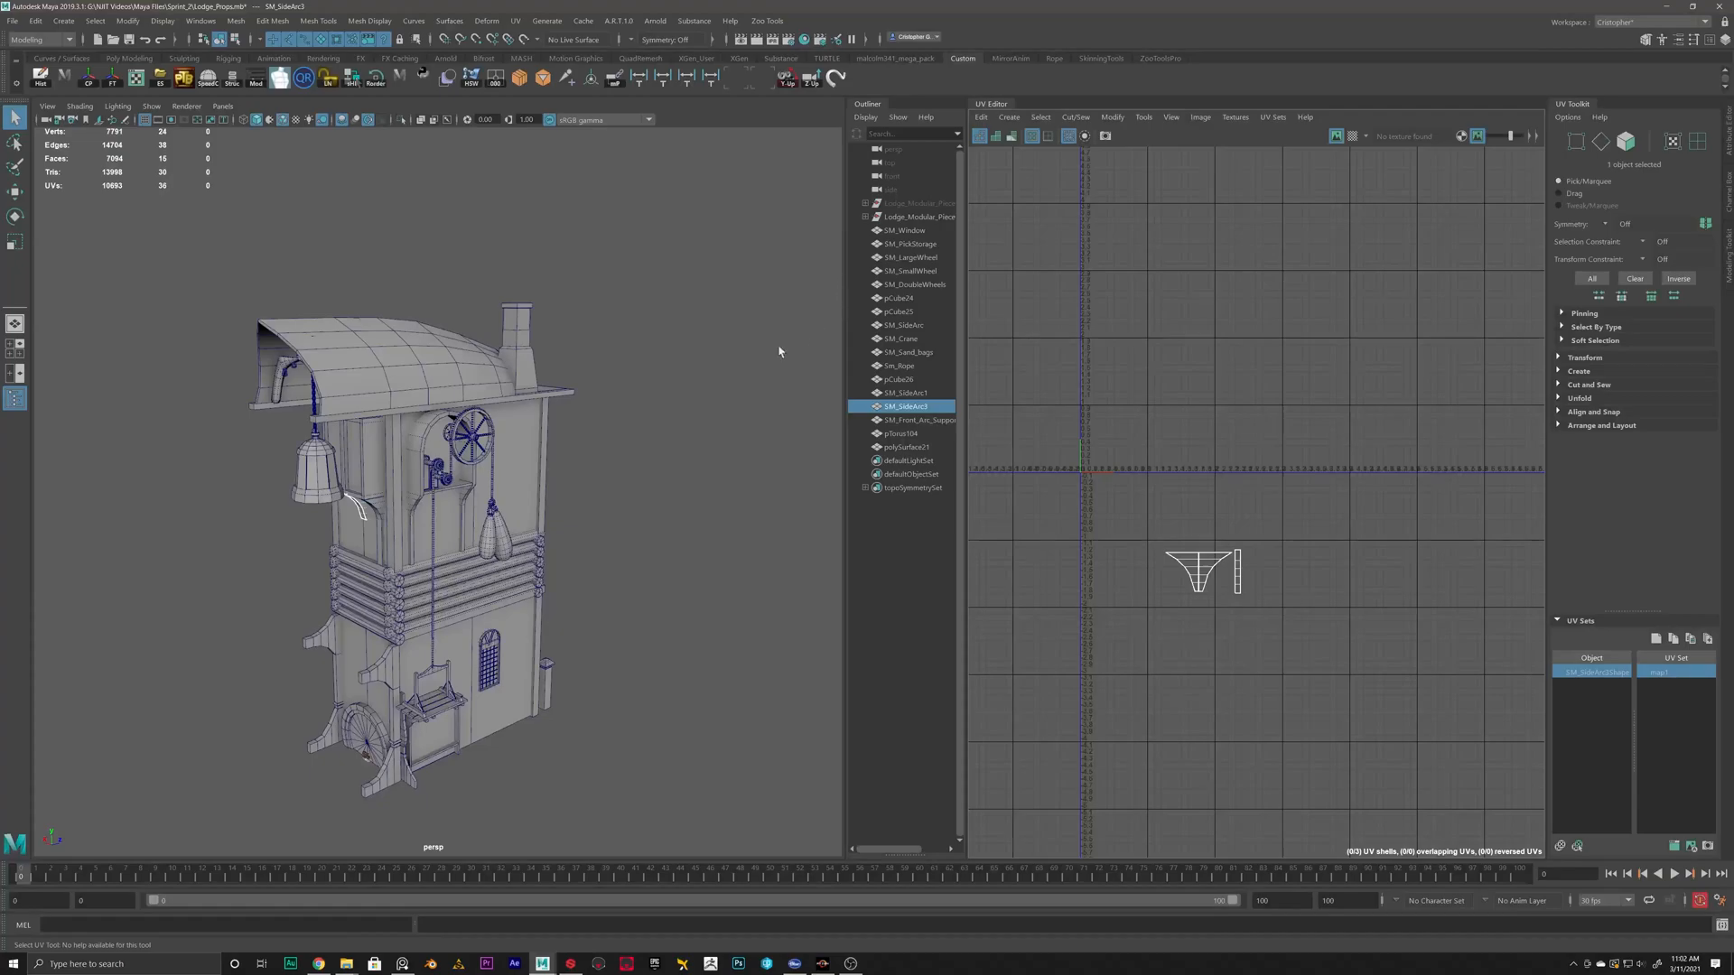
Apply a planar UV projection to the arched side frame SM_SideArc beneath the large wheel.
left_click_drag(397, 592, 475, 542, "alt")
middle_click_drag(495, 533, 499, 424, "alt")
scroll(503, 393, "up", 4)
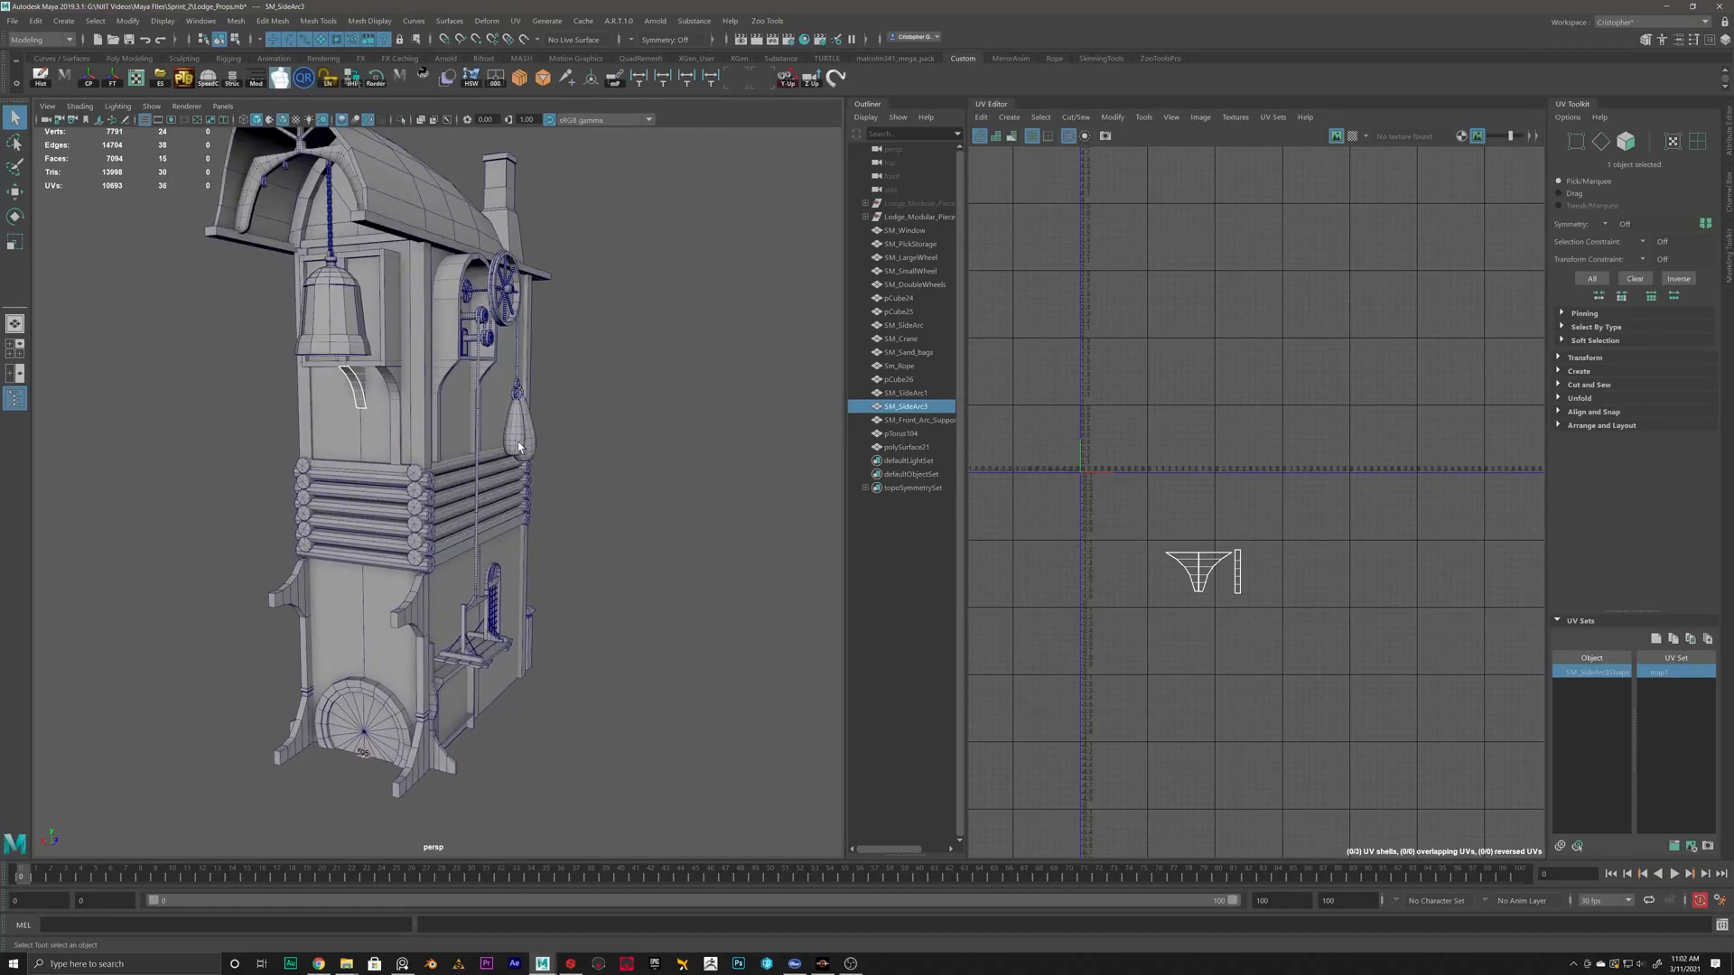
scroll(503, 389, "up", 5)
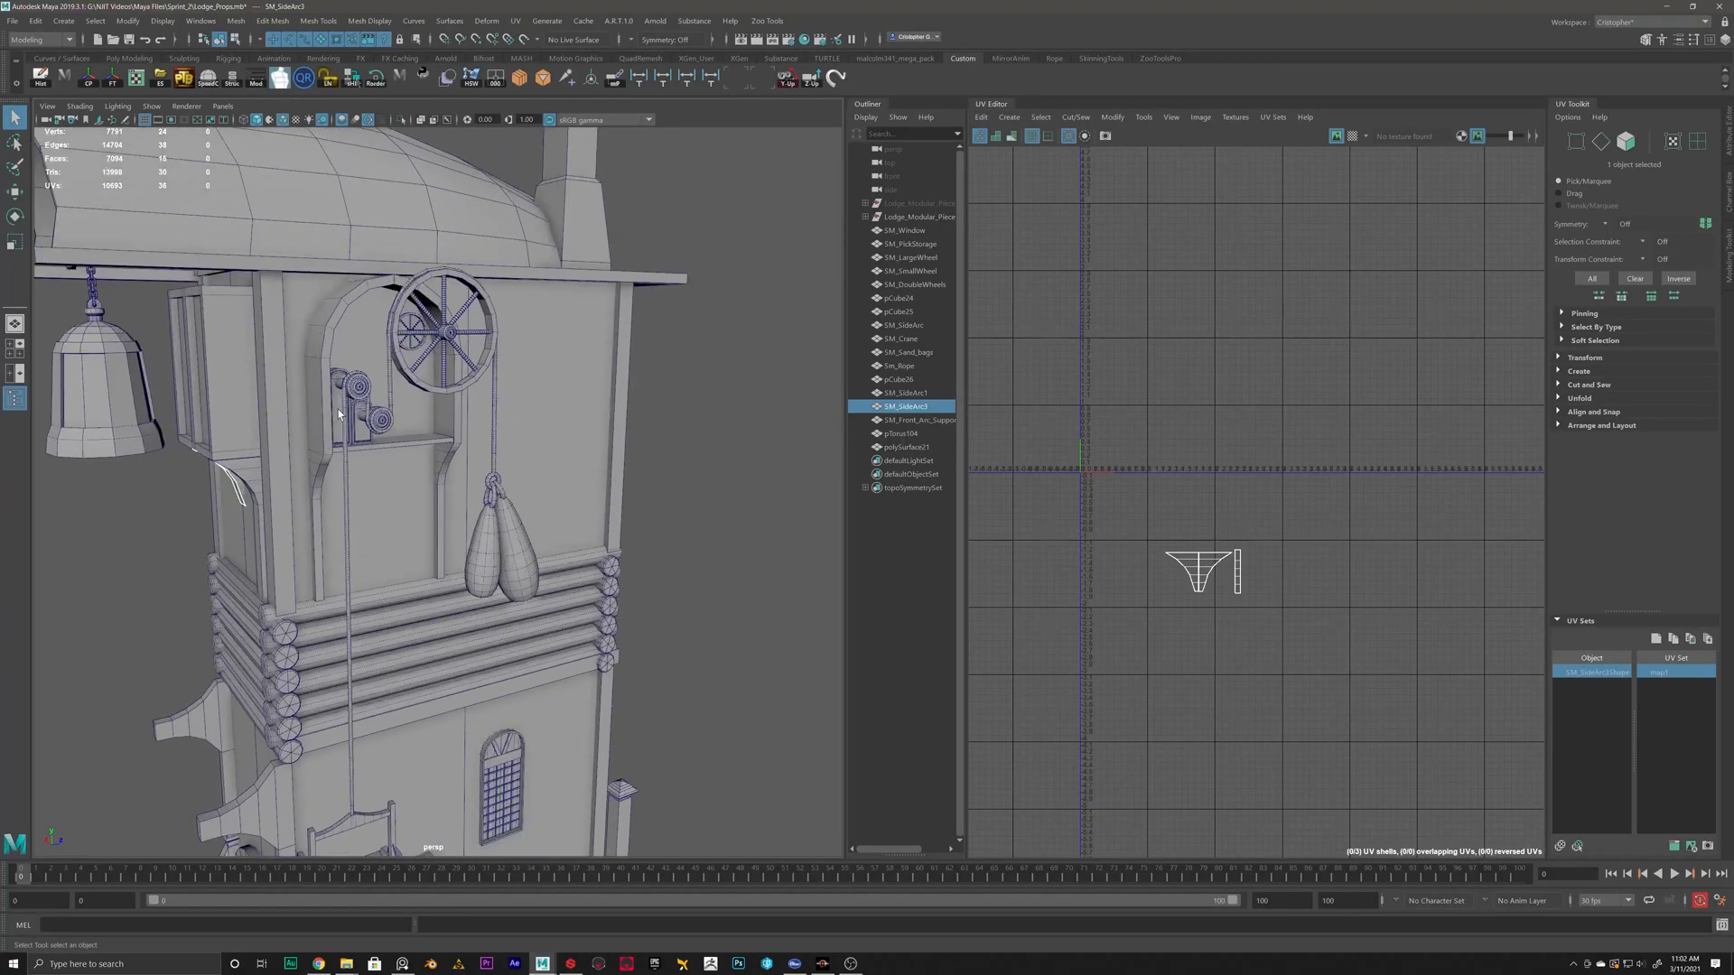
left_click(337, 409)
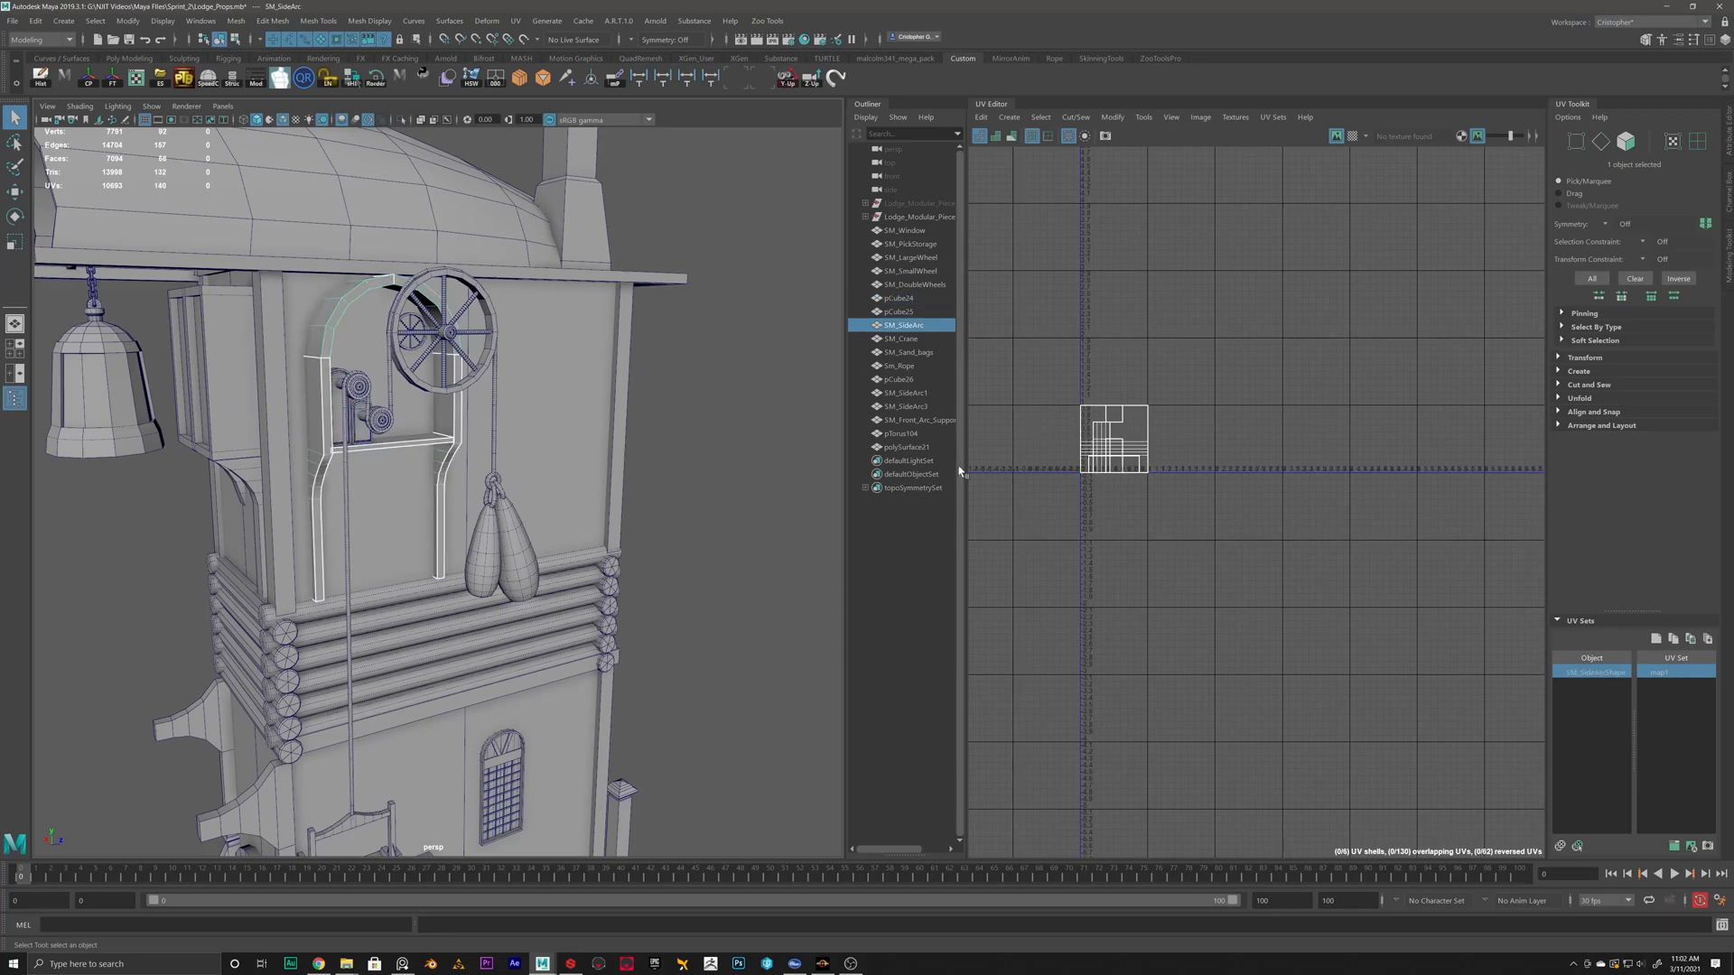
middle_click_drag(1114, 474, 1157, 567, "alt")
scroll(1157, 567, "up", 4)
left_click(1578, 372)
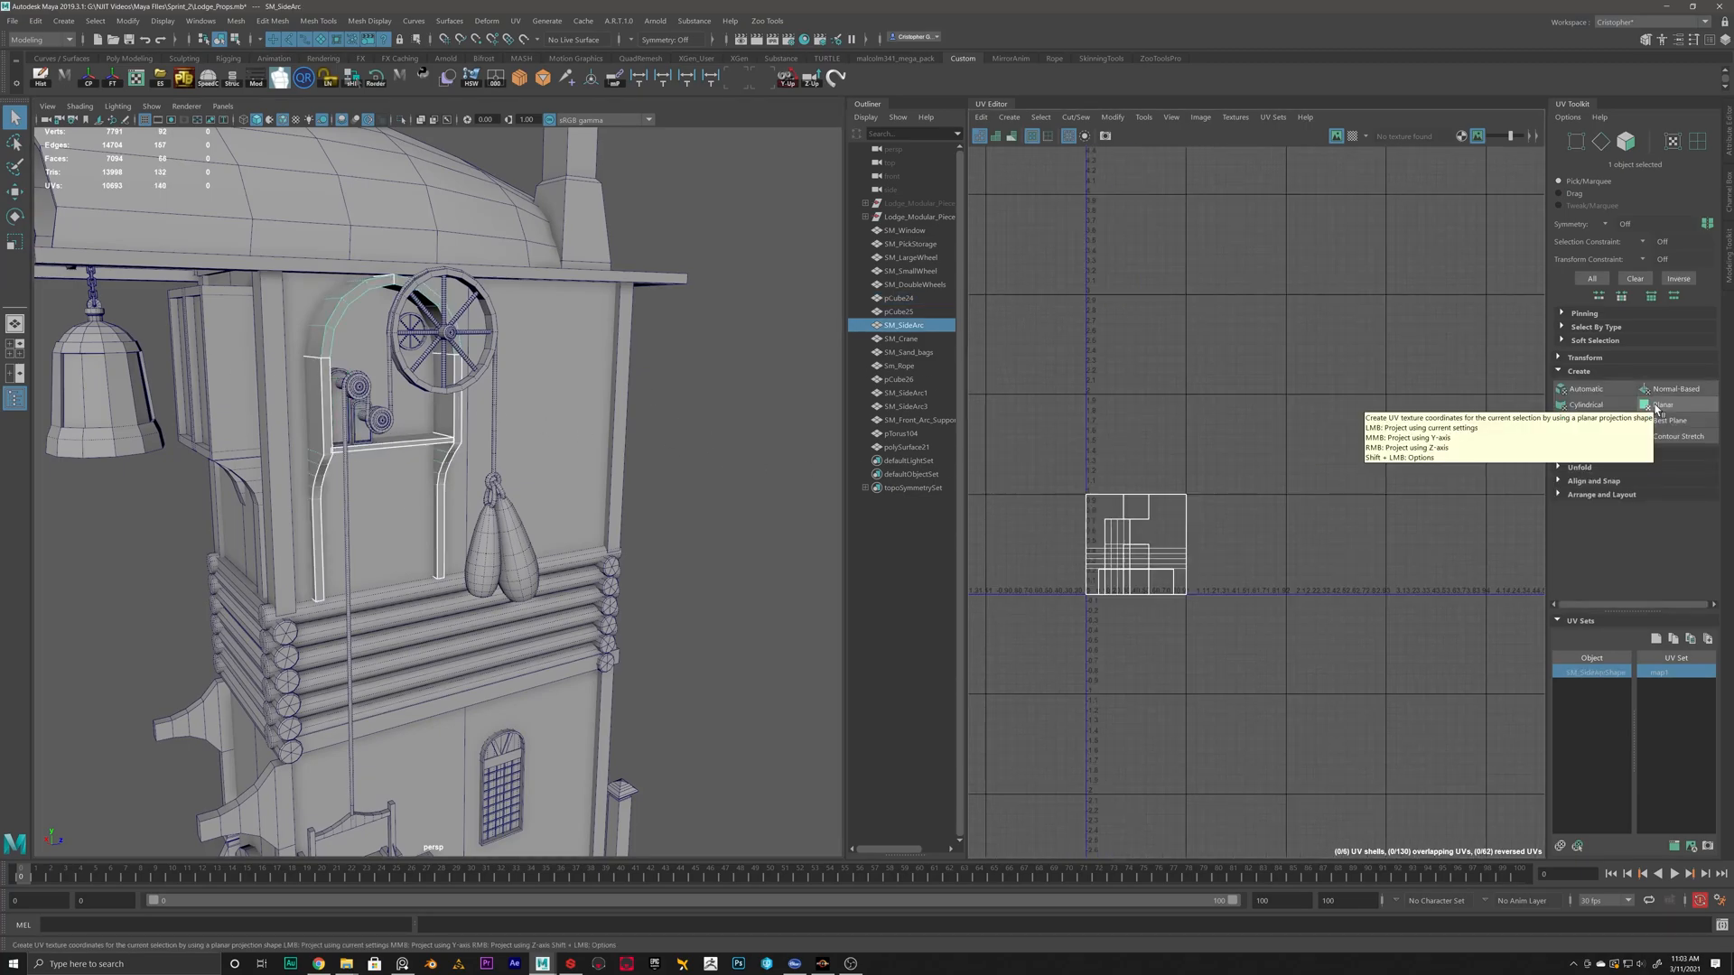
left_click(1656, 405)
Reselect the arched side frame as an object and isolate it in the 3D view.
left_click_drag(300, 296, 412, 363, "alt")
scroll(406, 360, "up", 3)
right_click_drag(344, 310, 415, 287)
left_click(638, 345)
left_click(316, 326)
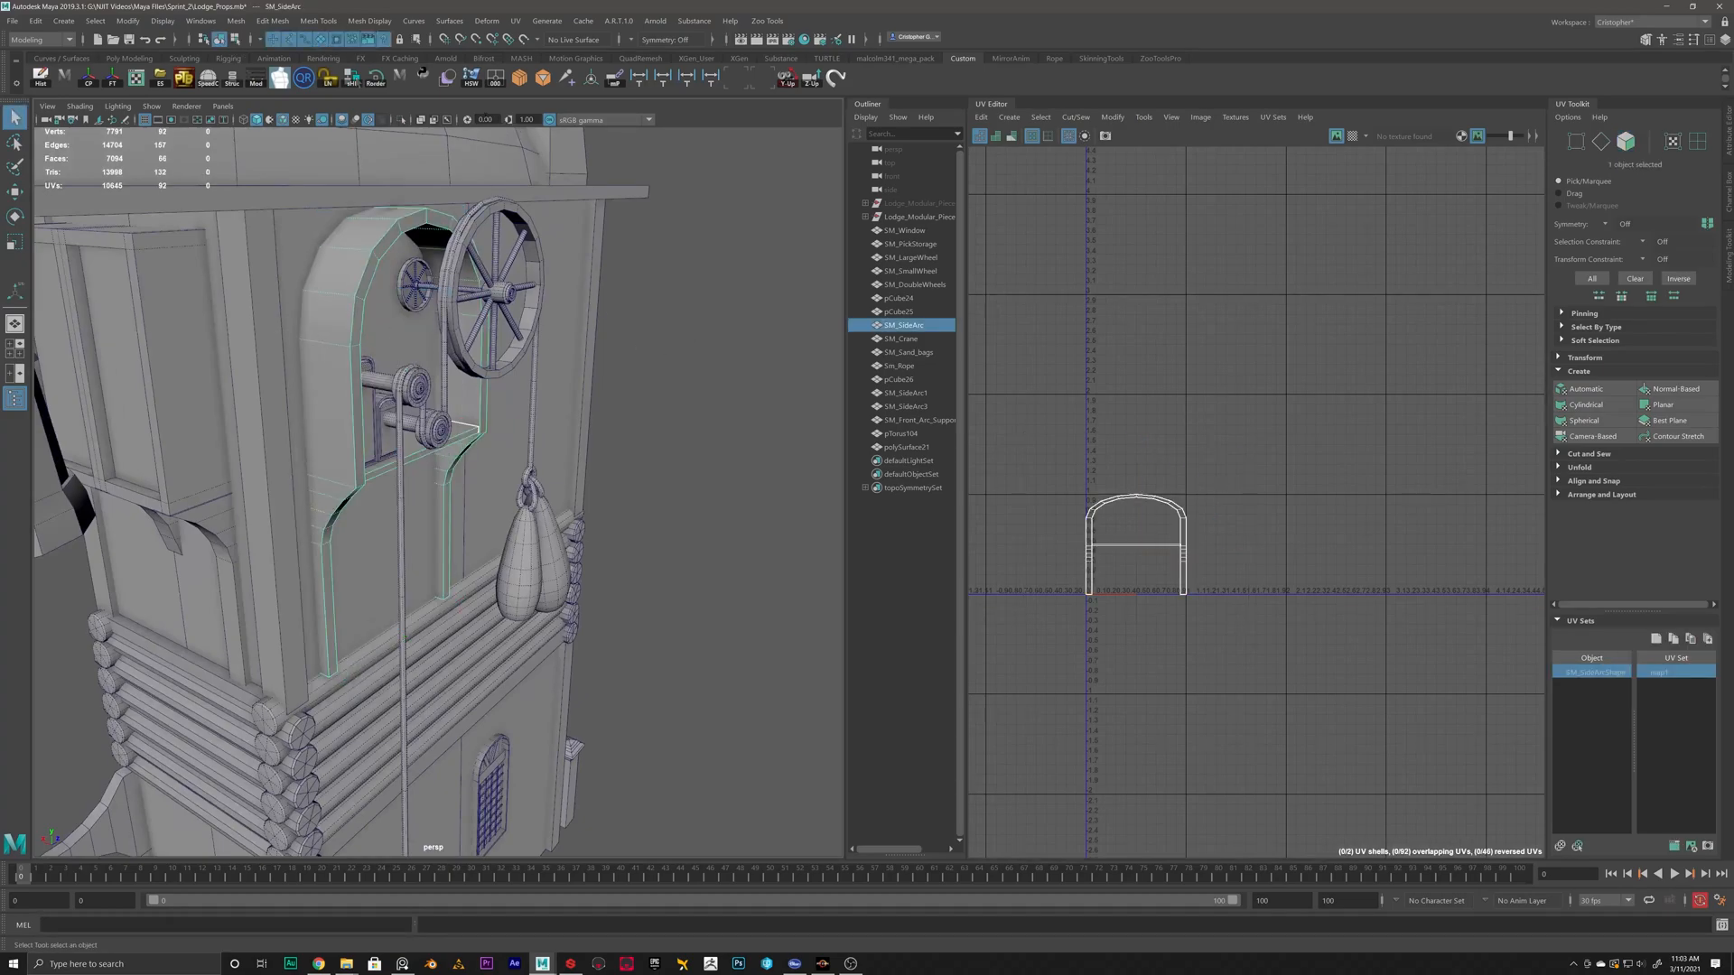
left_click(402, 120)
Delete the hidden back face of the shelf that spans the arch.
mouse_move(518, 423)
left_mouse_down("alt")
mouse_move(632, 426)
mouse_move(488, 405)
left_mouse_up("alt")
scroll(488, 406, "up", 5)
right_click_drag(503, 340, 560, 325)
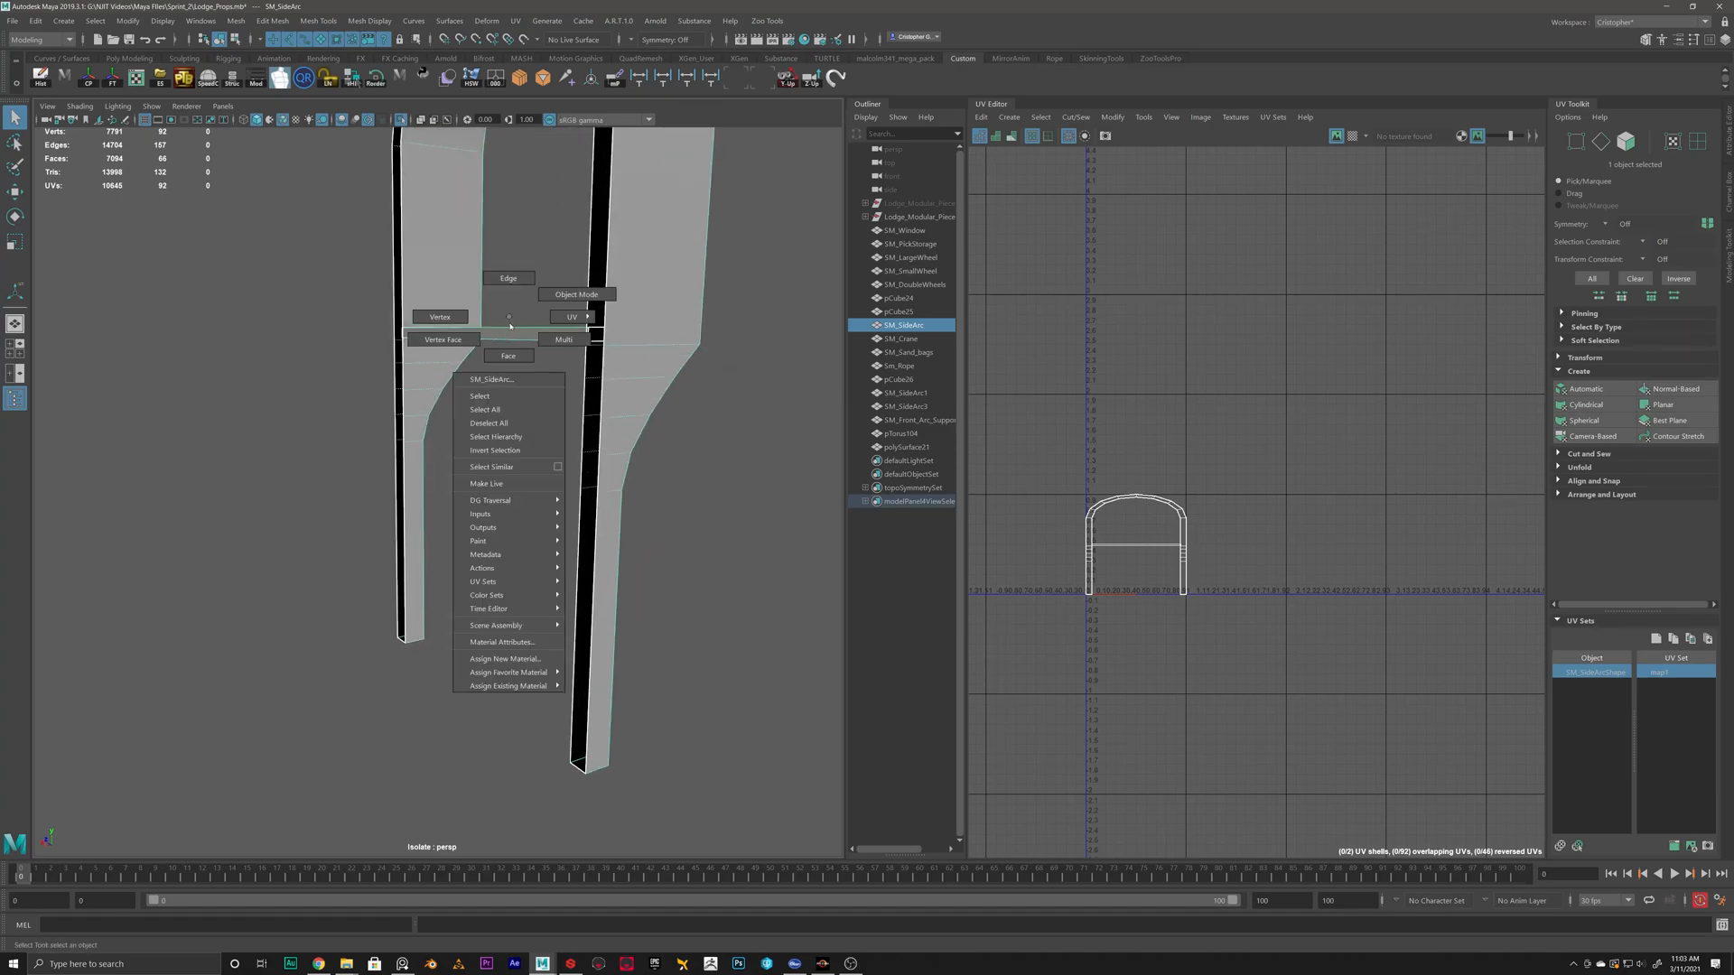
left_click(511, 332)
key("Delete")
scroll(600, 321, "down", 5)
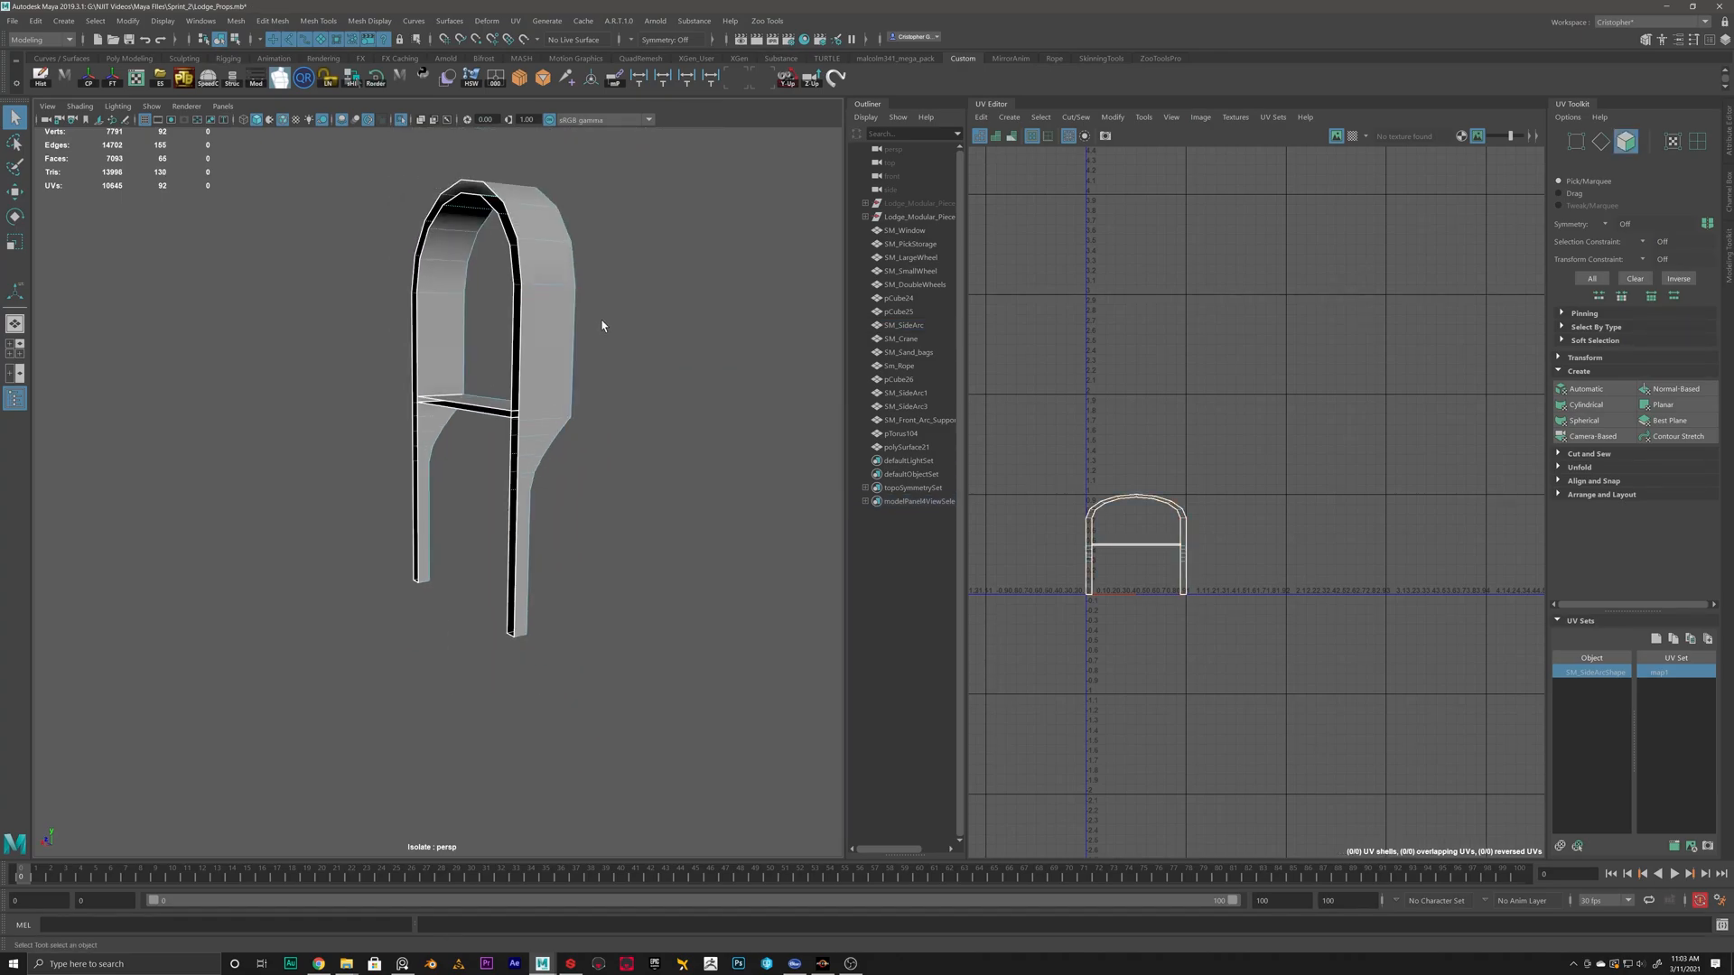
Select the separating edges along the arch and its legs and cut the UVs along them.
left_click_drag(599, 321, 507, 329, "alt")
right_click_drag(377, 323, 444, 303)
left_click_drag(388, 327, 843, 459, "alt")
scroll(1113, 555, "up", 3)
scroll(365, 393, "up", 5)
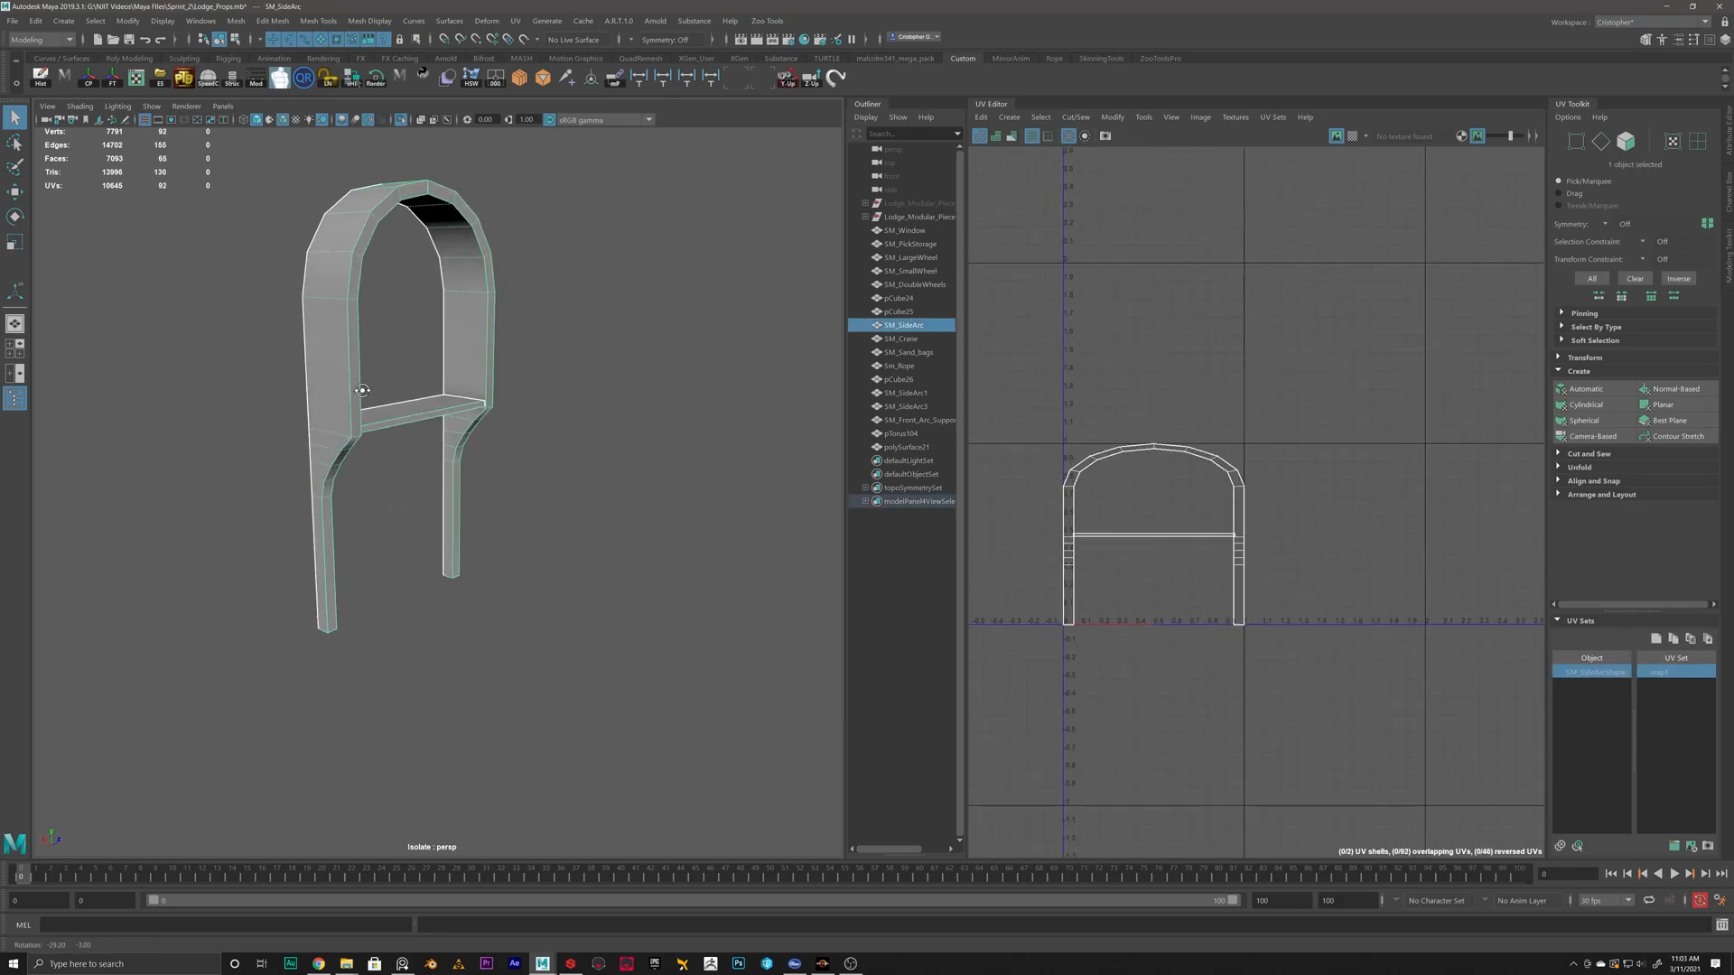
right_click_drag(346, 371, 347, 344)
left_click(332, 370)
left_click_drag(380, 469, 434, 384, "alt")
double_click(231, 324, "shift")
left_click(485, 542, "shift")
left_click_drag(492, 555, 591, 537, "alt")
right_click_drag(1101, 377, 1071, 397, "shift")
Move the arch's UV shell away from the shelf's shell and unfold it.
right_click_drag(1159, 429, 1124, 413)
left_click_drag(1129, 422, 1145, 469)
left_click_drag(1156, 537, 1411, 454)
left_click(1561, 468)
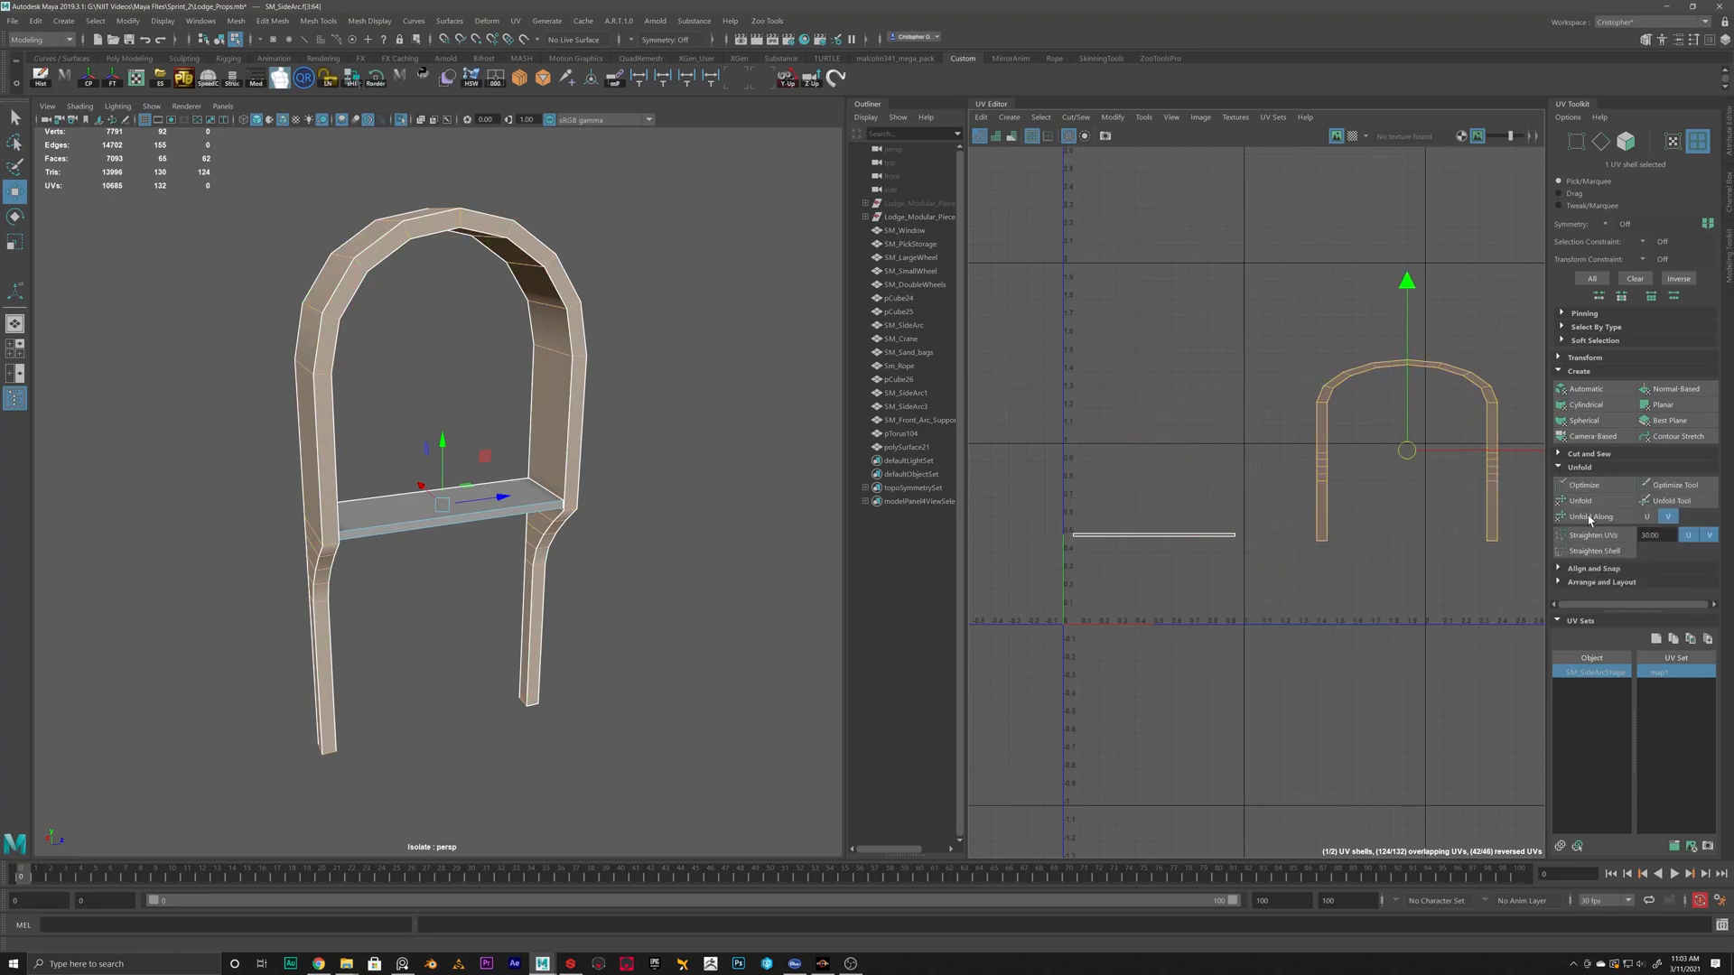
left_click(1585, 501)
scroll(1445, 474, "down", 3)
middle_click_drag(1436, 479, 1221, 460, "alt")
scroll(1221, 460, "up", 5)
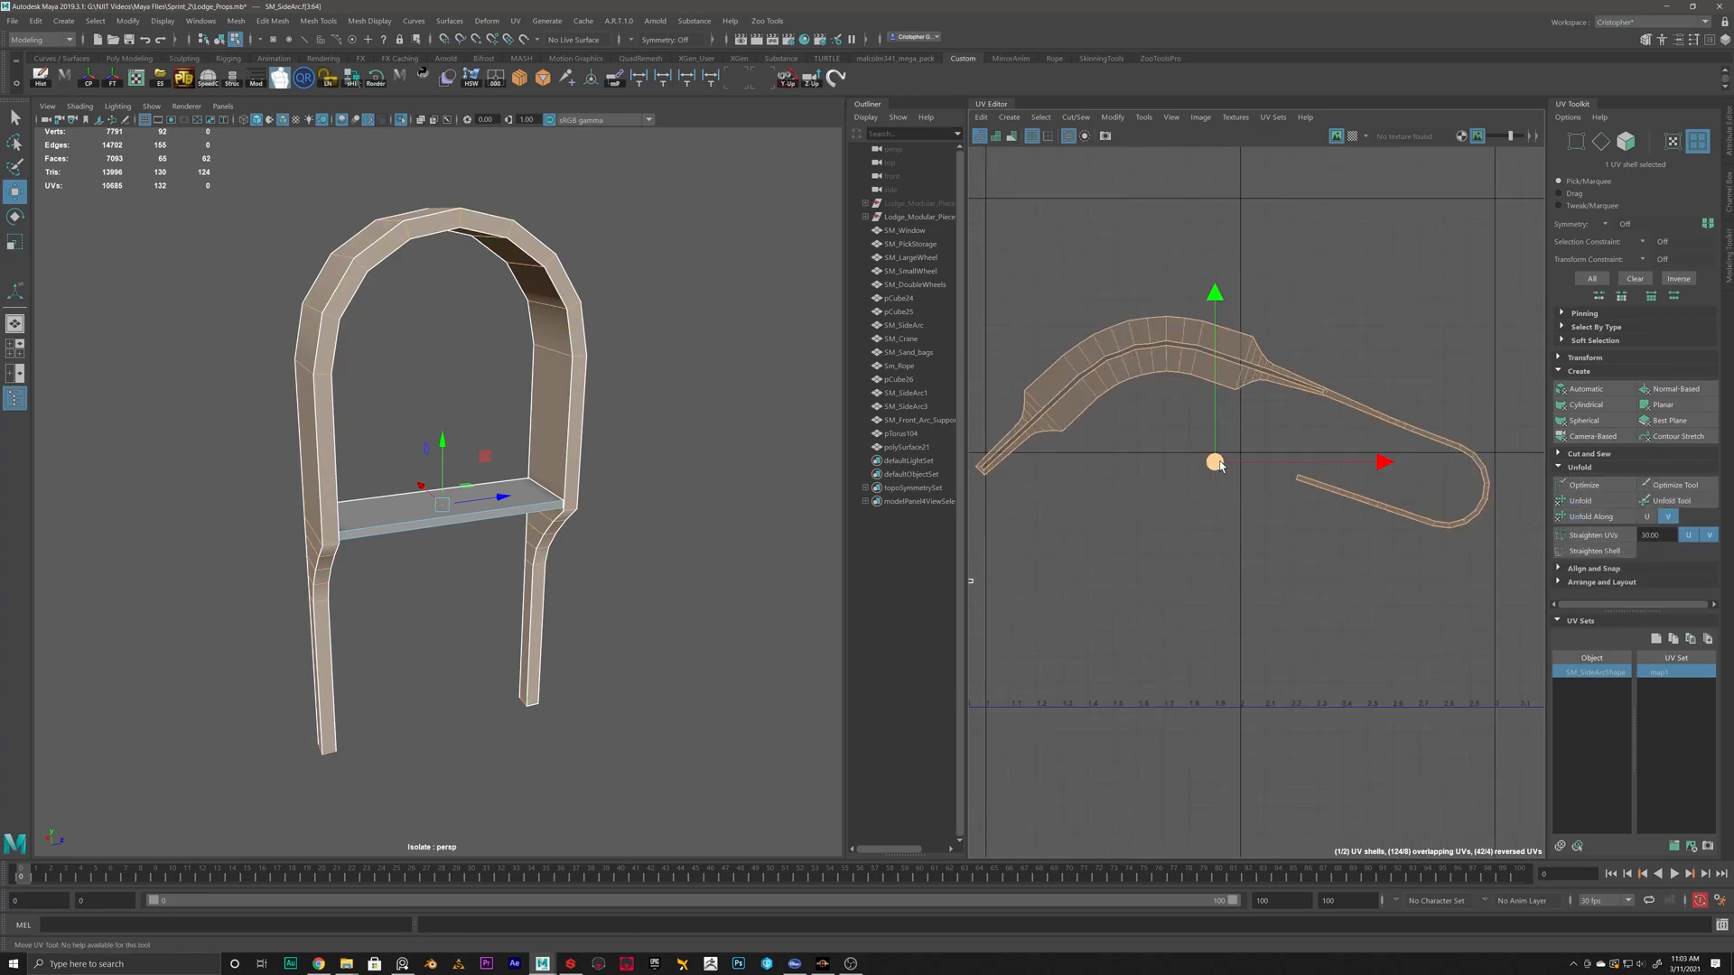
left_click_drag(1218, 465, 1225, 437)
Separate the arch's UVs at an edge on the bottom end of one leg.
left_click_drag(657, 599, 745, 492, "alt")
left_click(1126, 363)
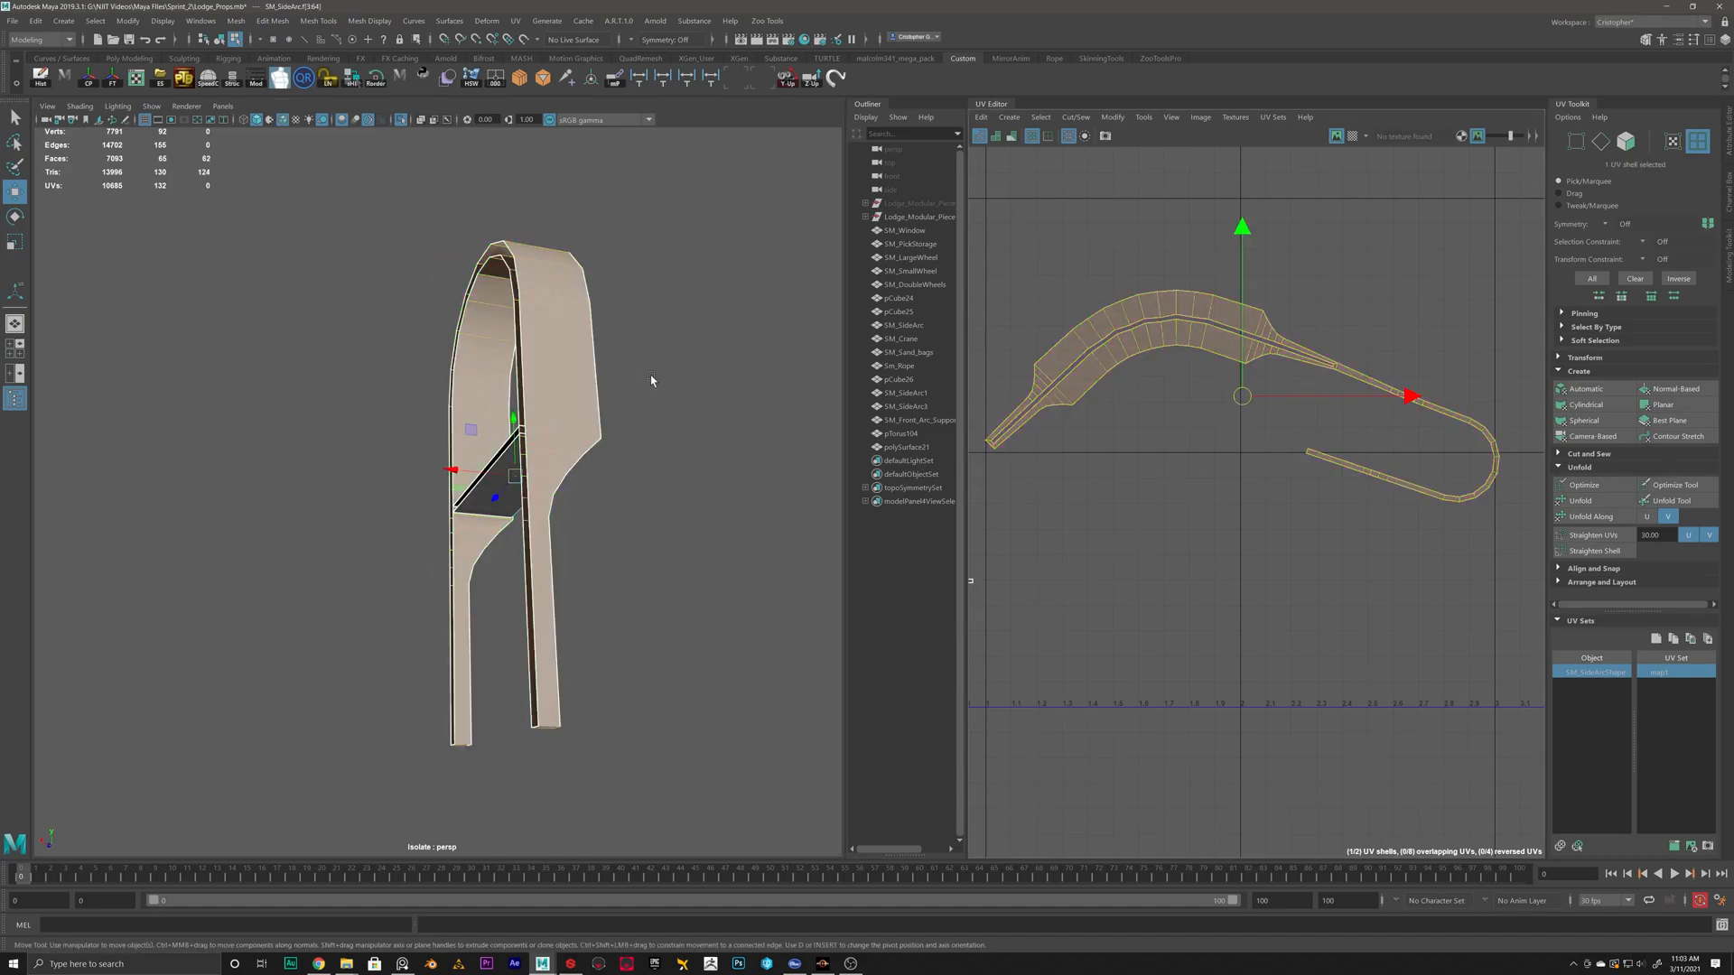
middle_click_drag(1129, 345, 1106, 365, "alt")
right_click(1106, 365)
left_click_drag(212, 533, 451, 452, "alt")
scroll(484, 511, "up", 3)
left_click(519, 534)
right_click_drag(479, 538, 485, 506)
left_click(488, 534)
right_click_drag(1212, 531, 1209, 499, "shift")
Move the wide curved UV shell clear of the narrow front strip of the arch.
left_click_drag(755, 620, 888, 565, "alt")
right_click_drag(1289, 365, 1215, 325)
left_click(1192, 320)
scroll(1179, 348, "down", 2)
left_click_drag(1147, 413, 1098, 463)
Select the remaining edges around the arch's leg ends and cut the UVs there.
left_click_drag(713, 451, 611, 414, "alt")
scroll(612, 414, "up", 3)
right_click_drag(612, 415, 609, 374)
left_click(502, 440)
left_click_drag(767, 614, 789, 584, "alt")
middle_click_drag(789, 584, 621, 289, "alt")
left_click(615, 521, "shift")
right_click_drag(1135, 366, 1068, 419, "shift")
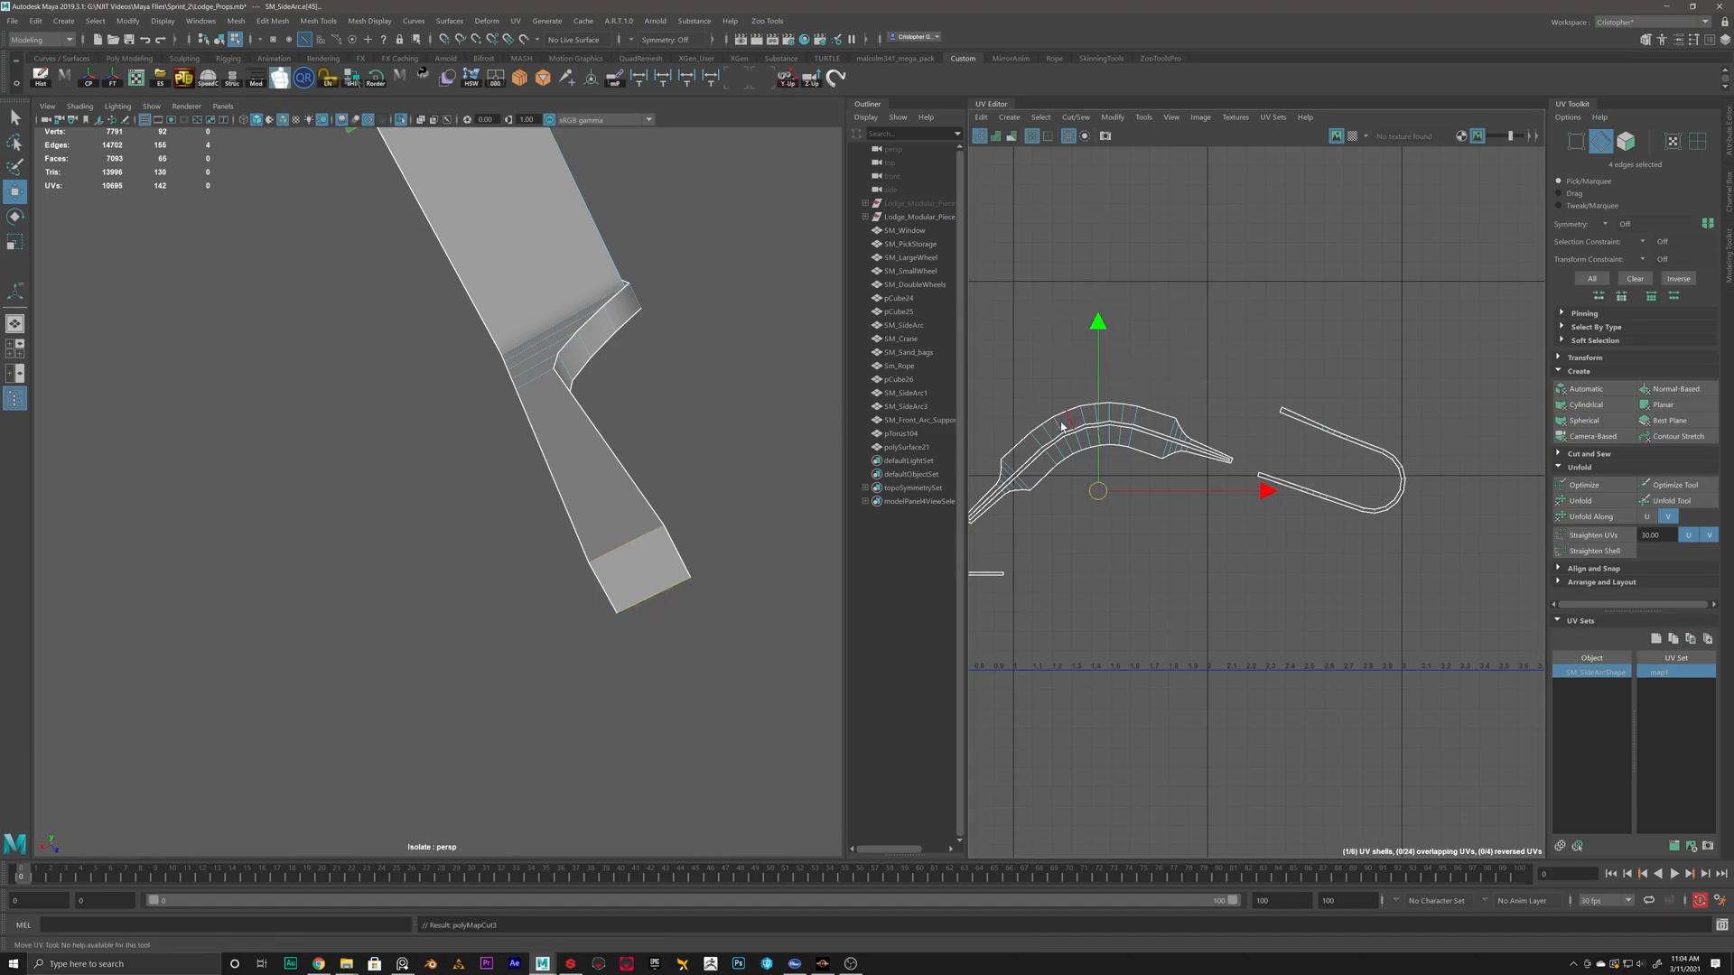
Unfold the wide curved side shell of the arch and move it upward in UV space.
right_click_drag(1174, 413, 1118, 379)
left_click(1124, 415)
scroll(1174, 415, "down", 2)
middle_click_drag(1183, 433, 1244, 443, "alt")
left_click(1580, 501)
left_click_drag(1183, 457, 1170, 386)
Separate the second side strip and the small leg-end shells from the other UV shells.
left_click(1187, 436)
right_click_drag(1186, 436, 1209, 472, "shift")
left_click_drag(1184, 468, 1183, 411)
left_click(1089, 493)
left_click_drag(1092, 492, 1076, 511)
left_click_drag(1299, 438, 1314, 474)
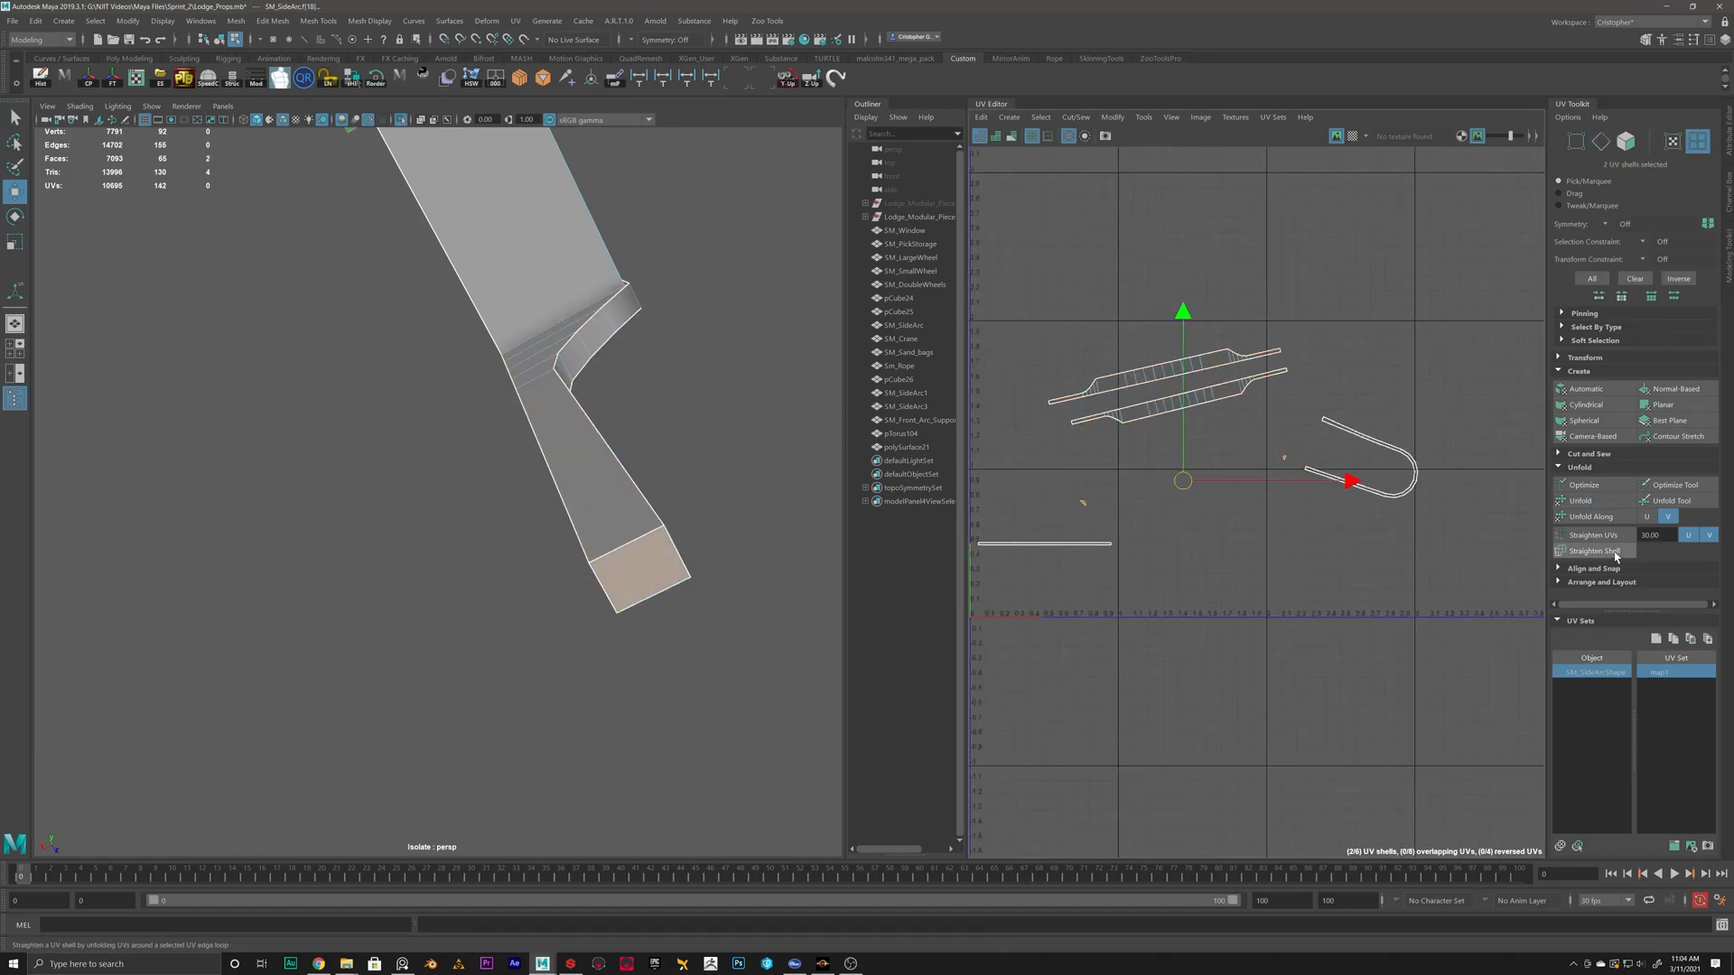
Sew the two small leg-end UV shells back onto the arch's strips.
scroll(1110, 437, "up", 4)
middle_click_drag(1111, 437, 1189, 479, "alt")
scroll(1189, 478, "up", 4)
right_click_drag(1108, 474, 1035, 326)
left_click(1098, 492)
left_click(1009, 412)
scroll(1119, 472, "down", 6)
key("ctrl+z")
scroll(1483, 381, "up", 4)
left_click(1428, 344)
right_click_drag(1346, 361, 1346, 276, "shift")
Cut the shelf's UVs along its edges and try moving the thin top-face shell away.
scroll(1348, 464, "down", 1)
scroll(1348, 464, "down", 4)
left_click_drag(1193, 497, 1154, 557)
left_click_drag(632, 425, 593, 360, "alt")
right_click_drag(592, 361, 592, 323)
right_click_drag(1270, 370, 1204, 406, "shift")
scroll(1216, 507, "up", 4)
right_click_drag(1157, 531, 1113, 508)
left_click(1164, 533)
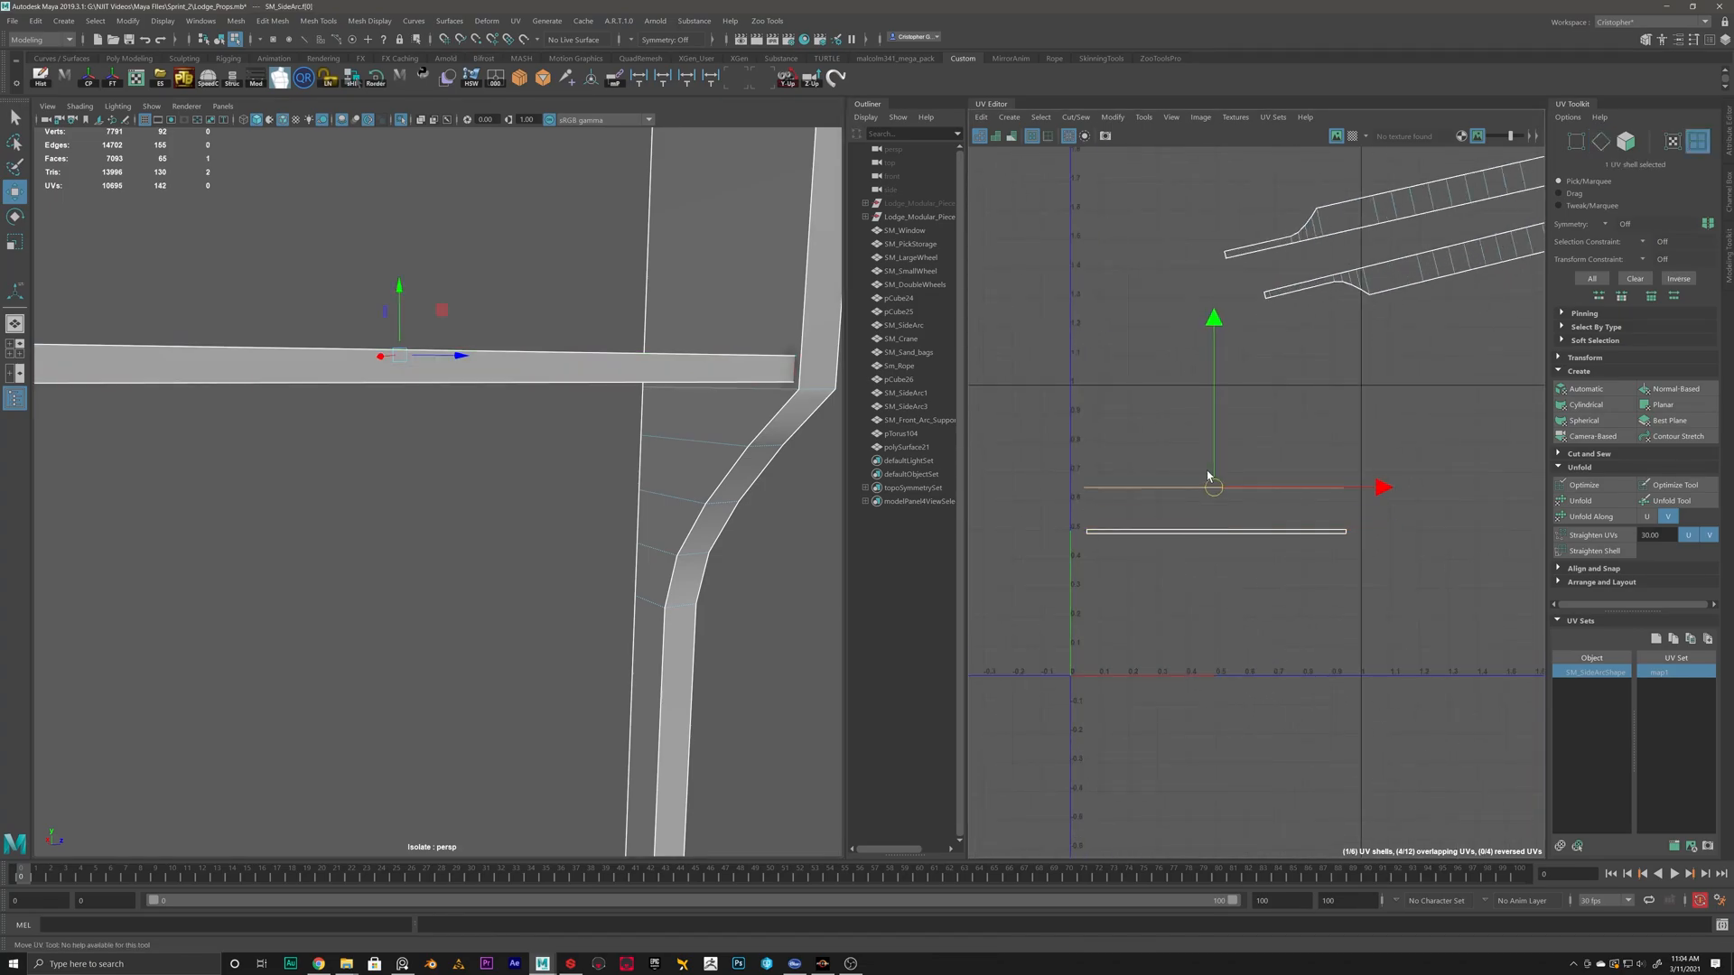
key("ctrl+z")
Select the shelf's three faces and apply an automatic UV projection to them.
left_click_drag(477, 376, 253, 492, "alt")
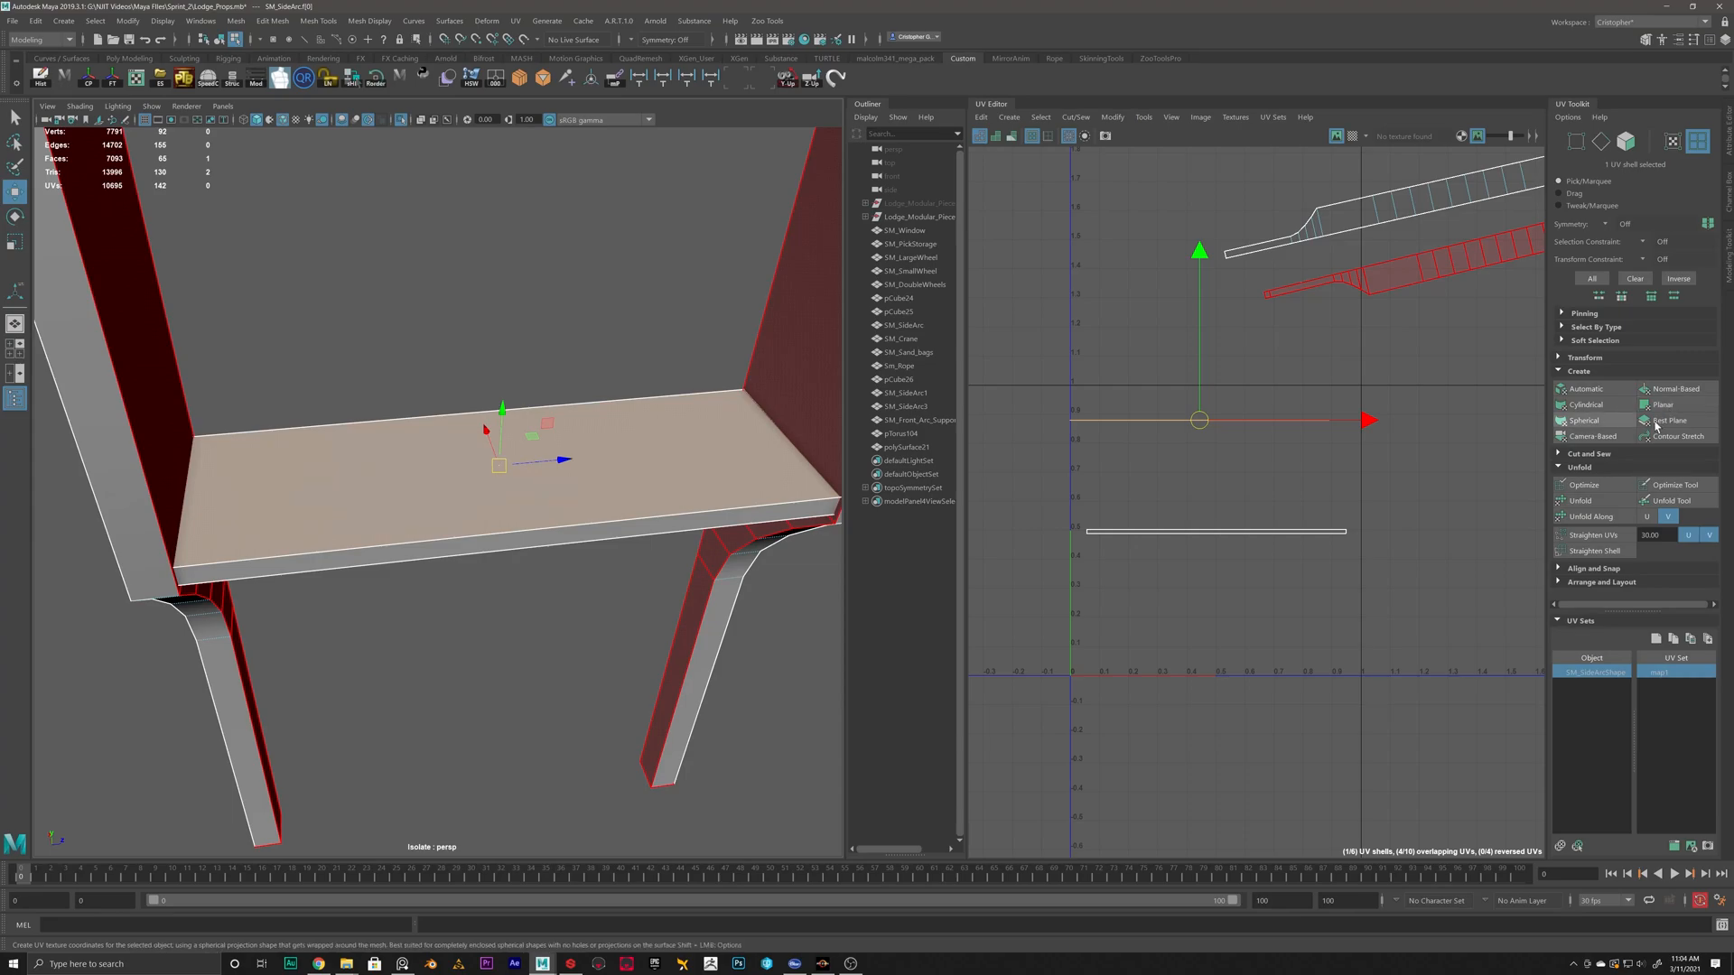
right_click_drag(606, 469, 646, 483)
left_click(648, 470)
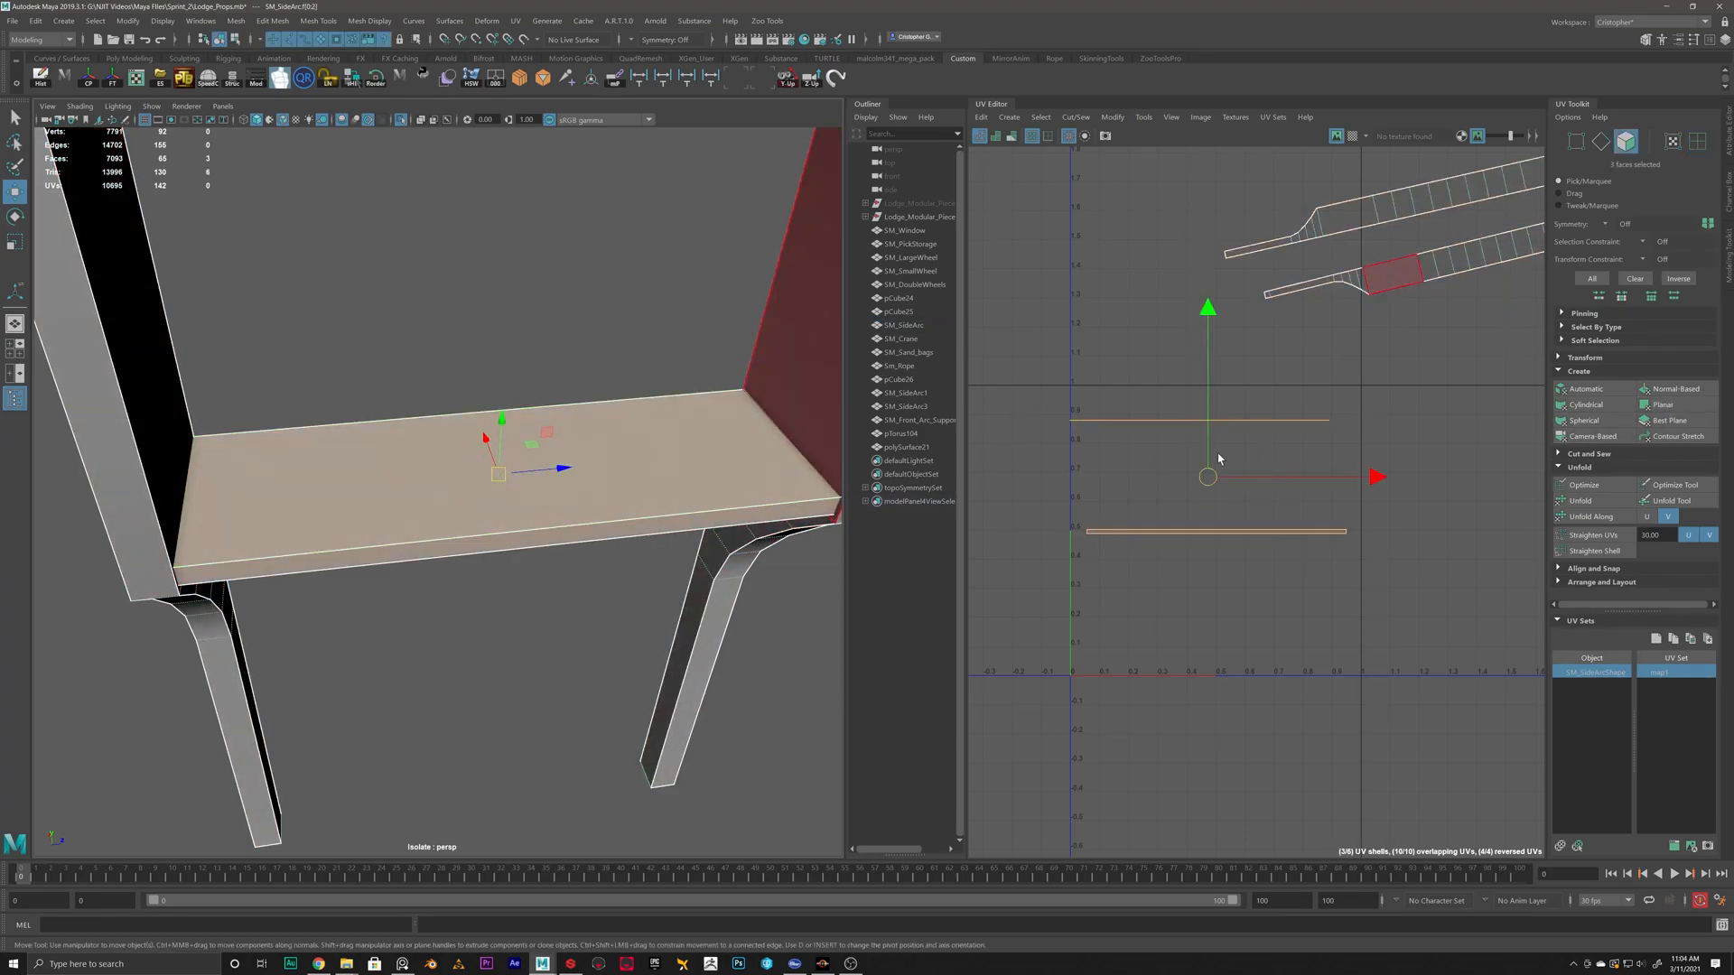
left_click(1590, 391)
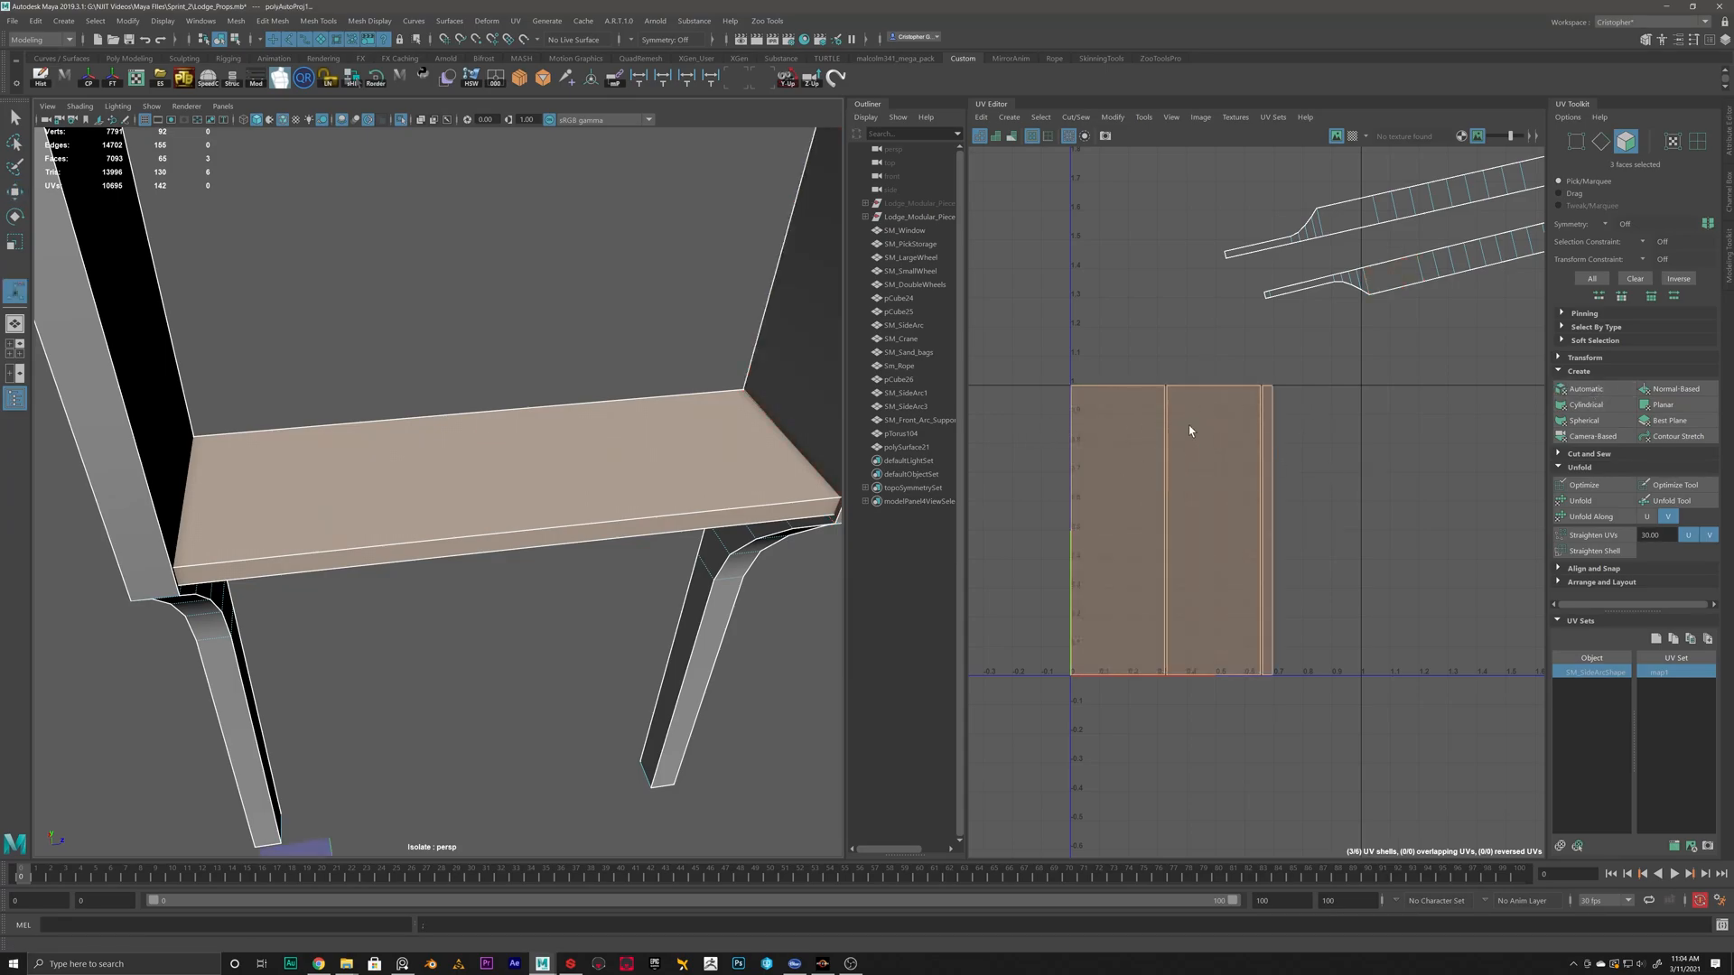
Sew the shelf's separate UV pieces together along their long edges into one shell.
key("F10")
left_click(1164, 458)
right_click_drag(1245, 365, 1246, 325, "shift")
left_click(1271, 448)
right_click_drag(1317, 428, 1320, 380, "shift")
left_click(1063, 442)
right_click_drag(1065, 329, 1065, 293, "shift")
Move the shelf's UV shell sideways to sit below the arch's side strips.
scroll(1134, 453, "down", 2)
right_click_drag(1091, 461, 1042, 442)
left_click(1088, 499)
key("w")
left_click_drag(1093, 502, 1351, 503)
Rotate the arch's two long side strips to lie nearly horizontal in UV space.
middle_click_drag(1363, 296, 1263, 441, "alt")
scroll(1262, 440, "up", 2)
left_click(1262, 439)
key("e")
left_click_drag(1364, 347, 1382, 399)
left_click(1262, 479)
left_click(1340, 498)
right_click_drag(1258, 426, 1251, 424)
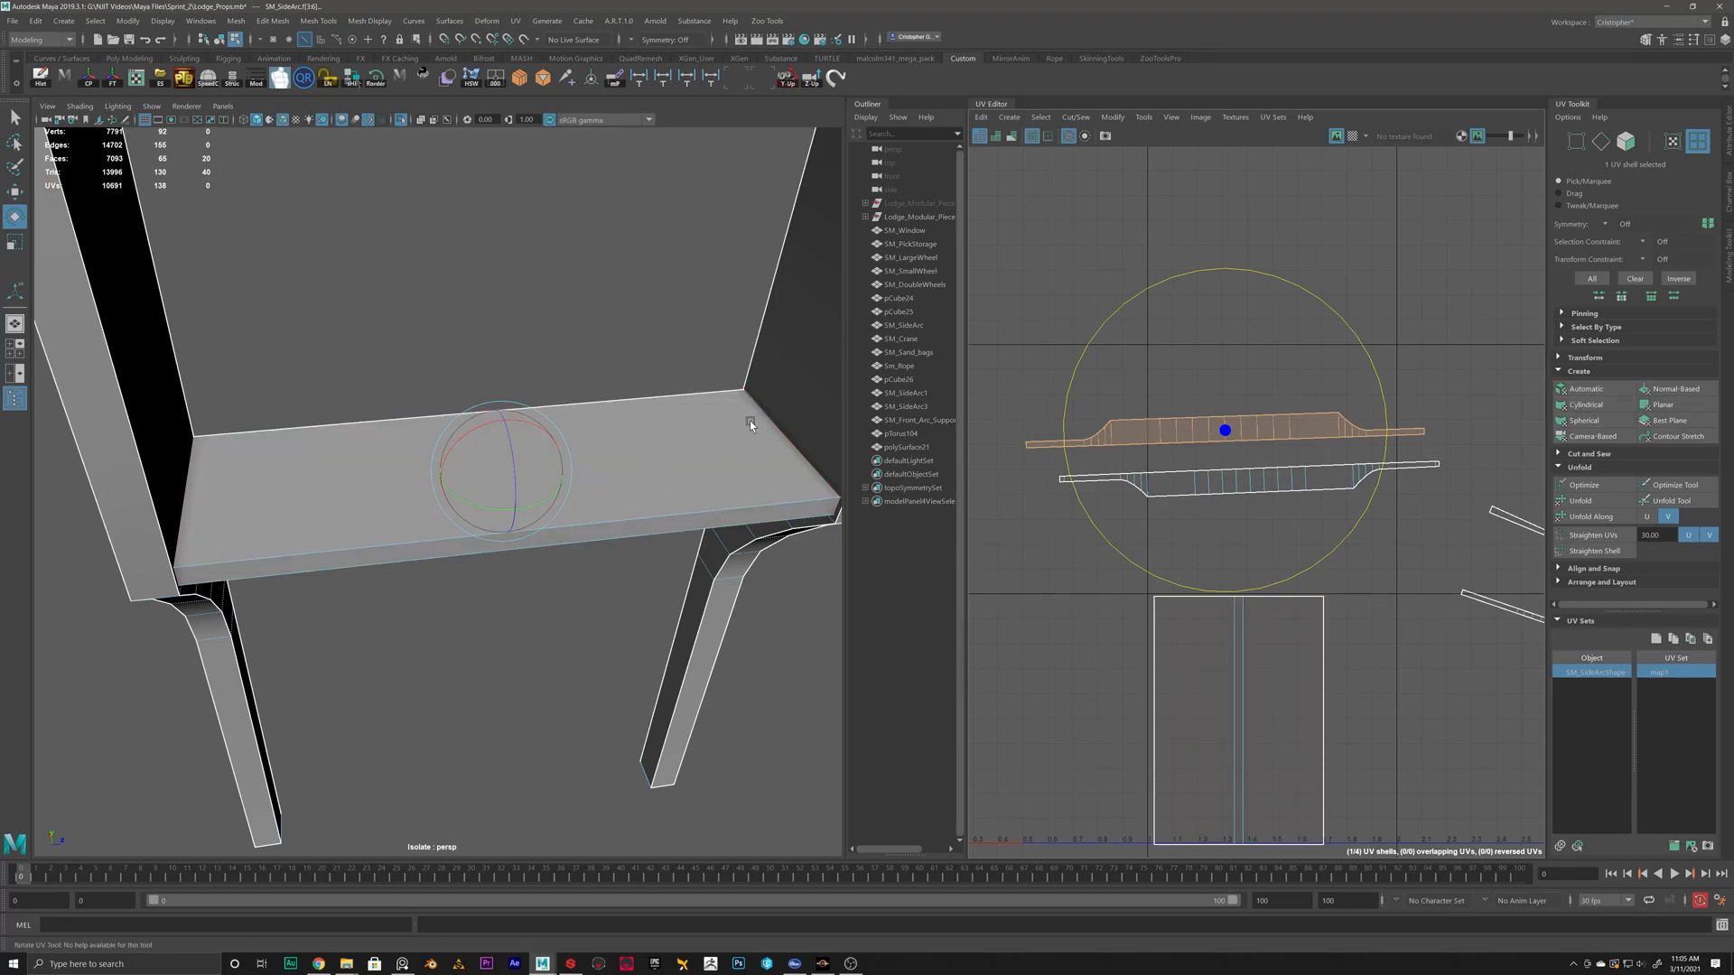
Set the shelf UV shell's texel density to 4.8434 to match the arch strips.
left_click(1563, 358)
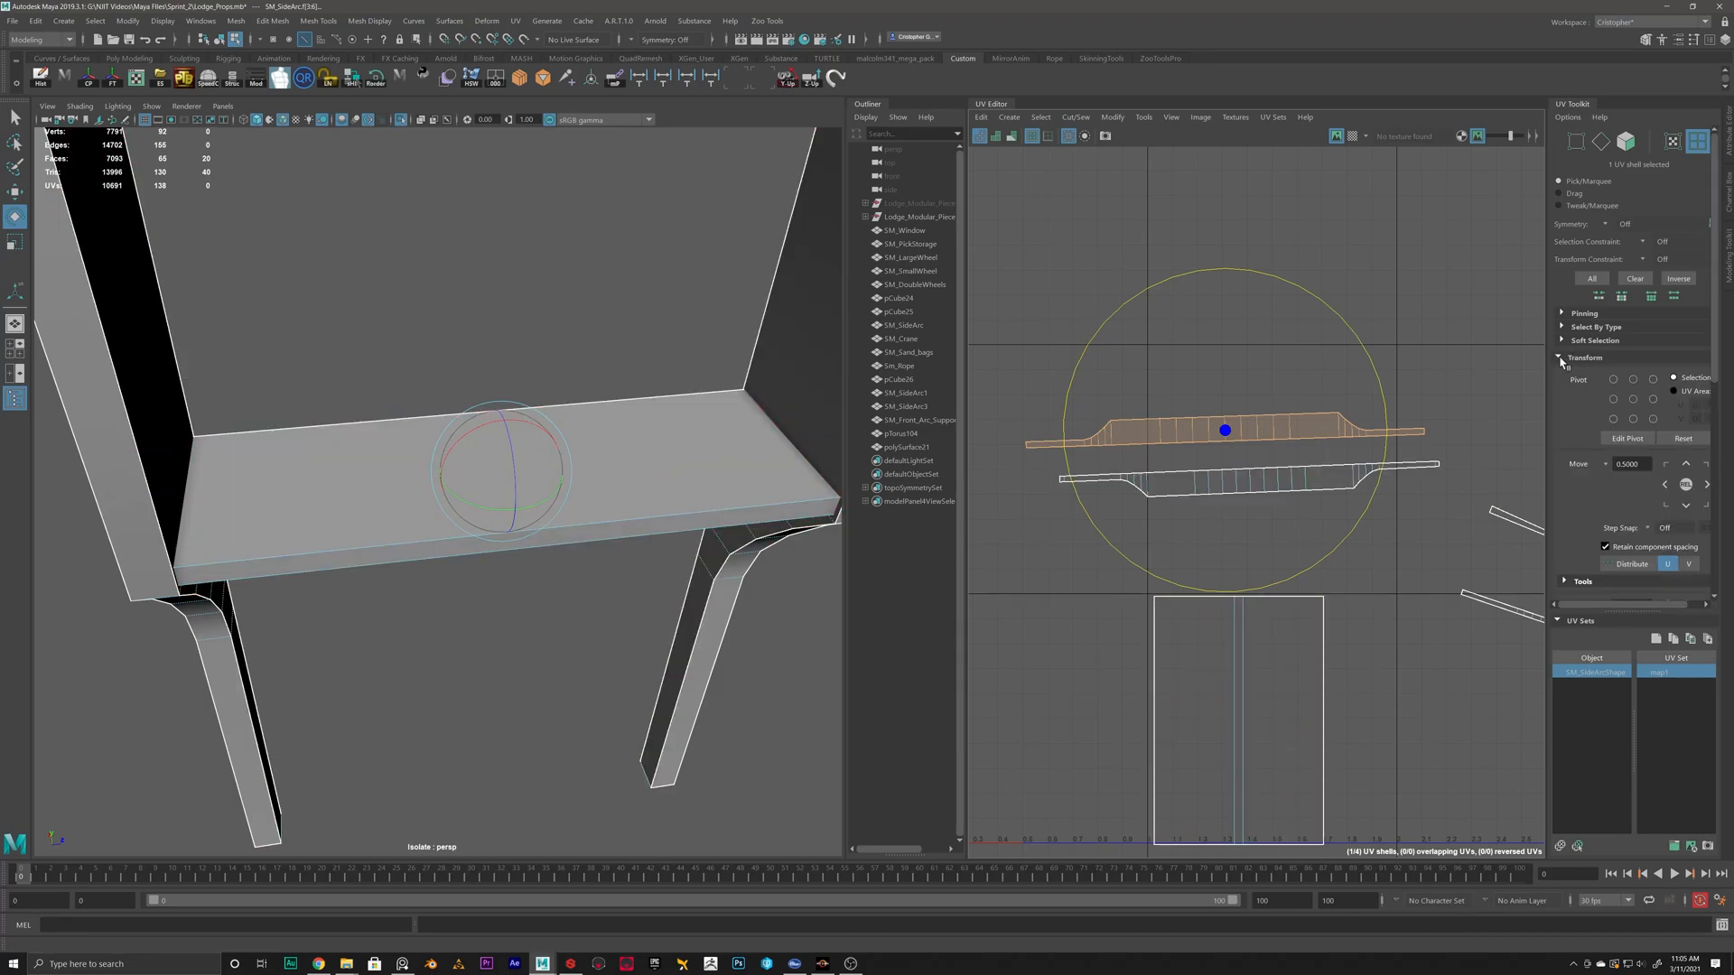
scroll(1637, 483, "down", 3)
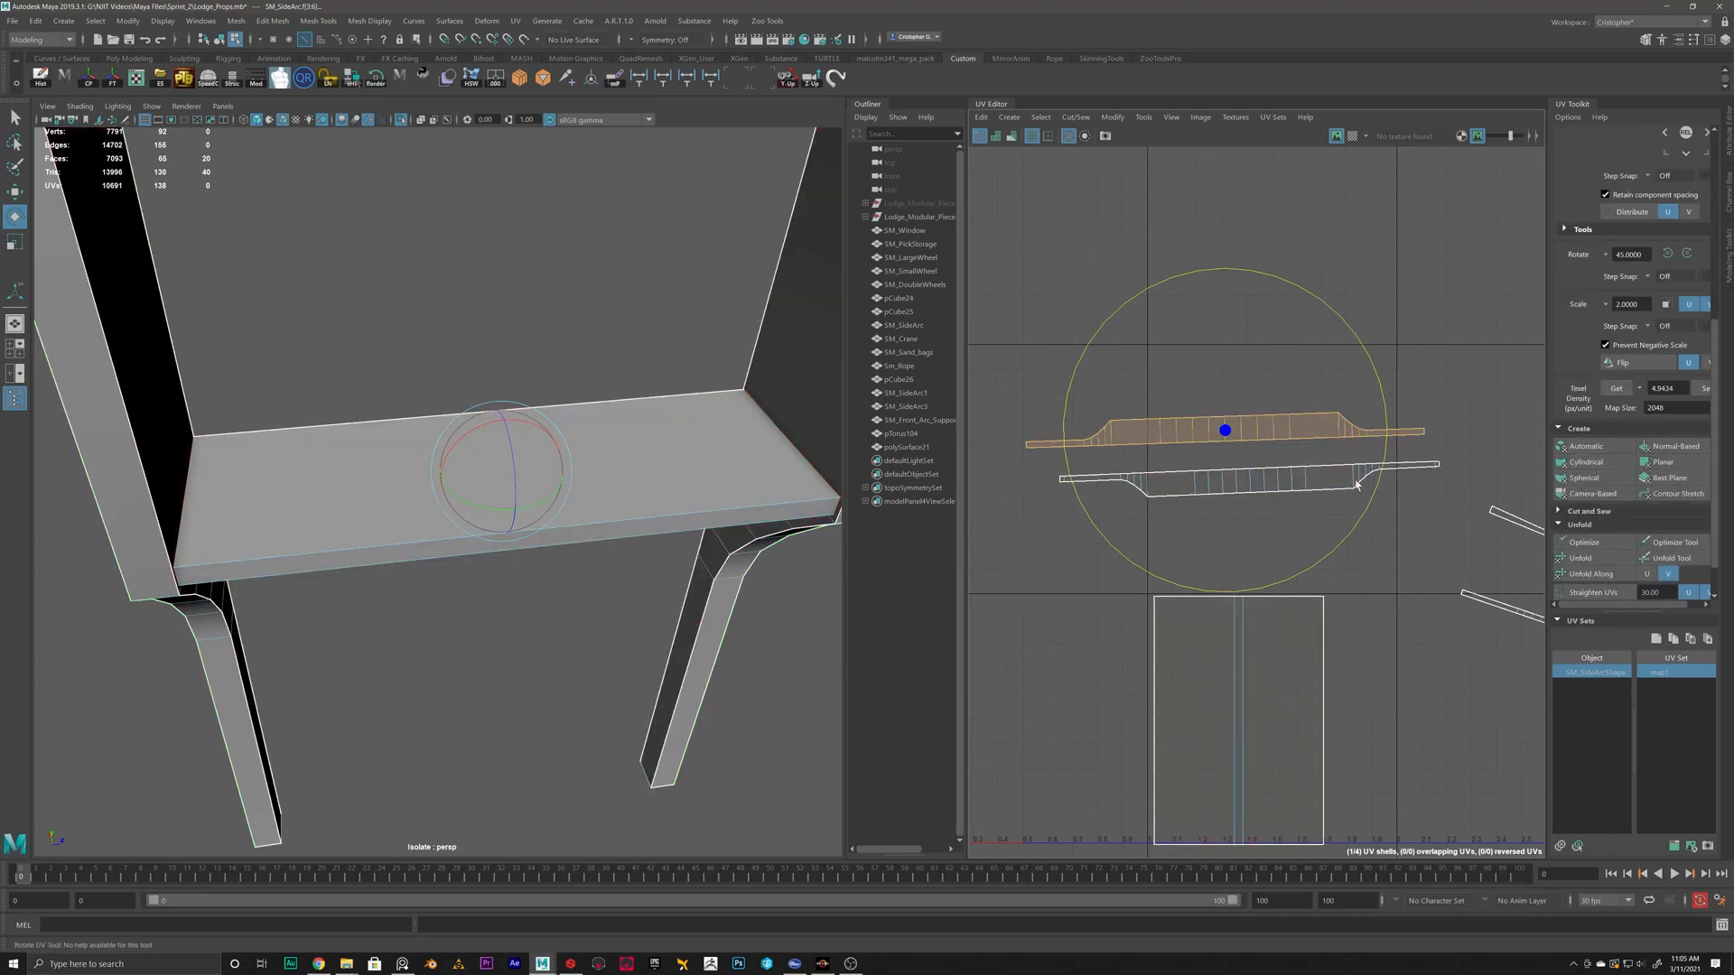
left_click(1277, 689)
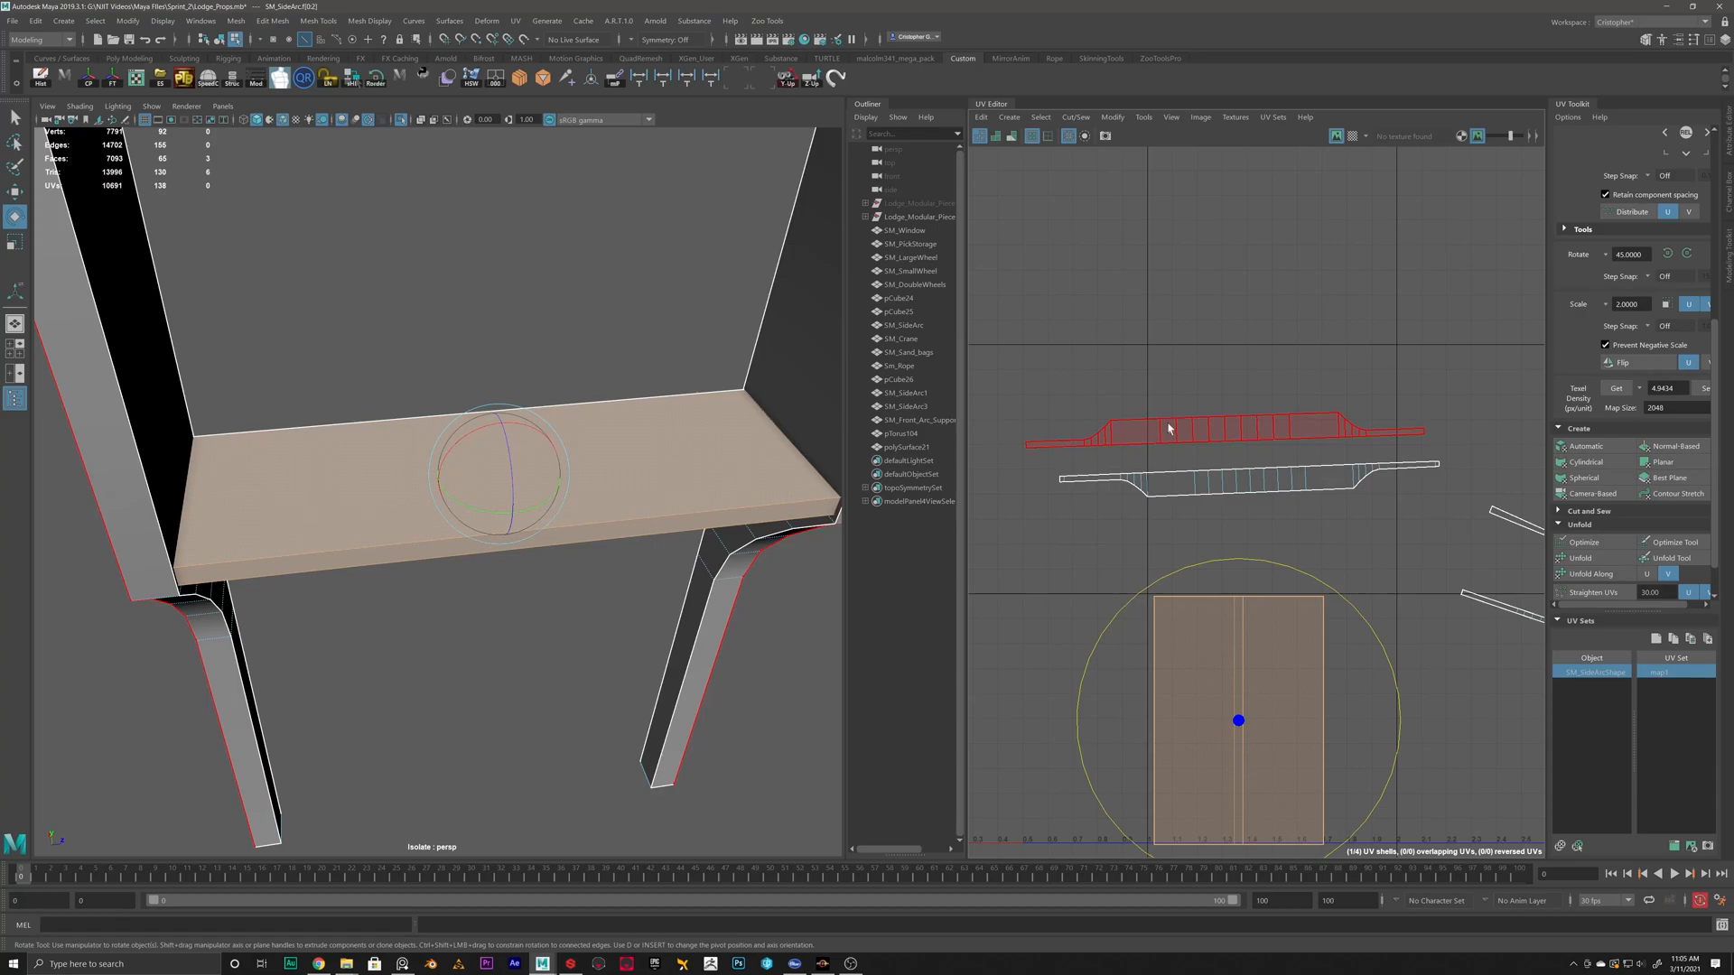
left_click(1702, 393)
Rotate the narrow U-shaped arch shell upright, bring it nearer the other shells, and unfold it again.
left_click(1356, 584)
scroll(1357, 583, "down", 3)
middle_click_drag(1362, 569, 1155, 578, "alt")
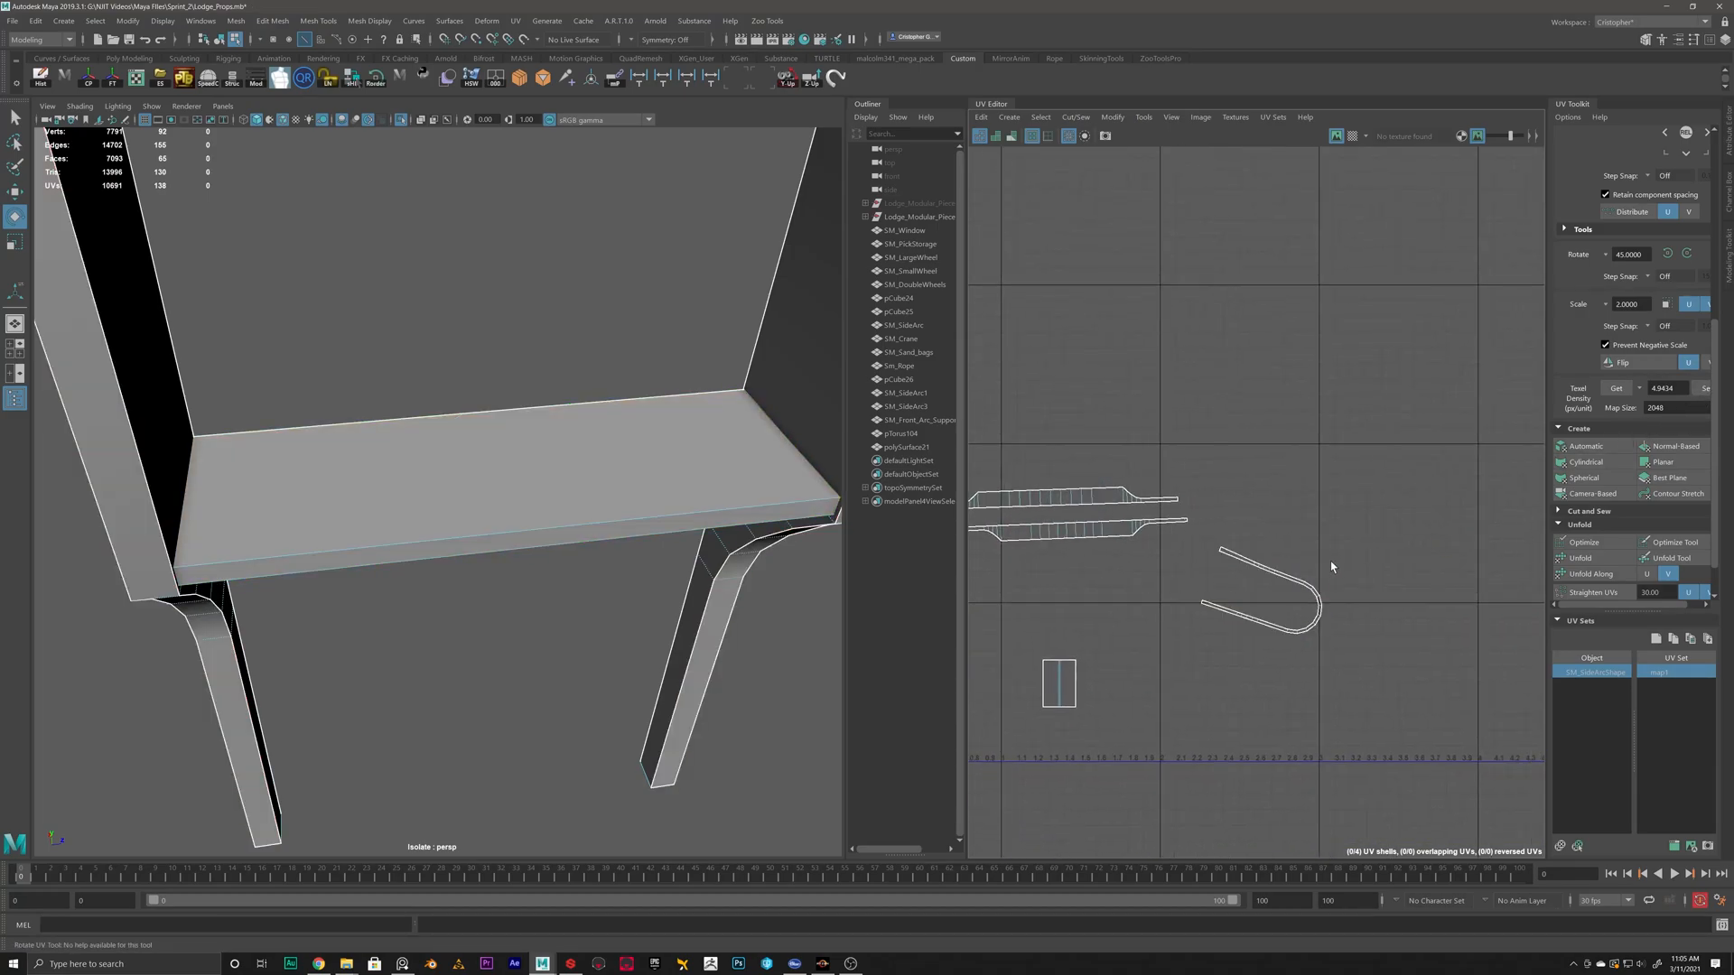
left_click(1316, 600)
left_click_drag(1388, 497, 1127, 506)
scroll(1413, 675, "up", 2)
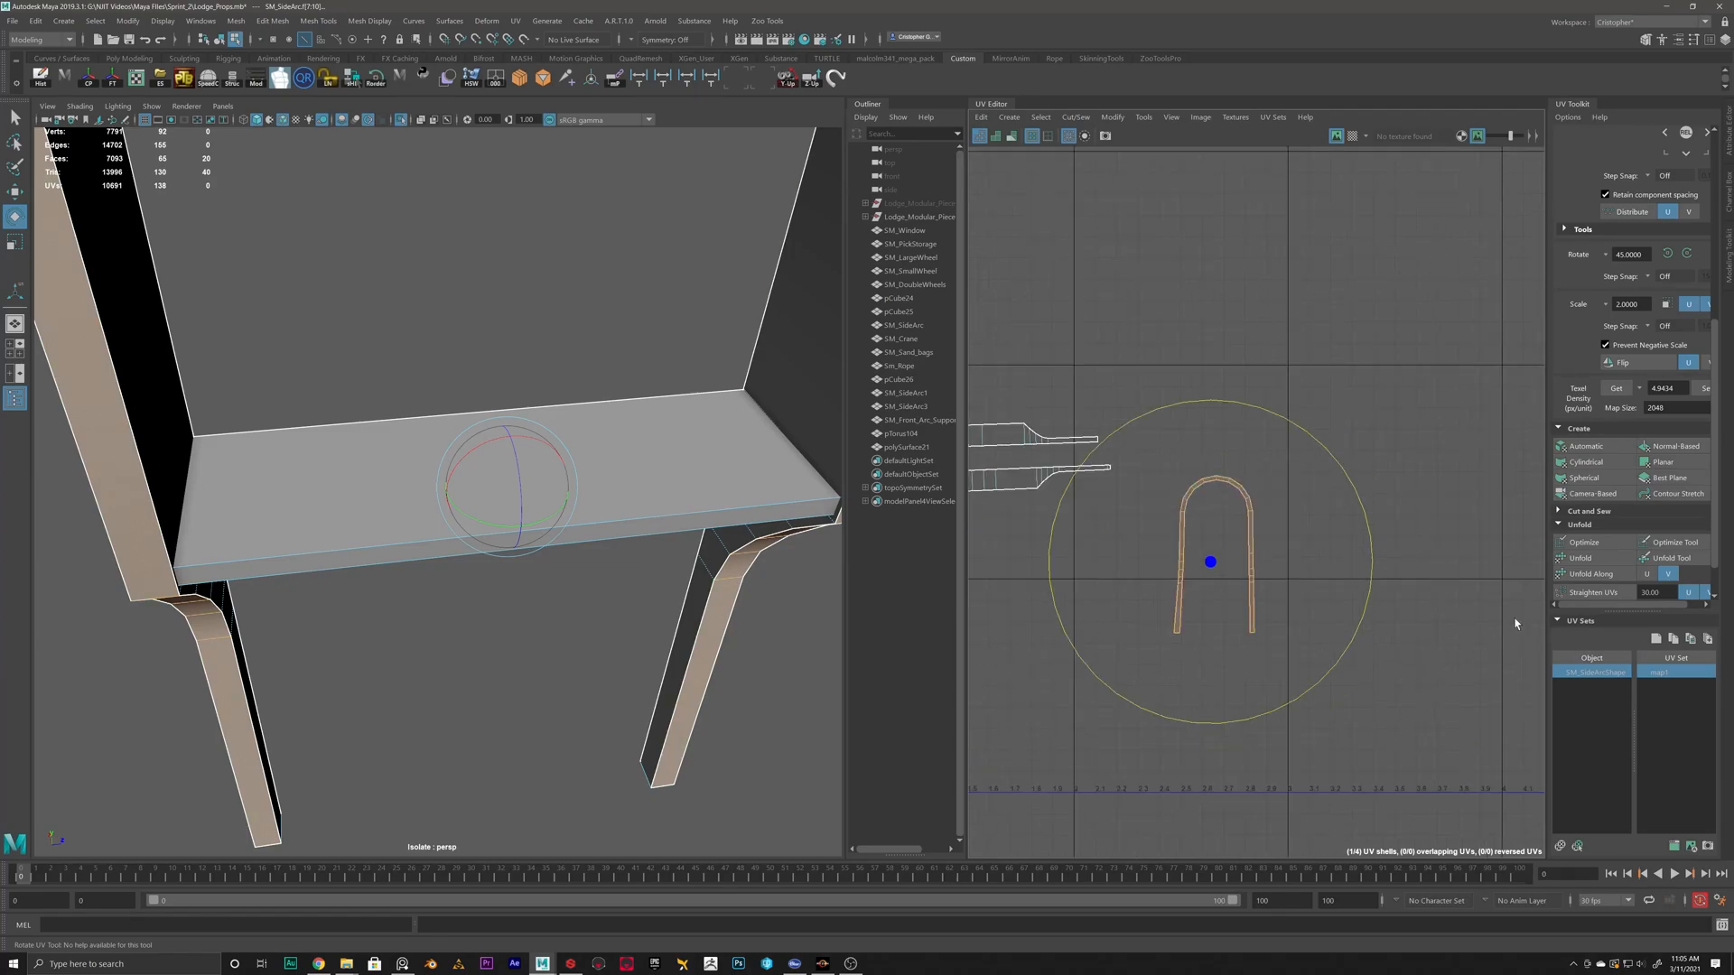
scroll(1591, 564, "up", 1)
left_click(1582, 585)
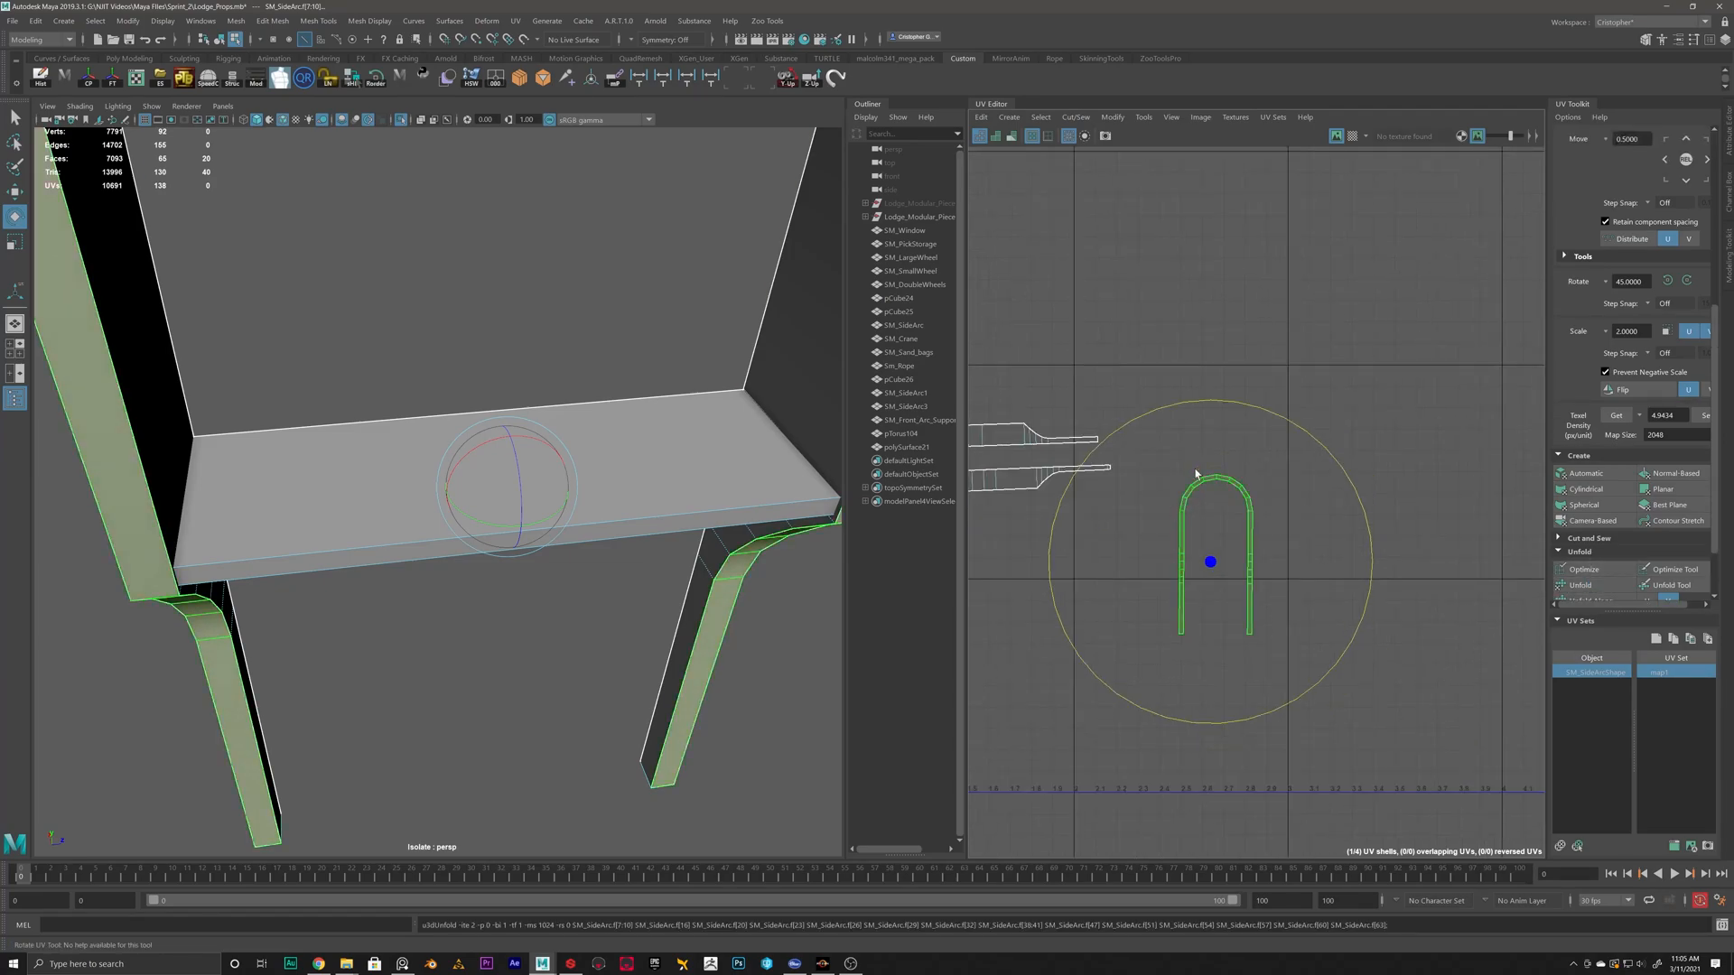
Arrange the U-shaped arch shell and the shelf shell side by side beneath the long side strips.
key("w")
left_click_drag(1223, 568, 1232, 465)
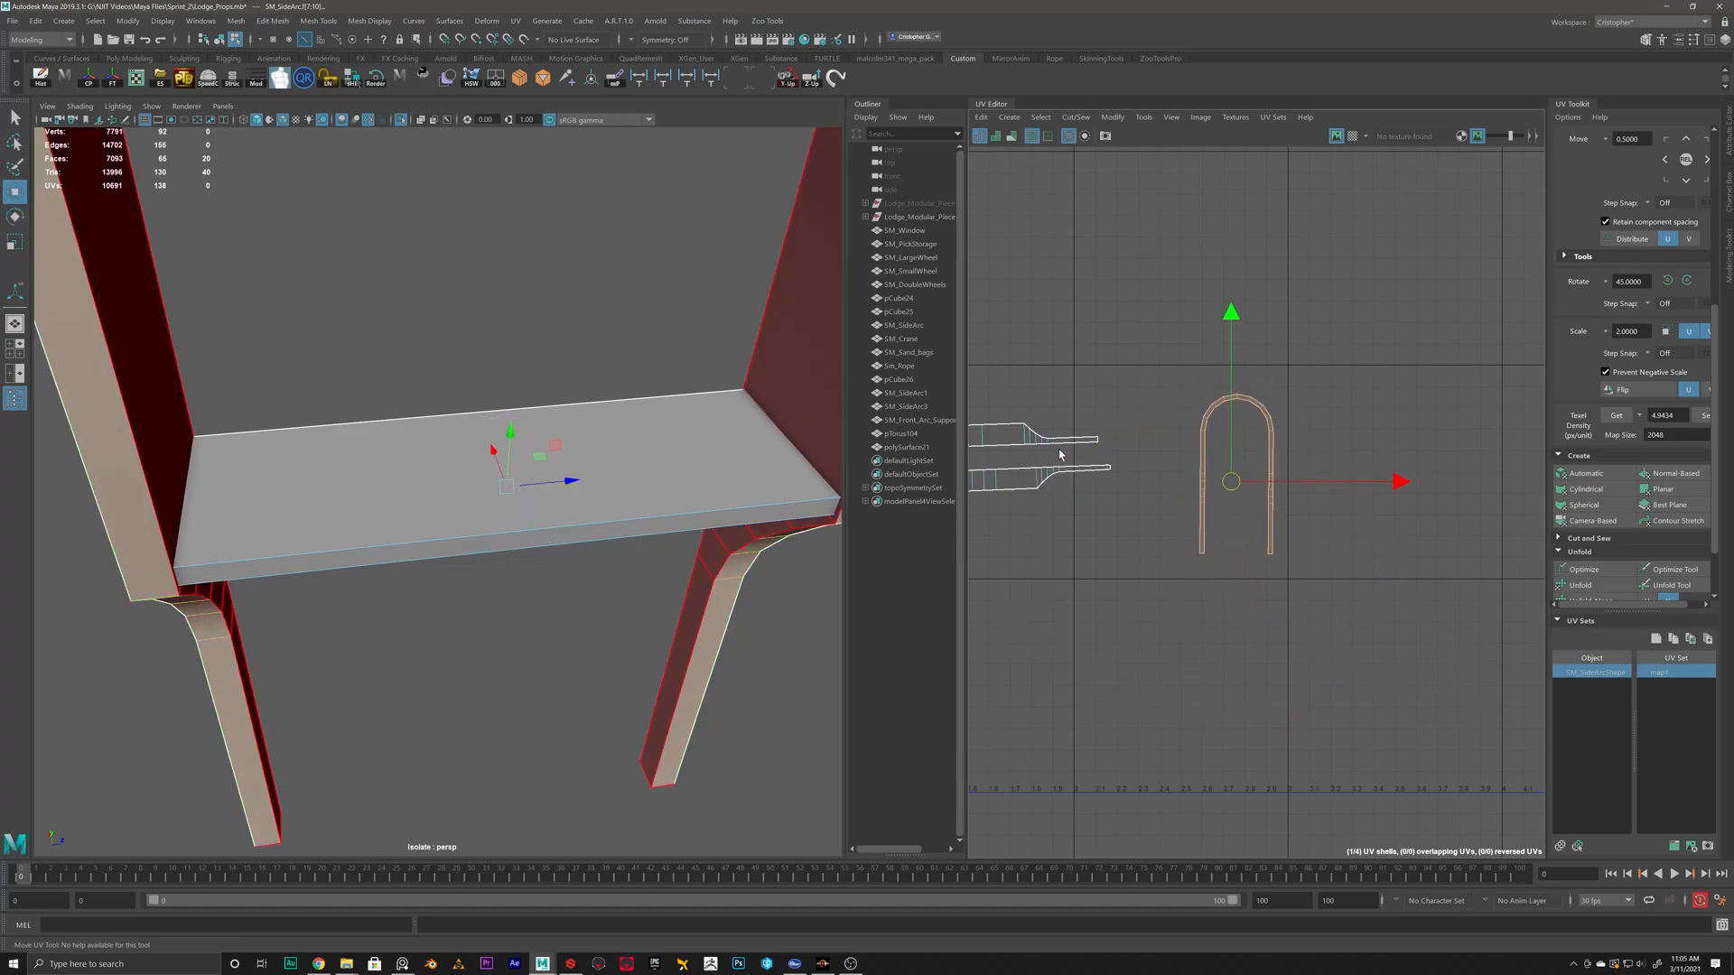
left_click(1127, 431)
middle_click_drag(1126, 430, 1359, 473, "alt")
left_click_drag(1389, 480, 1443, 372)
left_click(1171, 729)
left_click_drag(1171, 728, 1367, 501)
left_click(1086, 469)
middle_click_drag(1103, 401, 894, 524, "alt")
Level both long side strips horizontally and move the lower one close beneath the upper one.
left_click(1222, 469)
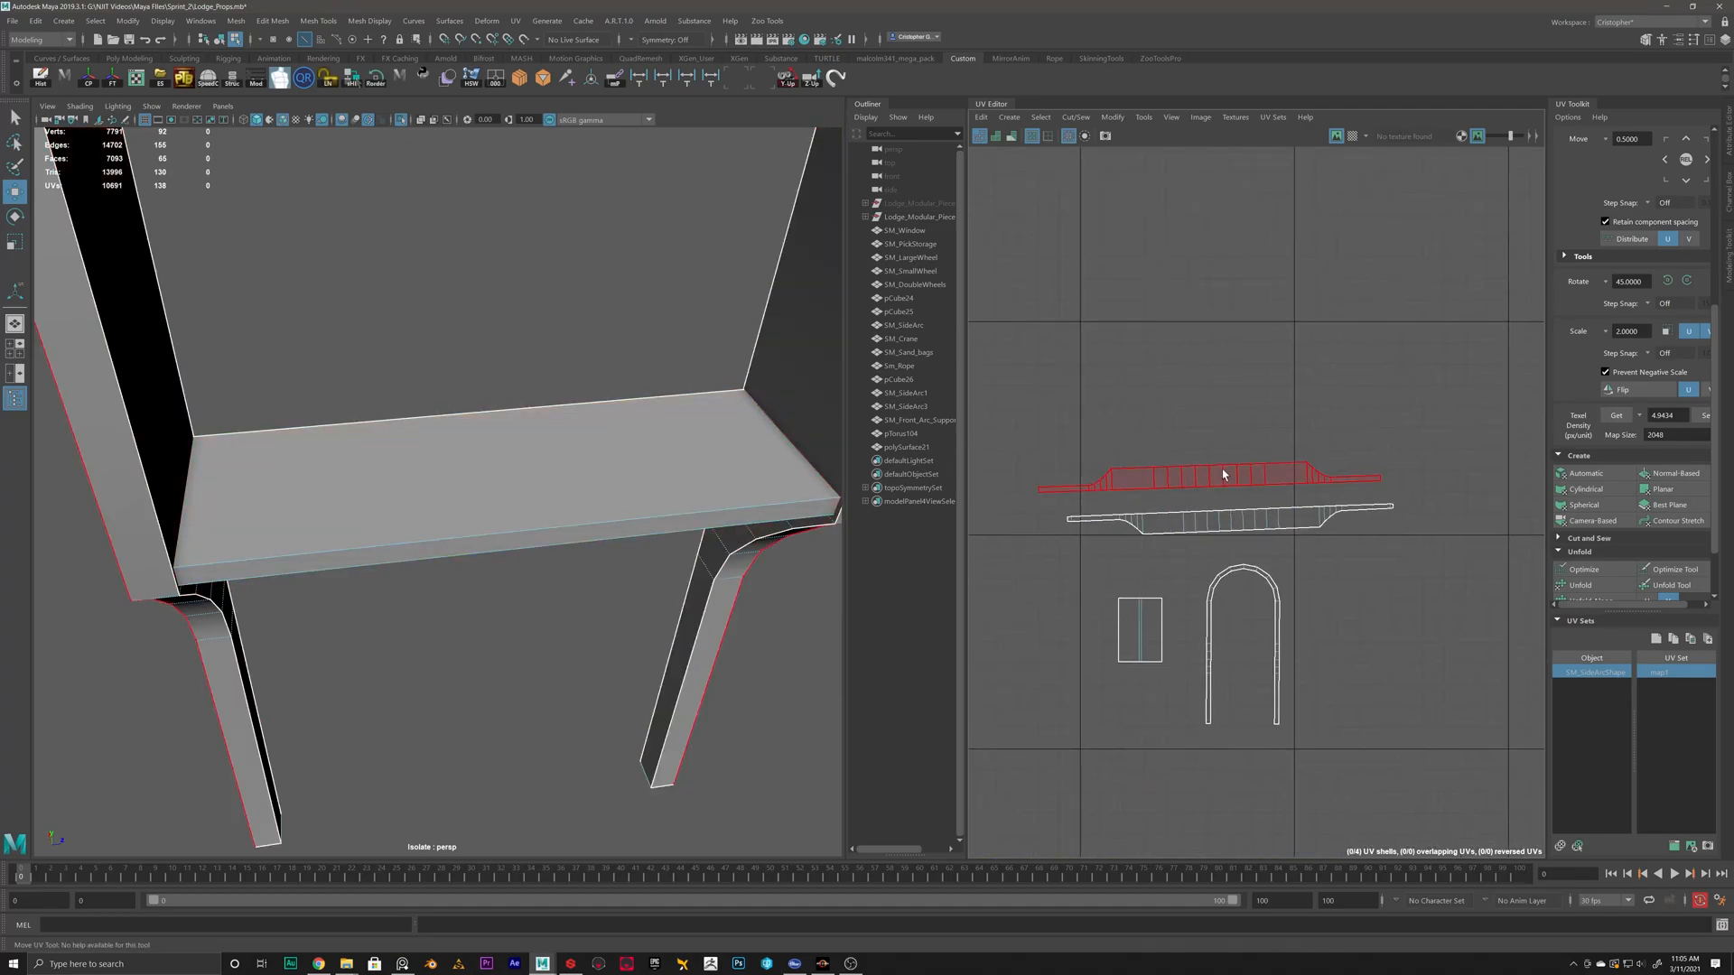
key("e")
left_click_drag(1320, 370, 1357, 423)
left_click(1327, 519)
key("w")
left_click_drag(1233, 521, 1210, 509)
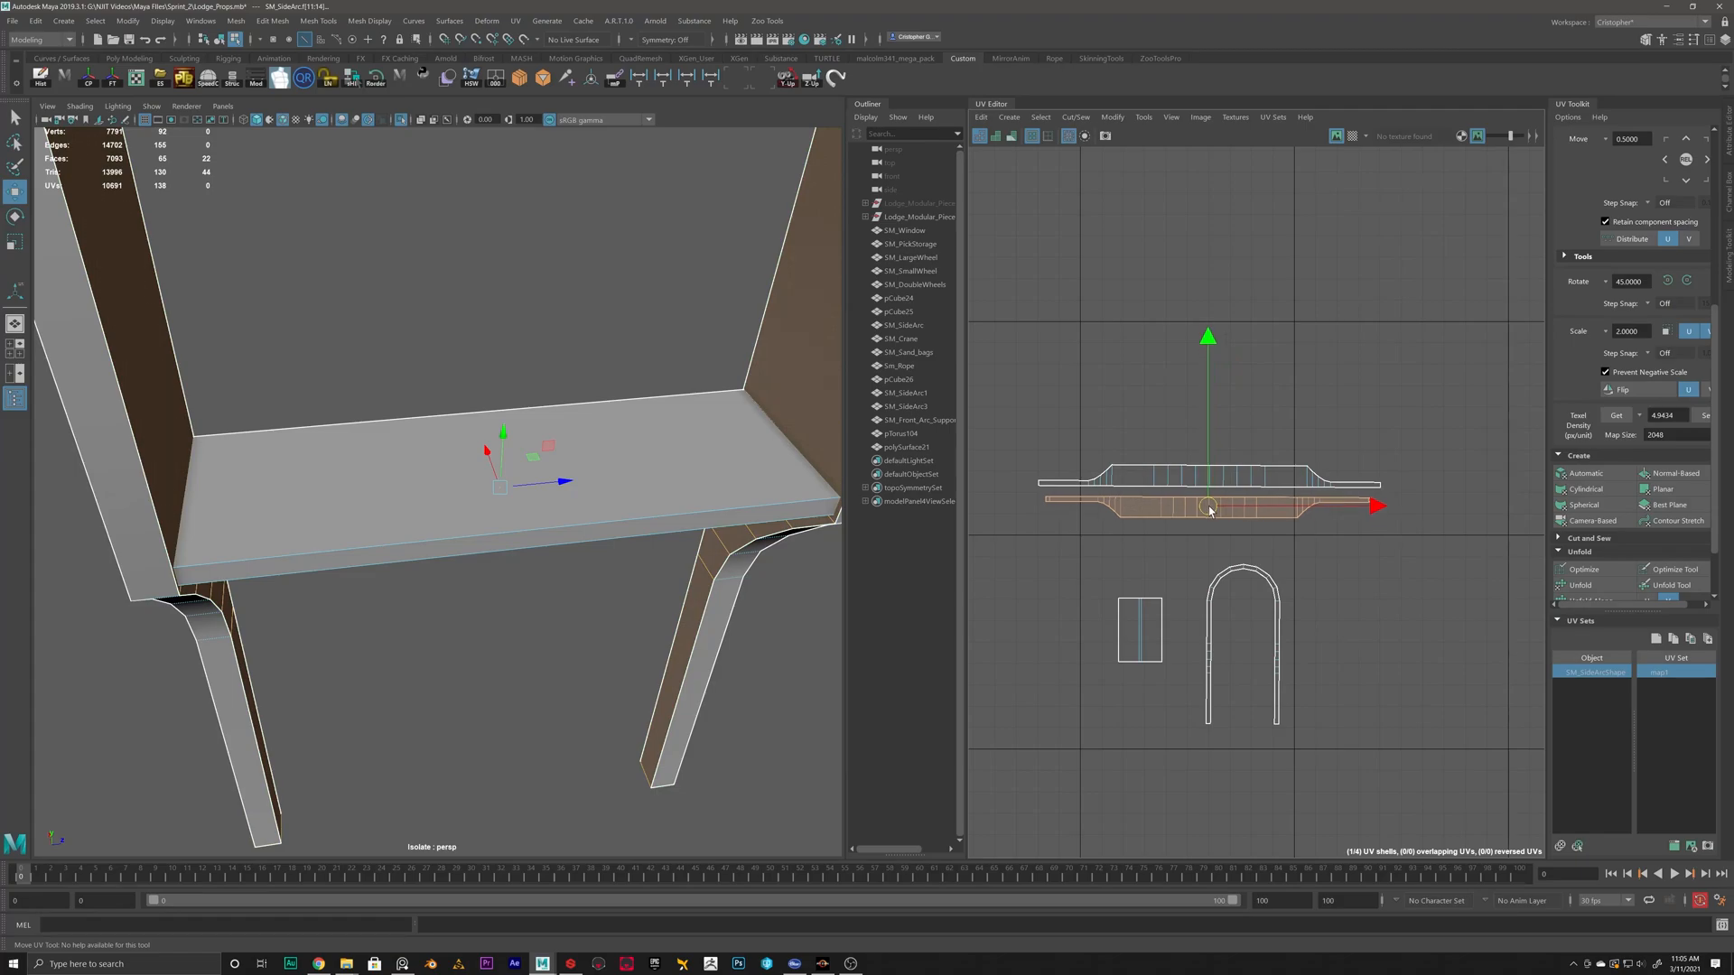
left_click(1277, 323)
Return the side arc to object selection and show the whole tower again.
right_click_drag(402, 483, 478, 429)
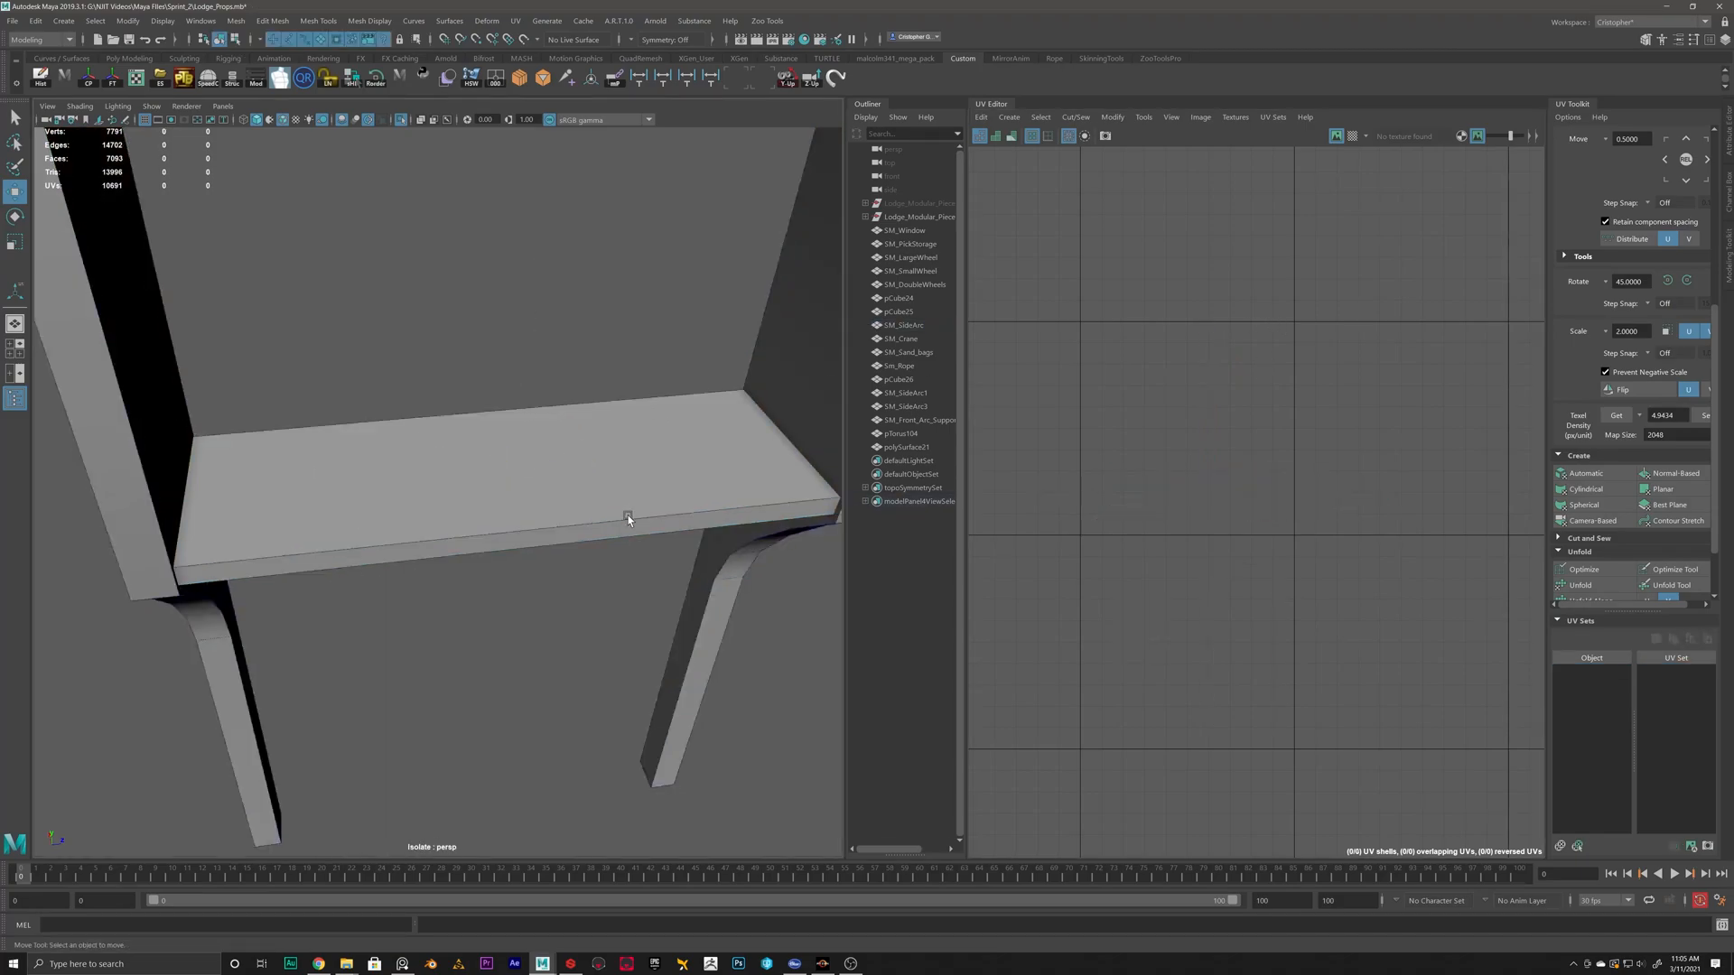
left_click(625, 523)
left_click(401, 121)
Select the double wheels on the tower's side and isolate them in the viewport.
scroll(603, 425, "down", 5)
left_click_drag(603, 424, 561, 529, "alt")
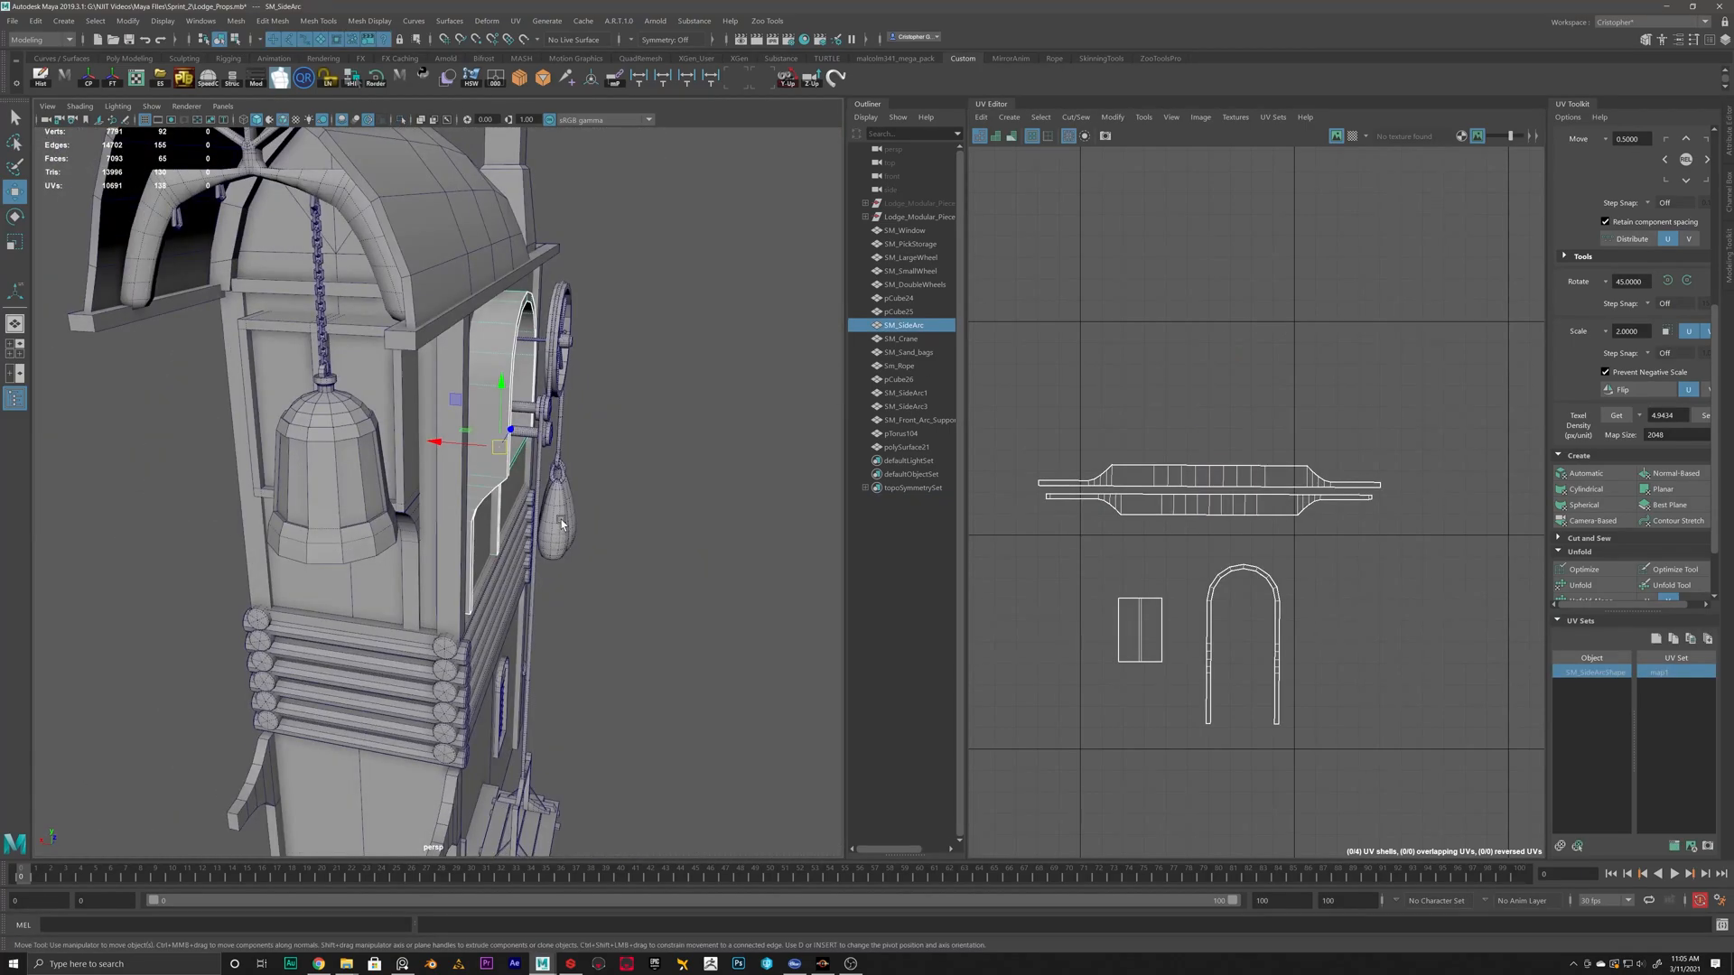
left_click_drag(713, 552, 542, 454, "alt")
scroll(437, 457, "up", 3)
scroll(543, 454, "up", 3)
left_click(567, 473)
left_click_drag(709, 452, 409, 237, "alt")
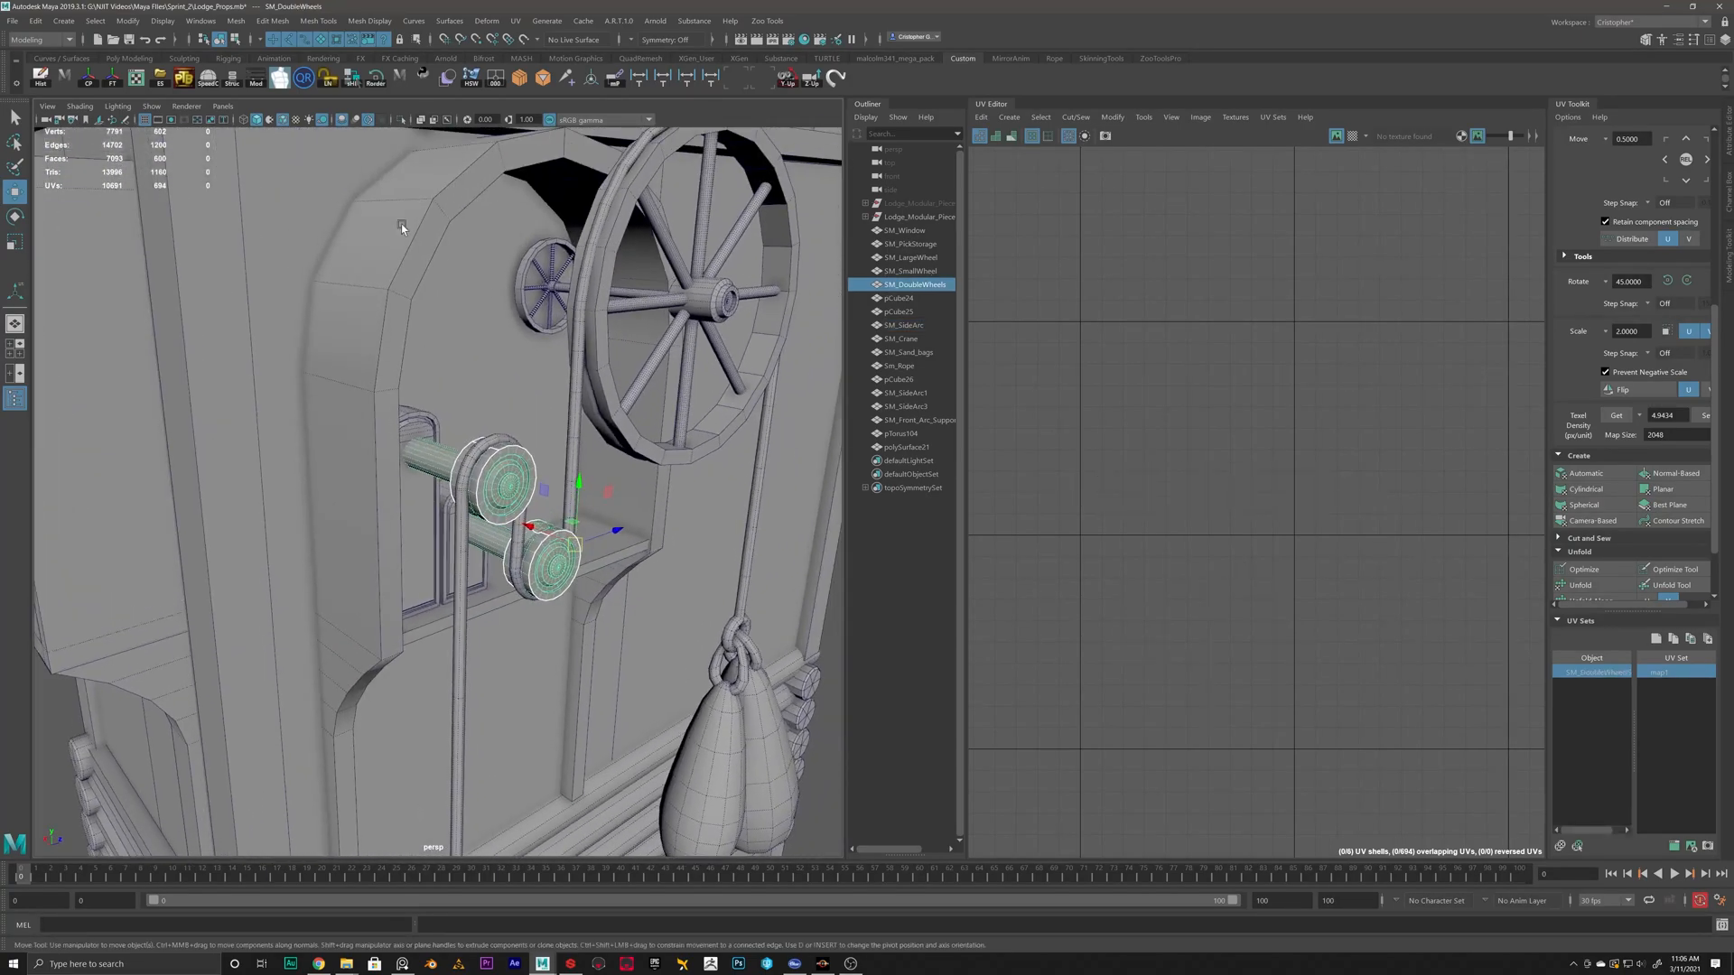
left_click(401, 120)
left_click_drag(553, 452, 523, 476, "alt")
scroll(572, 494, "up", 4)
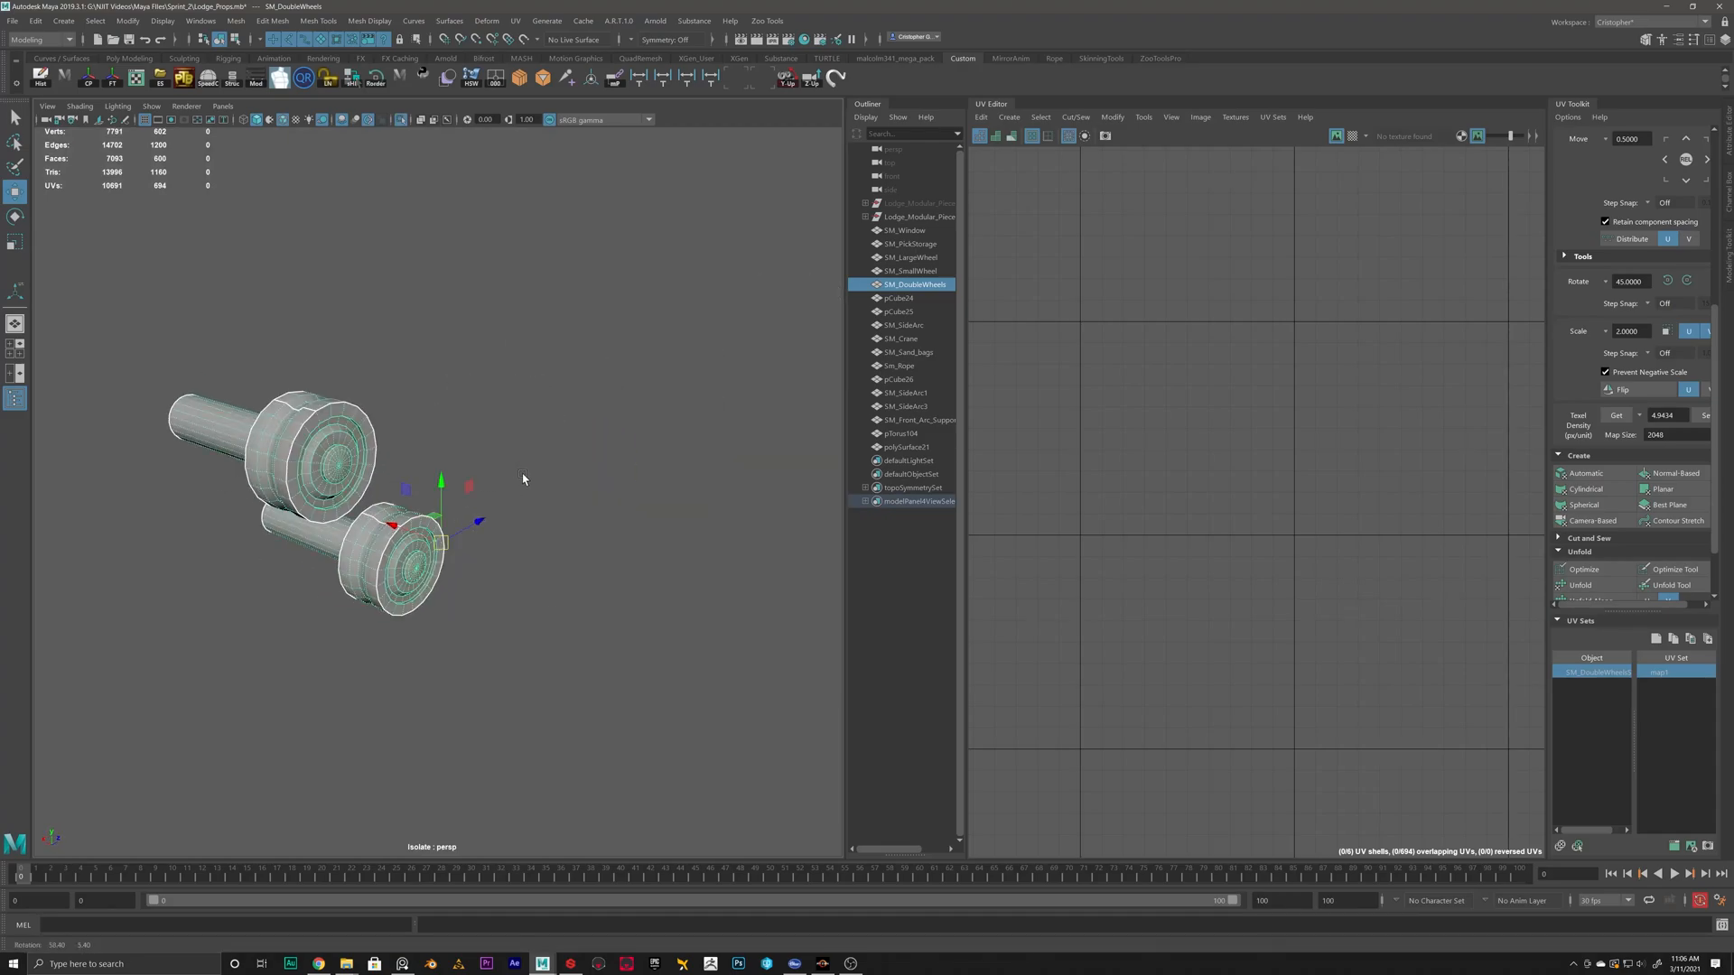
Apply a planar UV projection to the double wheels mesh.
left_click_drag(258, 430, 486, 459, "alt")
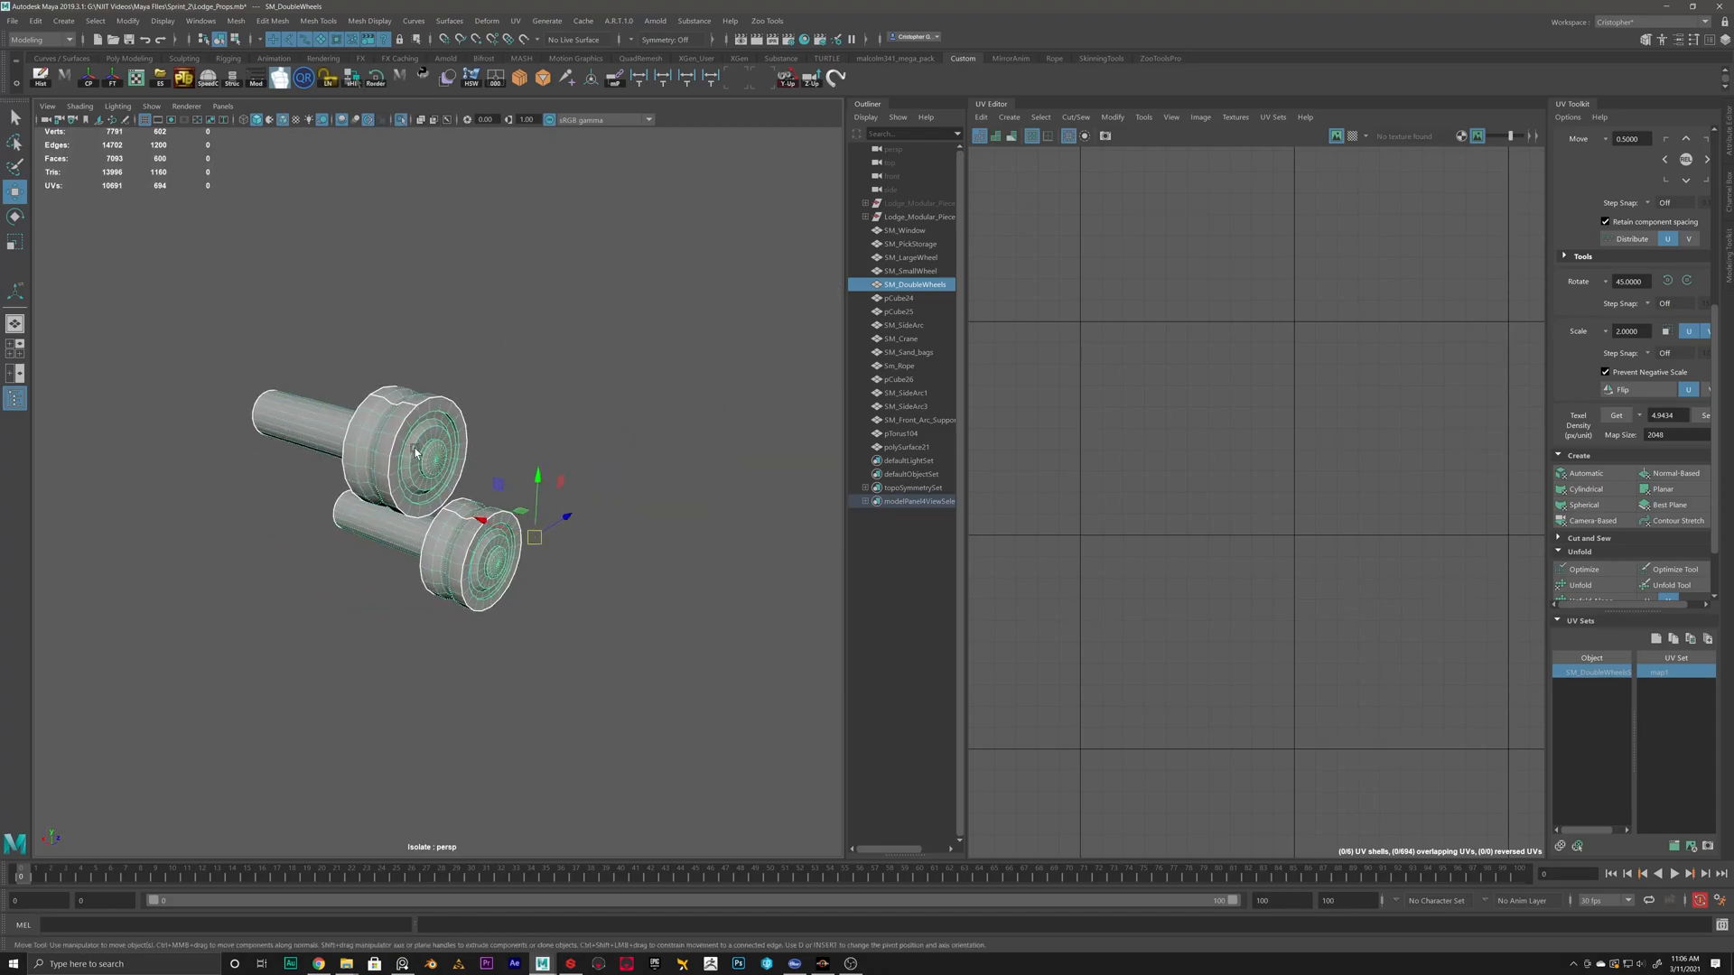
scroll(1256, 524, "down", 5)
scroll(1083, 596, "up", 5)
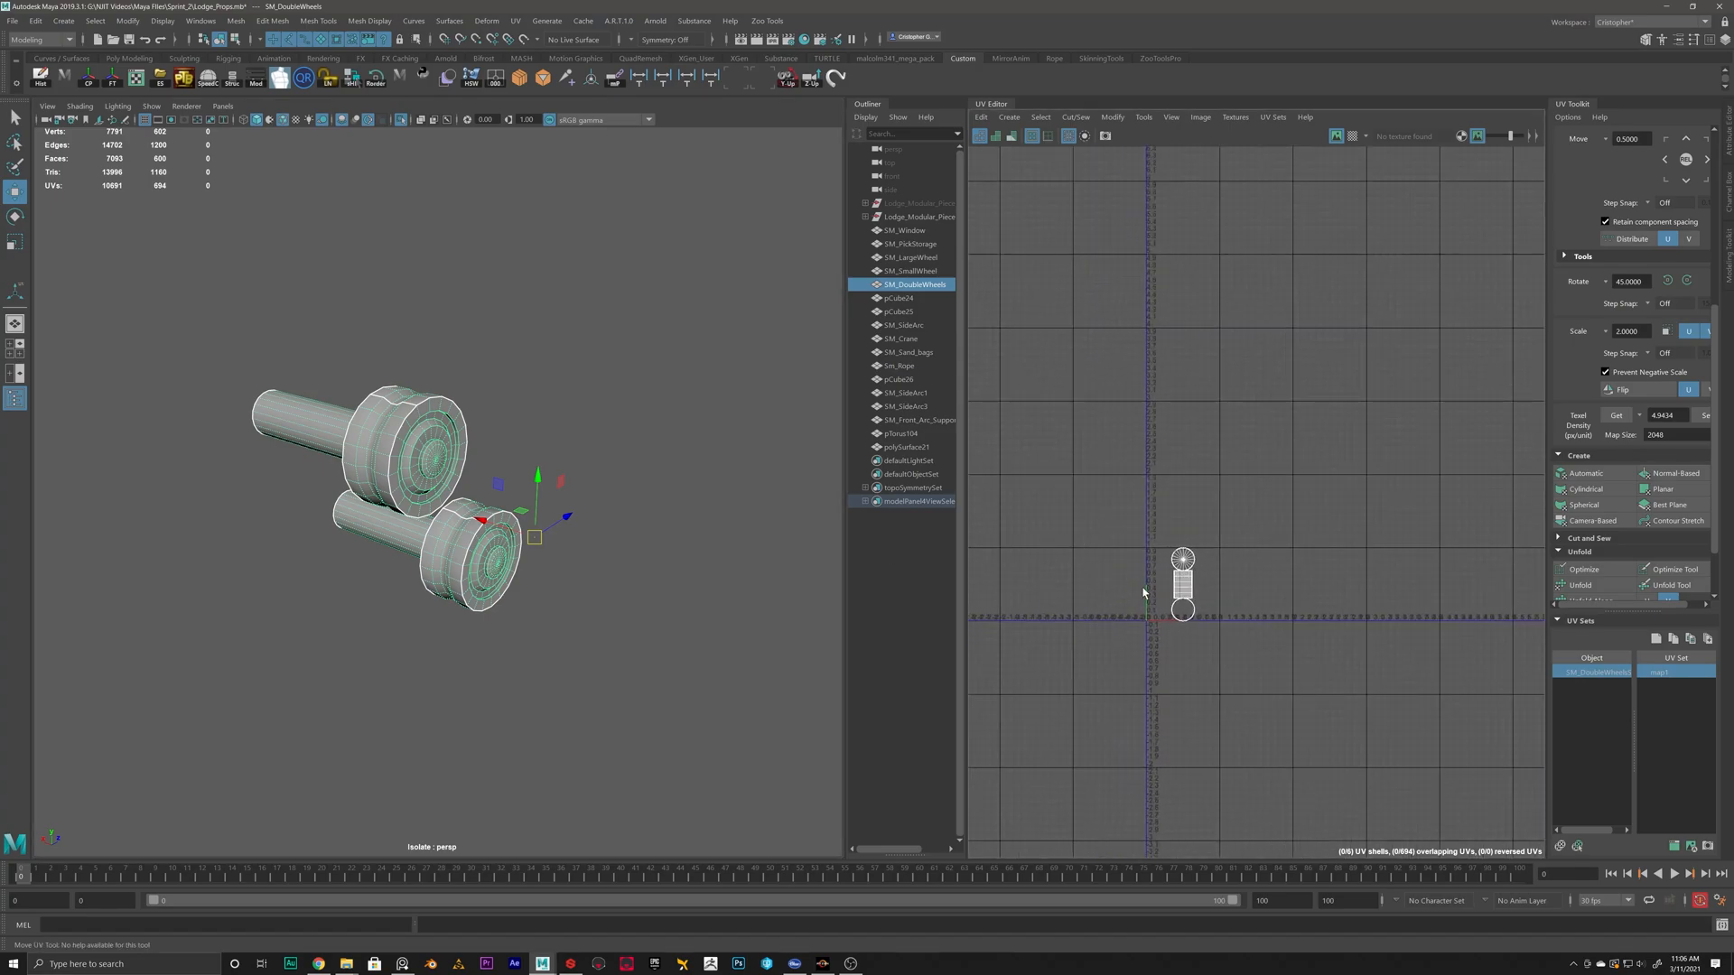
left_click_drag(406, 496, 452, 419, "alt")
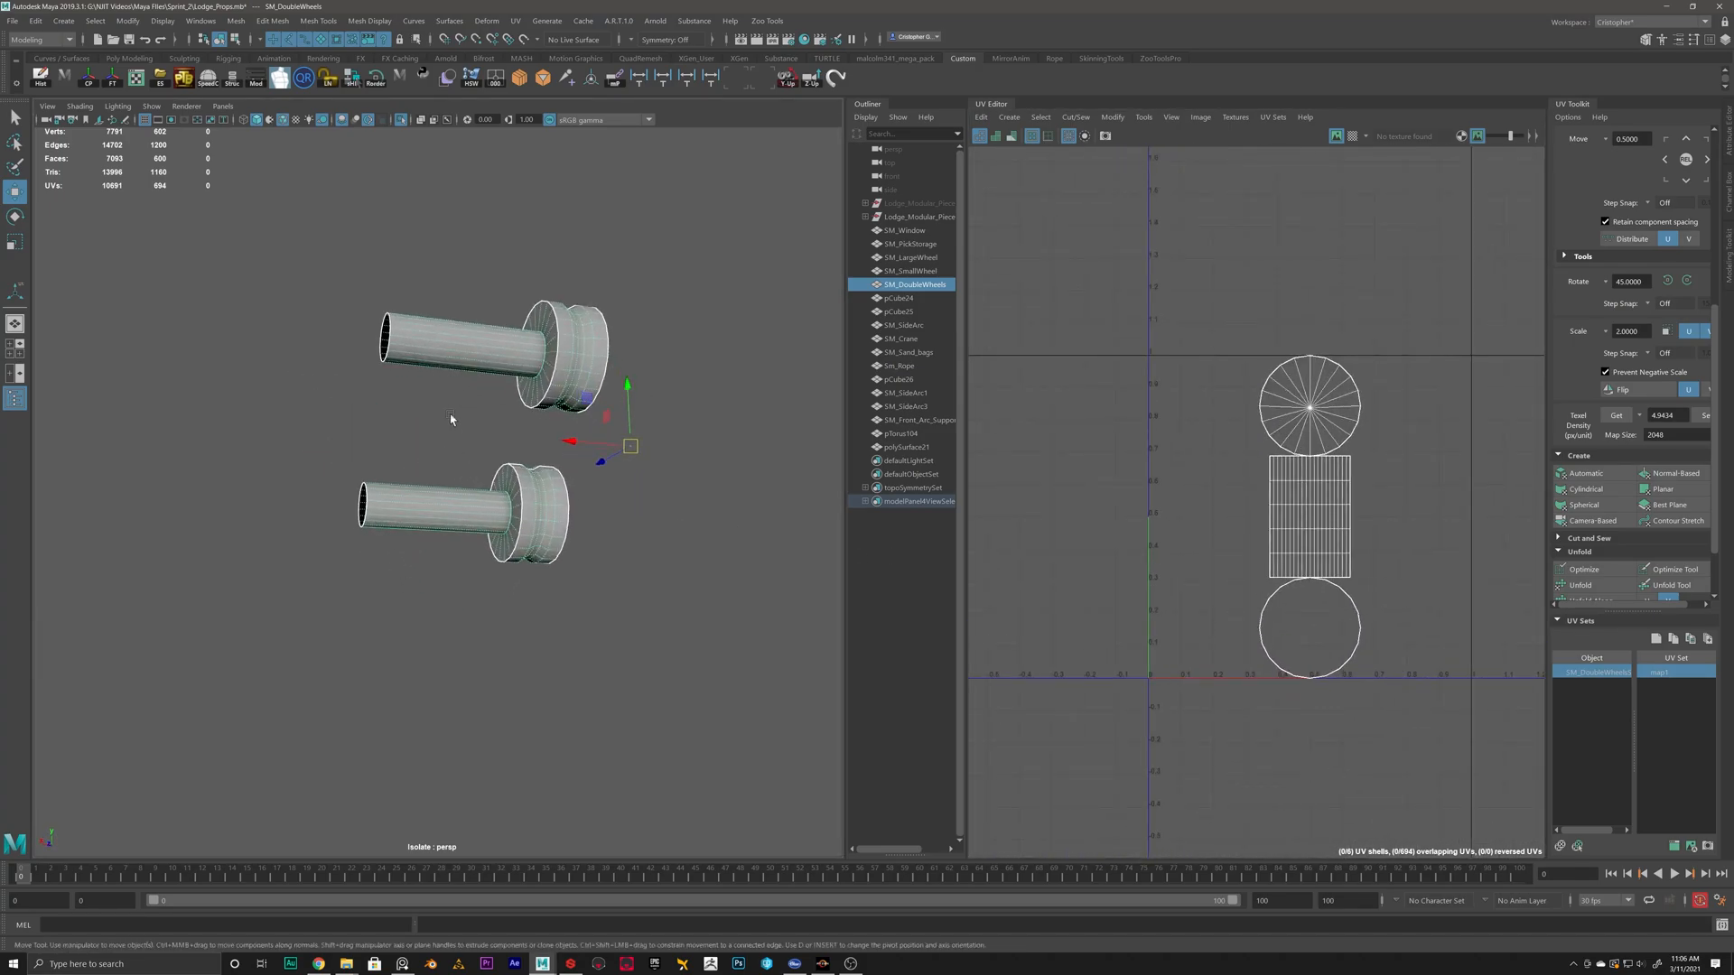
left_click(1664, 491)
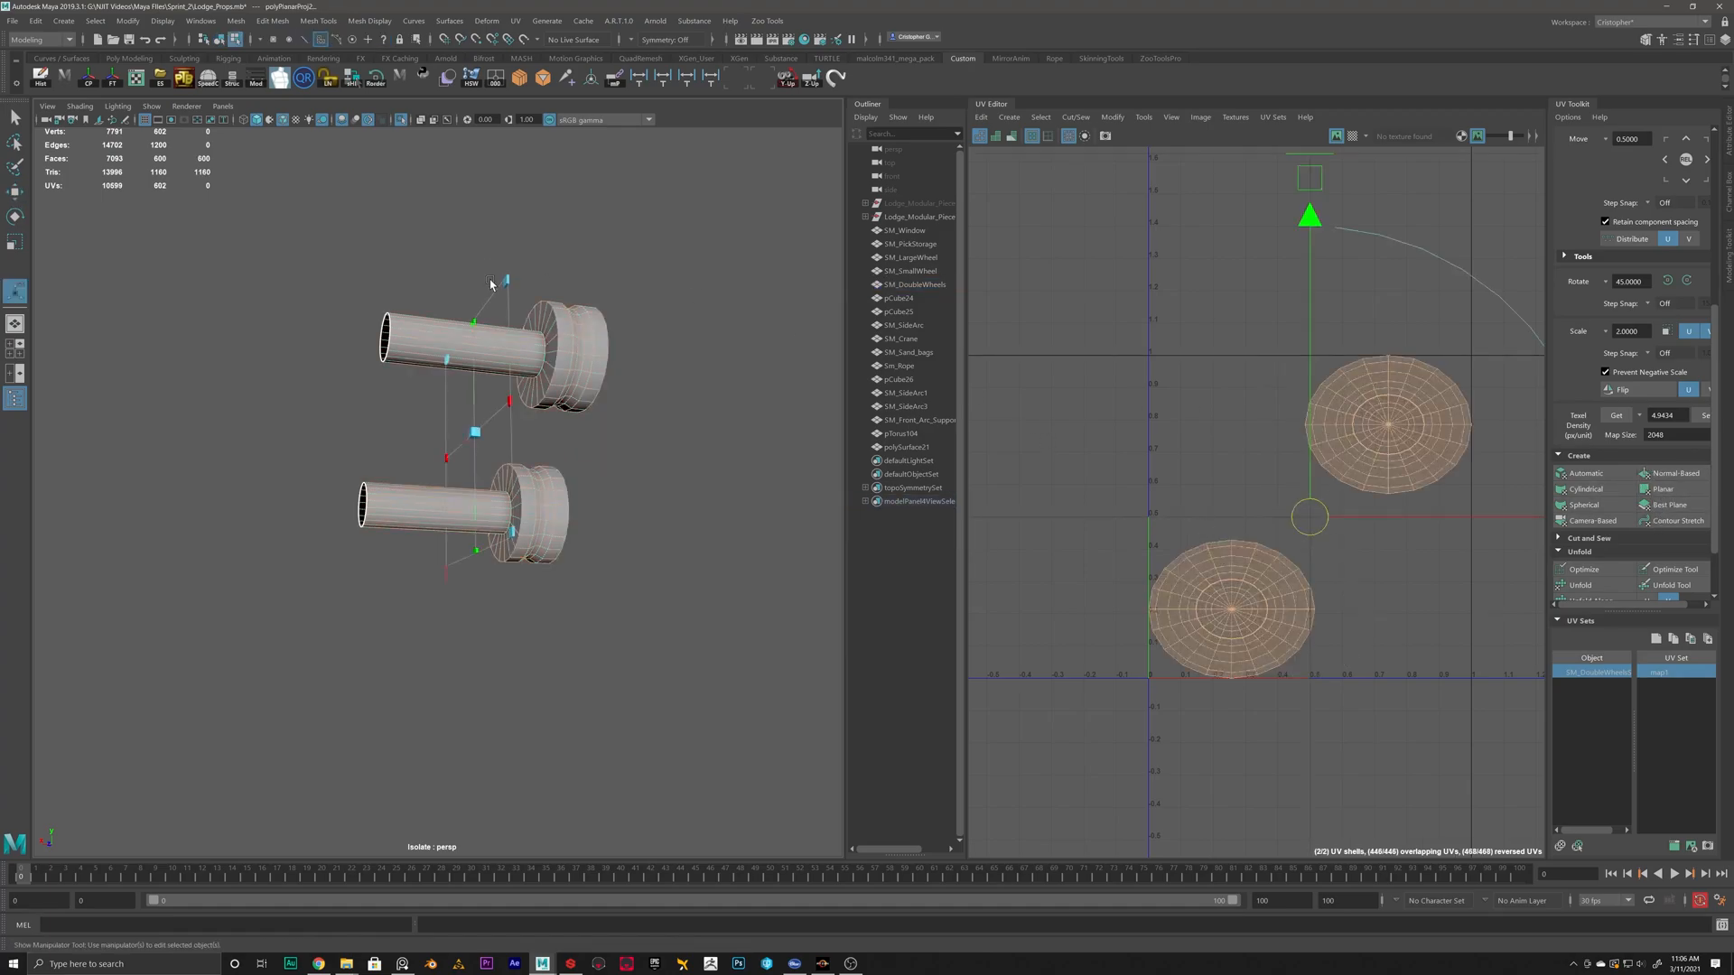
Cut the UVs of the upper wheel's shaft along the edge loop where it meets the wheel.
scroll(522, 350, "up", 5)
middle_click_drag(451, 212, 488, 379, "alt")
right_click_drag(472, 382, 472, 344)
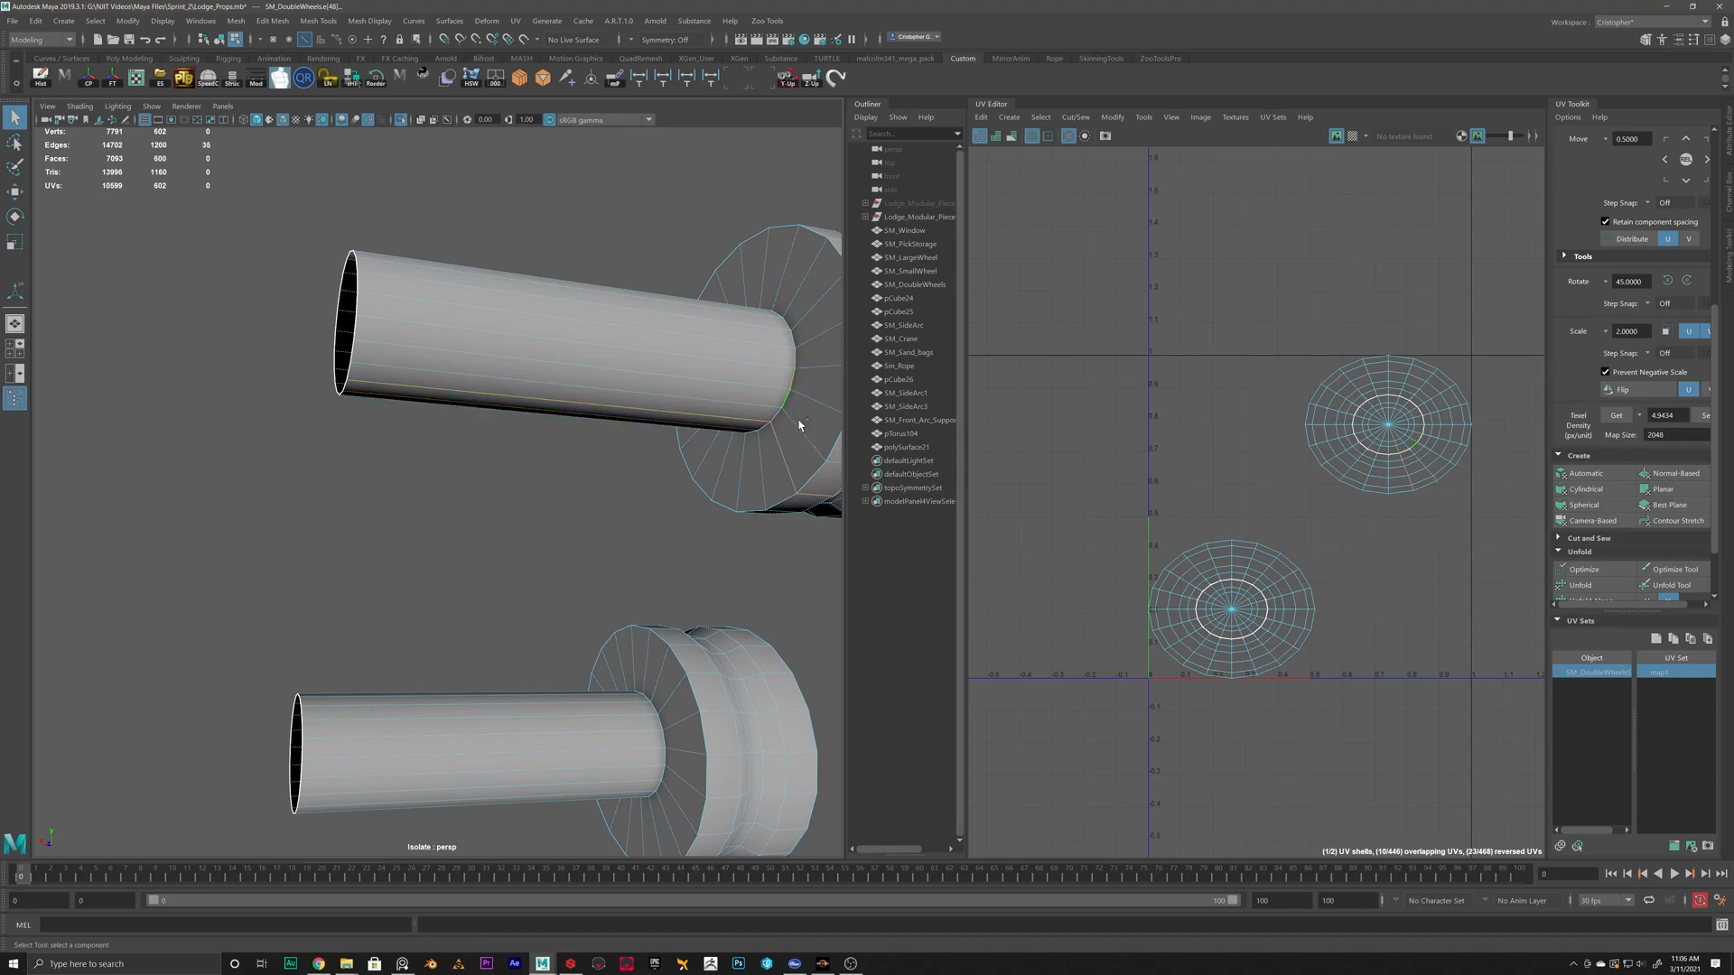
left_click_drag(646, 422, 639, 344, "alt")
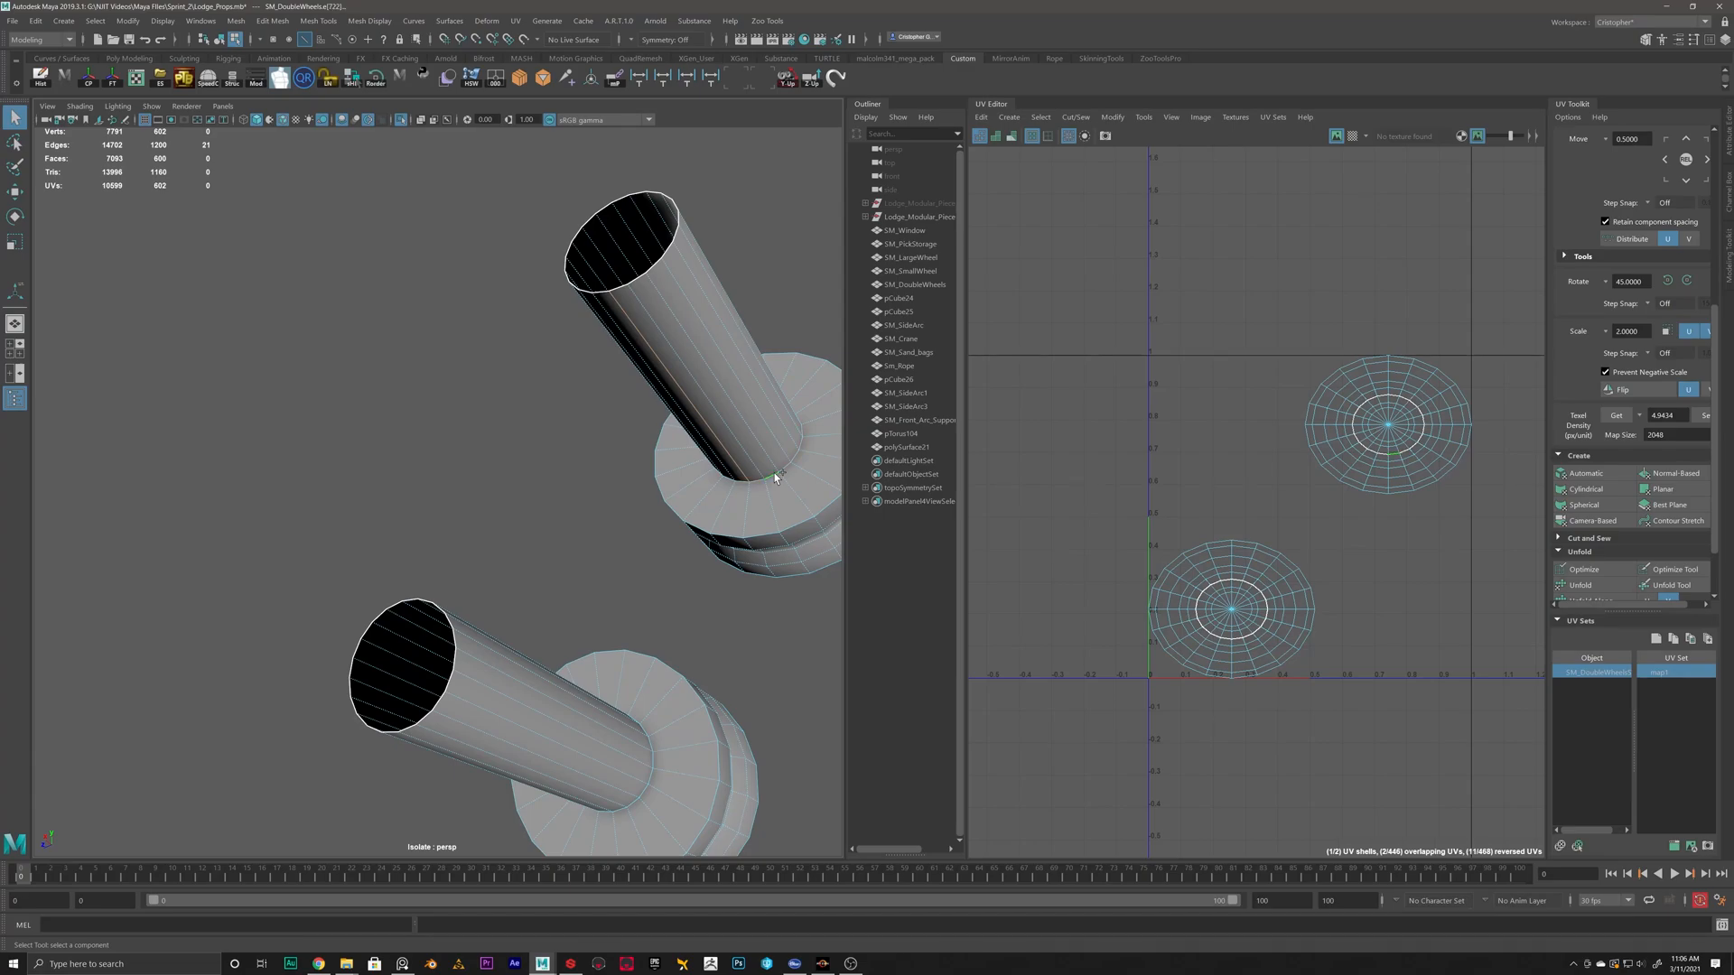
right_click_drag(1323, 320, 1275, 347, "shift")
Move the upper wheel's UV shell diagonally up away from the shaft shell and select the shaft shell.
middle_click_drag(1432, 422, 1253, 499, "alt")
right_click_drag(1216, 463, 1179, 443)
left_click(1201, 488)
left_click_drag(1216, 497, 1360, 338)
left_click(1235, 480)
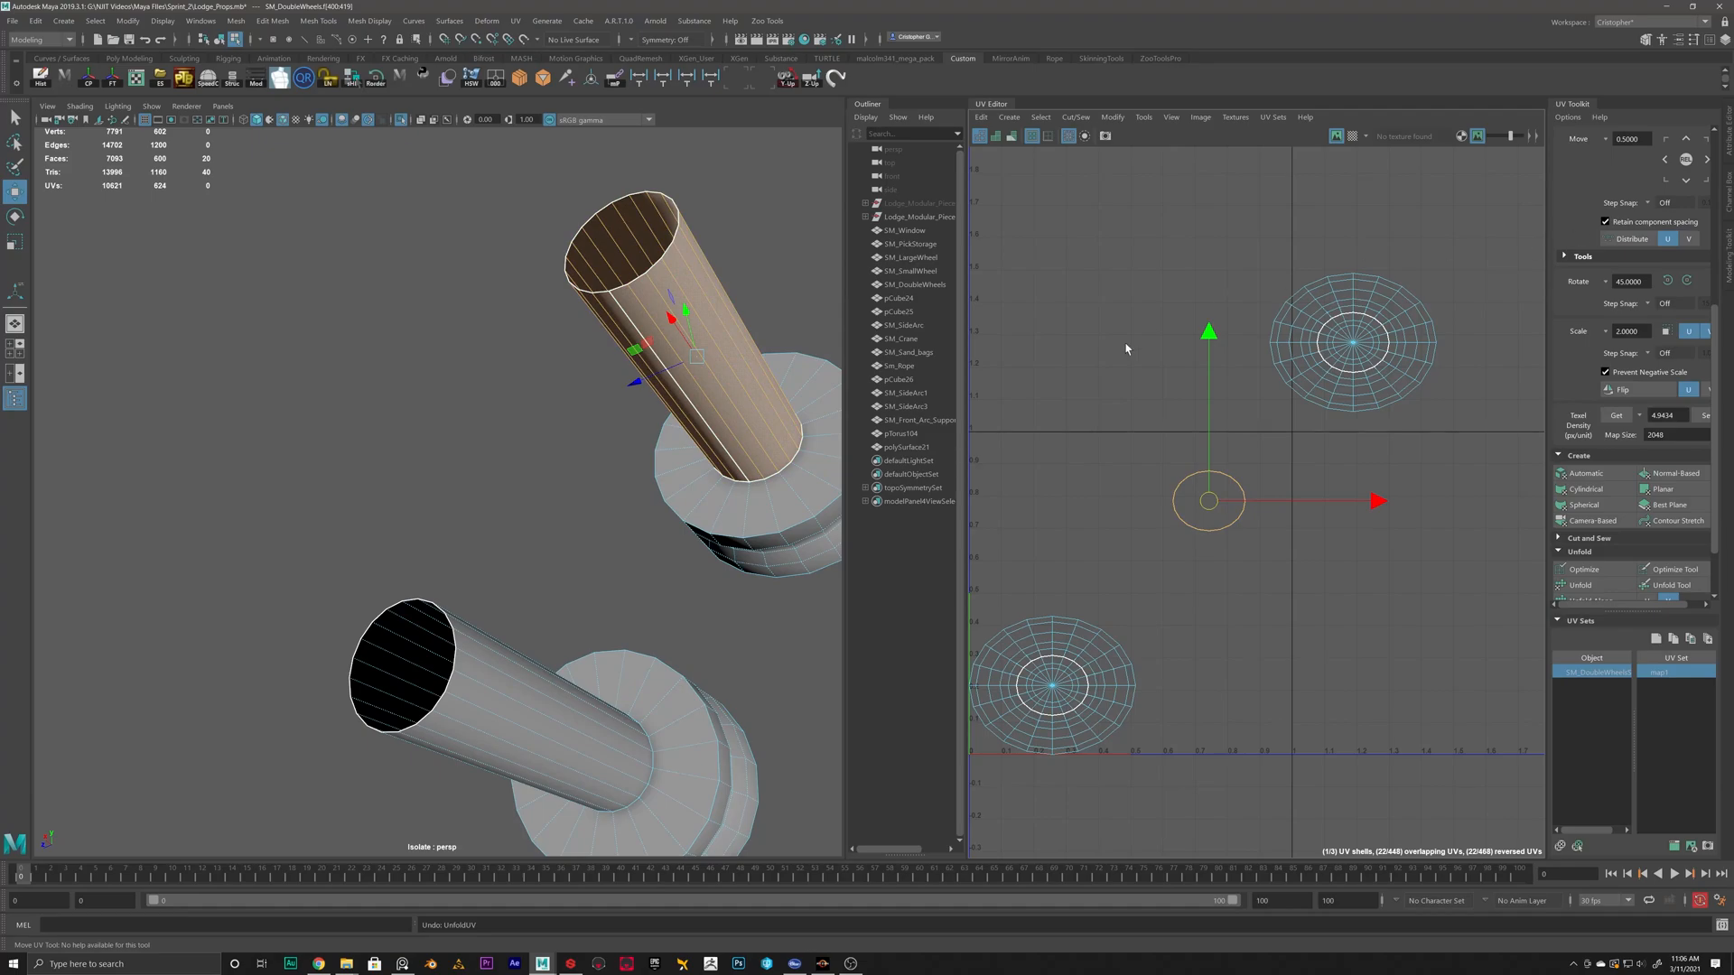
Planar-map the upper shaft again, fitted to the bounding box and projected from the Y axis.
left_click_drag(679, 346, 592, 421, "alt")
left_click(1662, 490, "shift")
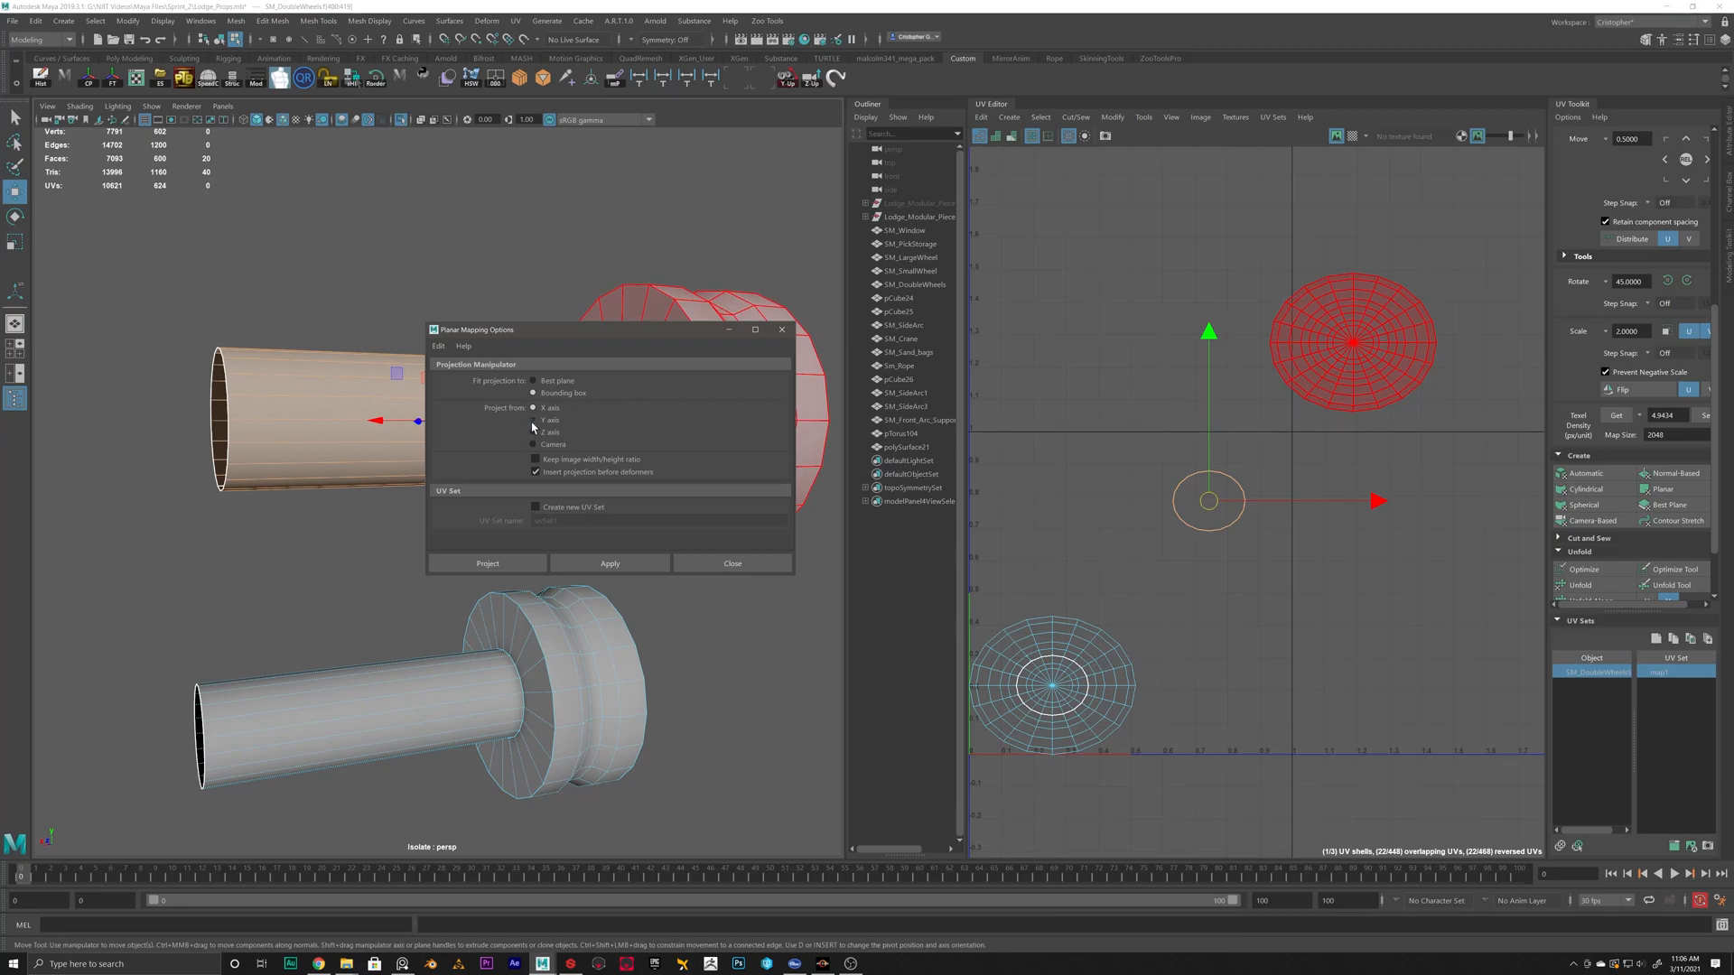
left_click(630, 565)
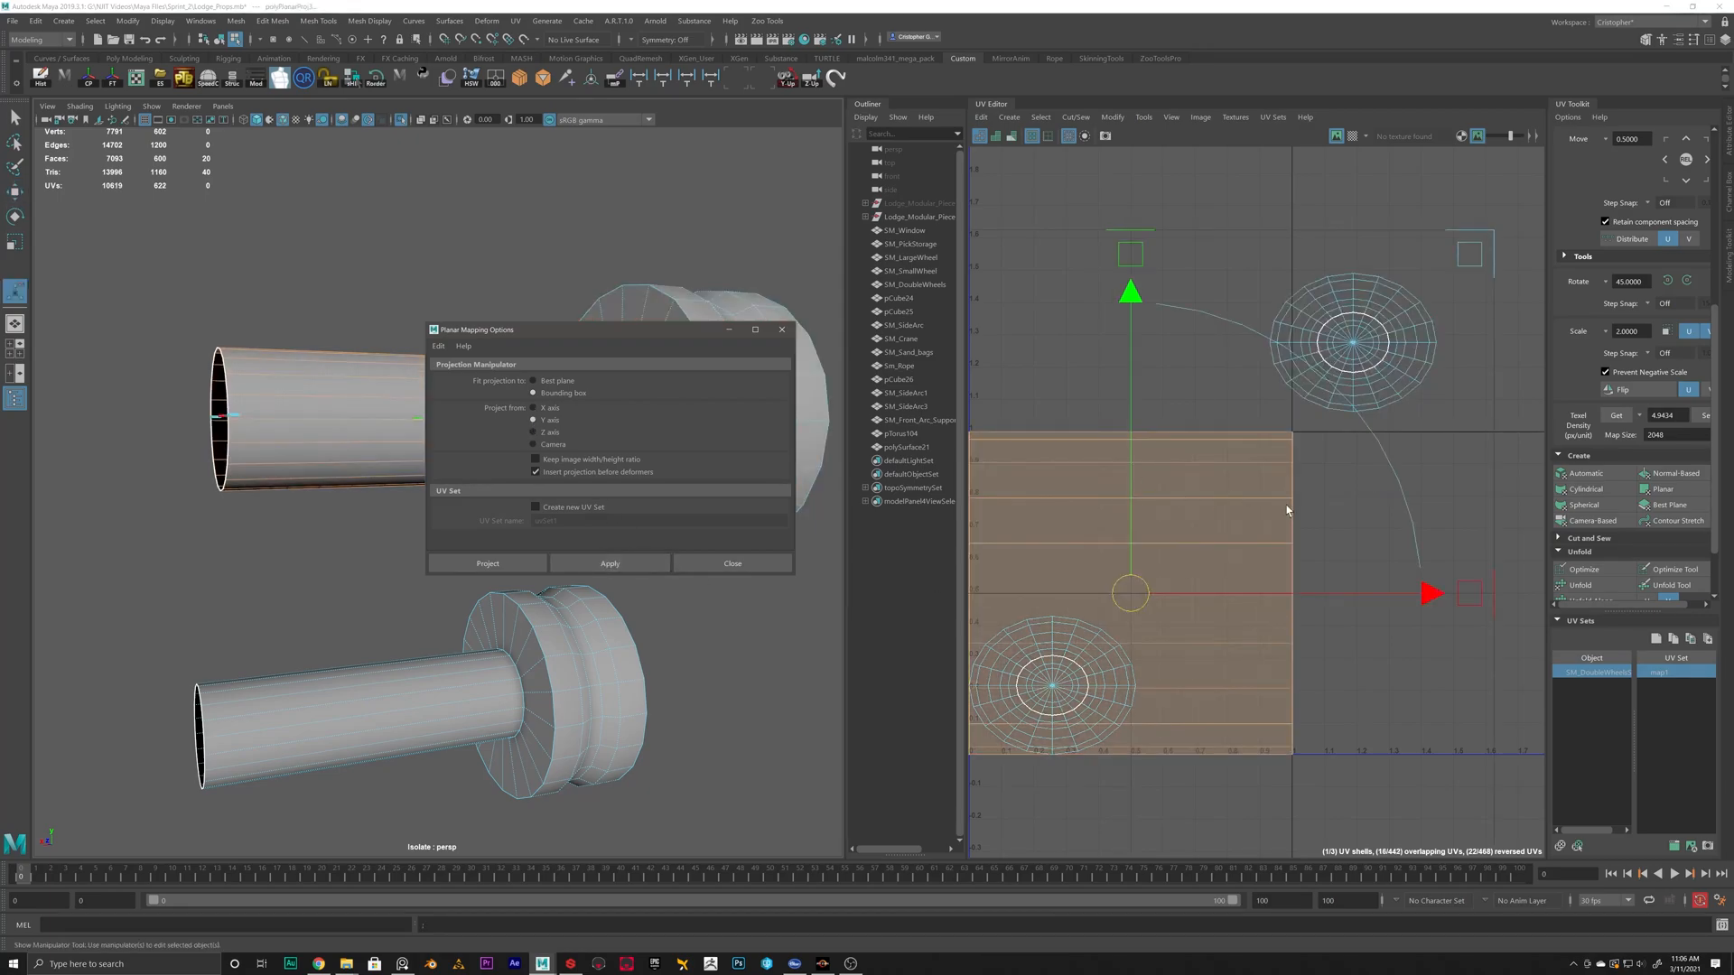
middle_click_drag(1266, 510, 1401, 493, "alt")
left_click(742, 565)
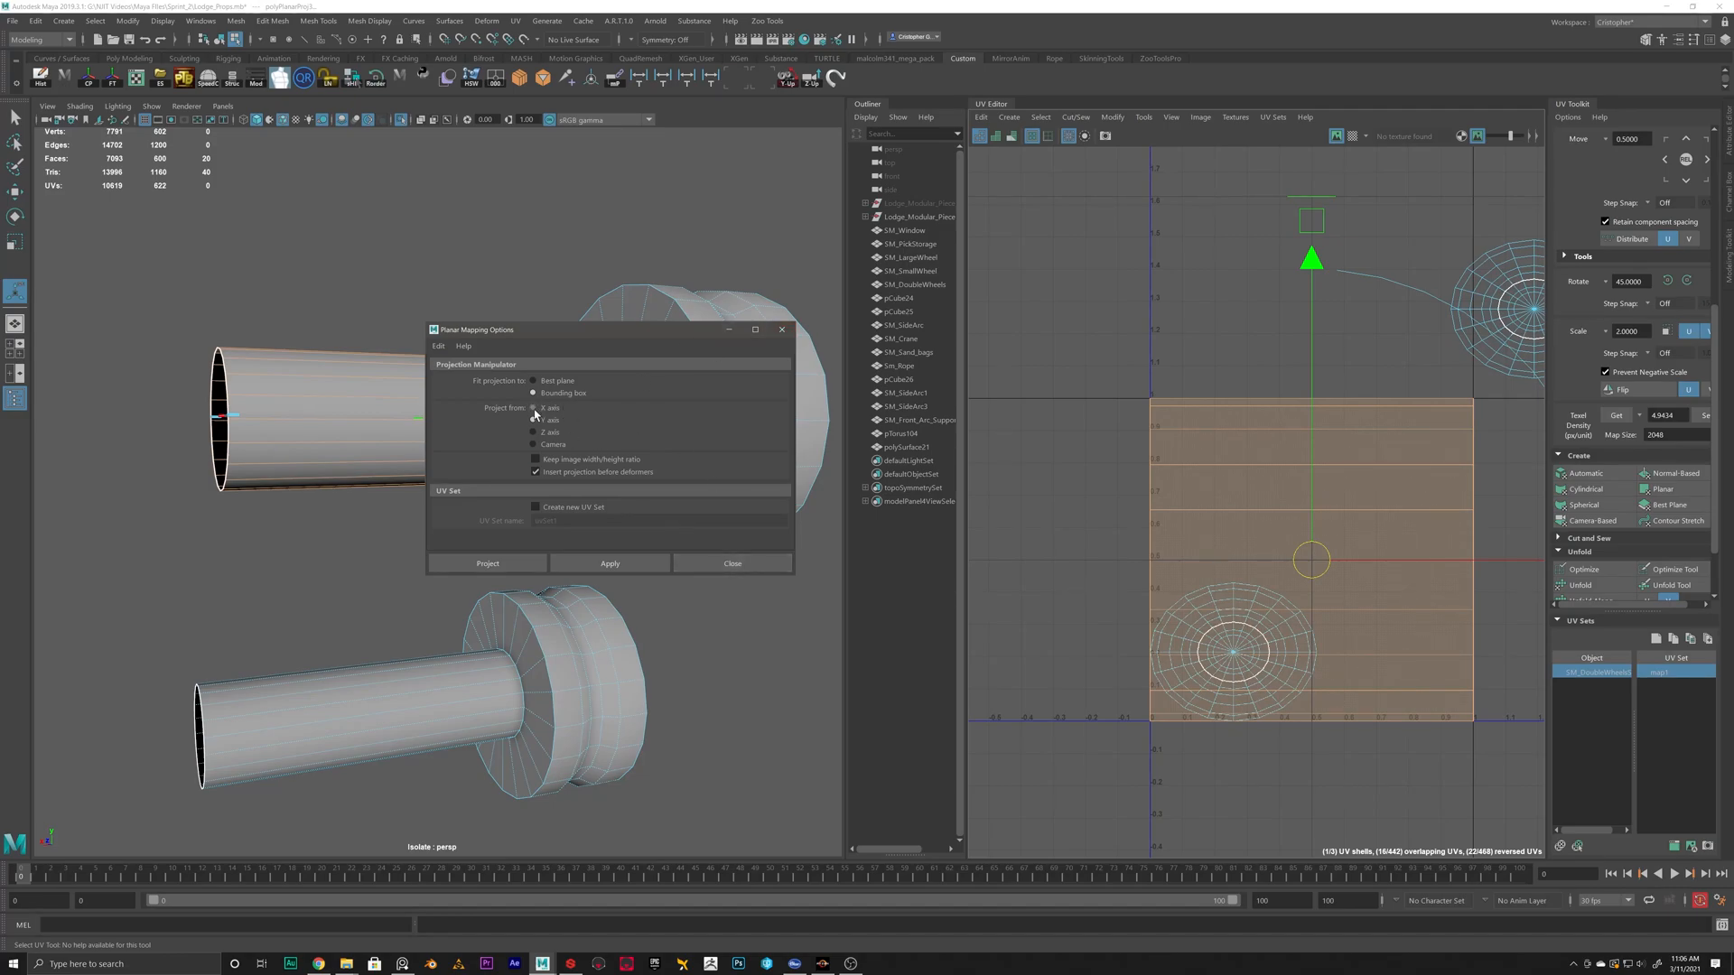
left_click(730, 566)
Cut a lengthwise seam along the upper shaft and unfold its shell.
left_click_drag(359, 483, 456, 348, "alt")
right_click_drag(509, 262, 519, 226)
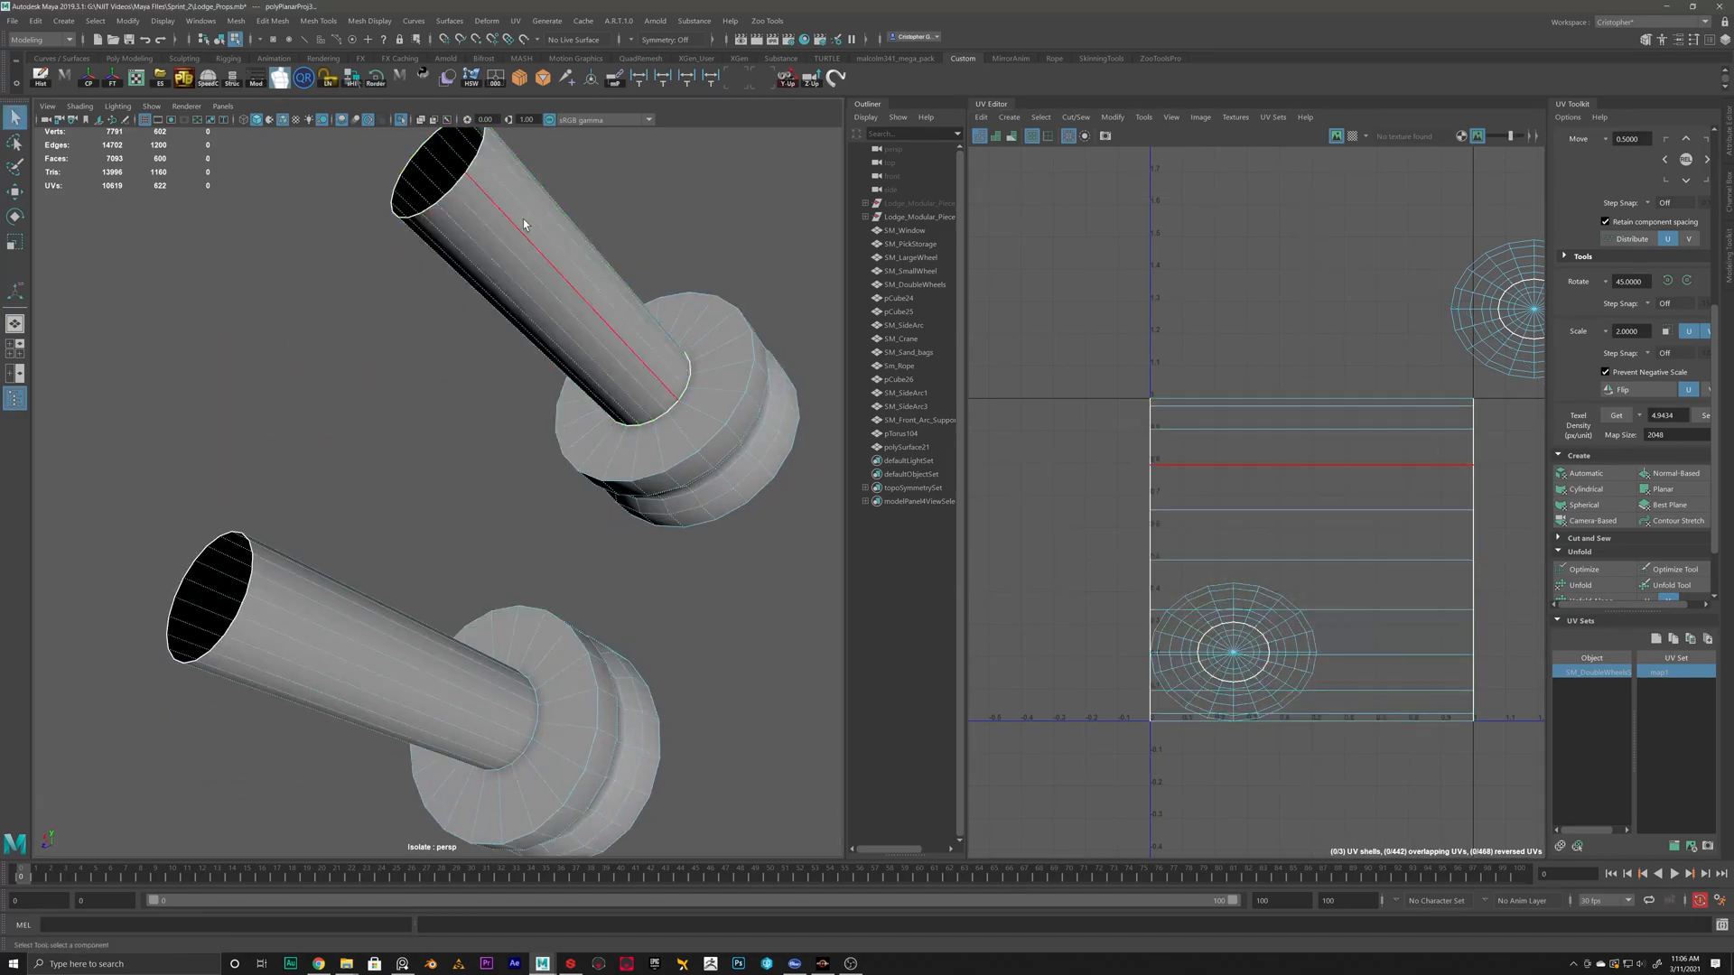
left_click(452, 246)
right_click_drag(1319, 353, 1267, 373, "shift")
right_click_drag(1268, 454, 1202, 430)
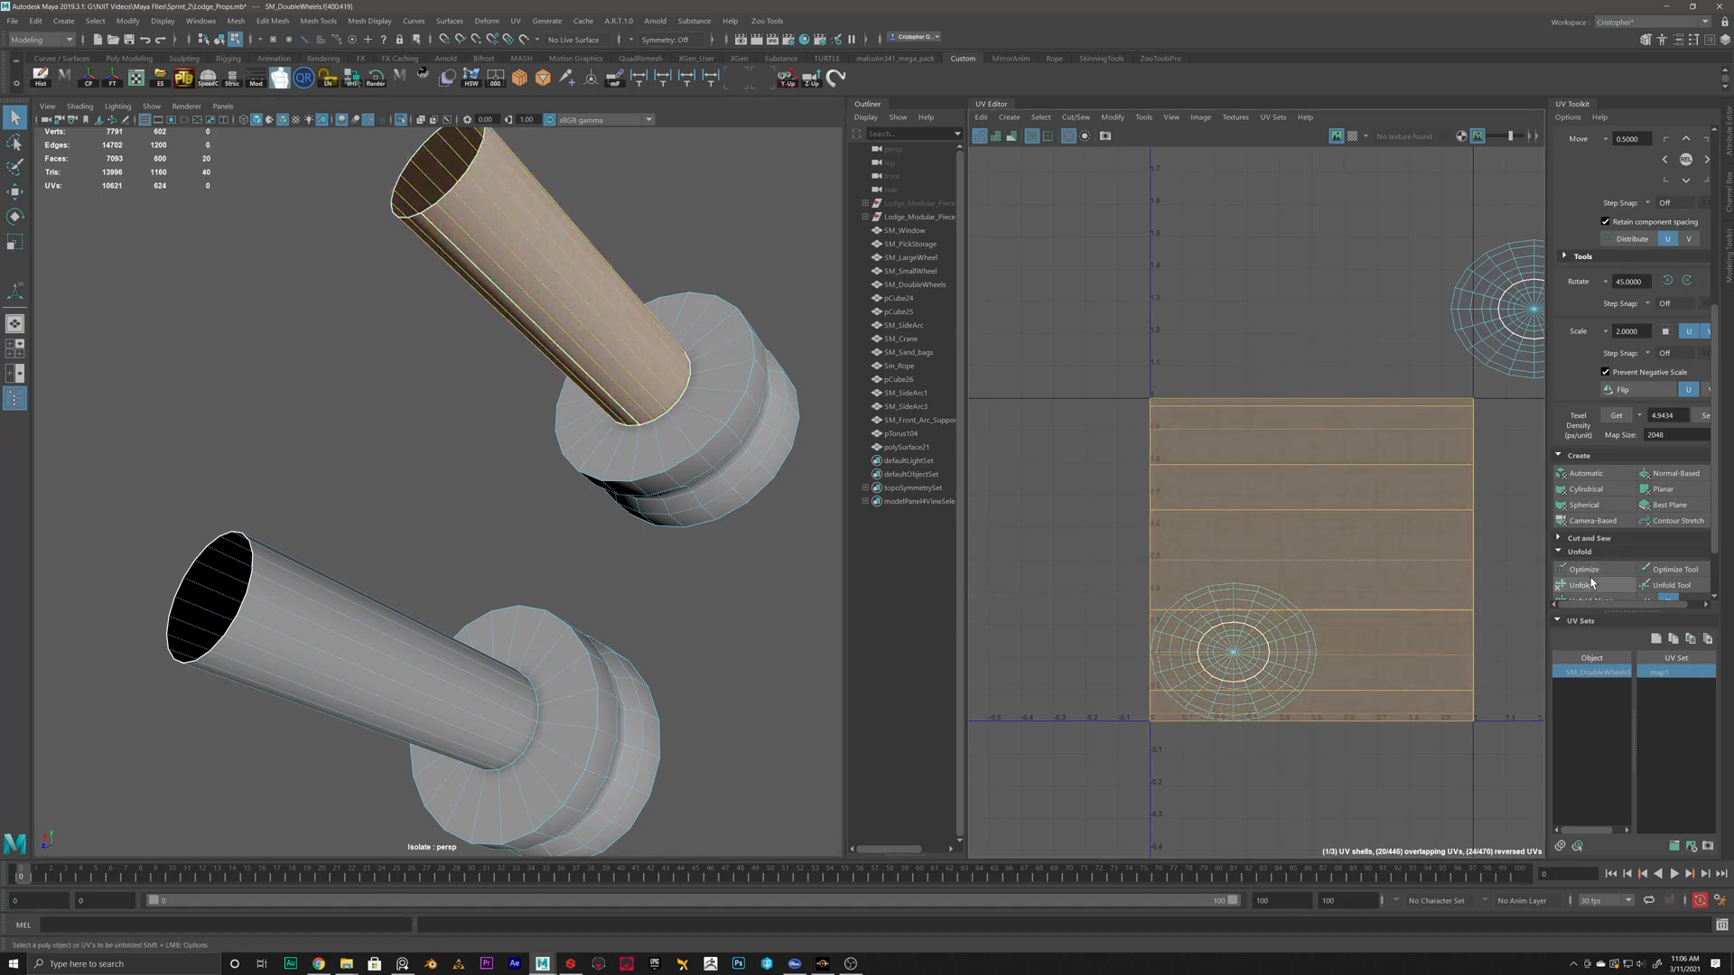
scroll(1348, 529, "down", 5)
middle_click_drag(1361, 528, 1262, 569, "alt")
scroll(1262, 569, "up", 1)
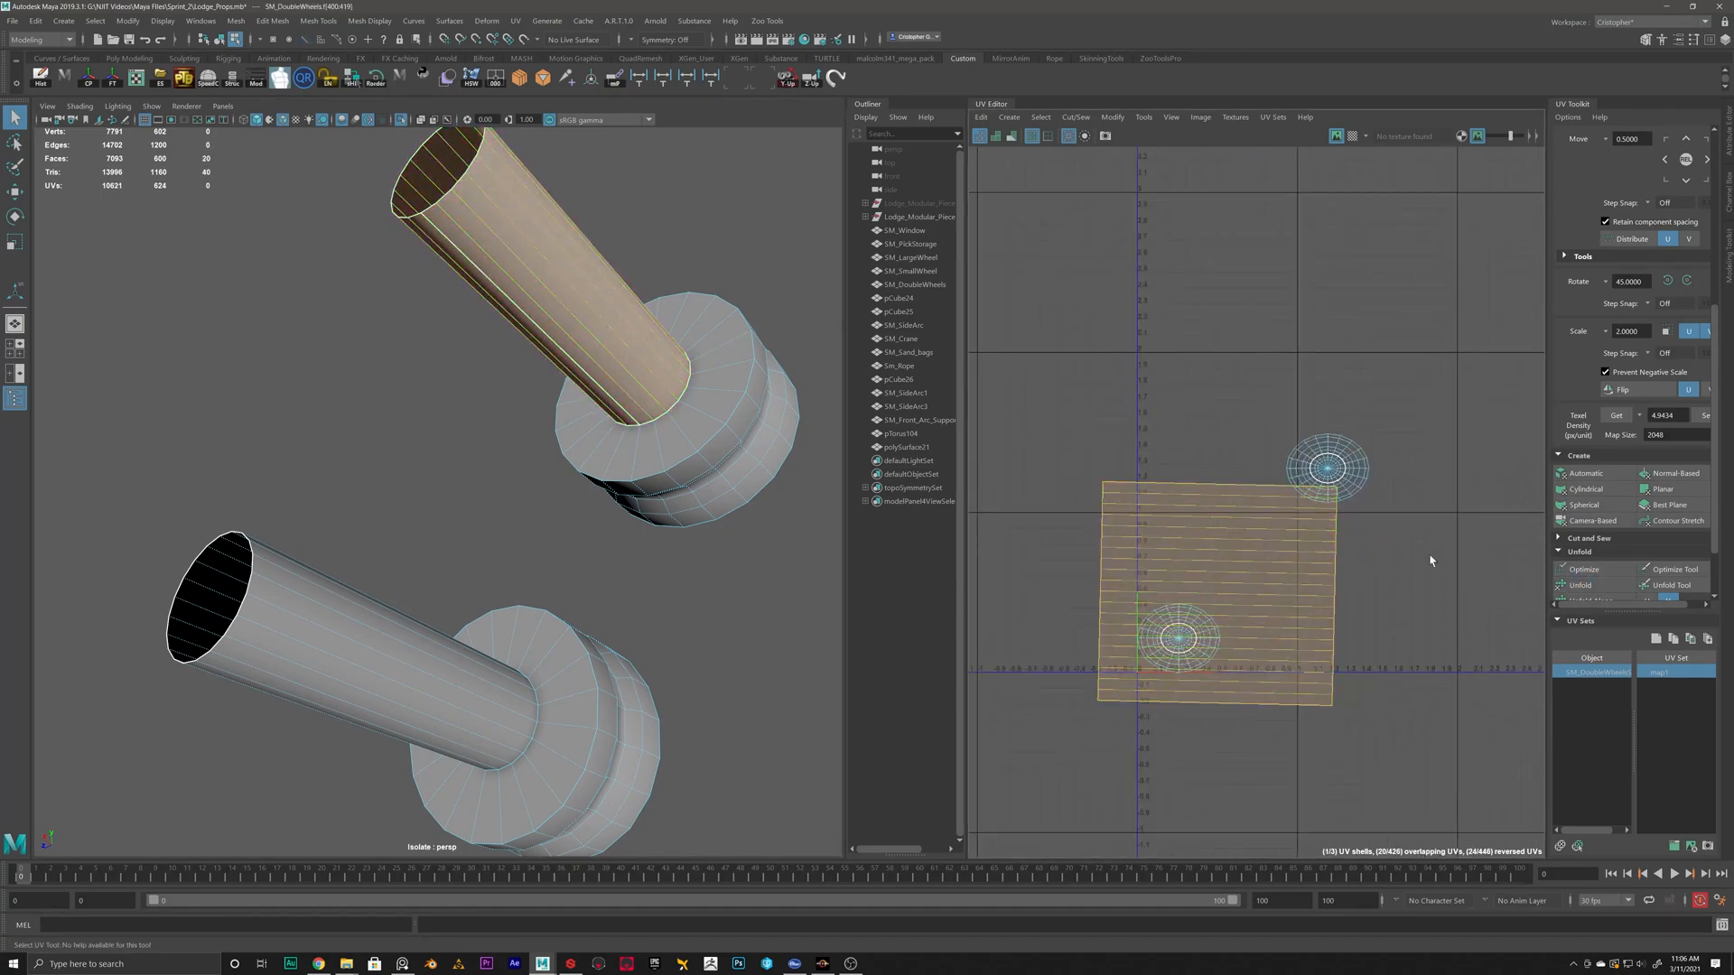
Straighten the unfolded shaft shell's UVs and move it up, clear of the round wheel shells.
scroll(1616, 553, "down", 2)
left_click(1591, 547)
key("w")
left_click_drag(1215, 592, 1134, 249)
Select a line of edges crossing the upper wheel's grooved rim from back to front as a seam.
left_click(1331, 461)
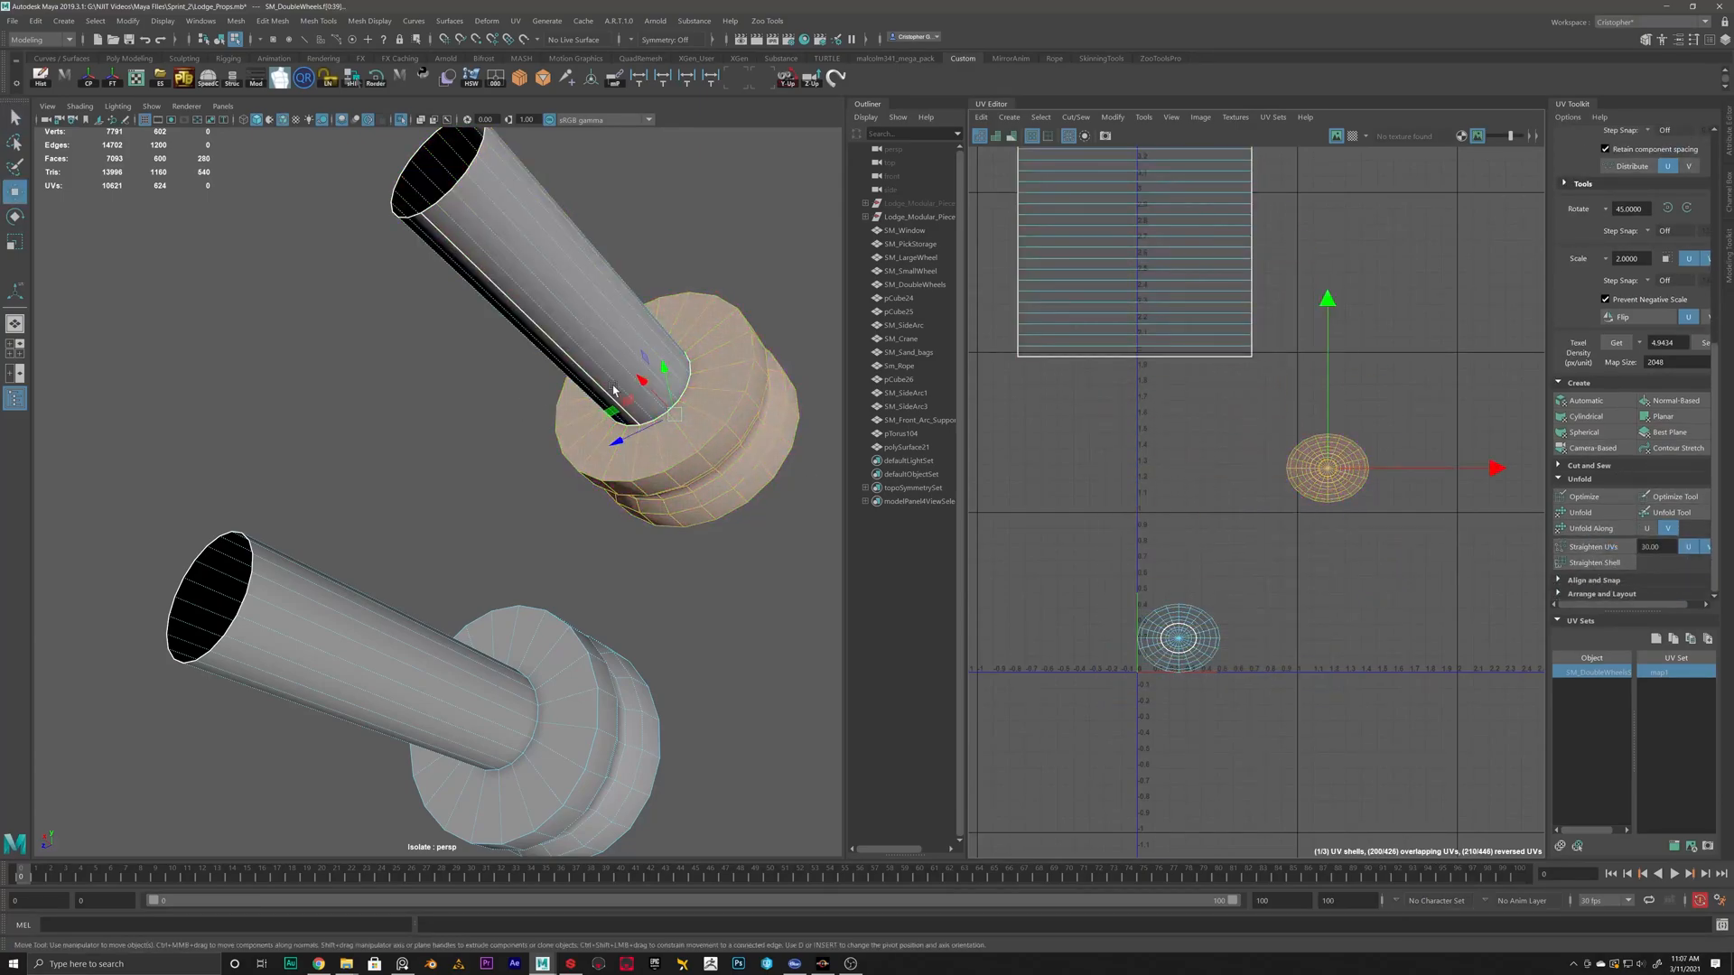
scroll(680, 486, "up", 4)
middle_click_drag(791, 417, 646, 424, "alt")
right_click_drag(632, 429, 627, 389)
left_click_drag(609, 397, 608, 452, "alt")
left_click(607, 450)
double_click(648, 375, "shift")
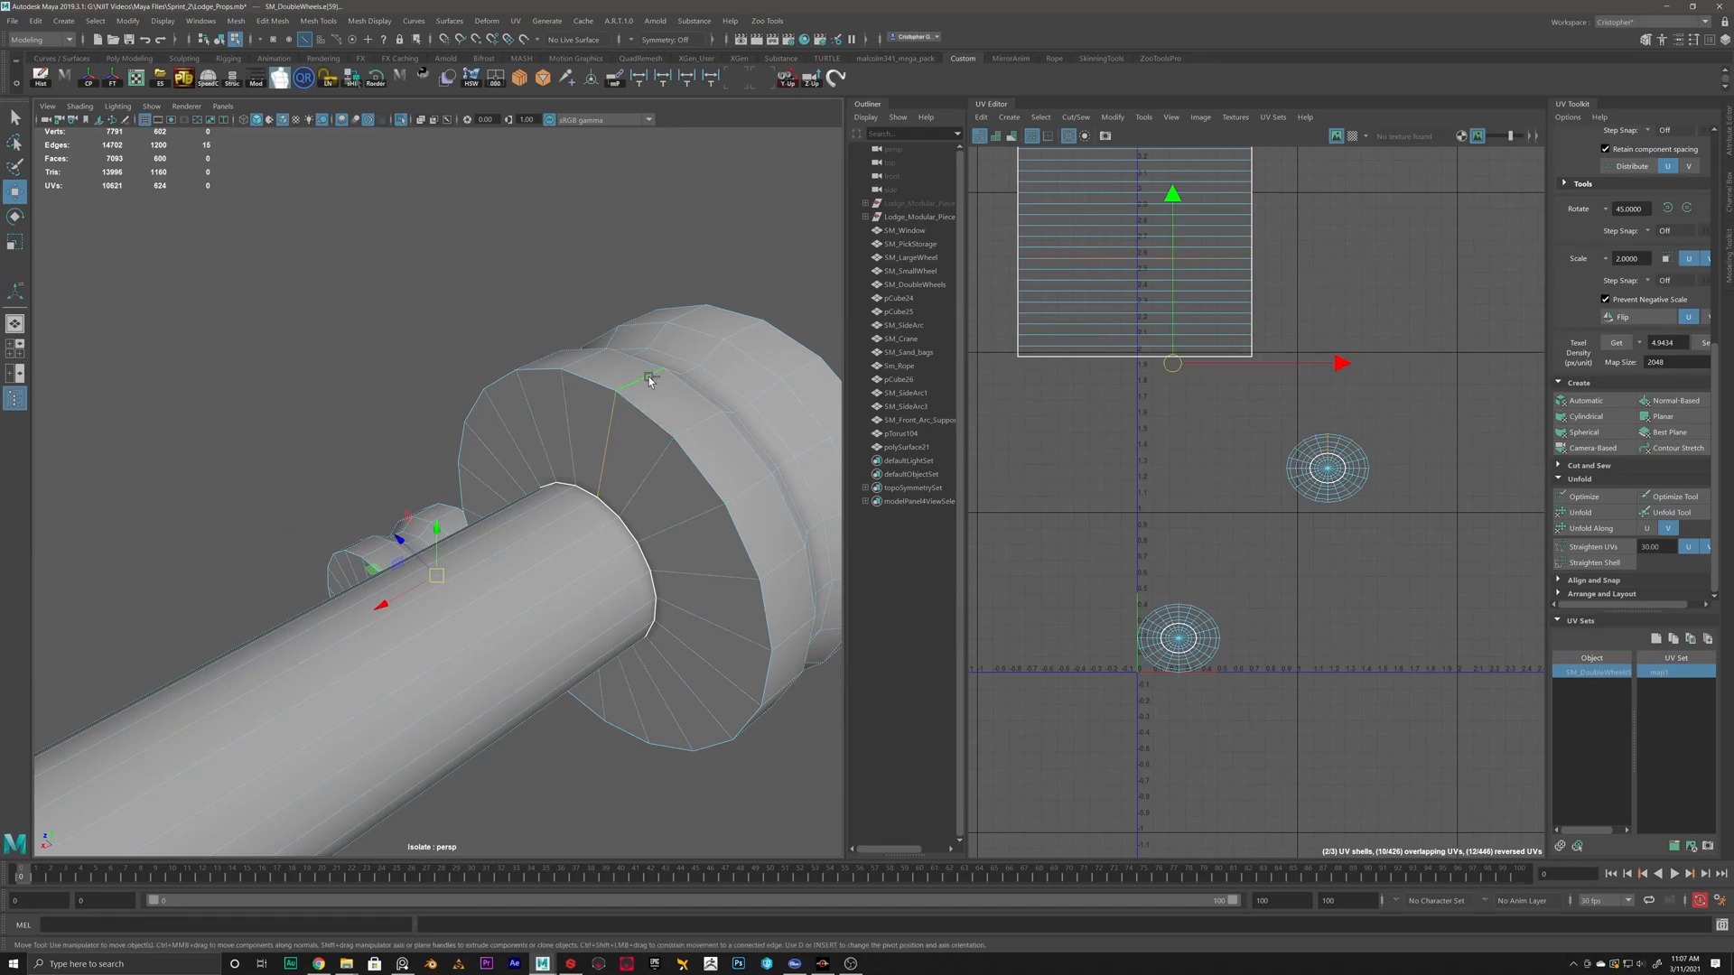
left_click_drag(829, 365, 724, 256, "alt")
left_click(564, 403)
left_click_drag(657, 316, 592, 490, "alt")
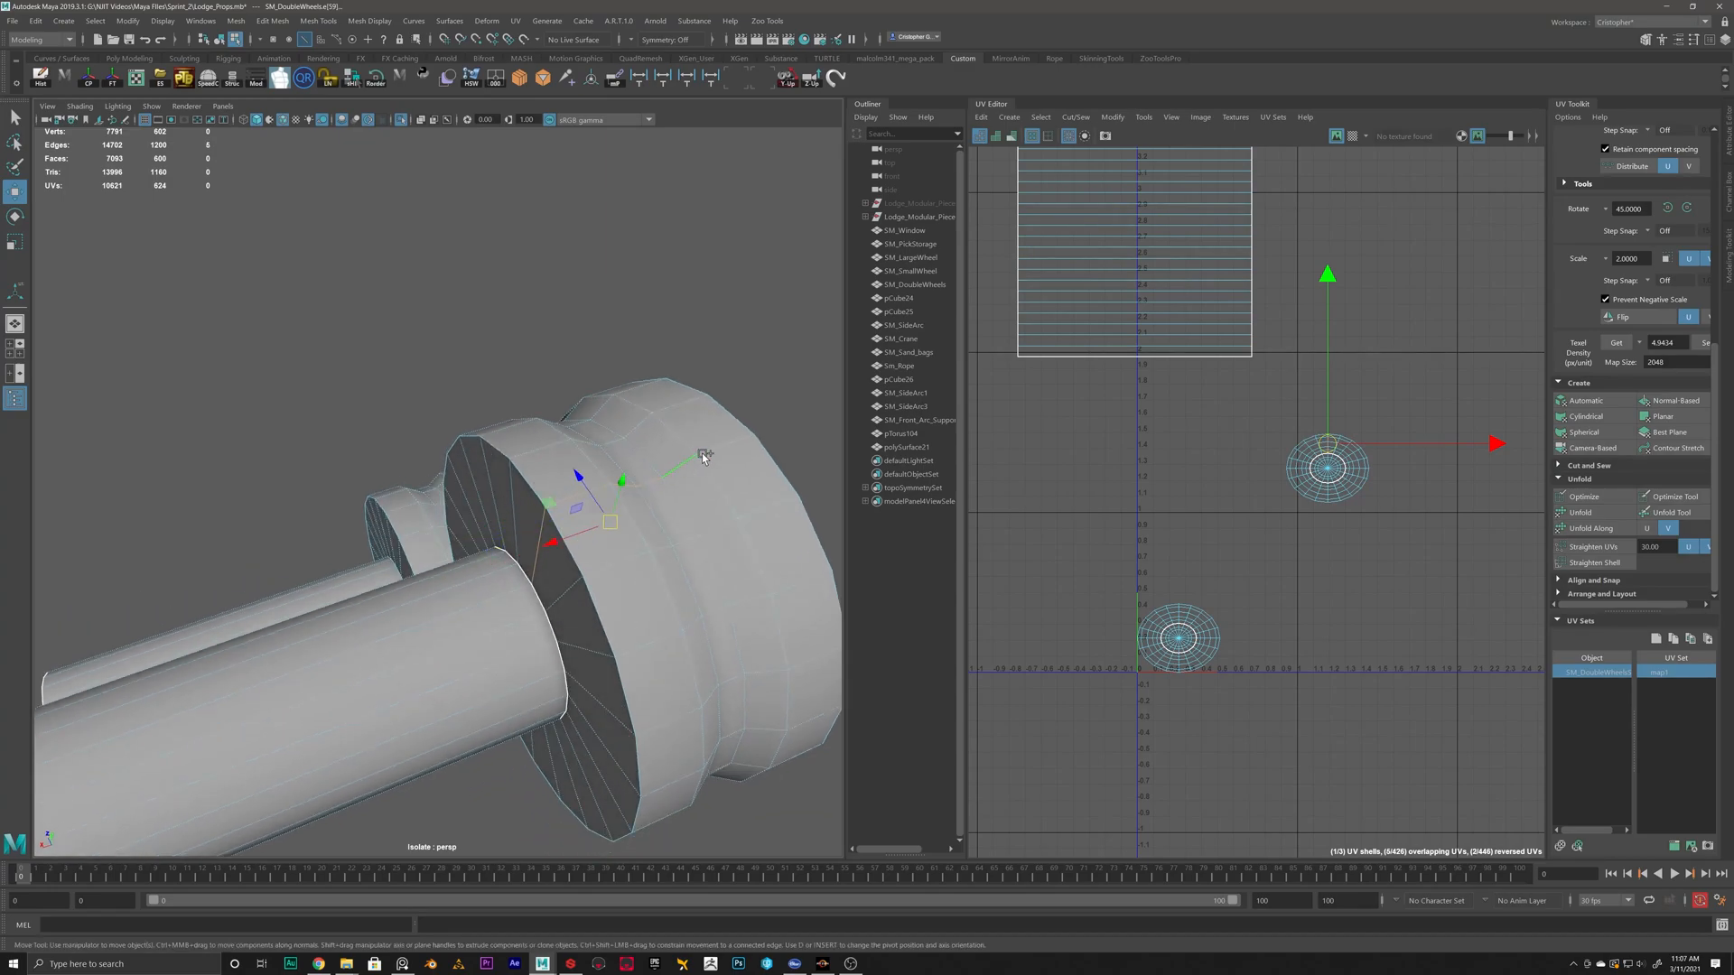
left_click_drag(791, 459, 461, 449, "alt")
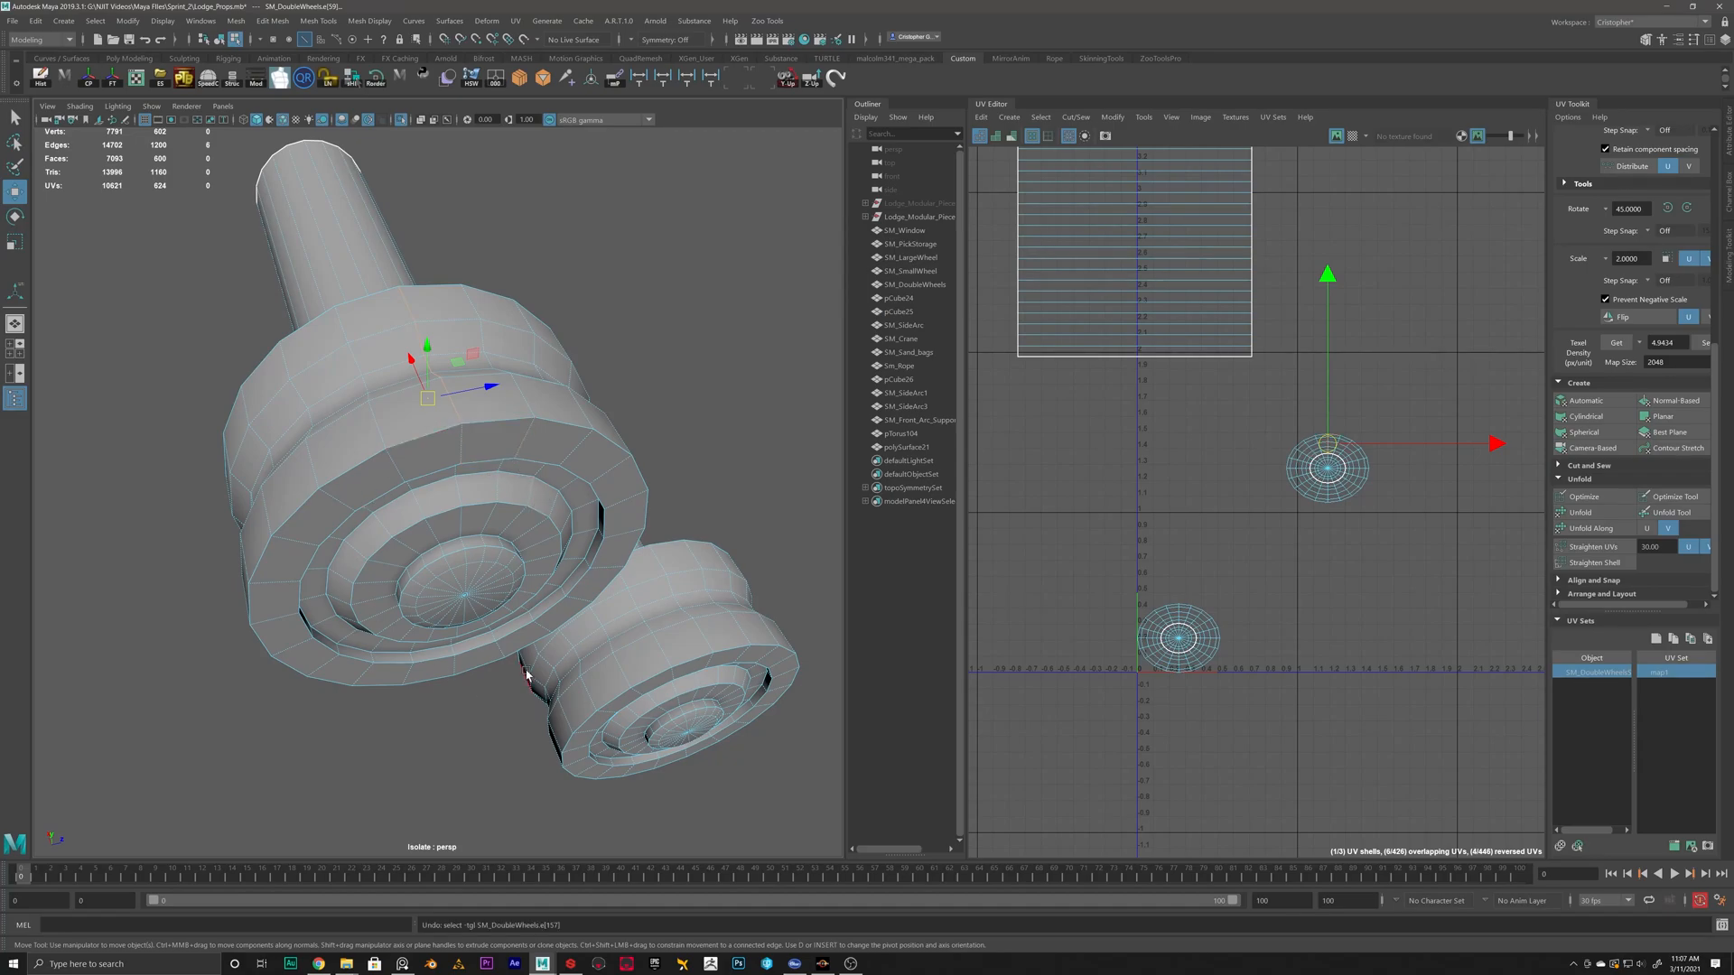
mouse_move(609, 469)
left_mouse_down("alt")
mouse_move(580, 437)
mouse_move(632, 486)
left_mouse_up("alt")
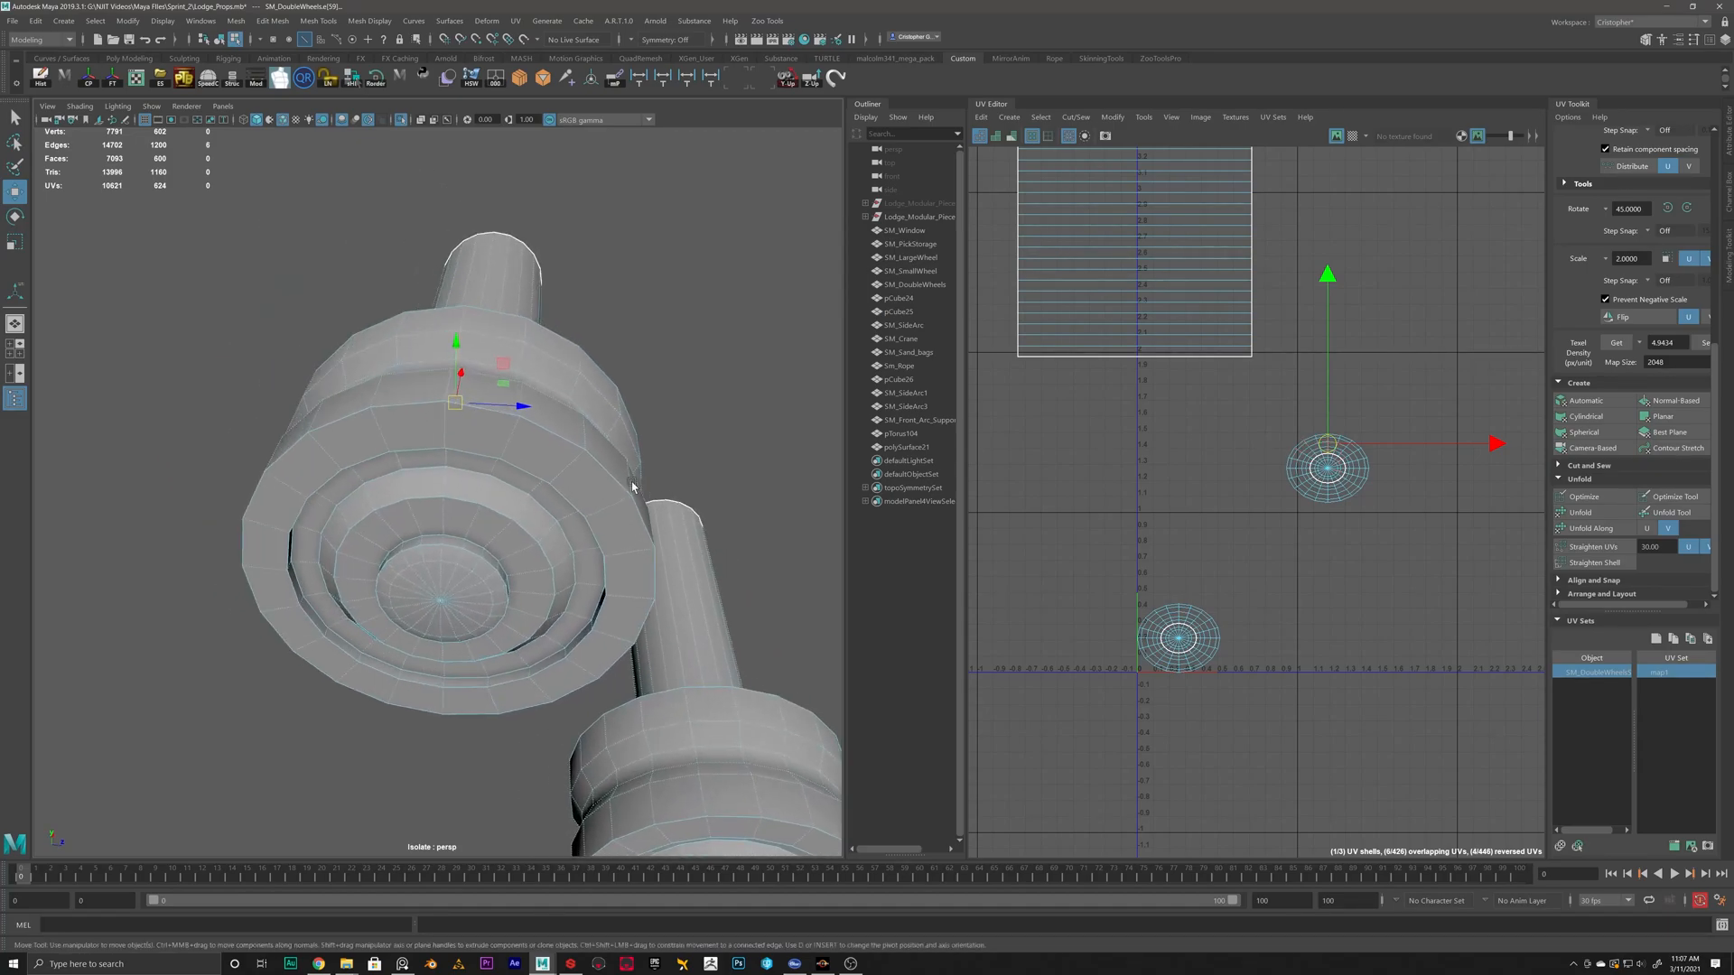
Add the upper wheel's front and back outer edge loops to the seam selection and cut the UVs.
double_click(576, 444)
left_click_drag(436, 476, 530, 405, "alt")
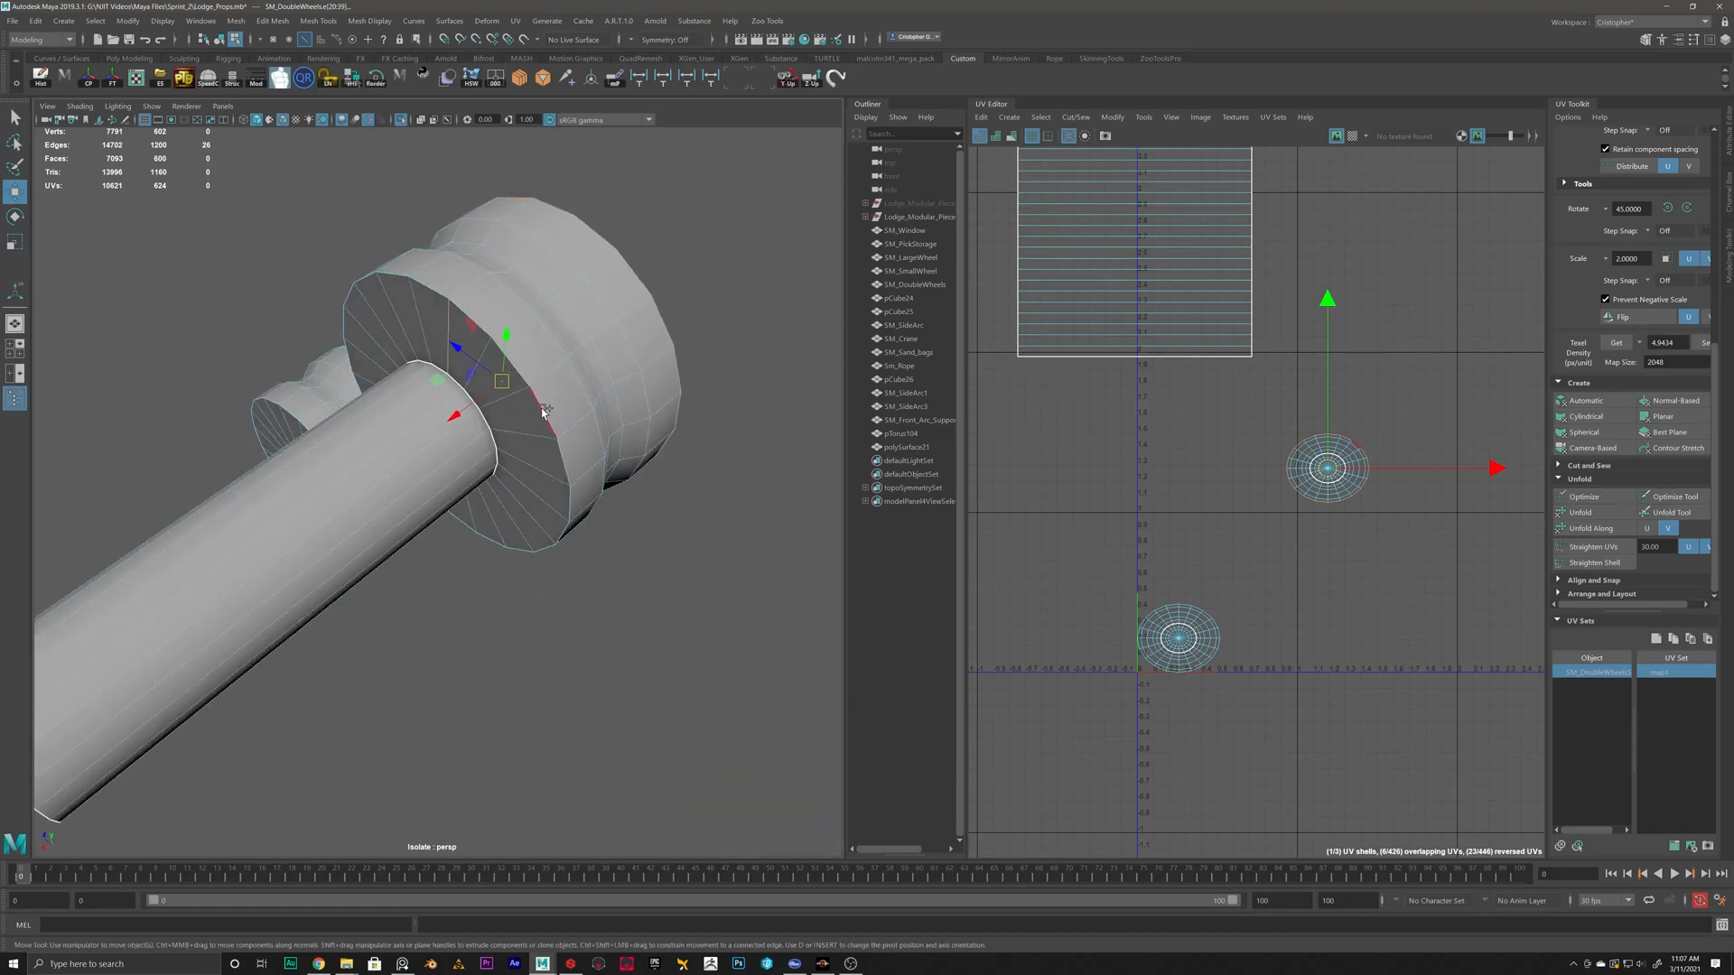
left_click_drag(445, 322, 596, 411, "alt")
right_click(1245, 403, "shift")
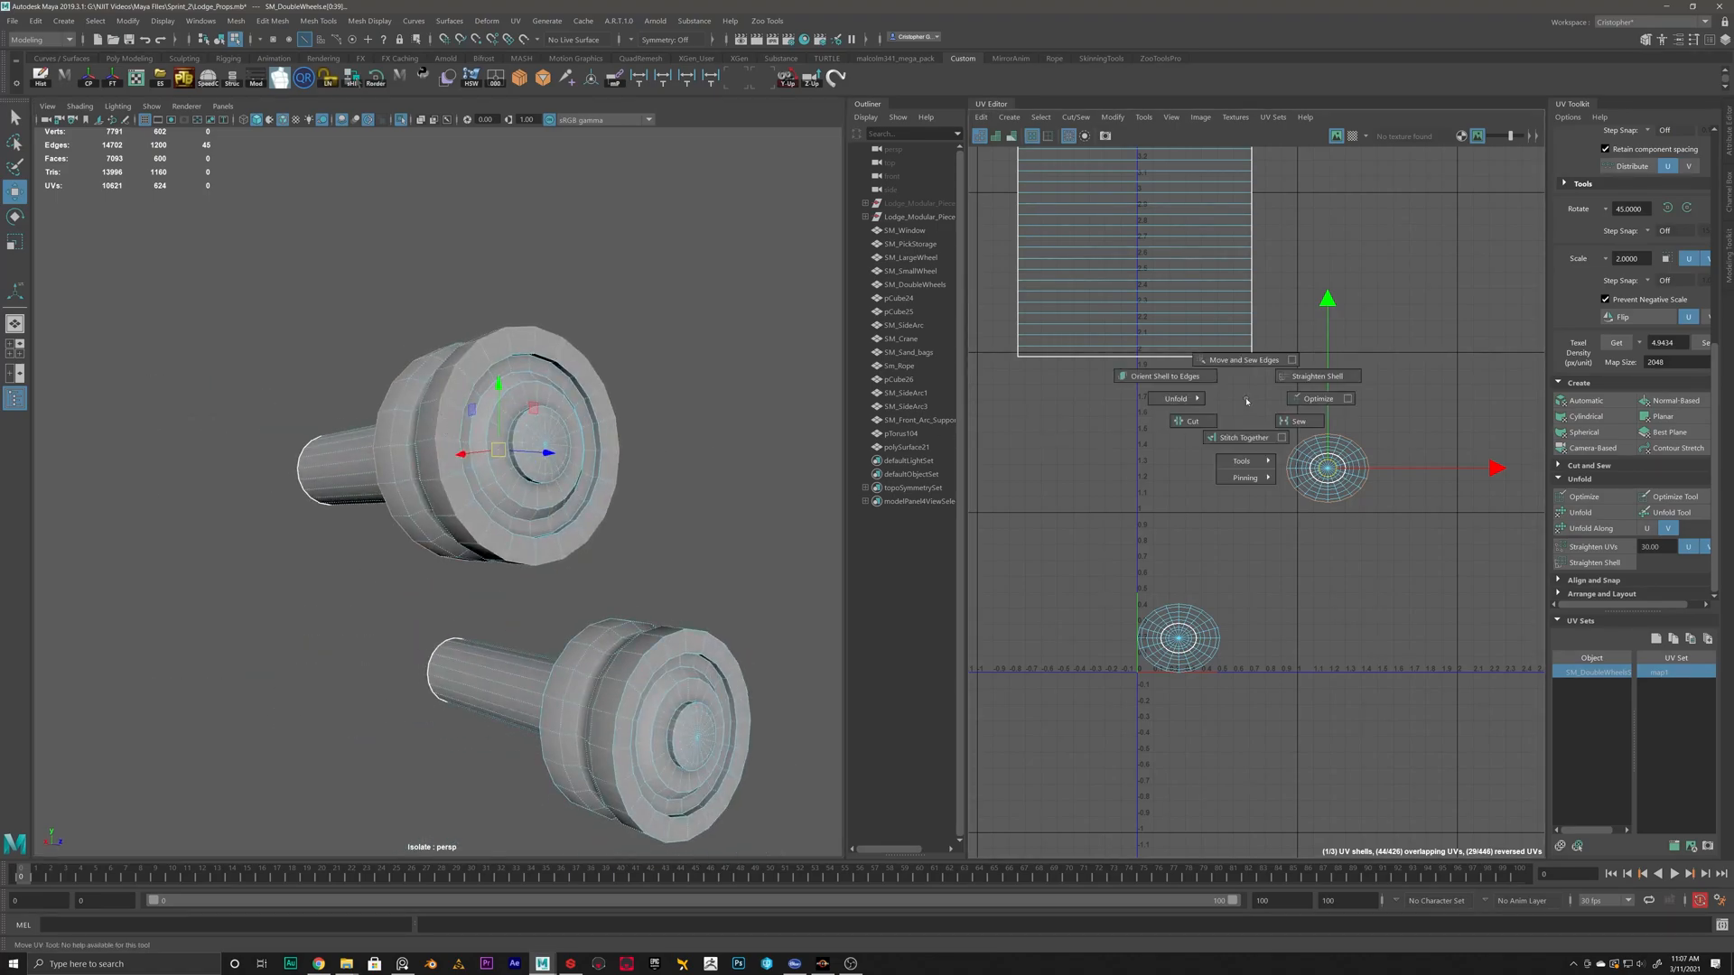
right_click_drag(1168, 425, 1167, 425, "shift")
Pull the upper wheel's front disc, back ring and rim shells apart so none overlap in UV space.
middle_click_drag(1370, 488, 1116, 560, "alt")
scroll(1068, 553, "up", 4)
right_click_drag(1058, 506, 1000, 487)
left_click(1086, 539)
left_click_drag(1078, 541, 1287, 330)
left_click(1106, 501)
left_click(1104, 506)
left_click_drag(1075, 542, 1091, 312)
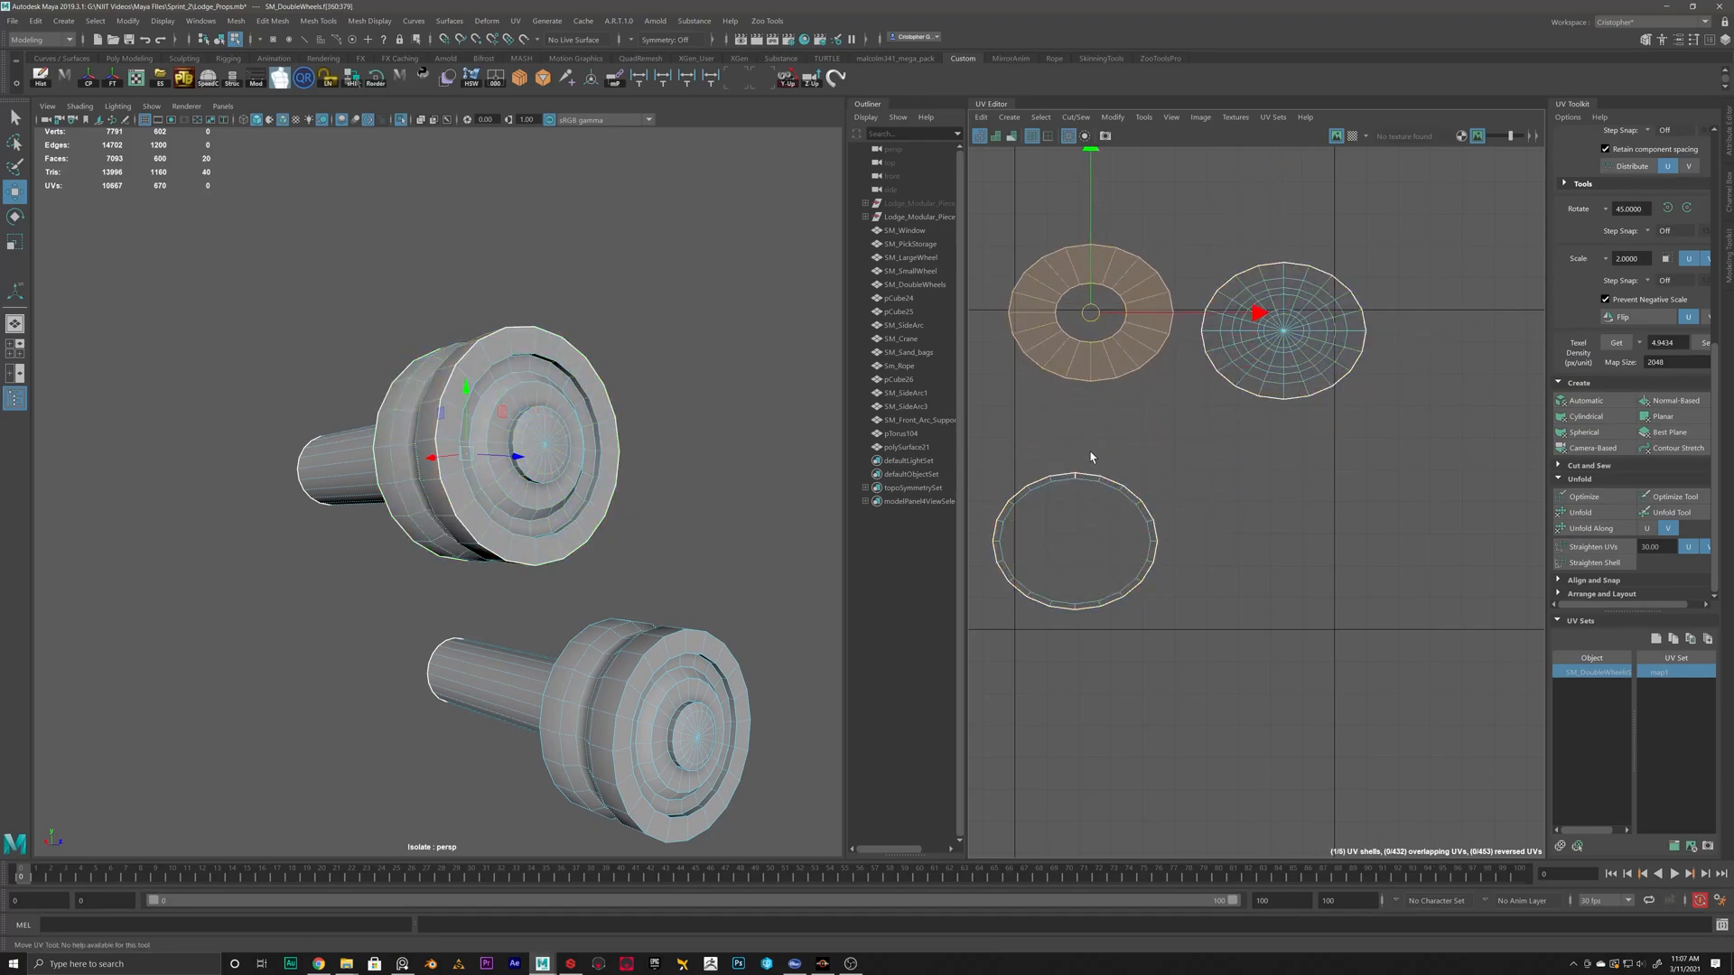
left_click(1100, 499)
left_click_drag(1080, 544, 1214, 544)
Unfold the upper wheel's rim shell into a strip and rotate it upright.
mouse_move(578, 487)
left_mouse_down("alt")
mouse_move(686, 474)
mouse_move(601, 483)
left_mouse_up("alt")
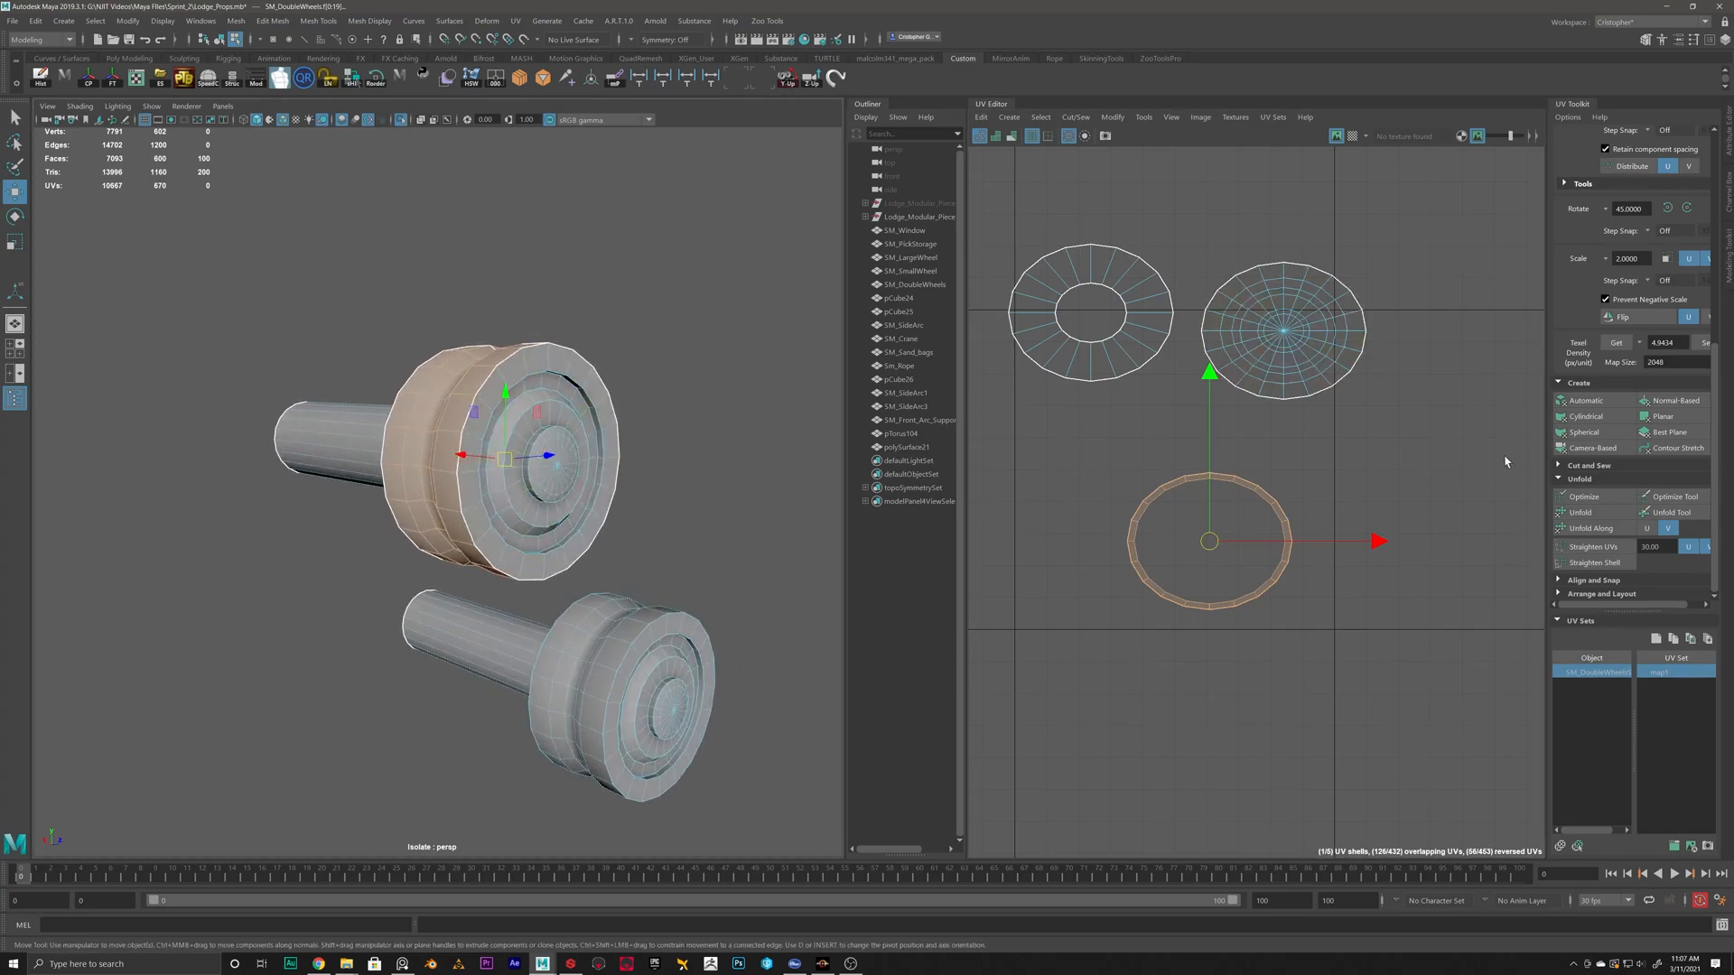
left_click(1580, 512)
scroll(1276, 540, "up", 3)
key("e")
left_click_drag(1336, 470, 1274, 443)
left_click(1274, 443)
scroll(1277, 502, "down", 5)
Return the double wheels to object selection and separate them into individual meshes.
right_click_drag(635, 596, 703, 571)
left_click(641, 668)
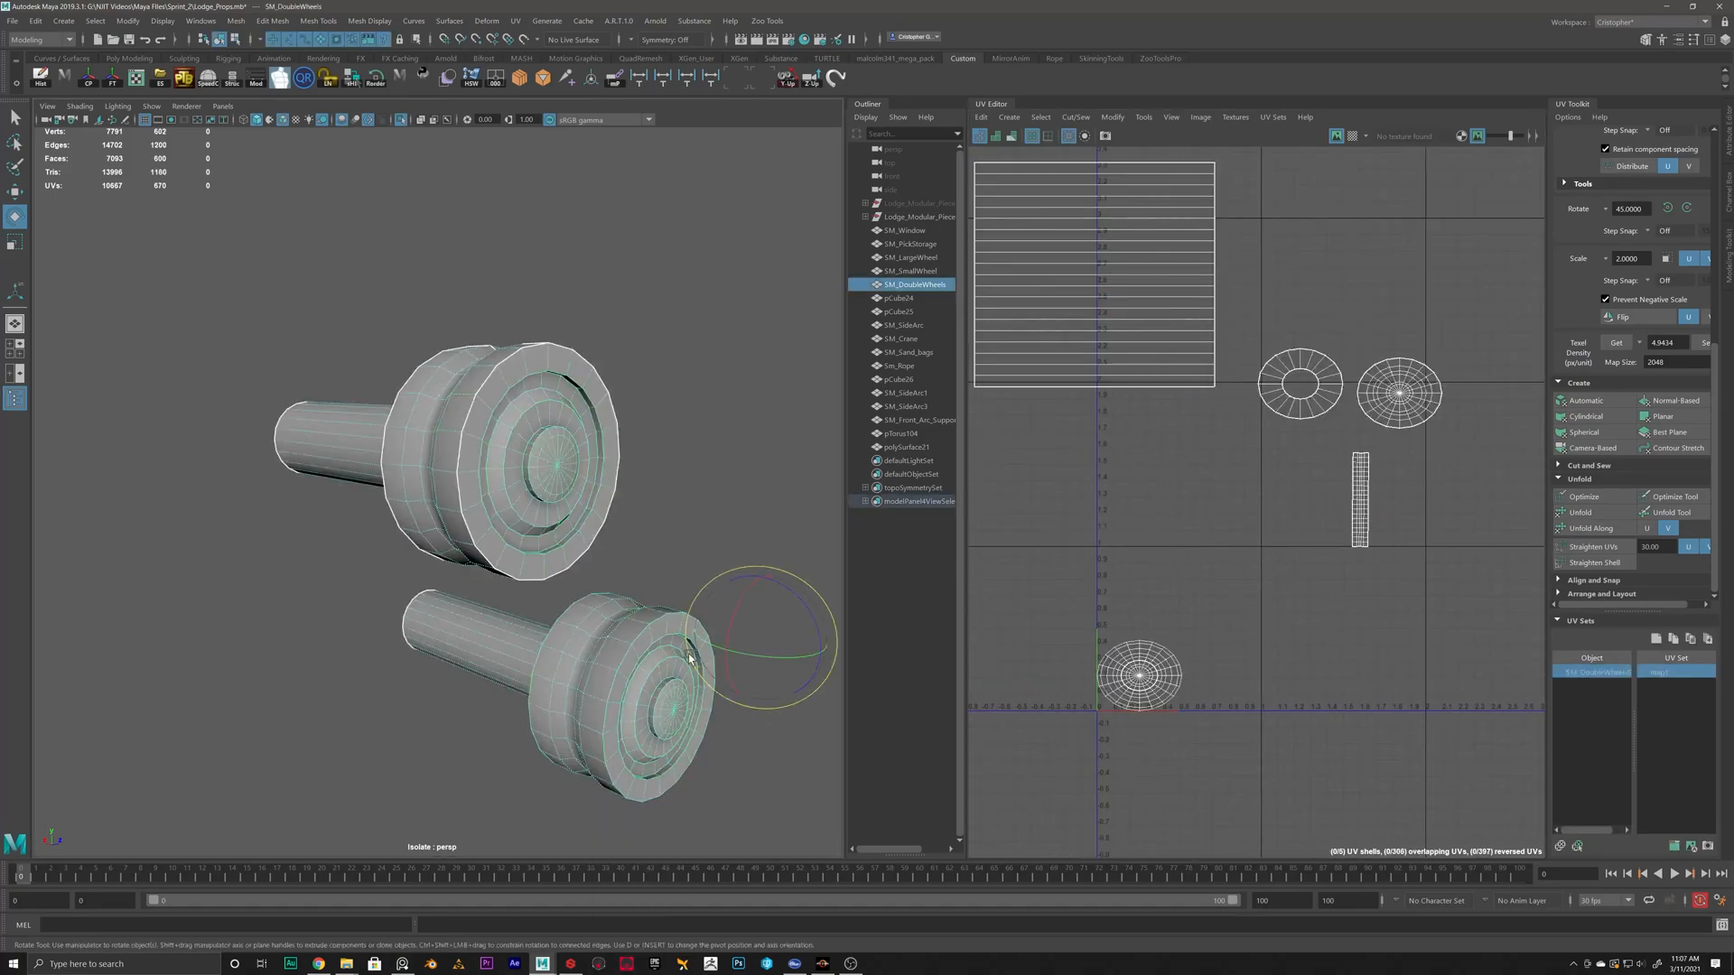
left_click_drag(747, 521, 428, 387, "alt")
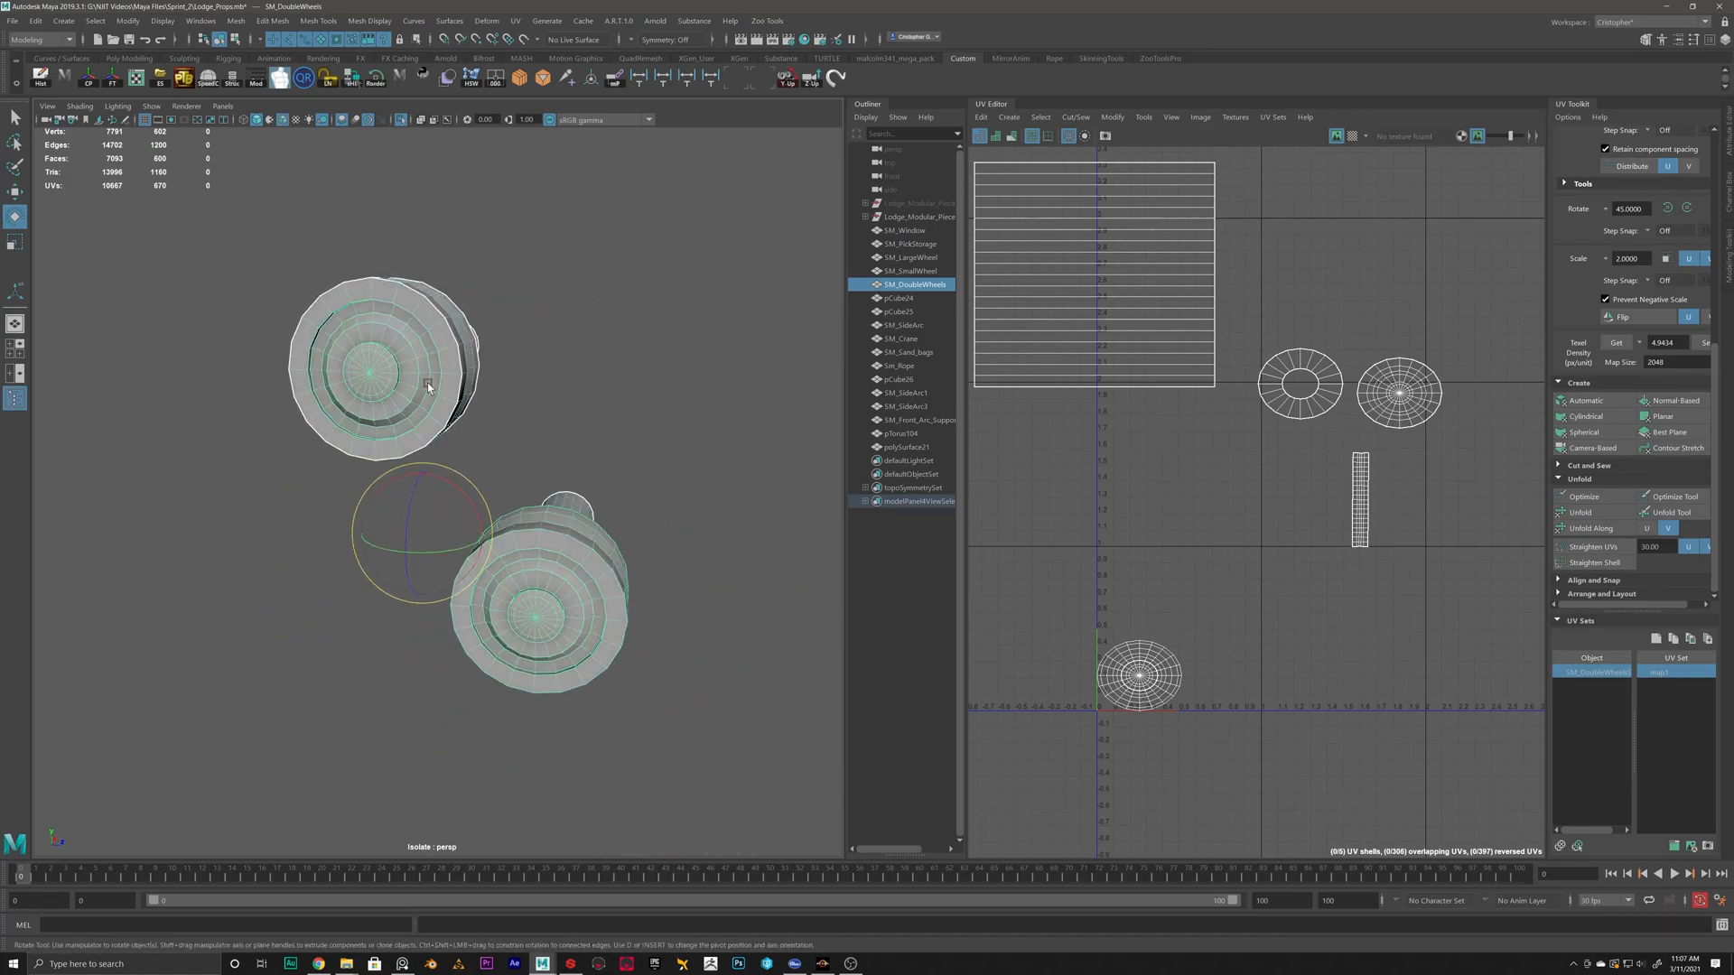
right_click(556, 554)
right_click_drag(607, 521, 616, 518)
left_click(693, 519)
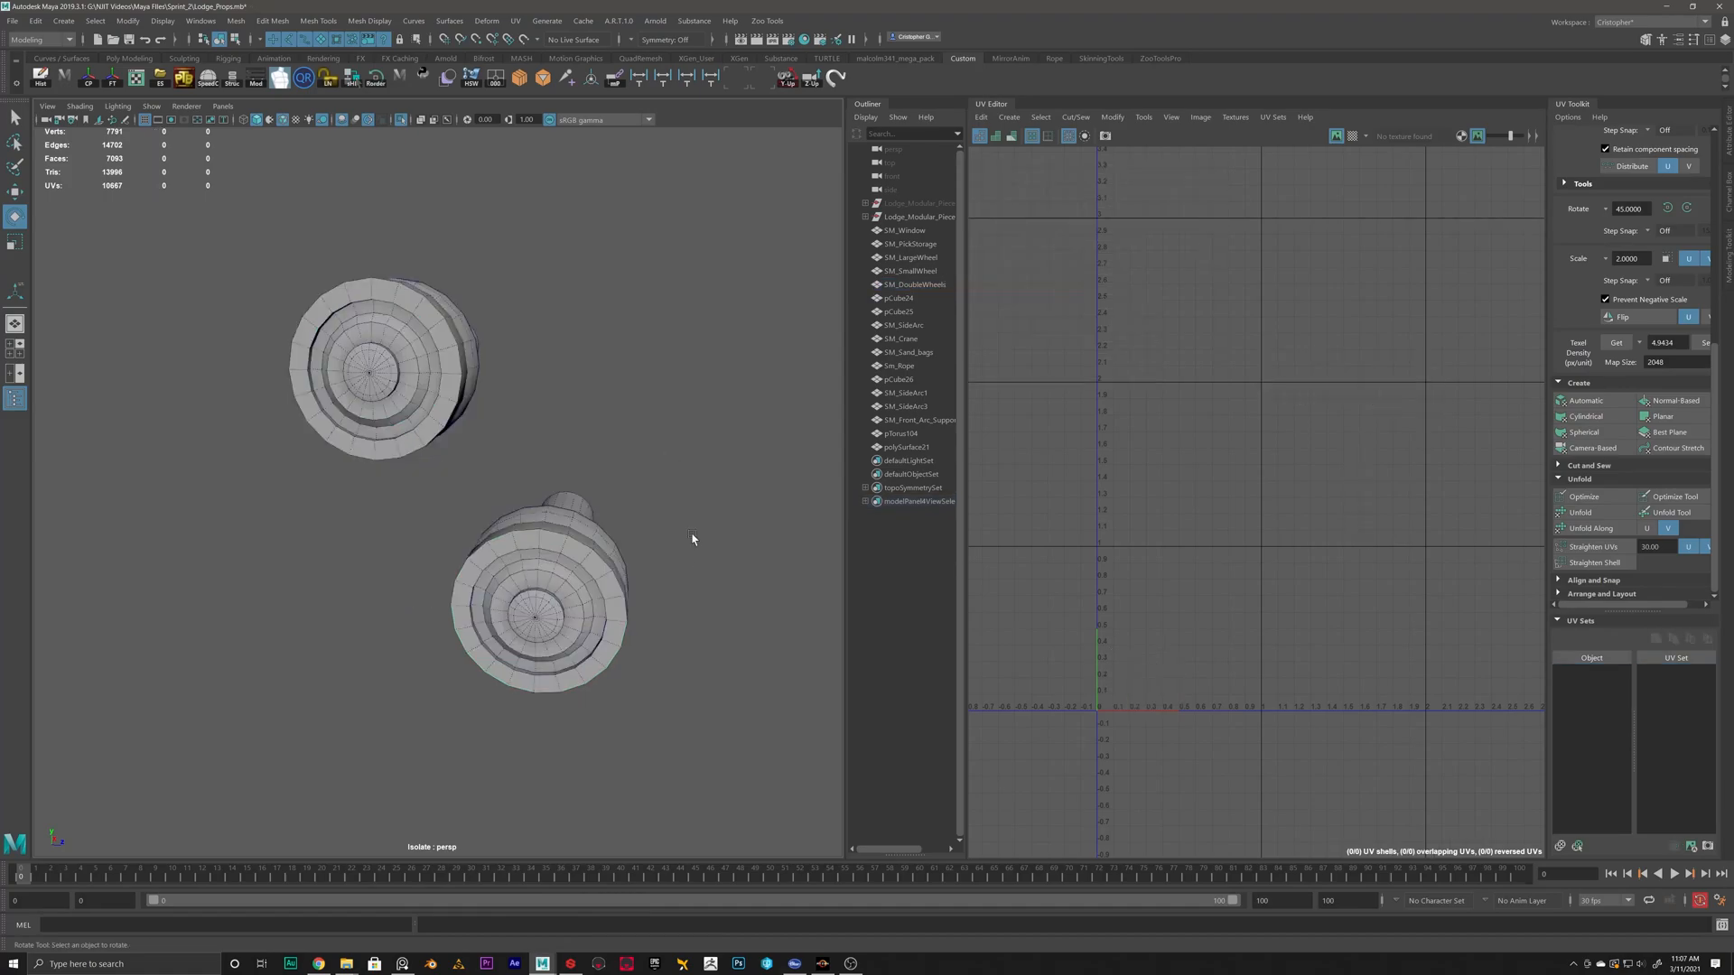
left_click(576, 577)
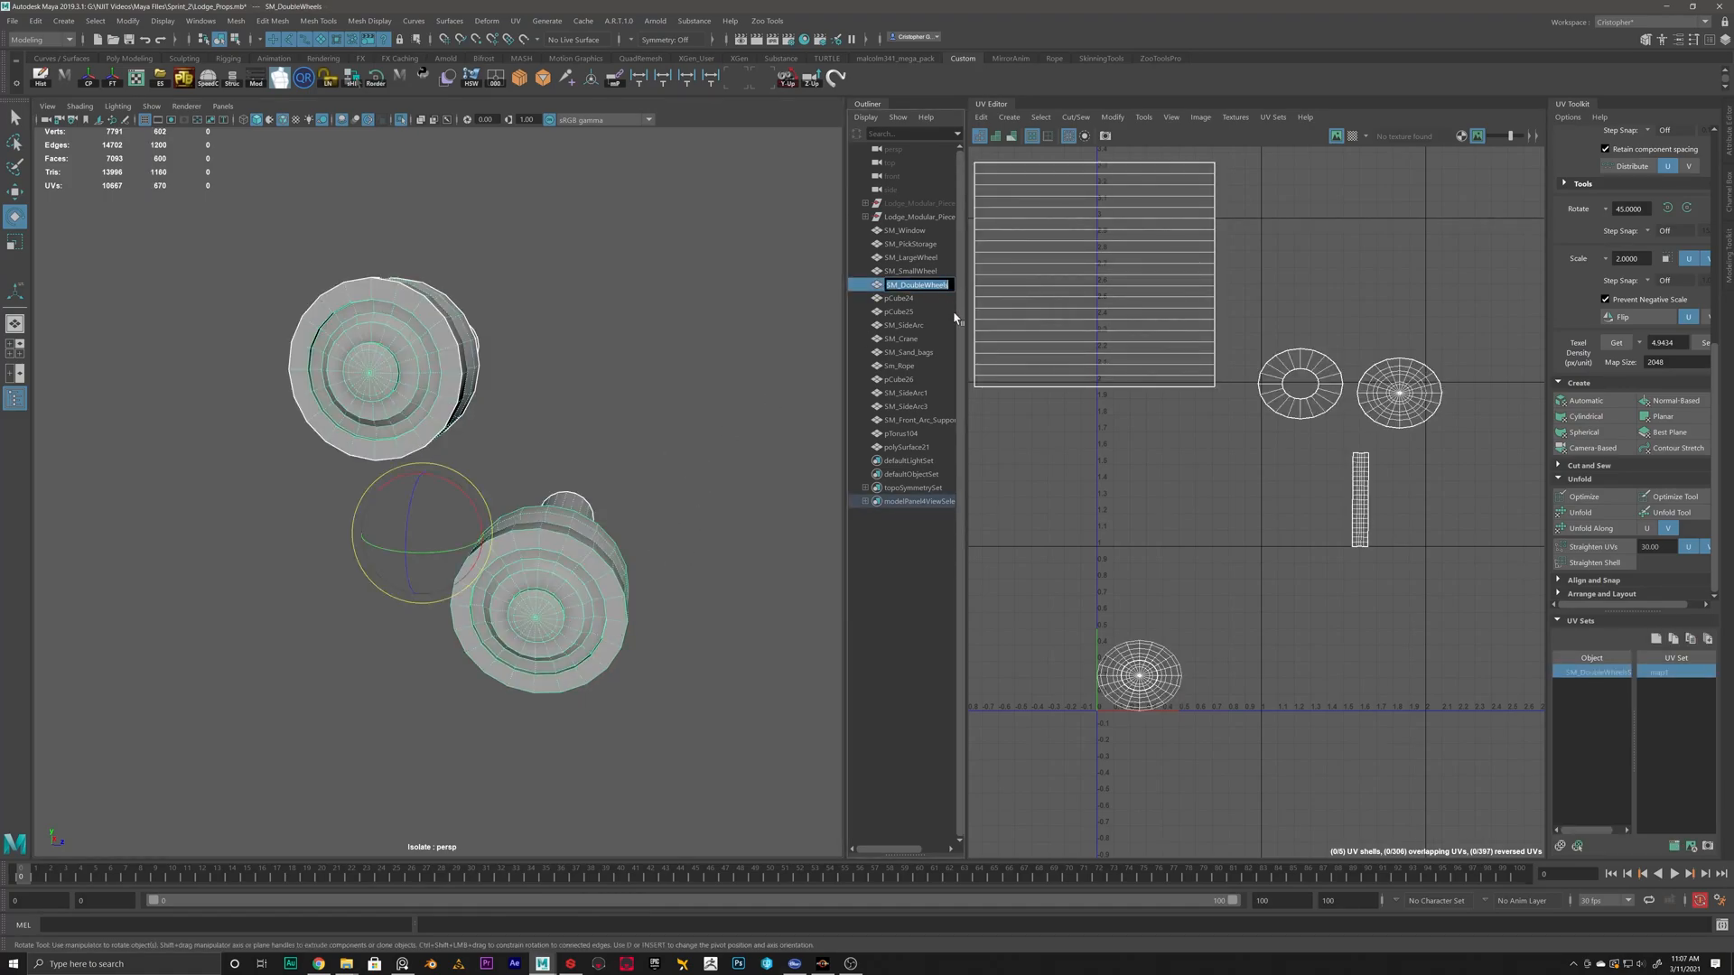
left_click(654, 428)
left_click(451, 386)
right_click_drag(600, 371, 600, 388, "shift")
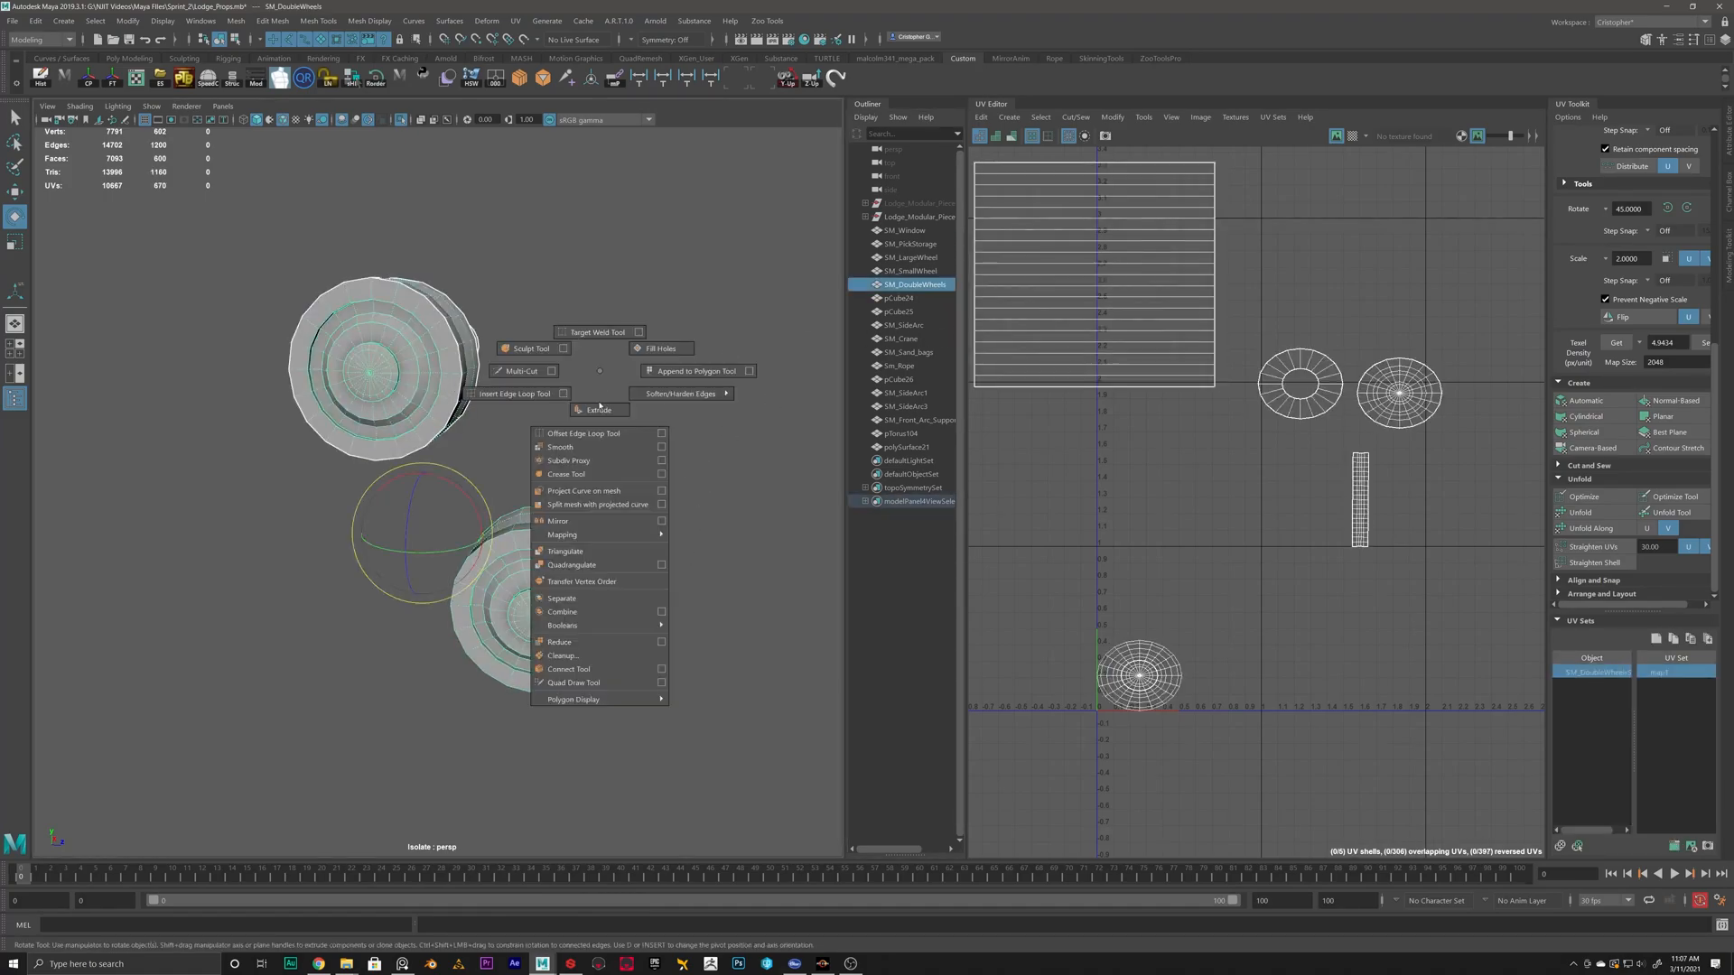
left_click(561, 598)
Transfer the upper wheel's UVs to the lower wheel with Transfer Attributes and select the lower wheel.
left_click(684, 403)
left_click(442, 379)
left_click_drag(452, 383, 556, 539, "alt")
left_click(543, 537)
left_click(456, 342)
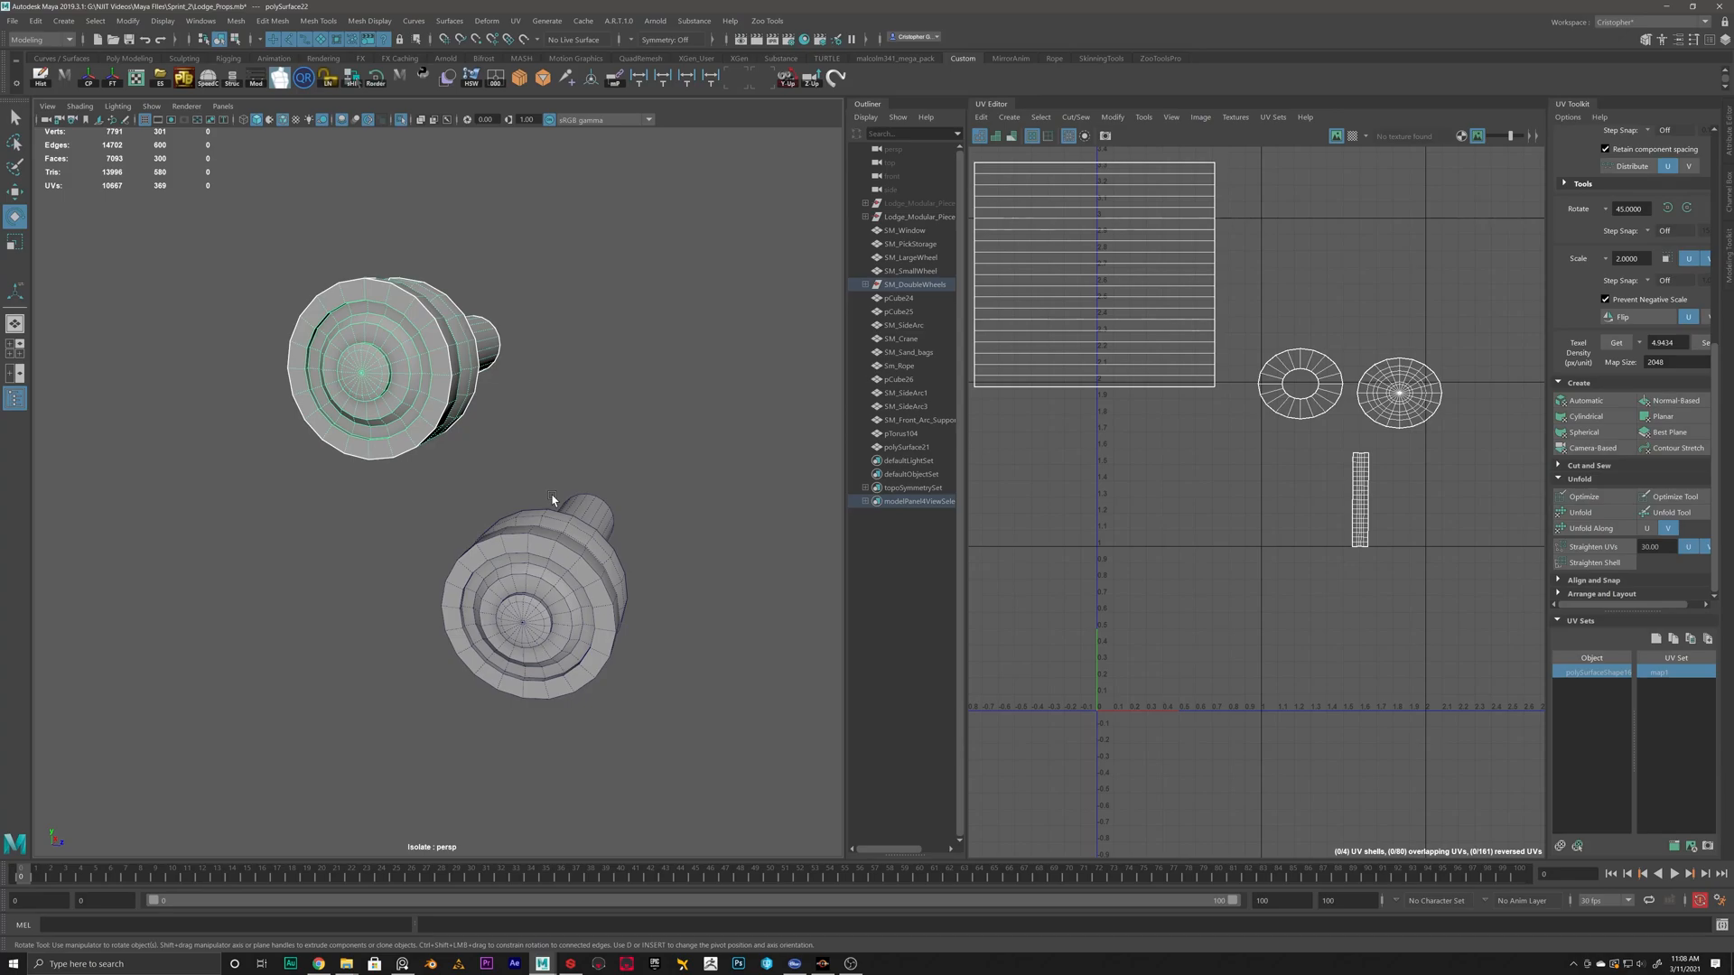
scroll(470, 456, "down", 4)
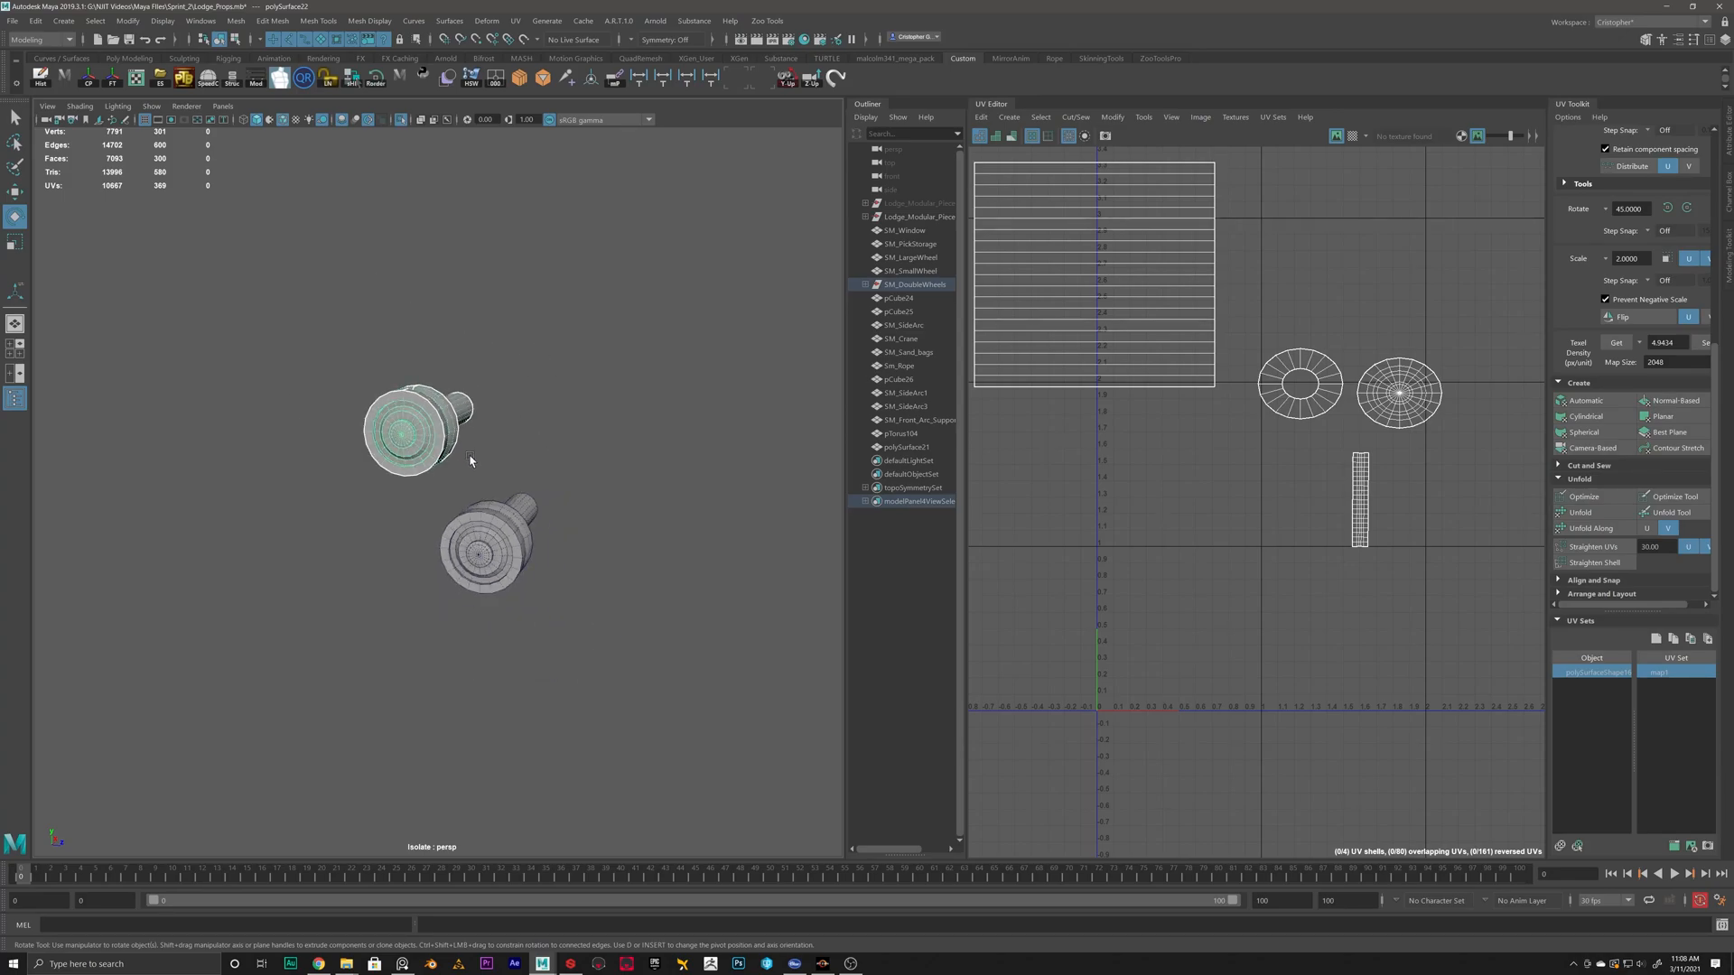
left_click(512, 528, "shift")
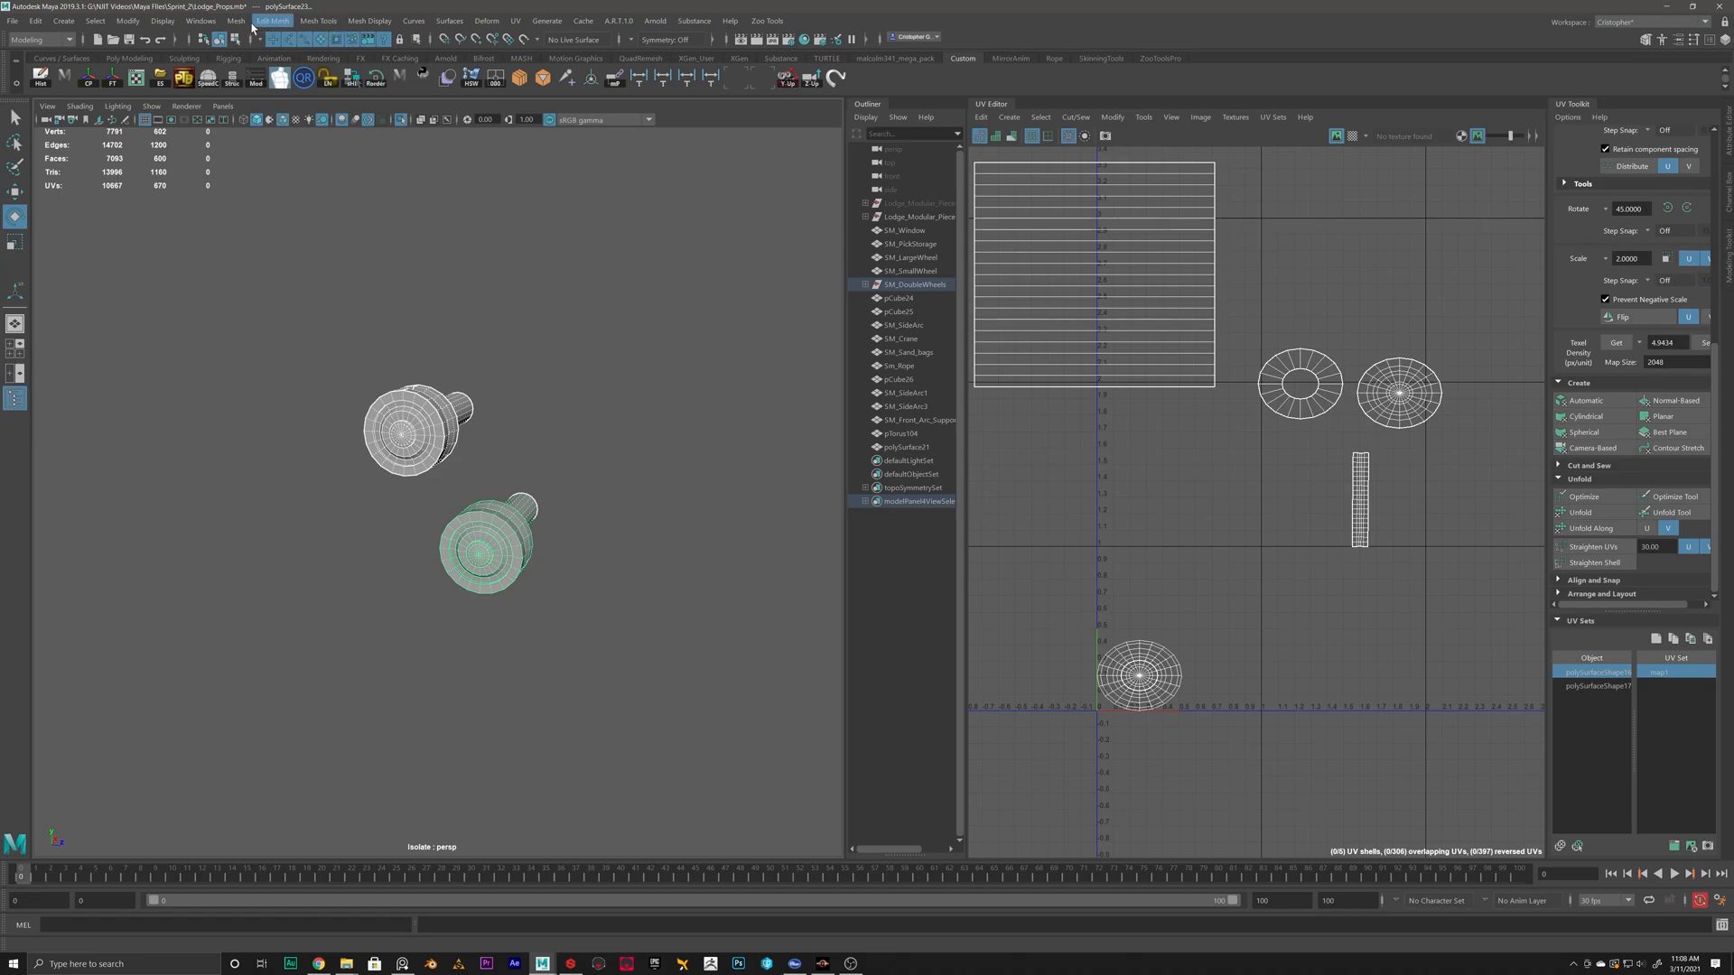
left_click(230, 22)
left_click(294, 240)
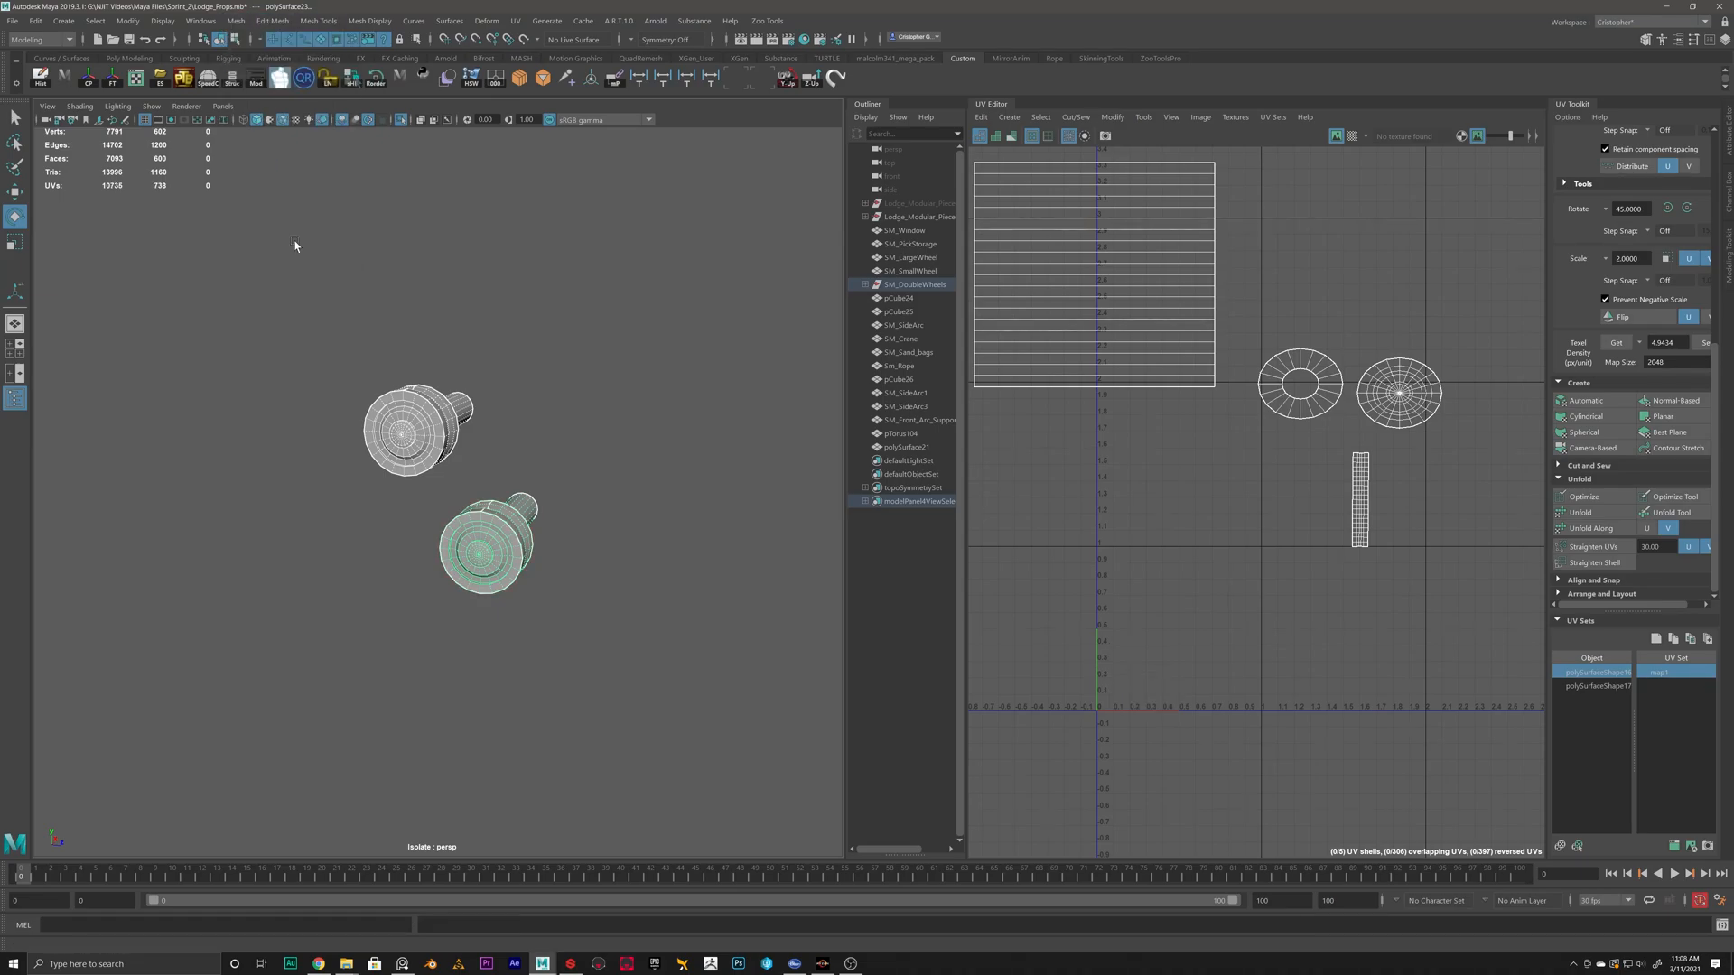
left_click(533, 508)
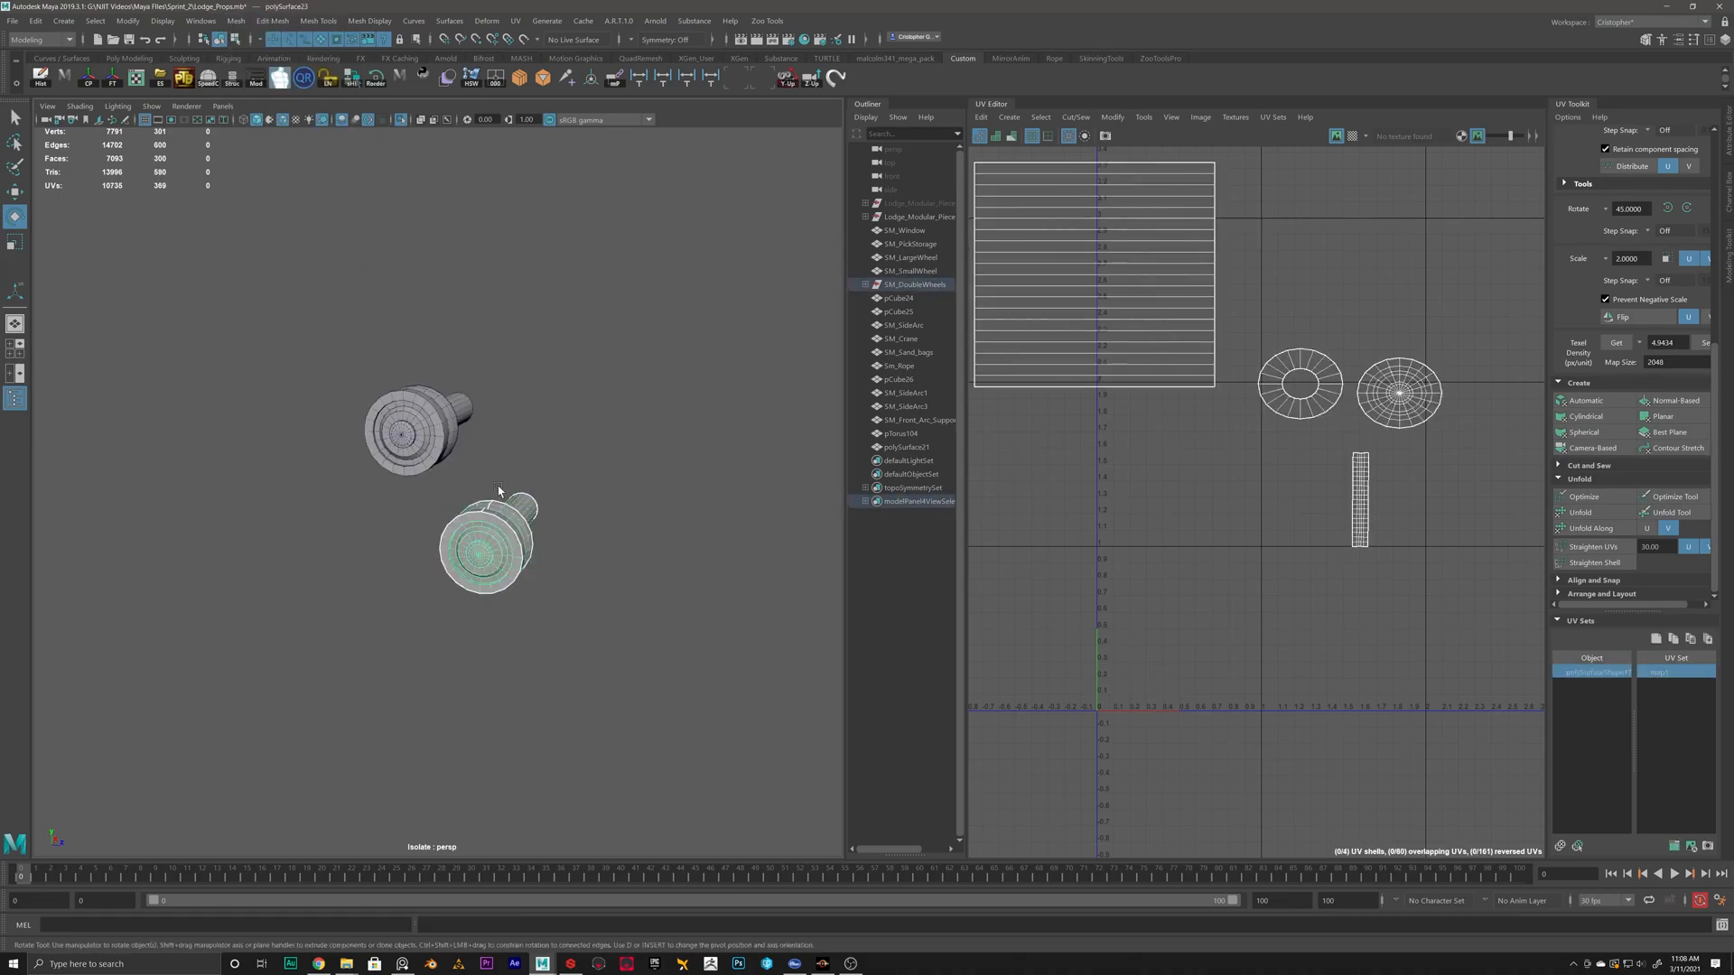
Combine the two wheels into one mesh and rename it SM_DoubleWheels.
left_click(476, 462)
left_click(500, 518)
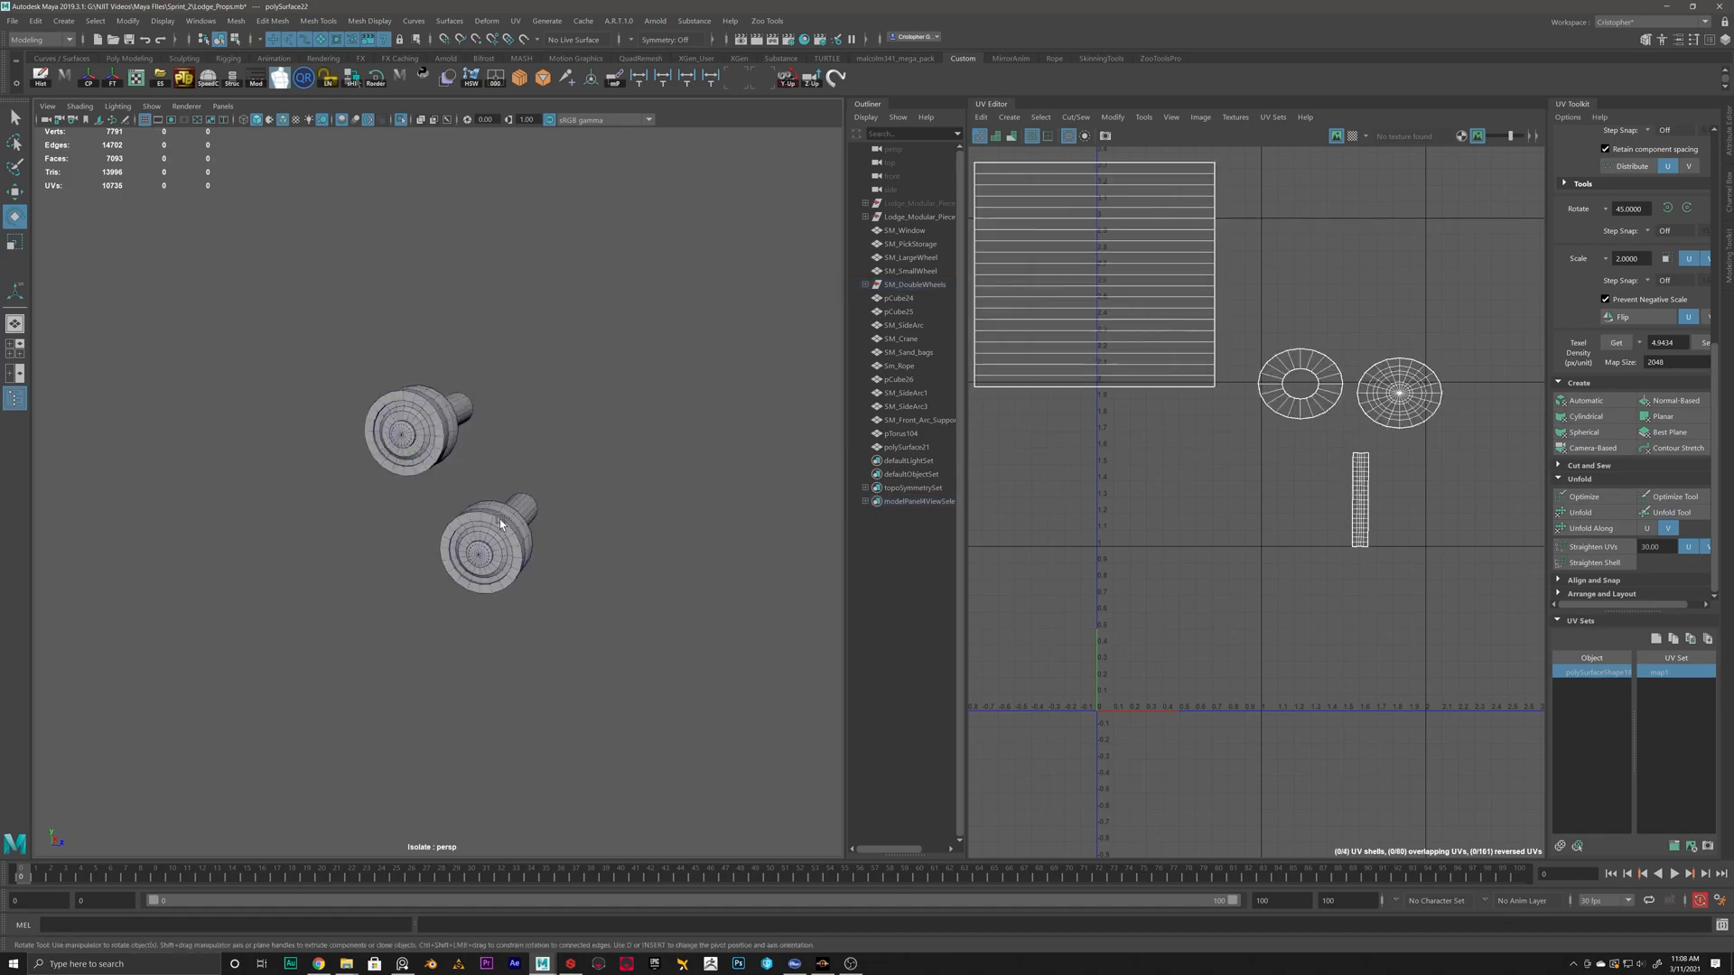
left_click(421, 406, "shift")
right_click_drag(587, 392, 551, 632, "shift")
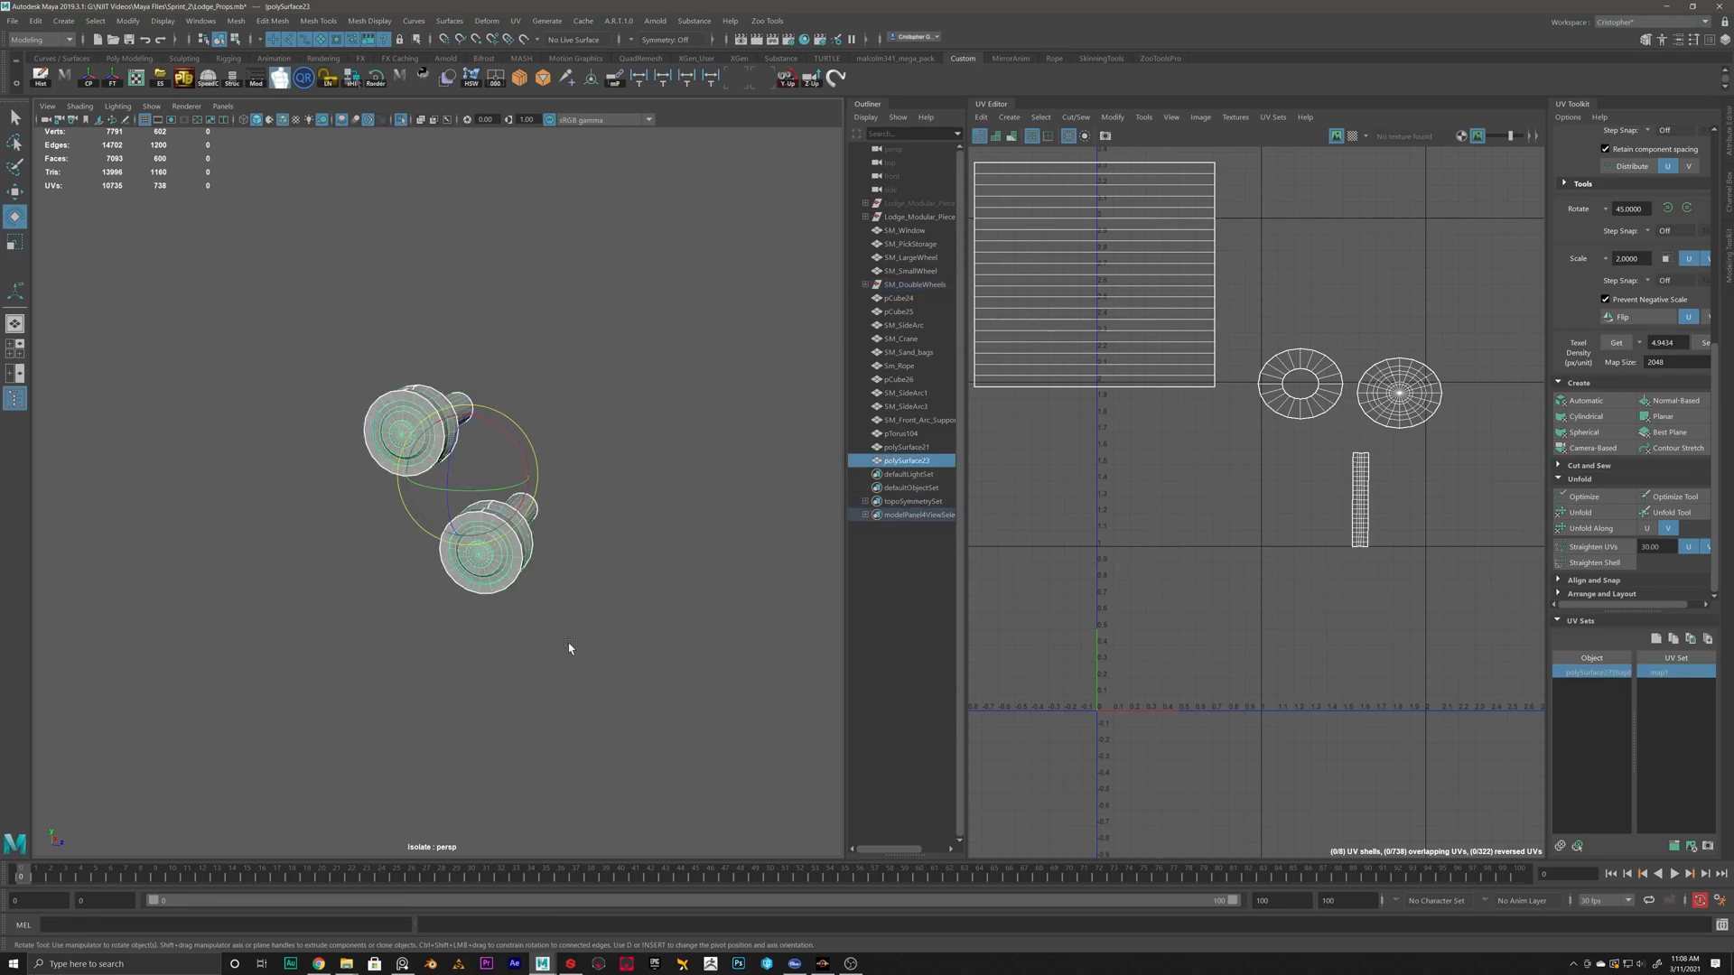
type("SM_DoubleWheels")
key("Return")
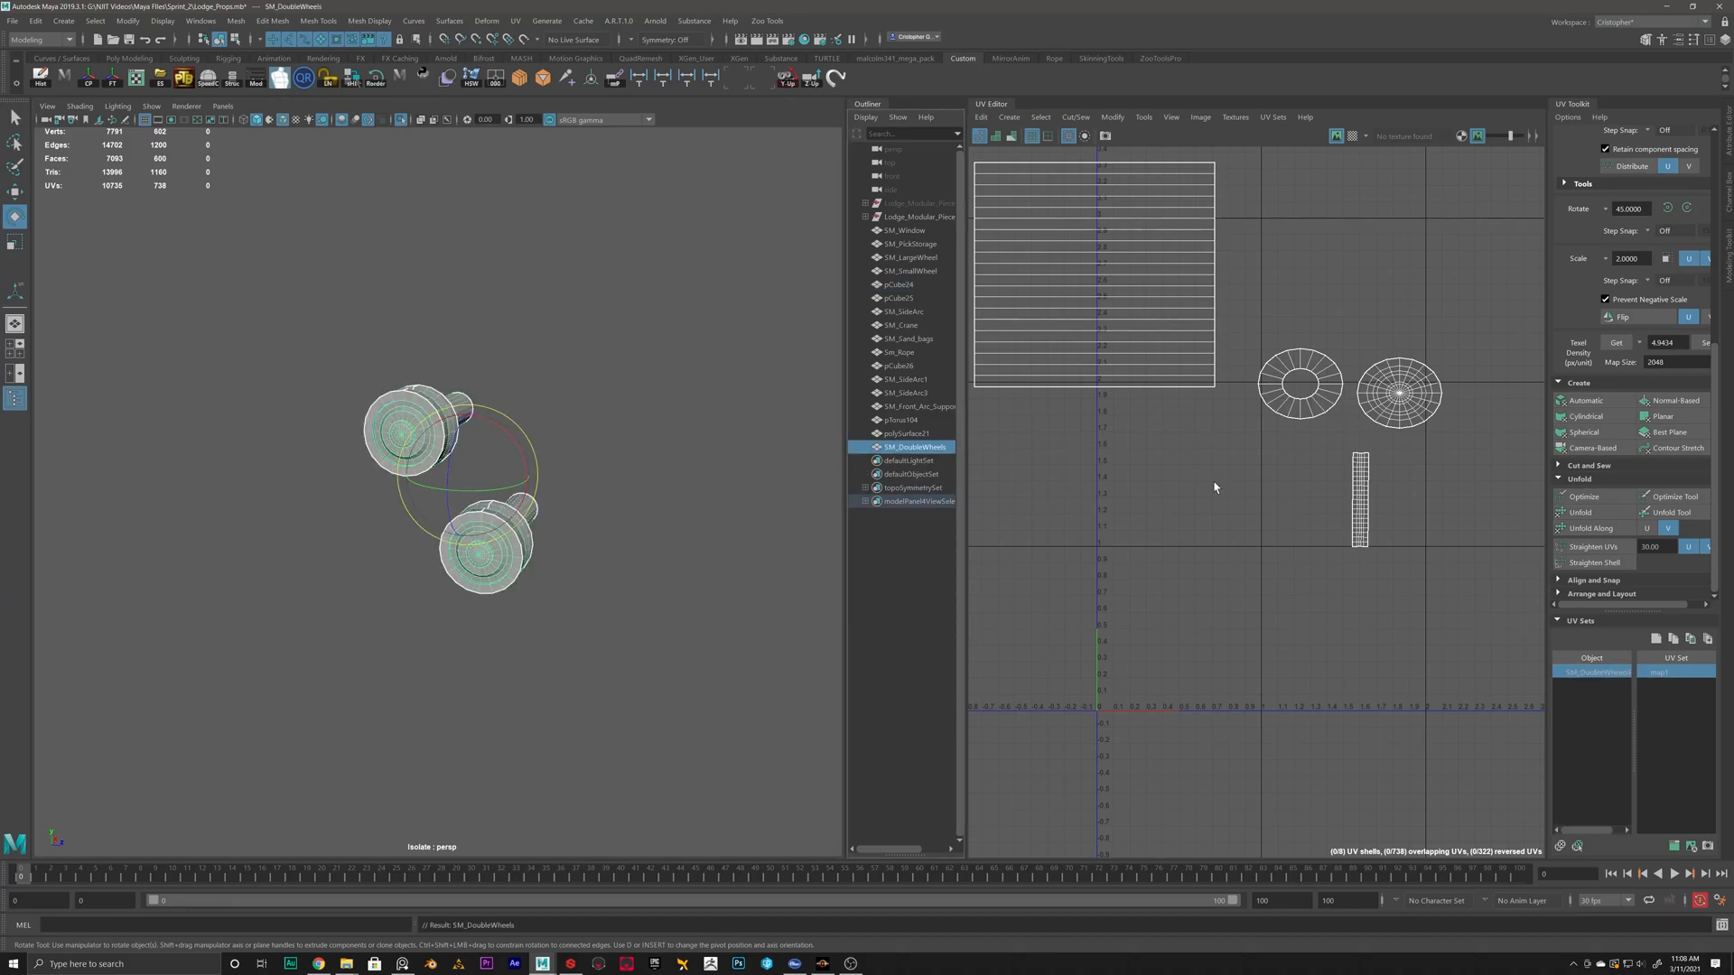
left_click(576, 513)
scroll(575, 528, "down", 3)
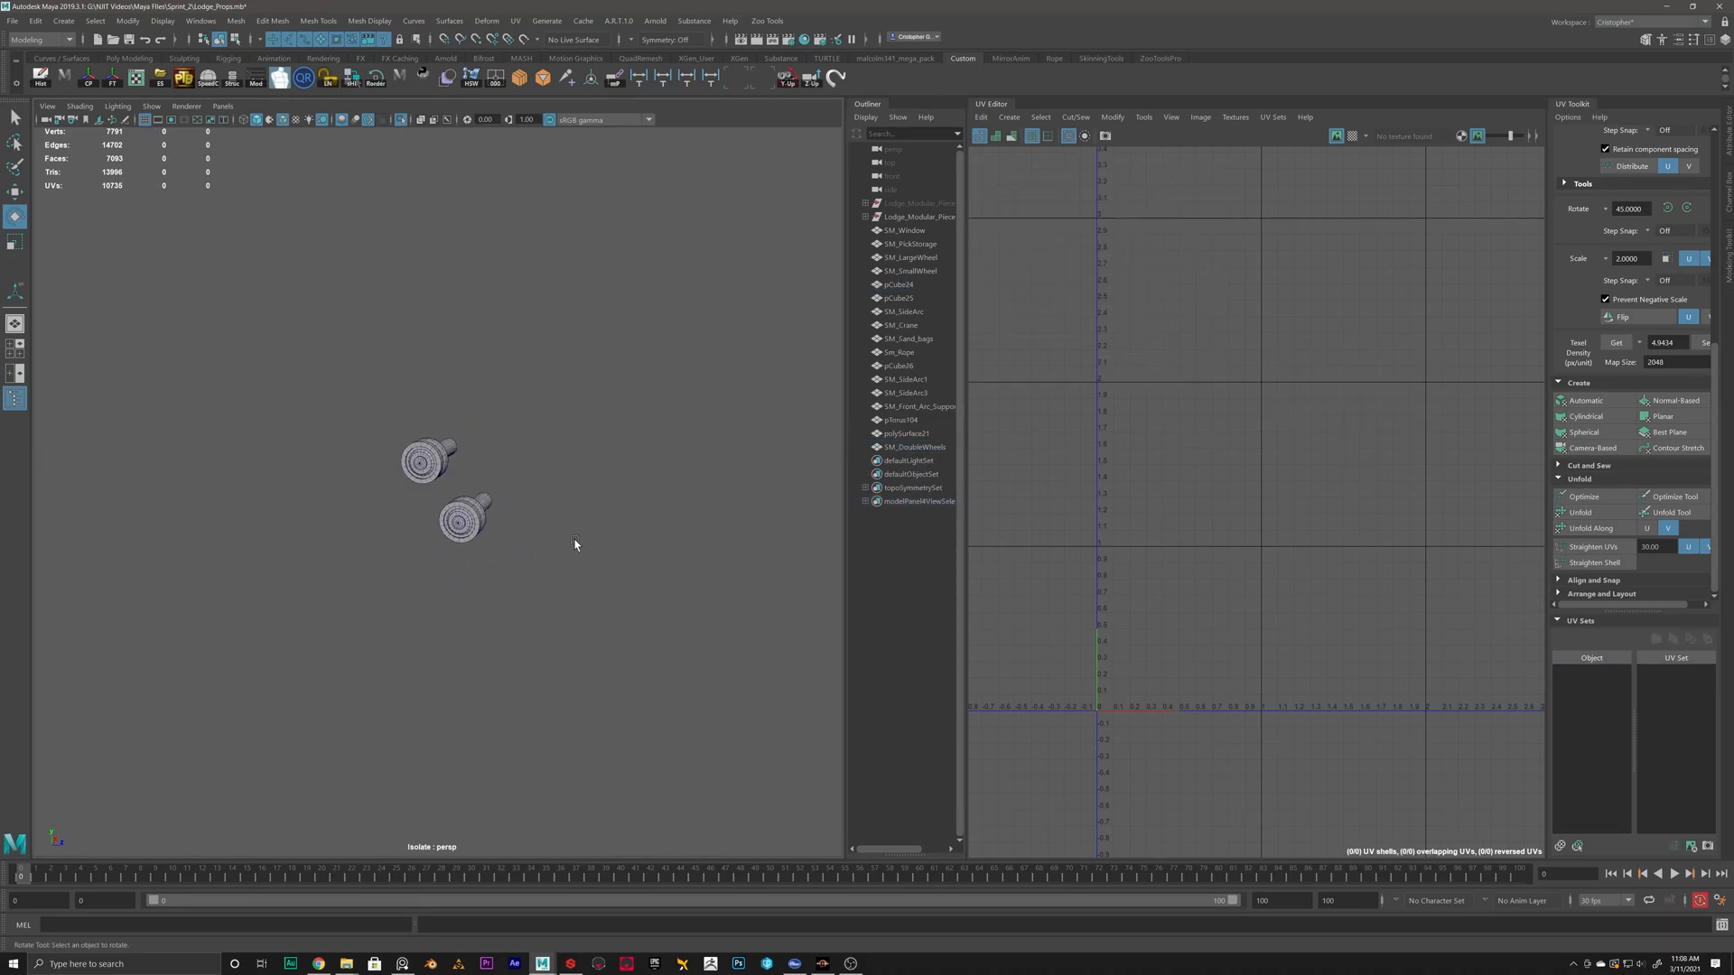
Exit the isolated view, select the rope running over the double wheels, and bring its UV shells into close view.
left_click(404, 120)
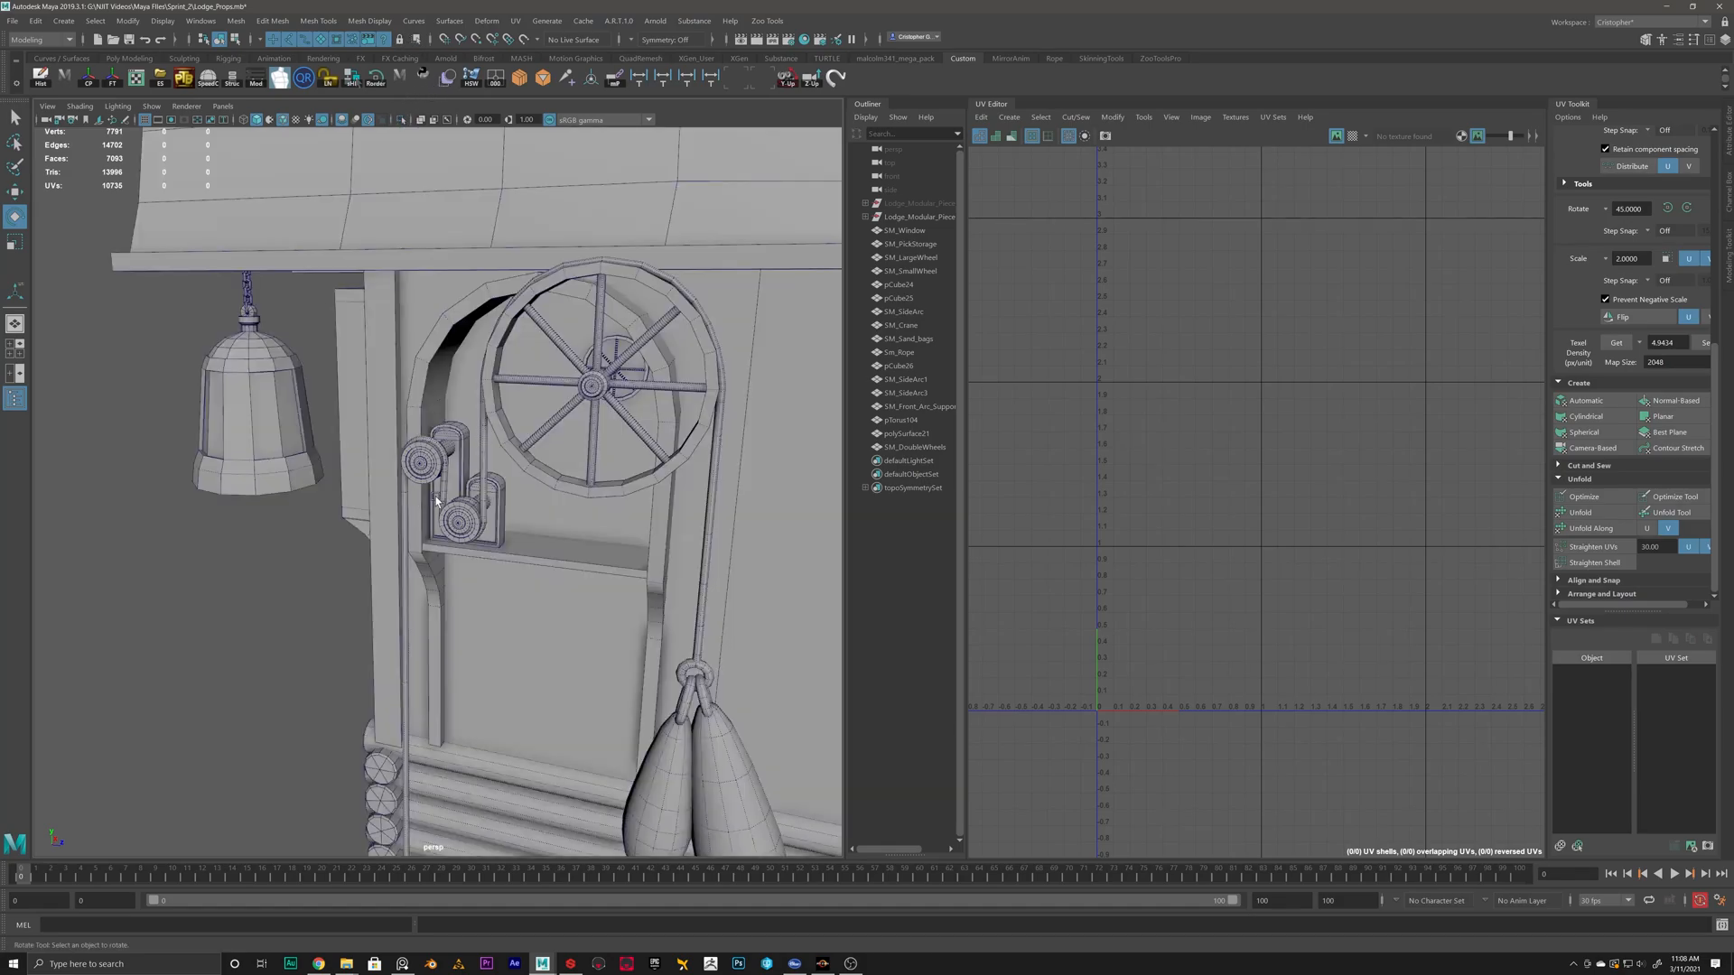
scroll(515, 533, "up", 6)
left_click(409, 535)
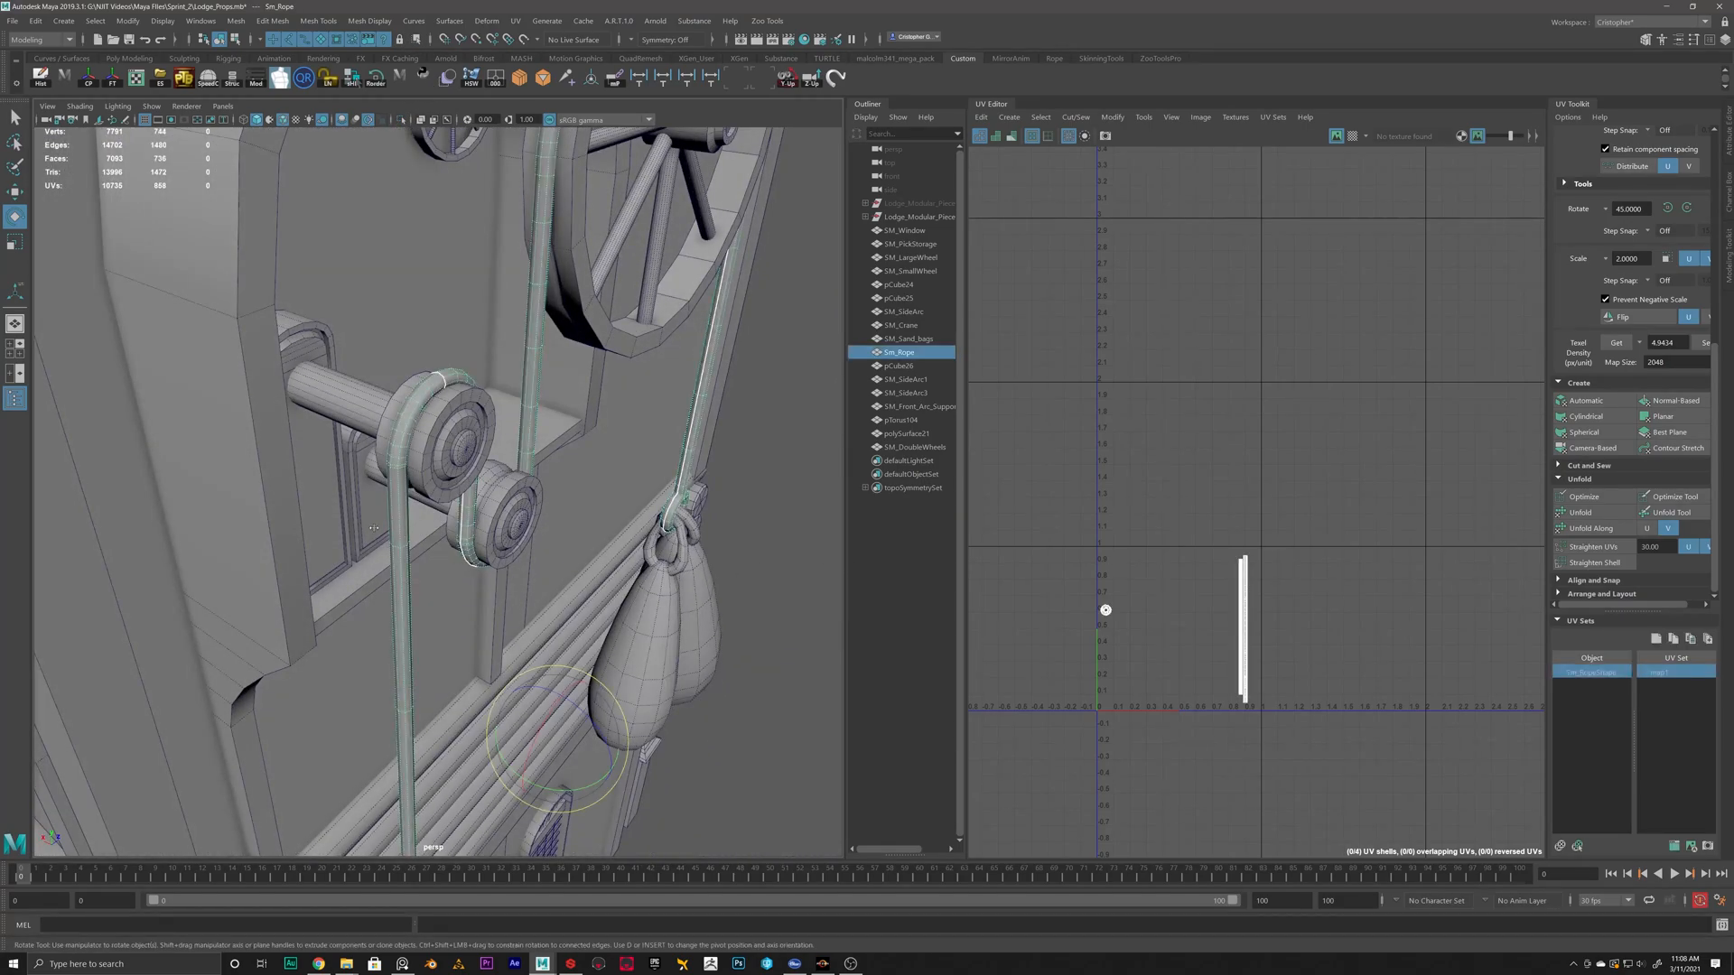
scroll(418, 543, "up", 3)
scroll(560, 511, "down", 2)
middle_click_drag(1390, 662, 1219, 602, "alt")
scroll(1180, 604, "up", 5)
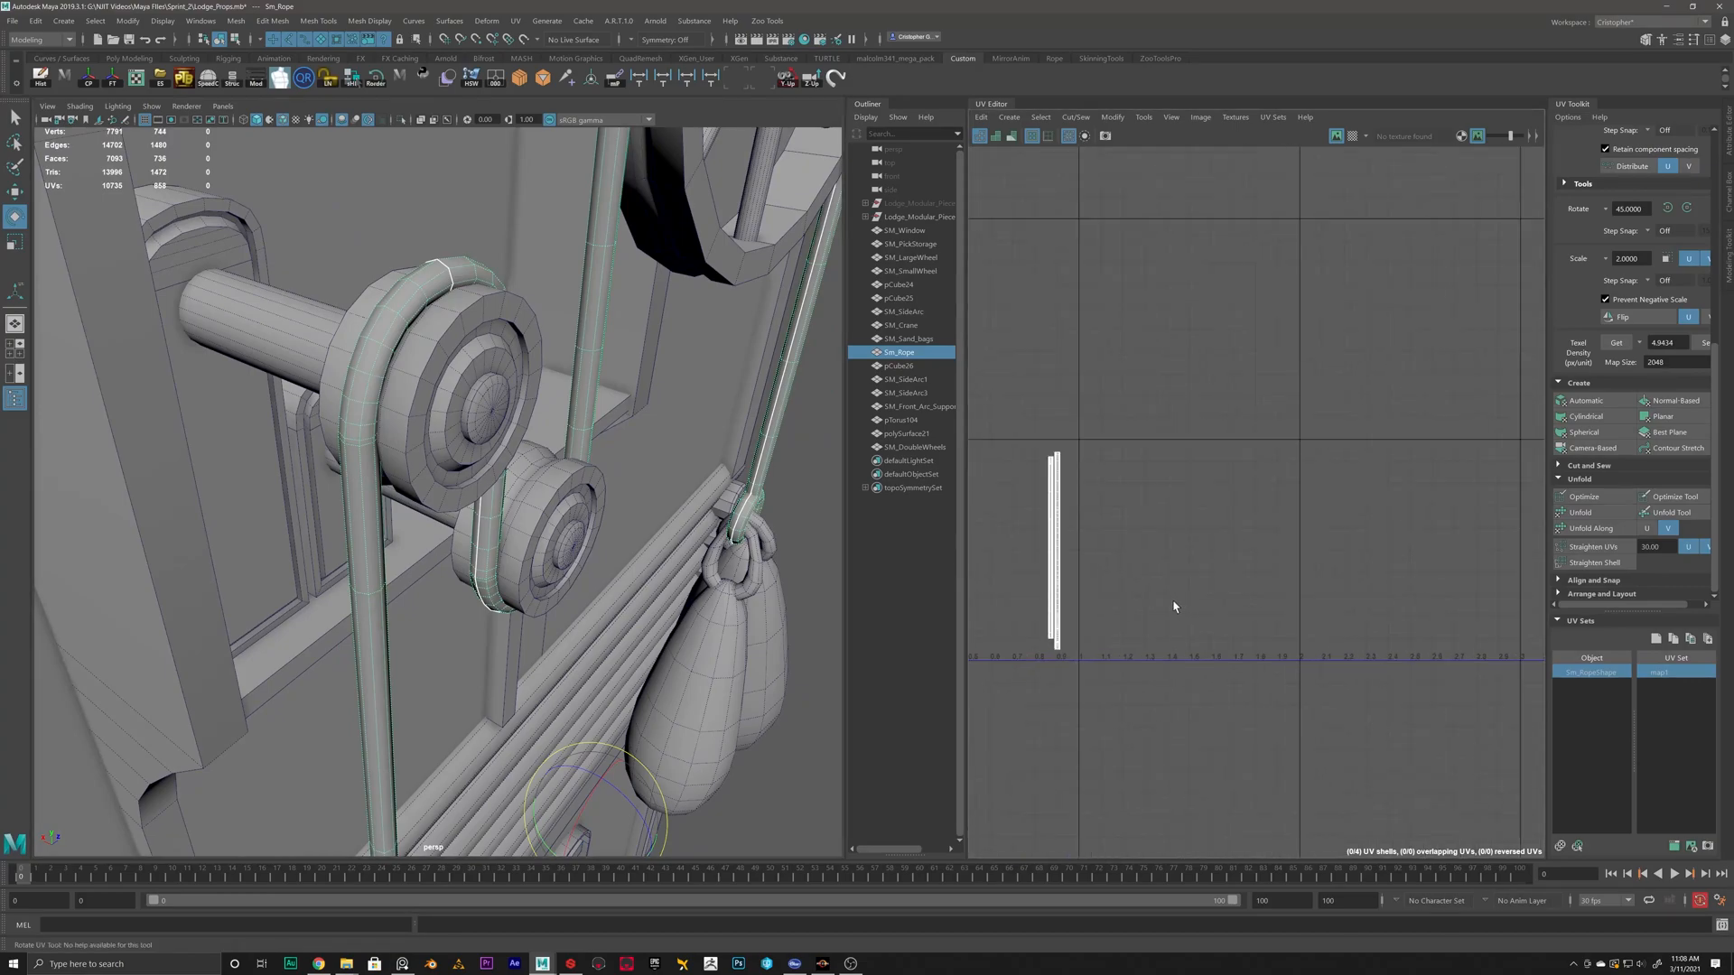
middle_click_drag(1071, 618, 1161, 550, "alt")
scroll(1192, 586, "up", 4)
scroll(1224, 550, "down", 5)
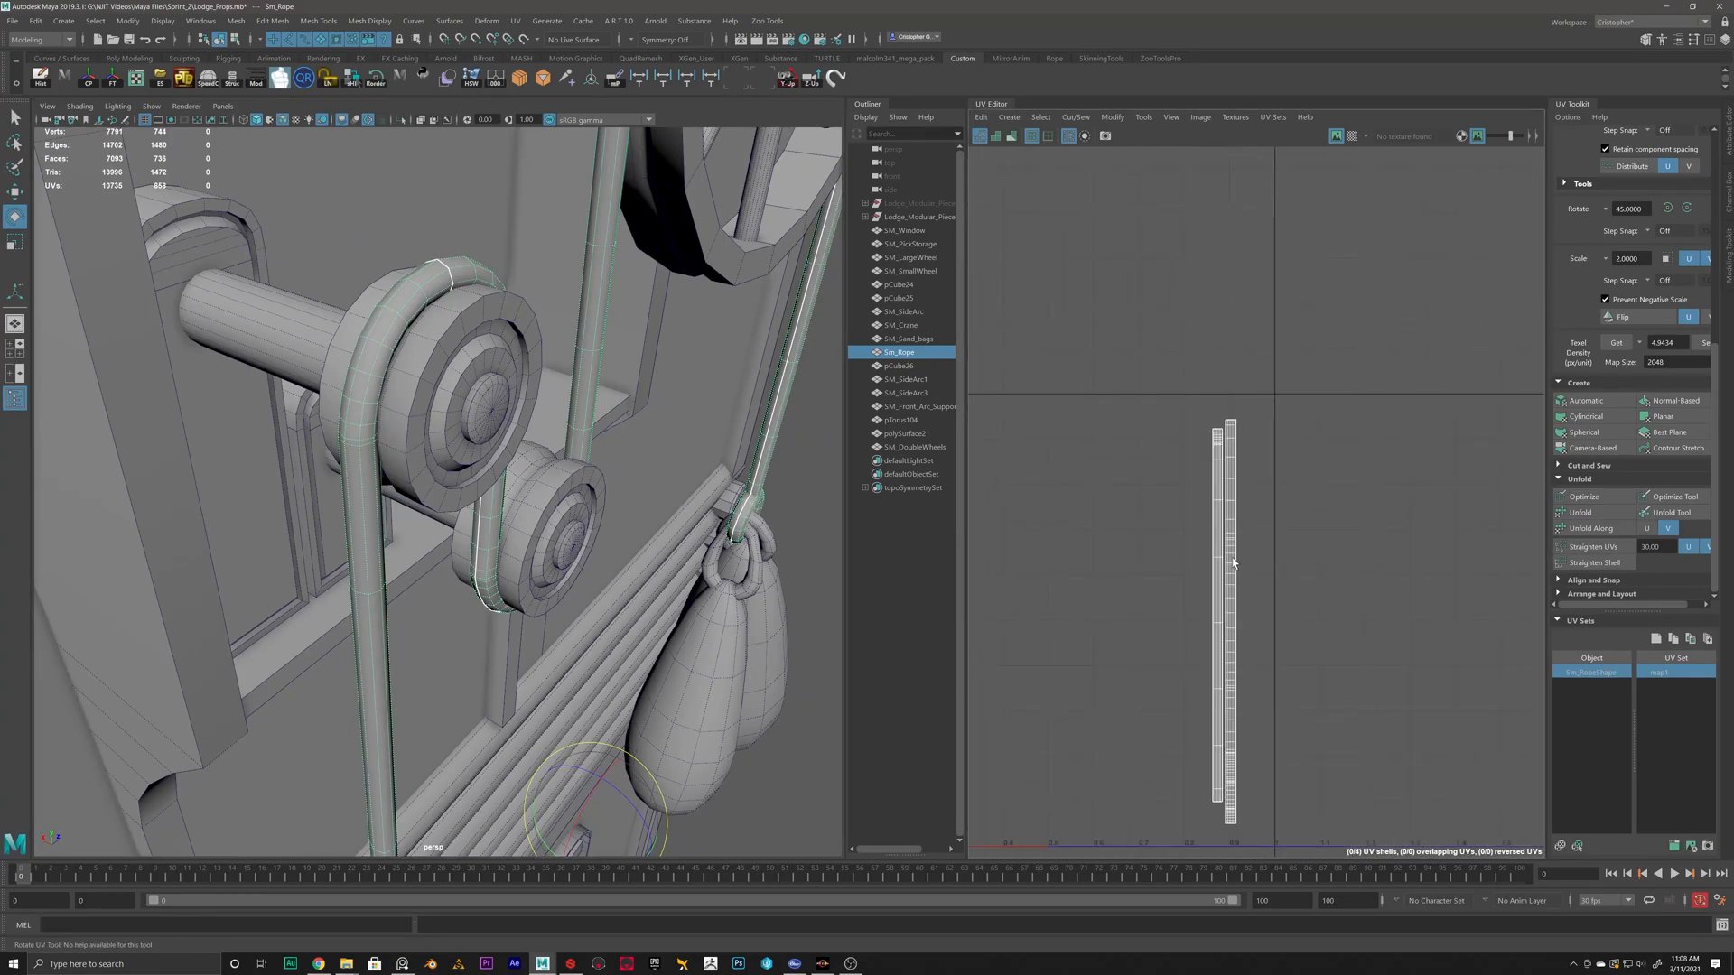
Check which rope section the shorter UV strip covers by selecting that shell, and inspect the rope around both wheels.
right_click_drag(1196, 467, 1181, 458)
left_click(1219, 478)
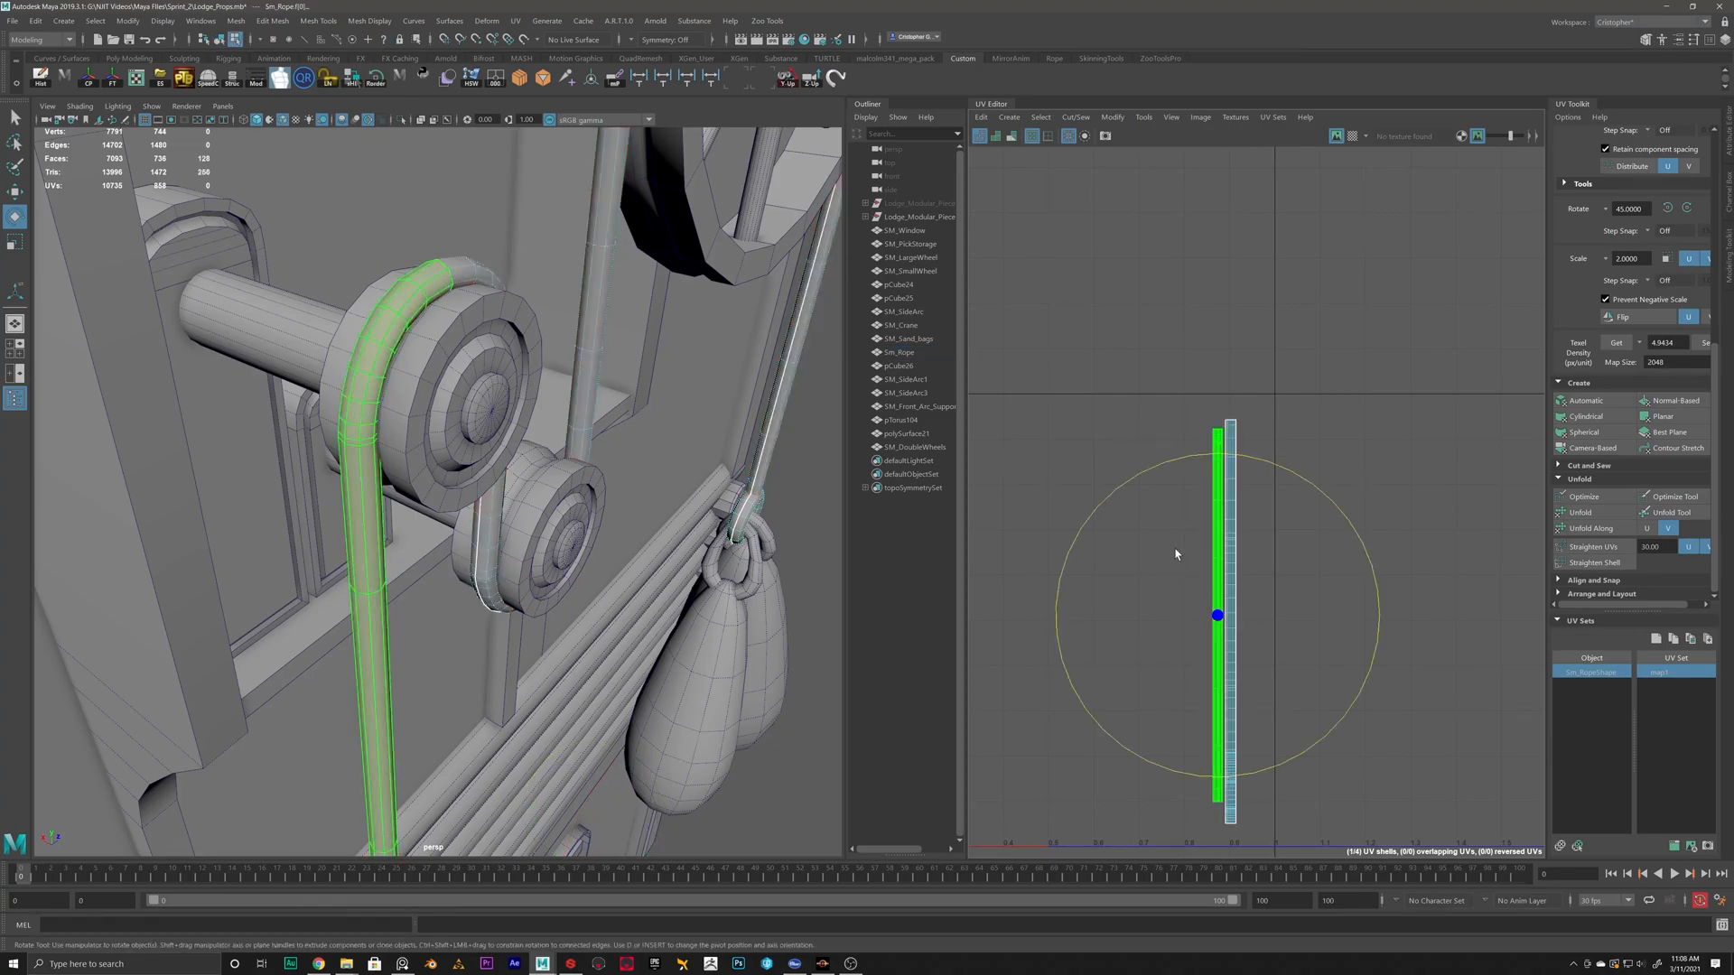
right_click_drag(366, 494, 394, 476)
left_click(377, 551)
left_click_drag(499, 533, 298, 620, "alt")
scroll(375, 549, "down", 5)
middle_click_drag(388, 619, 465, 312, "alt")
scroll(465, 730, "up", 2)
middle_click_drag(494, 202, 492, 514, "alt")
scroll(491, 520, "up", 3)
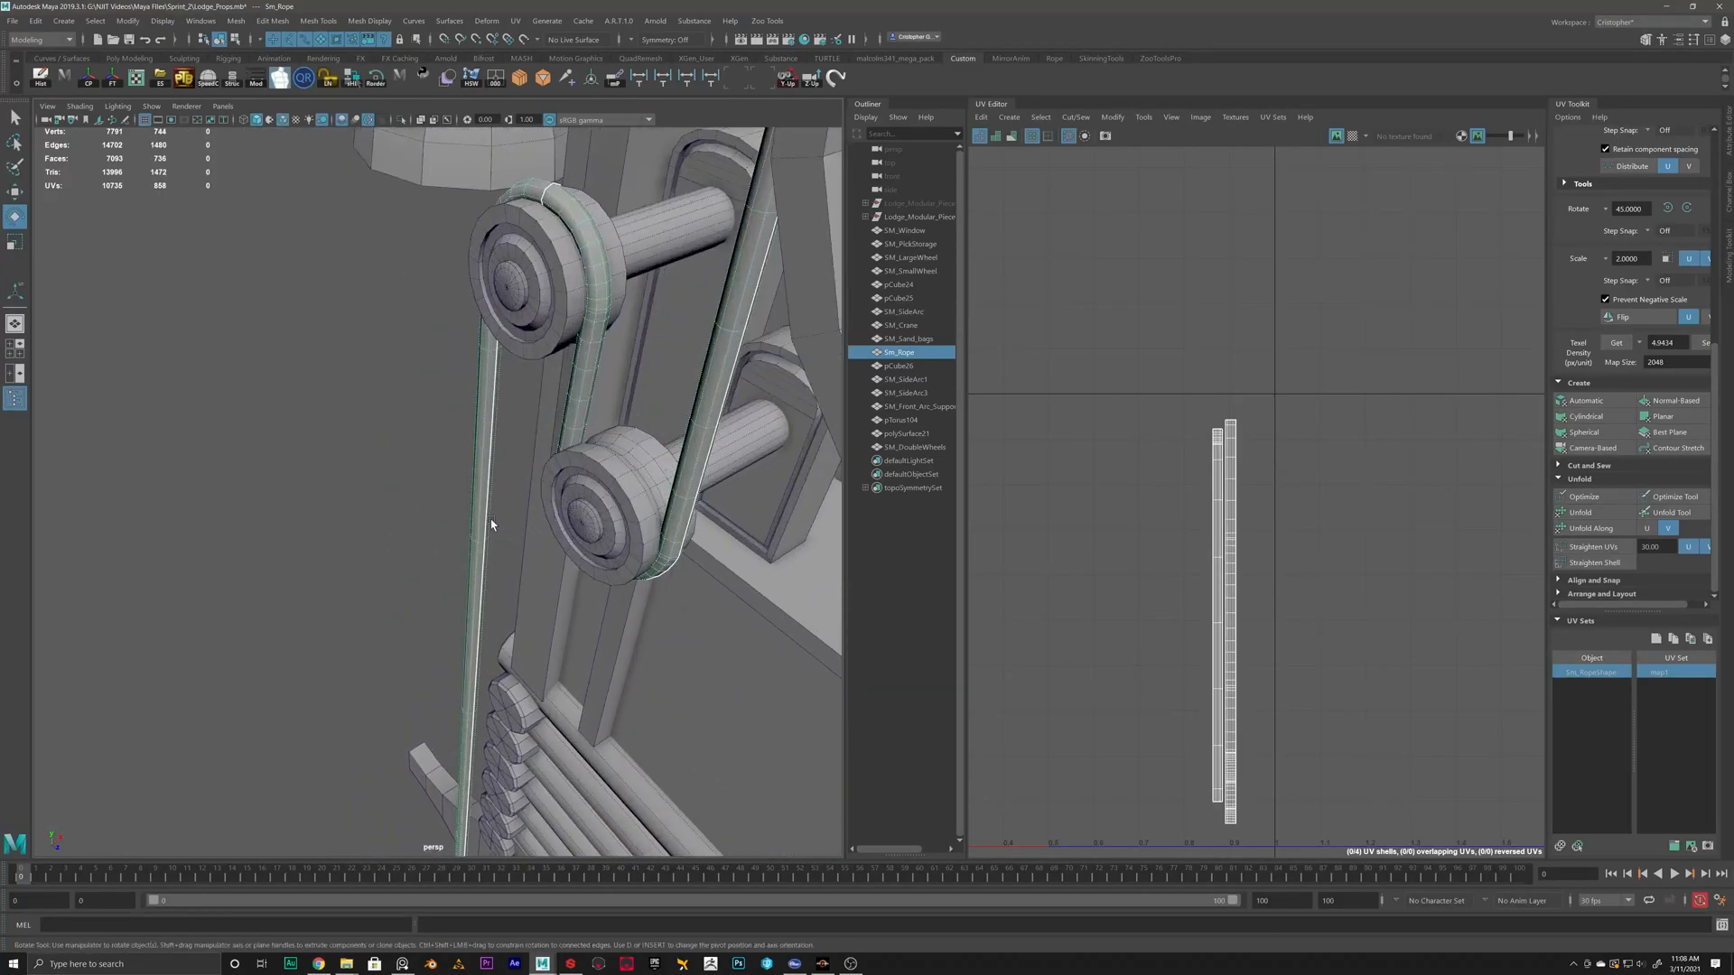
Select the rope's lengthwise edge loop and check where it runs along the model and in the UV layout.
right_click_drag(491, 495, 490, 455)
double_click(489, 479)
left_click_drag(533, 529, 582, 574, "alt")
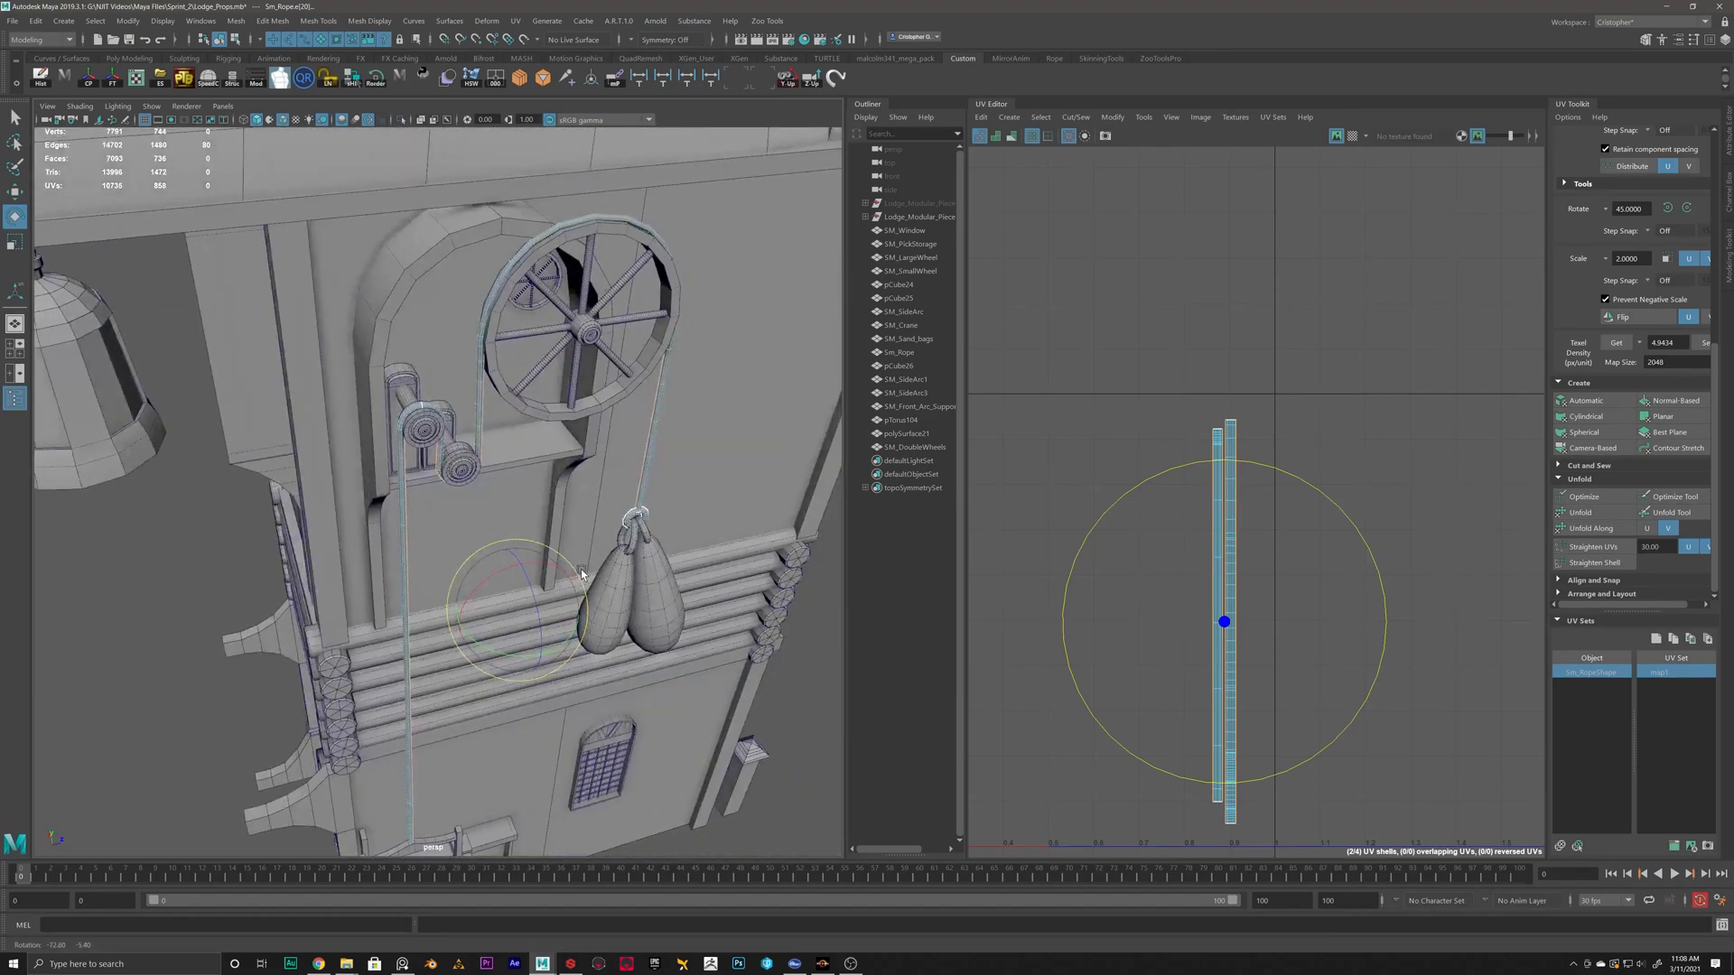
scroll(668, 465, "up", 6)
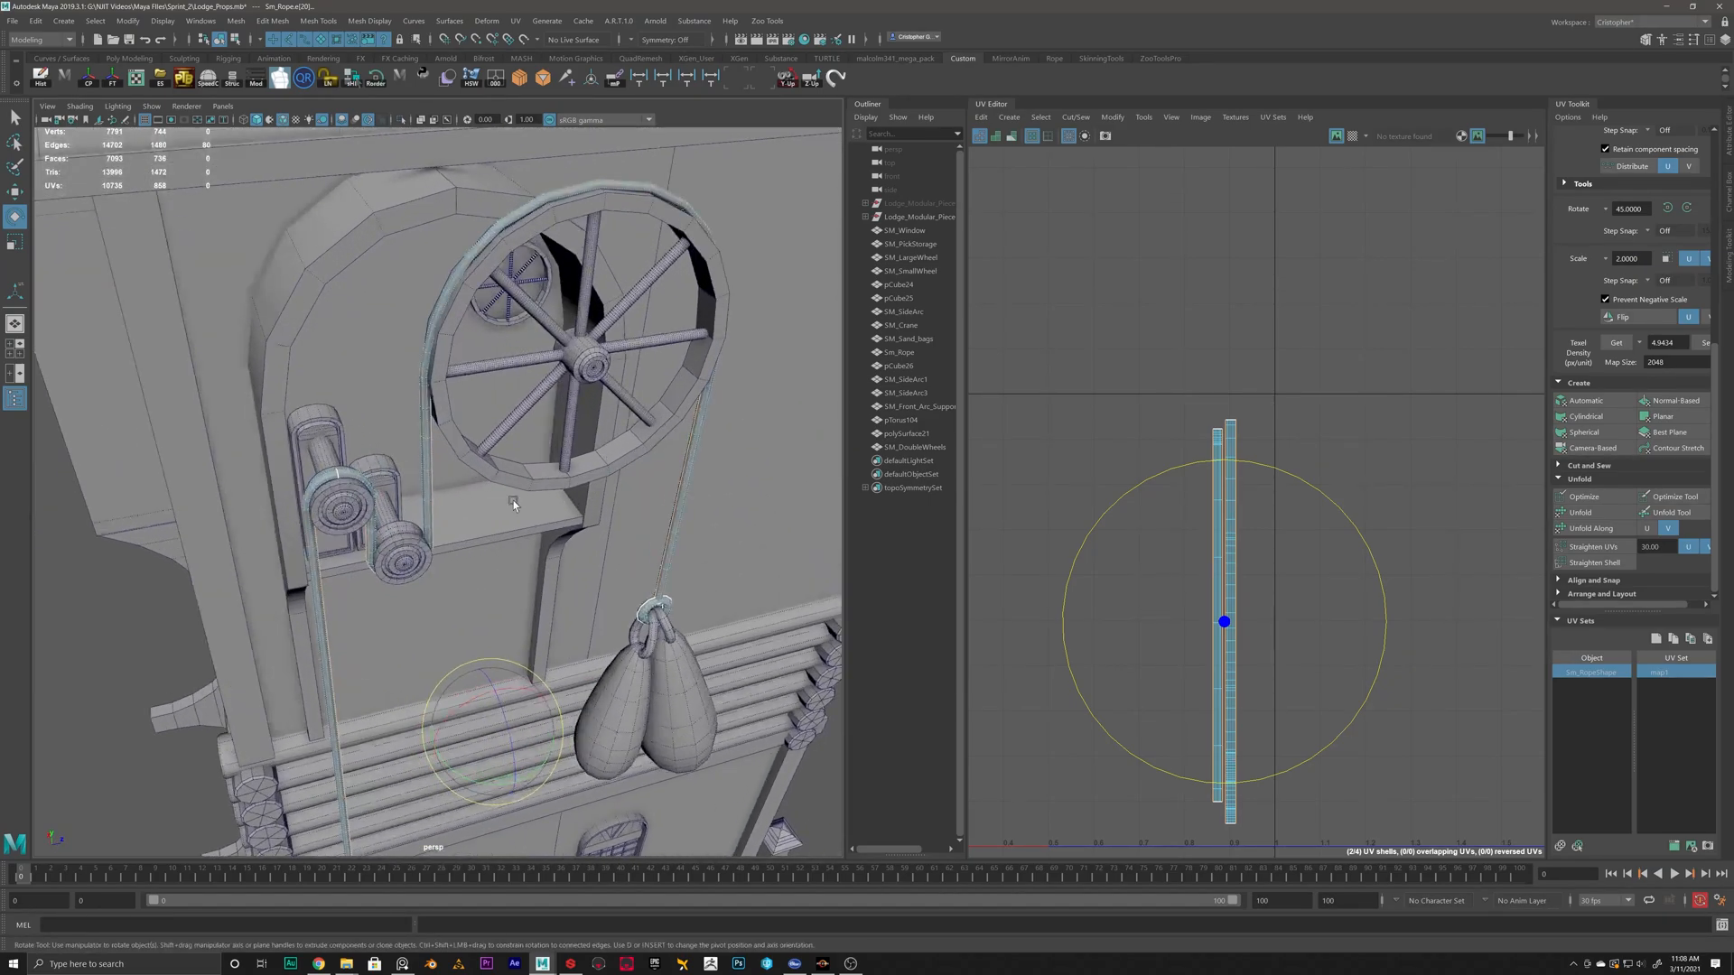
left_click_drag(666, 397, 448, 599, "alt")
scroll(452, 596, "down", 3)
middle_click_drag(456, 596, 511, 570, "alt")
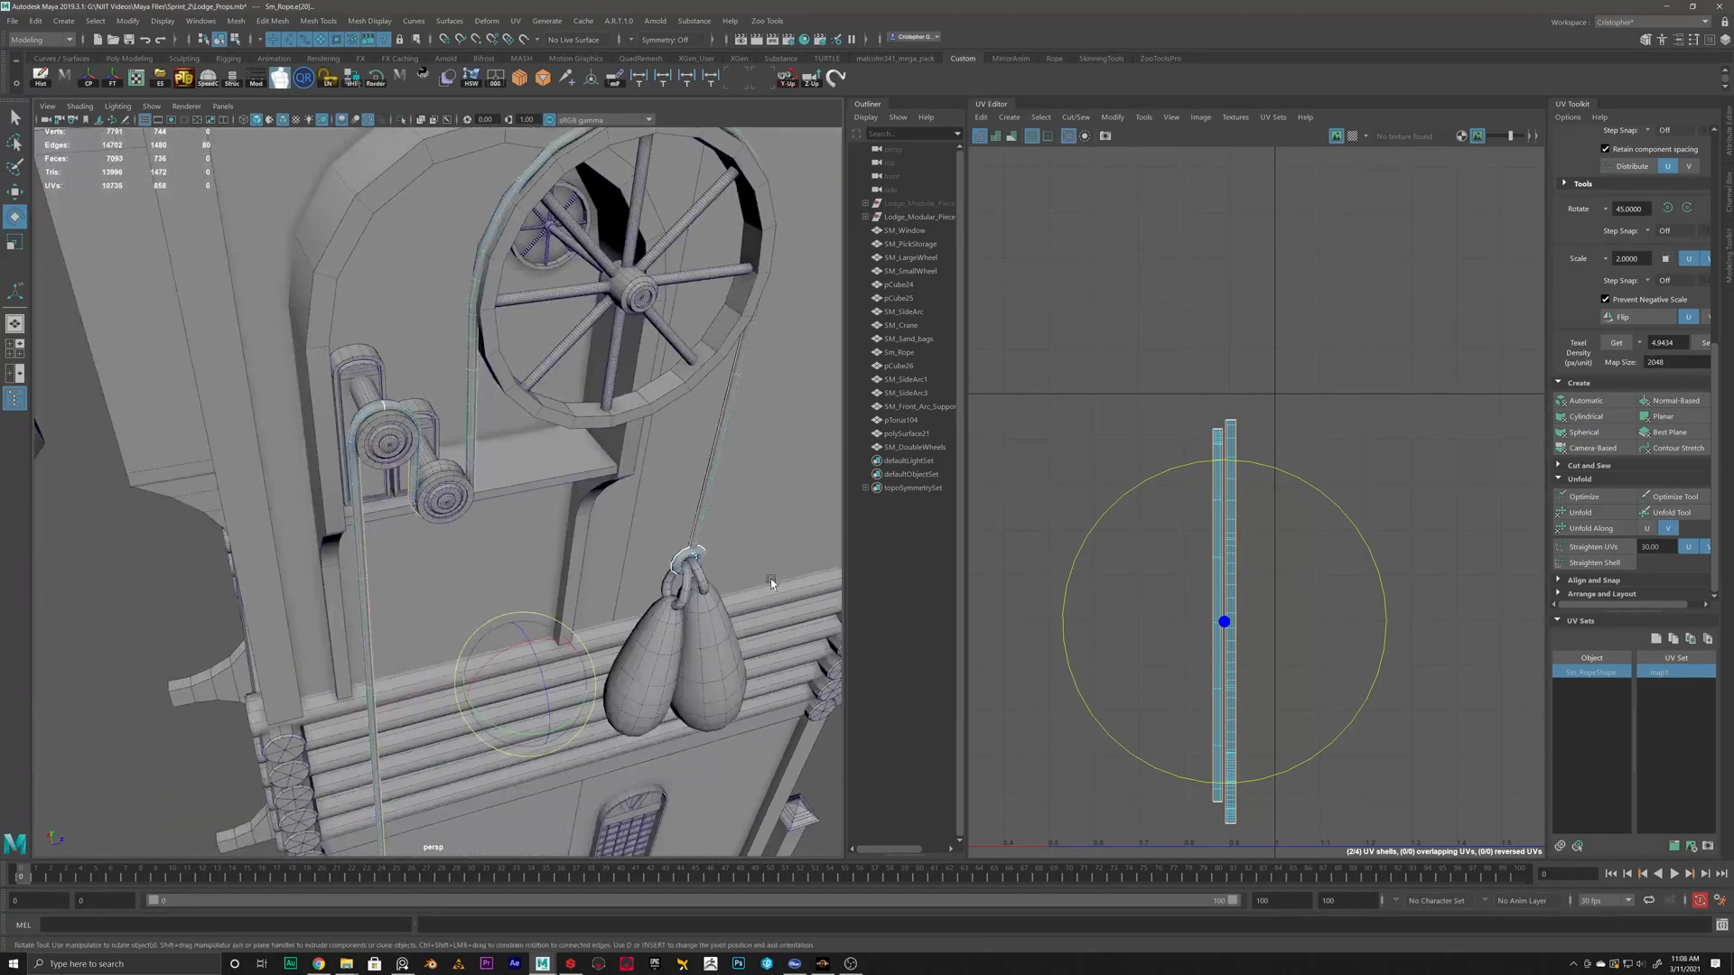
middle_click_drag(1187, 590, 1188, 426, "alt")
scroll(1187, 425, "up", 4)
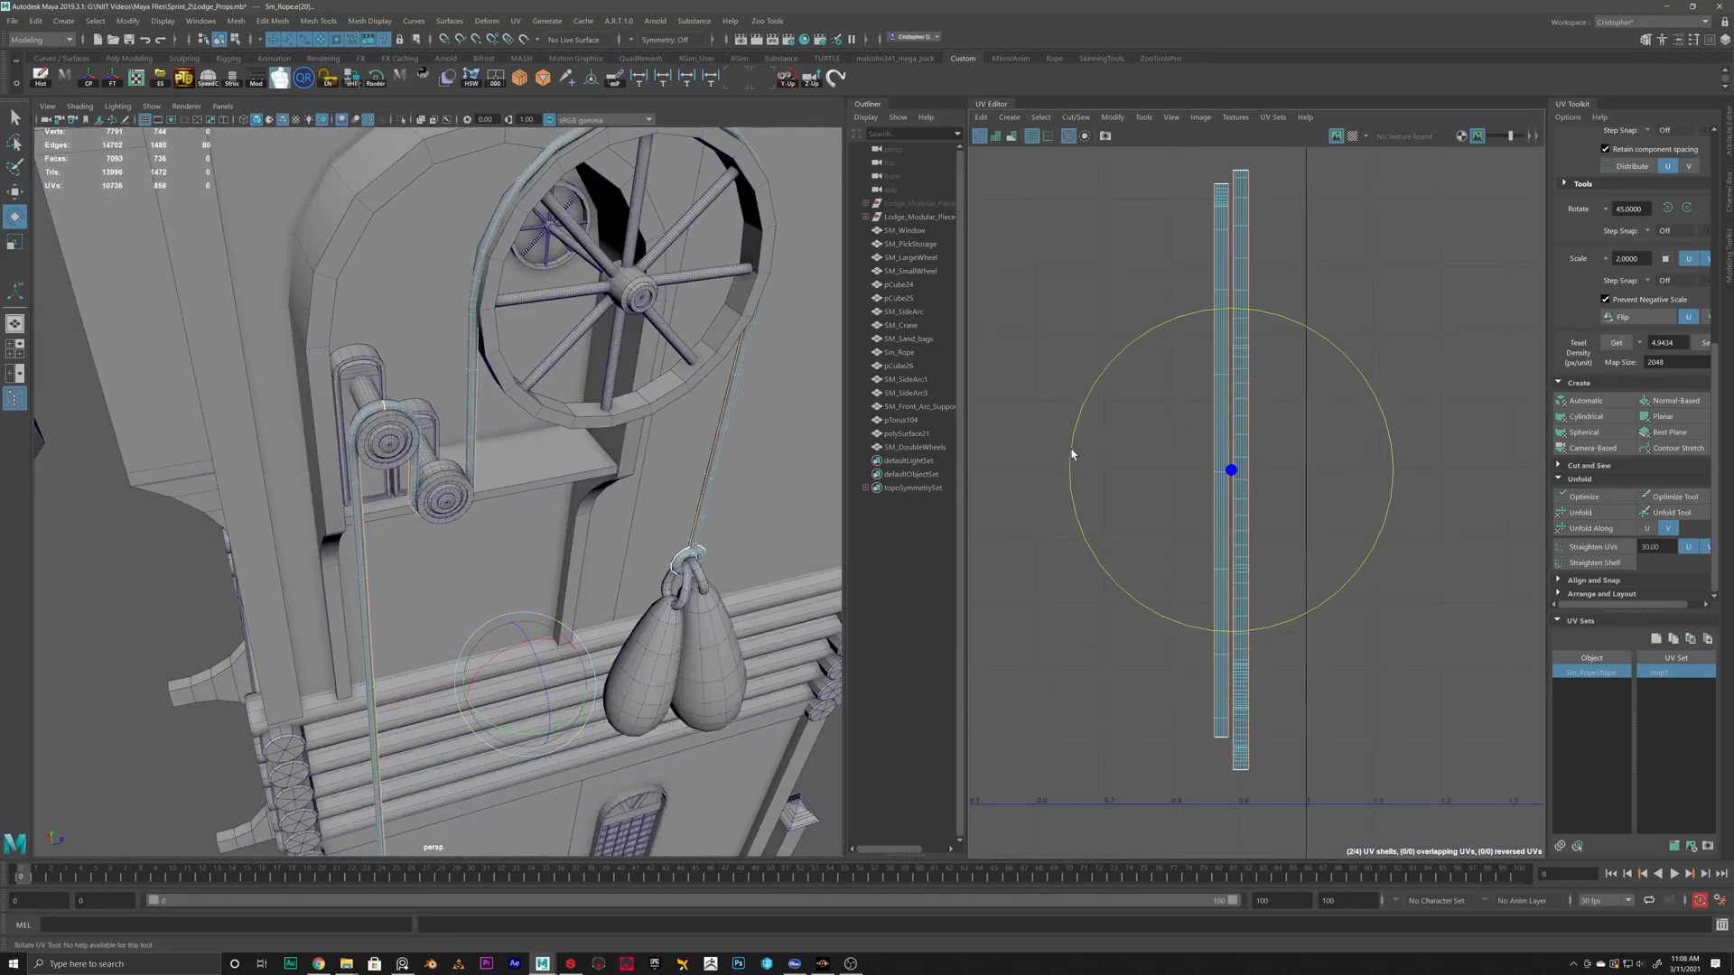
right_click_drag(1233, 421, 1310, 412, "shift")
Try a planar UV projection on the whole rope and select its lengthwise edge loop around the wheels.
right_click_drag(356, 511, 348, 493)
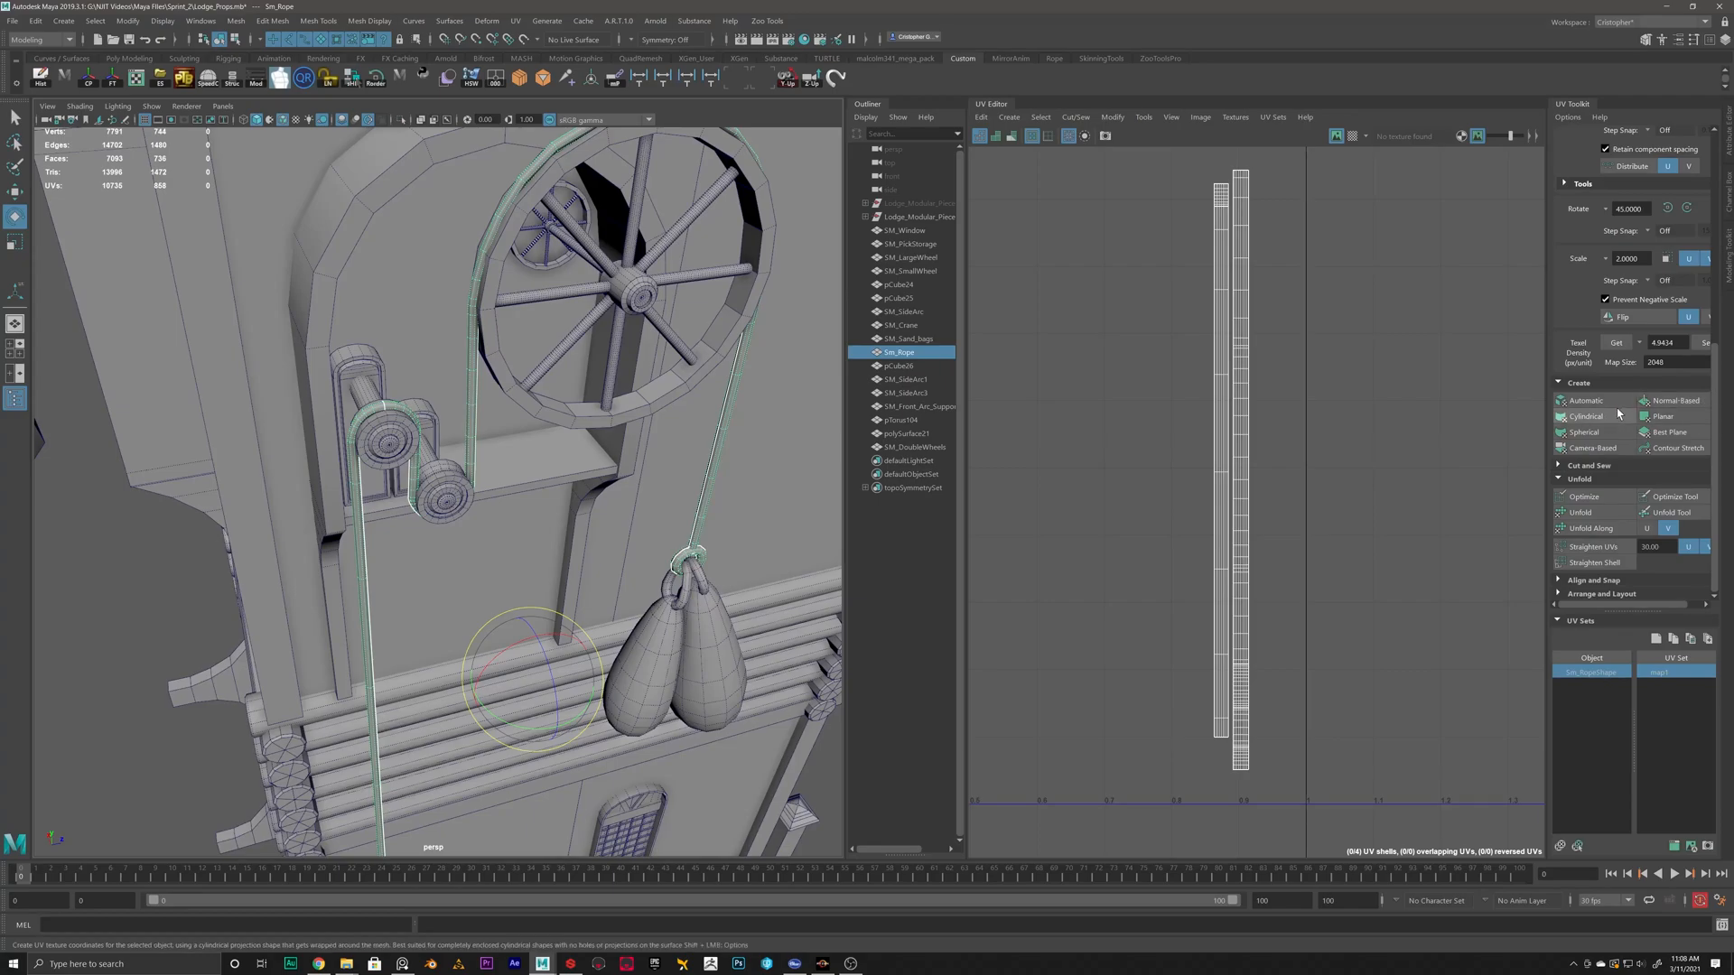
left_click(1675, 417)
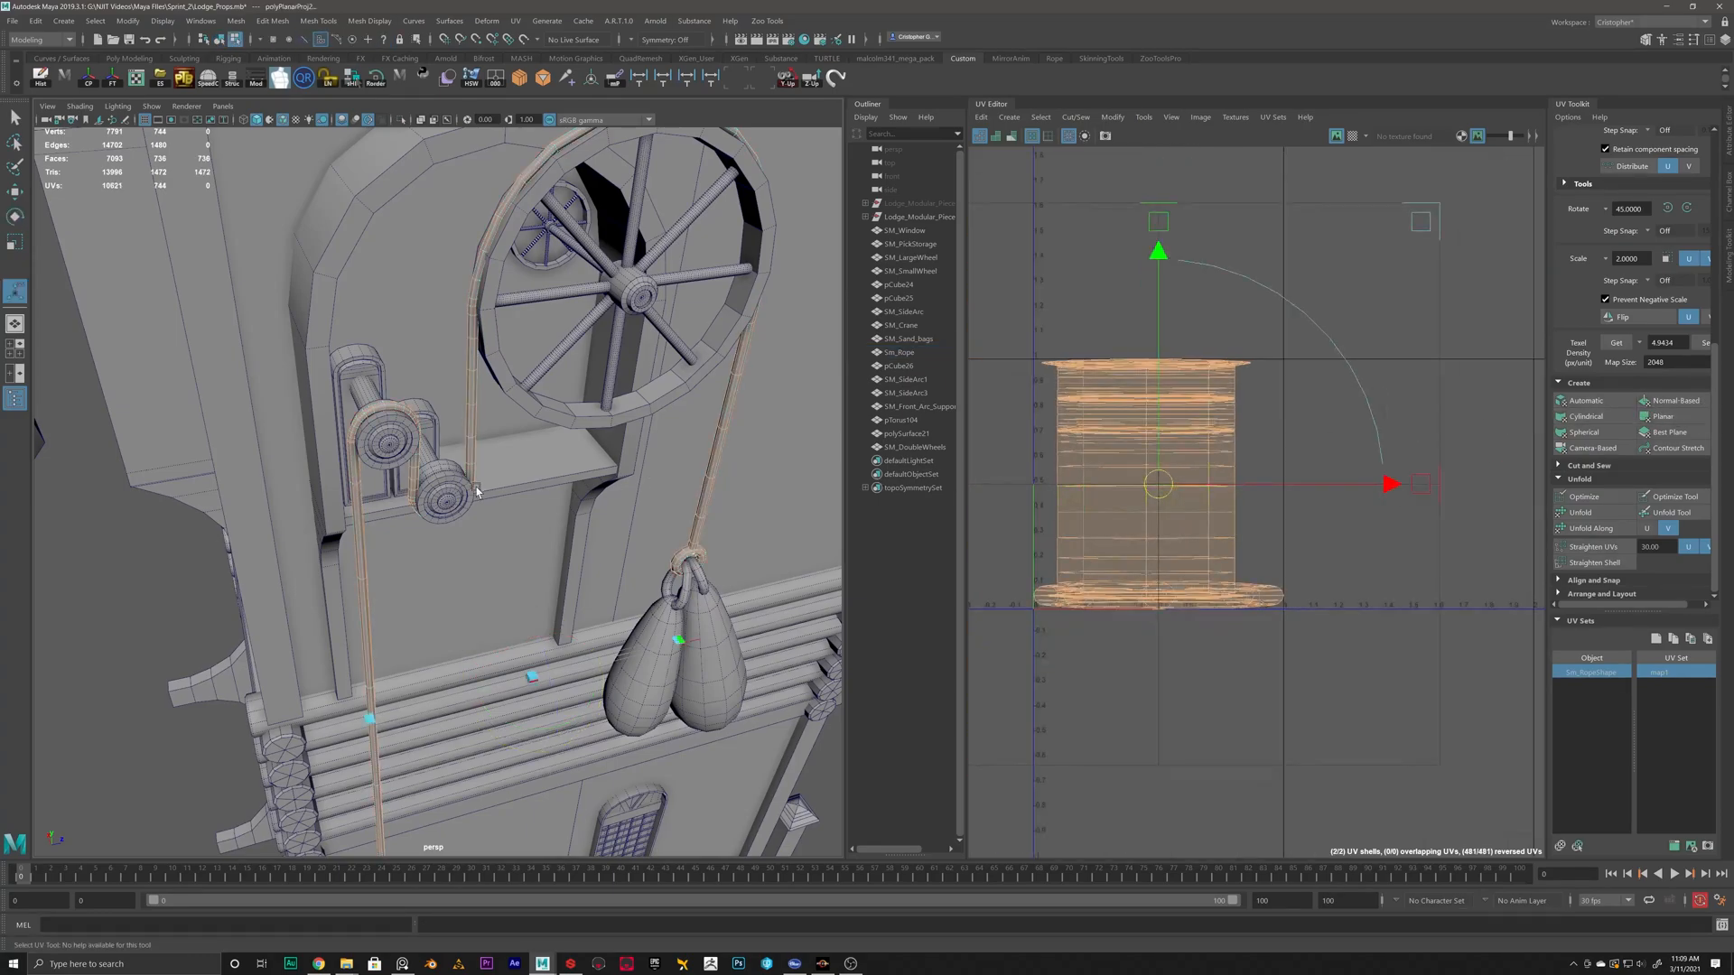
scroll(403, 584, "up", 2)
left_click_drag(402, 585, 398, 592, "alt")
middle_click_drag(398, 593, 448, 433, "alt")
scroll(450, 424, "up", 2)
right_click_drag(453, 416, 453, 379)
double_click(455, 446)
key("f")
scroll(439, 368, "up", 5)
middle_click_drag(479, 341, 469, 578, "alt")
left_click_drag(470, 577, 524, 434, "alt")
middle_click_drag(524, 433, 491, 536, "alt")
scroll(491, 536, "up", 3)
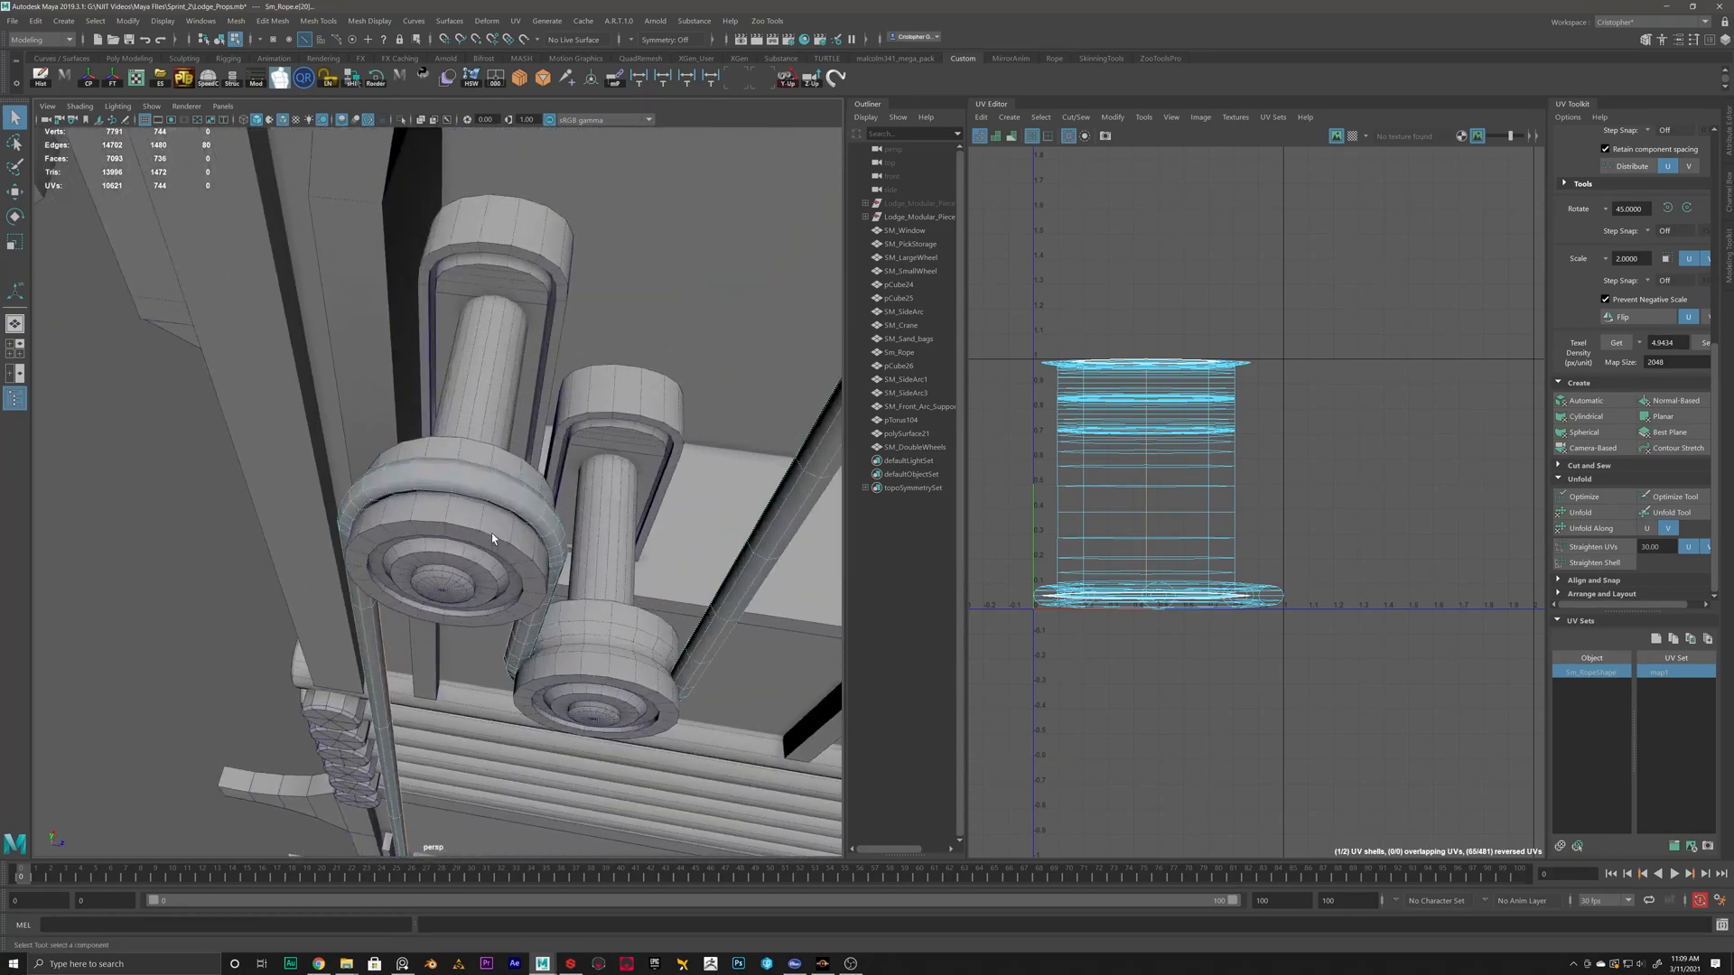
Try to cut the rope's UVs along the selected edges, move the longer section's shell aside and unfold it.
right_click_drag(1345, 274, 1301, 298, "shift")
right_click_drag(1222, 439, 1180, 412)
left_click(1180, 412)
key("w")
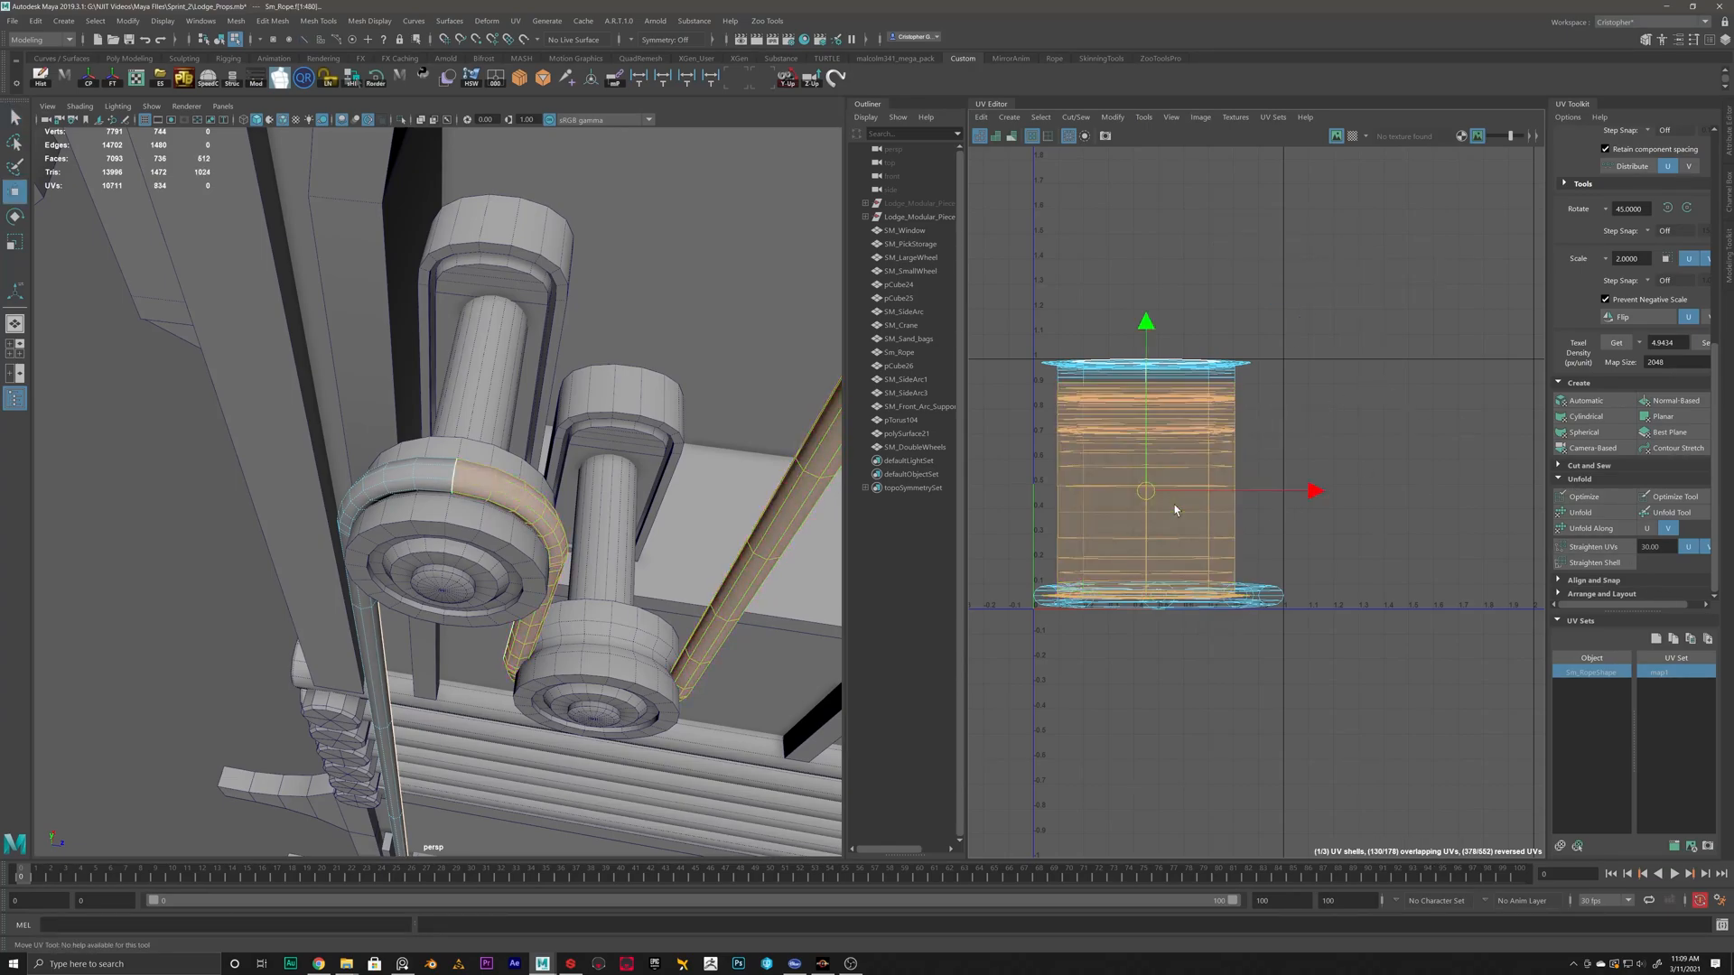
left_click_drag(1233, 478, 1472, 429)
left_click(1585, 512)
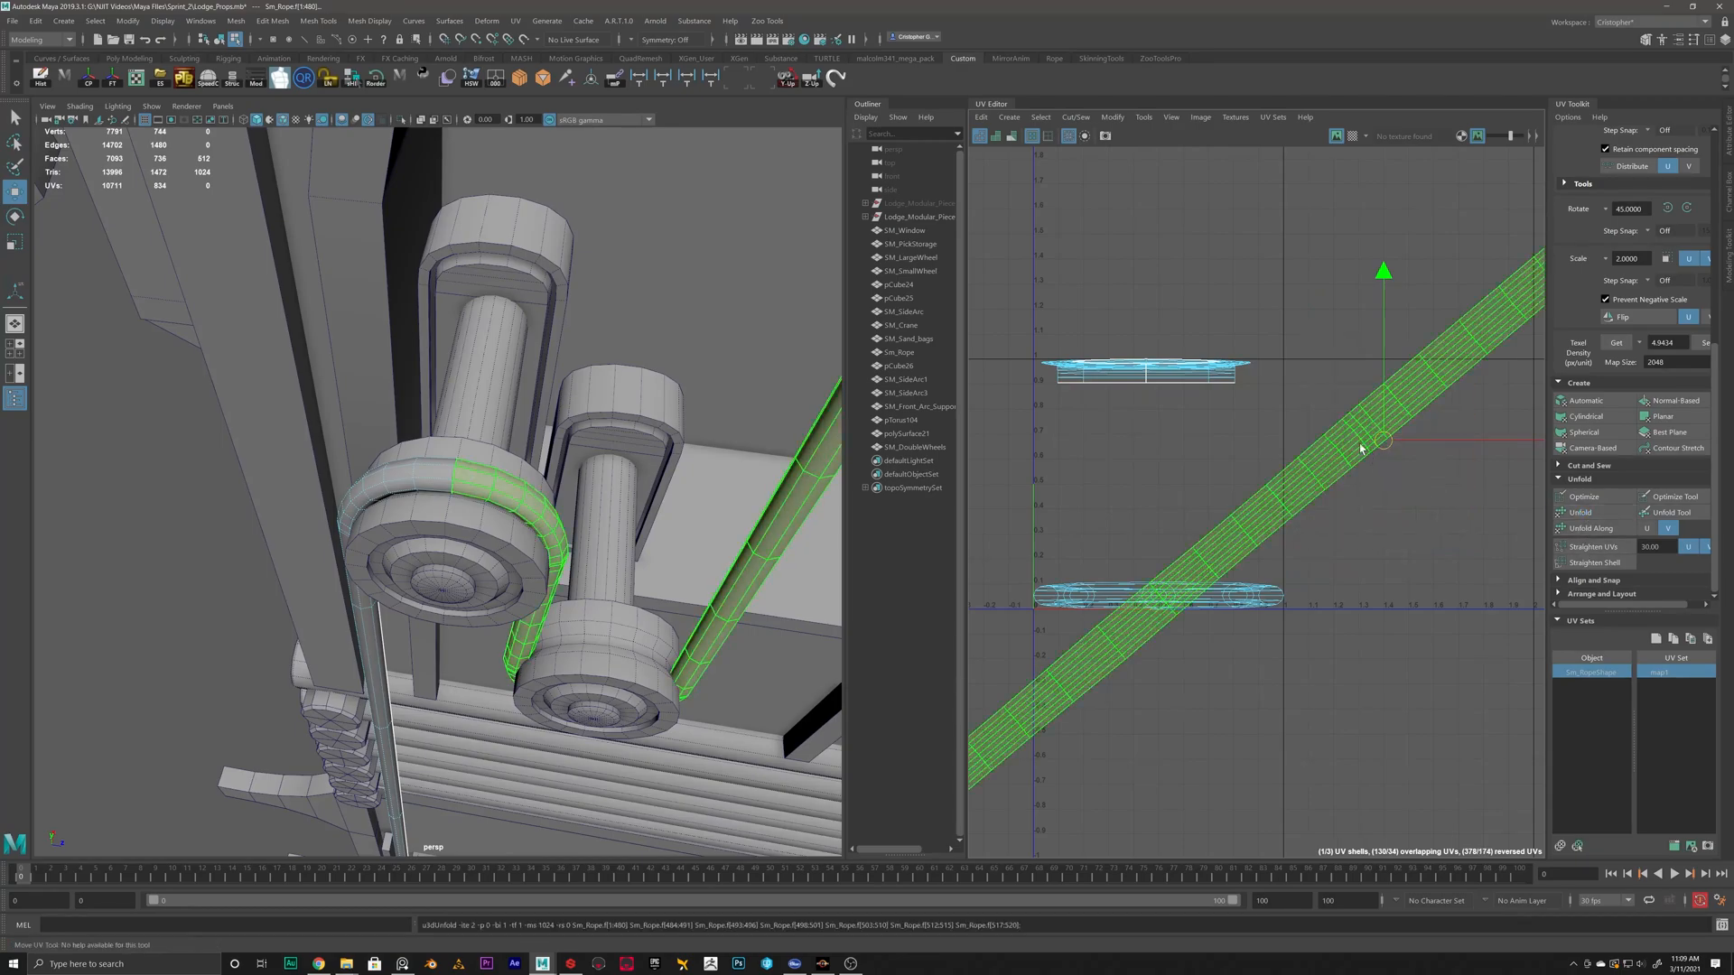
Try to unfold the shorter rope section and compare the resulting strips with the end ring's shell.
scroll(1346, 444, "down", 6)
left_click(1289, 418)
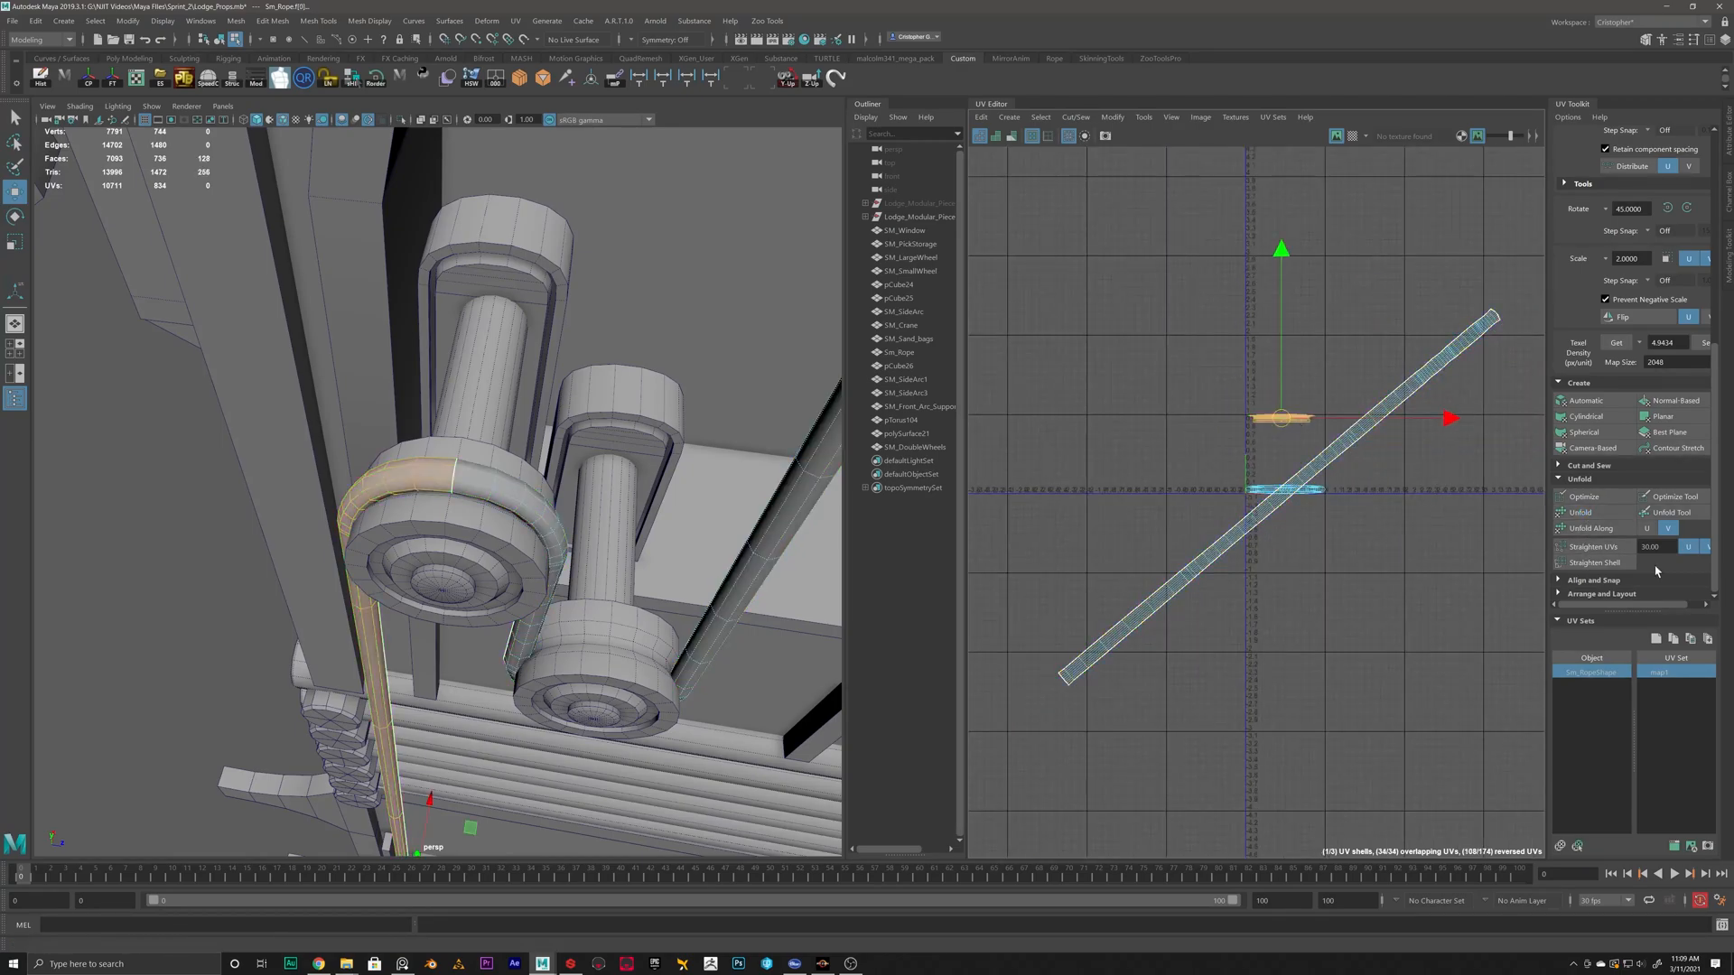
left_click(1582, 512)
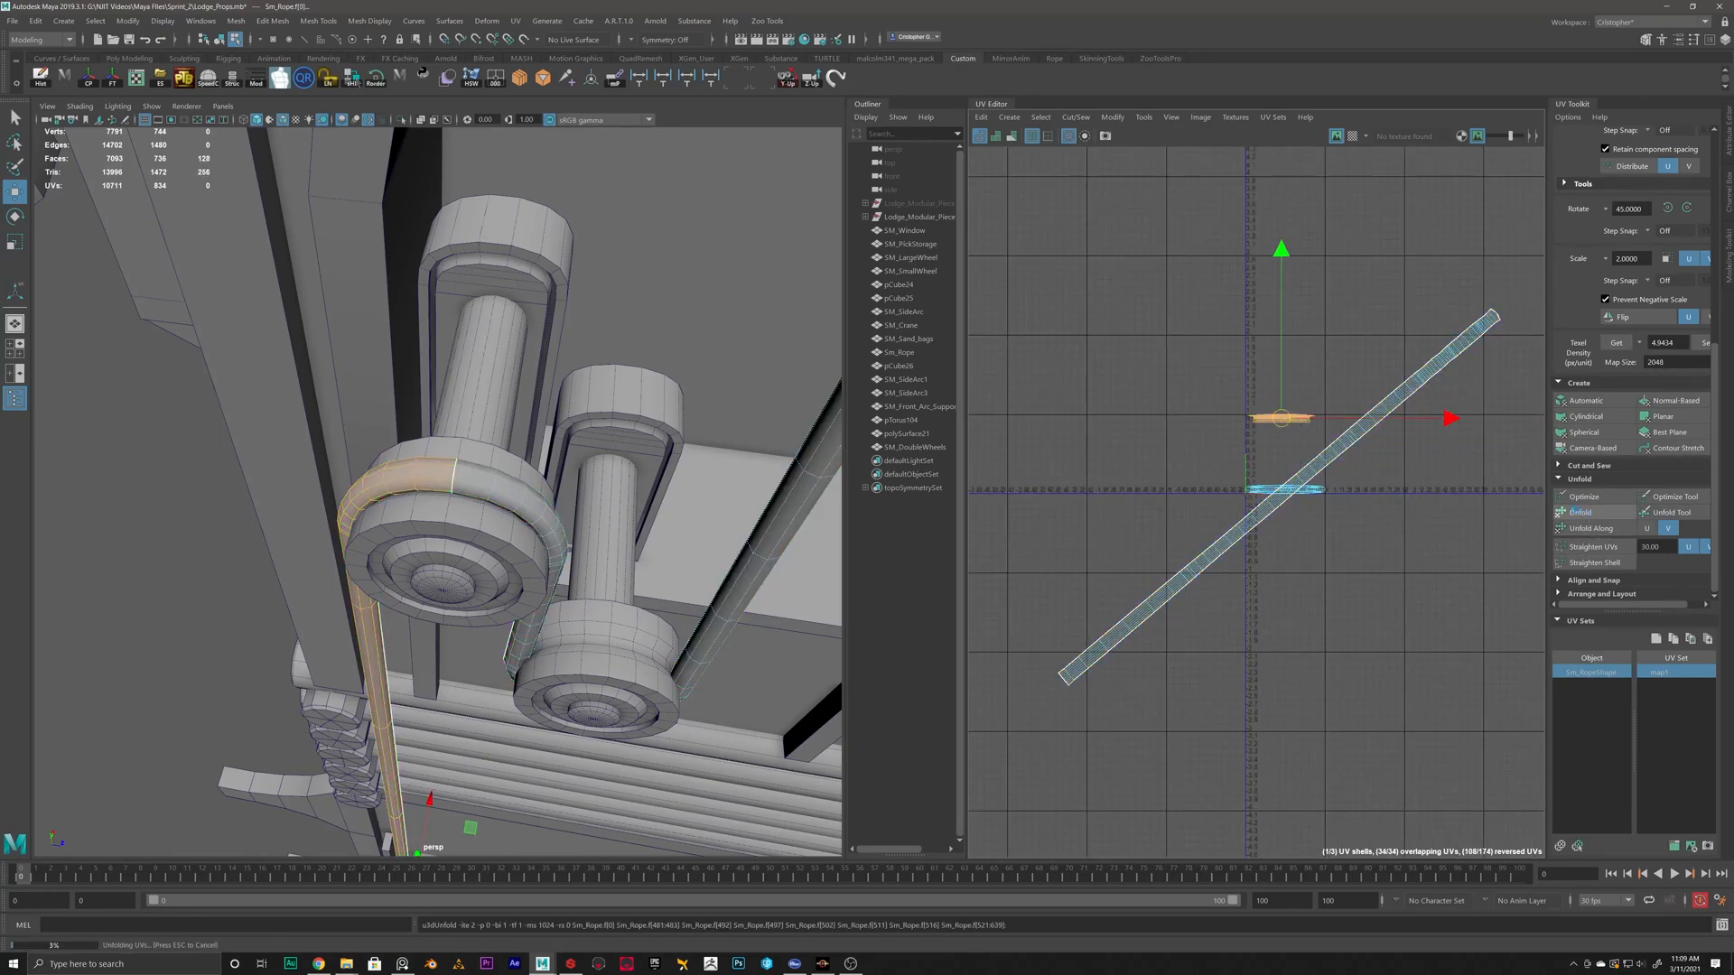
left_click(1276, 489)
scroll(1297, 505, "up", 2)
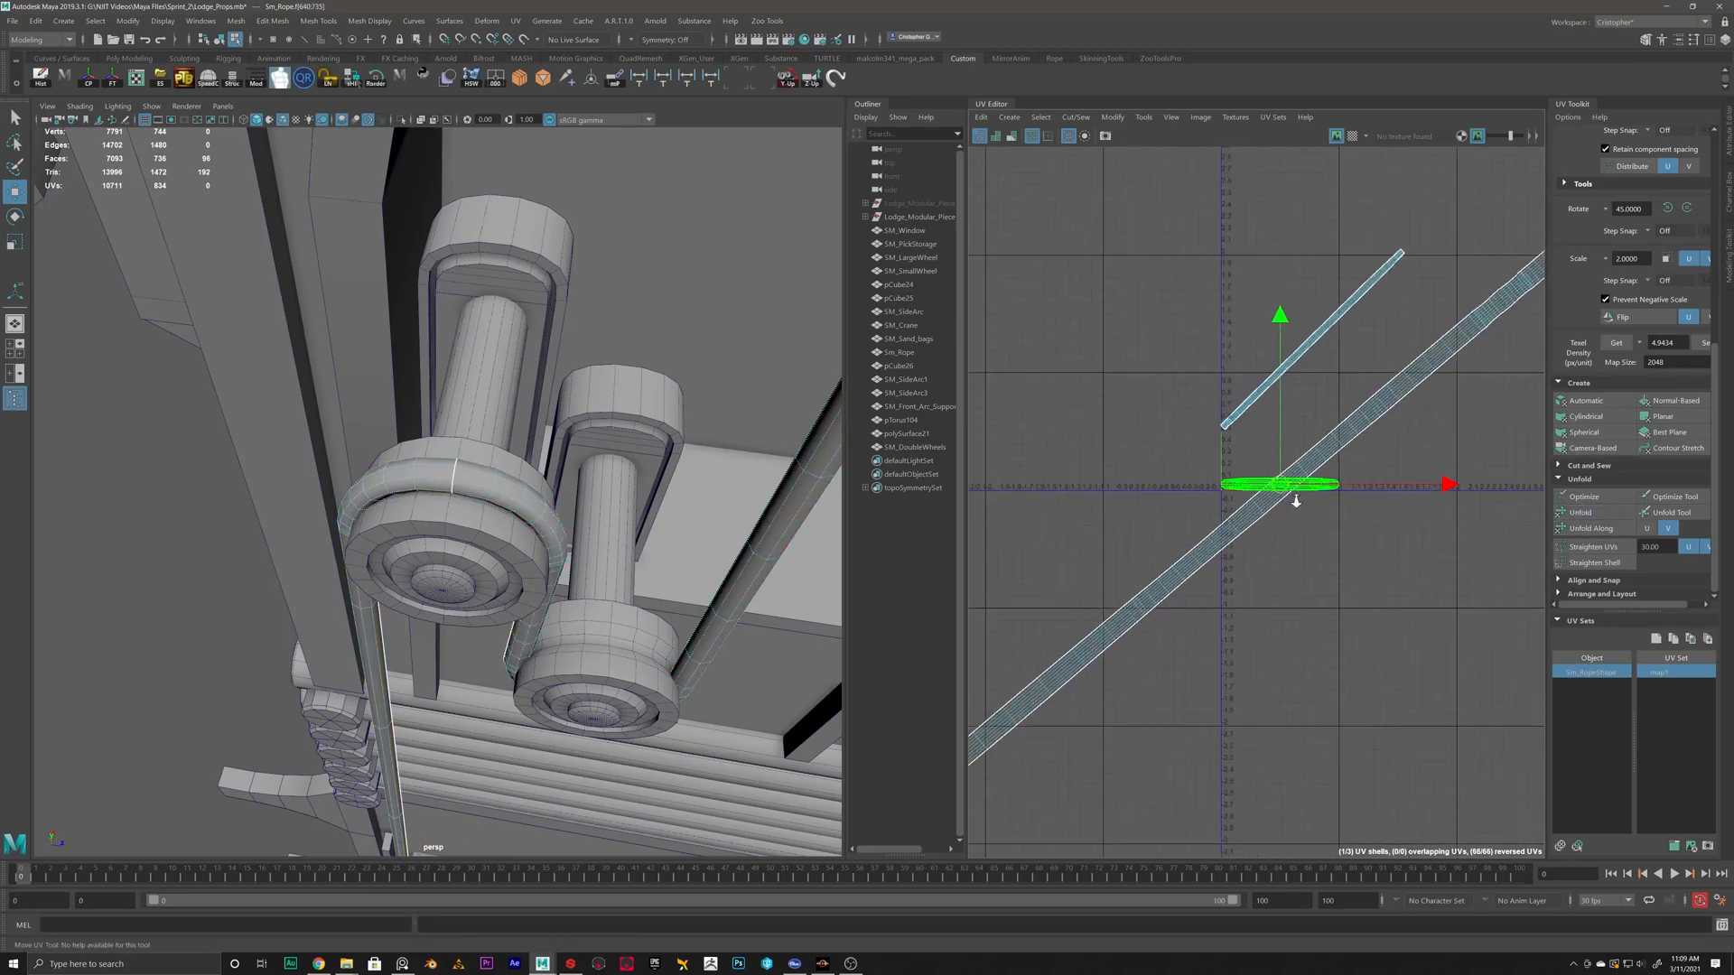
scroll(1297, 504, "up", 2)
scroll(681, 600, "down", 5)
left_click_drag(681, 599, 486, 527, "alt")
scroll(1226, 434, "down", 4)
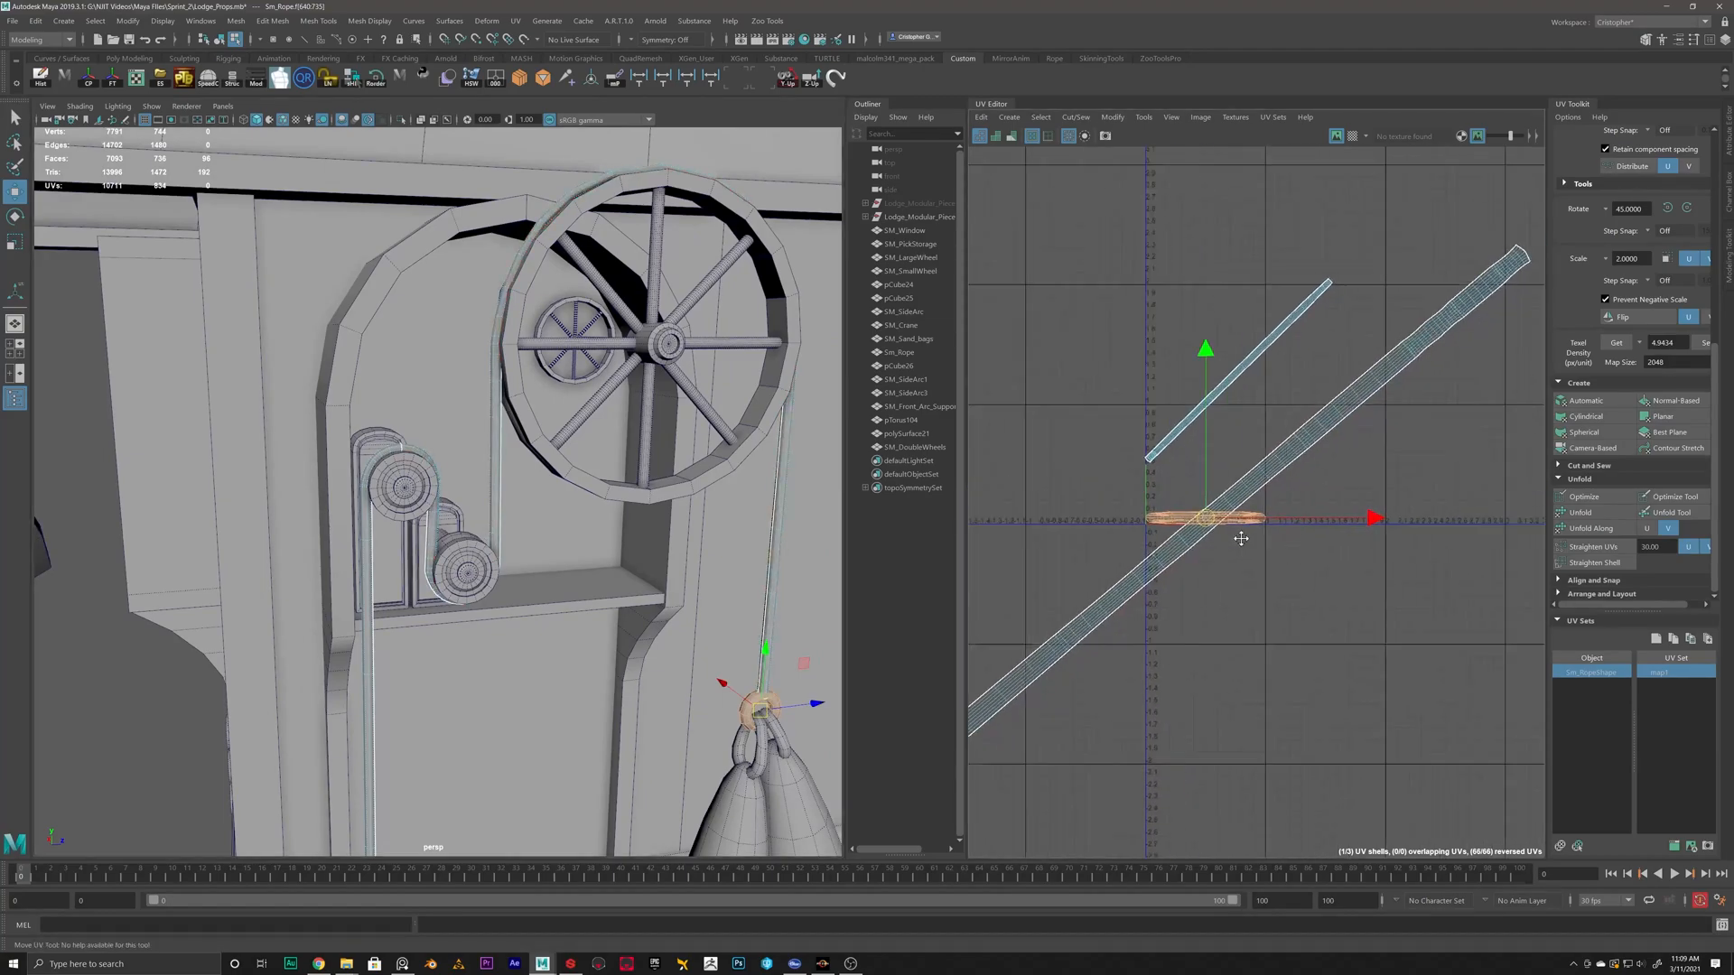
left_click(1199, 531)
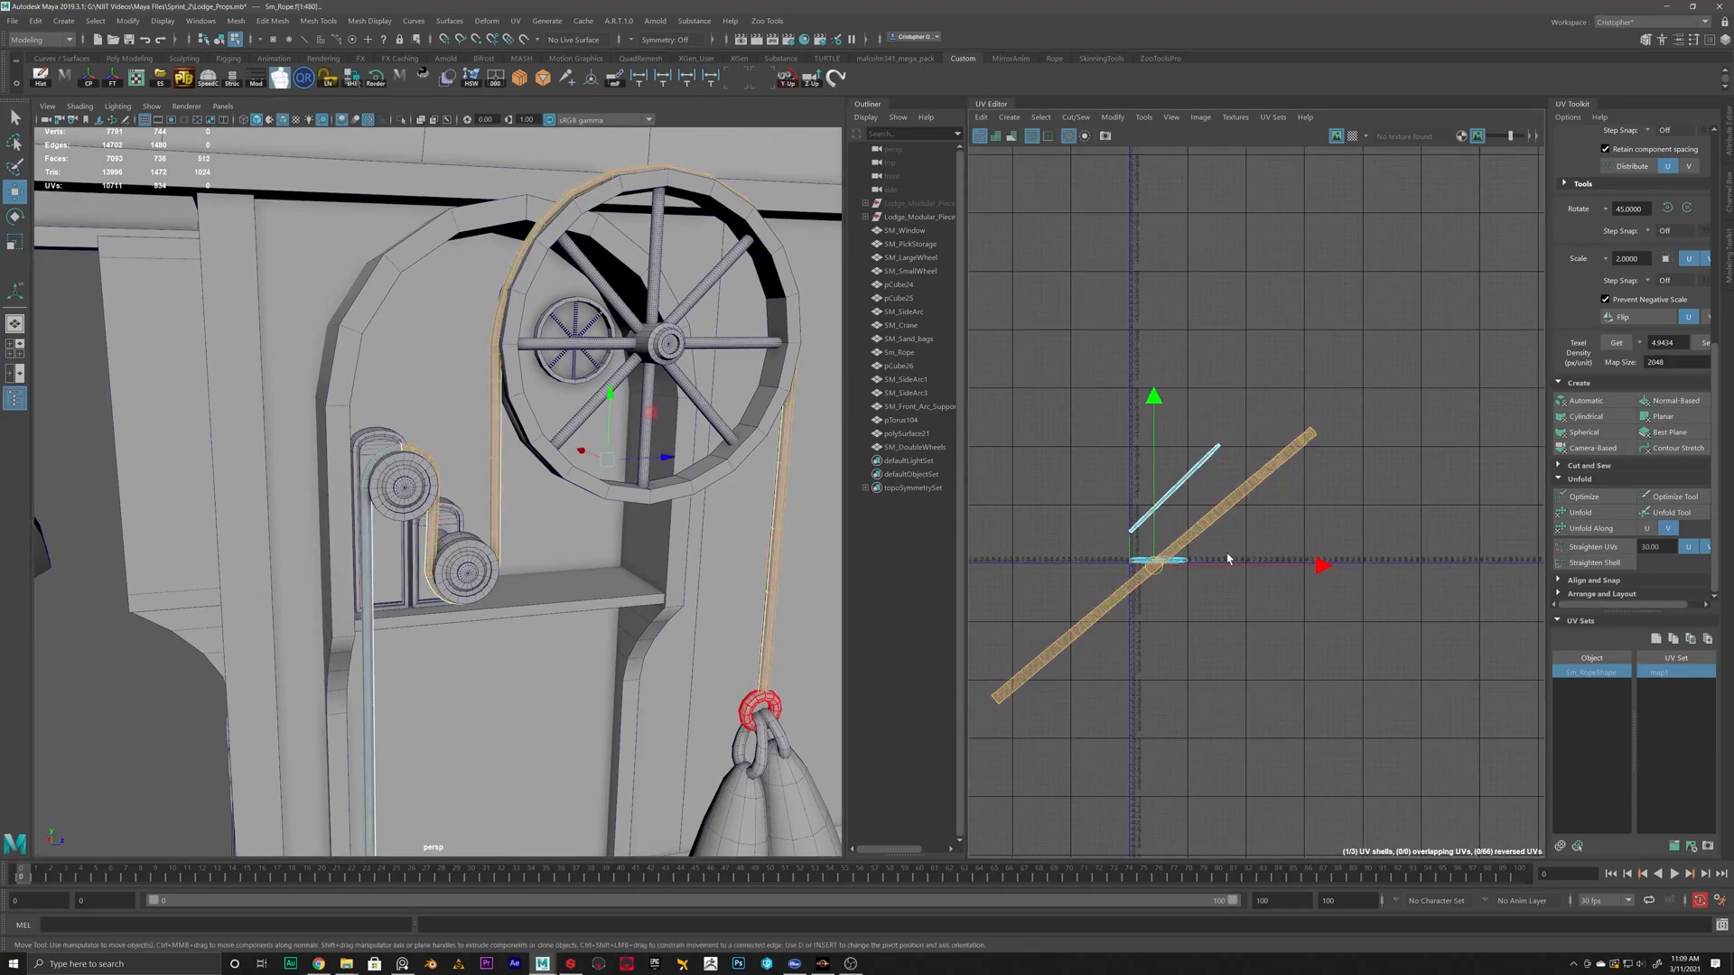
right_click_drag(777, 502, 817, 465)
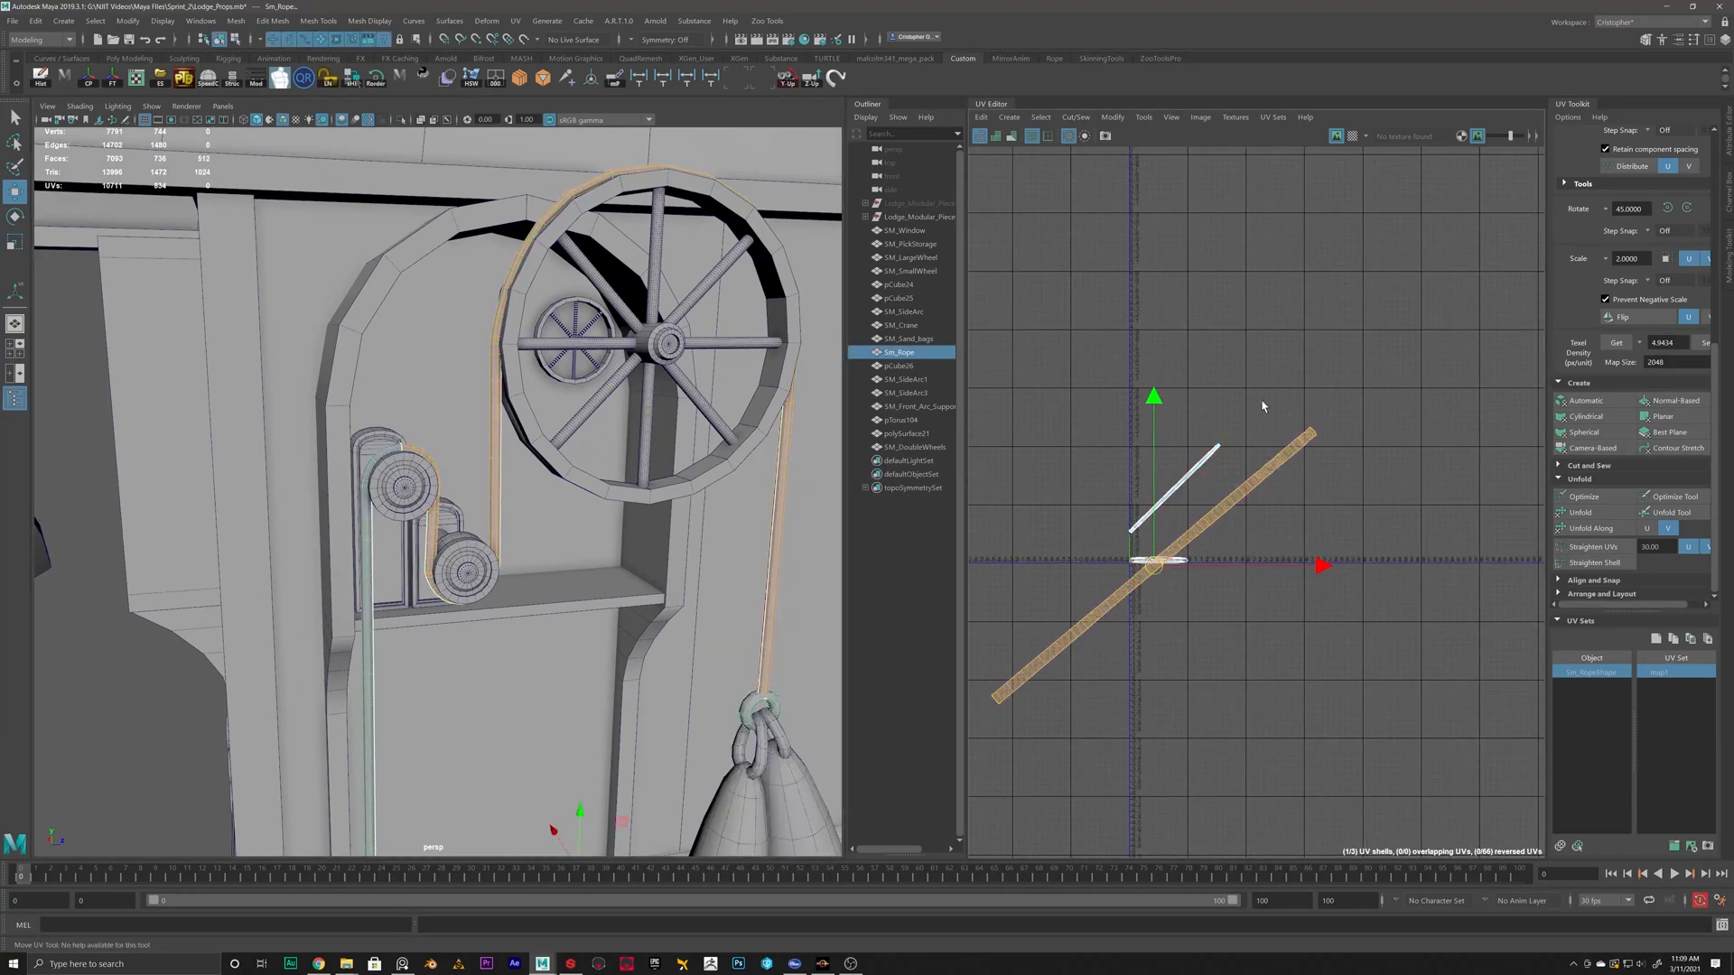
Undo the rope's unfolding, UV cut and planar projection.
key("ctrl+z")
key("ctrl+z")
key("ctrl+z")
key("ctrl+z")
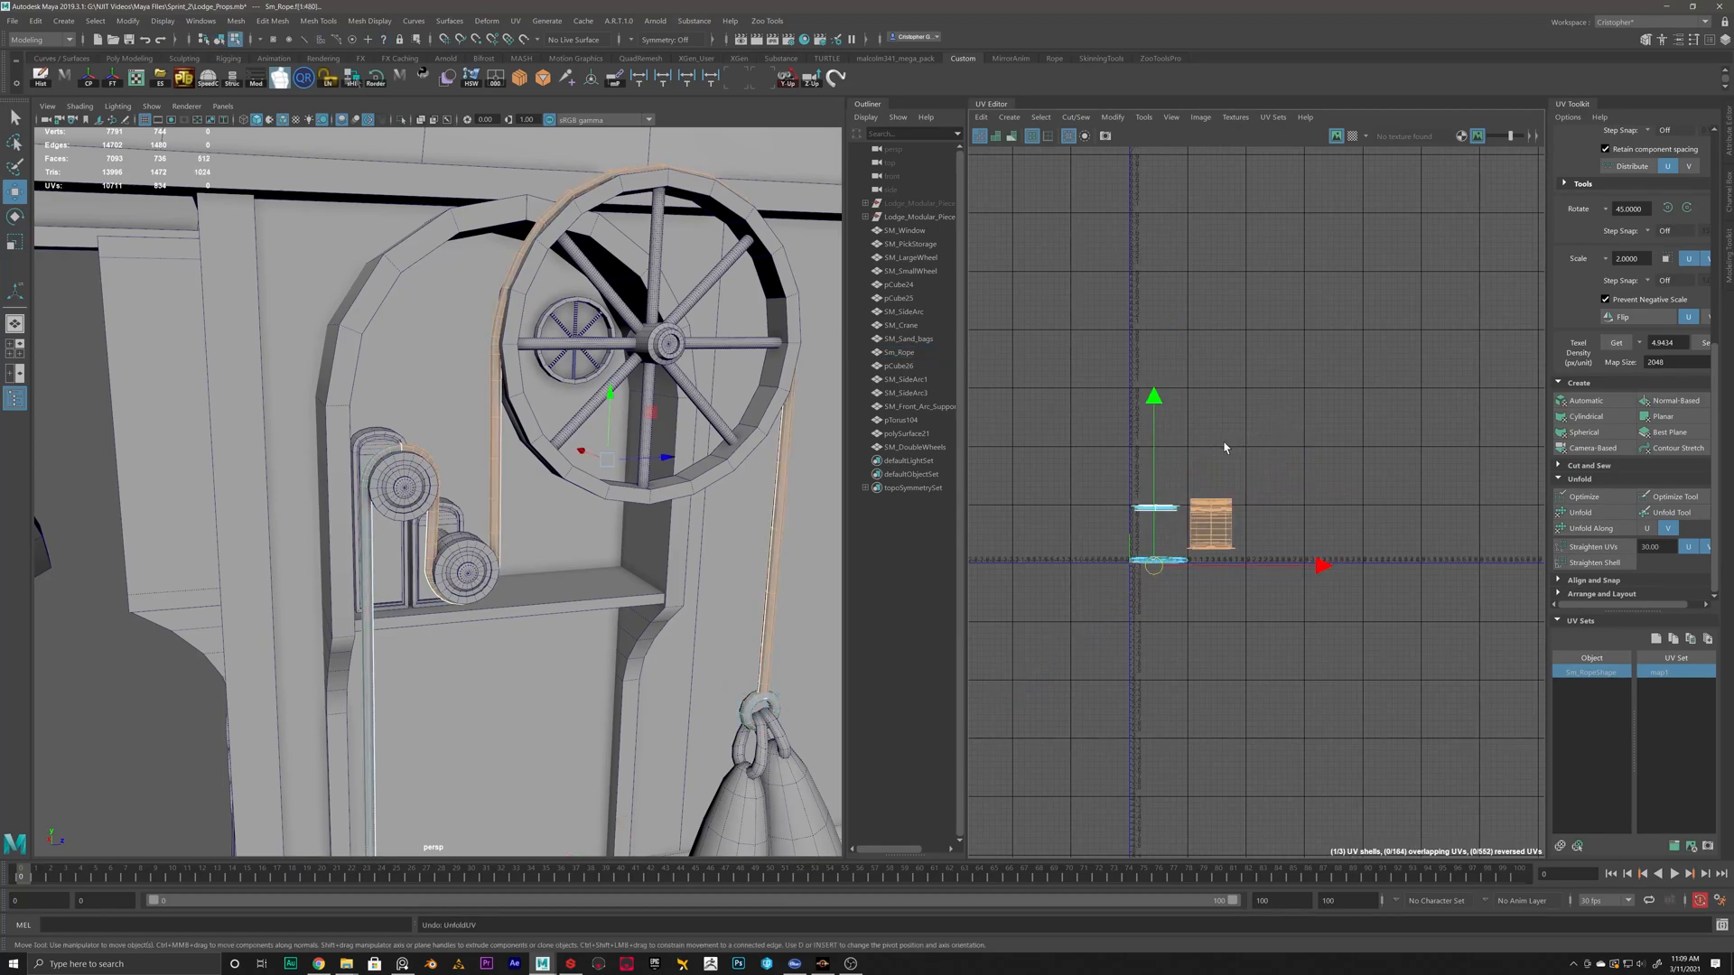
key("ctrl+z")
key("ctrl+z")
key("ctrl+z")
key("ctrl+z")
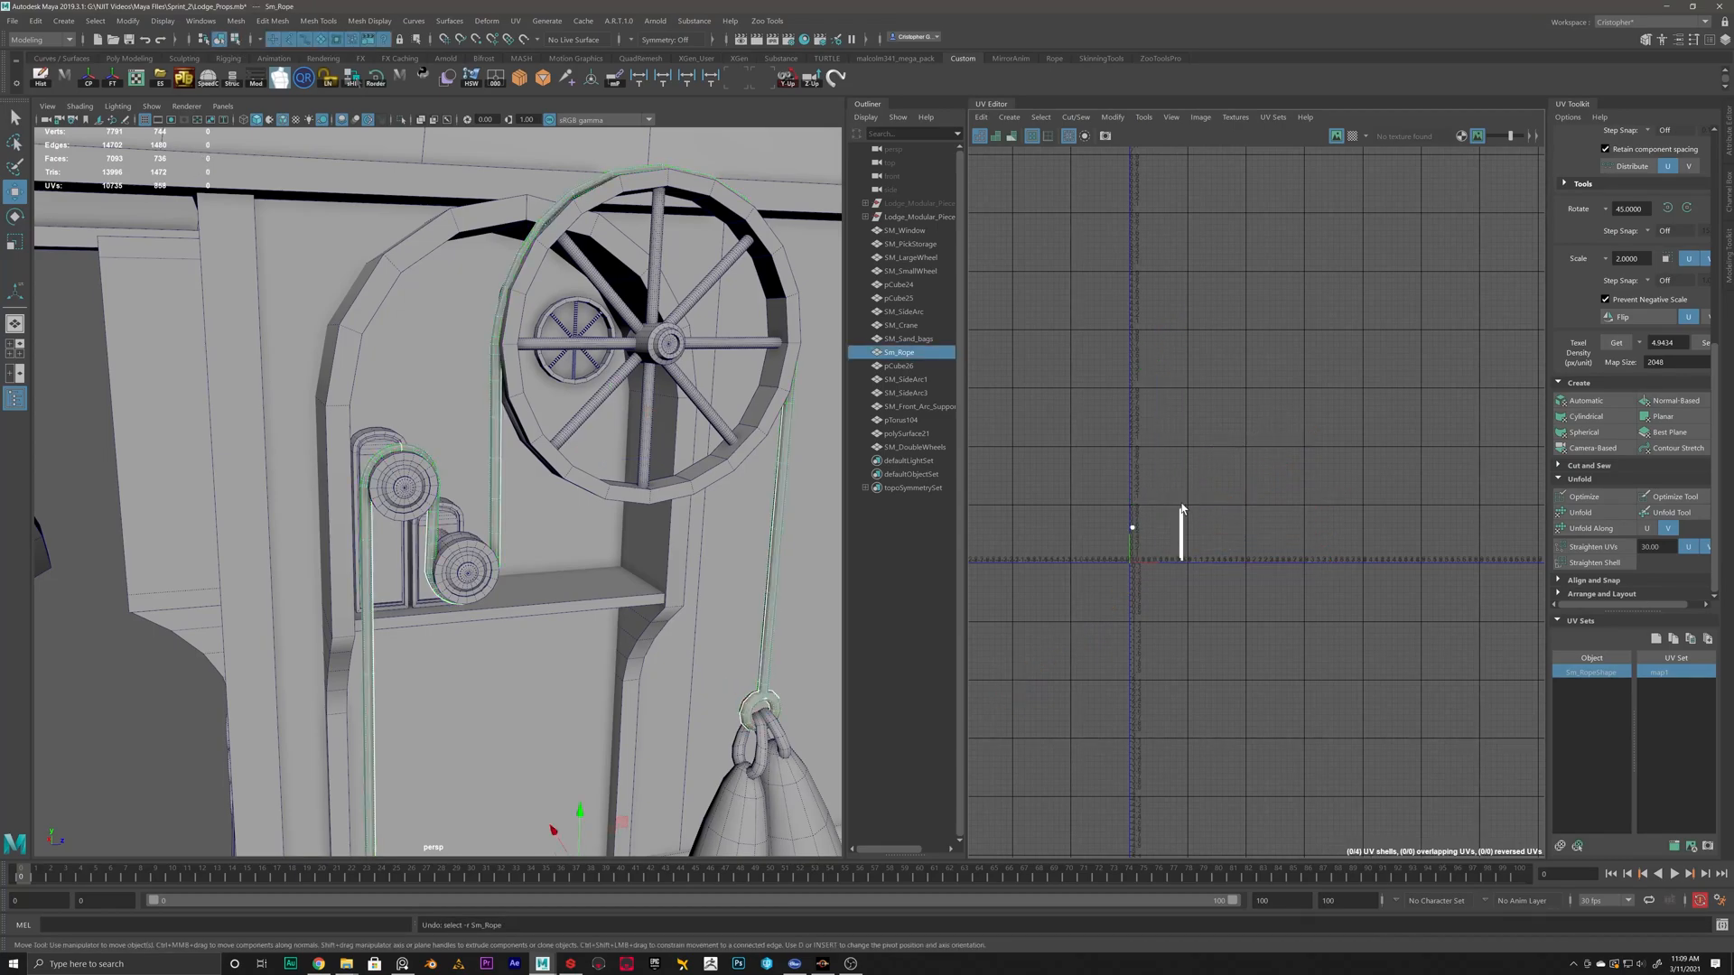
Inspect the rope's UV strips and the lower end of the rope where it meets the ring.
scroll(1192, 545, "up", 13)
middle_click_drag(1214, 497, 1484, 584, "alt")
right_click_drag(787, 636, 728, 607, "alt")
middle_click_drag(727, 606, 637, 573, "alt")
right_click_drag(638, 573, 787, 691, "alt")
middle_click_drag(788, 690, 677, 630, "alt")
left_click(711, 679)
right_click(690, 595)
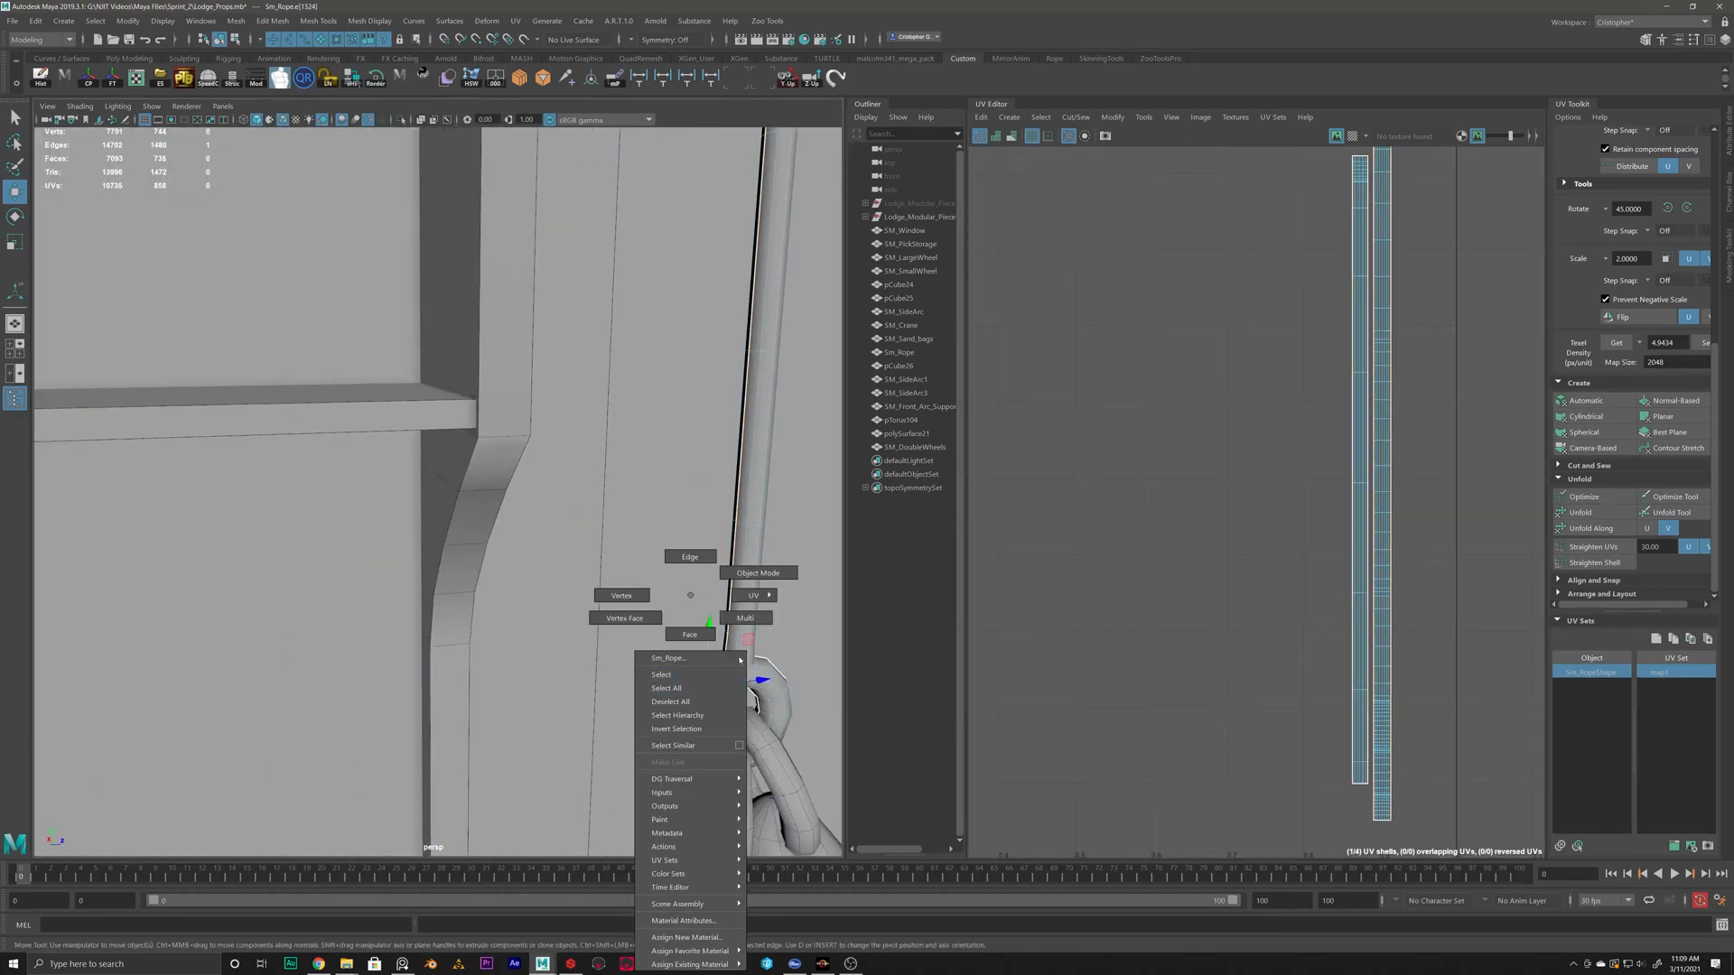
right_click_drag(743, 570, 748, 570)
Examine the ring's circular UV shell and compare it with the ring at the end of the rope.
scroll(1192, 557, "down", 6)
middle_click_drag(1087, 556, 1288, 599, "alt")
scroll(1289, 599, "up", 10)
middle_click_drag(1043, 521, 1256, 533, "alt")
scroll(1256, 532, "up", 2)
left_click_drag(708, 698, 872, 707, "alt")
middle_click_drag(287, 609, 491, 607, "alt")
left_click_drag(334, 591, 839, 596, "alt")
middle_click_drag(890, 577, 309, 561, "alt")
scroll(794, 683, "down", 2)
middle_click_drag(794, 683, 570, 621, "alt")
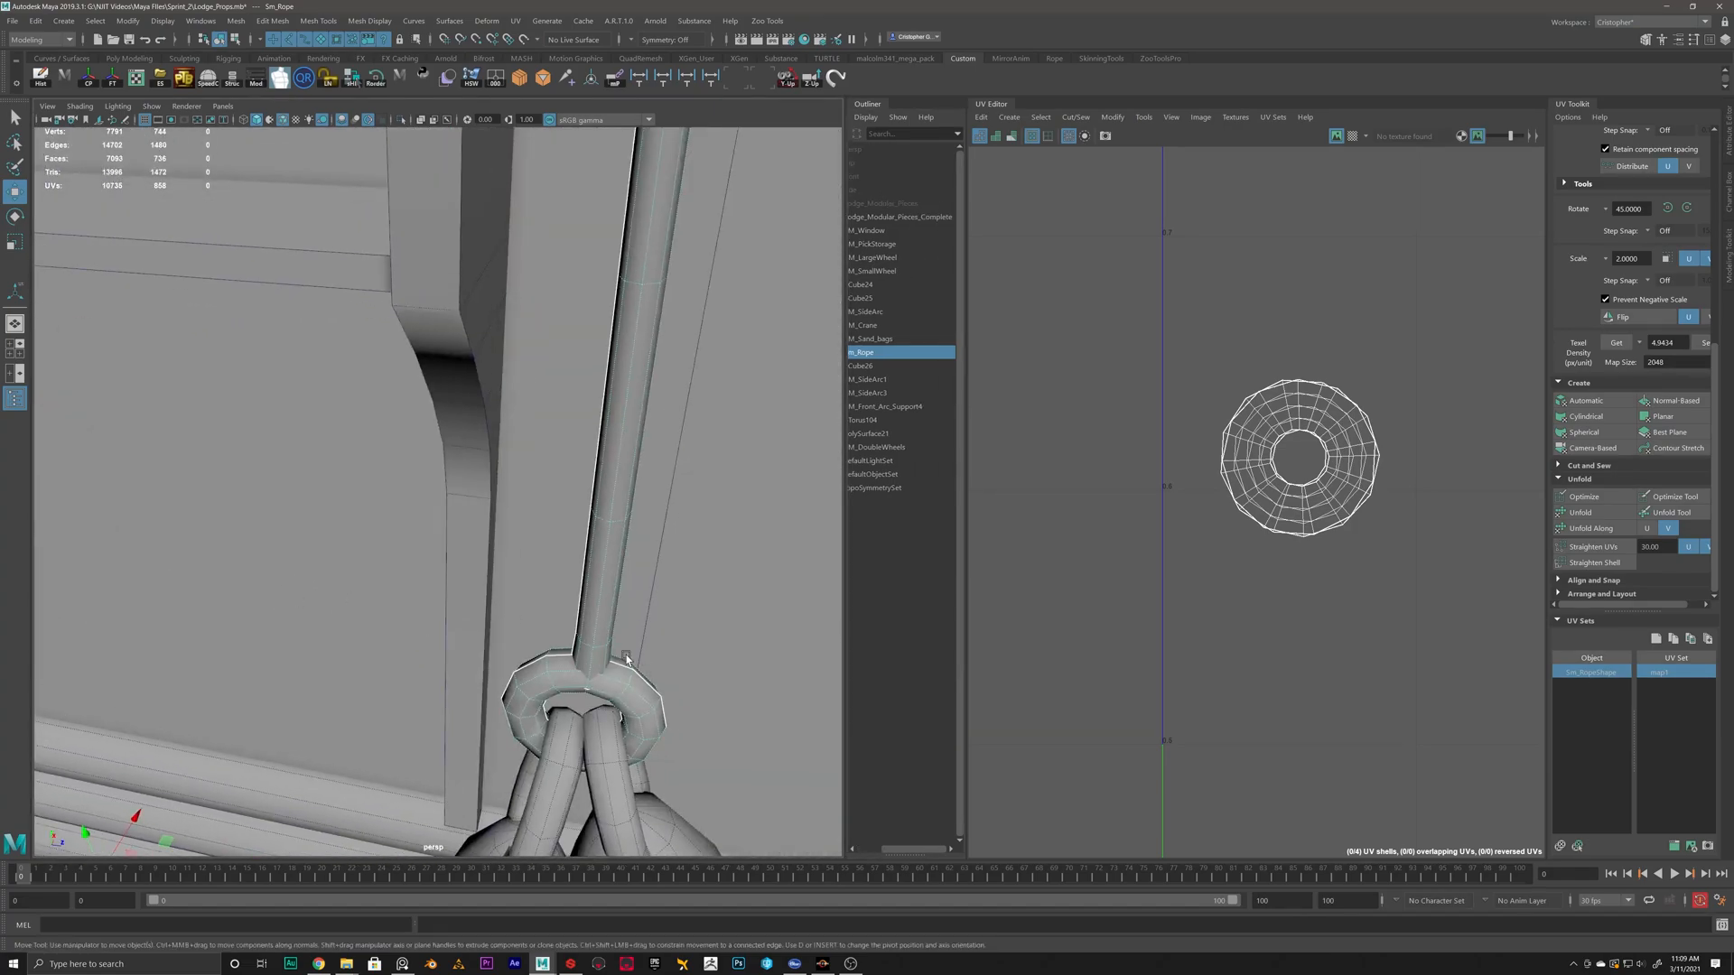
Select the two sand bags hanging from the rope and bring their whole UV layout into view.
scroll(1167, 536, "down", 4)
left_click_drag(717, 537, 580, 510, "alt")
middle_click_drag(700, 455, 669, 592, "alt")
middle_click_drag(631, 694, 529, 578, "alt")
scroll(529, 578, "up", 3)
left_click(529, 578)
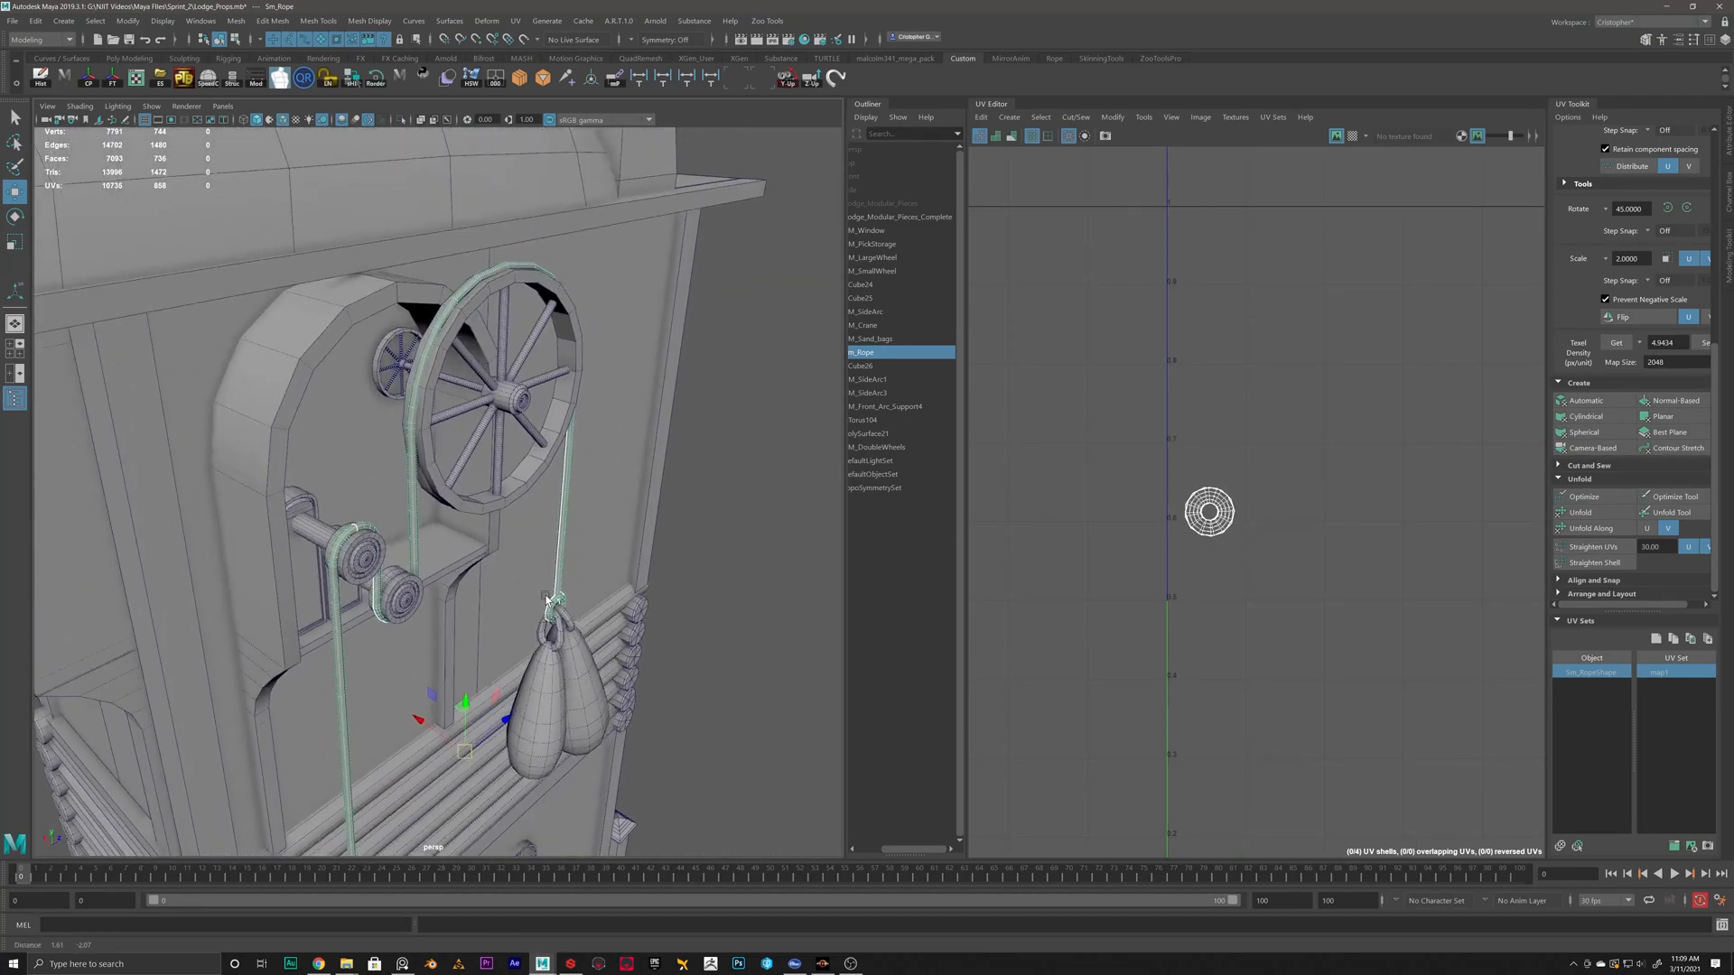
left_click_drag(555, 557, 470, 533, "alt")
middle_click_drag(551, 632, 506, 506, "alt")
scroll(505, 506, "up", 3)
left_click_drag(506, 505, 617, 541, "alt")
scroll(618, 541, "up", 3)
middle_click_drag(677, 535, 544, 486, "alt")
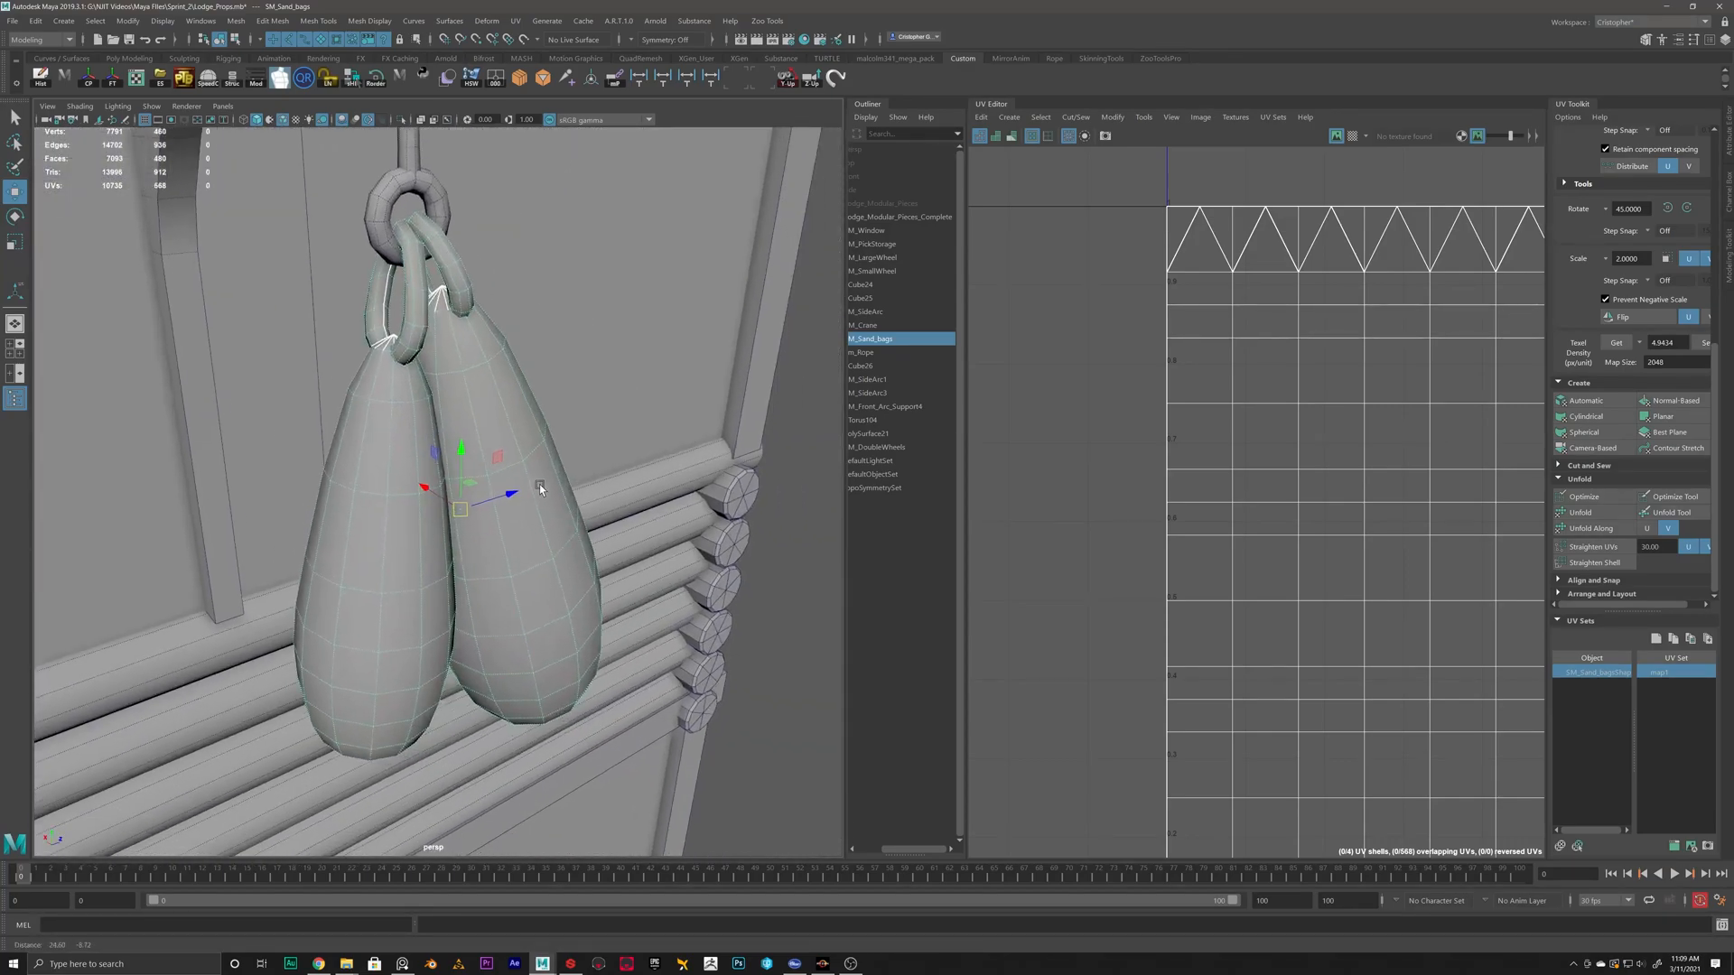
scroll(544, 486, "up", 3)
scroll(1136, 494, "down", 5)
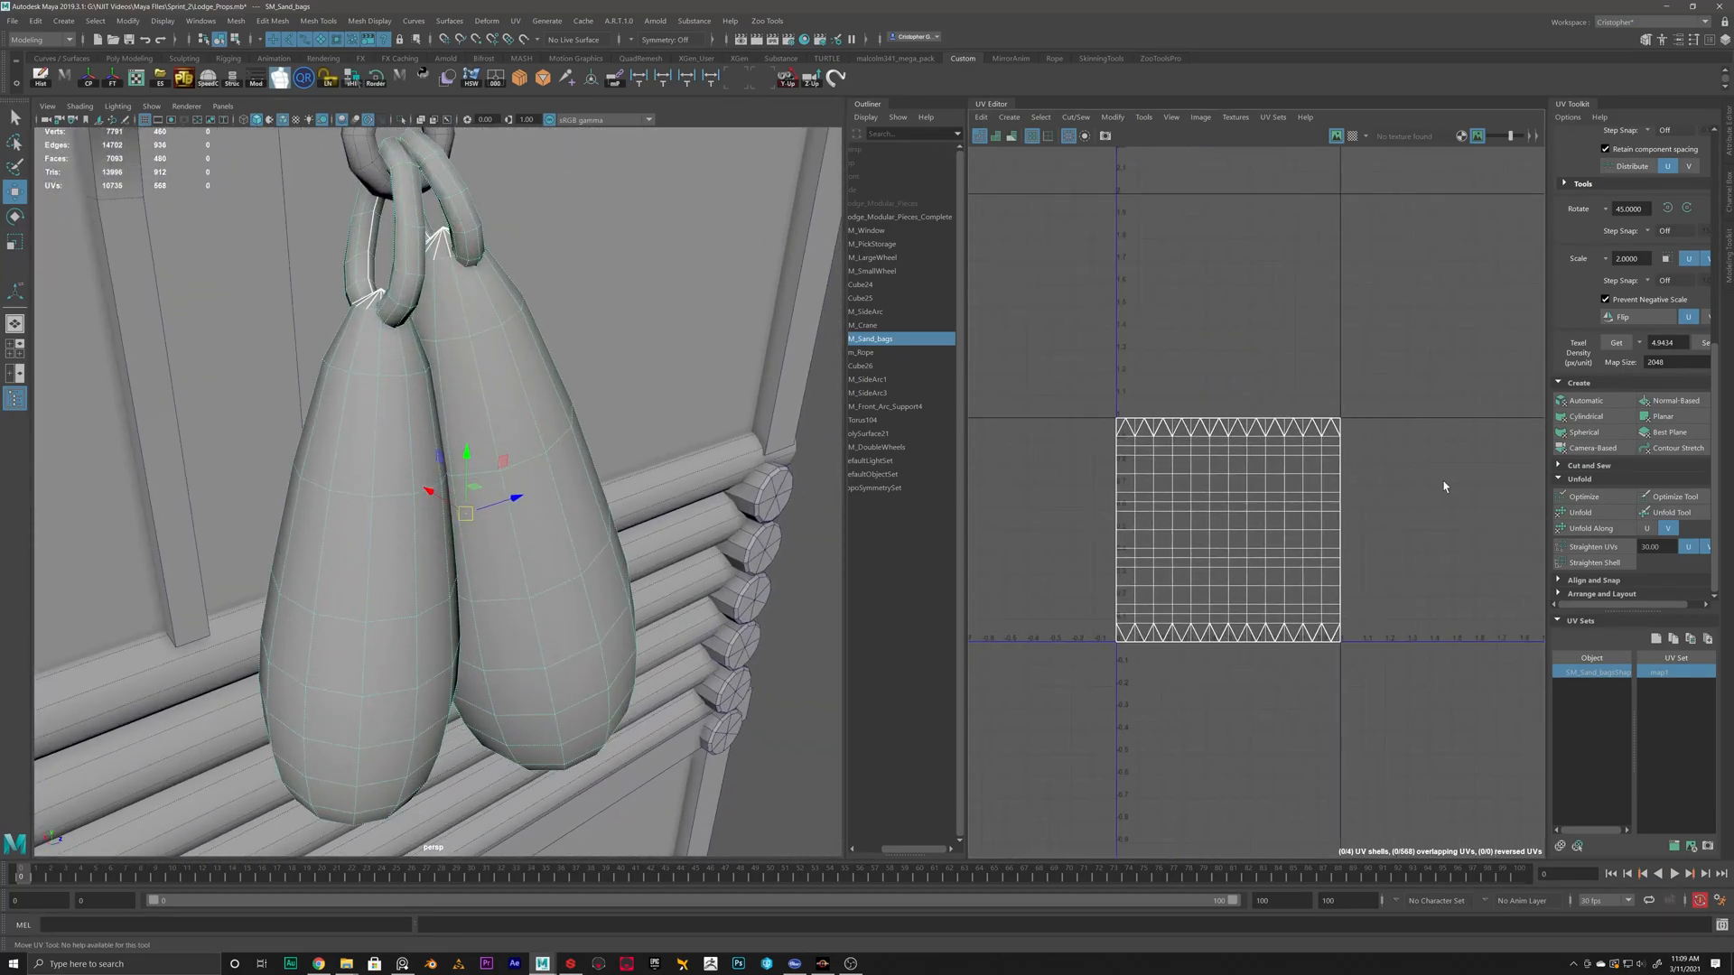
Apply a planar UV projection to the sand bags from the X axis, fitted to the bounding box.
left_click(1675, 421)
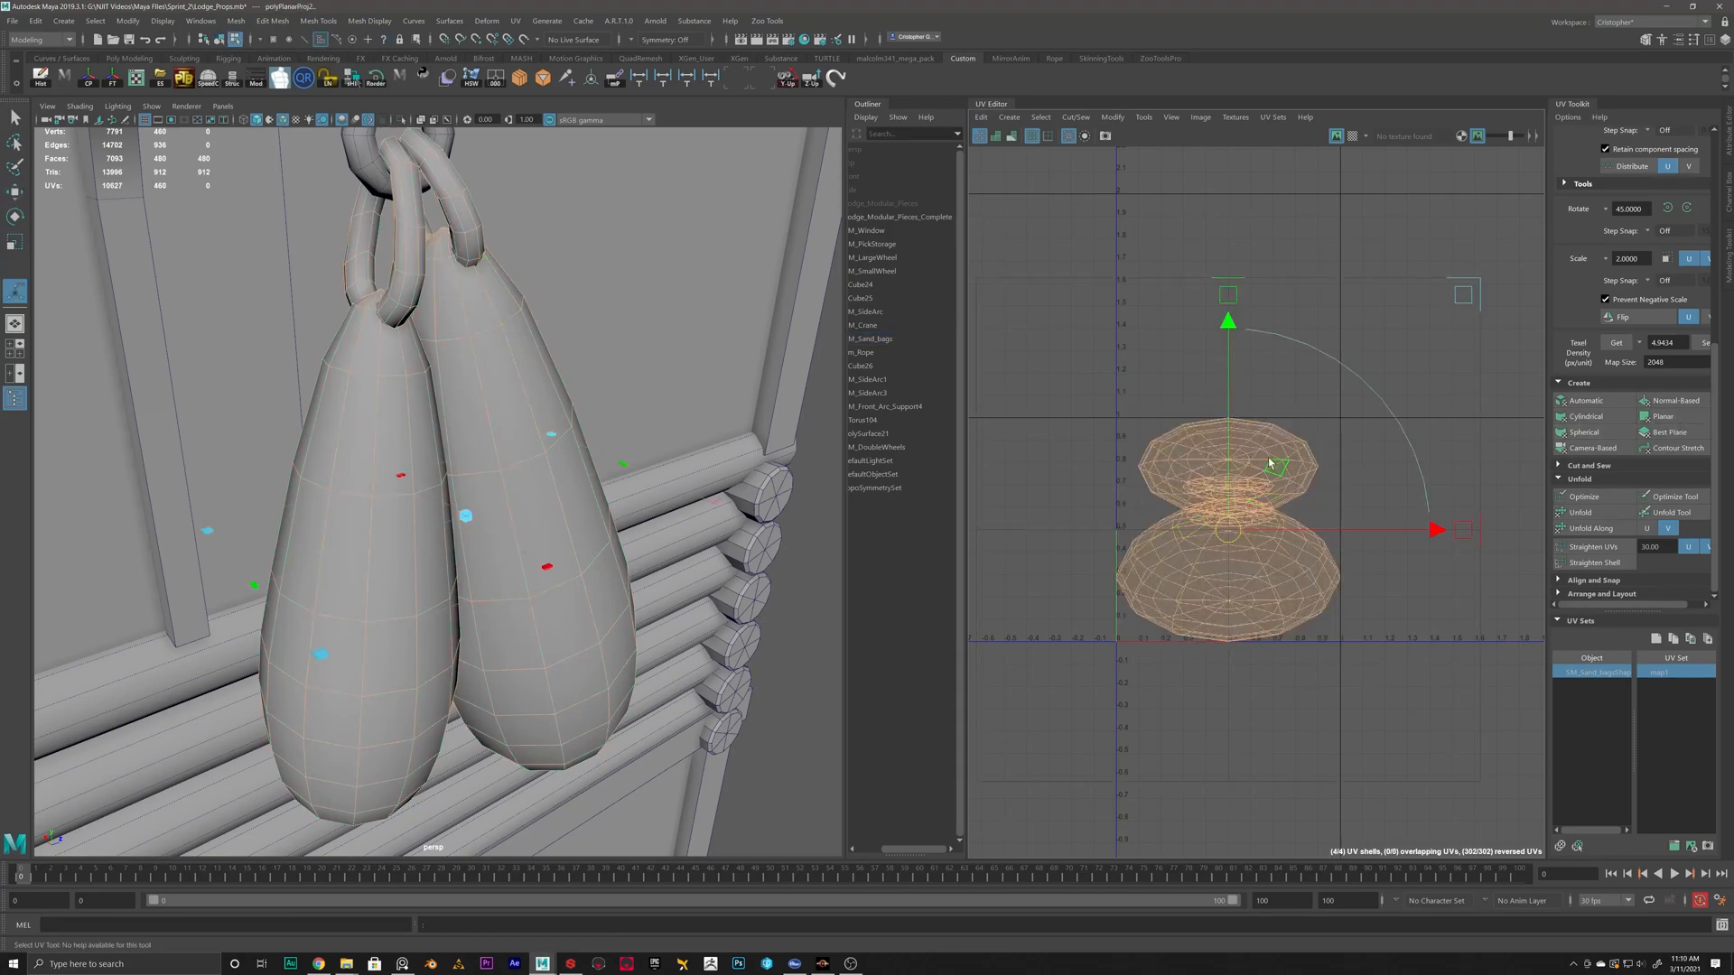
left_click(1666, 417, "shift")
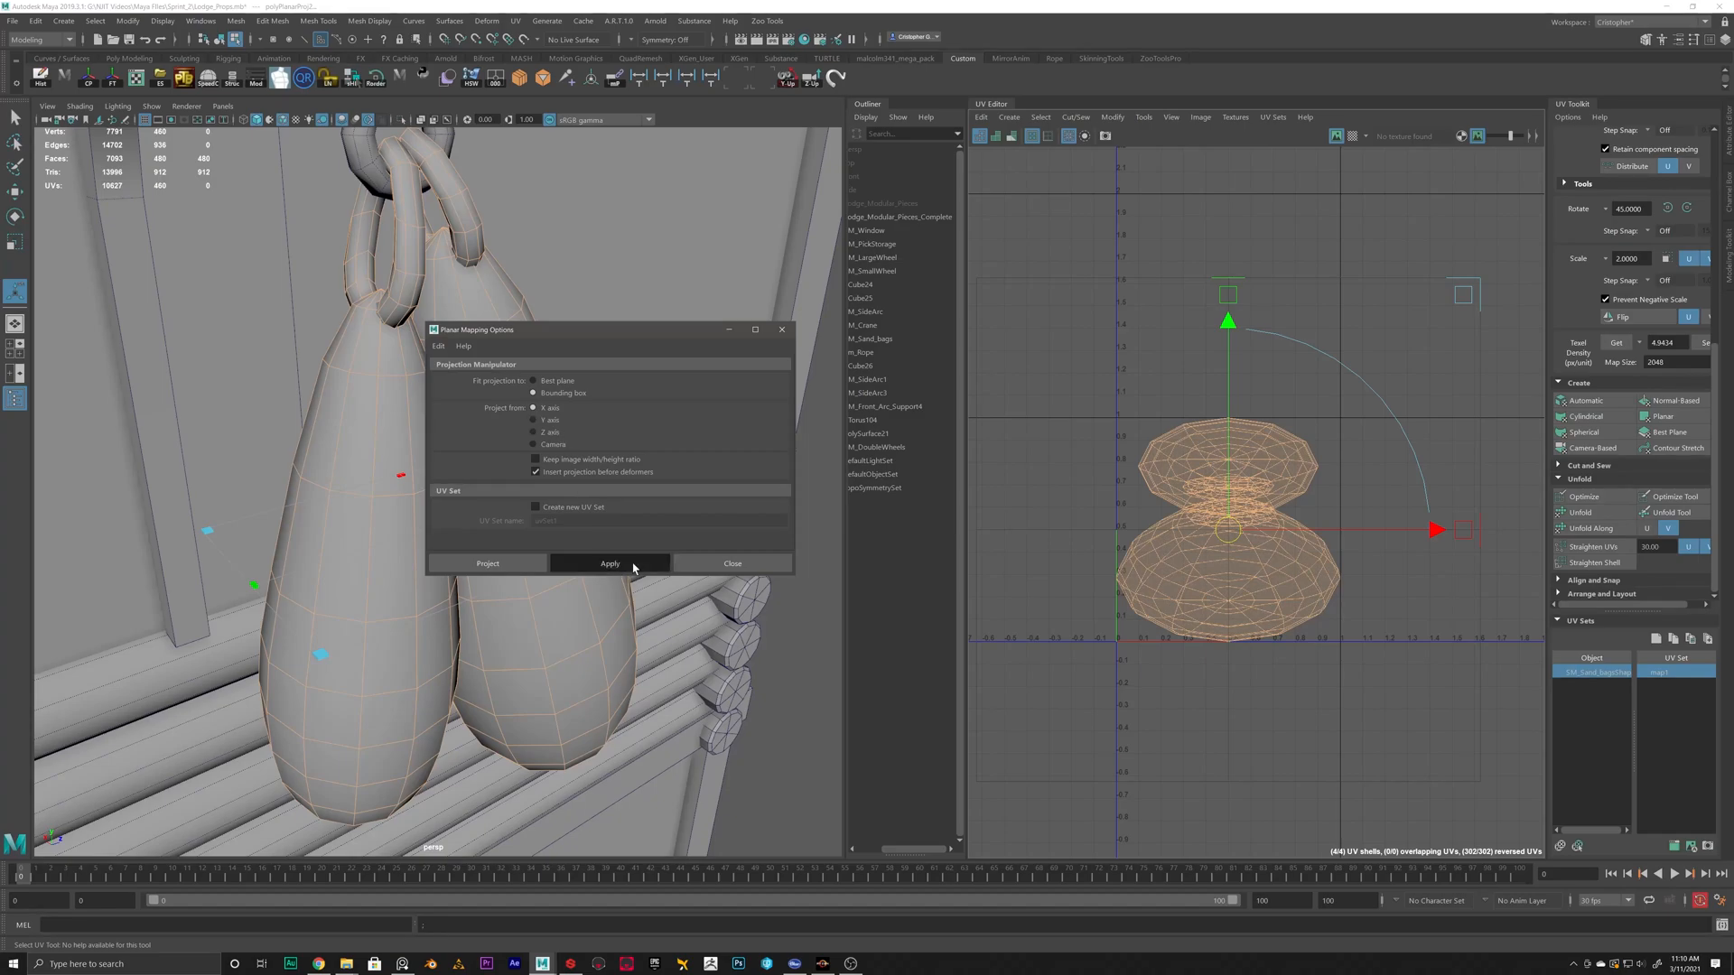
left_click(632, 564)
left_click(739, 560)
Select all faces of one of the two sand bags and isolate them in the viewport.
left_click_drag(303, 383, 451, 362, "alt")
right_click_drag(451, 361, 506, 374, "alt")
left_click_drag(452, 397, 488, 388, "alt")
right_click_drag(488, 390, 488, 419)
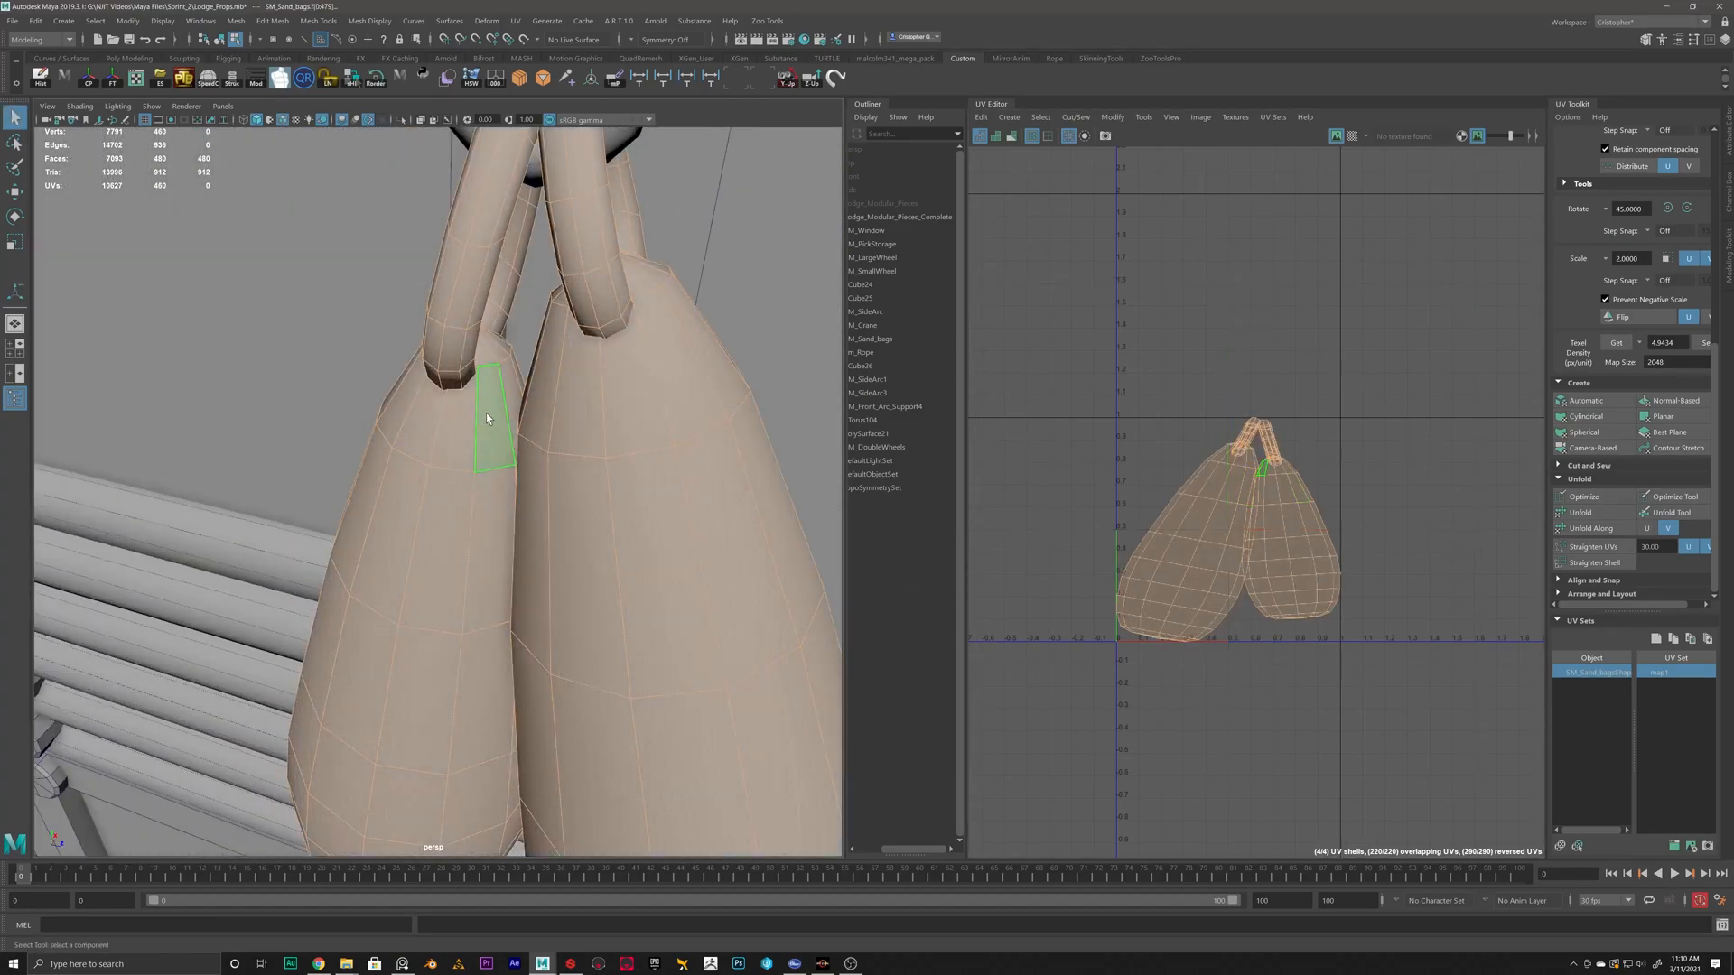
double_click(486, 418)
left_click(401, 120)
Cut a UV seam down one side of the isolated sand bag, from its tip to the centre of its base.
mouse_move(502, 369)
left_mouse_down("alt")
mouse_move(546, 403)
mouse_move(489, 386)
mouse_move(493, 344)
left_mouse_up("alt")
right_click(494, 343)
right_click_drag(493, 343, 493, 303)
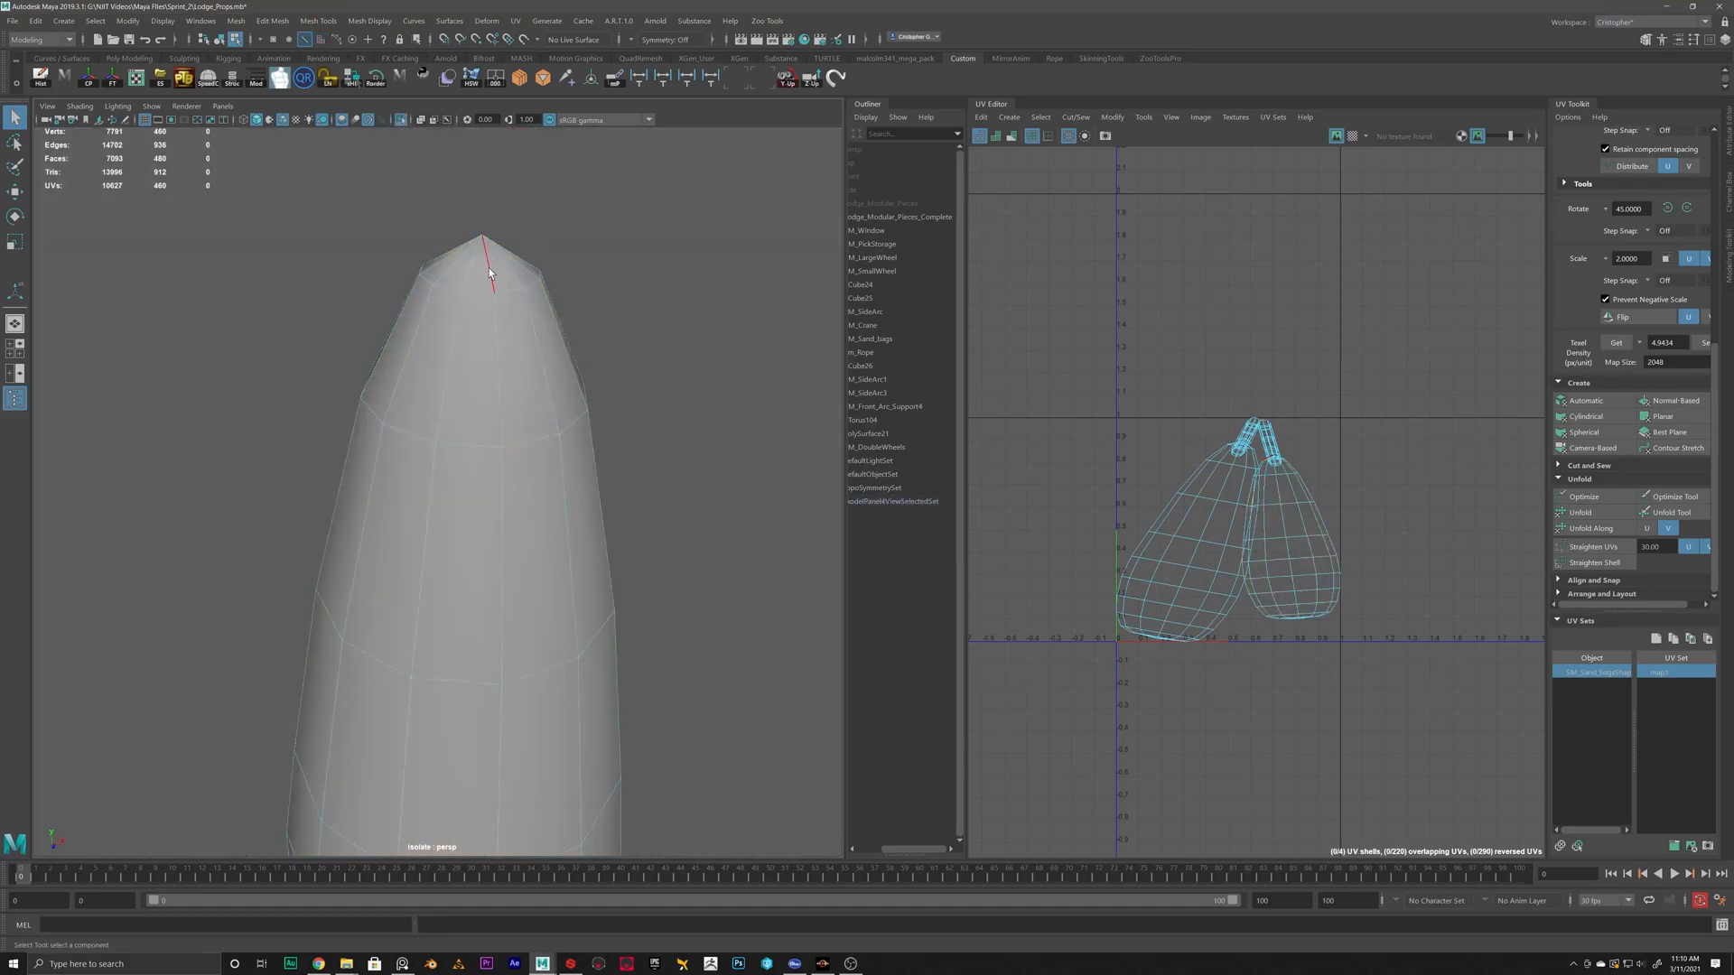
scroll(518, 540, "down", 5)
left_click_drag(503, 701, 495, 614, "alt")
middle_click_drag(461, 704, 437, 430, "alt")
left_click_drag(457, 650, 469, 527, "alt")
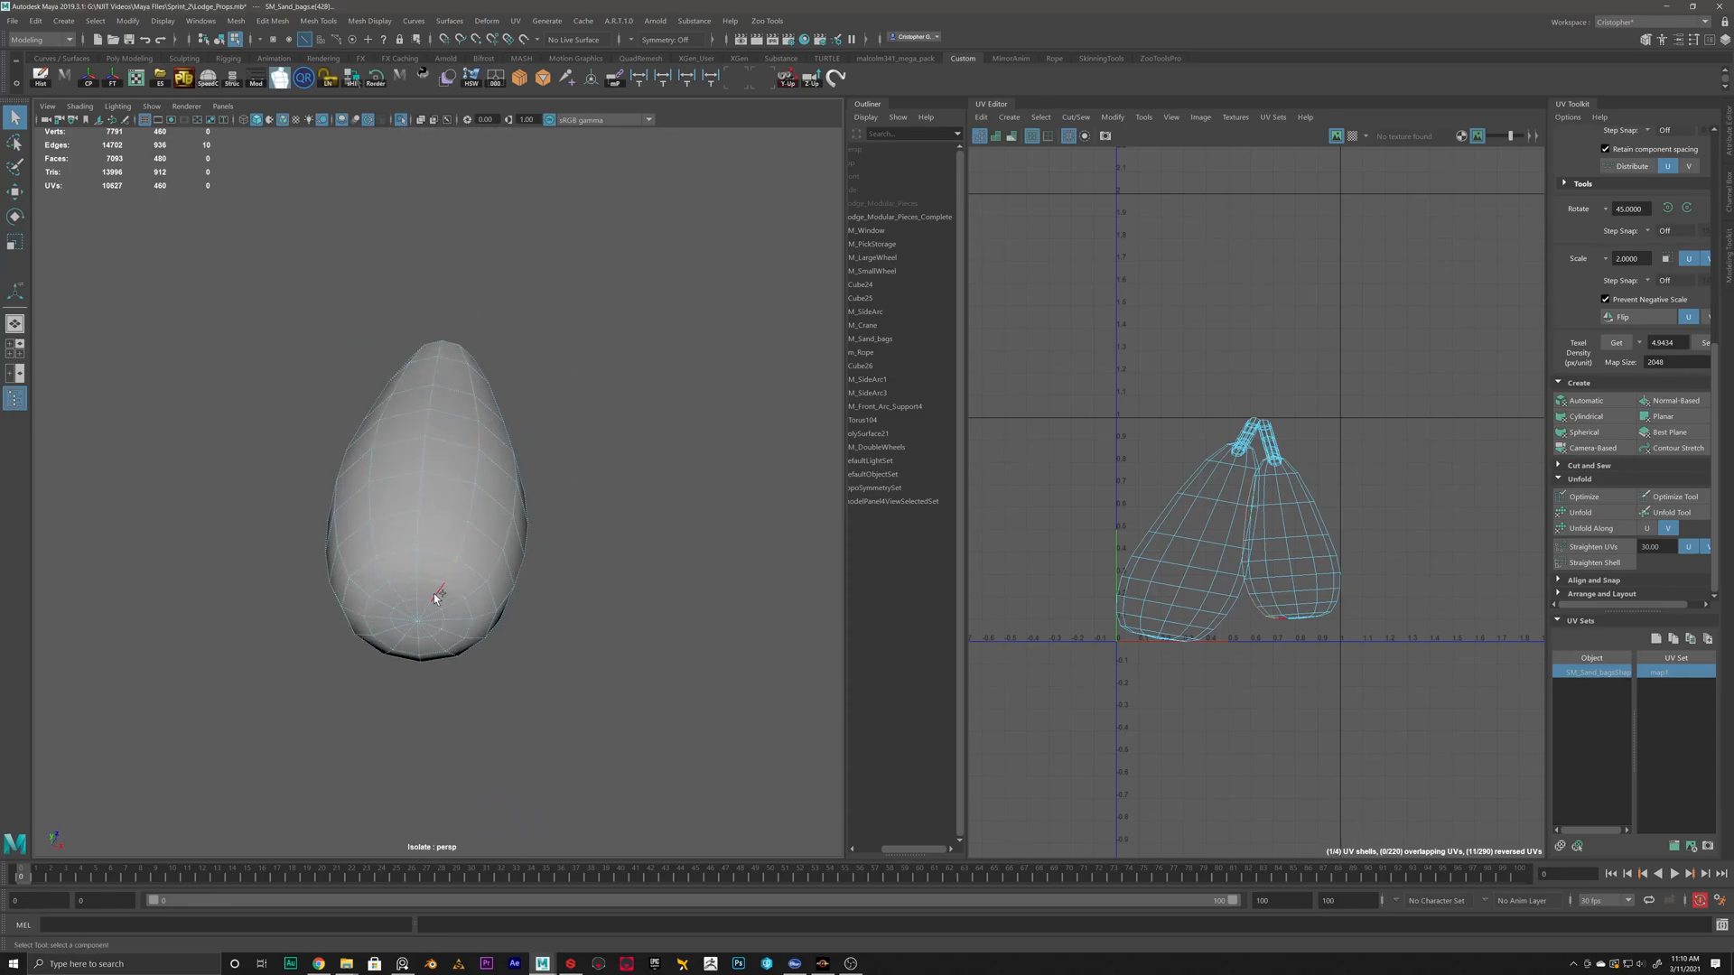
right_click(1308, 296, "shift")
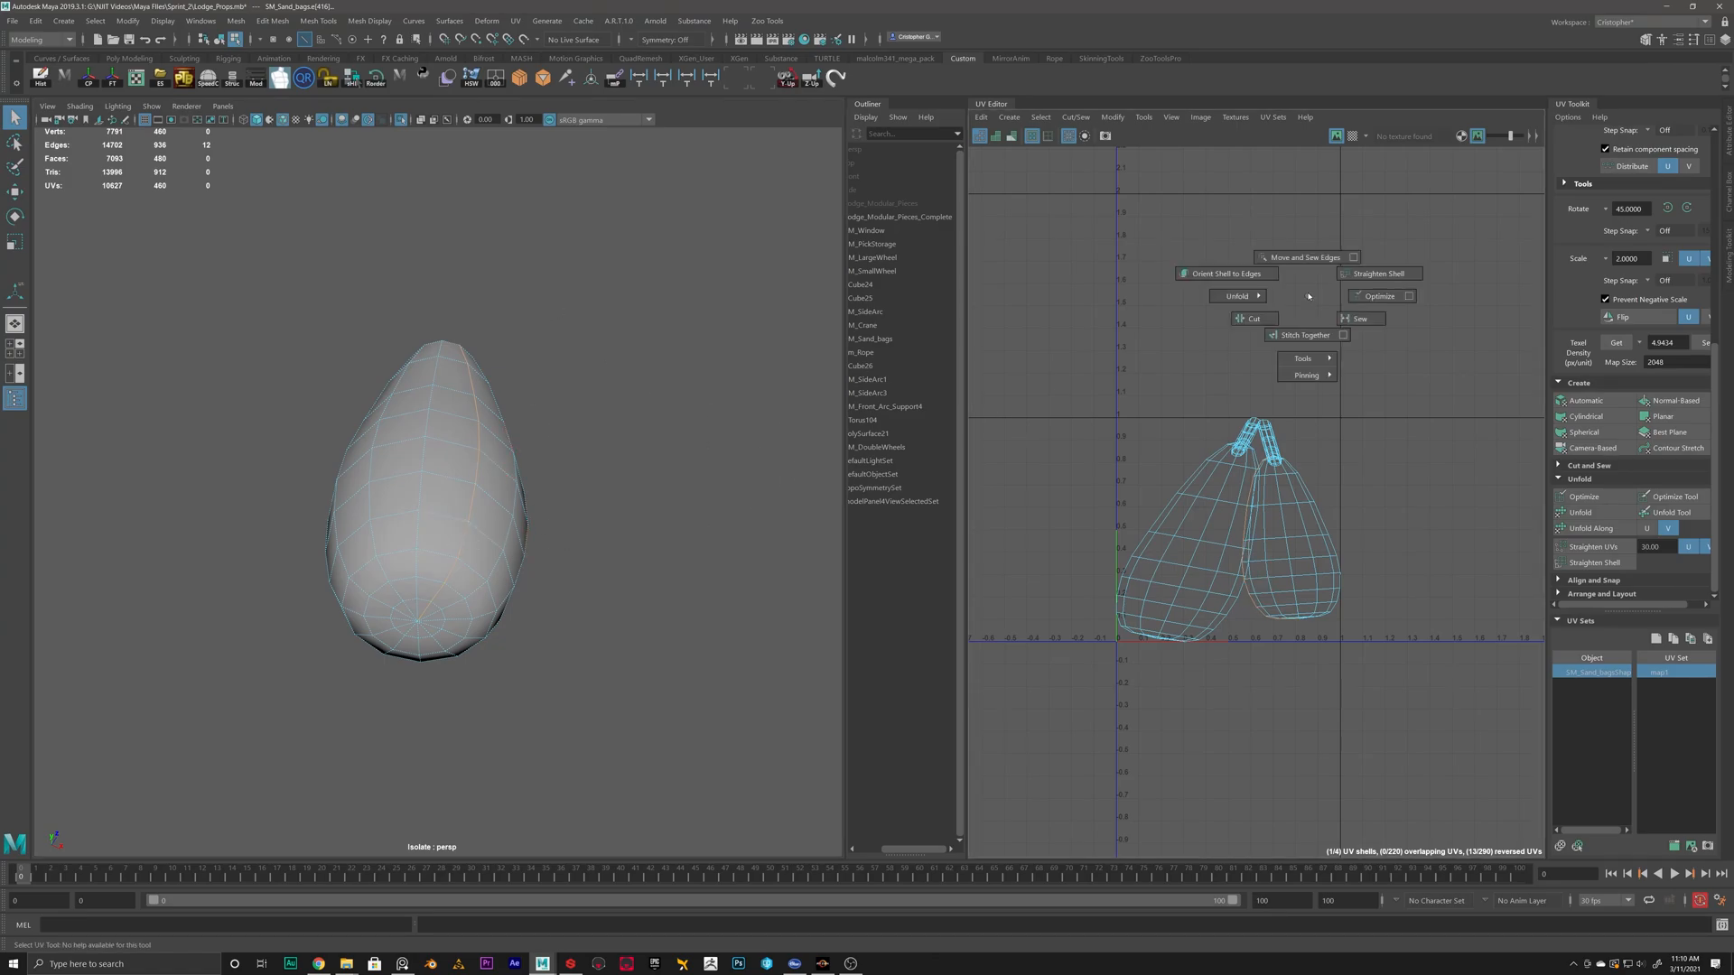
right_click_drag(1277, 318, 1271, 320, "shift")
Unfold the cut sand bag's UV shell and move it clear of the other shells.
right_click_drag(1285, 538, 1238, 518)
left_click(1288, 531)
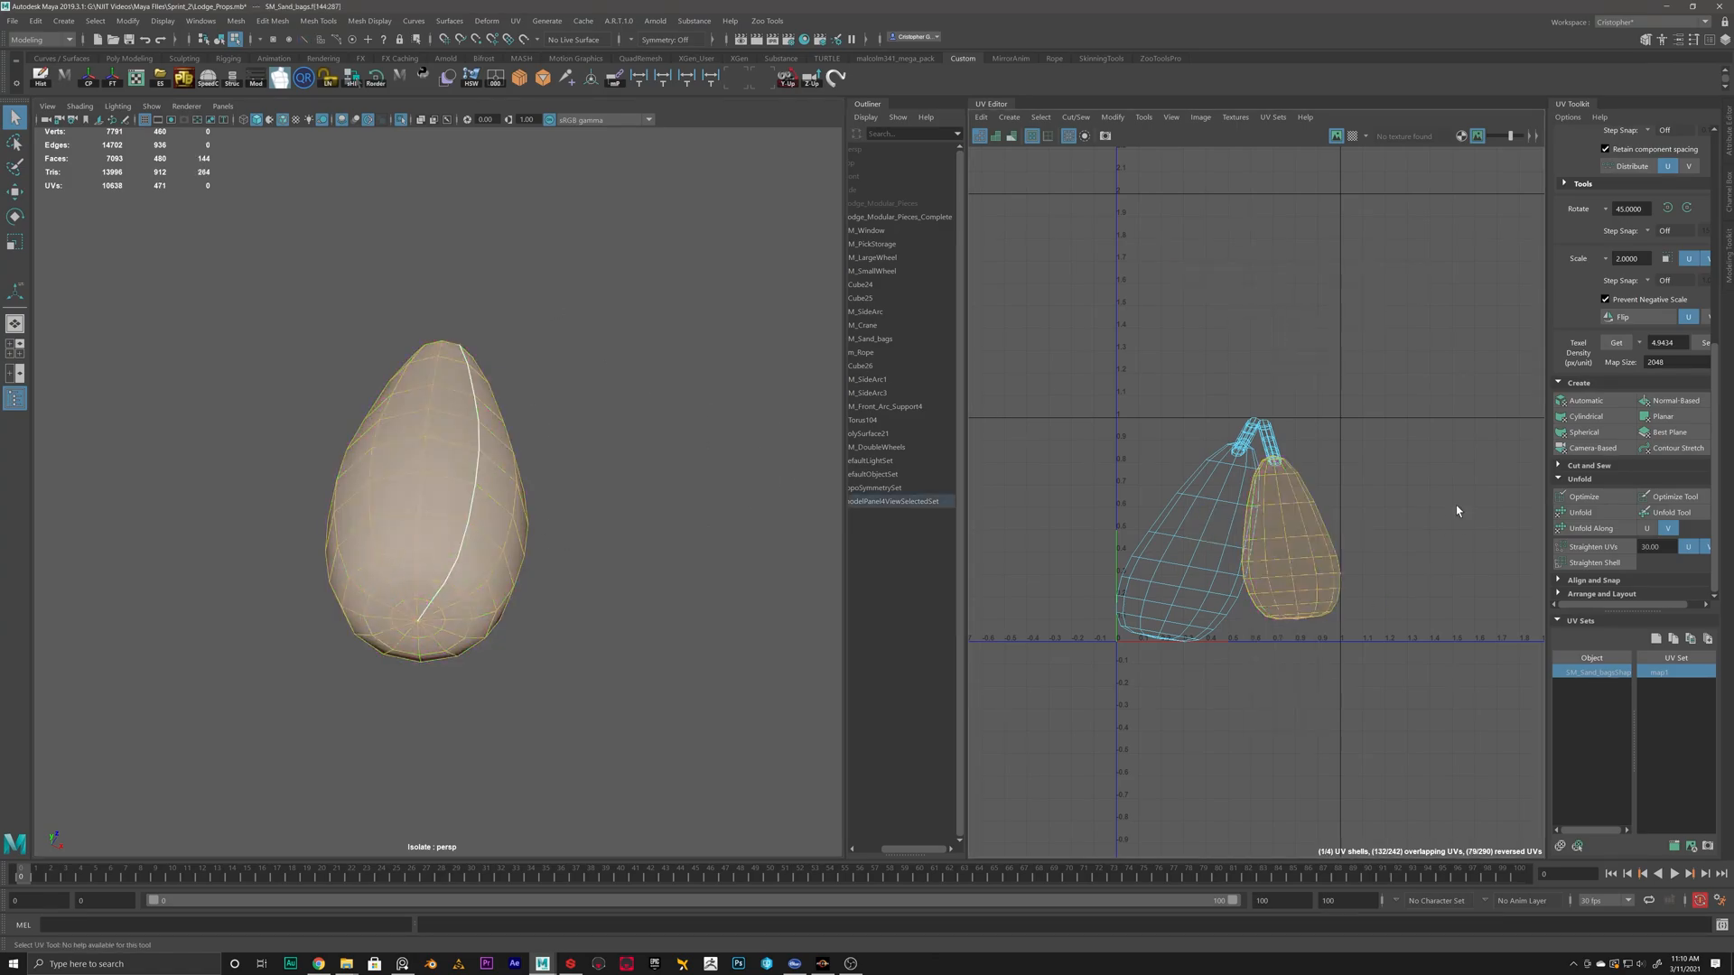
left_click(1580, 512)
key("w")
left_click_drag(1287, 585, 1483, 499)
Select the other sand bag's UV shell and isolate that bag instead of the first one.
left_click(1211, 541)
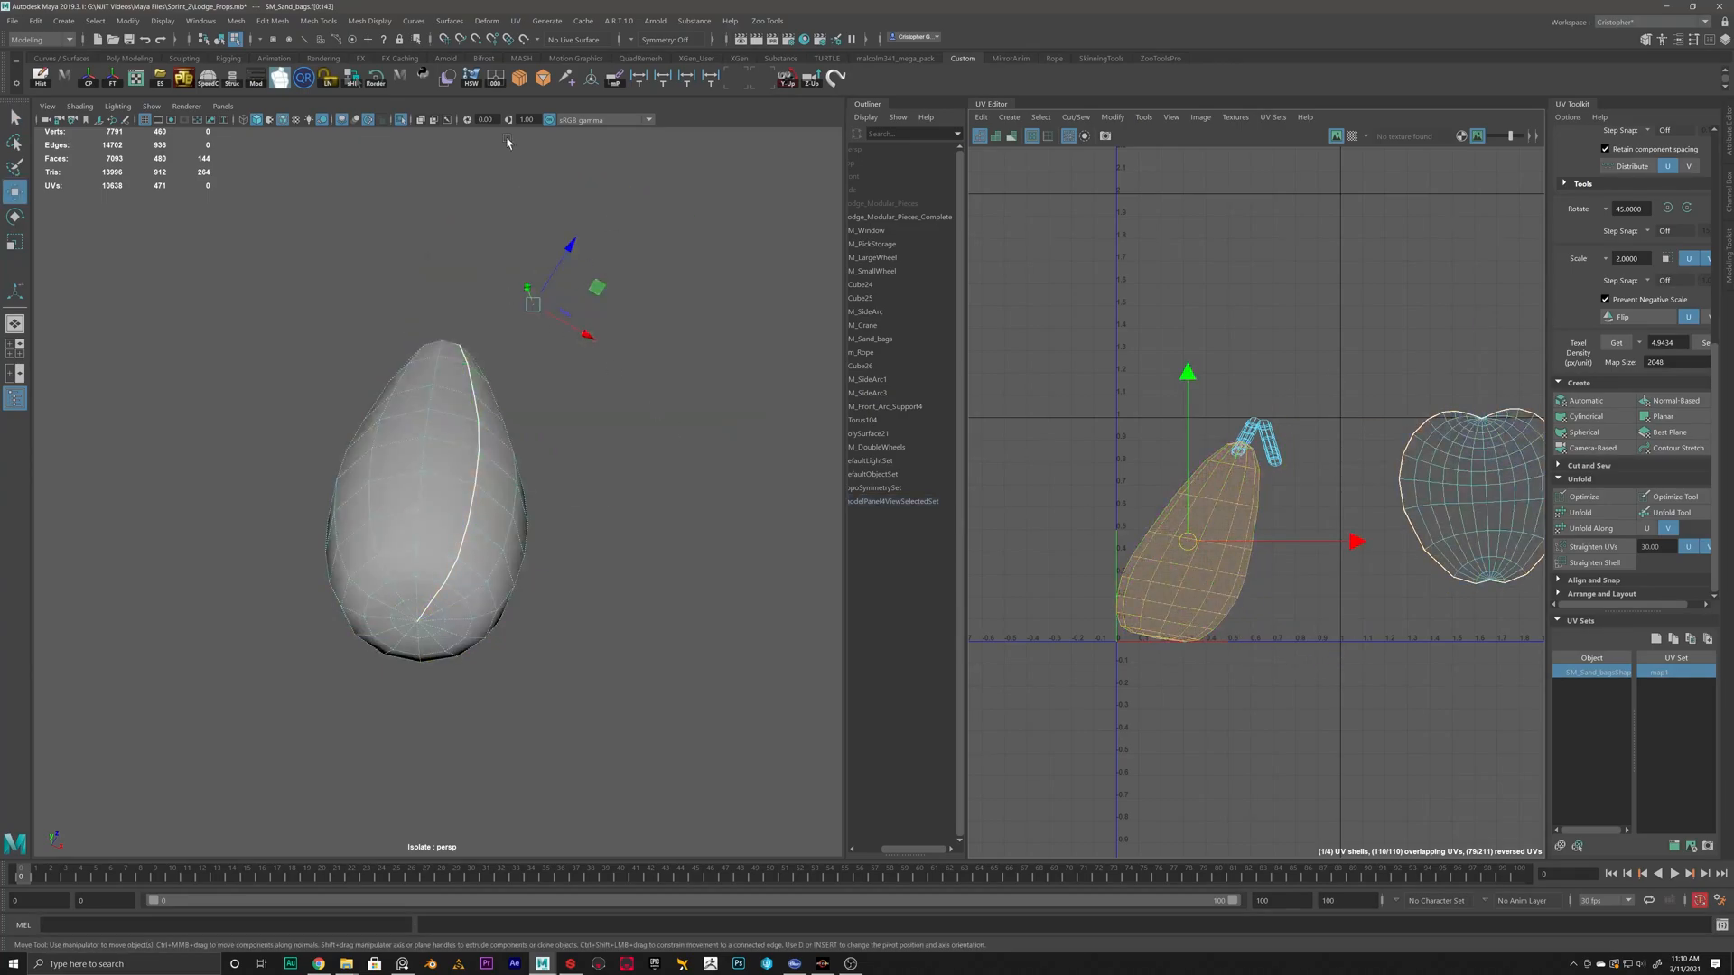
left_click(401, 124)
key("f")
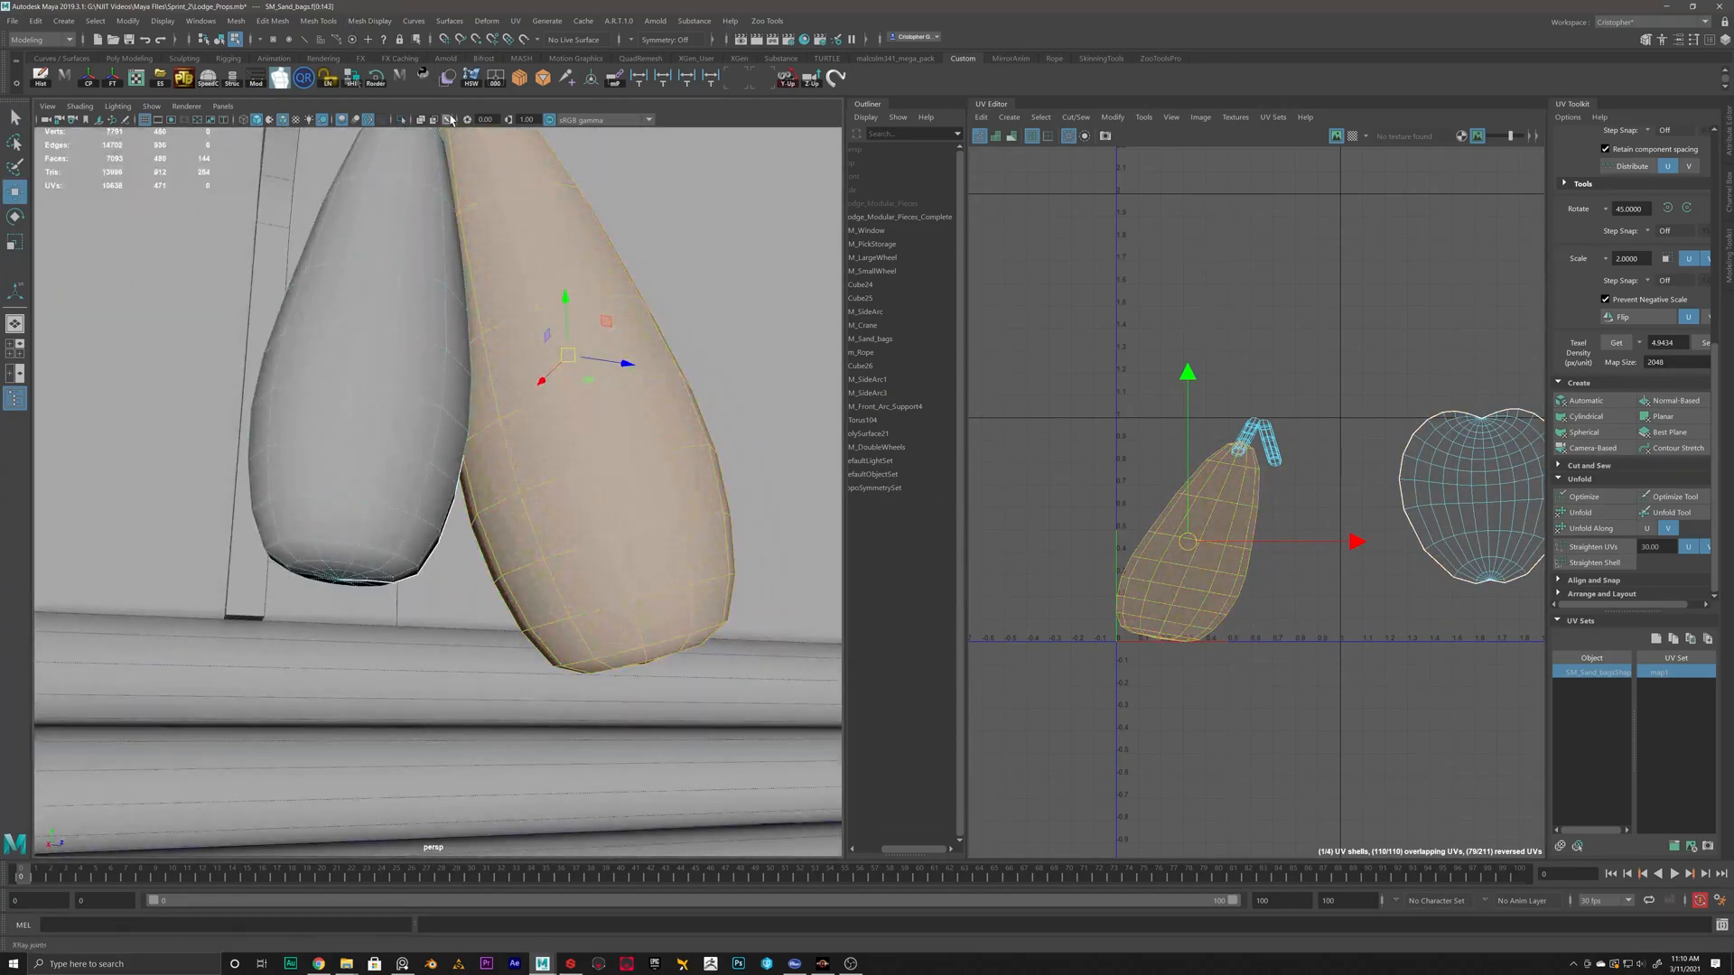
left_click(405, 122)
Cut a lengthwise UV seam on the second sand bag, from its tip to the centre of its base.
left_click_drag(451, 316, 588, 341, "alt")
middle_click_drag(410, 163, 491, 325, "alt")
right_click_drag(517, 299, 528, 228)
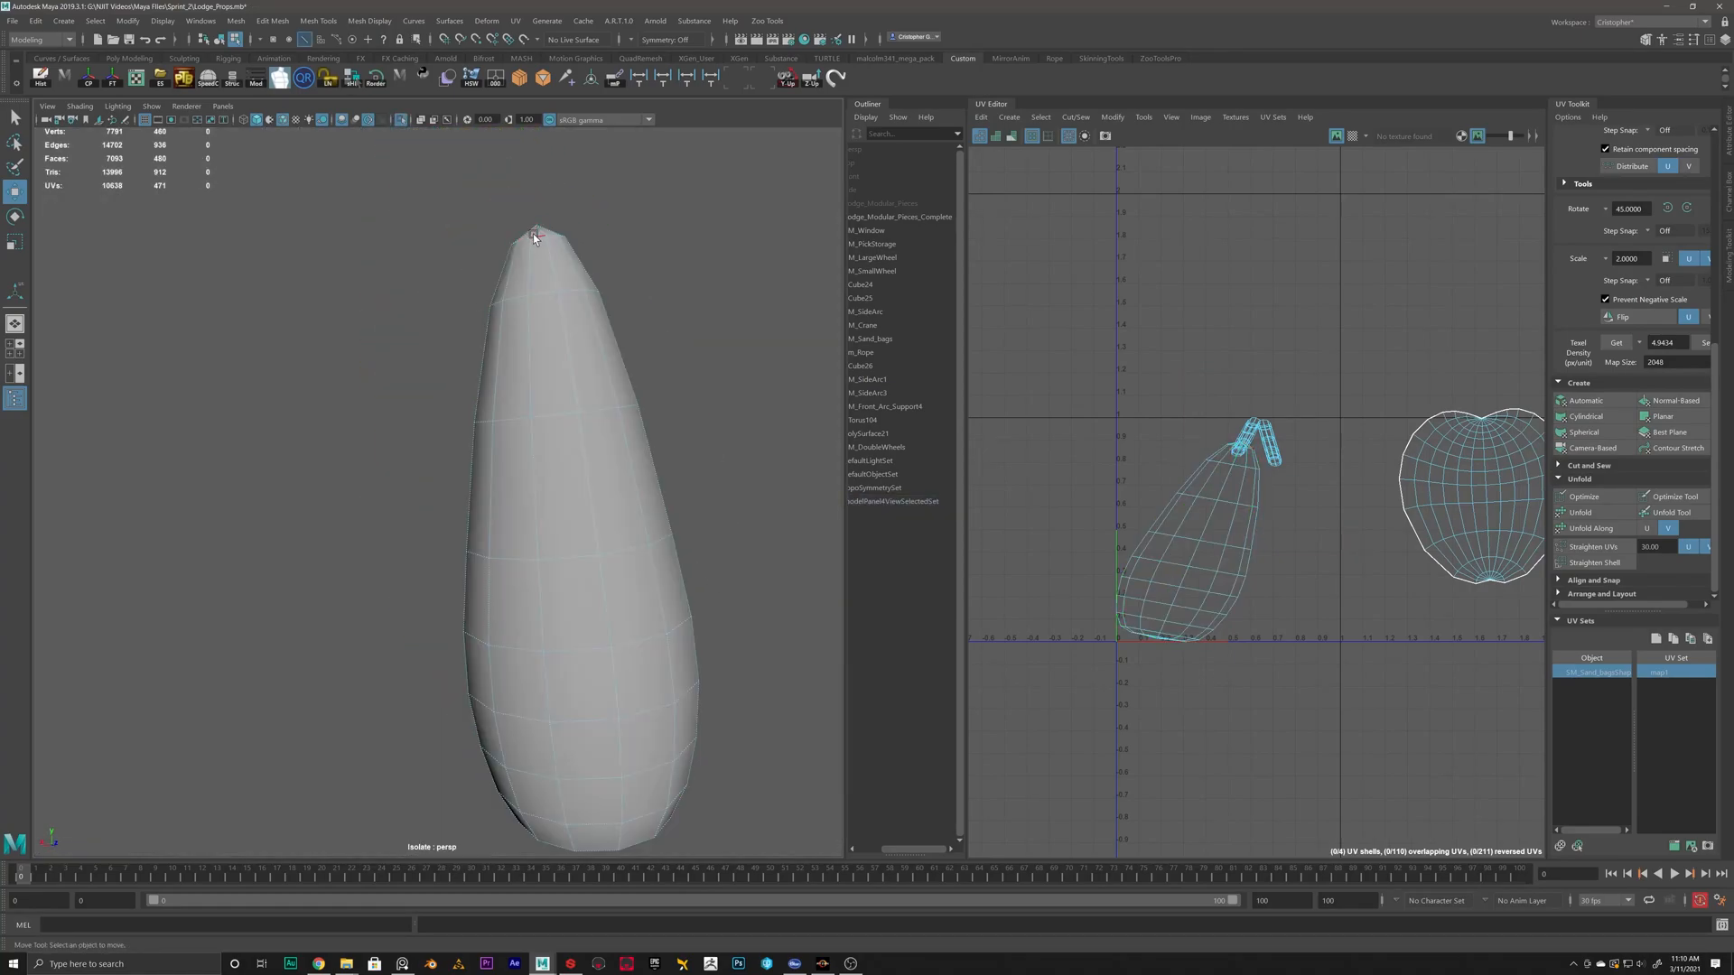
left_click(533, 231)
left_click_drag(539, 246, 411, 492, "alt")
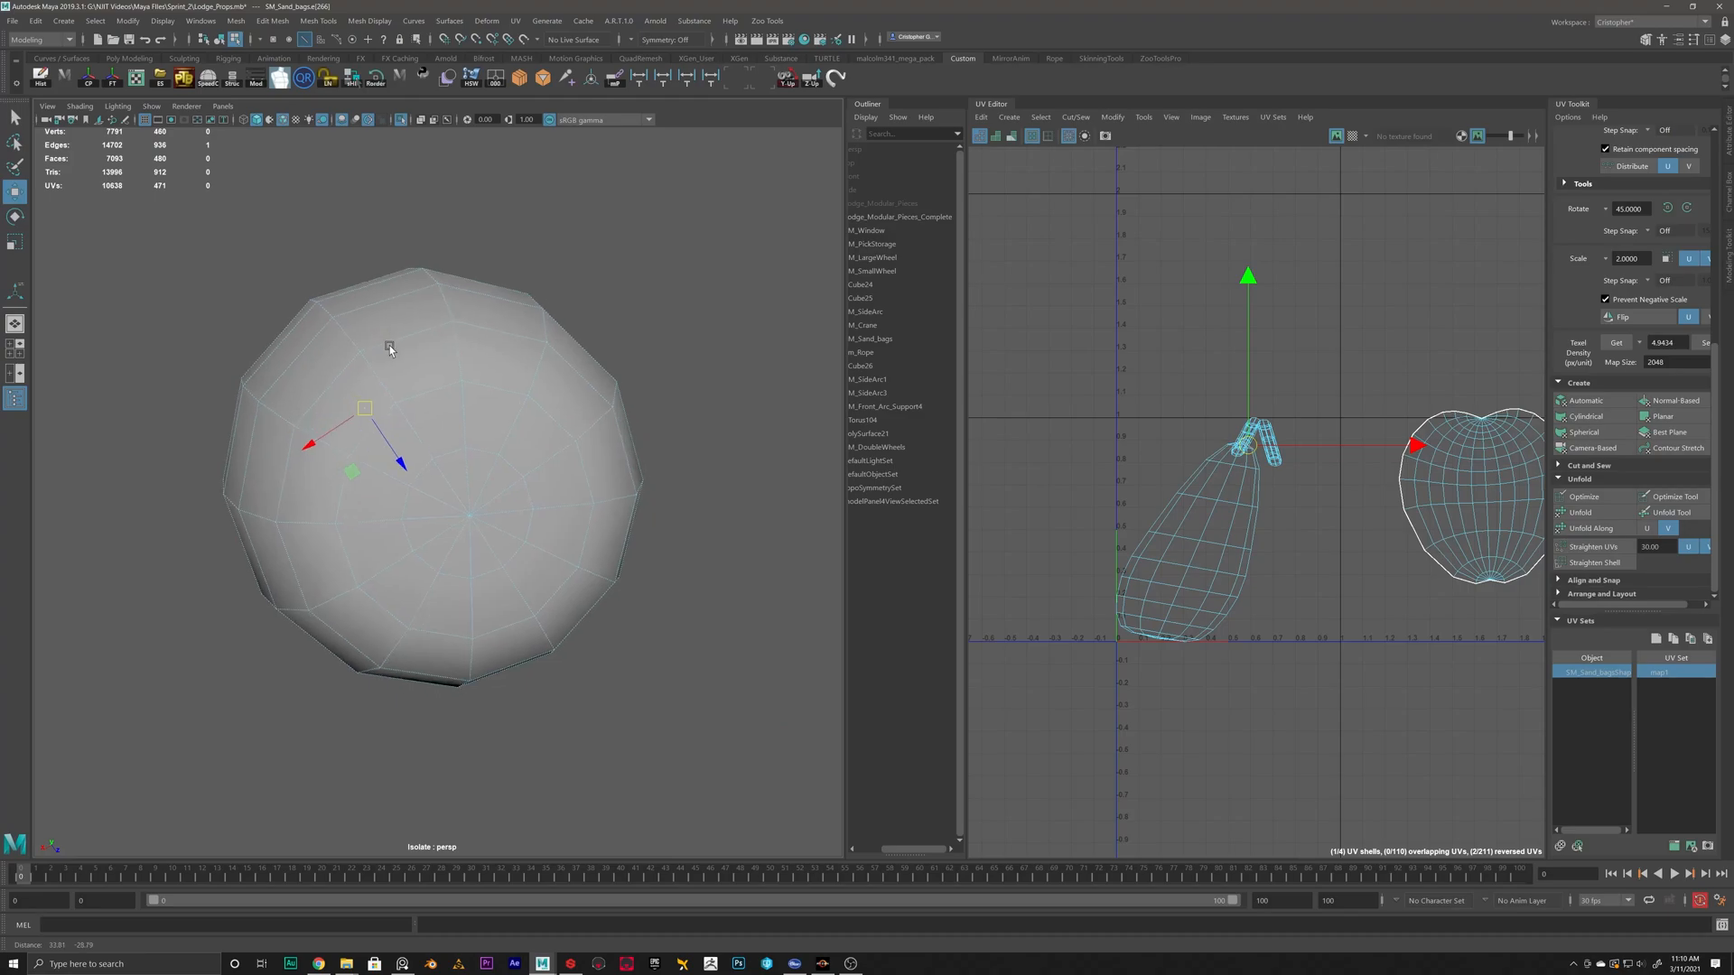
right_click(1285, 337, "shift")
left_click(1237, 357)
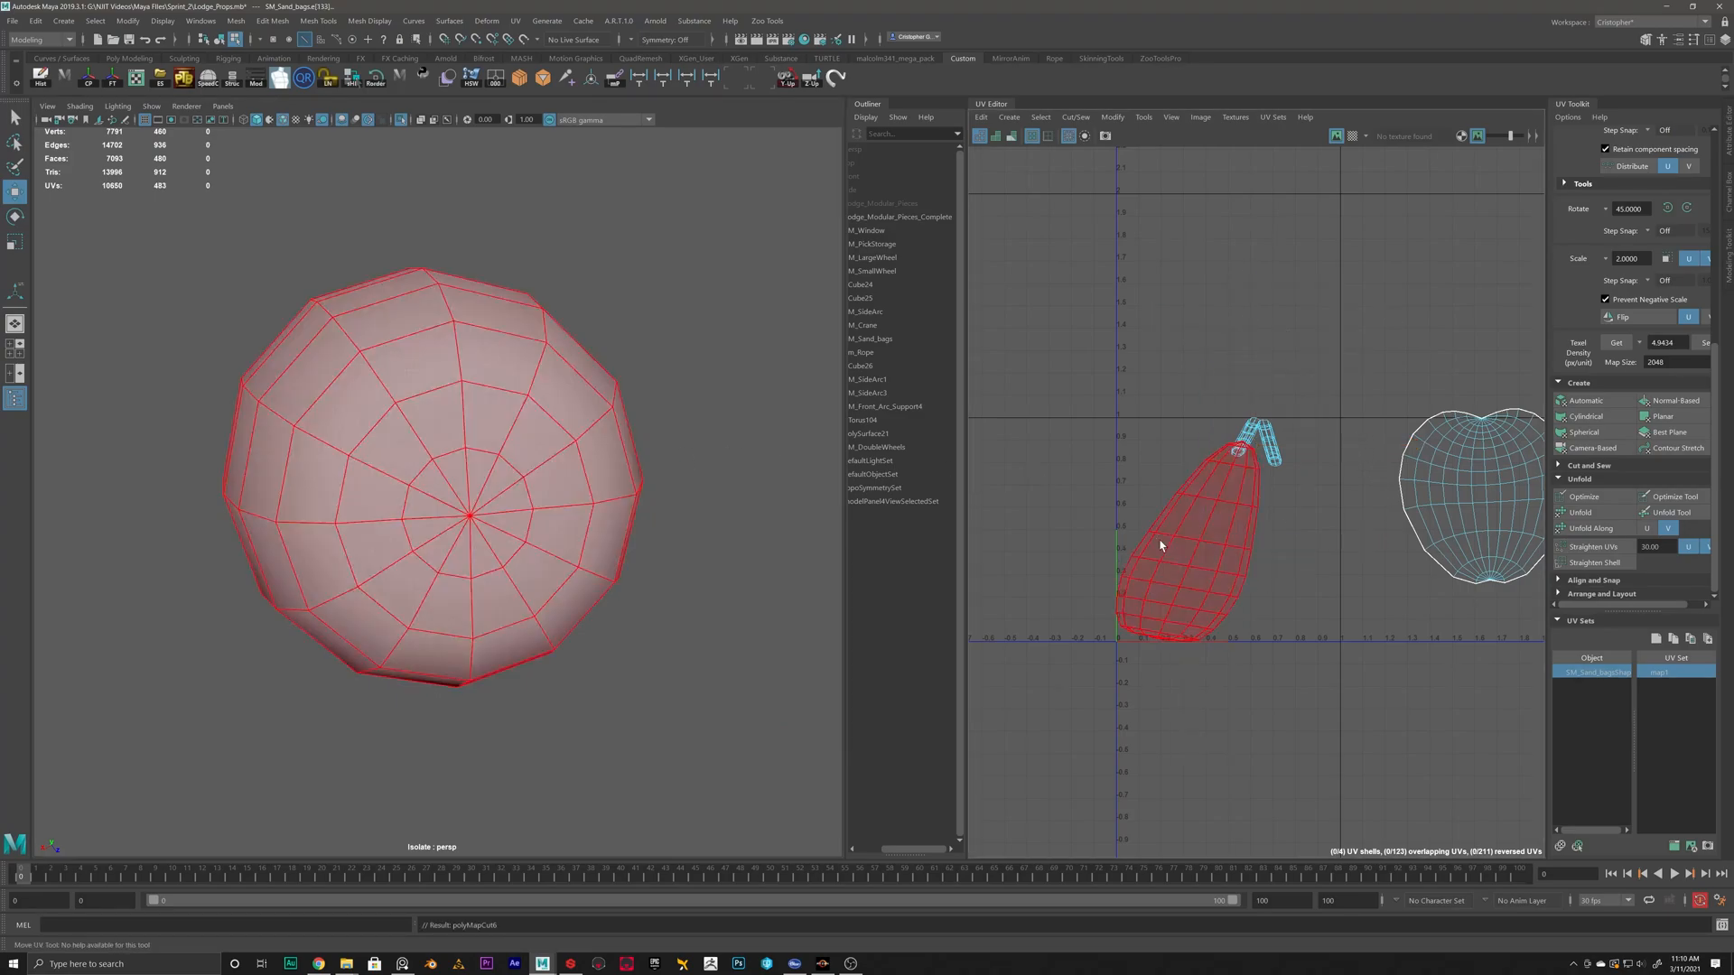
Unfold the second sand bag's UV shell and check its pointed end.
left_click(1580, 512)
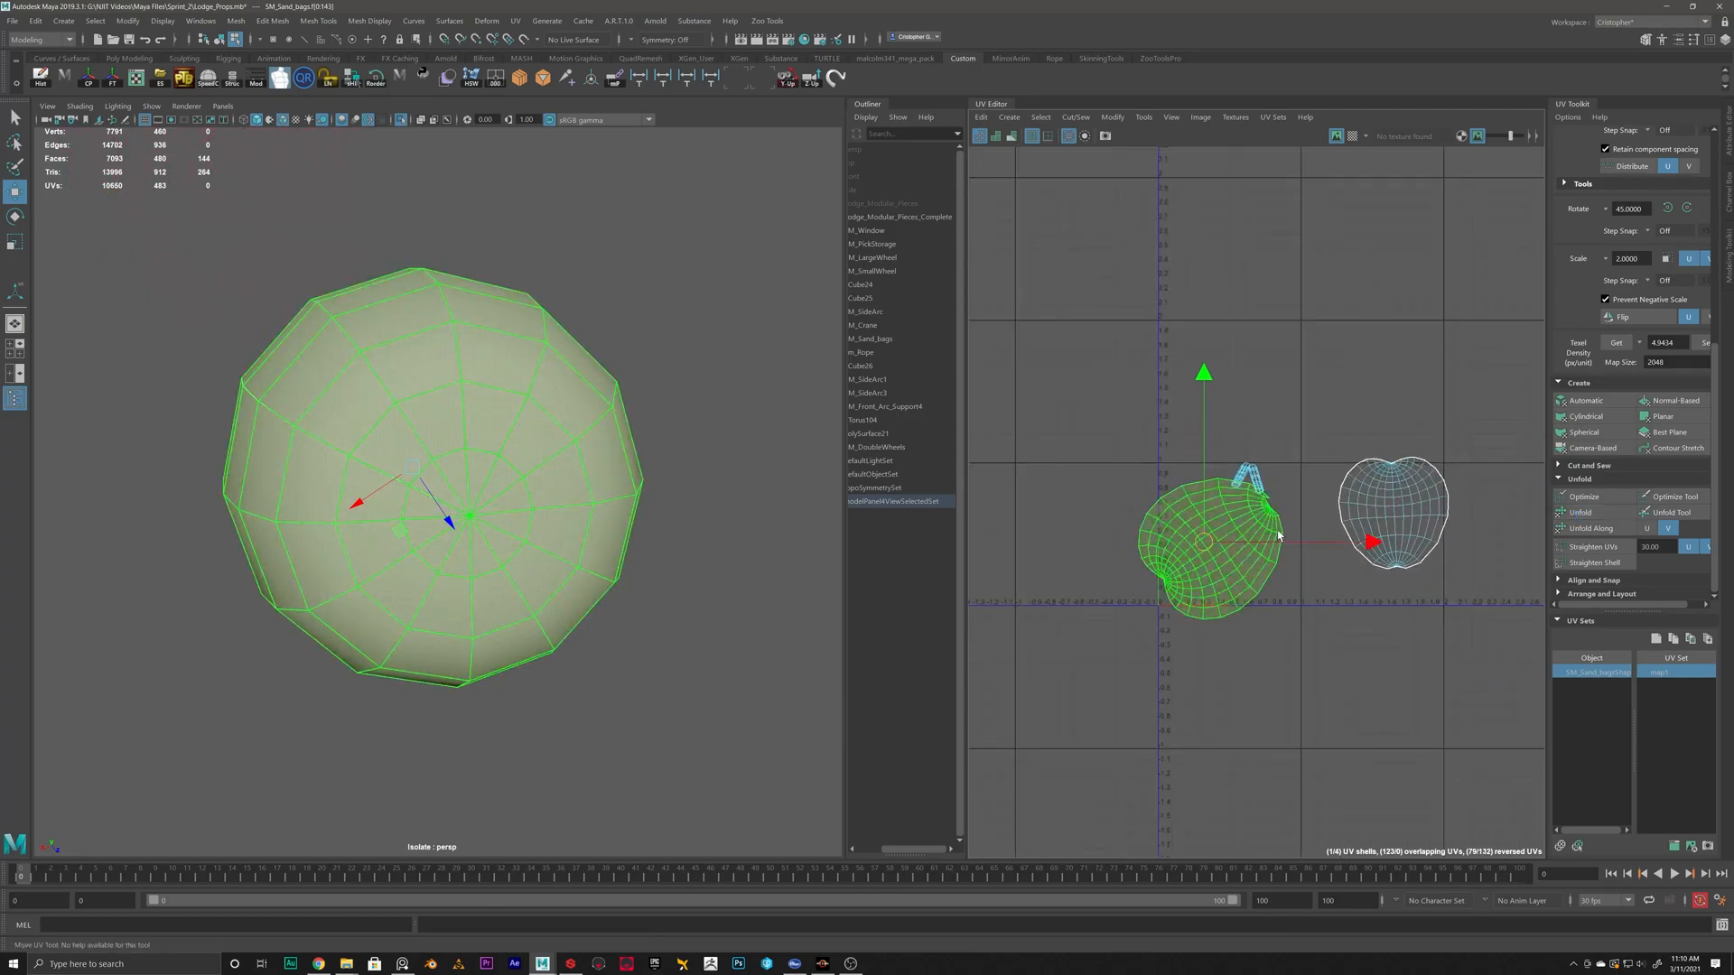
scroll(1201, 496, "up", 2)
middle_click_drag(1161, 491, 1096, 533, "alt")
scroll(1174, 545, "up", 3)
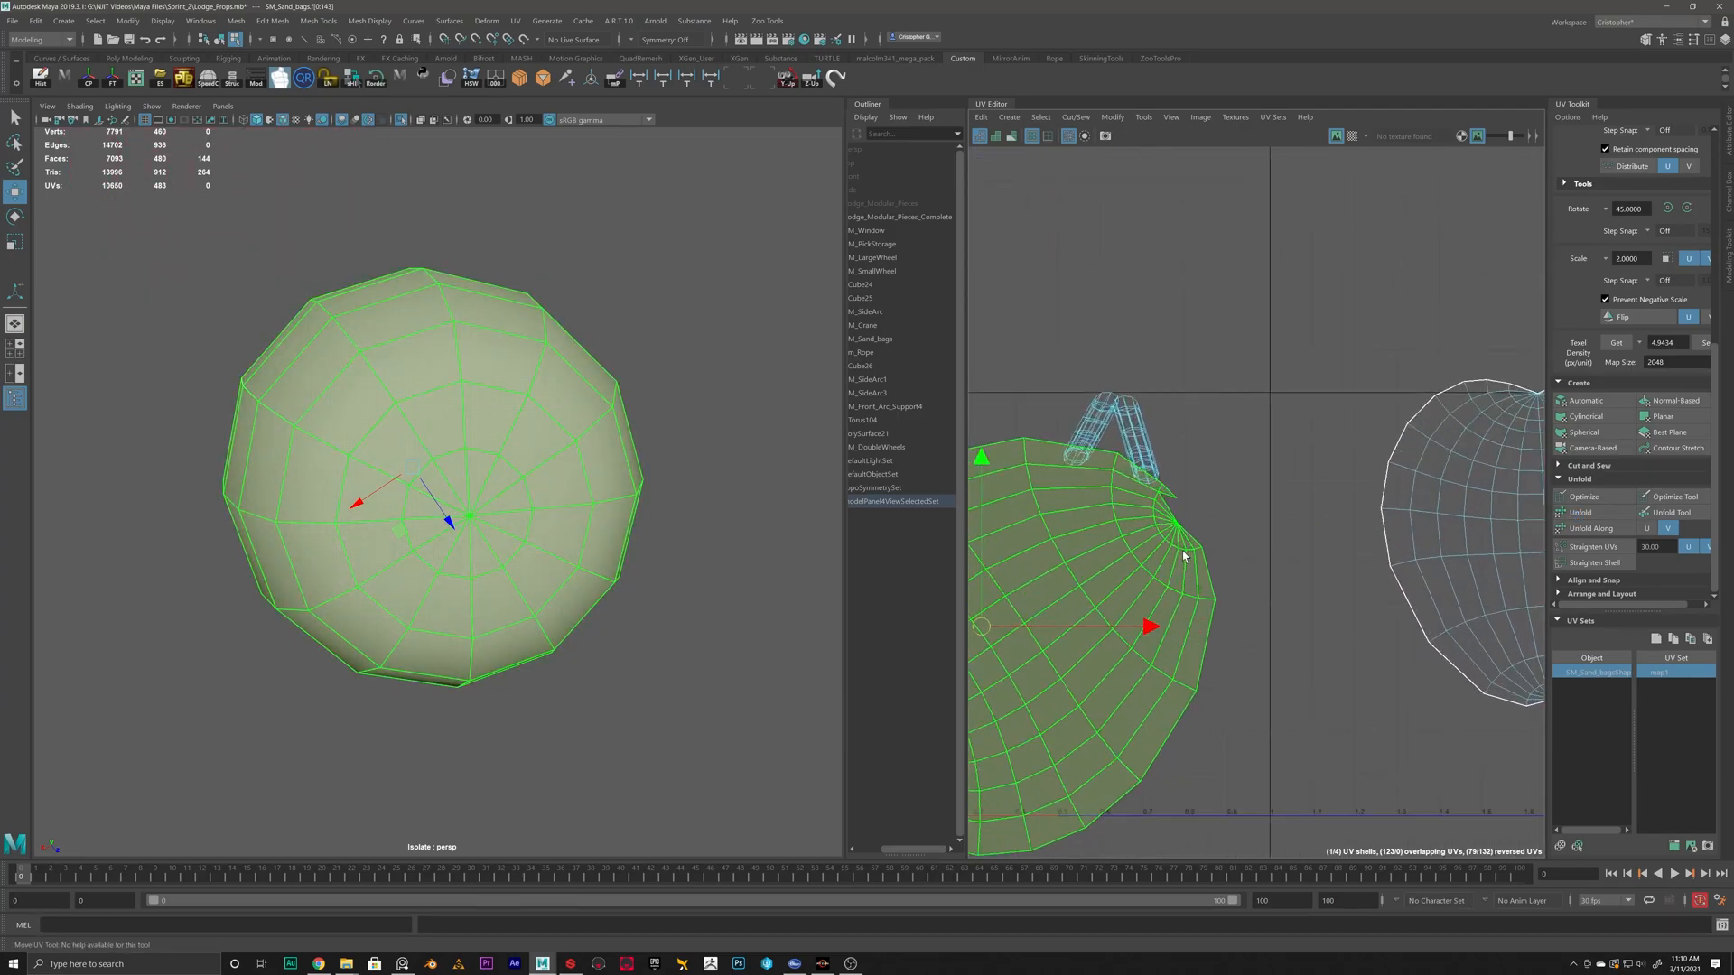
Sew the stray cut edge near the tip of the second sand bag's UV shell and unfold the shell again.
left_click_drag(628, 297, 417, 477, "alt")
right_click_drag(1227, 561, 1230, 403)
left_click(1169, 510)
scroll(1147, 574, "down", 3)
right_click_drag(1091, 569, 1069, 558)
left_click(1075, 562)
left_click(1587, 514)
Move the second sand bag's UV shell above the first bag's shell and bring the full scene back into view.
scroll(1092, 599, "down", 2)
left_click_drag(1068, 606, 1315, 381)
left_click(1071, 518)
right_click_drag(421, 406, 497, 385)
left_click(623, 398)
left_click(426, 398)
left_click(401, 122)
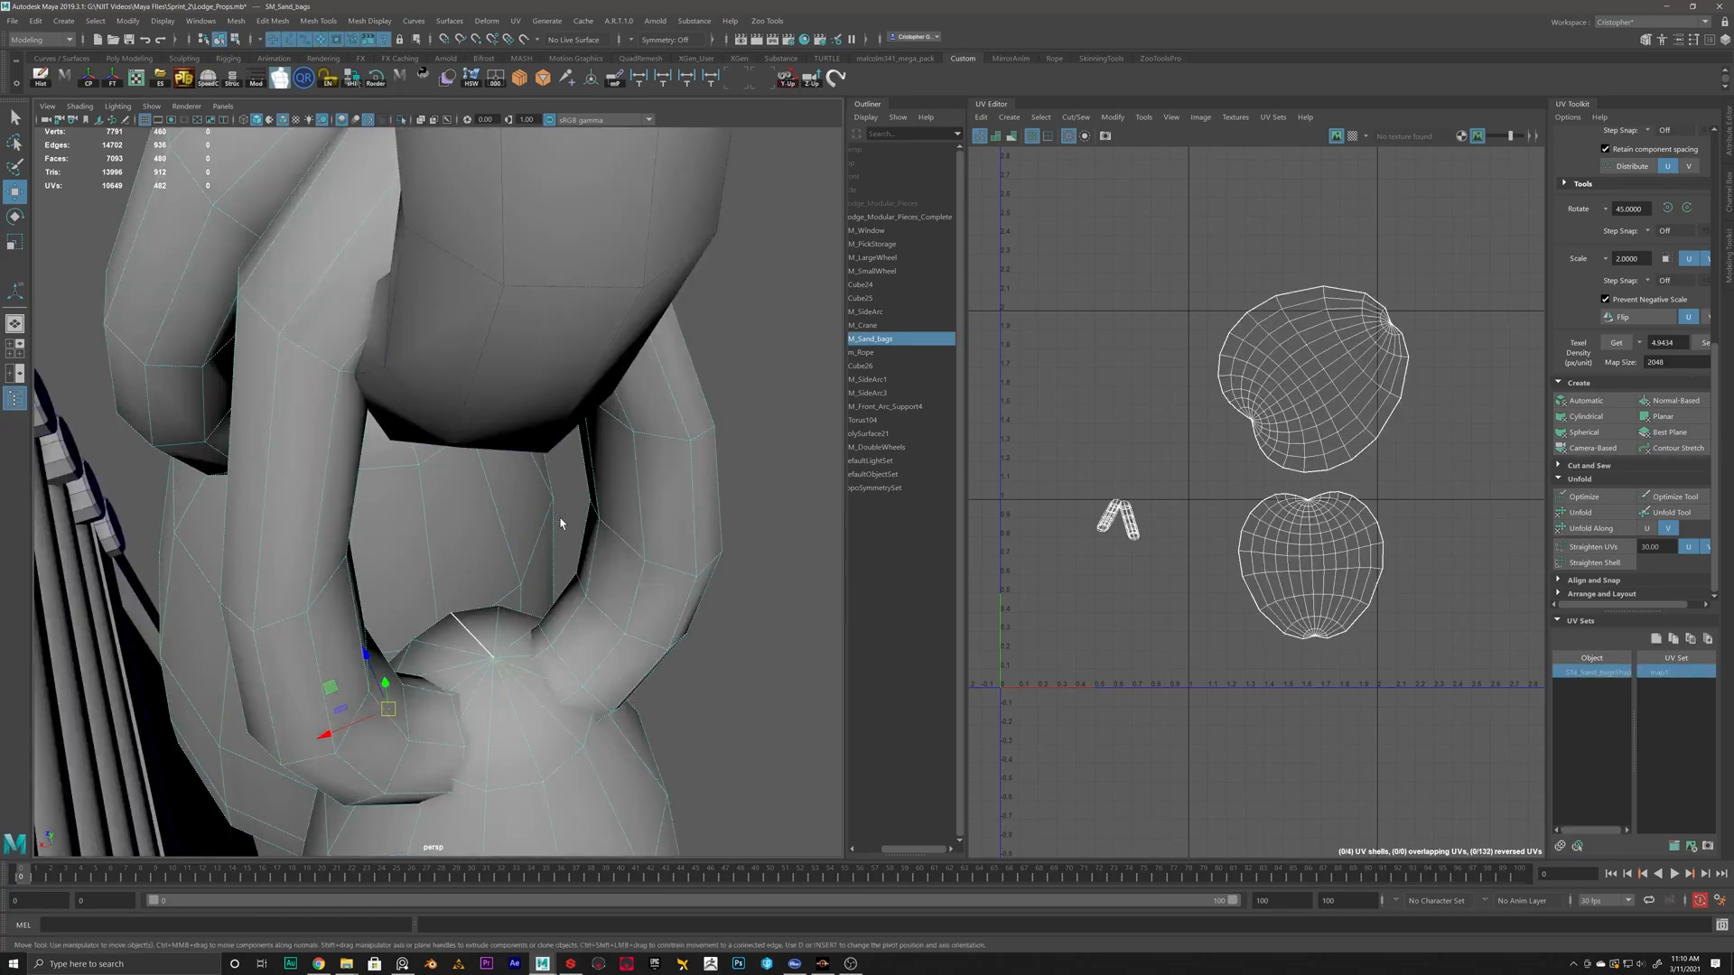
Cut UV seams along the lengthwise edge loops of the two rings holding the sand bags.
scroll(559, 521, "down", 5)
left_click_drag(523, 441, 217, 441, "alt")
scroll(437, 458, "up", 4)
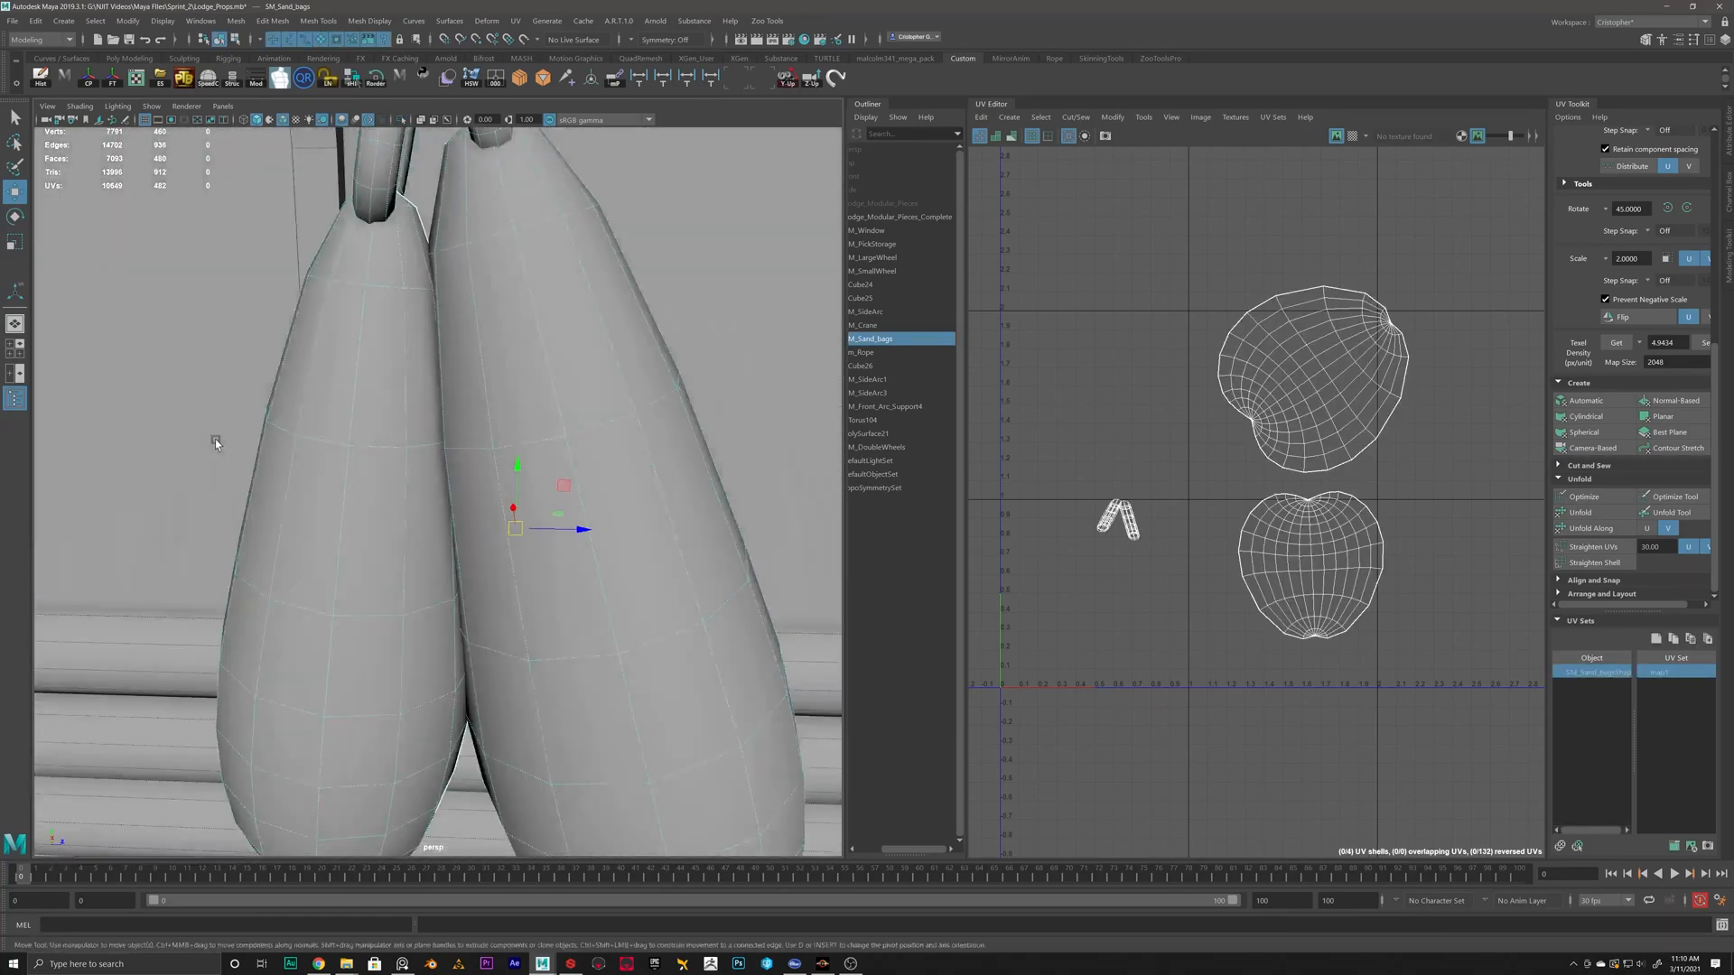
middle_click_drag(495, 439, 554, 631, "alt")
scroll(505, 407, "up", 4)
middle_click_drag(496, 307, 479, 479, "alt")
left_click_drag(479, 478, 502, 433, "alt")
right_click_drag(502, 433, 502, 397)
left_click(507, 411)
right_click_drag(1176, 411, 1081, 469, "shift")
Unfold the UV shells of both sand bag rings and move them apart.
scroll(1138, 552, "up", 6)
left_click(1108, 456)
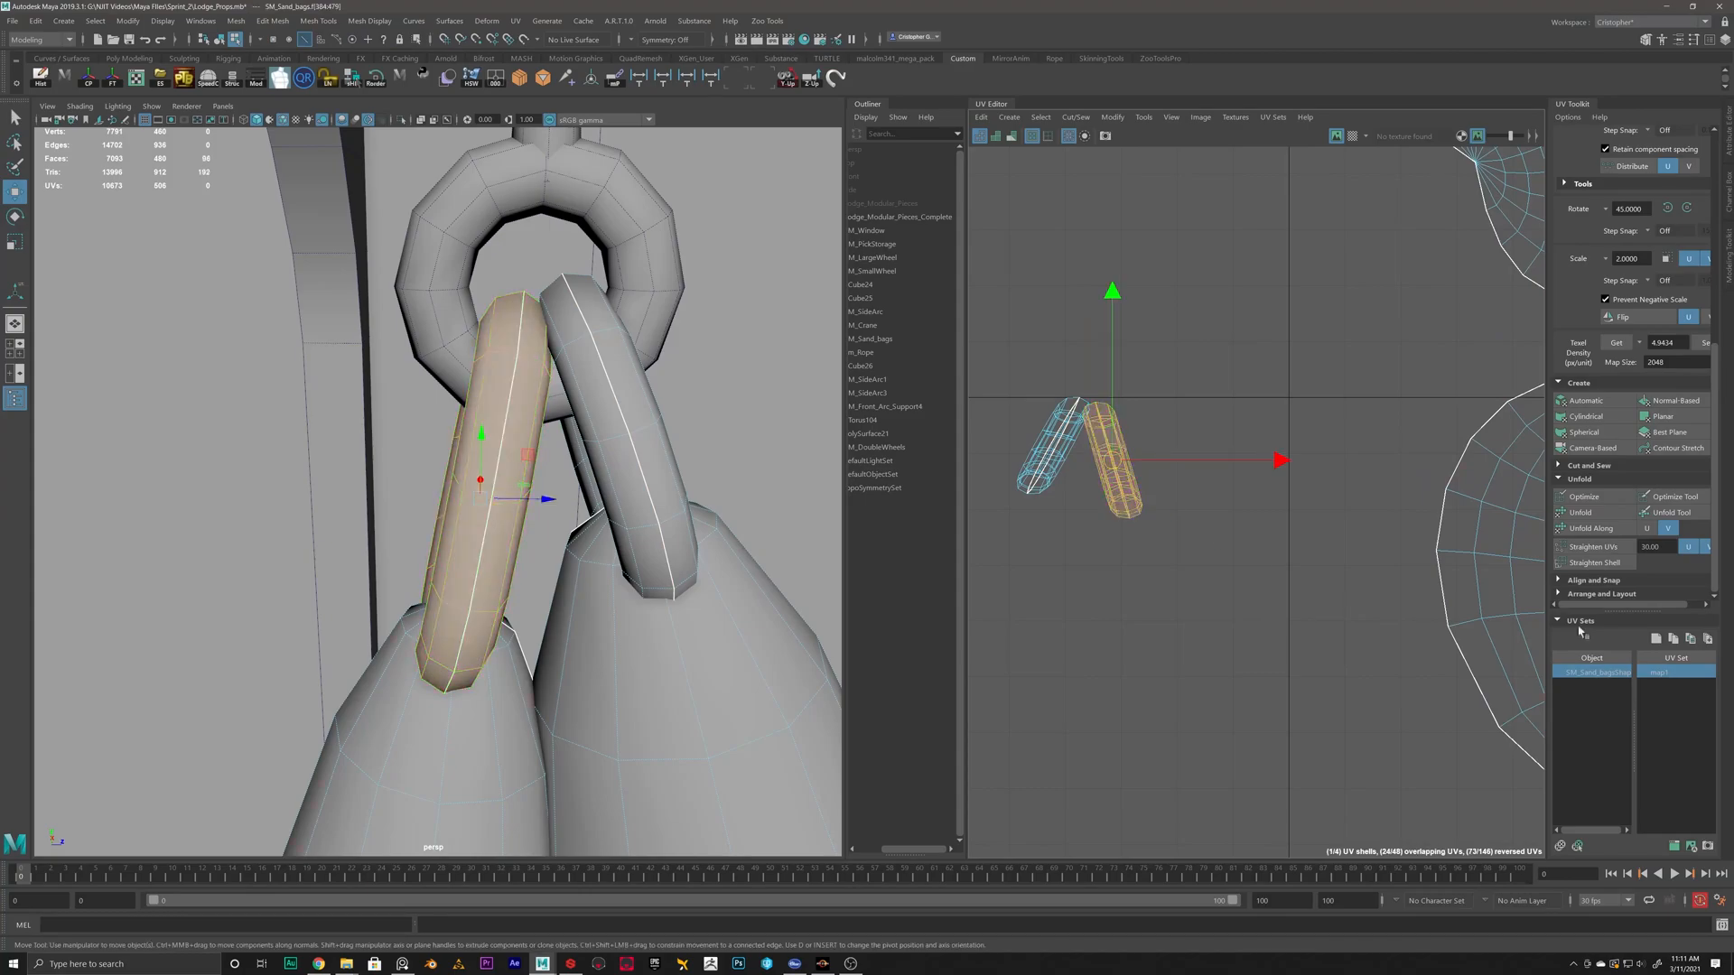
left_click(1592, 516)
left_click(1053, 451)
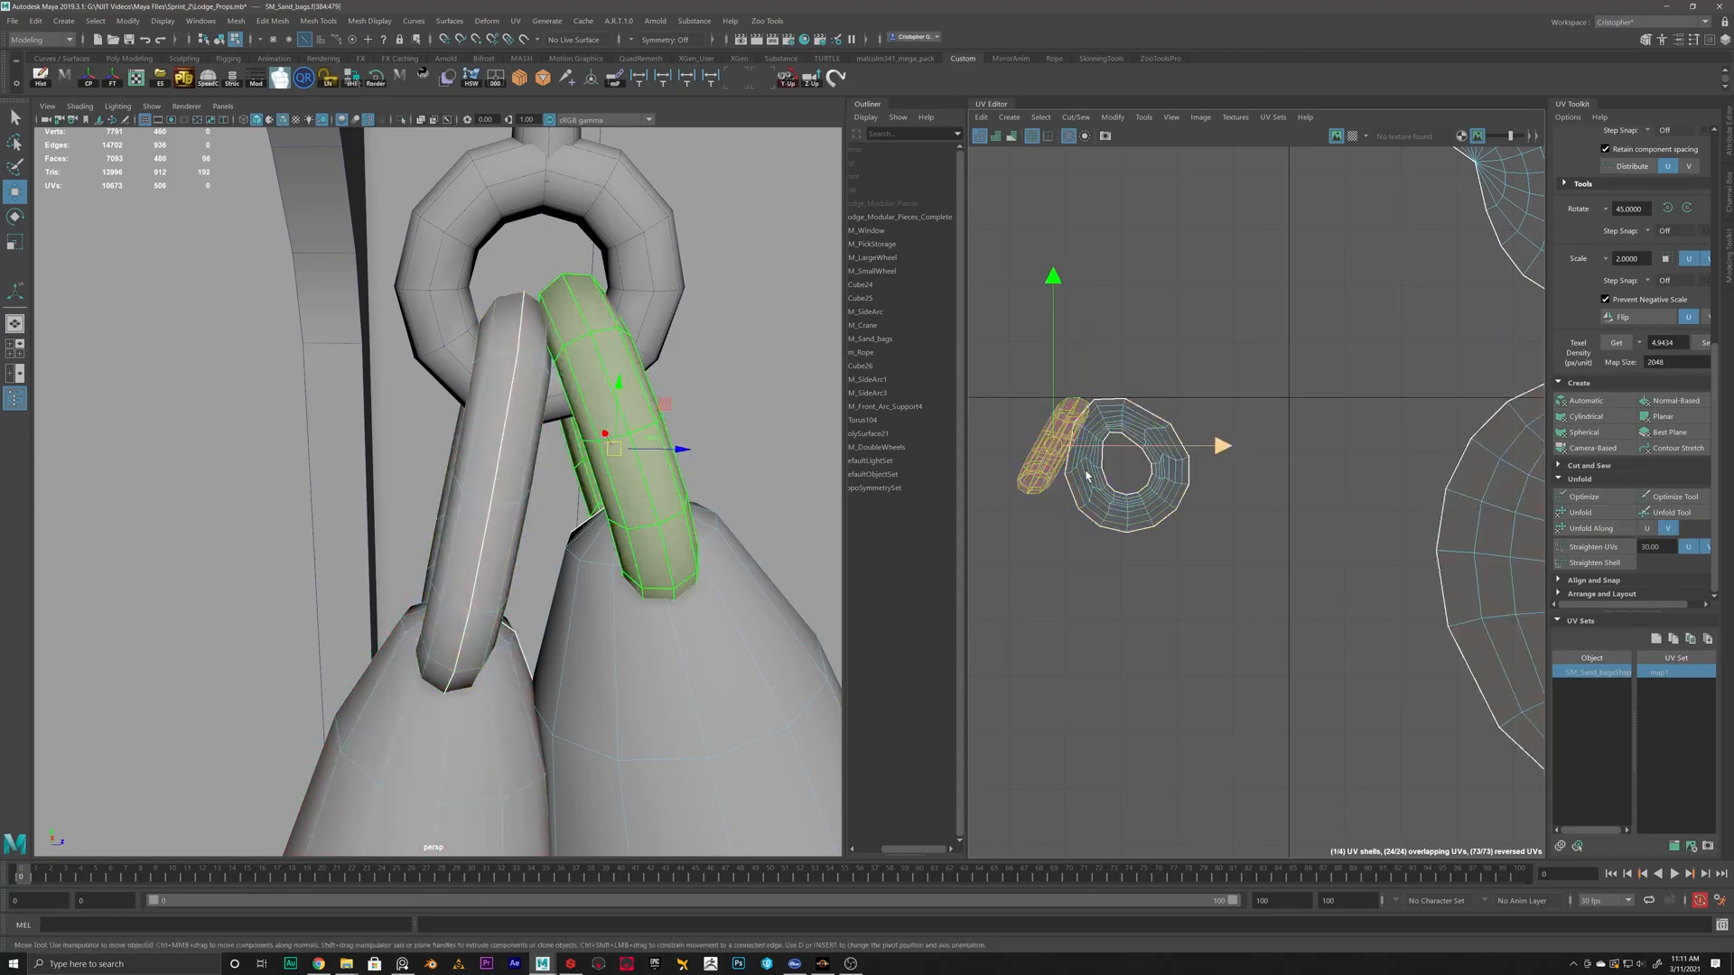
left_click(1586, 511)
left_click_drag(1050, 456, 1238, 323)
Cut a crosswise UV seam through each of the two sand bag rings near its upper end.
left_click_drag(632, 415, 460, 403, "alt")
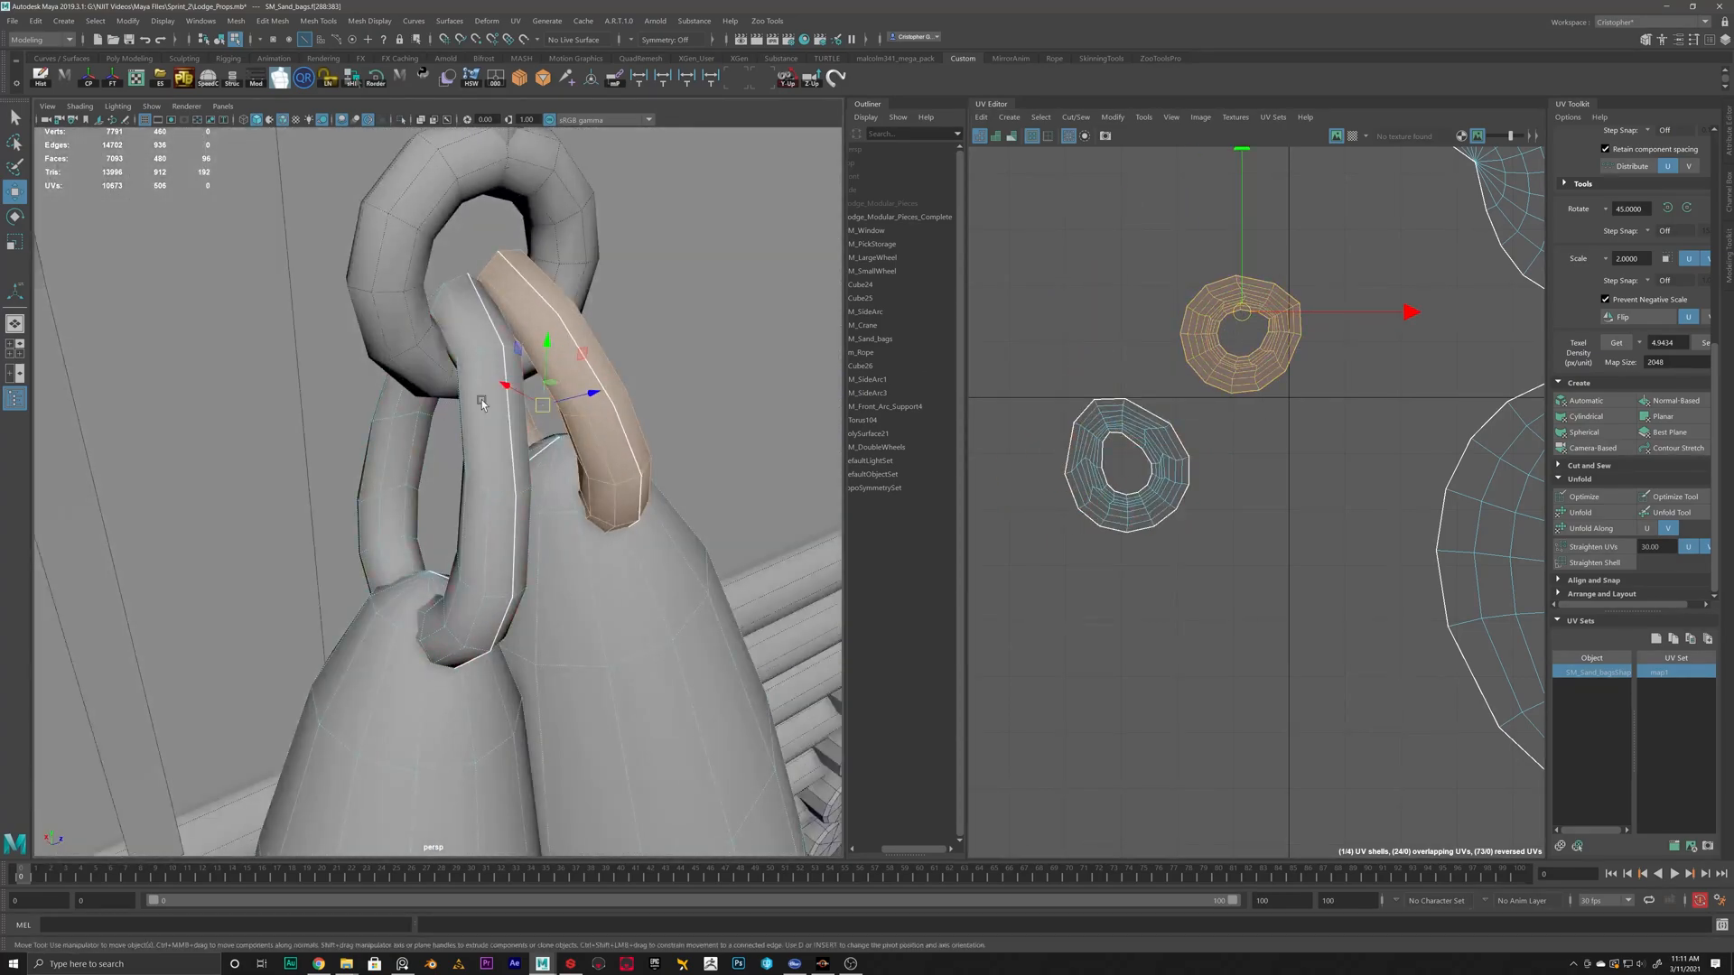
left_click(401, 121)
left_click_drag(620, 460, 313, 182, "alt")
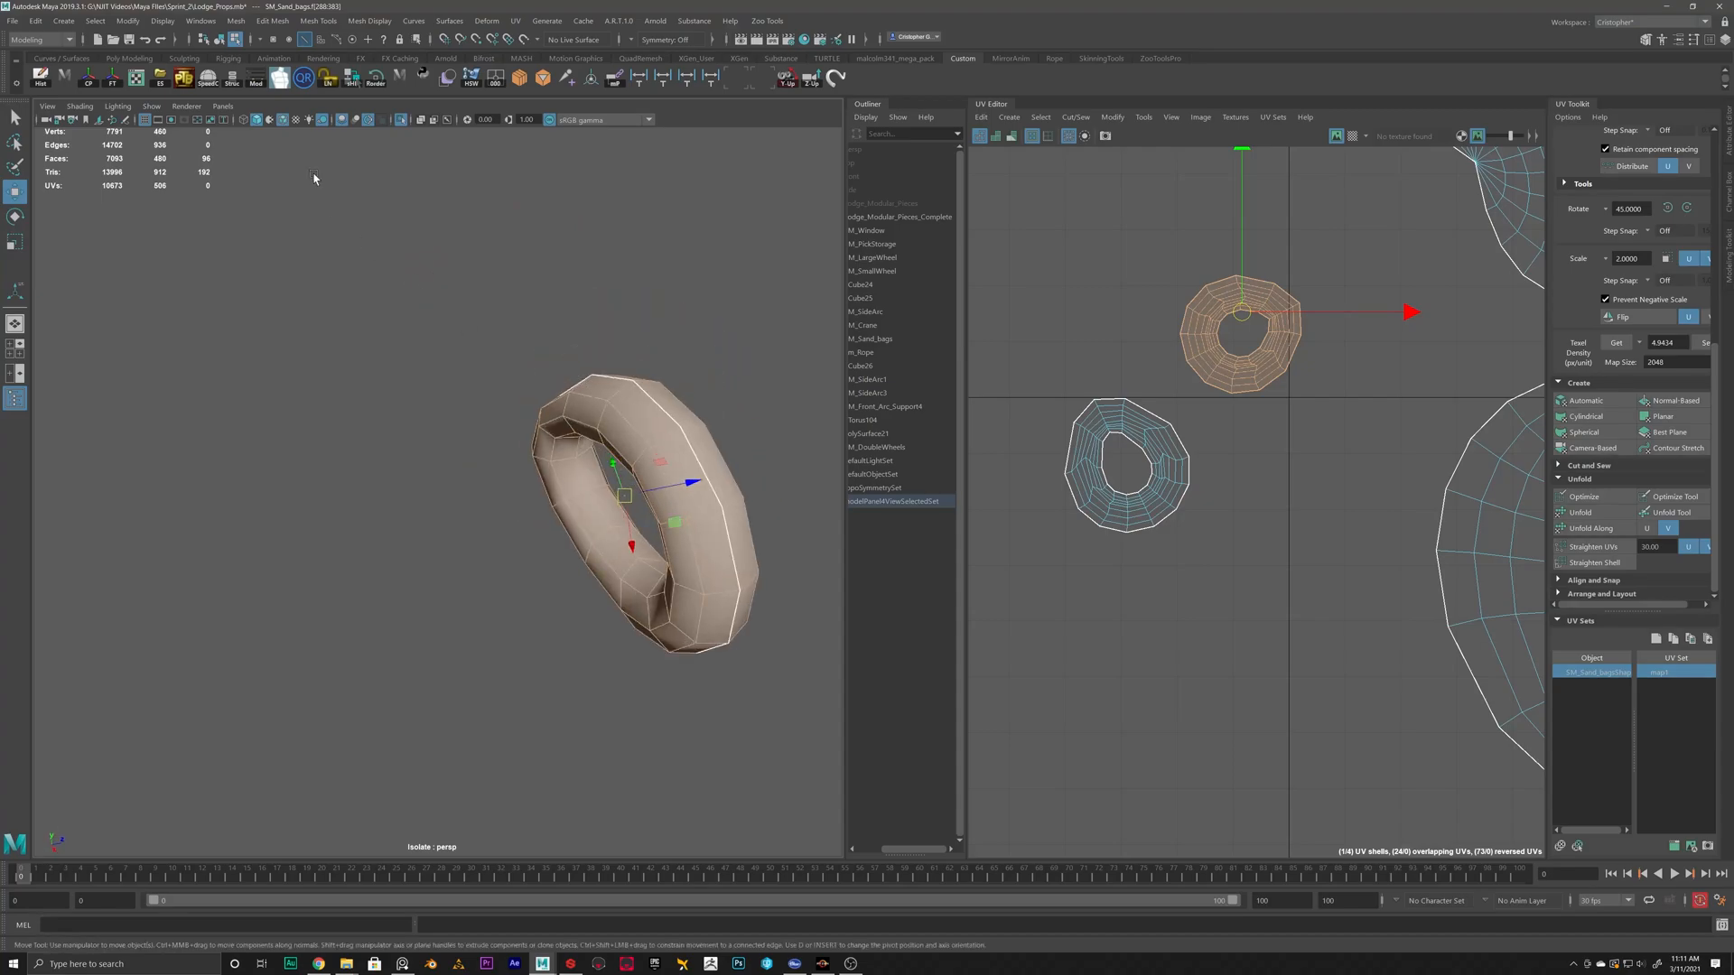
left_click(403, 121)
left_click_drag(506, 406, 528, 335, "alt")
left_click(528, 333)
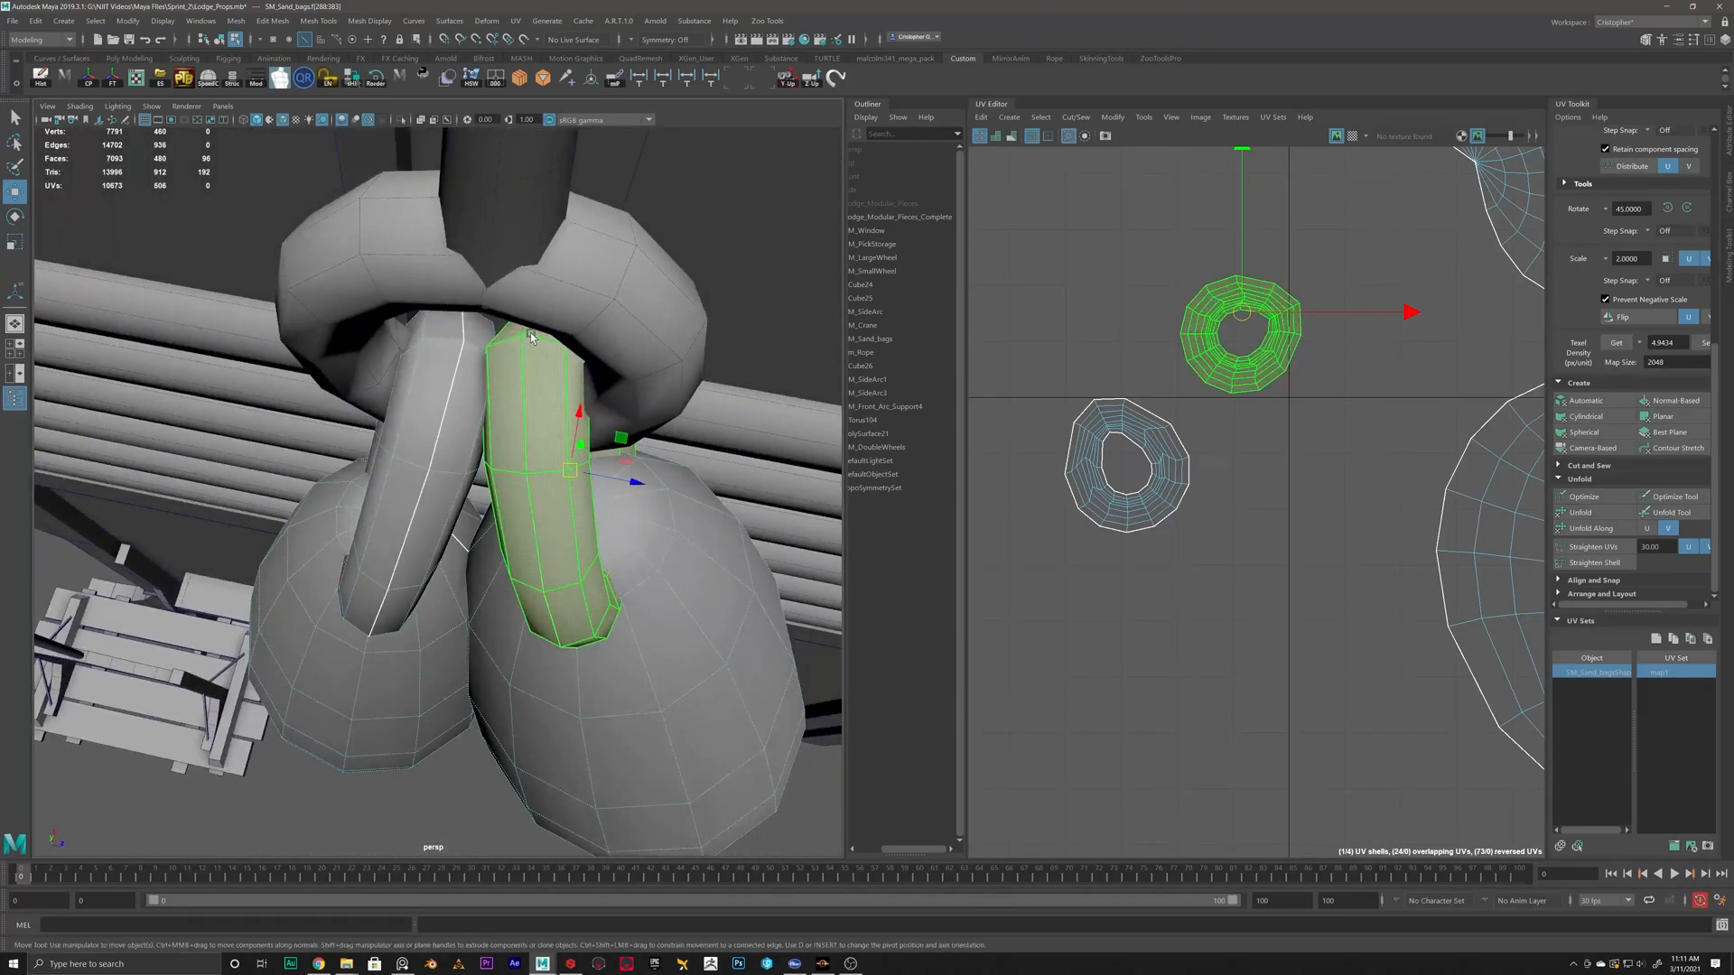
right_click_drag(536, 339, 538, 305)
double_click(534, 339)
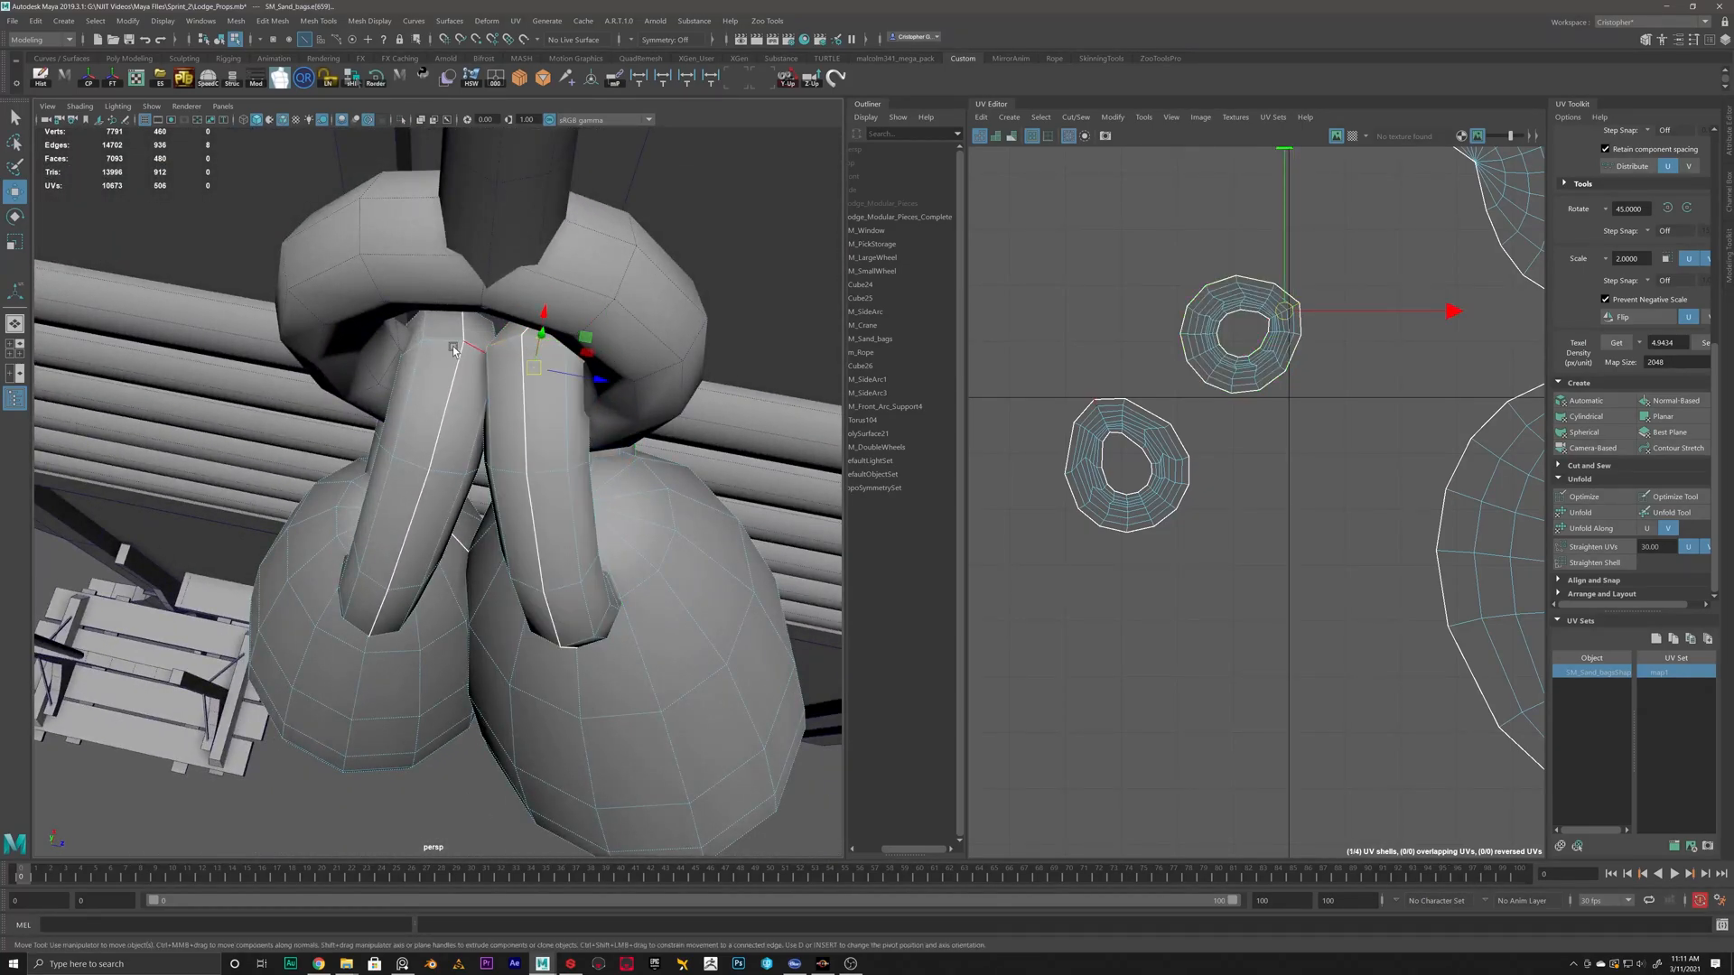
right_click(1143, 318, "shift")
right_click_drag(1090, 334, 1089, 336, "shift")
Unfold both sand bag ring shells into open strips.
right_click_drag(1228, 307, 1197, 291)
left_click(1203, 299)
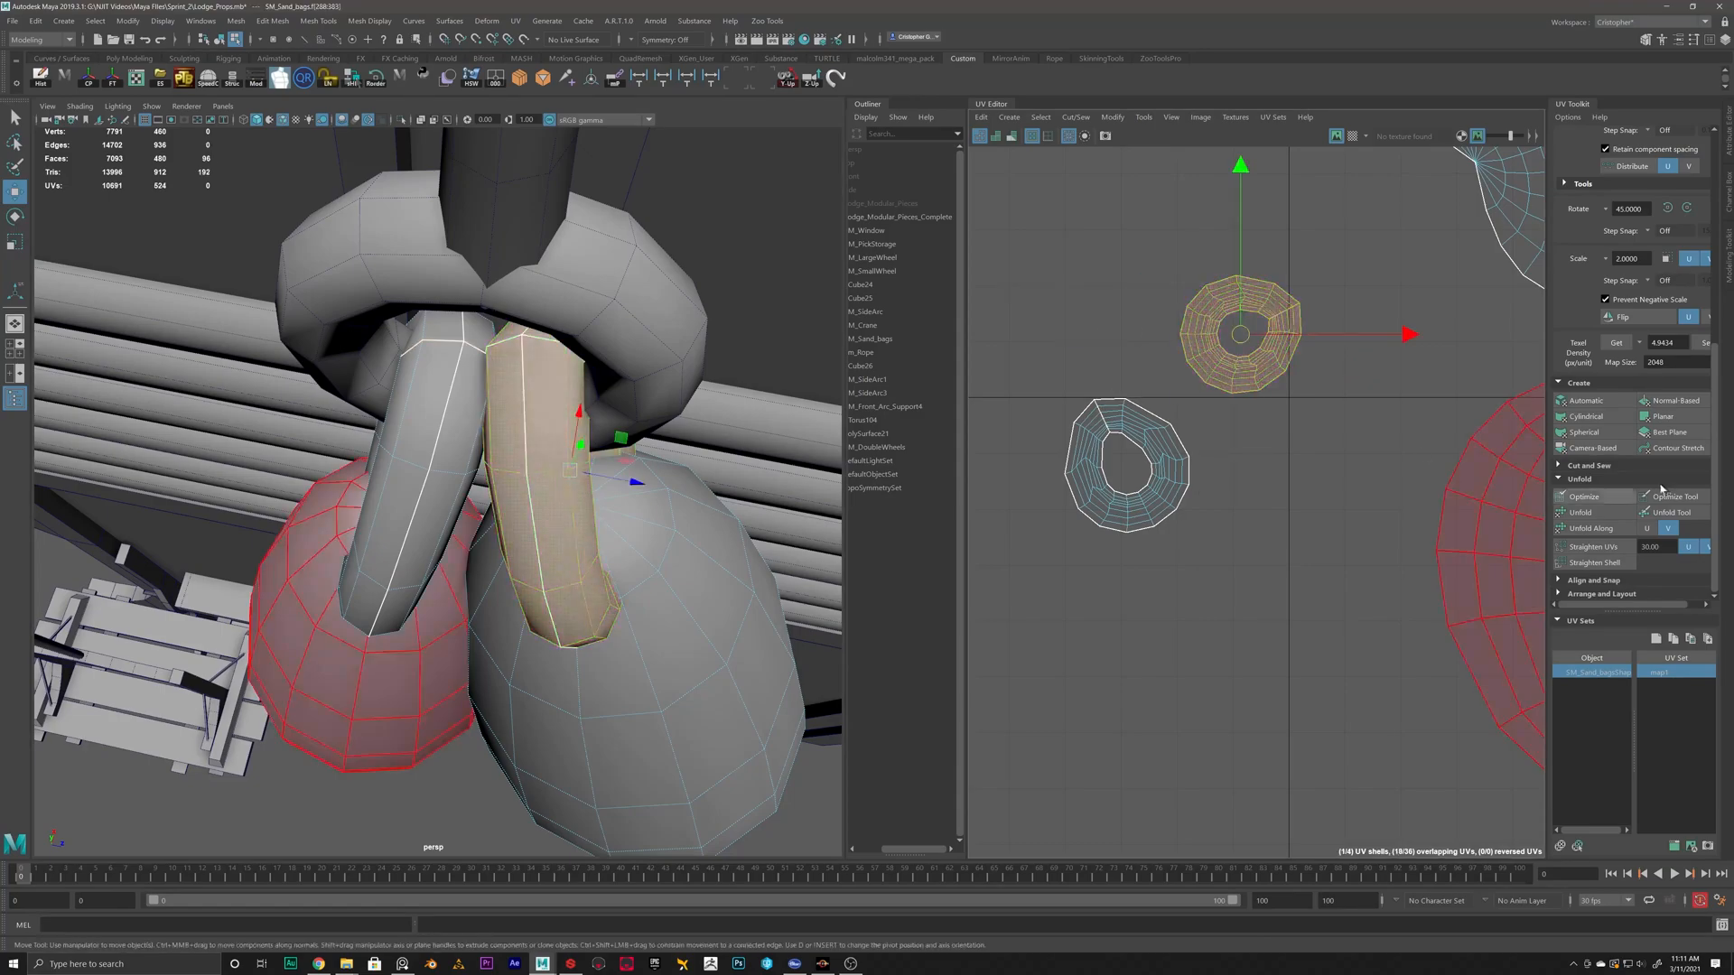
left_click(1595, 516)
left_click(1176, 485)
left_click(1590, 514)
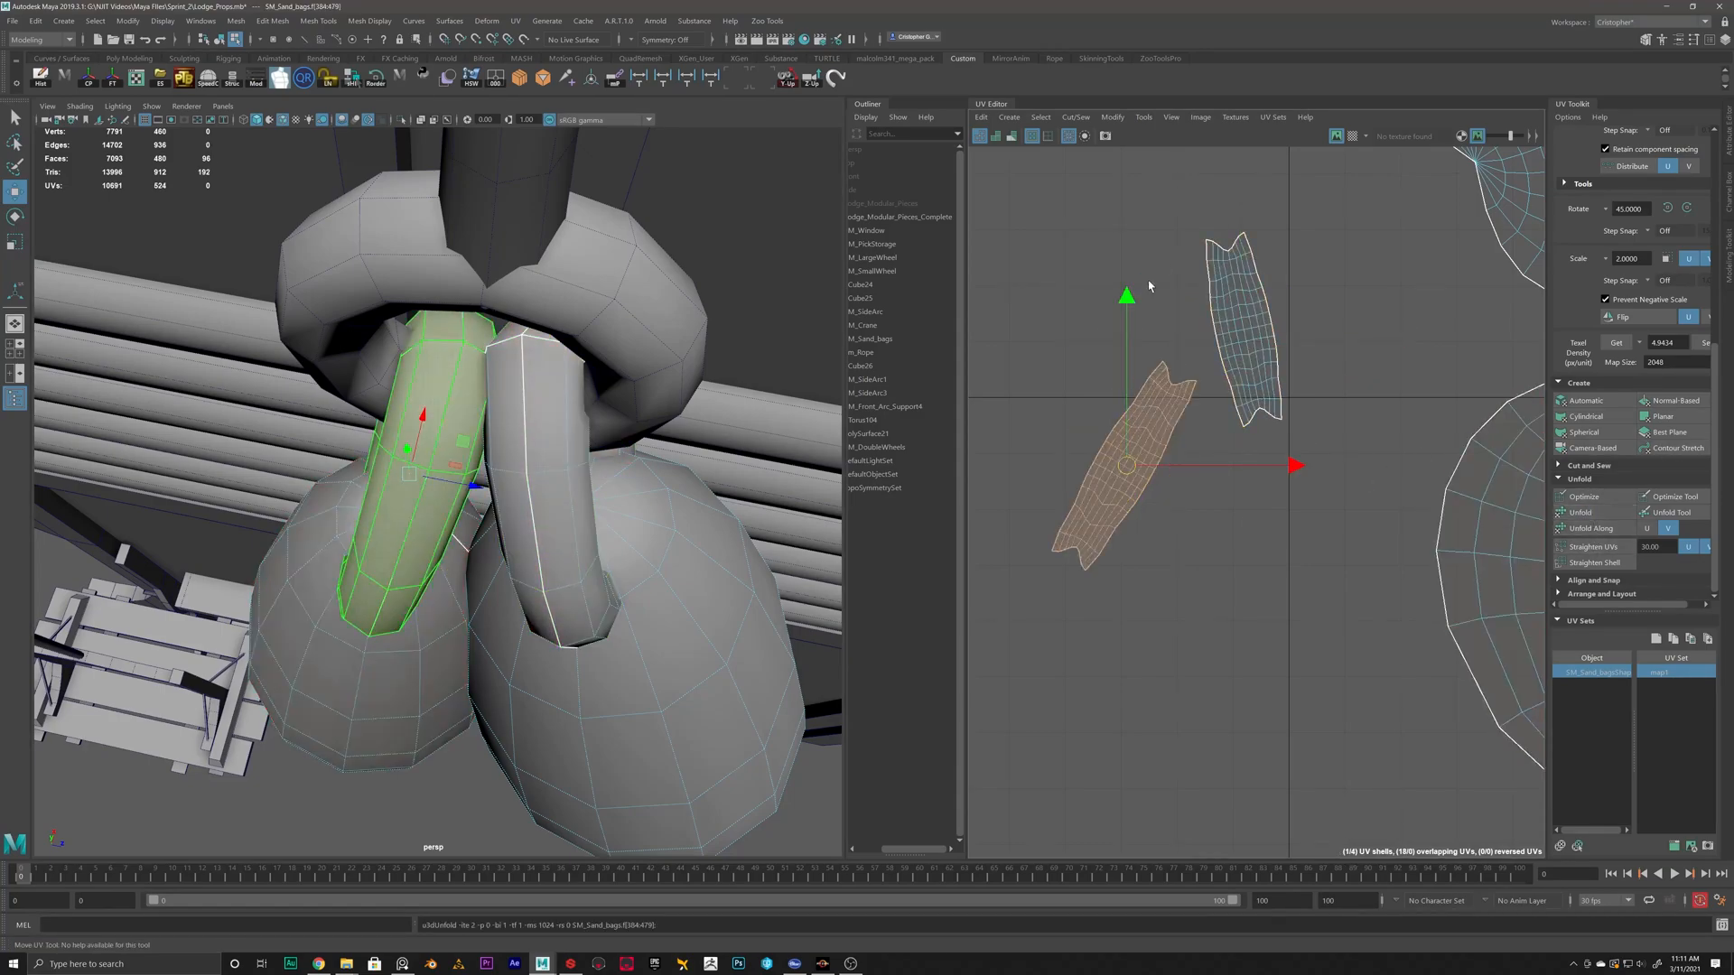
Straighten the UVs of both ring strips into upright rectangles and place the strips side by side.
key("e")
left_click_drag(1269, 389, 1188, 357)
left_click(1596, 547)
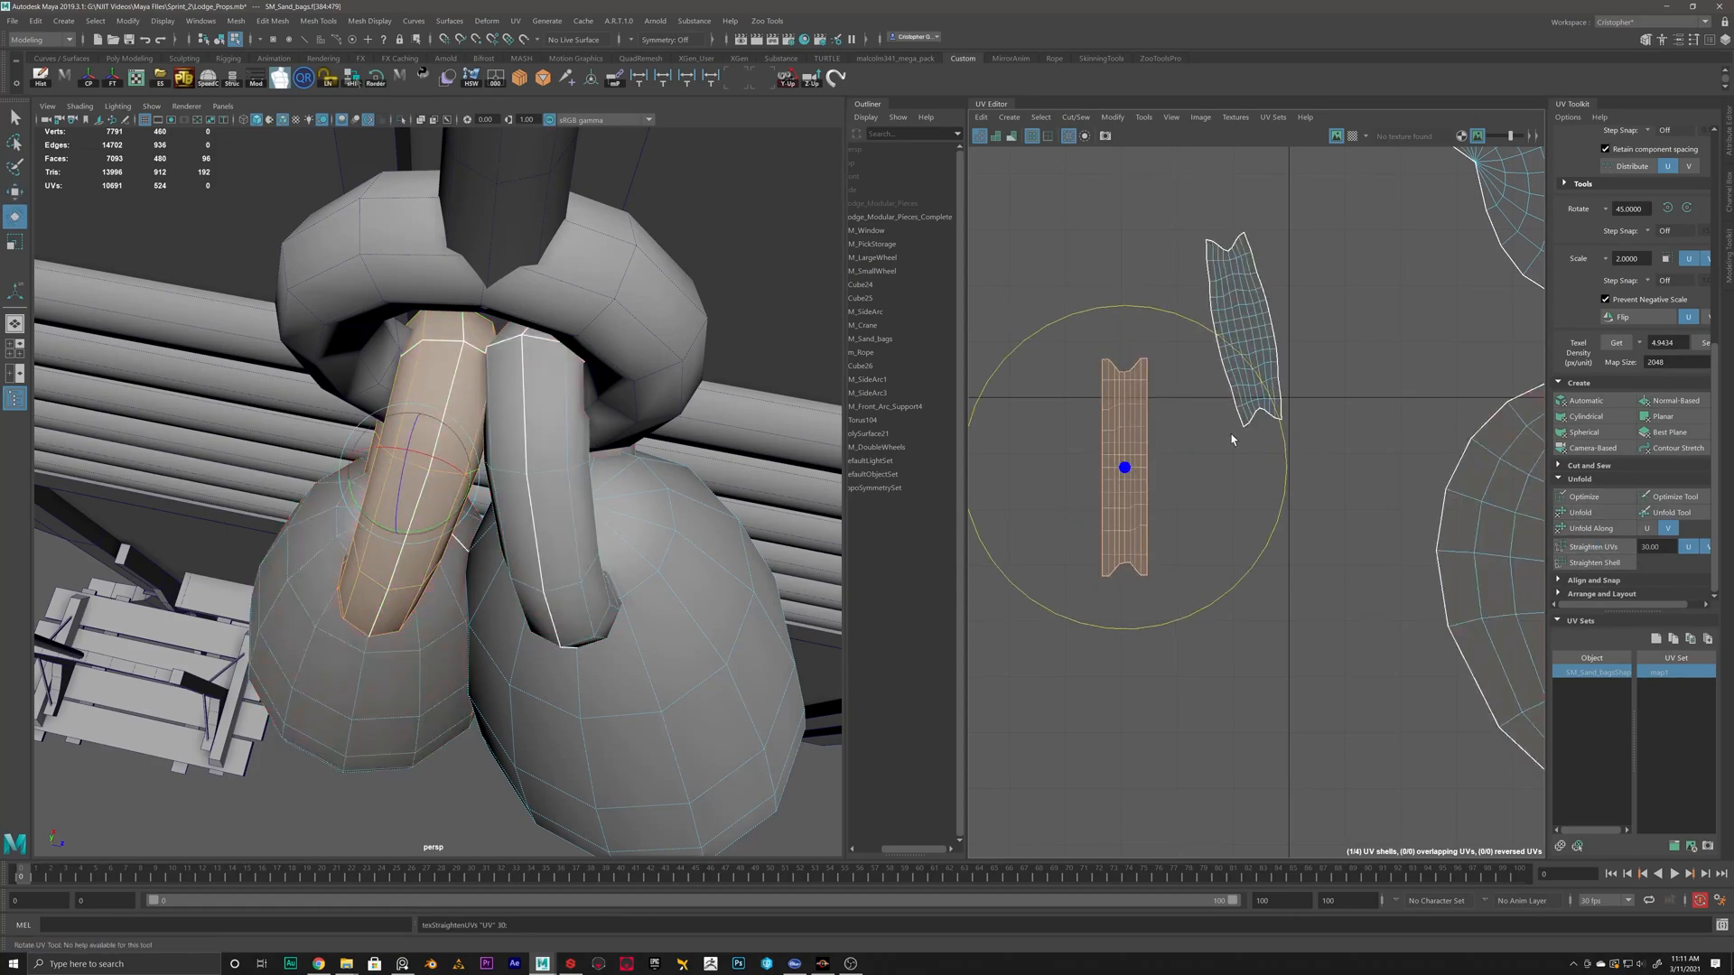
left_click(1235, 298)
left_click(1605, 550)
key("w")
middle_click_drag(1220, 422, 1162, 555)
left_click(1329, 584)
scroll(1174, 608, "down", 4)
scroll(514, 519, "down", 5)
right_click_drag(510, 520, 556, 477)
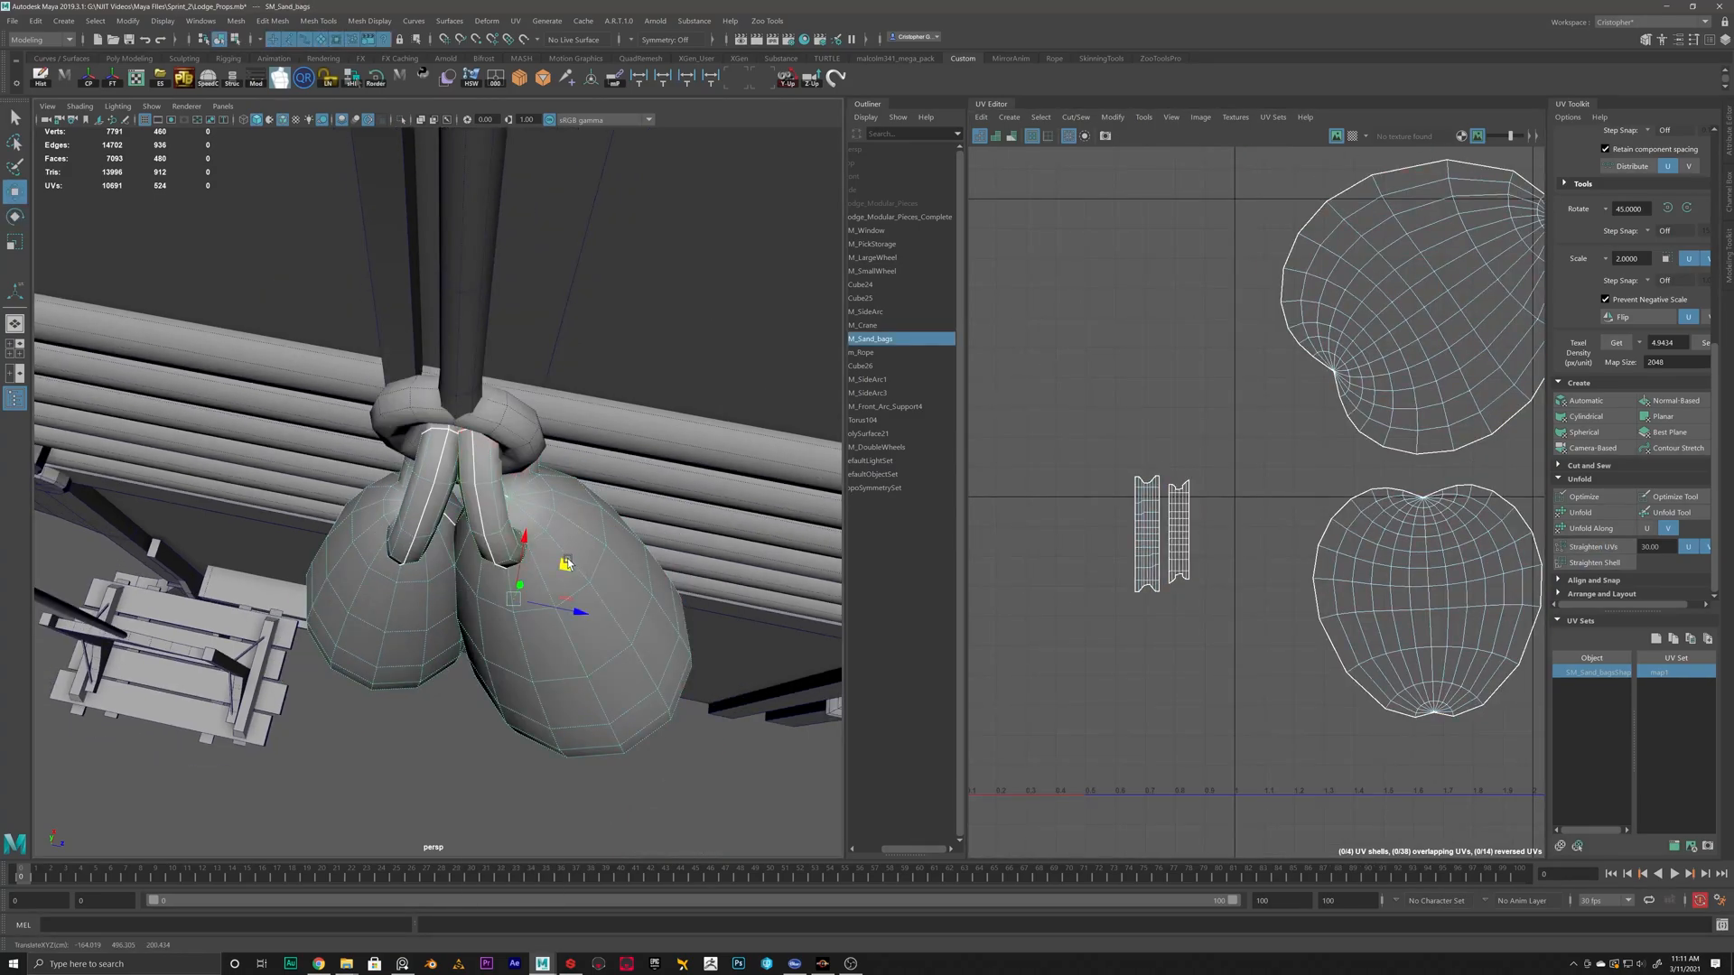
Apply a planar UV projection to the large spoked wheel above the sand bags.
scroll(506, 542, "down", 10)
left_click_drag(437, 619, 574, 445, "alt")
middle_click_drag(573, 445, 553, 643, "alt")
left_click_drag(553, 643, 646, 607, "alt")
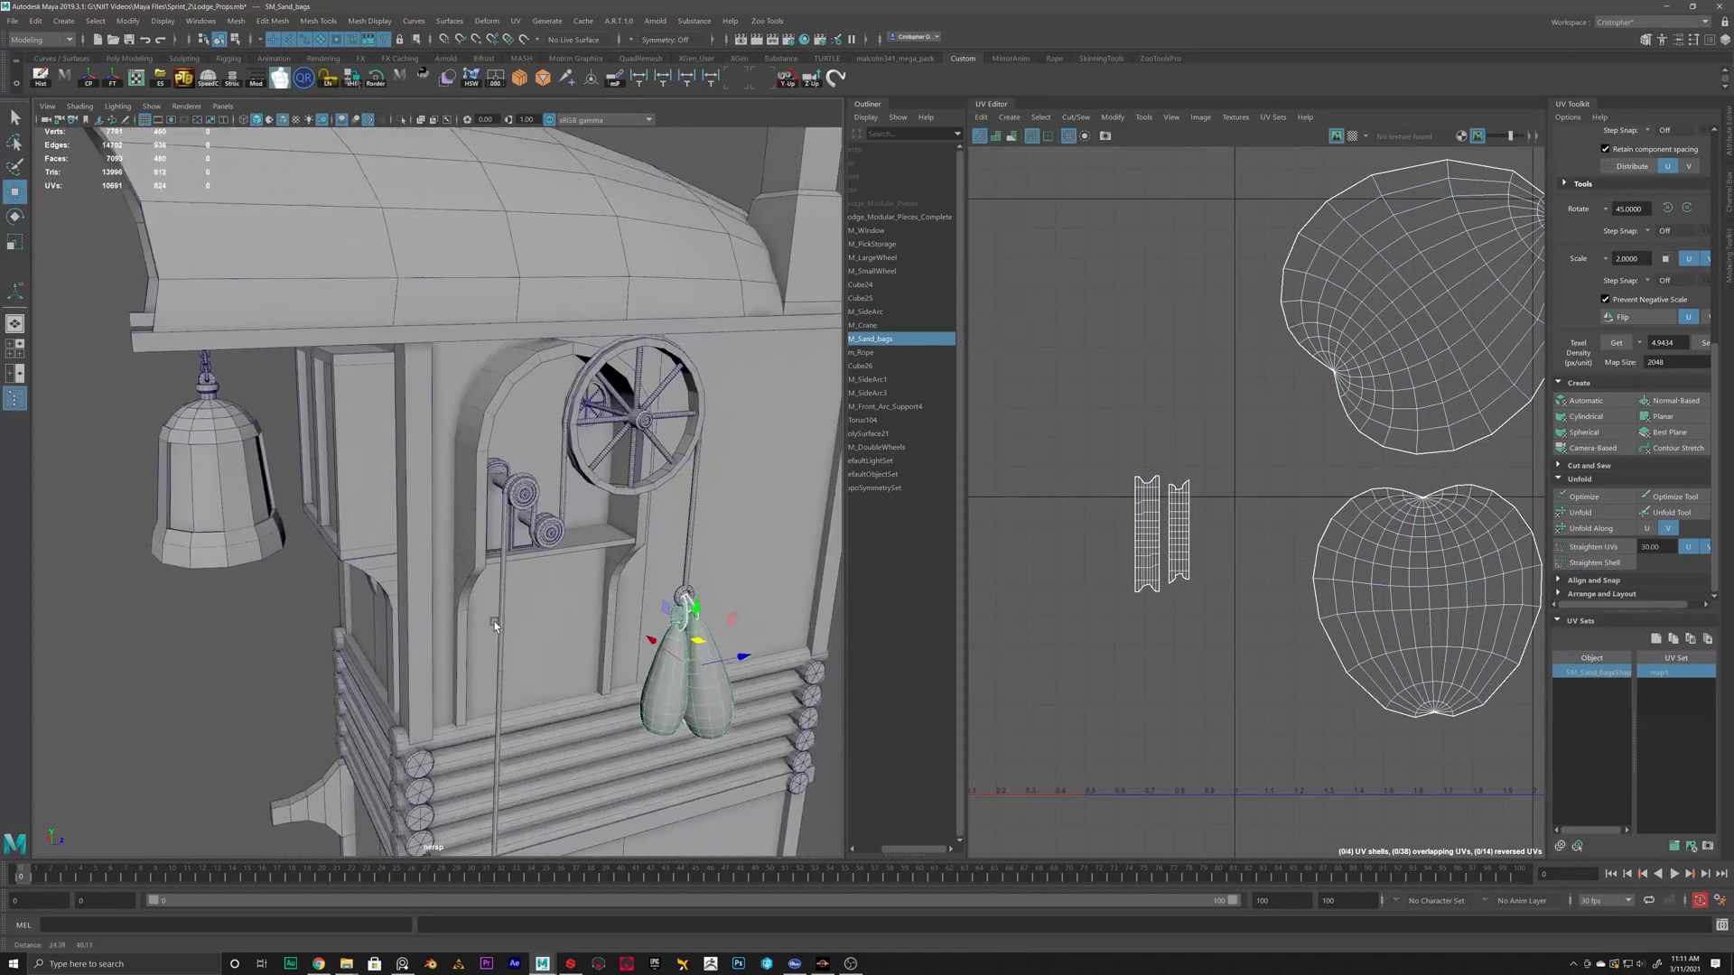
scroll(645, 607, "up", 5)
middle_click_drag(664, 565, 408, 526, "alt")
left_click_drag(408, 526, 494, 541, "alt")
scroll(494, 541, "up", 5)
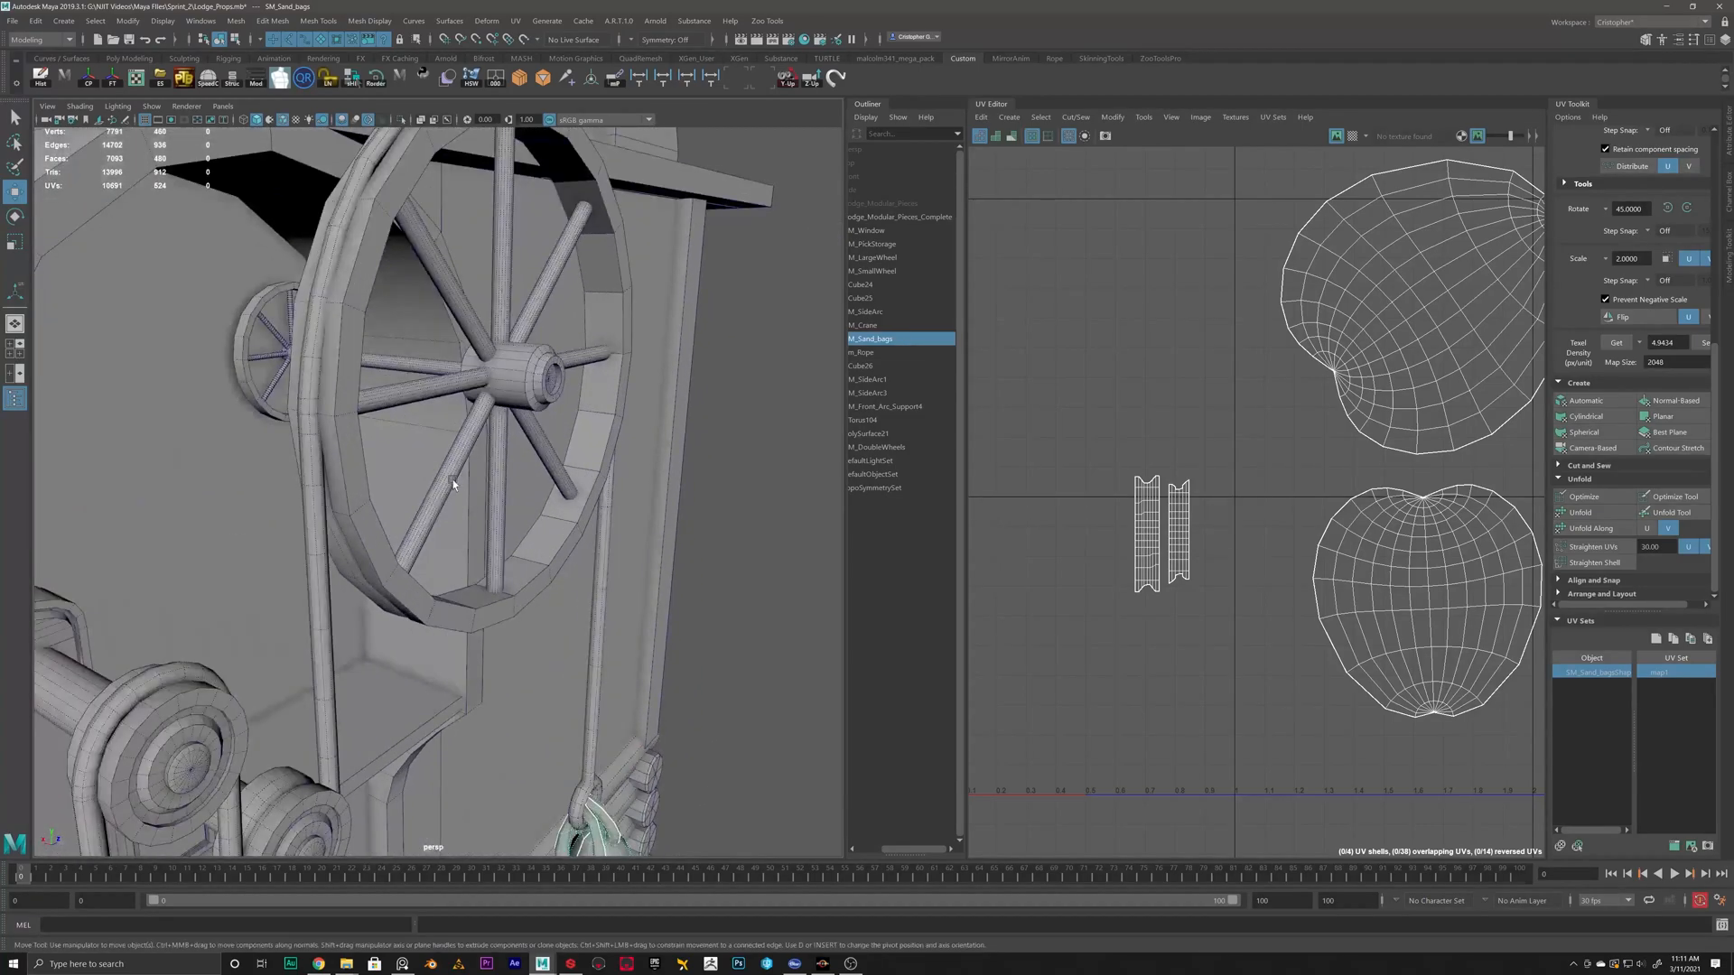
left_click(533, 379)
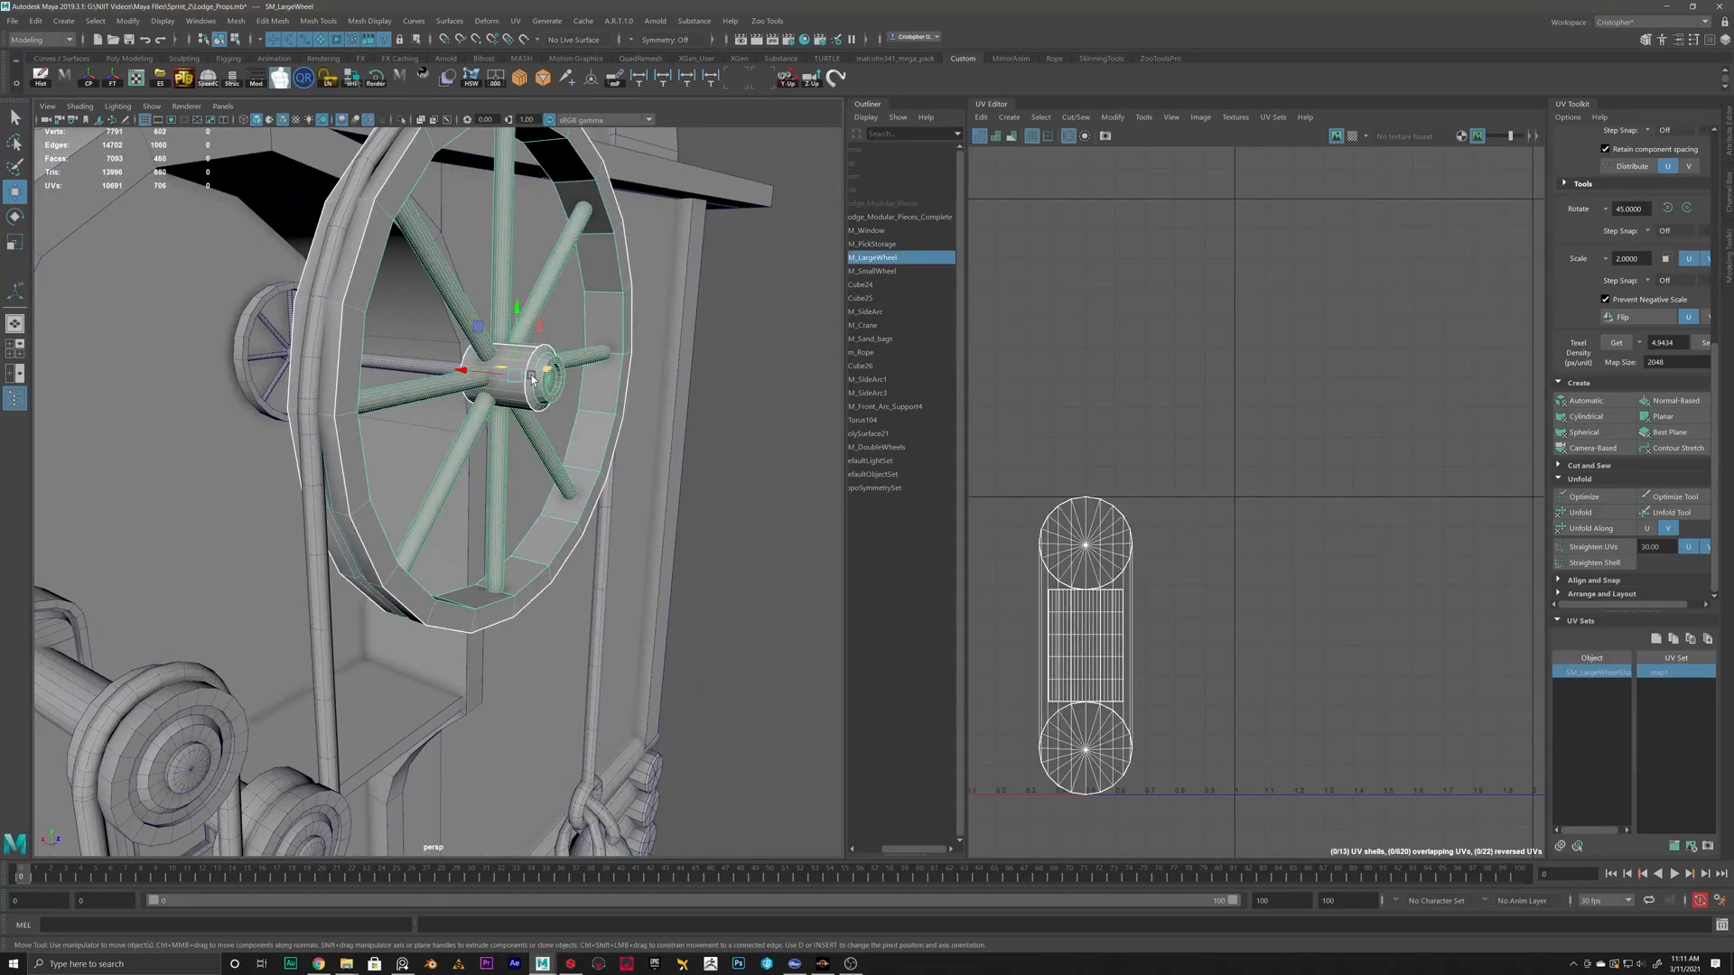
left_click_drag(680, 406, 527, 360, "alt")
middle_click_drag(526, 360, 542, 492, "alt")
left_click(1664, 417)
key("f")
Isolate the large spoked wheel in the viewport.
left_click_drag(455, 307, 346, 274, "alt")
right_click_drag(332, 273, 406, 233)
key("q")
left_click(686, 294)
left_click(410, 237)
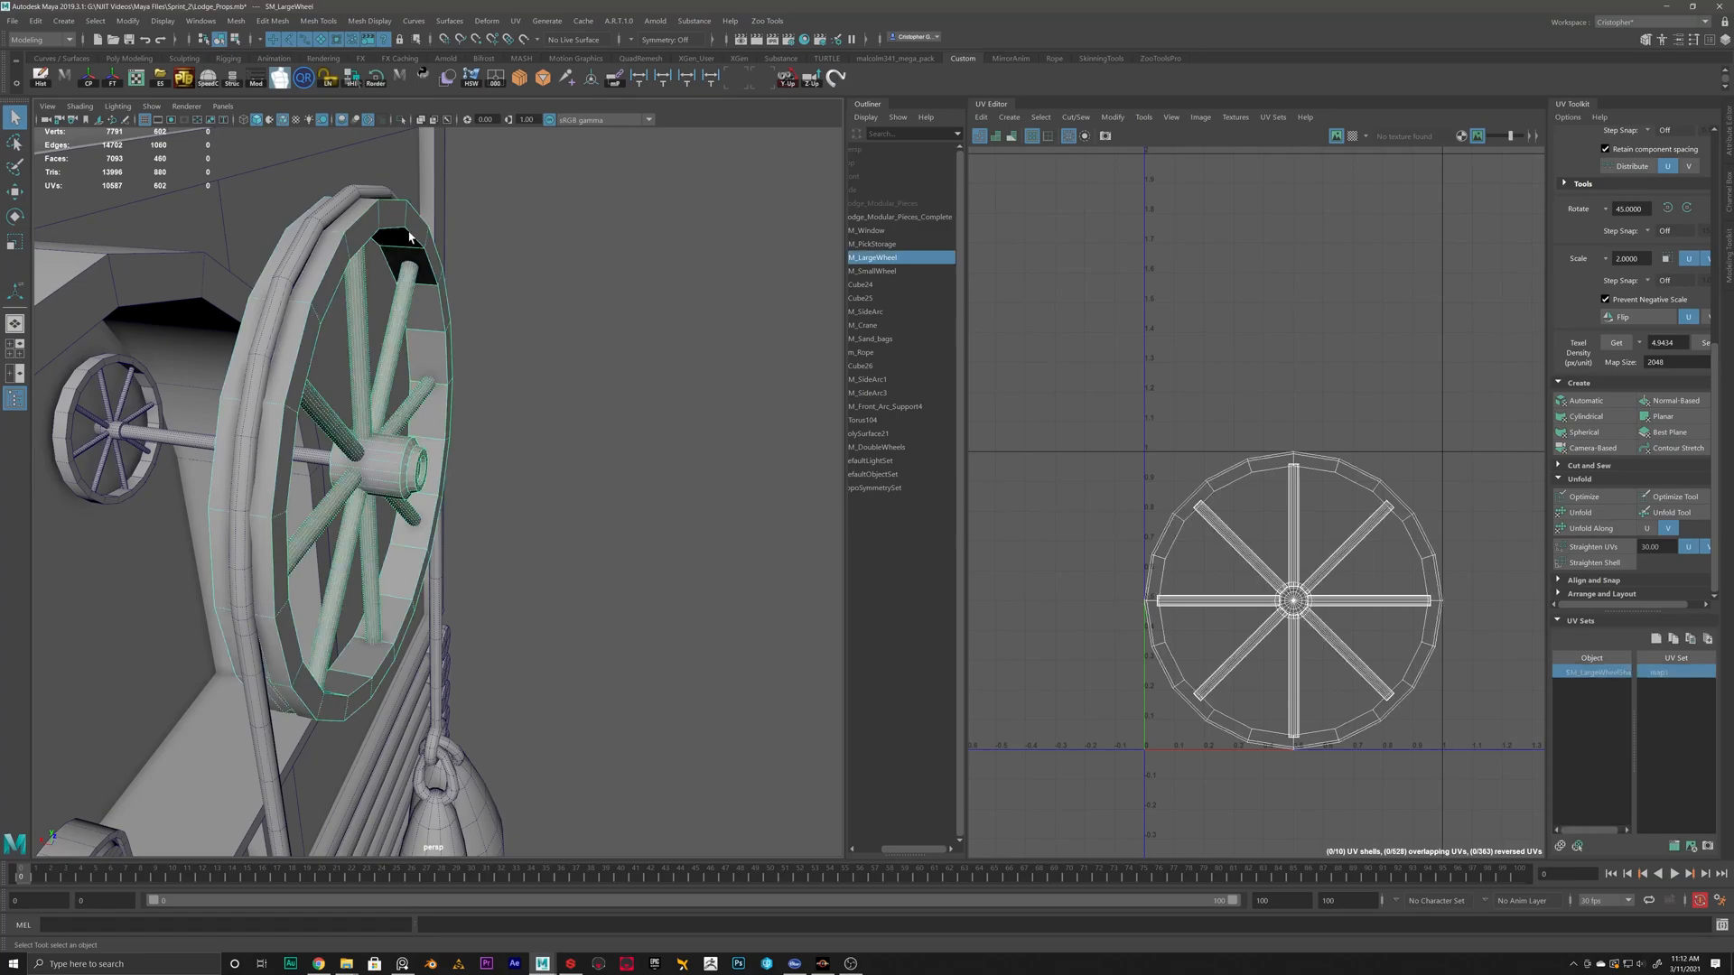
left_click(400, 120)
Cut UV seams along both outer edge loops of the large wheel's rim and once across its grooved tread.
left_click_drag(350, 420, 448, 448, "alt")
scroll(511, 408, "up", 3)
right_click_drag(511, 408, 516, 378)
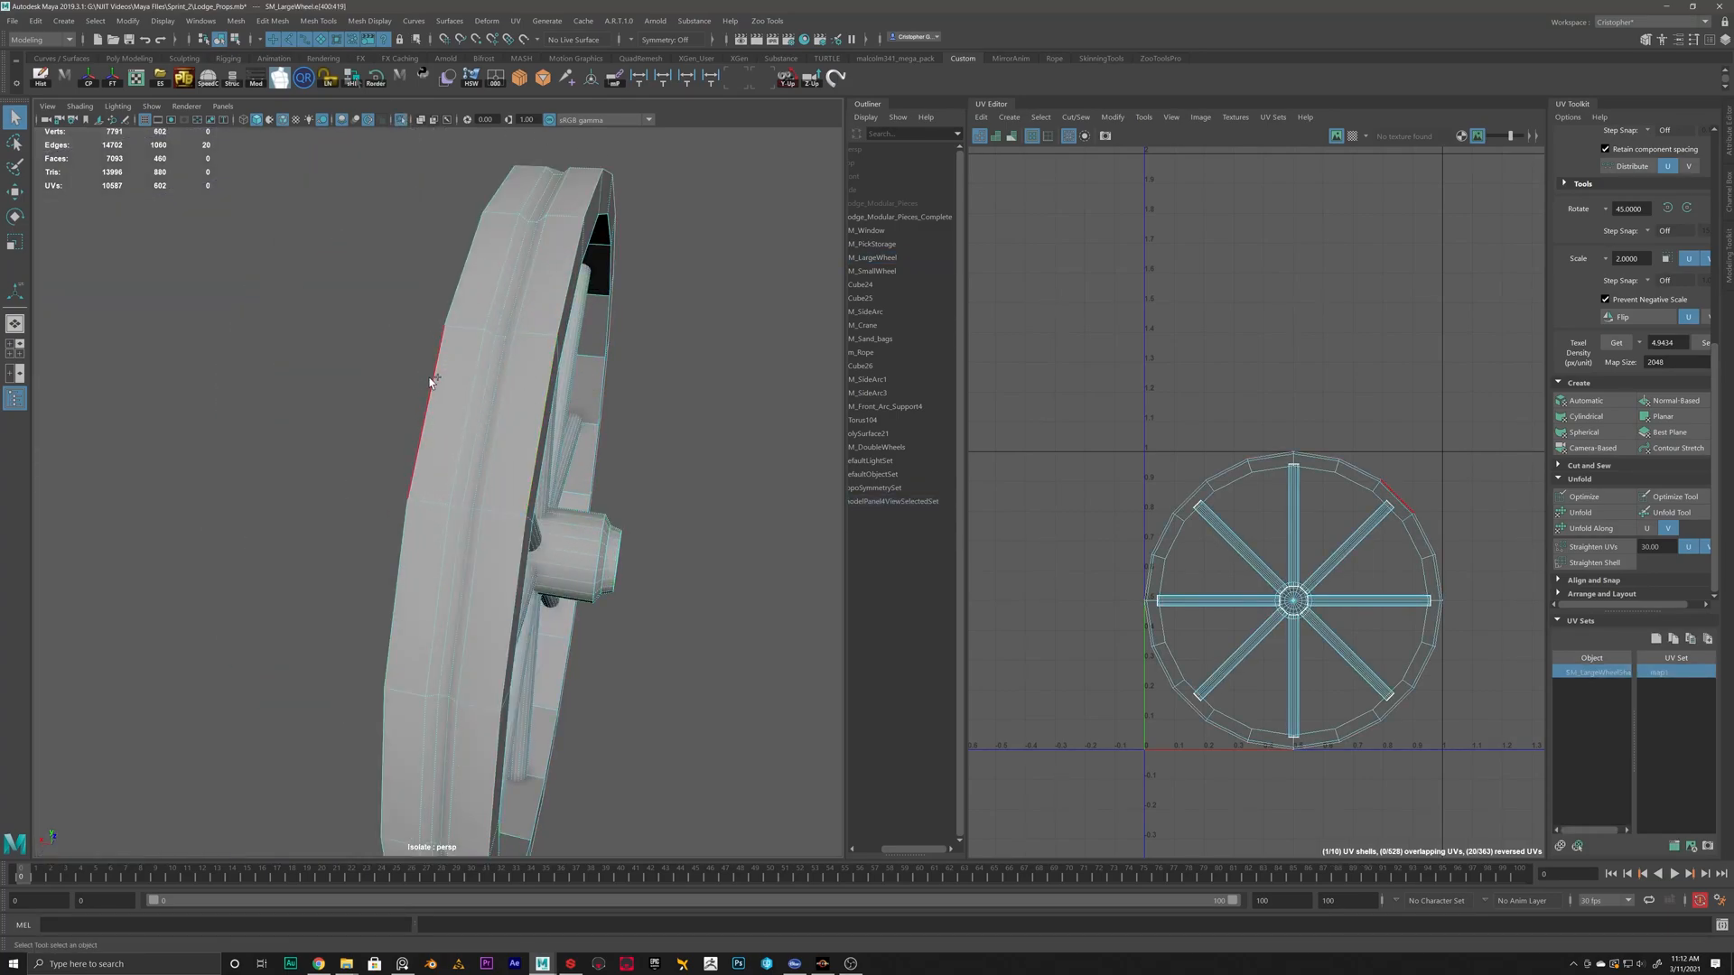
left_click_drag(519, 313, 396, 376, "alt")
left_click(234, 376, "shift")
left_click_drag(235, 375, 442, 418, "alt")
right_click_drag(442, 417, 565, 436, "alt")
left_click(540, 437, "shift")
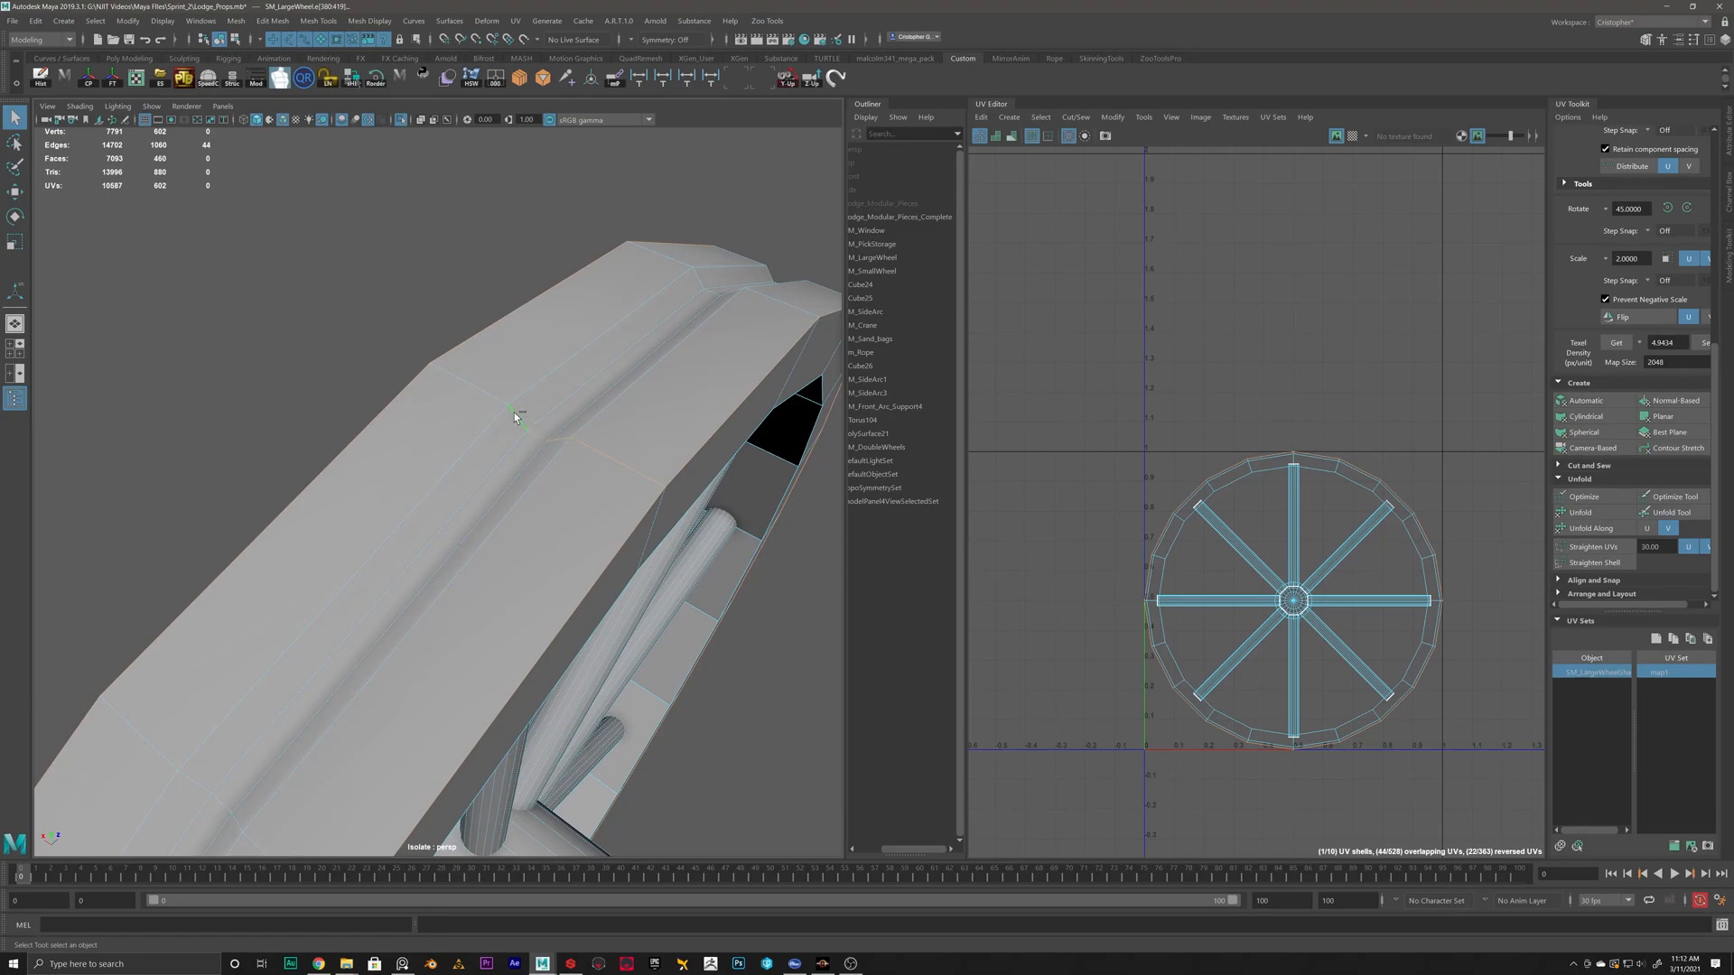
right_click_drag(1318, 457, 1251, 478, "shift")
Move the rim's side-and-inner UV shell above the spokes and the outer tread shell off to one side.
left_click(1289, 484)
left_click(1250, 471)
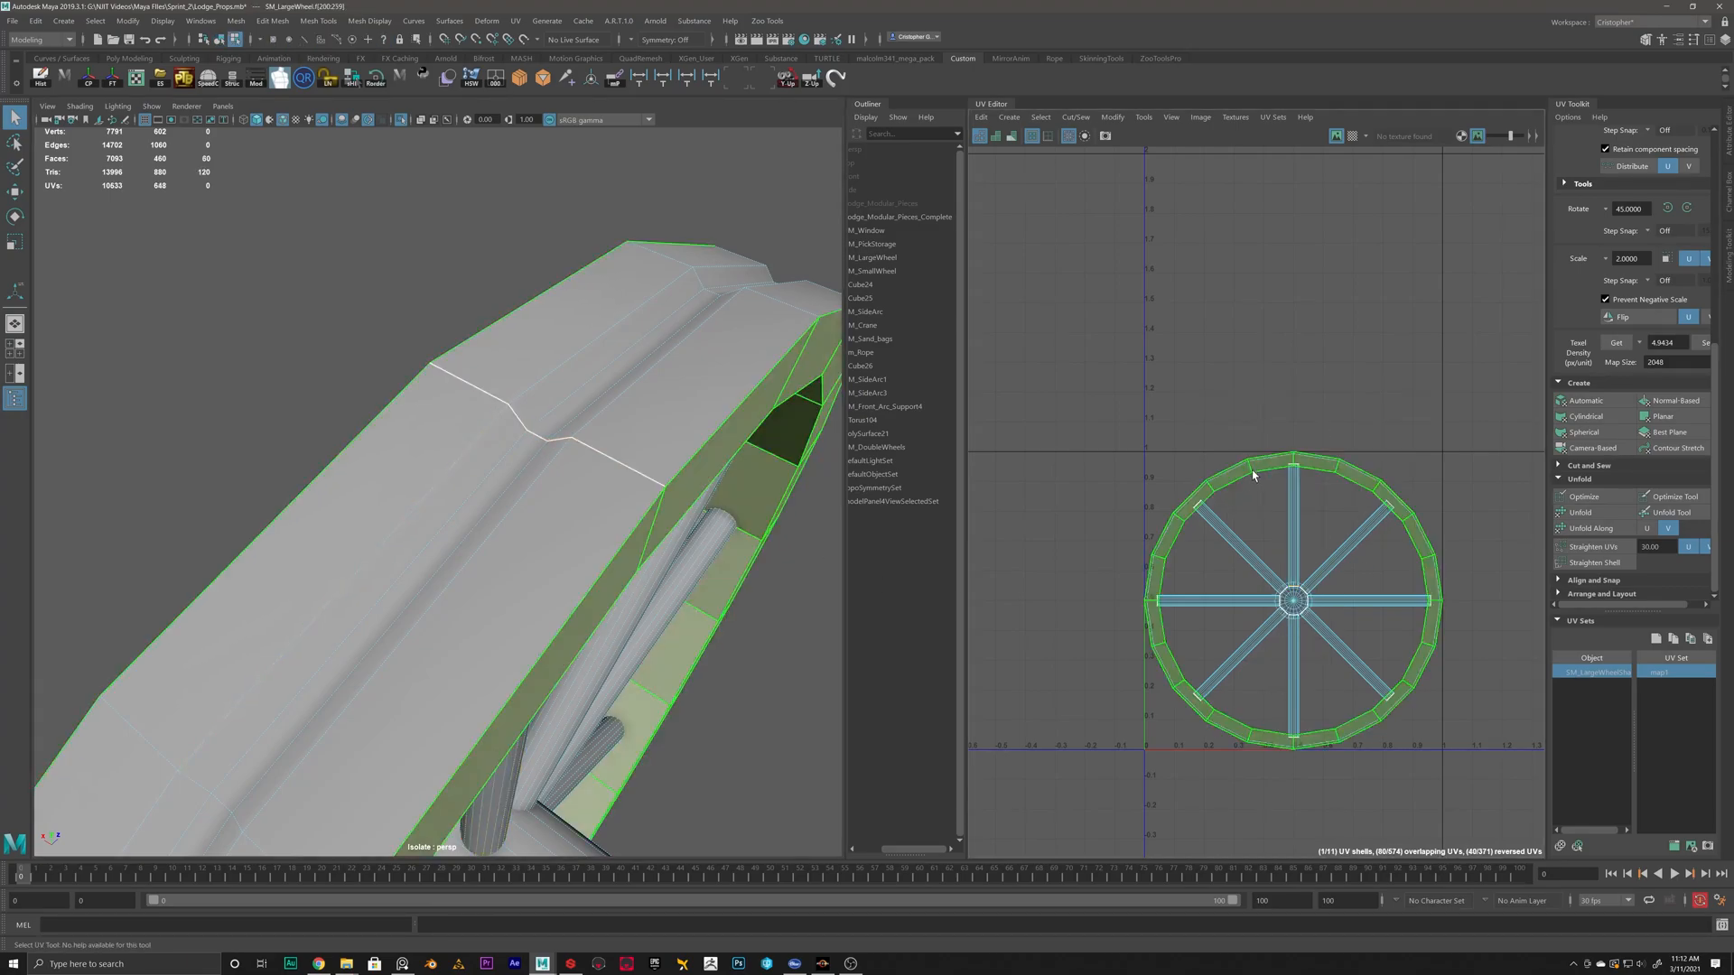
scroll(1276, 560, "down", 3)
left_click_drag(1291, 589, 1248, 290)
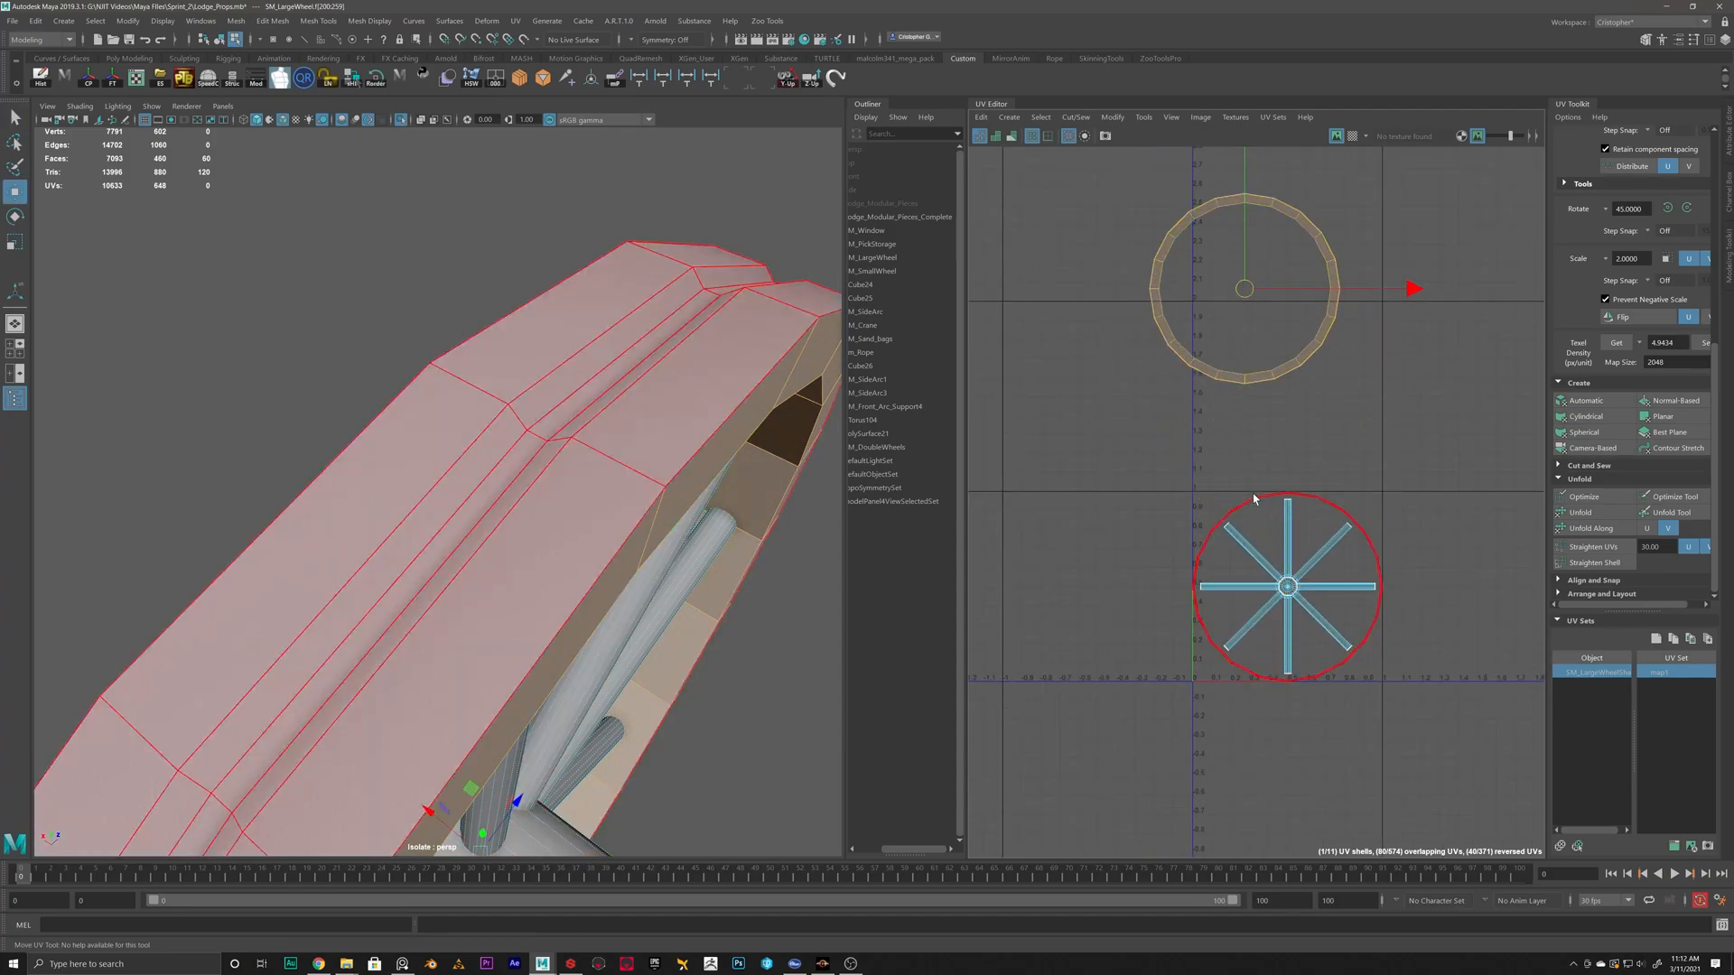
left_click(1293, 589)
left_click_drag(1294, 592, 1074, 490)
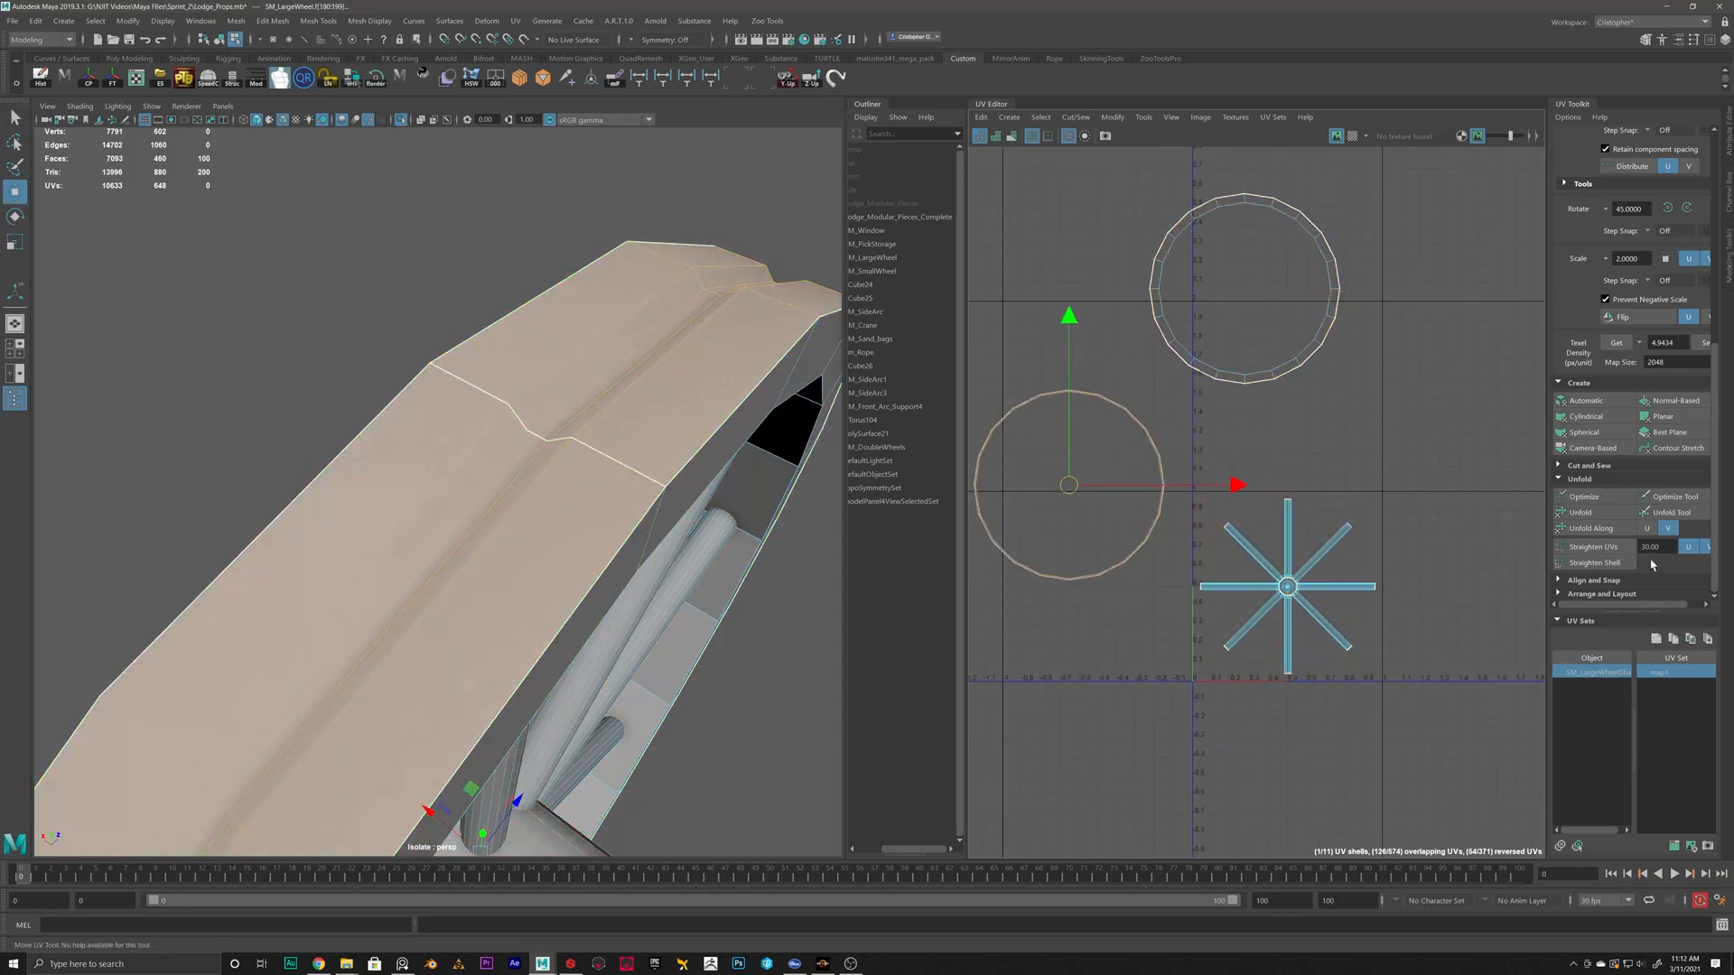
Unfold the large wheel's outer tread shell into a strip and rotate it upright.
left_click(1604, 518)
scroll(1079, 484, "up", 3)
key("e")
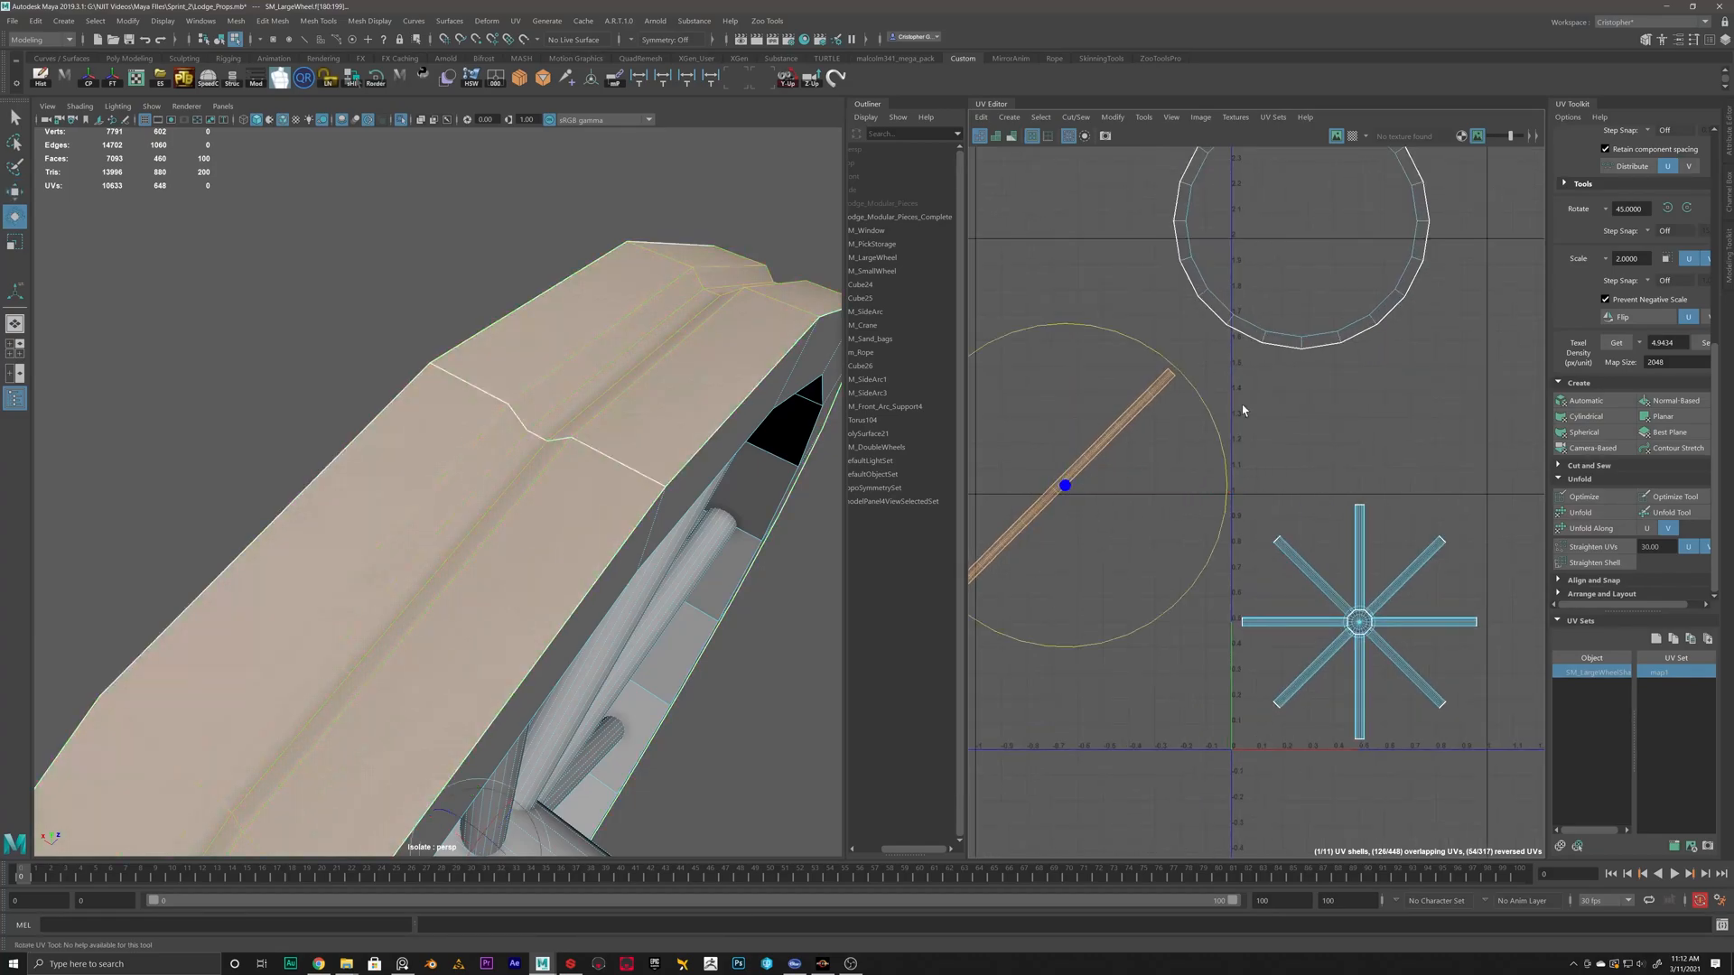
left_click_drag(1224, 431, 1119, 405)
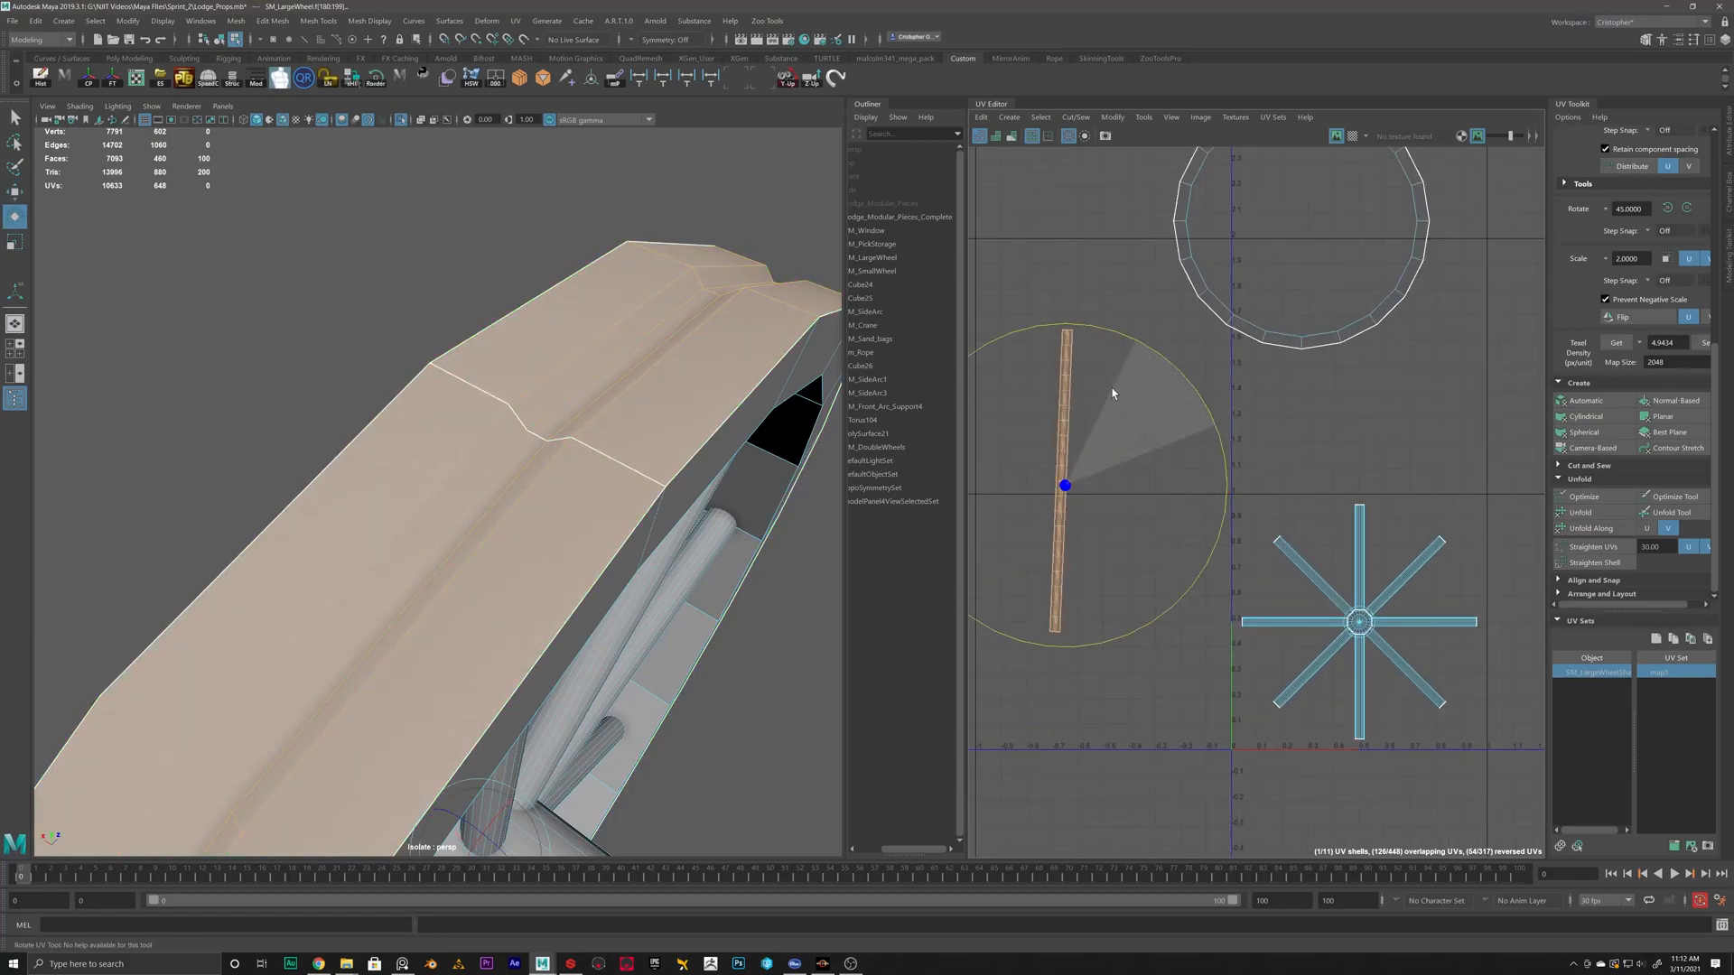
Cut UV seams along both inner edge loops of the large wheel's rim.
left_click(1242, 334)
scroll(1237, 361, "down", 4)
scroll(518, 603, "down", 8)
left_click_drag(517, 603, 632, 533, "alt")
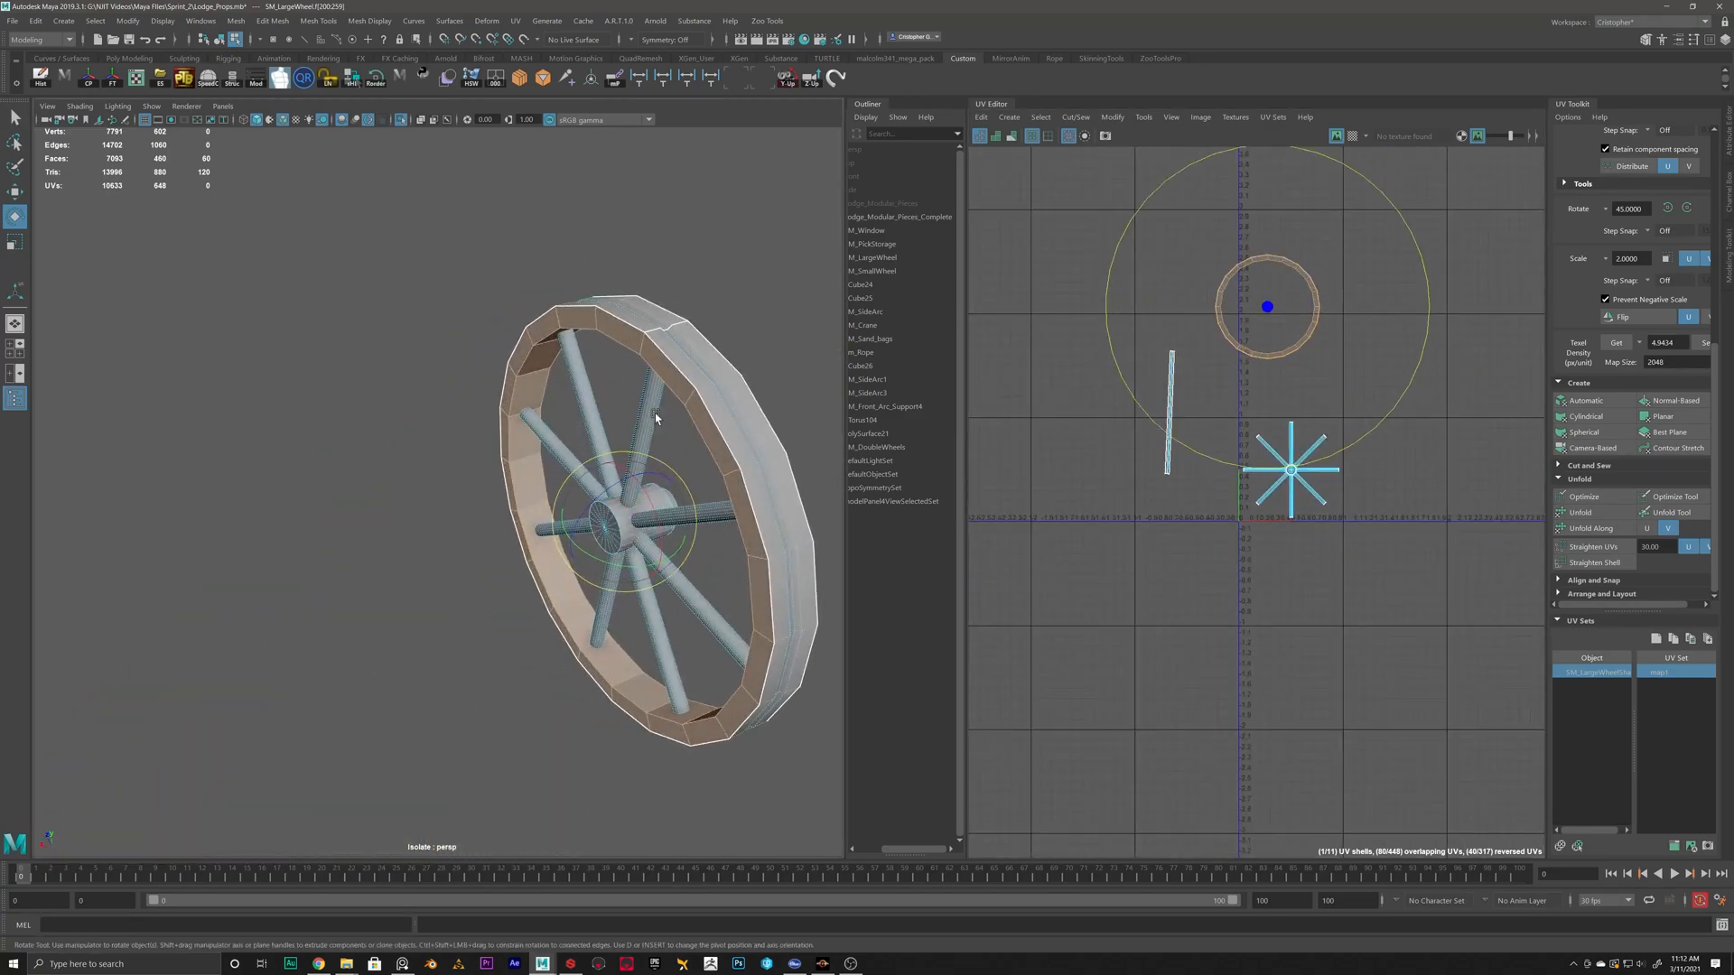
scroll(588, 696, "up", 8)
right_click_drag(617, 585, 615, 544)
double_click(614, 581)
right_click_drag(1318, 269, 1263, 288, "shift")
left_click_drag(716, 726, 561, 557, "alt")
scroll(722, 736, "down", 5)
scroll(562, 557, "up", 5)
left_click(621, 540)
right_click_drag(1295, 321, 1275, 323, "shift")
Separate the rim's inner band UV shell and planar-map it from the Y axis, fitted to the bounding box.
right_click_drag(1289, 318, 1259, 294)
left_click(1239, 276)
key("w")
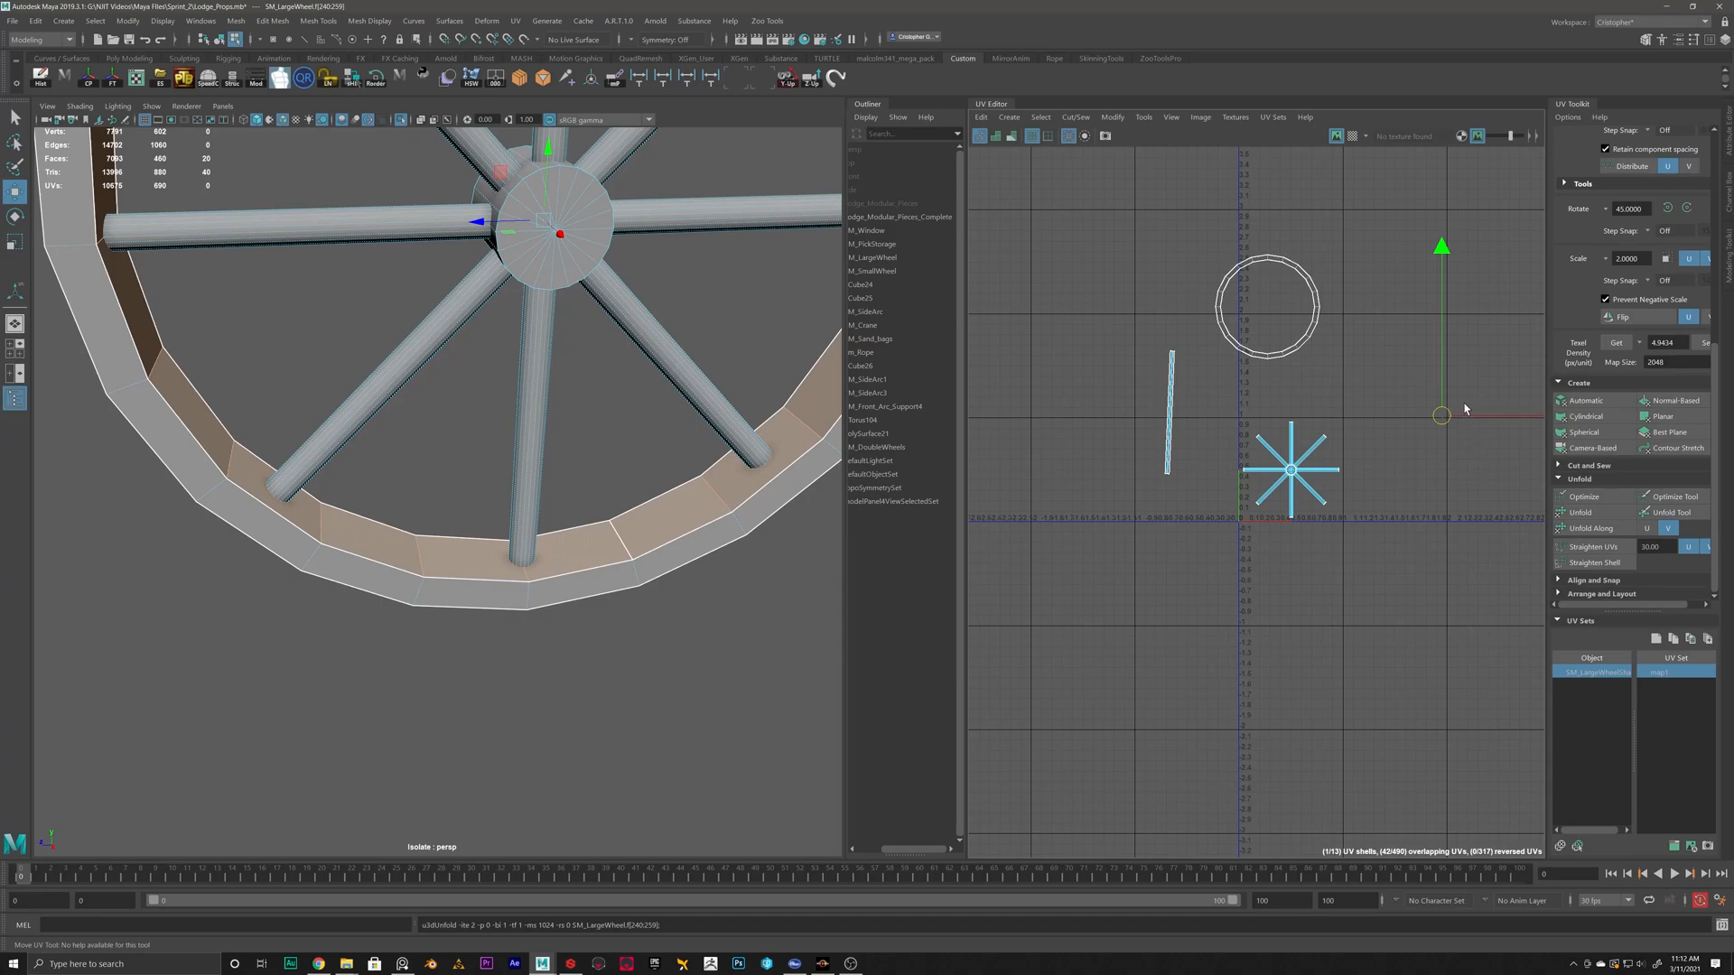
middle_click_drag(1477, 359, 1200, 464, "alt")
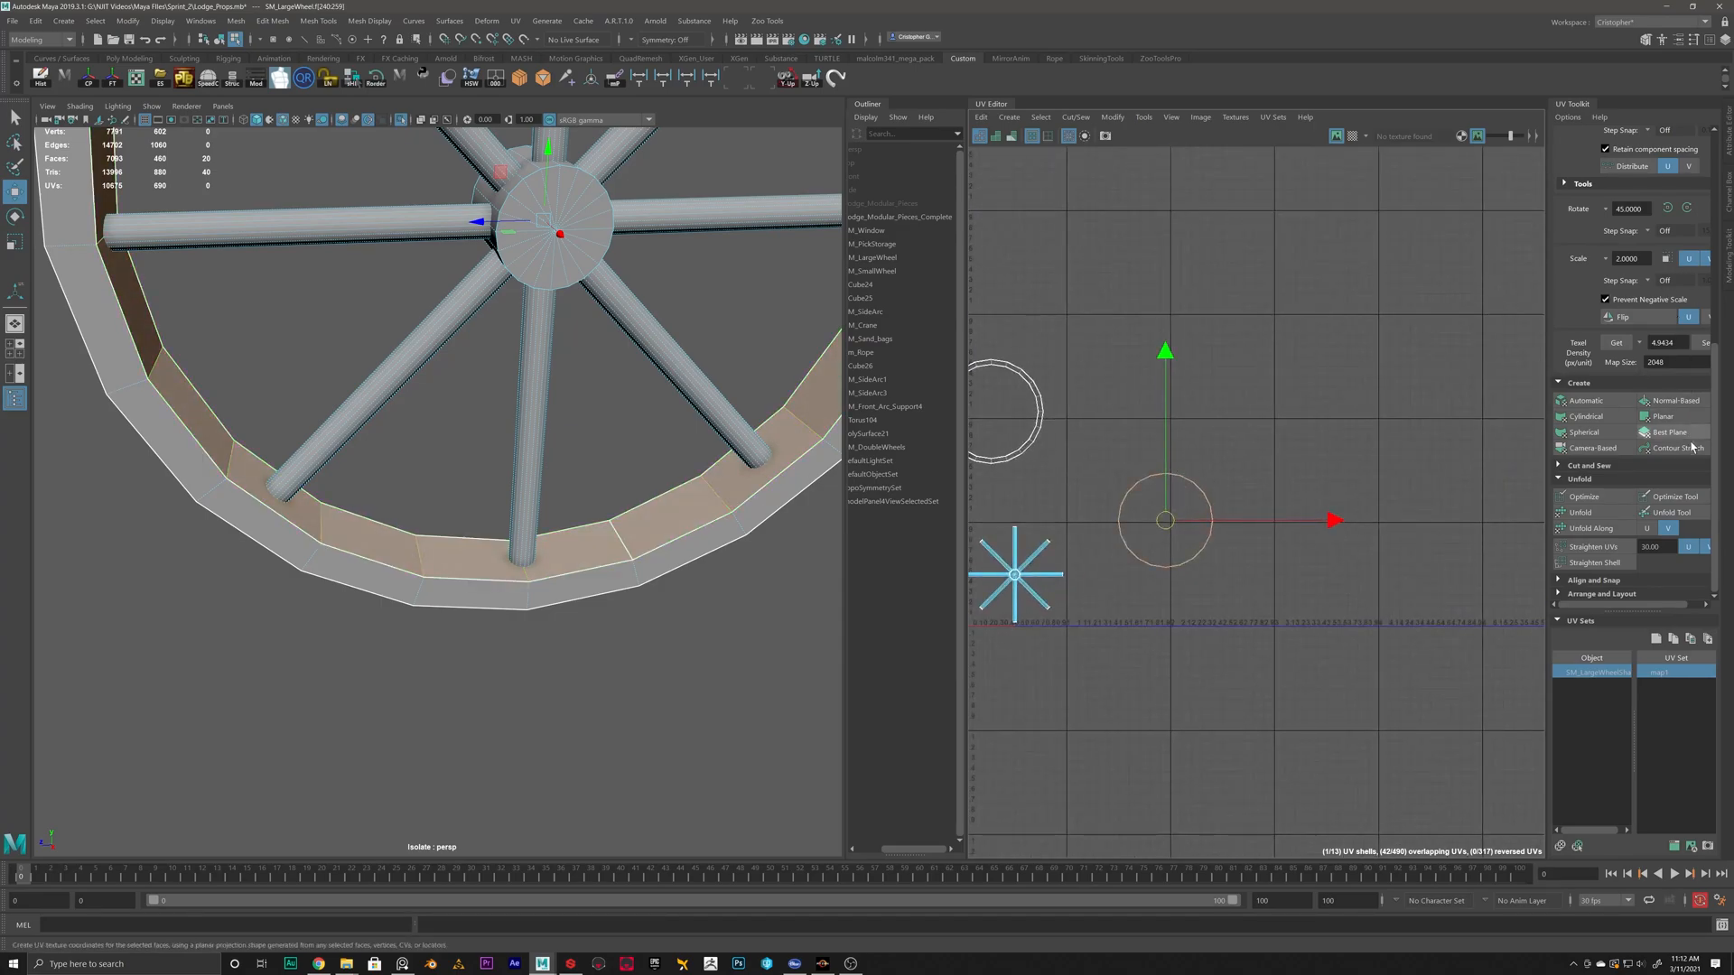
left_click(1667, 420)
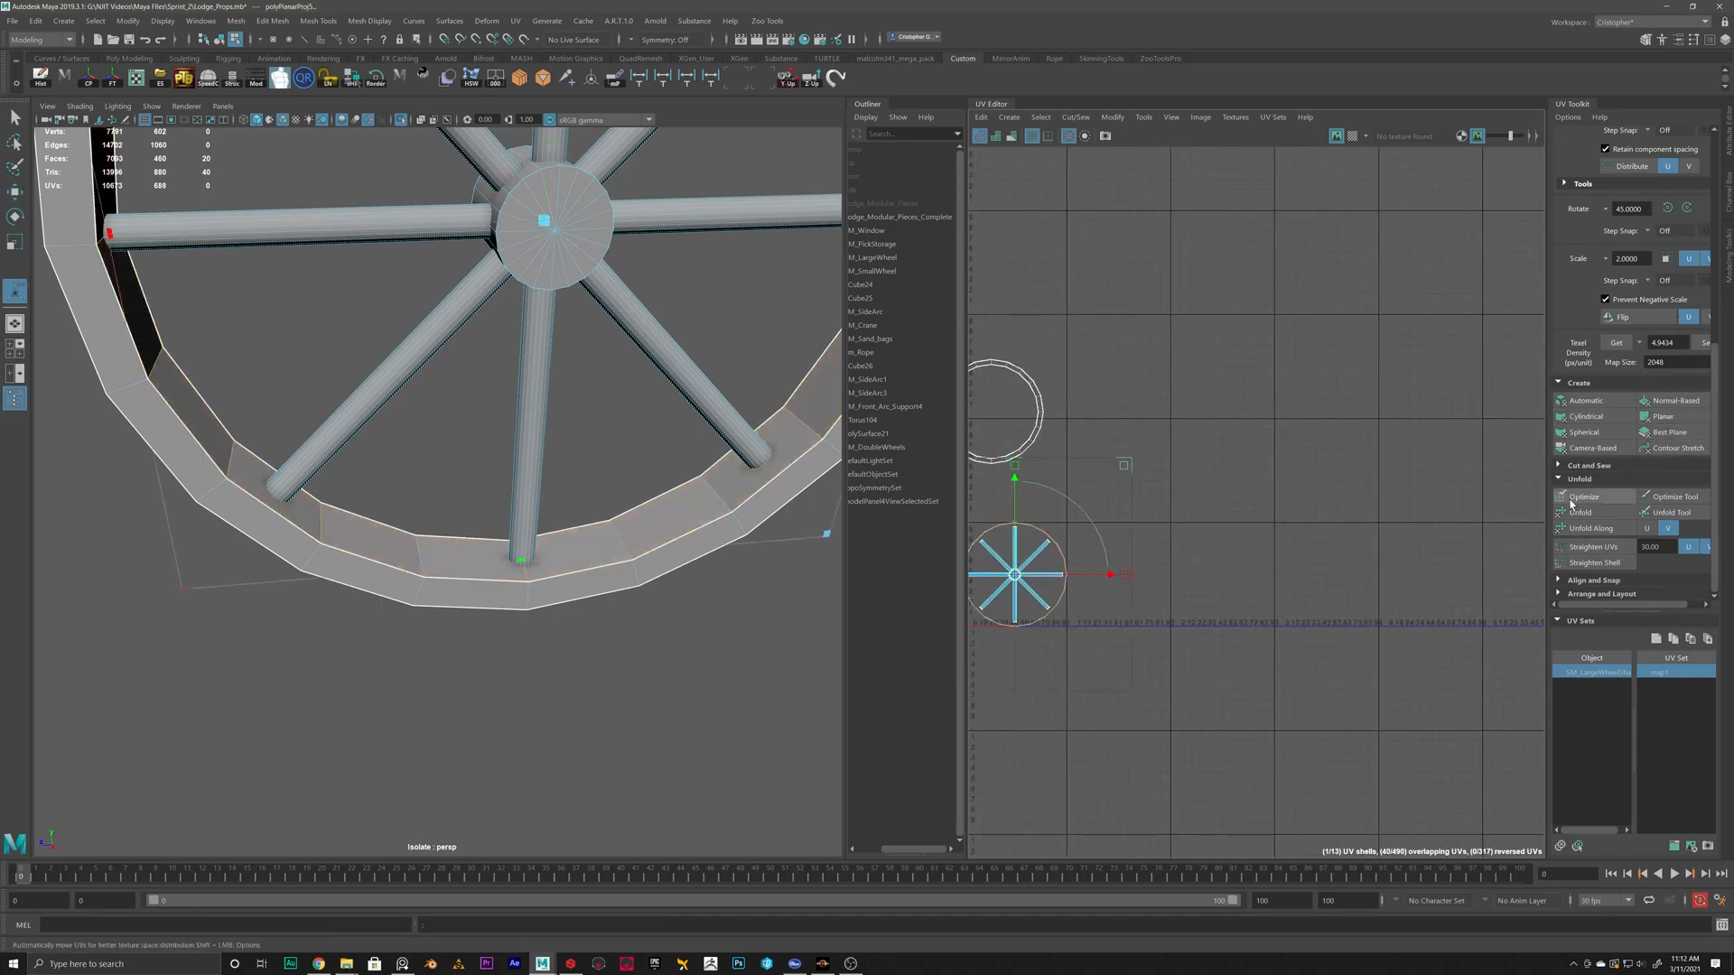
left_click(1660, 421, "shift")
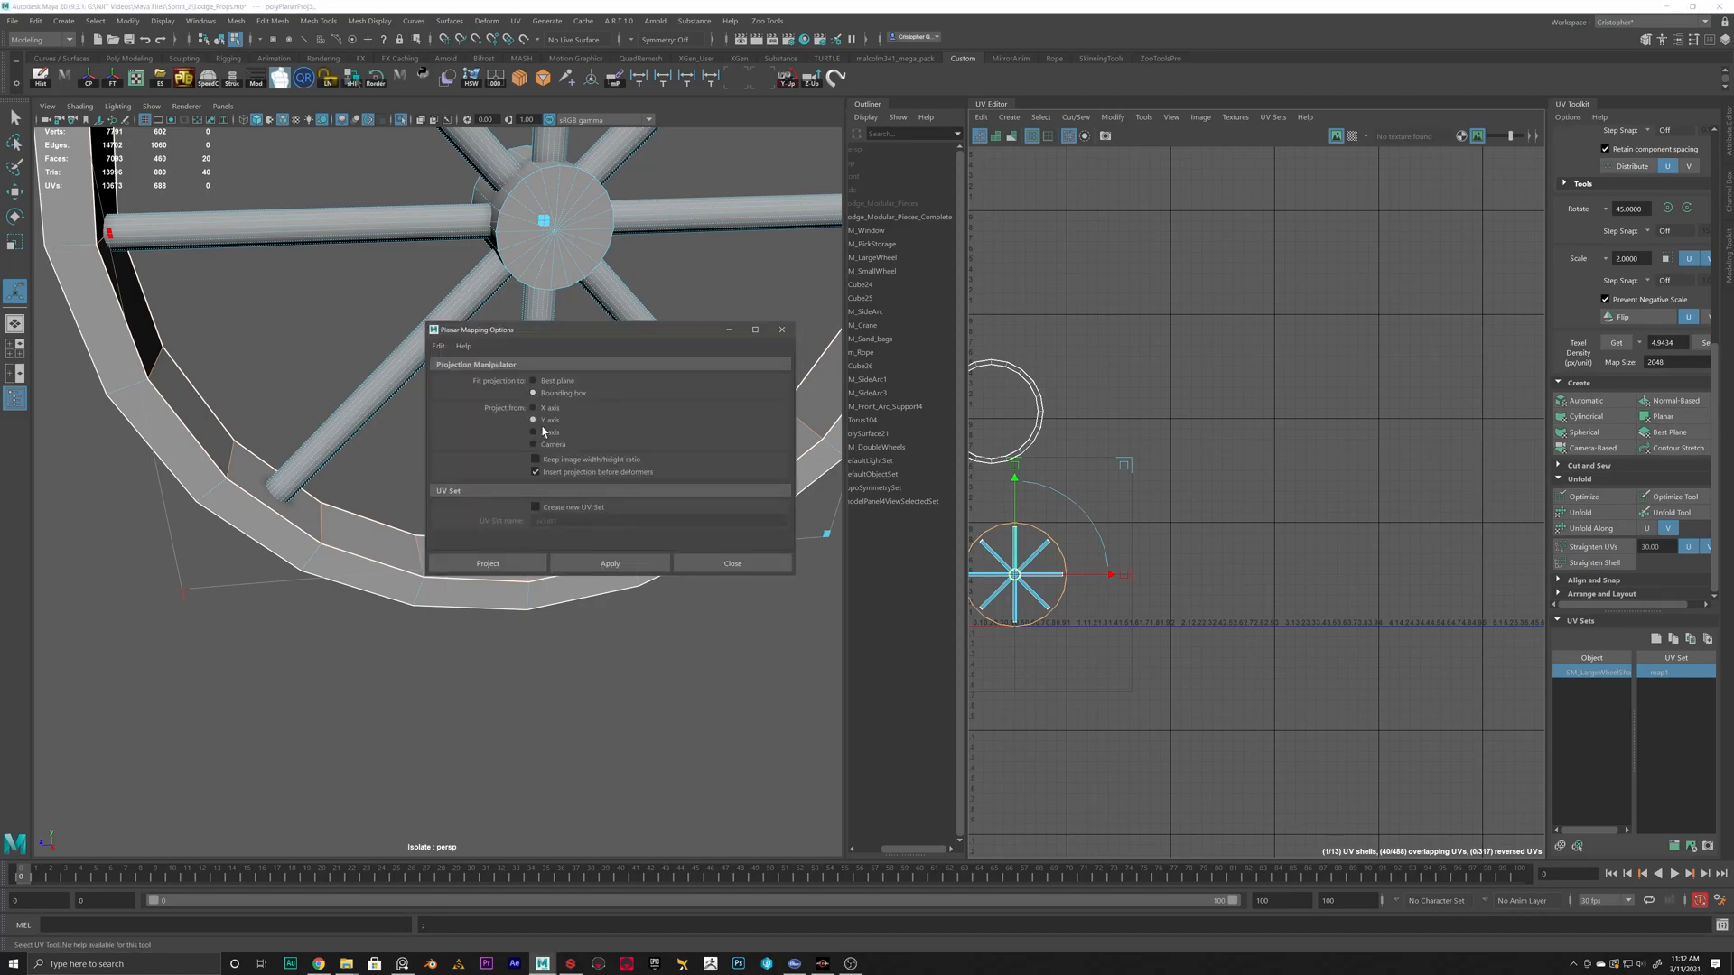
left_click(630, 565)
left_click(732, 564)
Cut a UV seam across the rim's inner band and unfold the shell into a strip.
right_click_drag(585, 528, 623, 539)
right_click_drag(1345, 297, 1157, 381, "shift")
right_click_drag(1142, 512, 1088, 488)
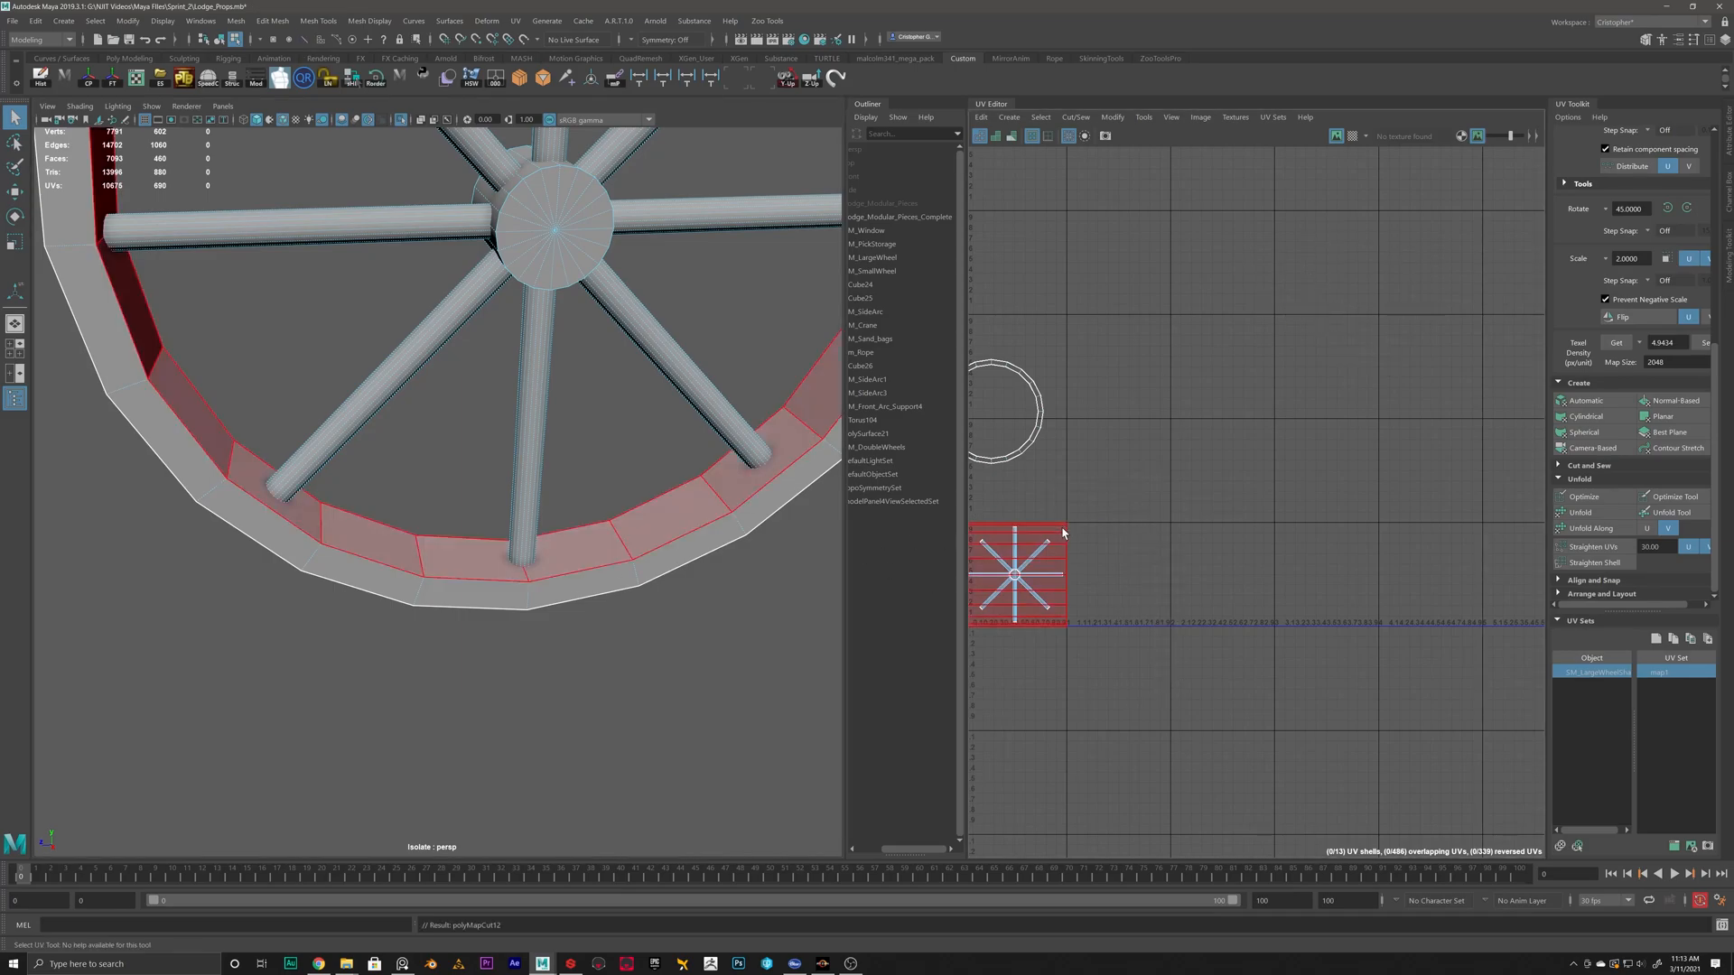
left_click(1061, 537)
left_click(1582, 513)
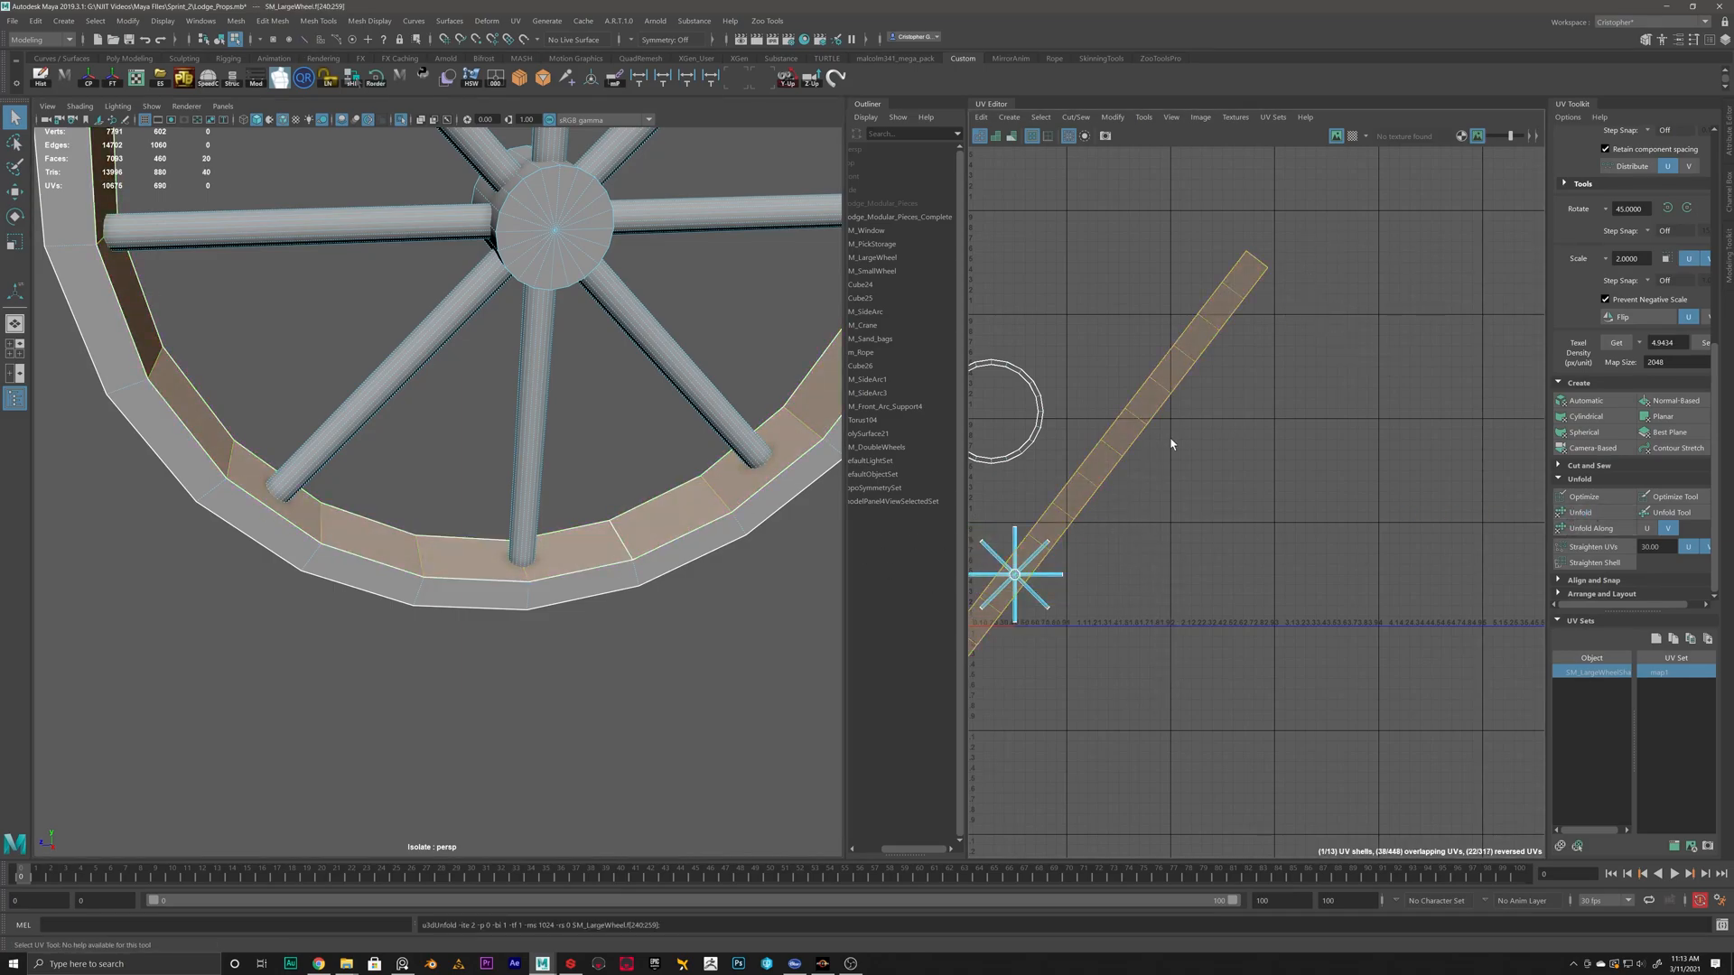
Rotate the inner band strip upright and move it clear of the spoke shells.
left_click_drag(1156, 495, 1066, 456)
key("w")
left_click_drag(1088, 578, 1244, 513)
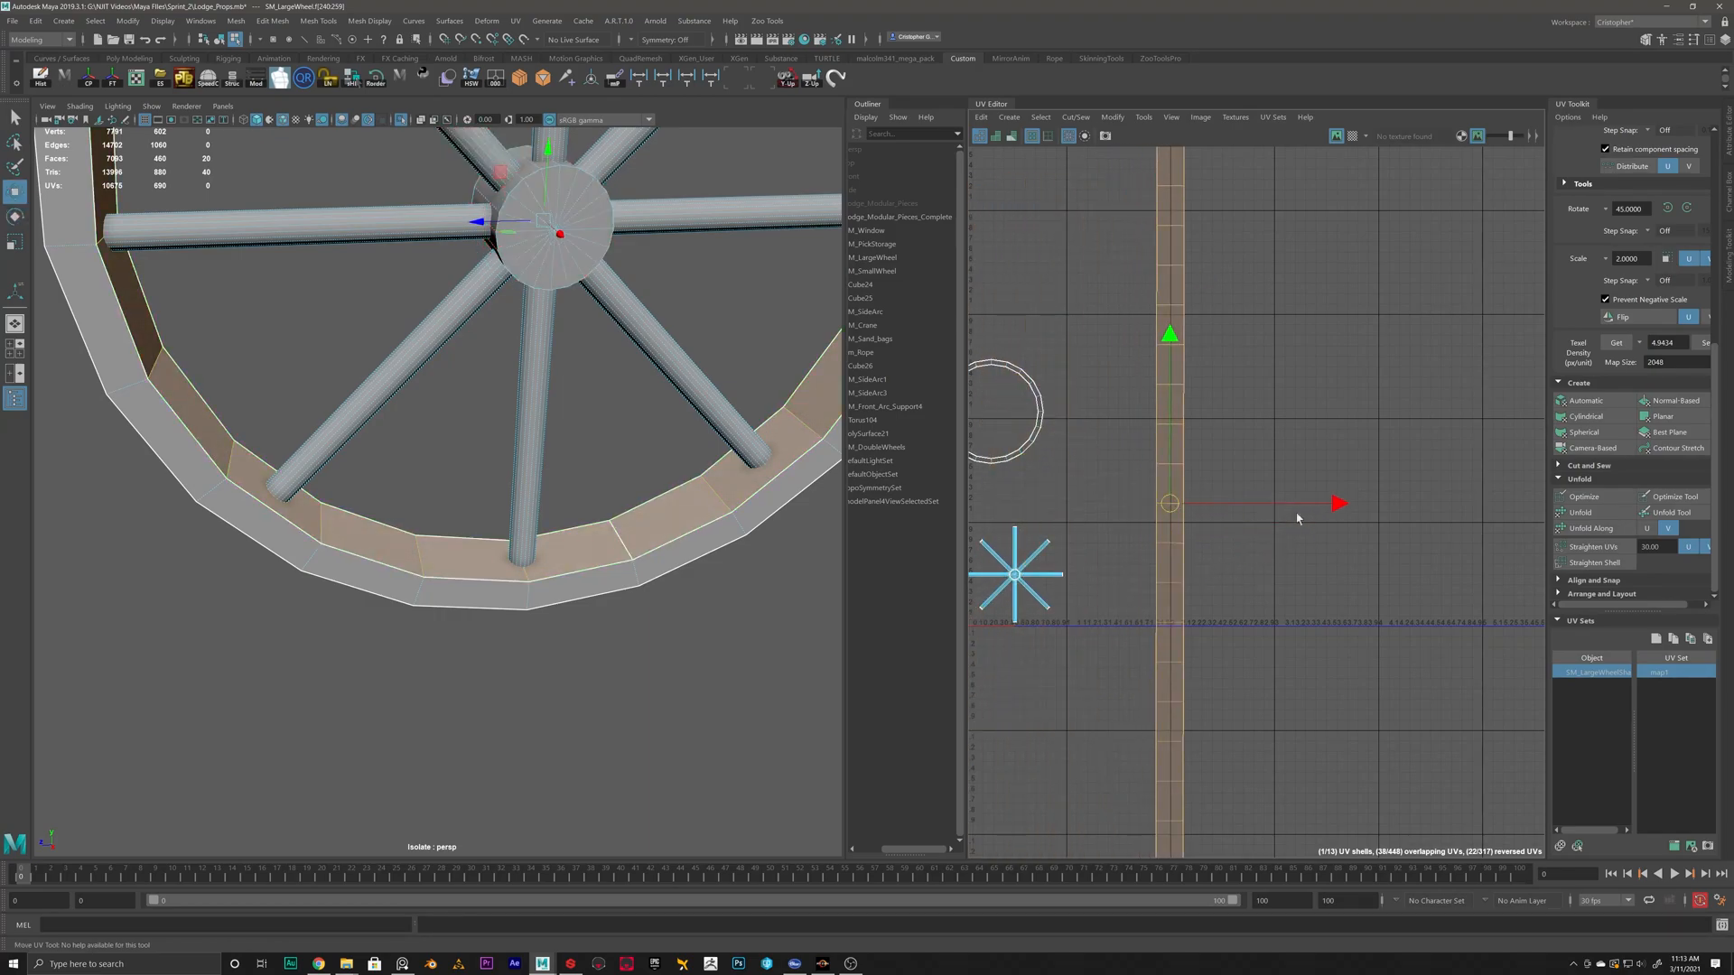
scroll(1094, 567, "down", 2)
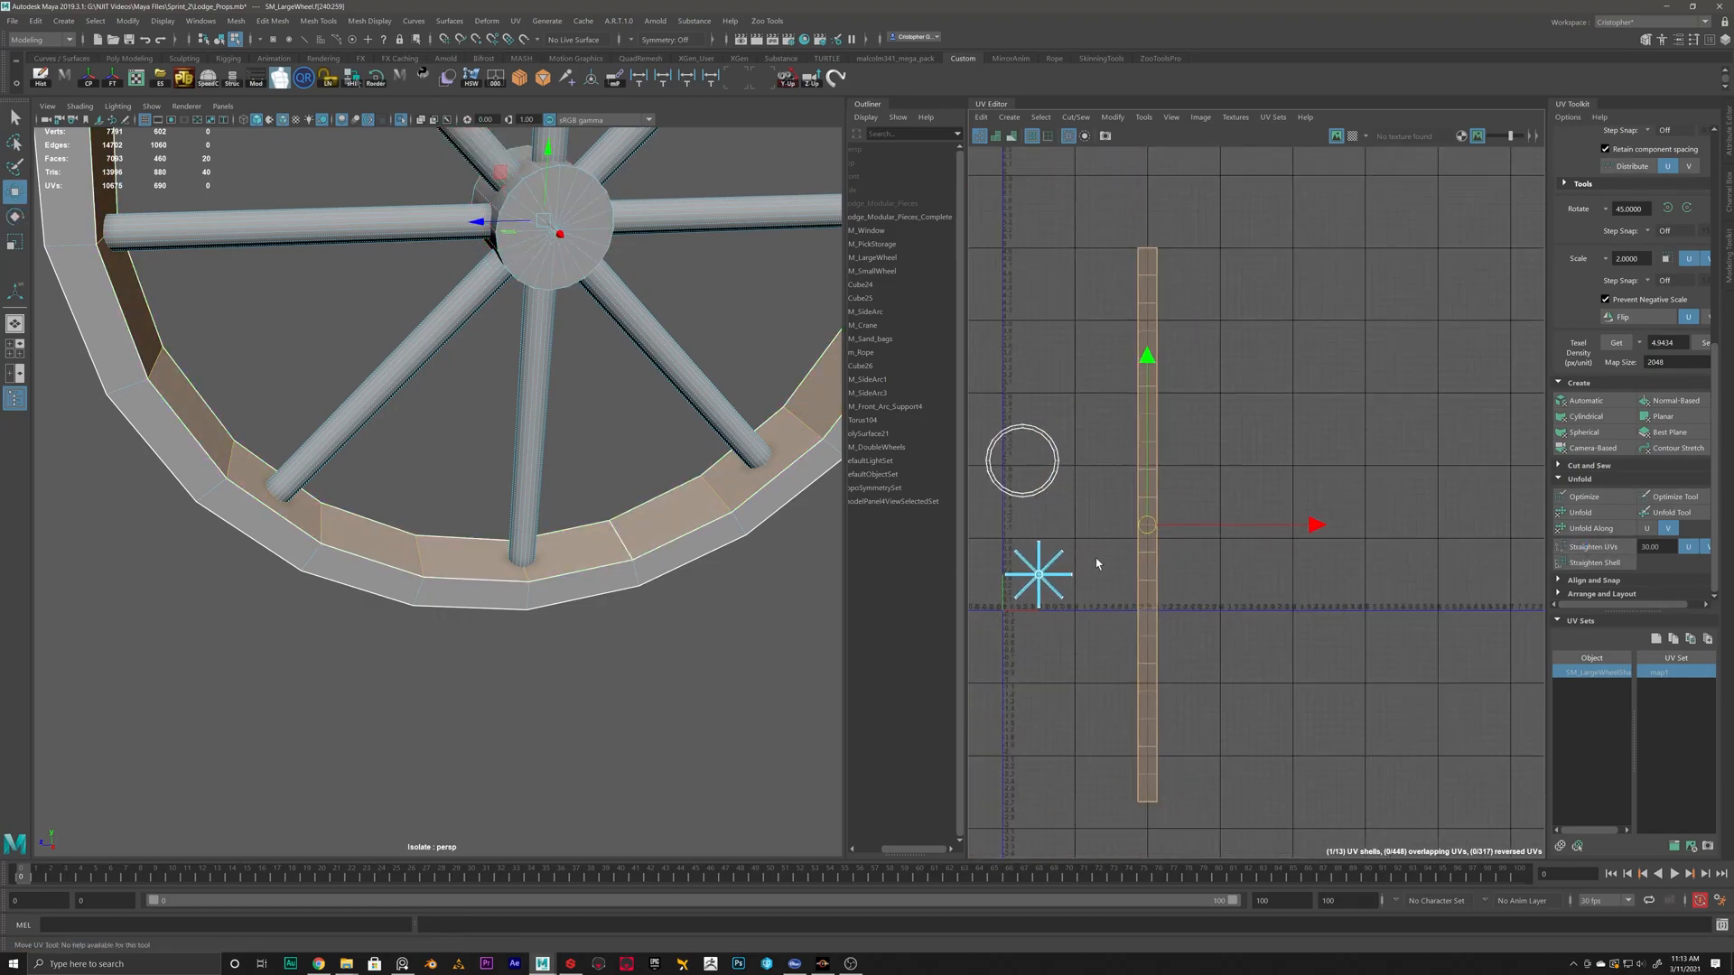
Match the inner band strip's texel density to the rim's side ring and place the strip beside the ring.
left_click(1047, 443)
left_click(1615, 344)
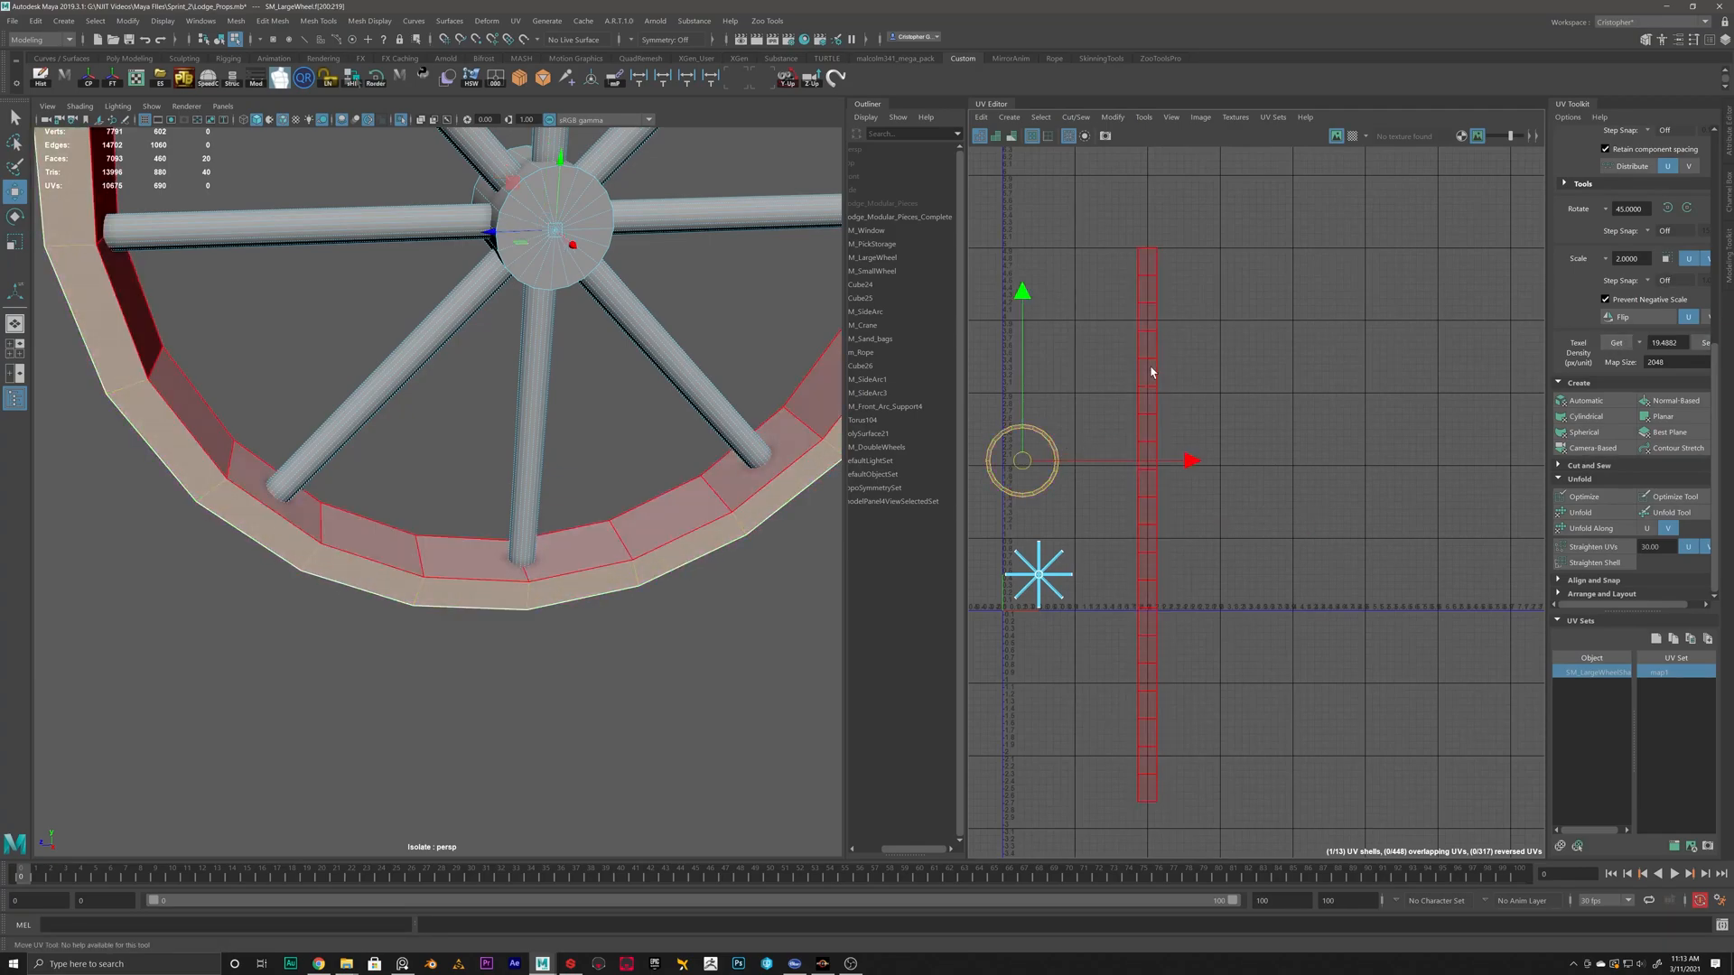
left_click_drag(1153, 536, 1114, 445)
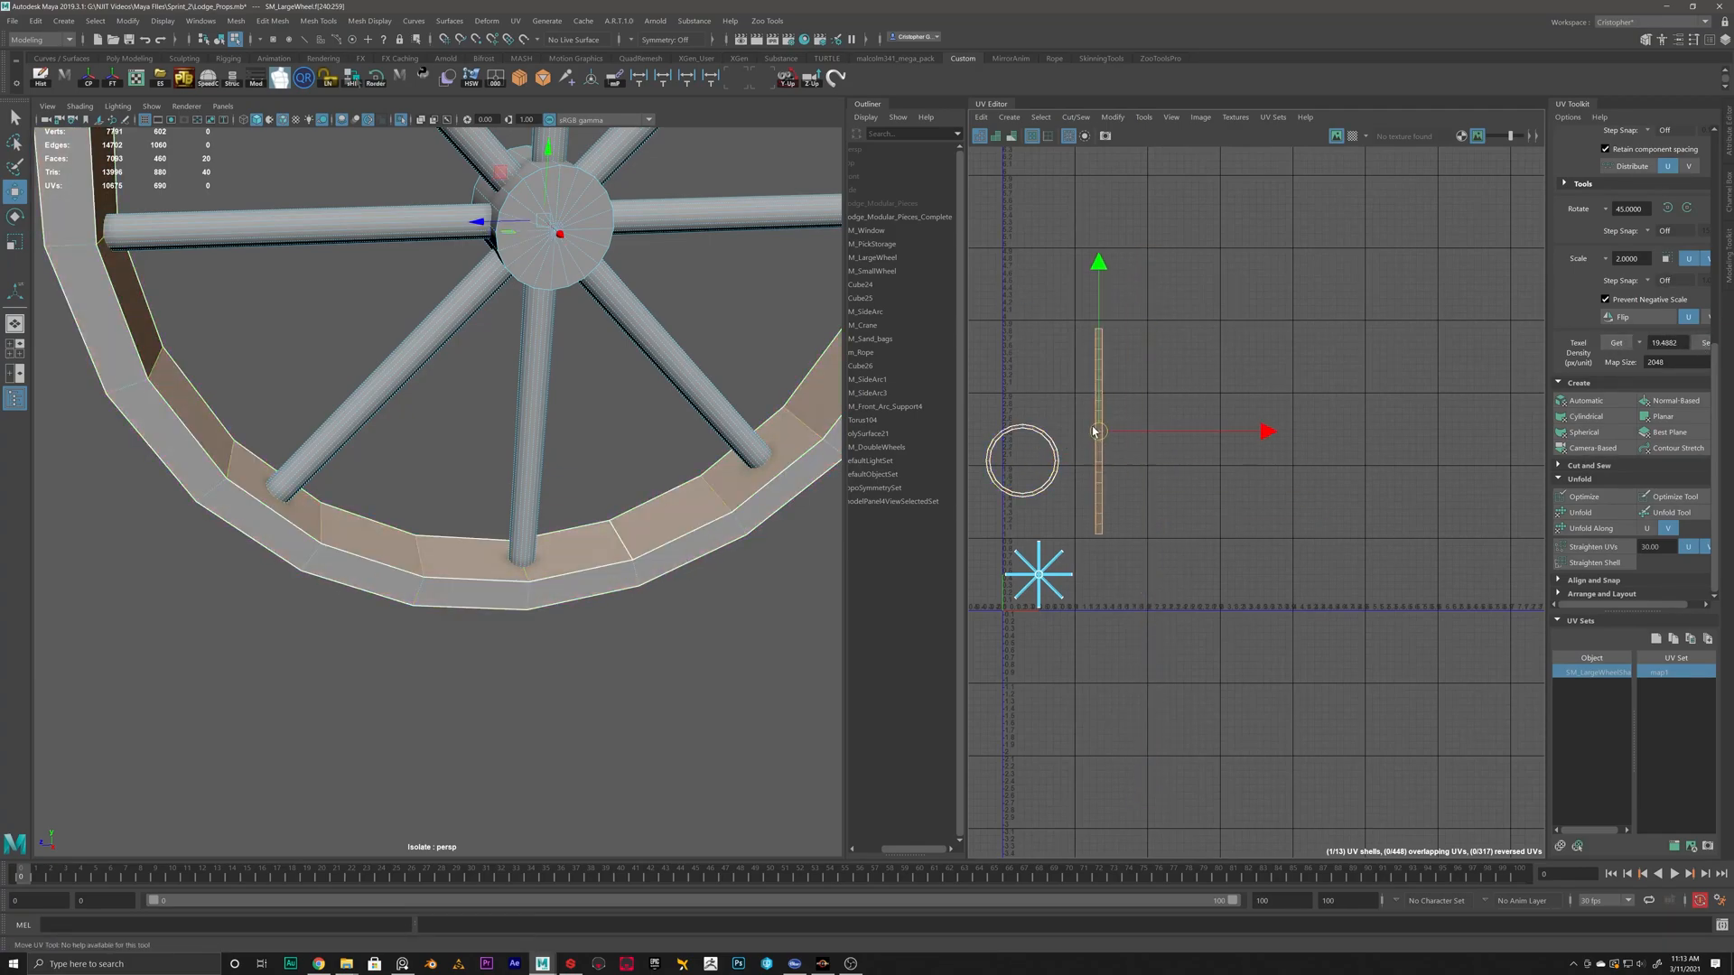
Cut UV seams around the edge loops at both ends of the wheel's hub.
scroll(1258, 517, "up", 3)
scroll(1259, 516, "up", 6)
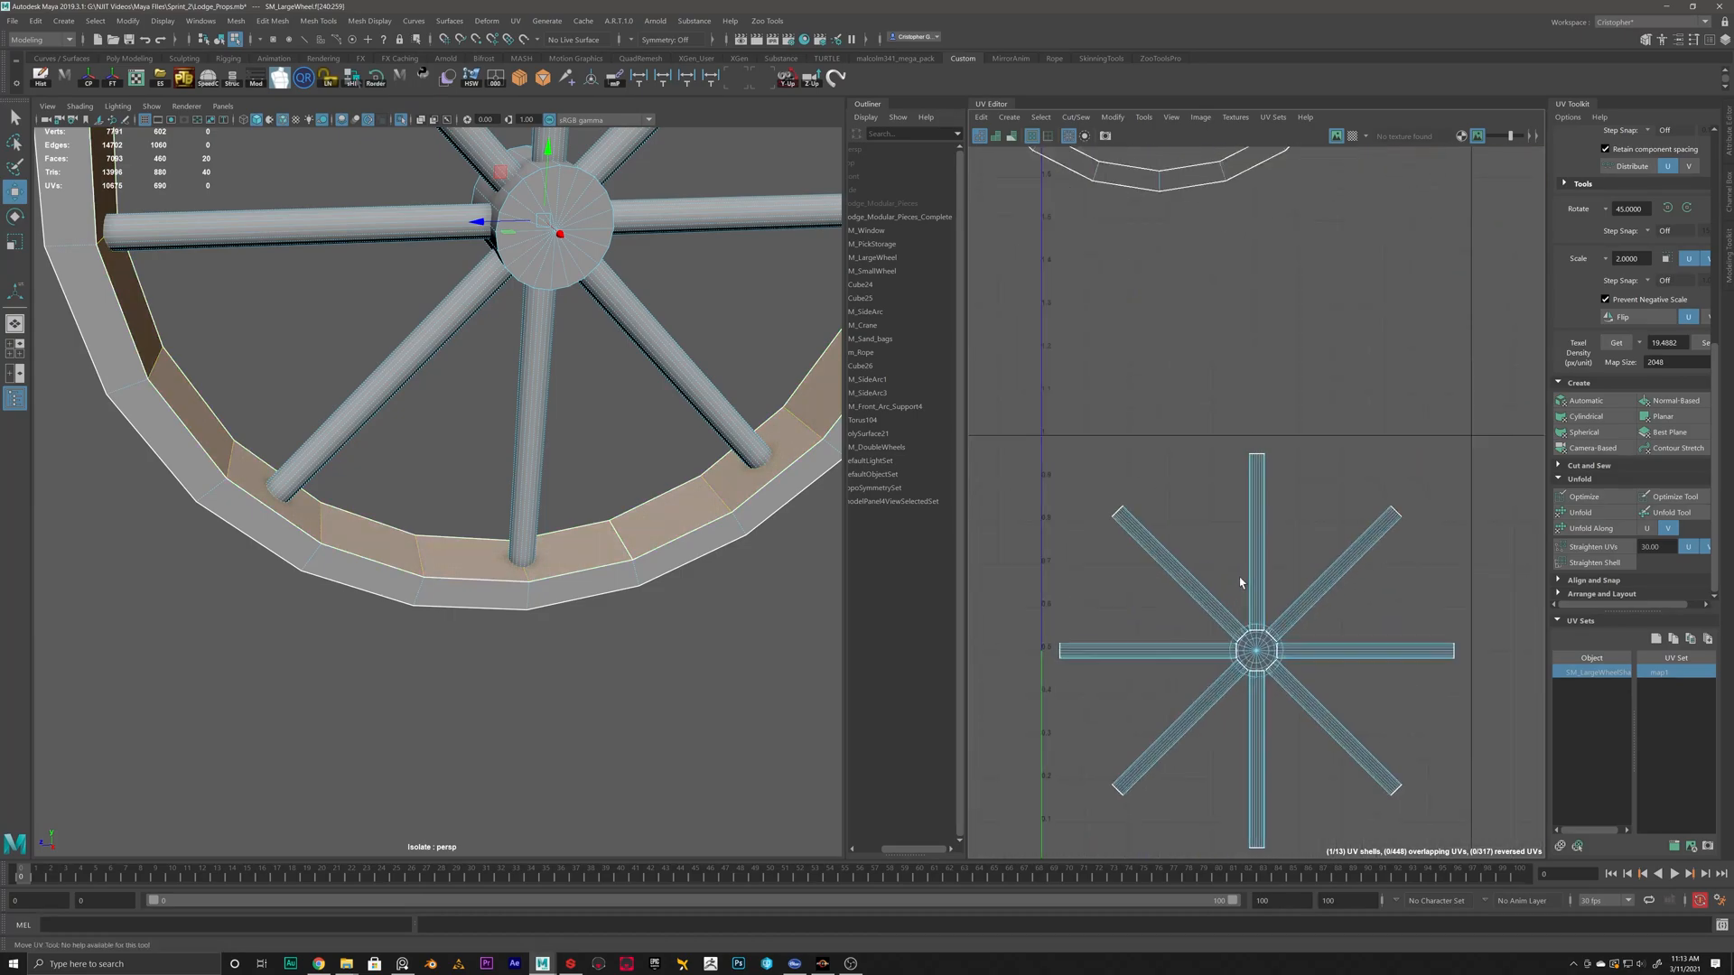
left_click_drag(575, 194, 523, 373, "alt")
scroll(594, 408, "up", 4)
middle_click_drag(522, 374, 516, 558, "alt")
scroll(516, 558, "up", 3)
mouse_move(604, 415)
right_mouse_down()
mouse_move(623, 406)
mouse_move(617, 449)
mouse_move(590, 409)
right_mouse_up()
left_click(595, 416)
scroll(1275, 642, "up", 3)
left_click(1279, 622)
double_click(593, 418)
left_click_drag(385, 430, 263, 471, "alt")
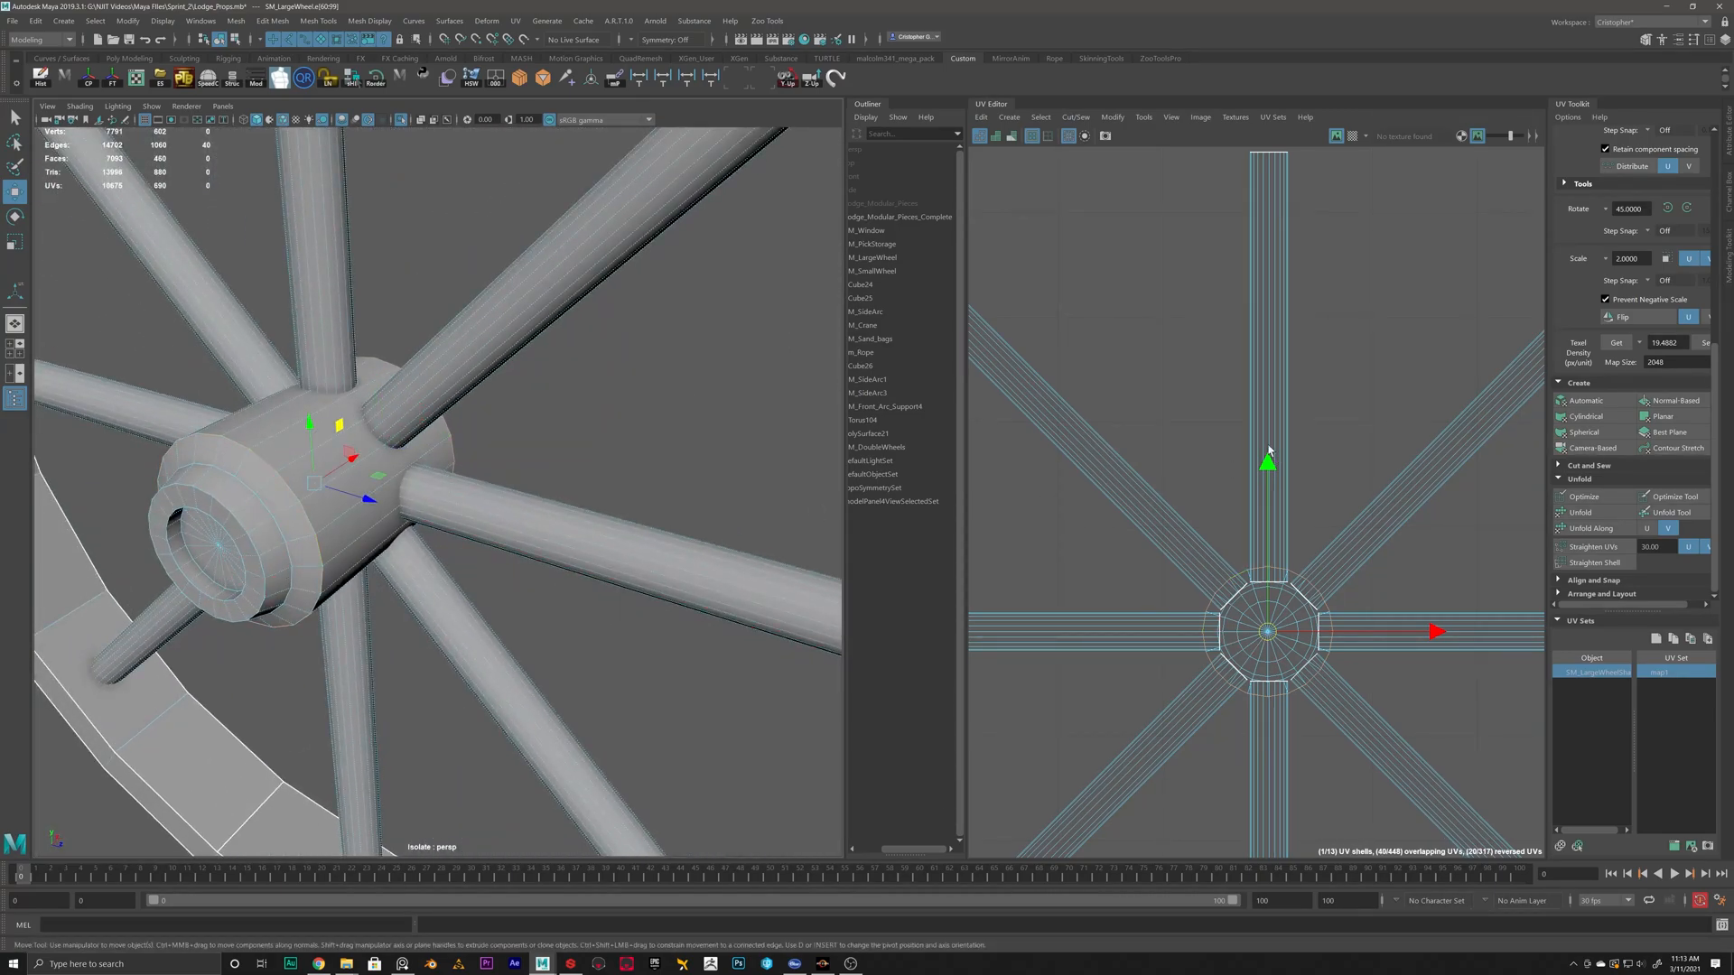
right_click_drag(1163, 358, 1130, 380, "shift")
Move the hub's two end cap shells and its cylindrical body shell apart, clear of the spokes.
scroll(1260, 613, "down", 3)
right_click_drag(1263, 598, 1235, 583)
left_click(1286, 637)
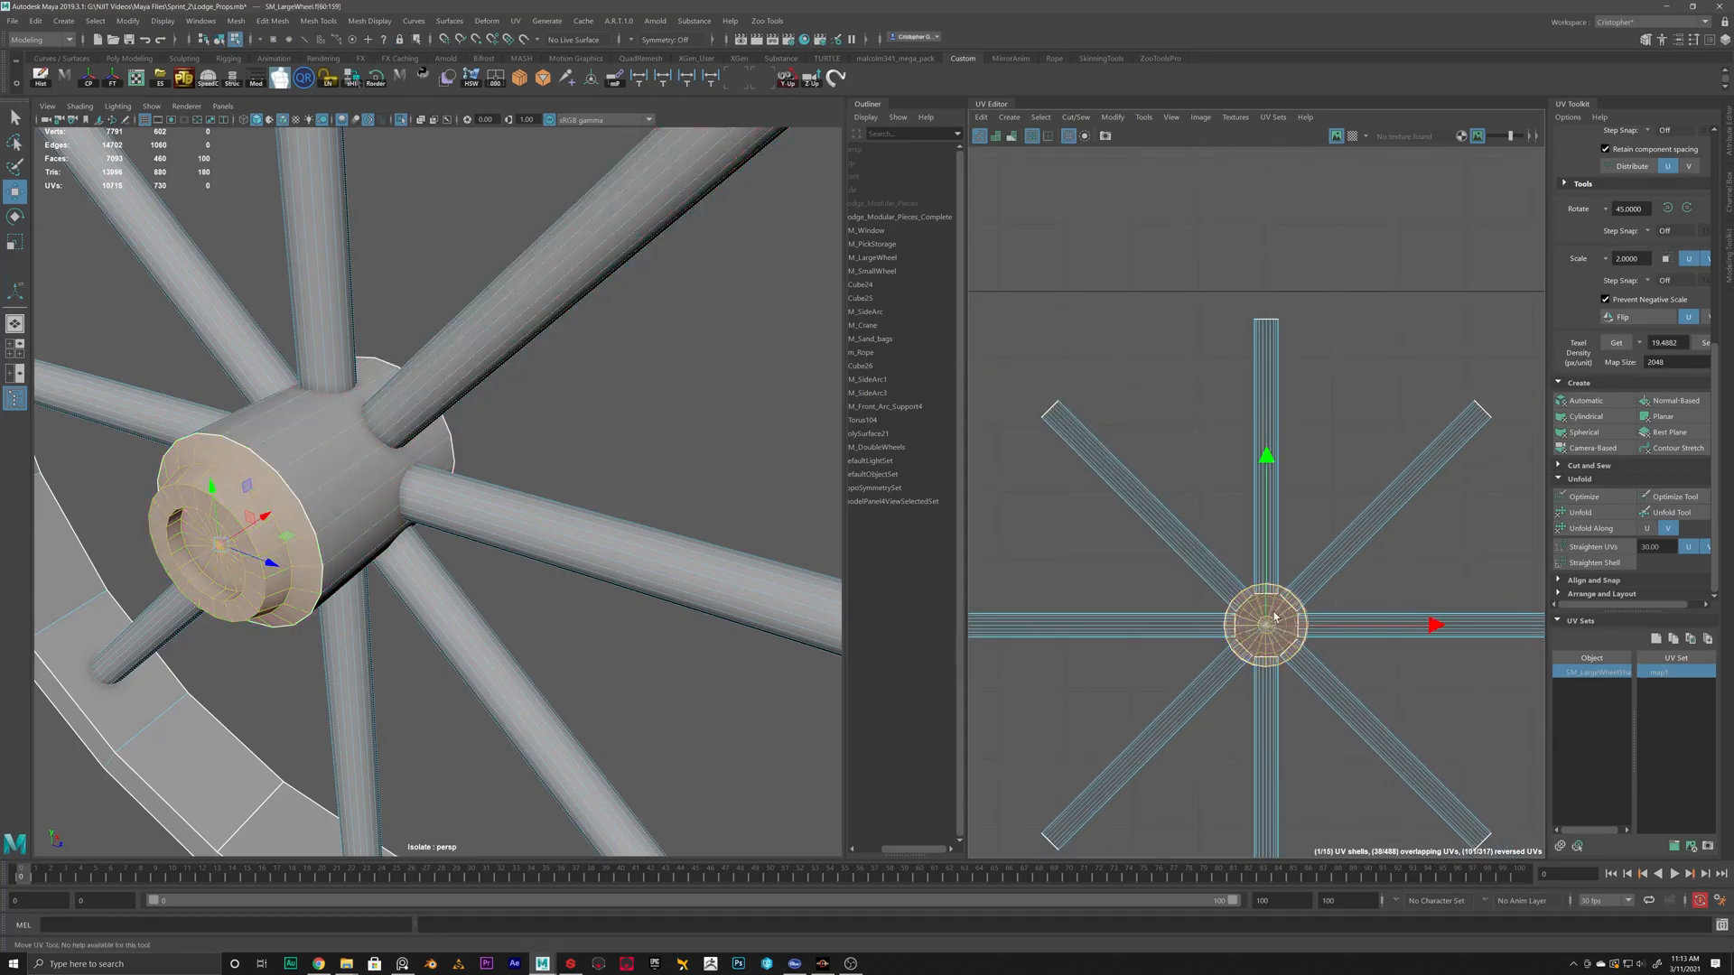
left_click_drag(1266, 623, 1371, 380)
left_click(1265, 621)
left_click_drag(1258, 614, 1117, 323)
left_click(1264, 623)
left_click_drag(1264, 623, 1481, 326)
Unfold the UV shell of the hub's stepped end cap.
left_click(1377, 374)
scroll(217, 560, "up", 5)
left_click_drag(149, 577, 601, 491, "alt")
right_click_drag(1367, 392, 1315, 365)
left_click(1365, 388)
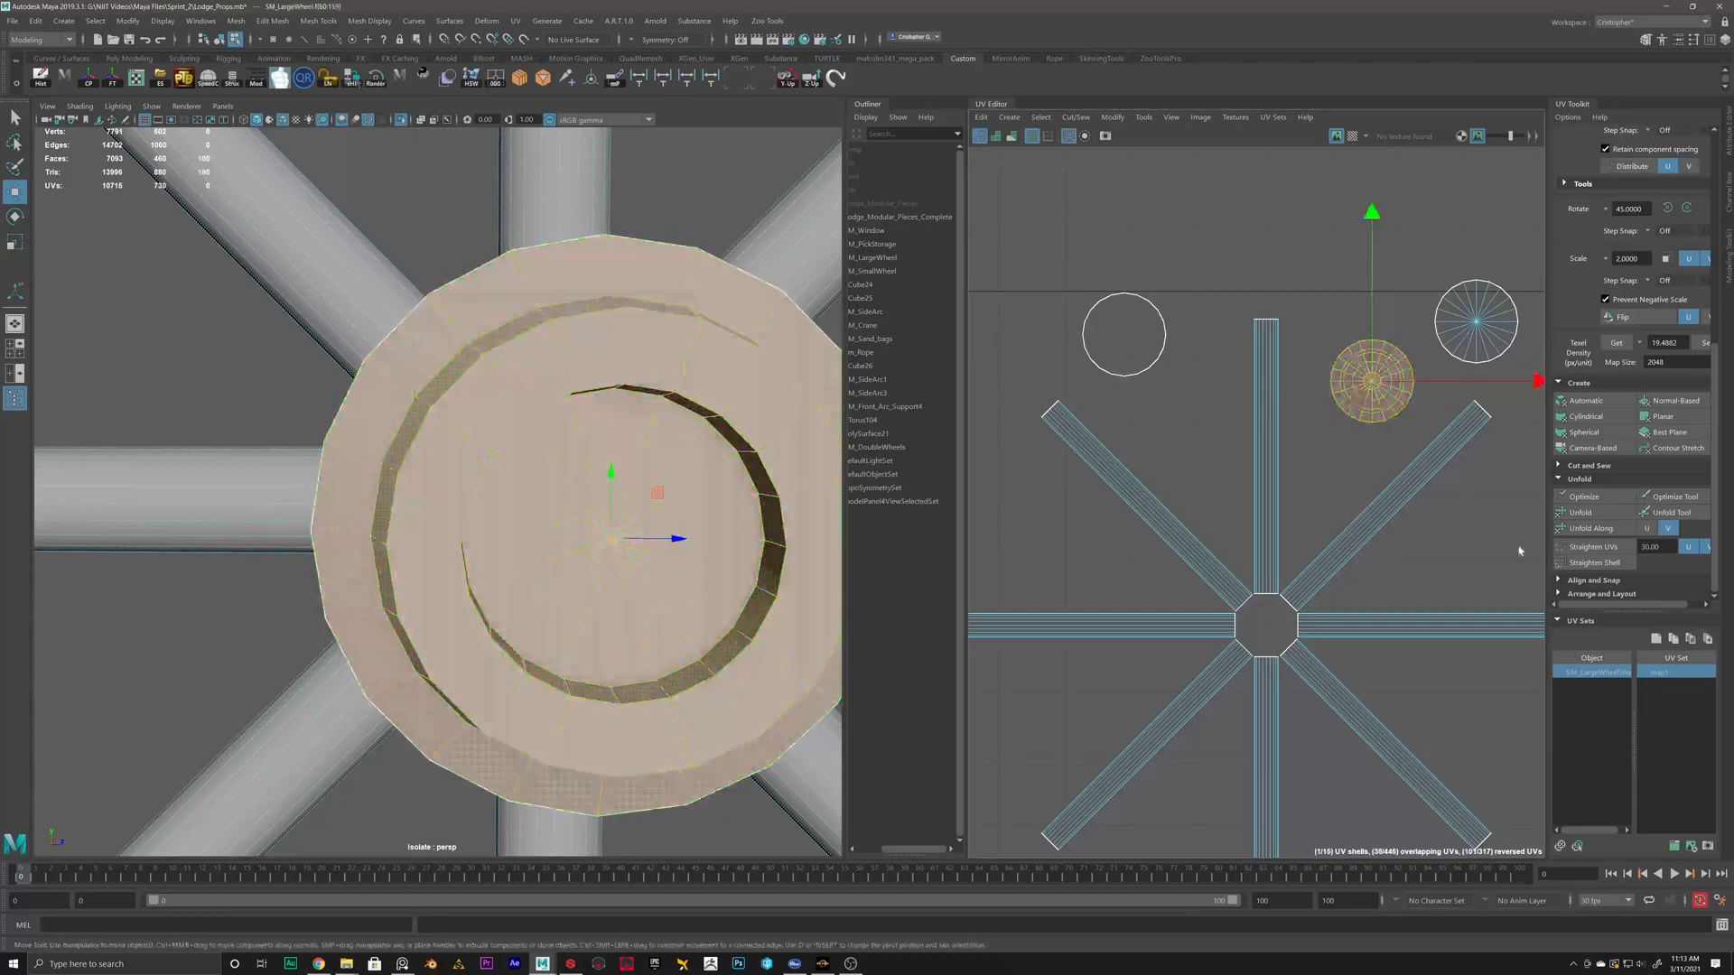
scroll(1388, 371, "up", 5)
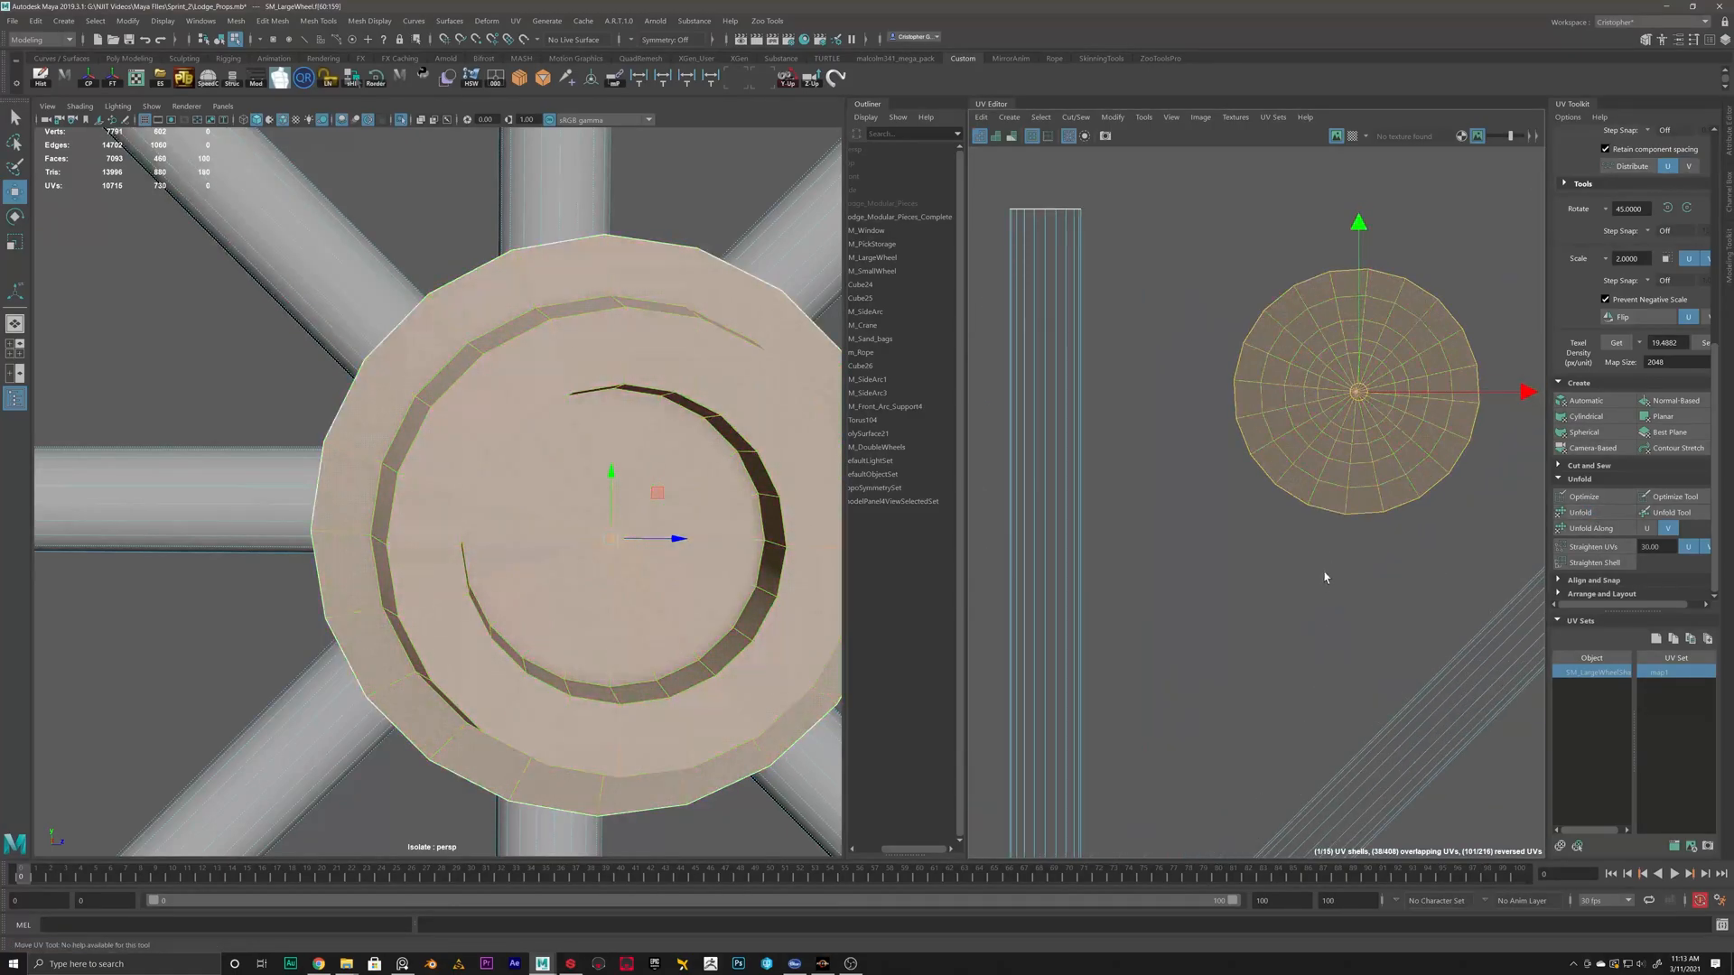
left_click(1329, 568)
scroll(1339, 504, "down", 4)
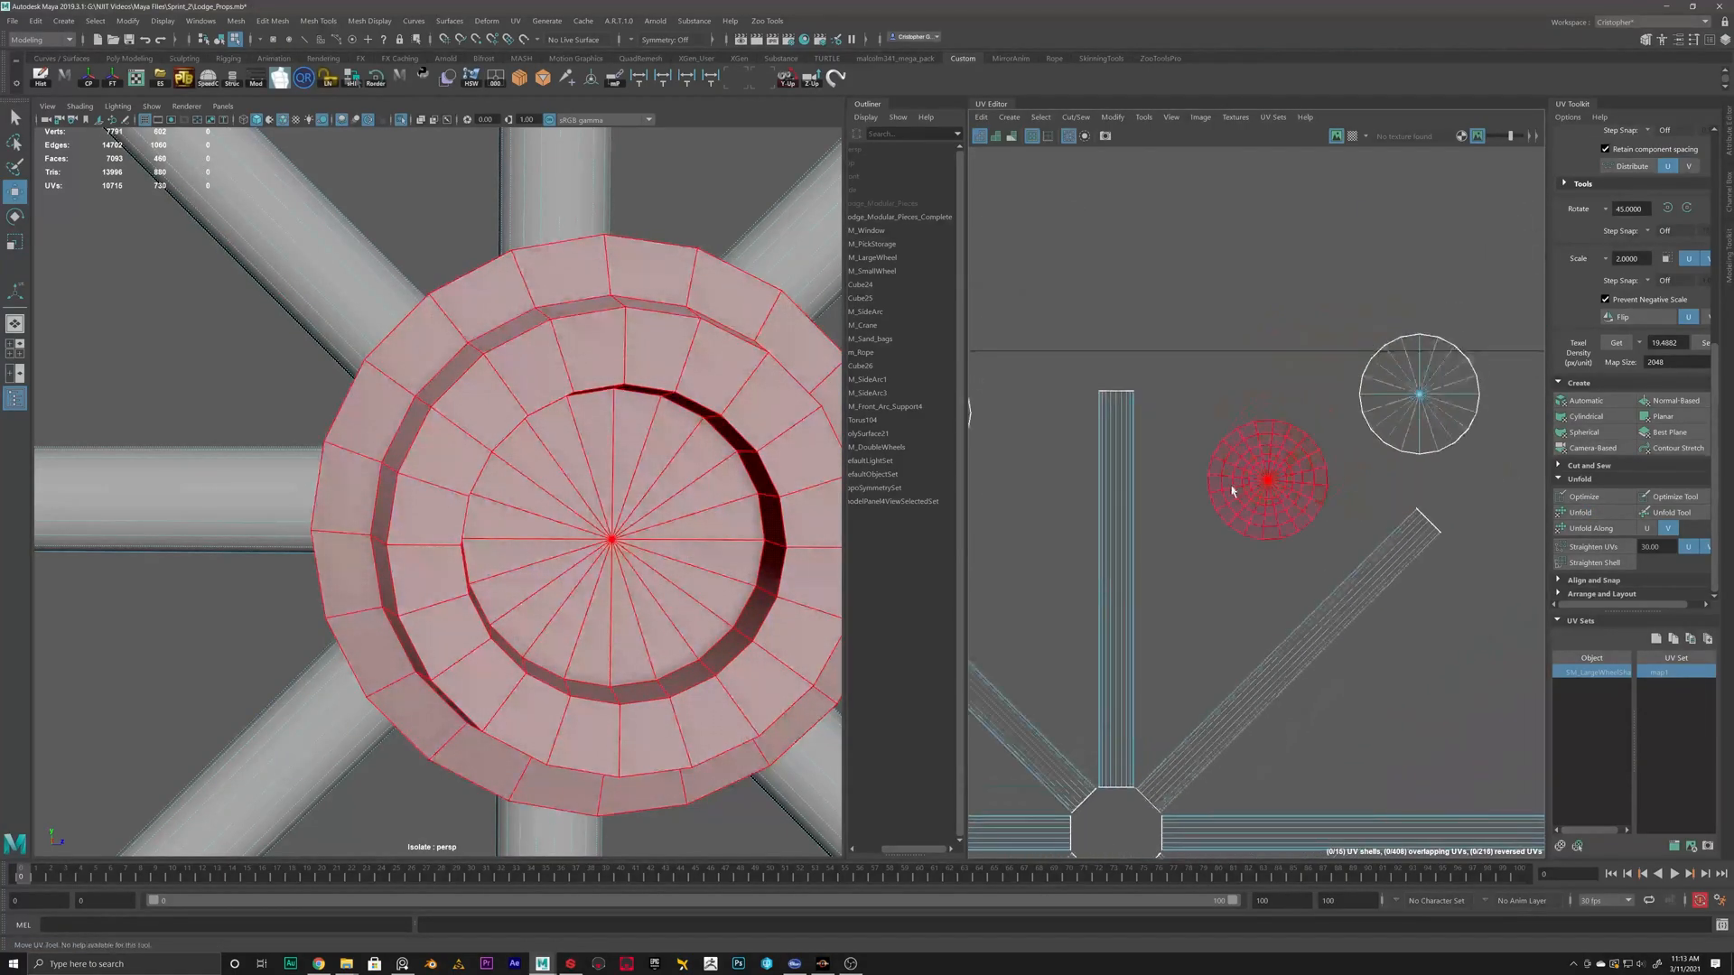
Planar-map the hub's cylindrical body shell from the Y axis.
scroll(1153, 497, "down", 3)
scroll(1174, 451, "up", 3)
left_click(1160, 443)
left_click_drag(465, 343, 632, 429, "alt")
left_click(1666, 417, "shift")
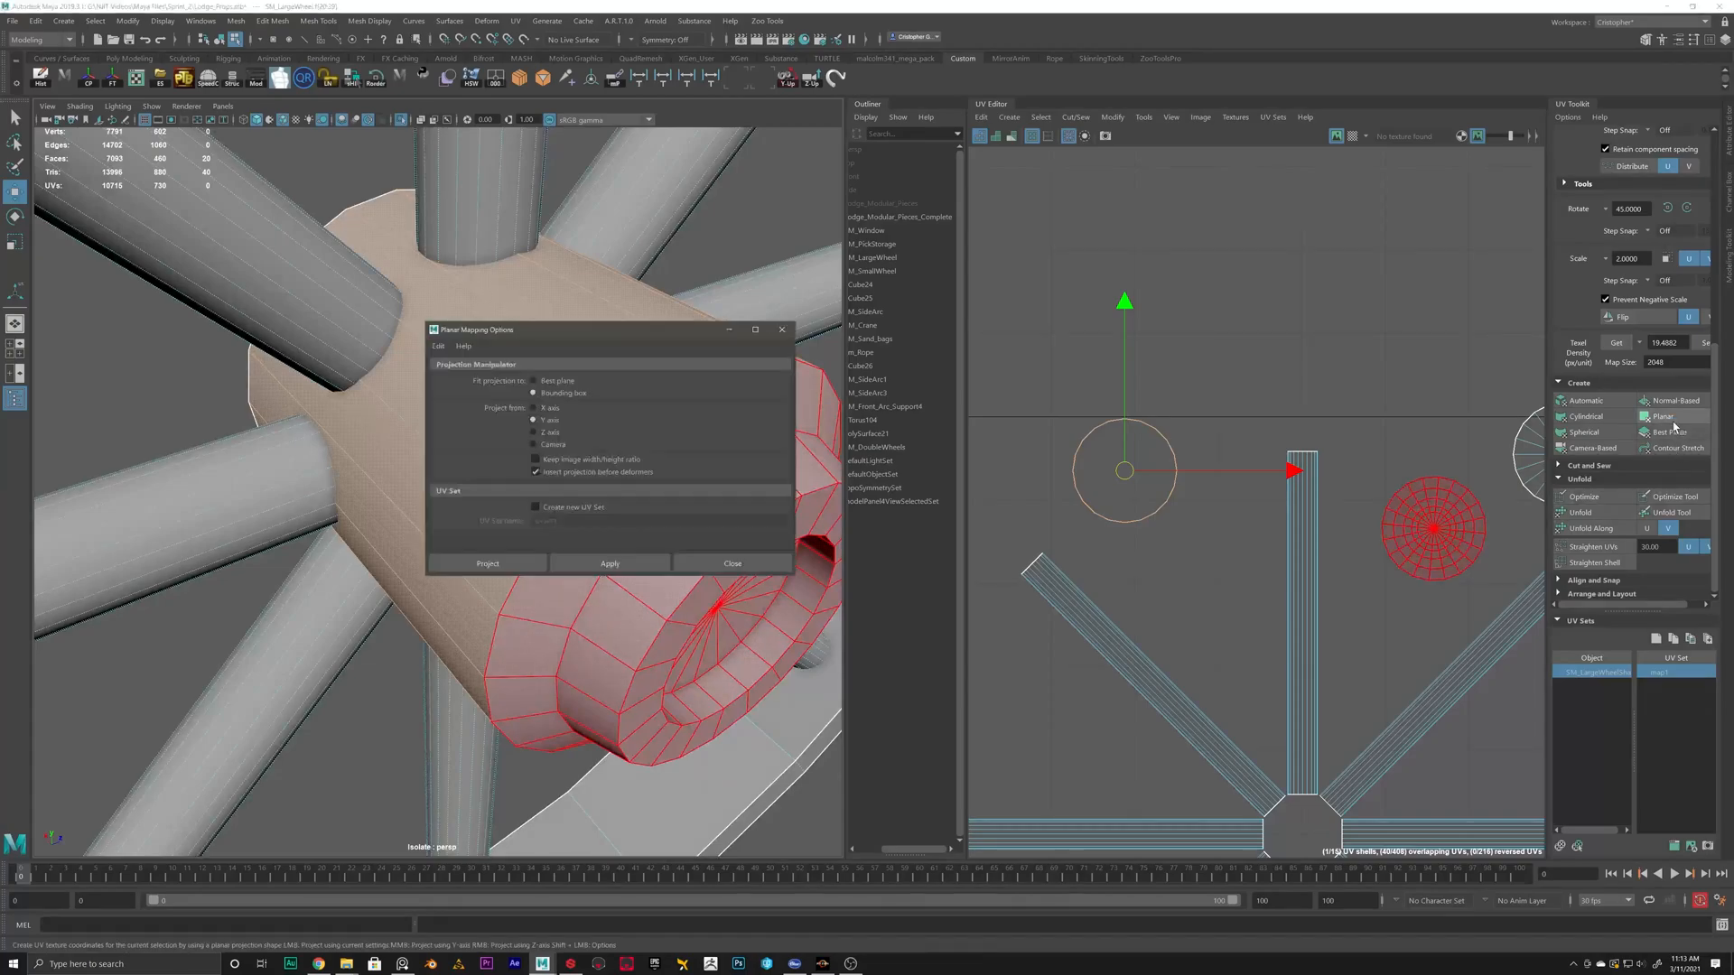
left_click(609, 563)
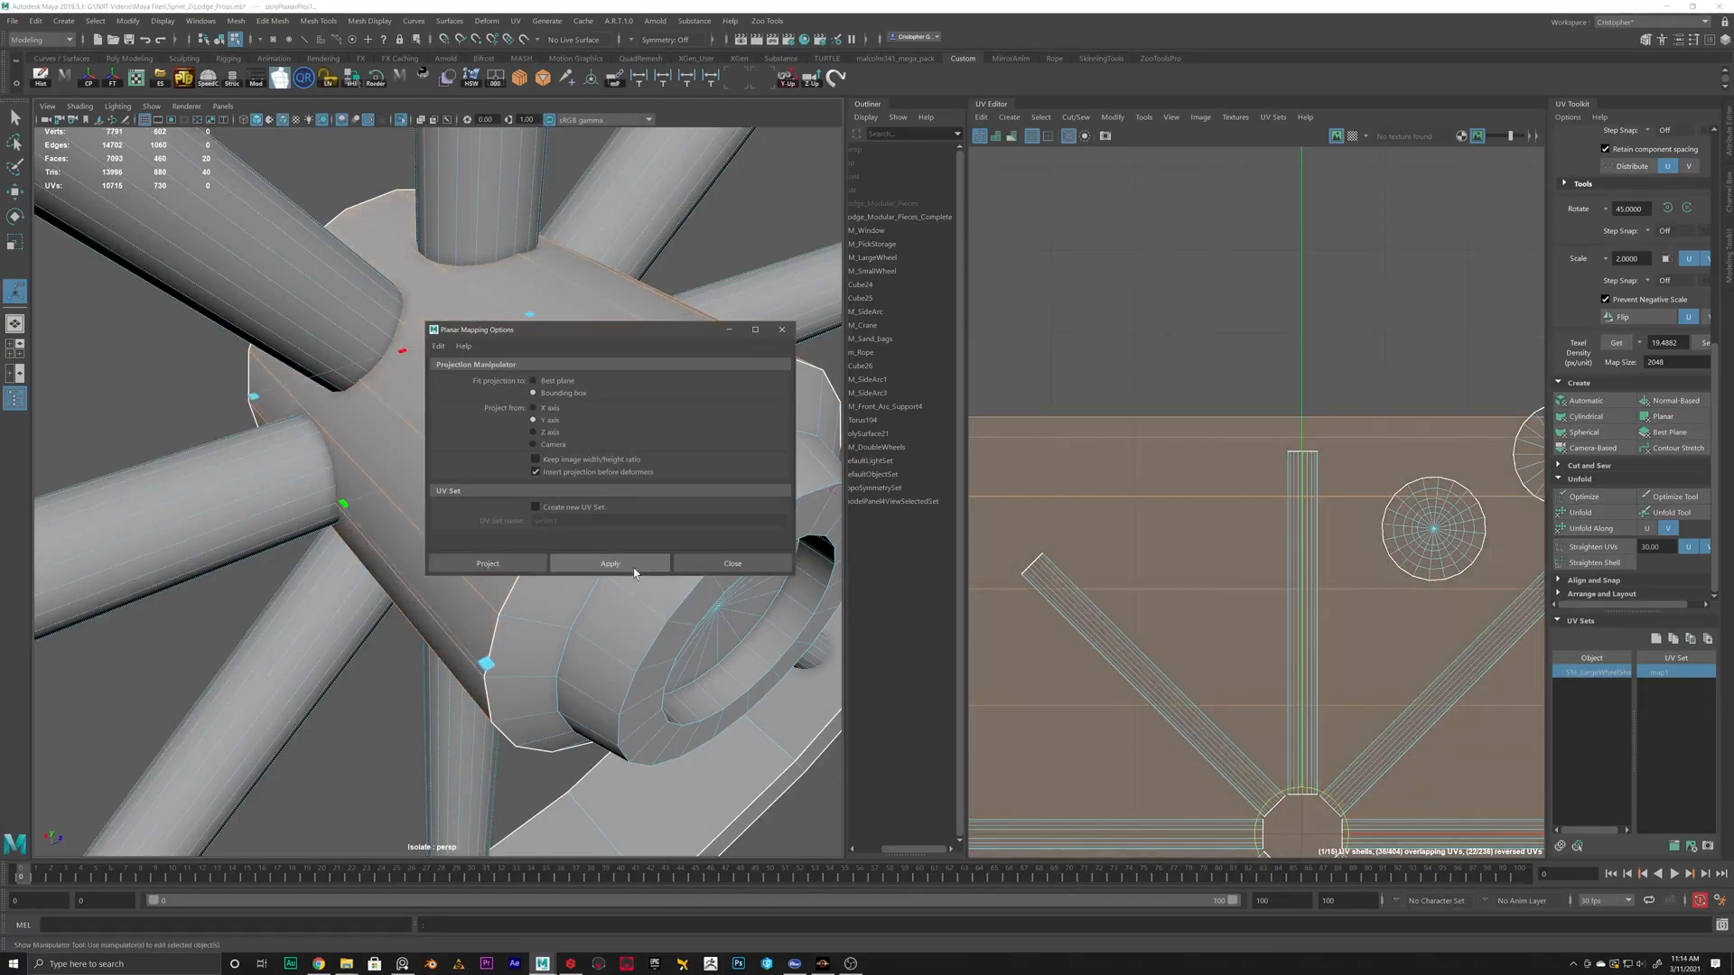
left_click(732, 563)
Cut a lengthwise UV seam along the hub's body and unfold its shell.
middle_click_drag(1312, 688, 1194, 607, "alt")
scroll(1111, 589, "up", 5)
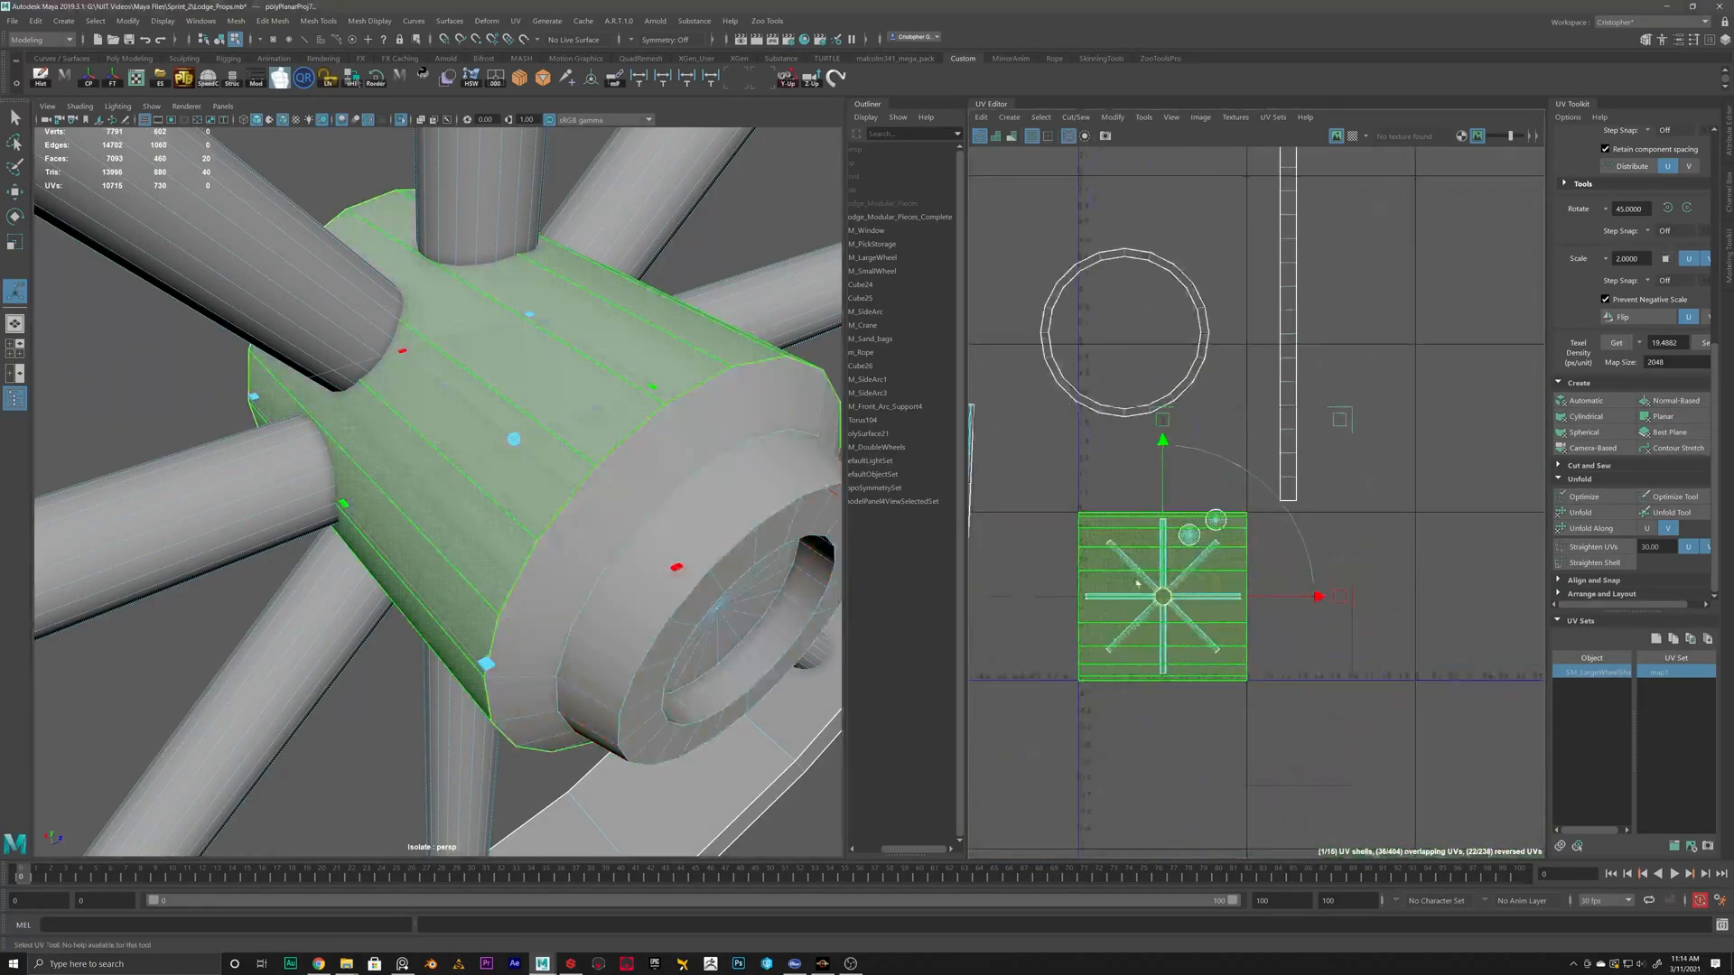
left_click_drag(429, 579, 416, 643, "alt")
right_click_drag(550, 426, 551, 384)
right_click_drag(1209, 330, 1174, 351, "shift")
right_click_drag(1167, 504, 1132, 487)
left_click(1138, 479)
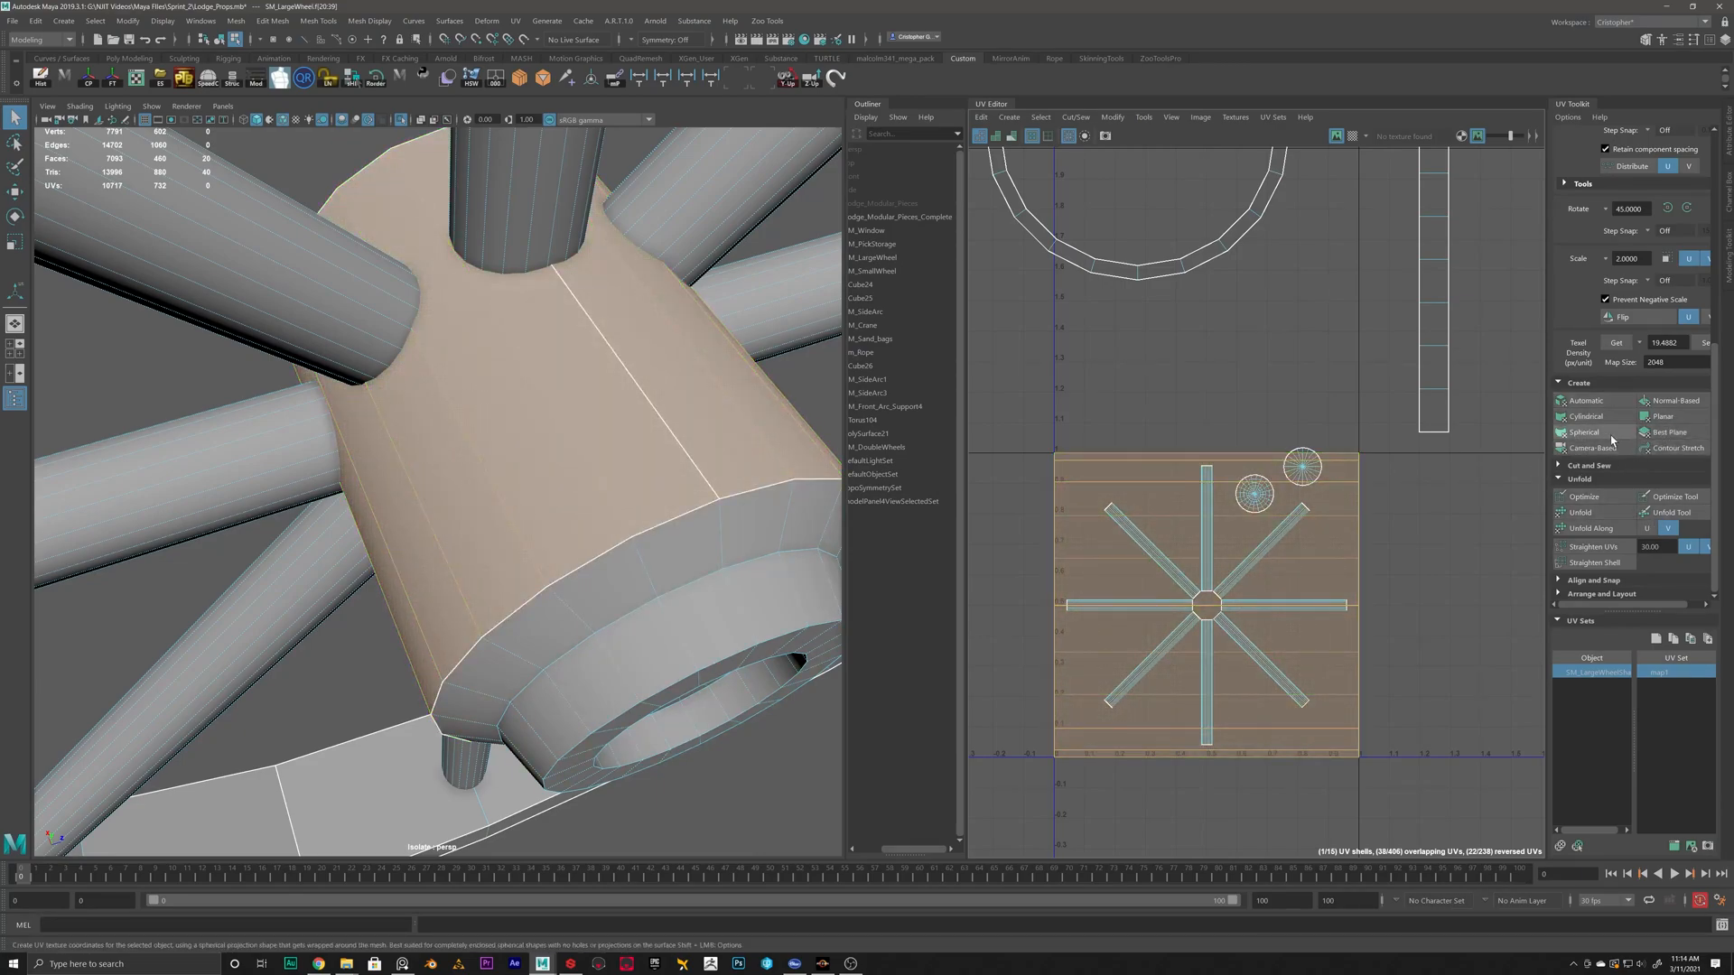
left_click(1586, 513)
Rotate the unfolded hub body shell upright and move it beside the long rim strip.
scroll(1267, 547, "down", 4)
key("e")
left_click_drag(1389, 514, 1323, 464)
key("w")
left_click_drag(1247, 573, 1447, 440)
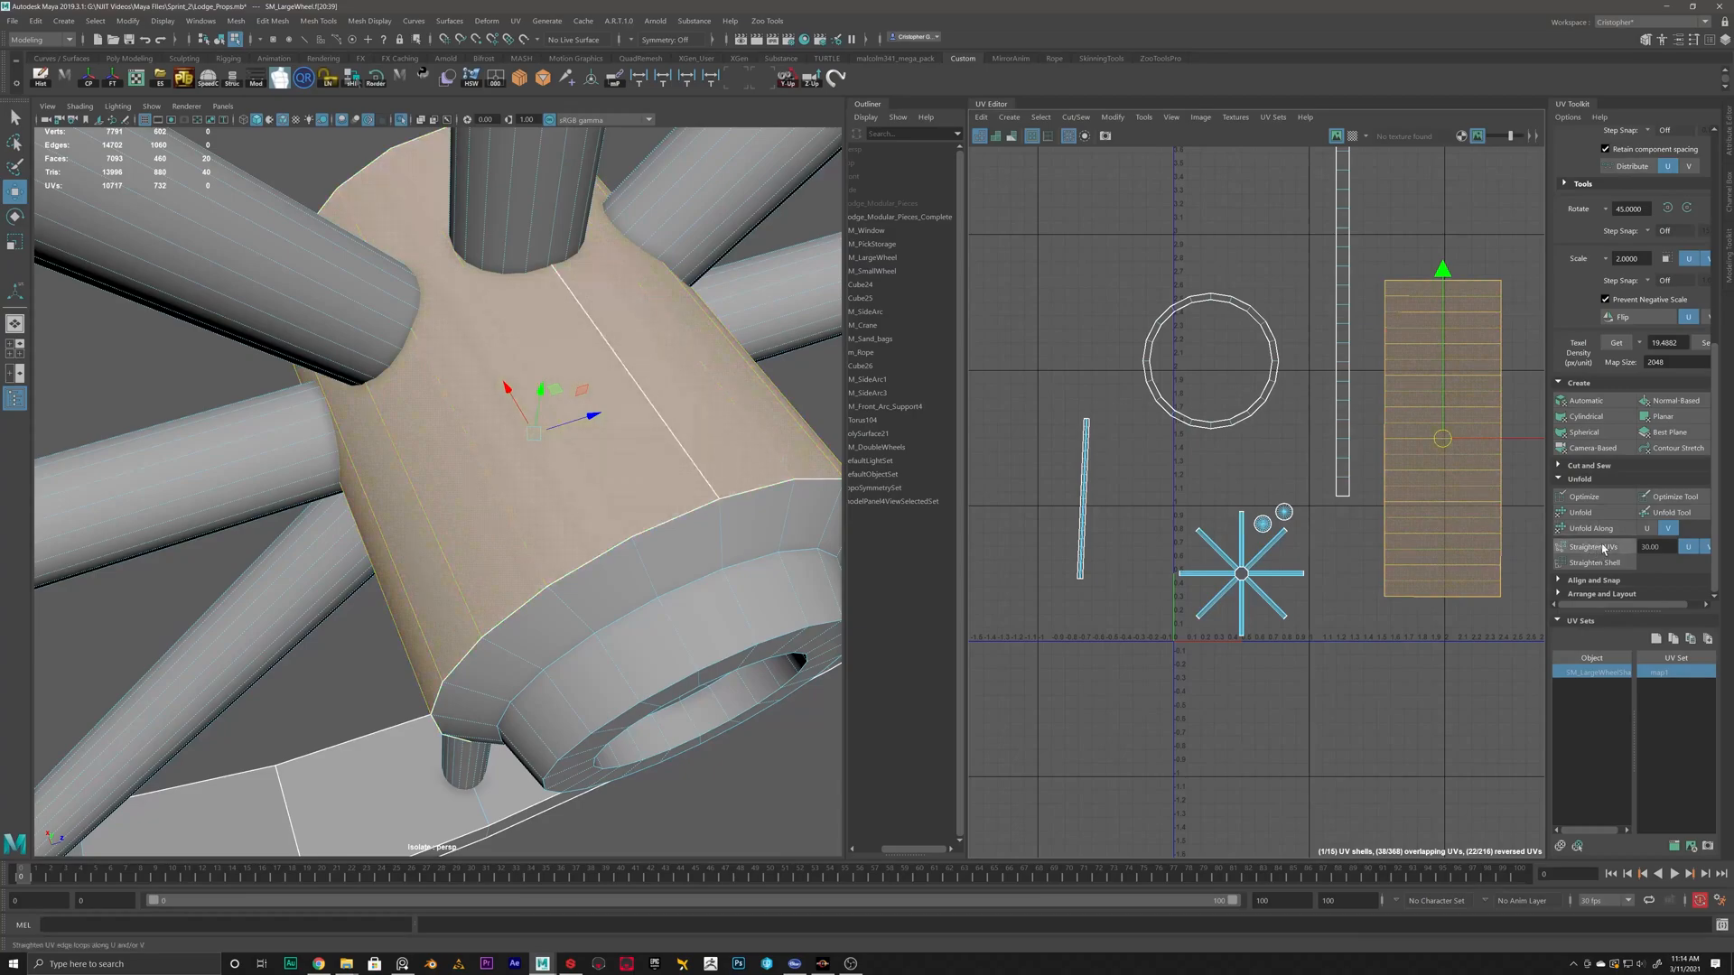
Cut one lengthwise UV seam along each of the wheel's eight spokes.
scroll(1276, 565, "up", 6)
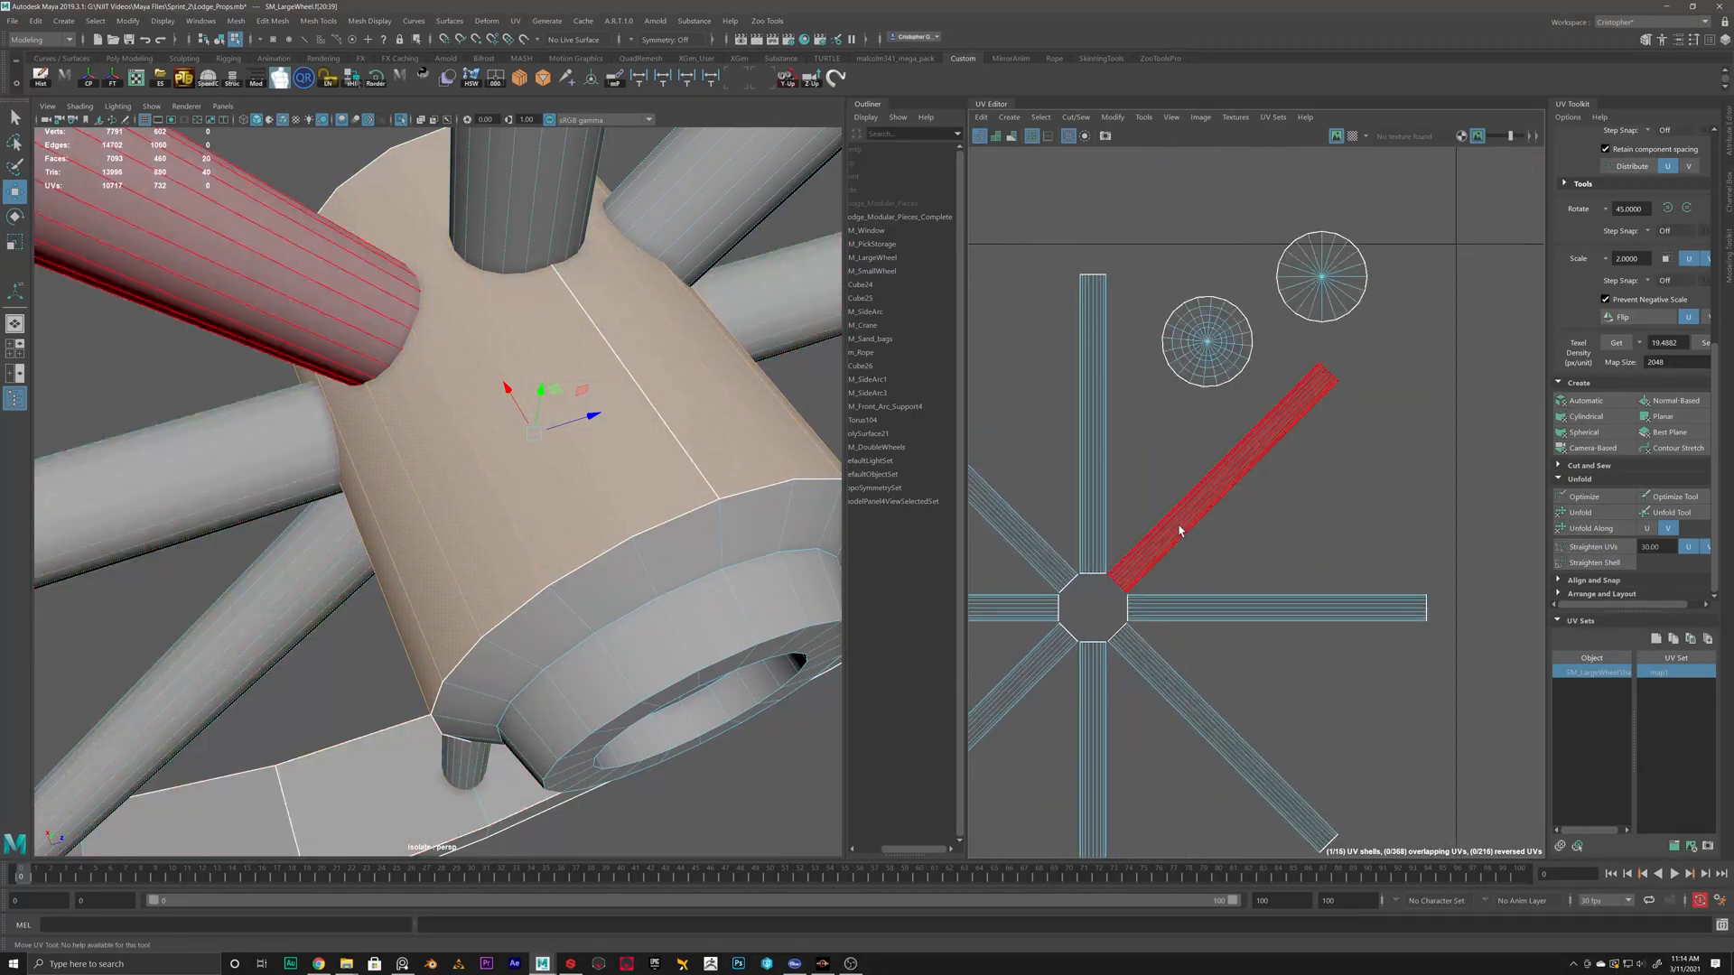
left_click(1222, 487)
scroll(419, 365, "down", 8)
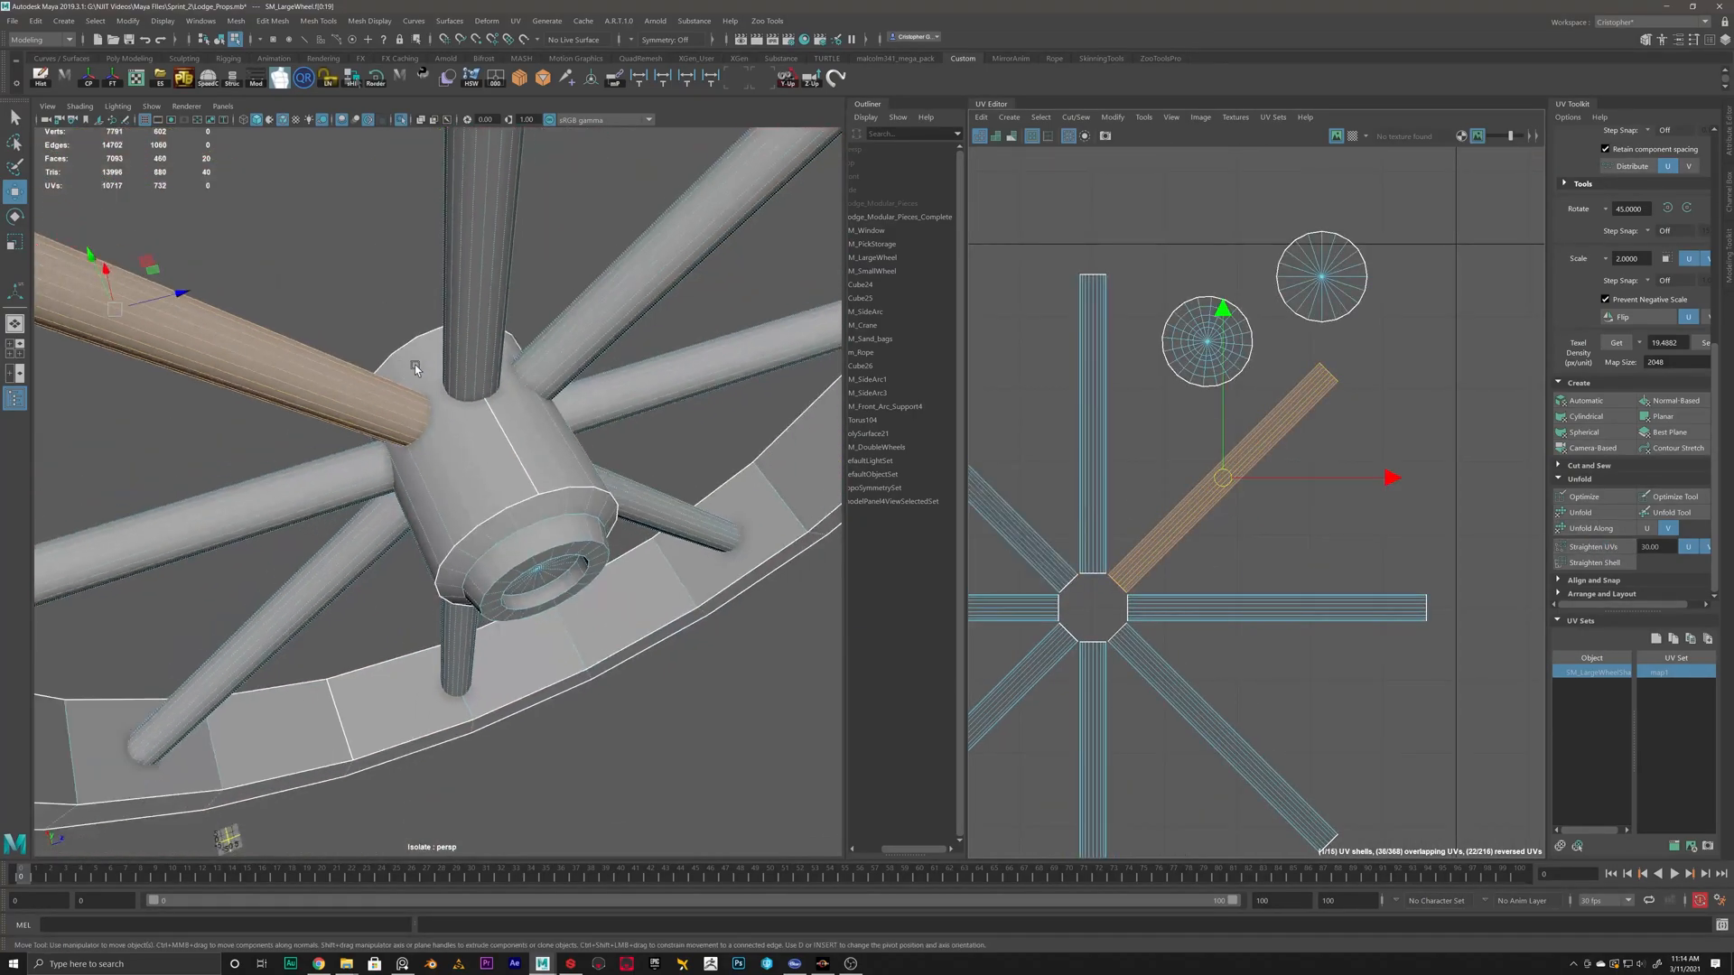
middle_click_drag(441, 411, 478, 429, "alt")
left_click_drag(478, 428, 679, 459, "alt")
middle_click_drag(632, 420, 532, 429, "alt")
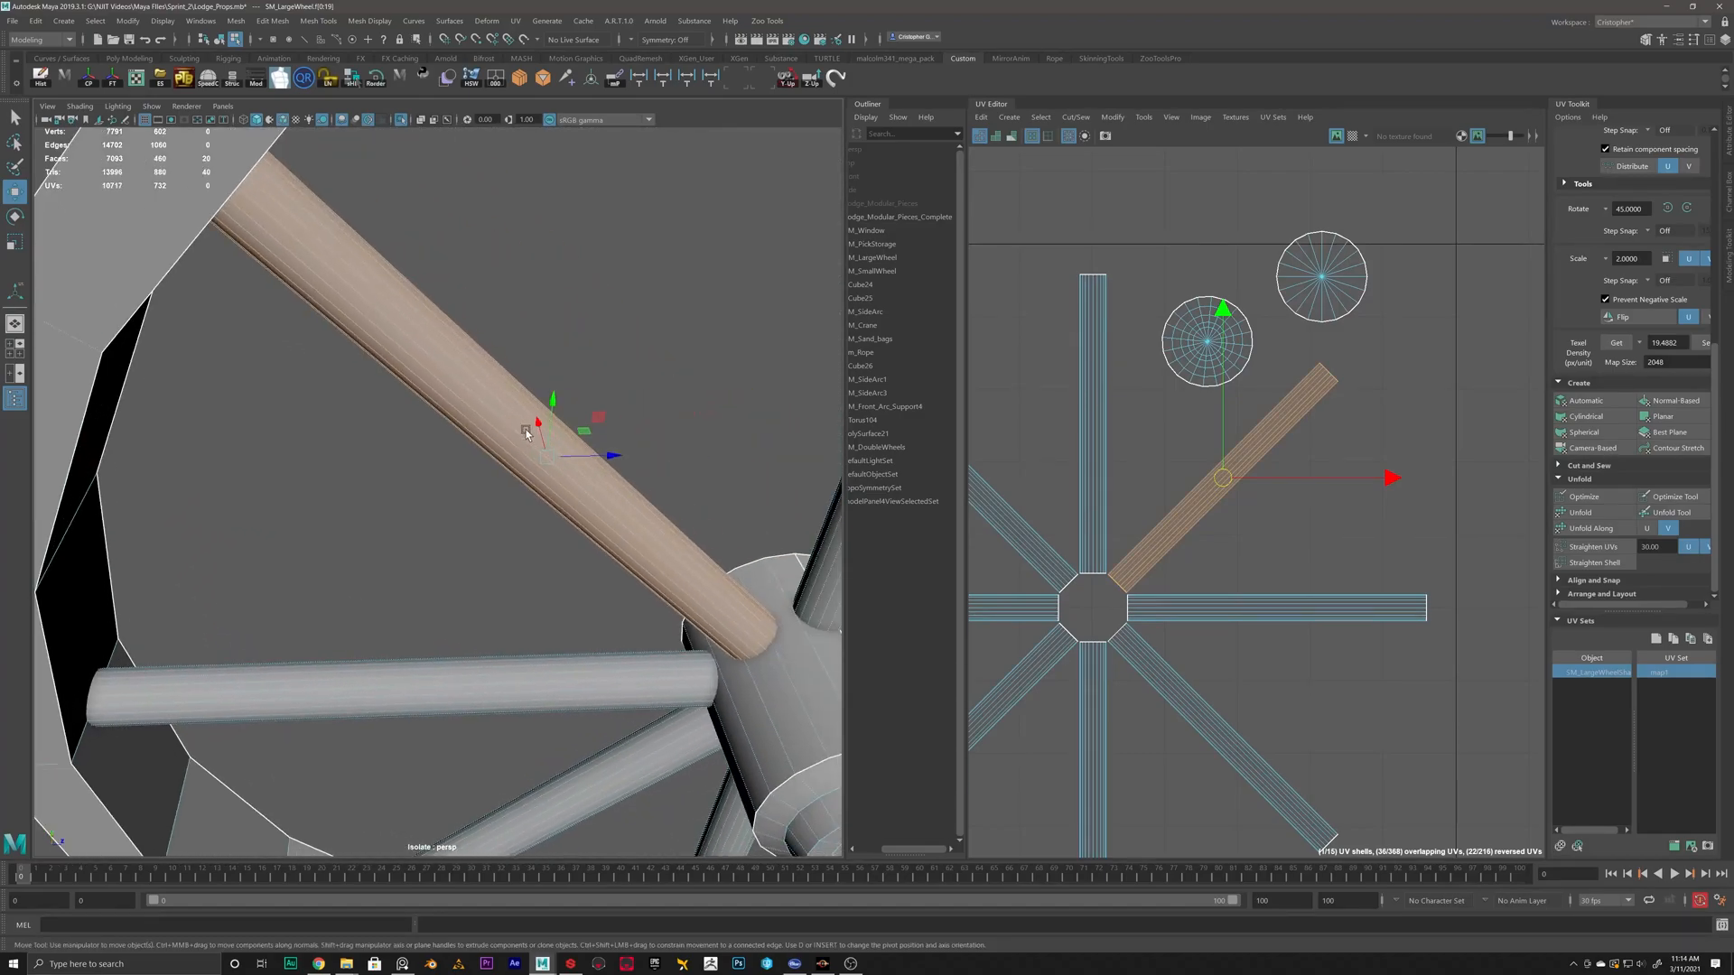
scroll(535, 439, "up", 4)
scroll(505, 441, "down", 5)
mouse_move(505, 441)
left_mouse_down("alt")
mouse_move(677, 433)
mouse_move(511, 422)
left_mouse_up("alt")
middle_click_drag(511, 422, 581, 546, "alt")
right_click(508, 457)
left_click(506, 417)
left_click(526, 444)
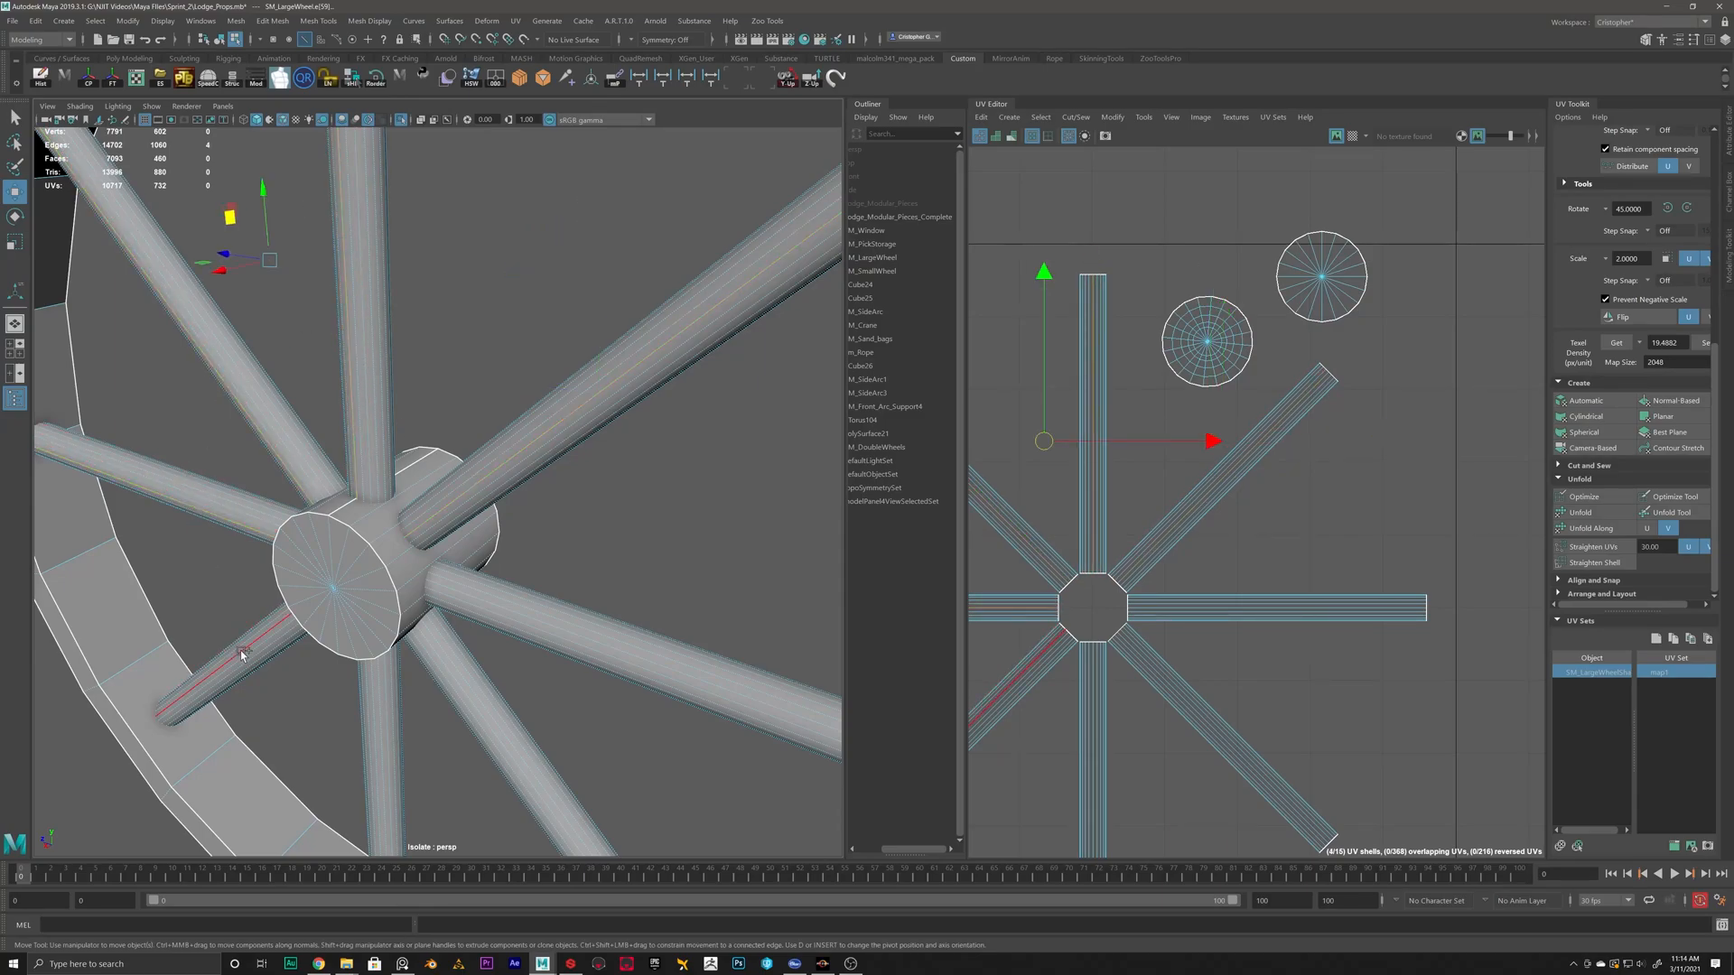
left_click(370, 722, "shift")
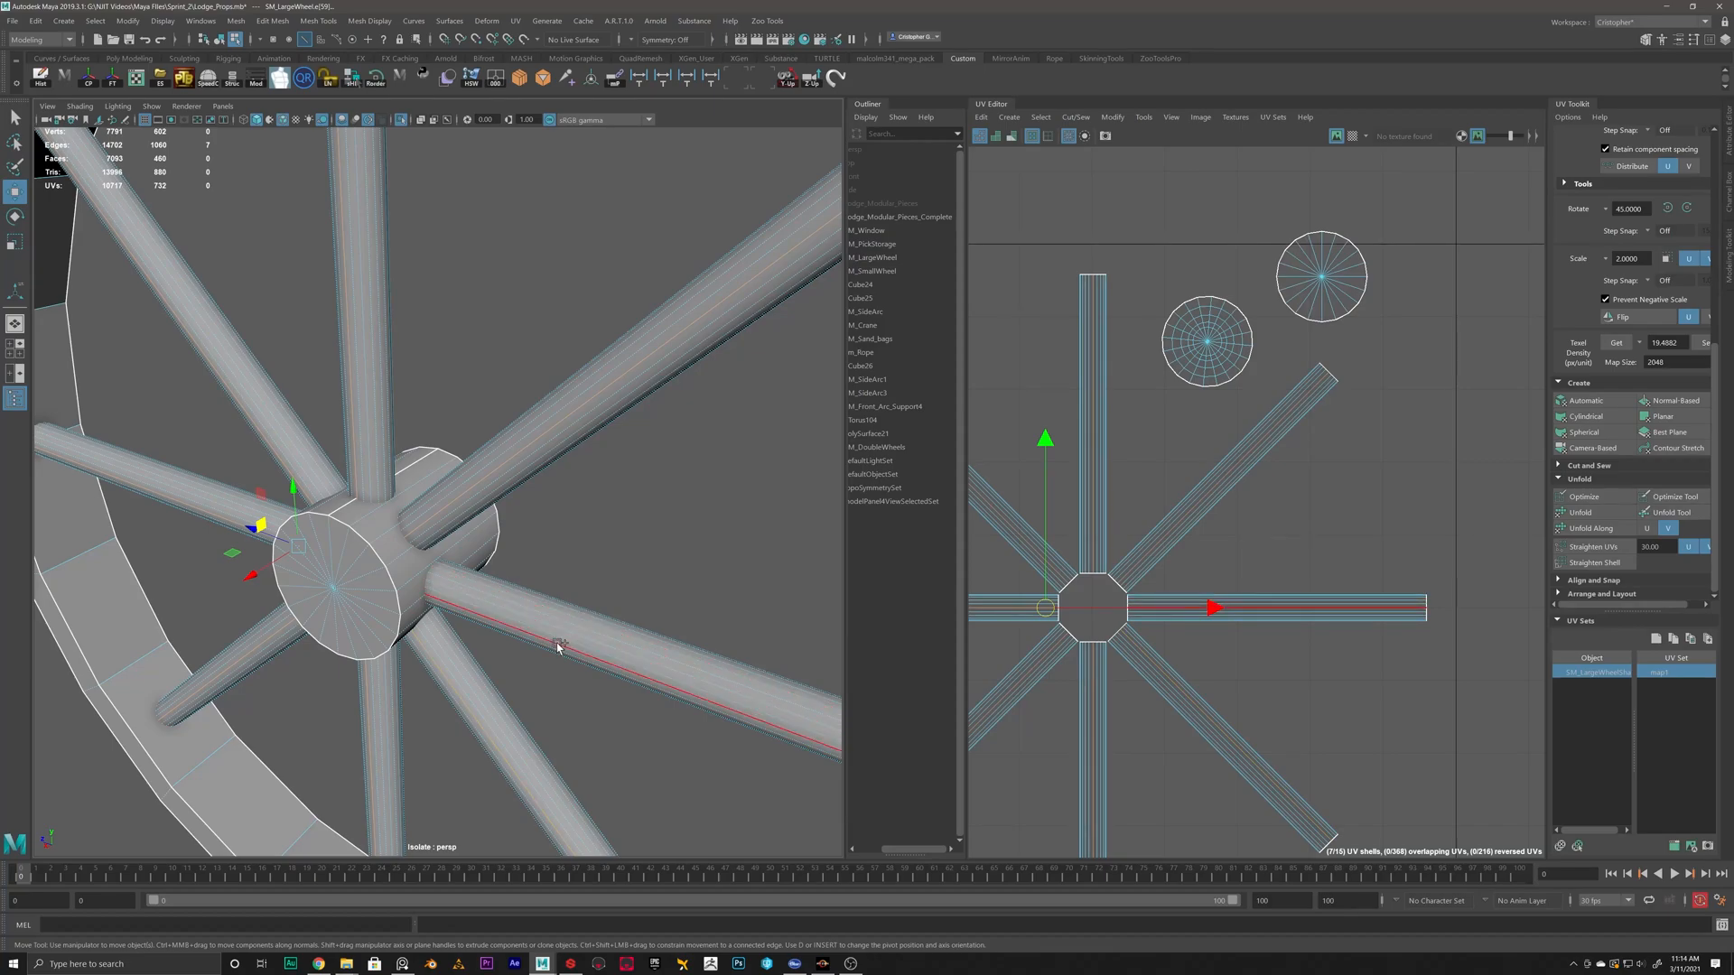
right_click_drag(1351, 486, 1307, 495, "shift")
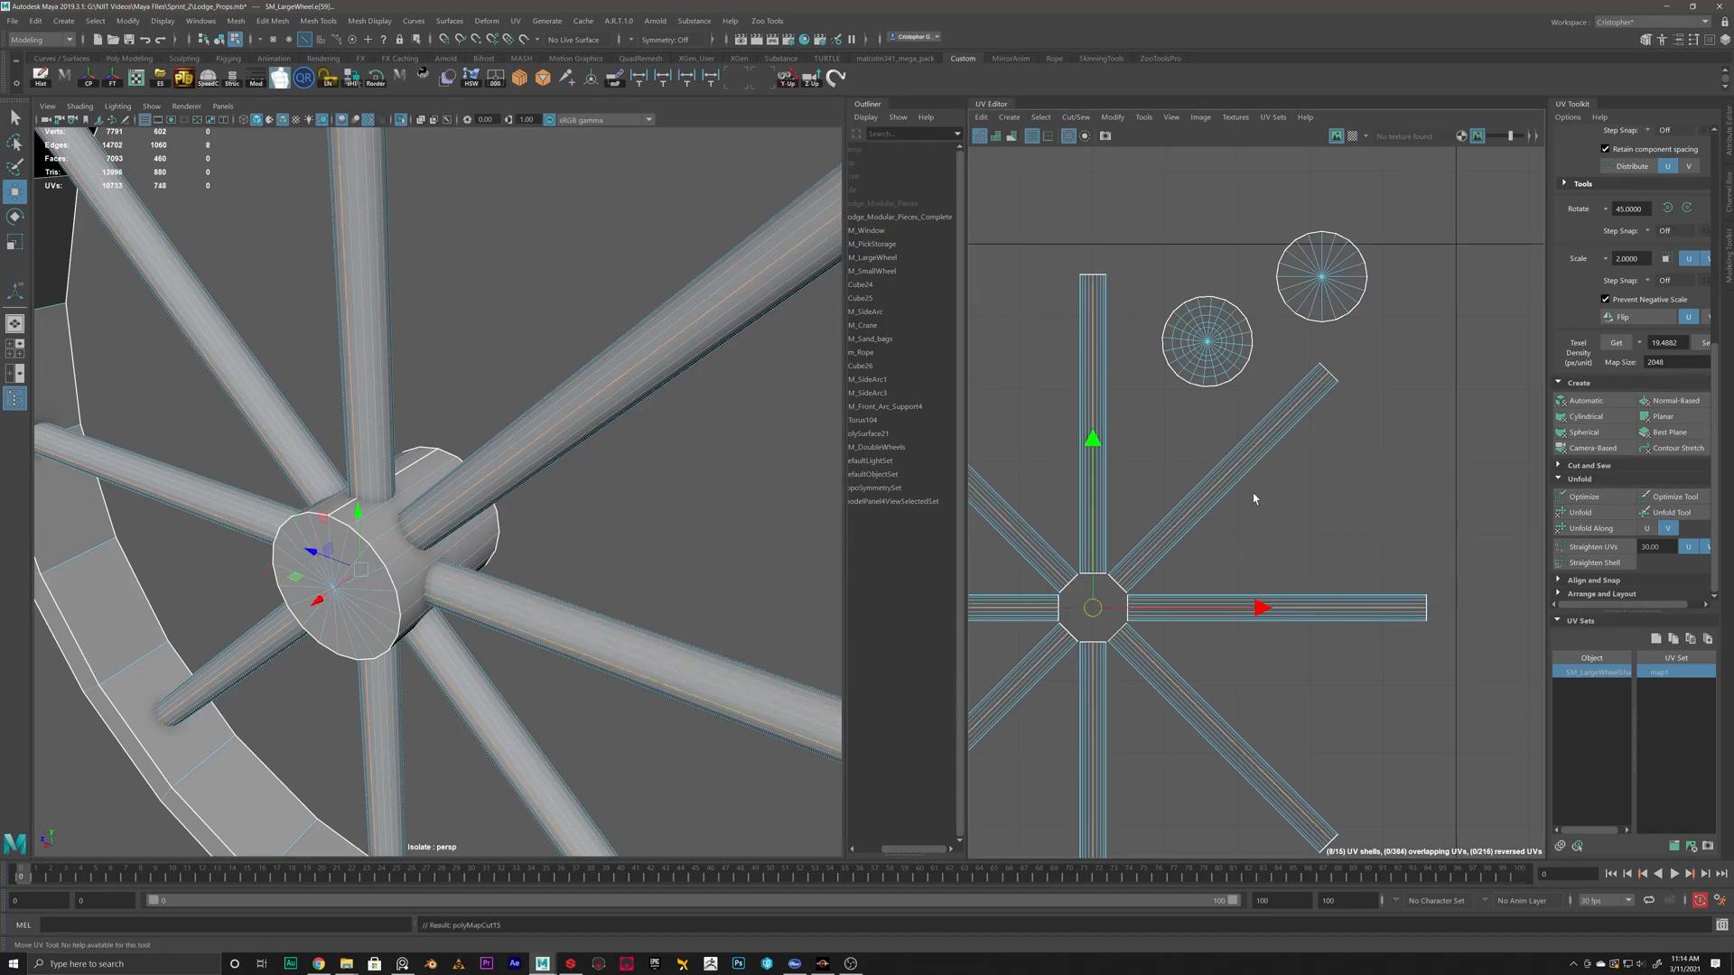
Select all eight spoke UV shells and unfold them together.
scroll(1199, 502, "down", 2)
left_click(1143, 479)
left_click_drag(1155, 465, 1157, 469)
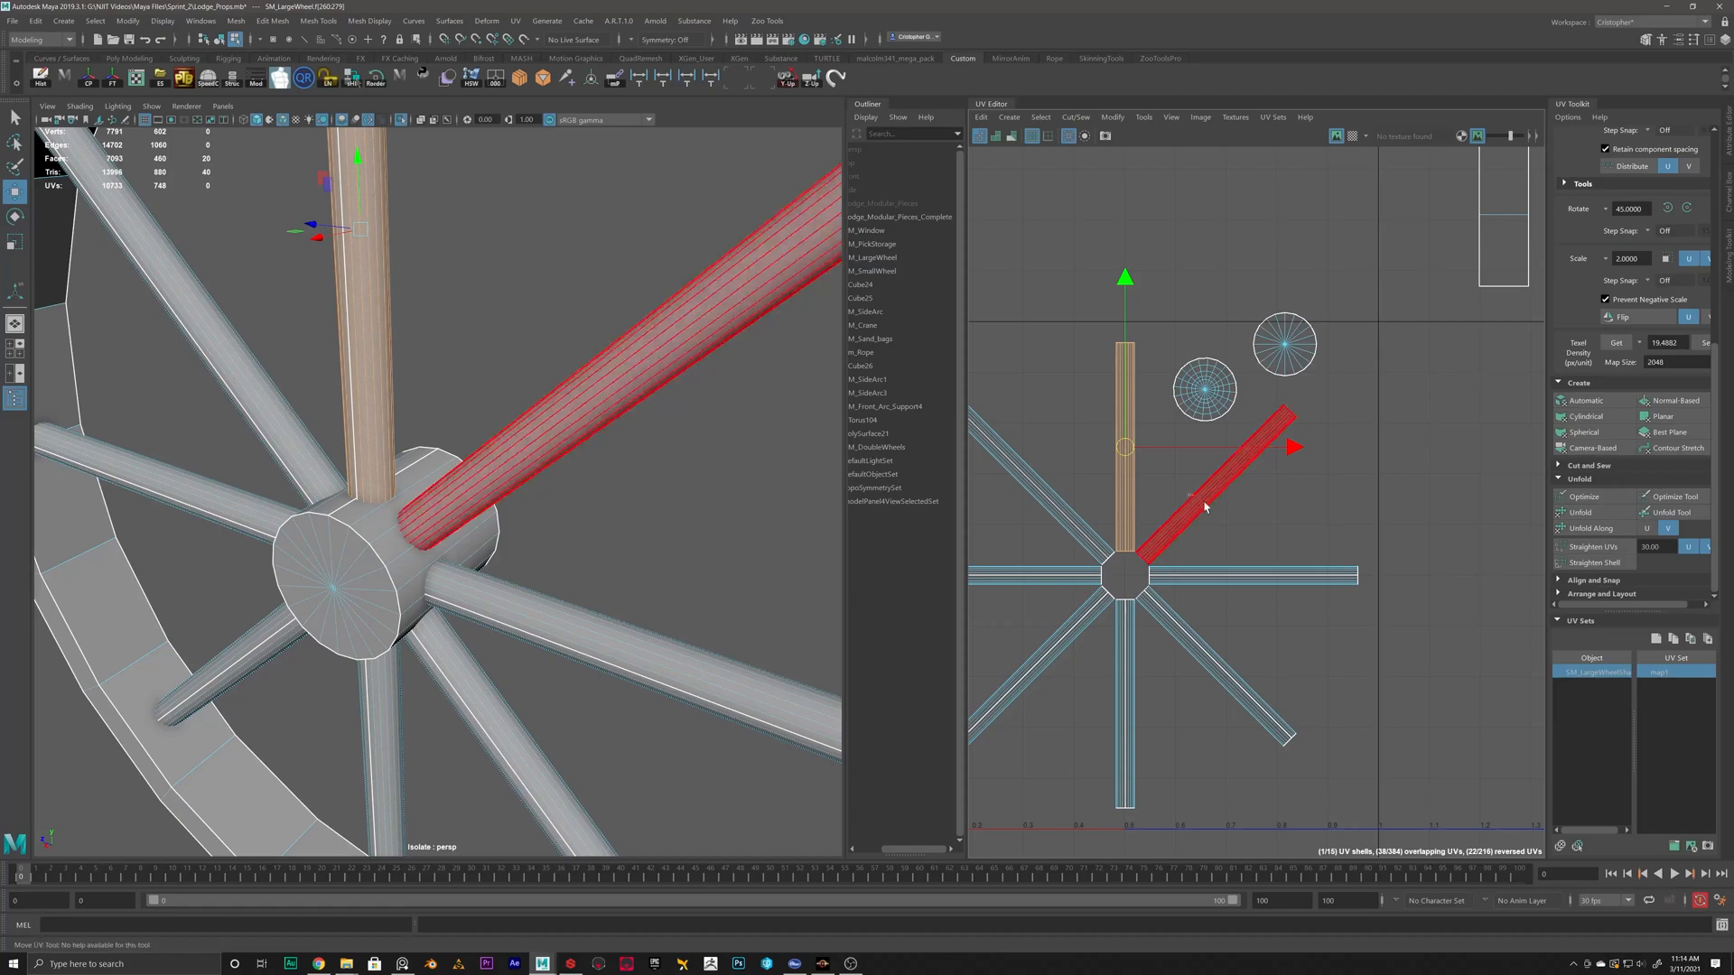
left_click(1201, 499, "shift")
left_click(1269, 583, "shift")
left_click(1215, 667, "shift")
left_click(1125, 691, "shift")
left_click(1060, 643, "shift")
left_click(1046, 495, "shift")
left_click(1020, 575, "shift")
scroll(1441, 533, "down", 4)
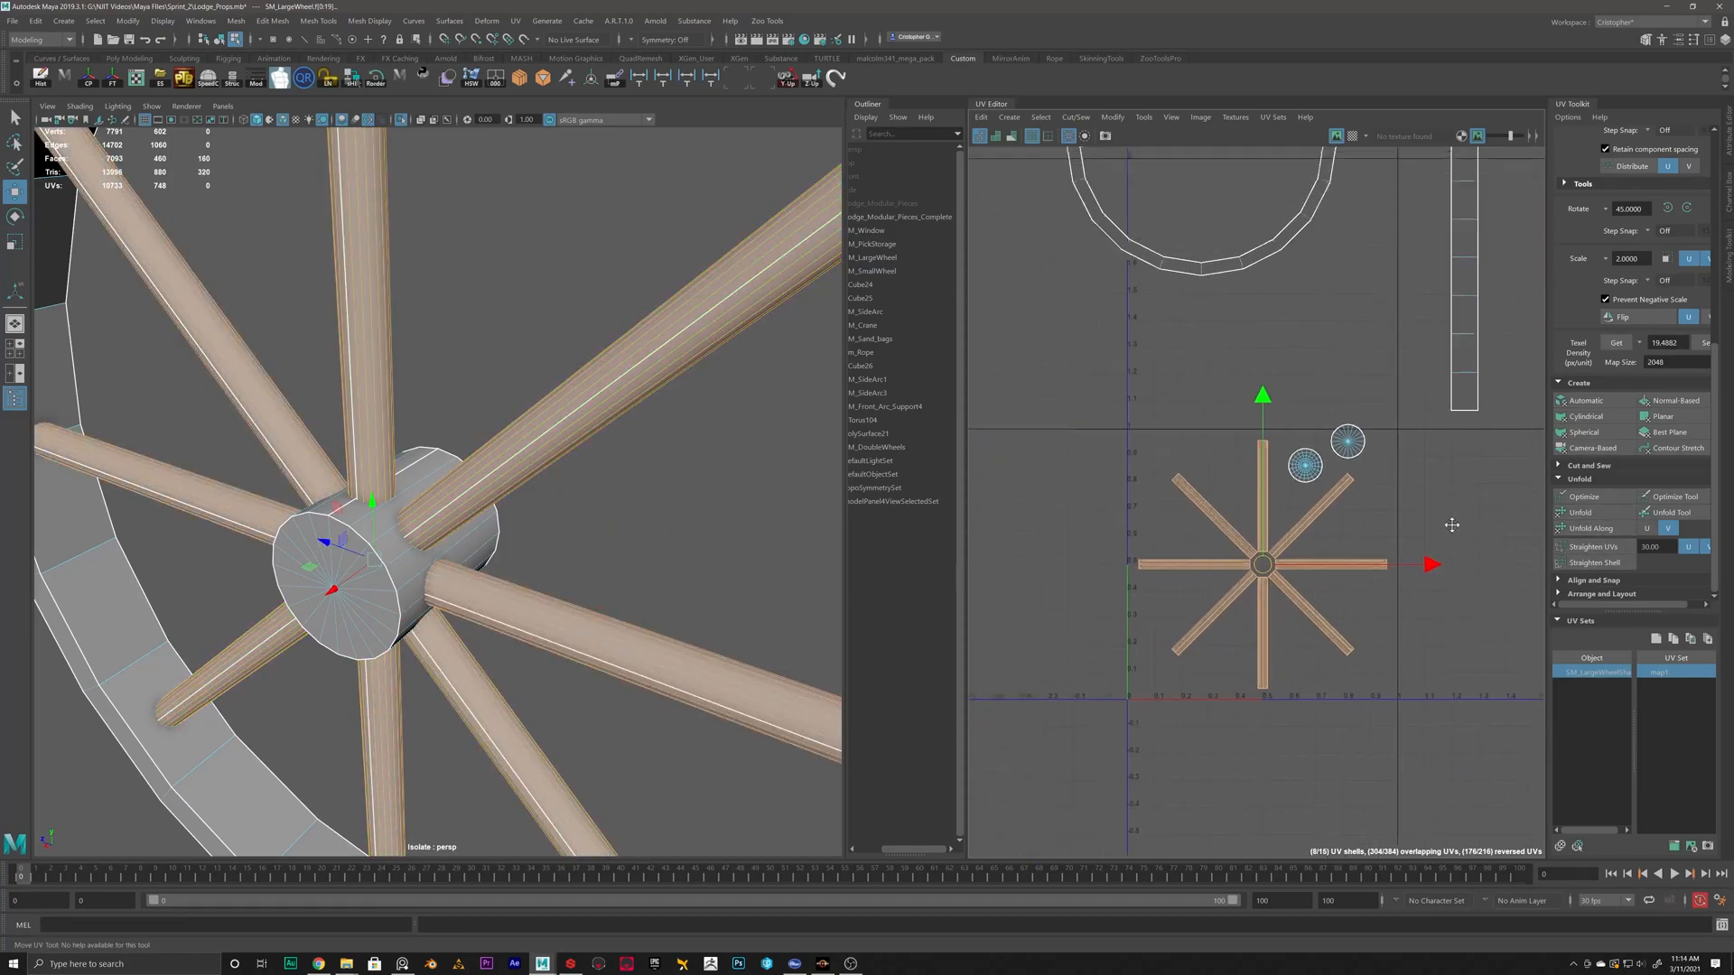
scroll(1255, 529, "up", 6)
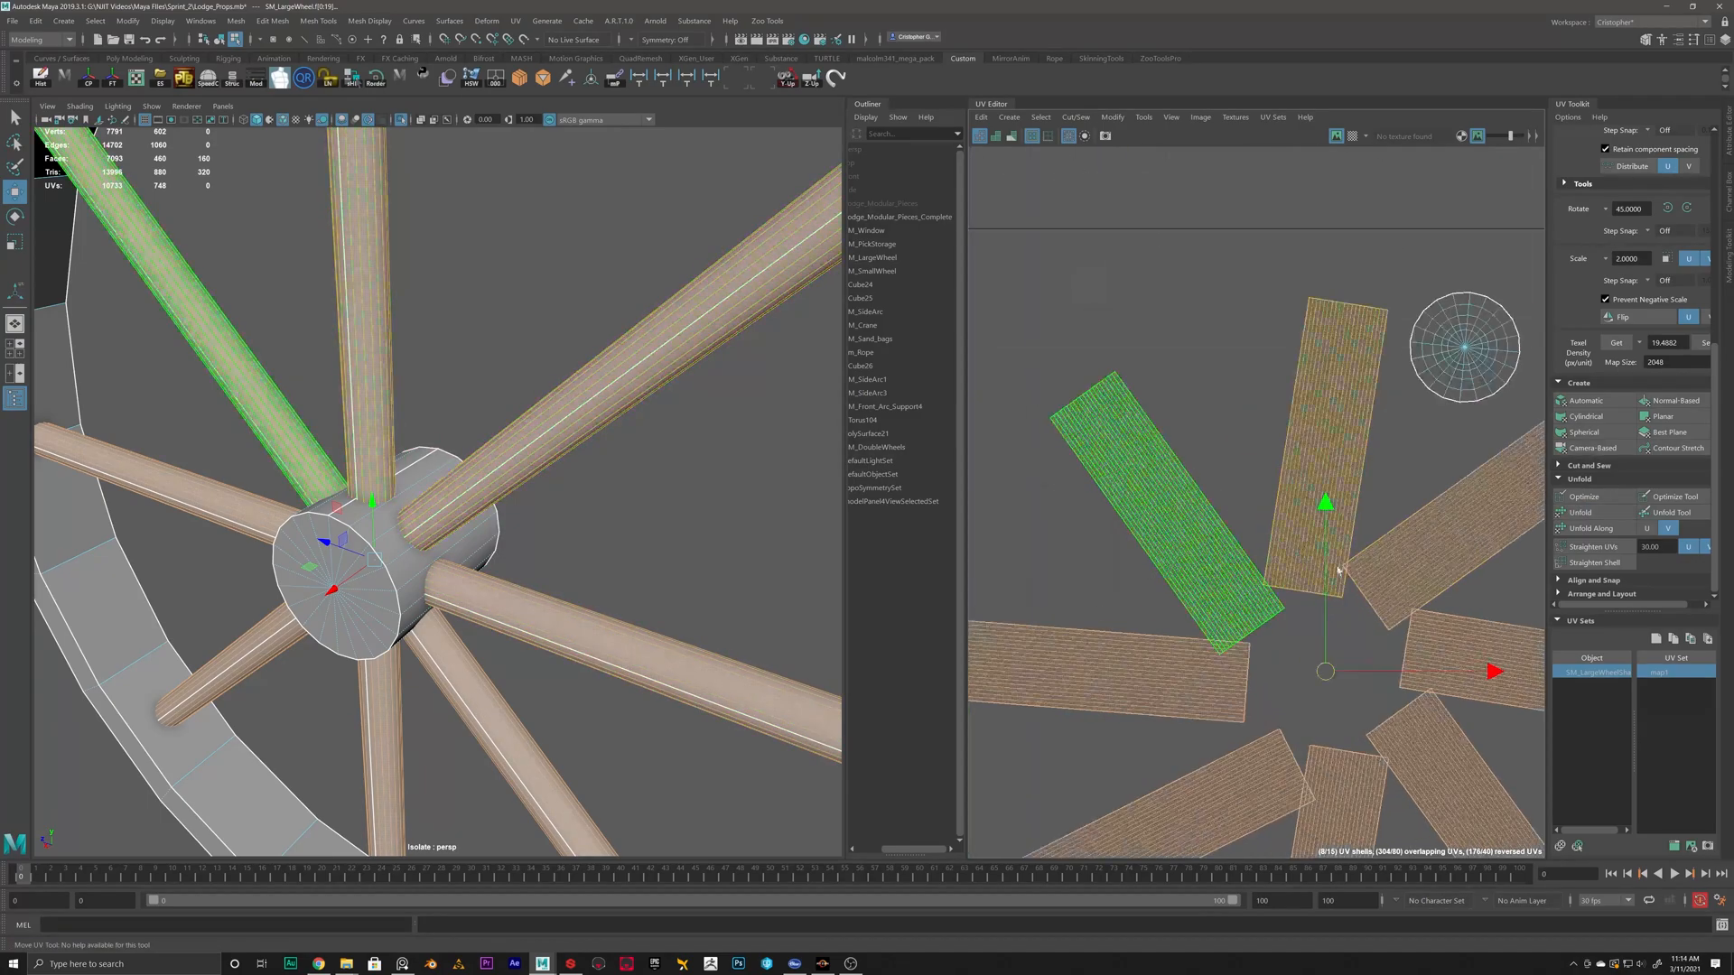
middle_click_drag(1304, 560, 1300, 493, "alt")
scroll(1328, 485, "up", 3)
scroll(828, 457, "down", 4)
scroll(1314, 379, "down", 9)
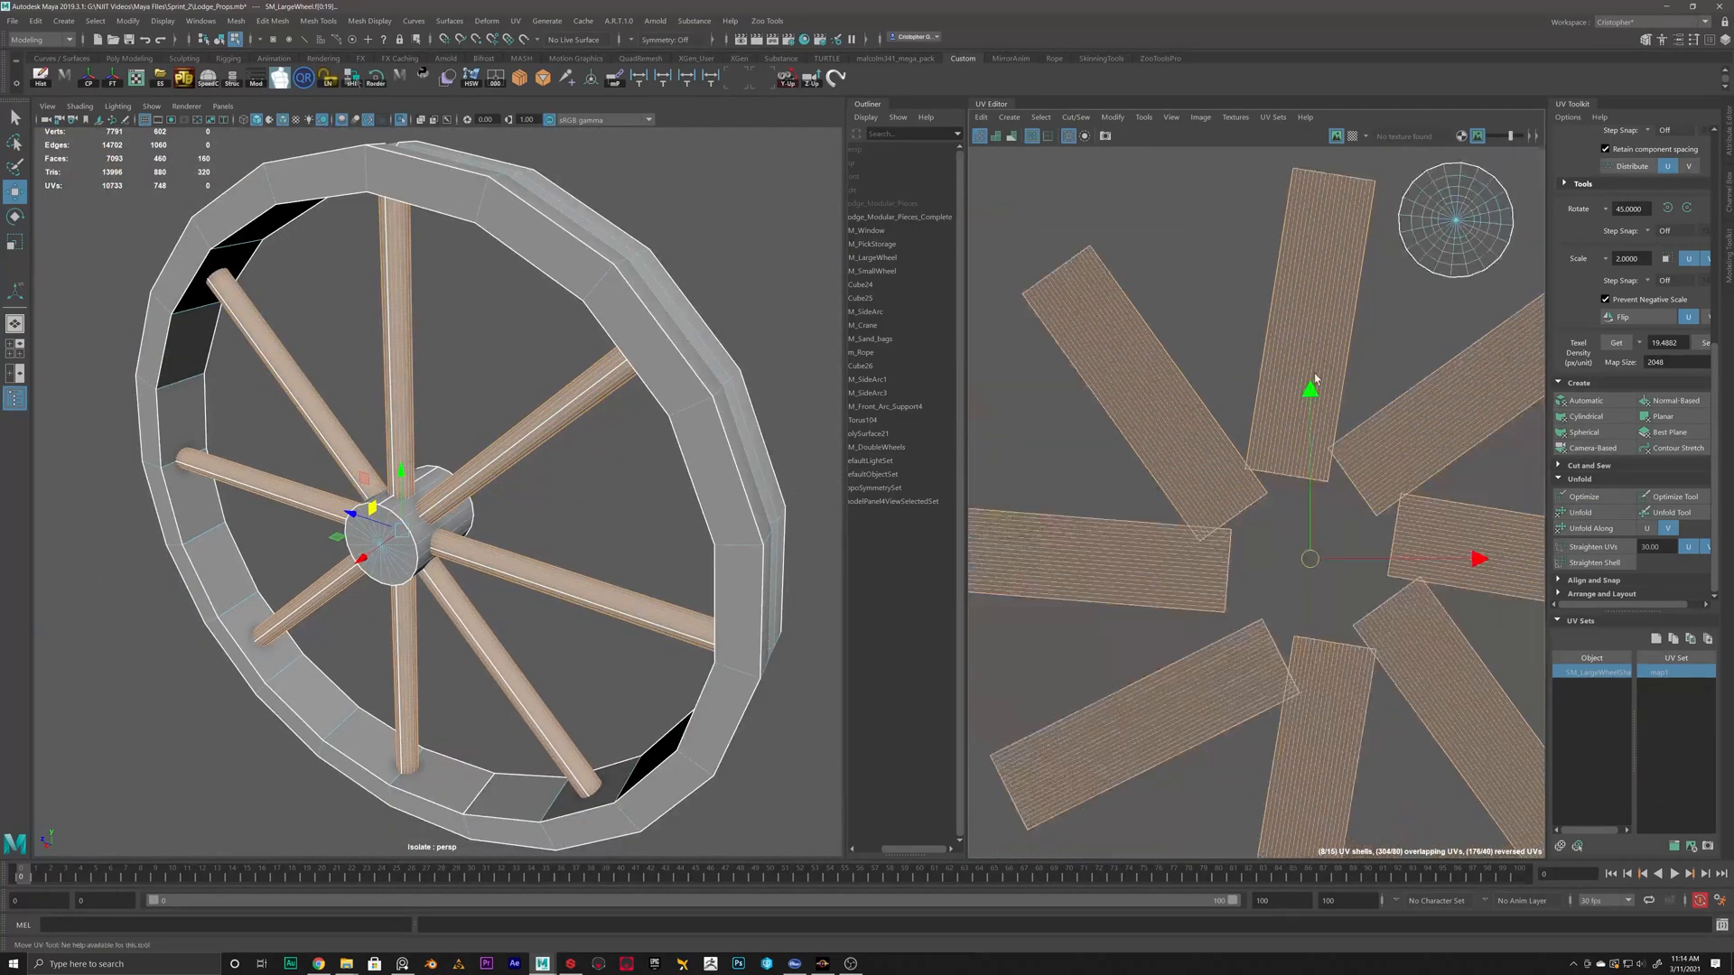
Apply the texel density of the large wheel's ring-shaped rim shell to its strips, hub and spoke shells.
middle_click_drag(1487, 336, 1317, 587, "alt")
scroll(1216, 509, "down", 3)
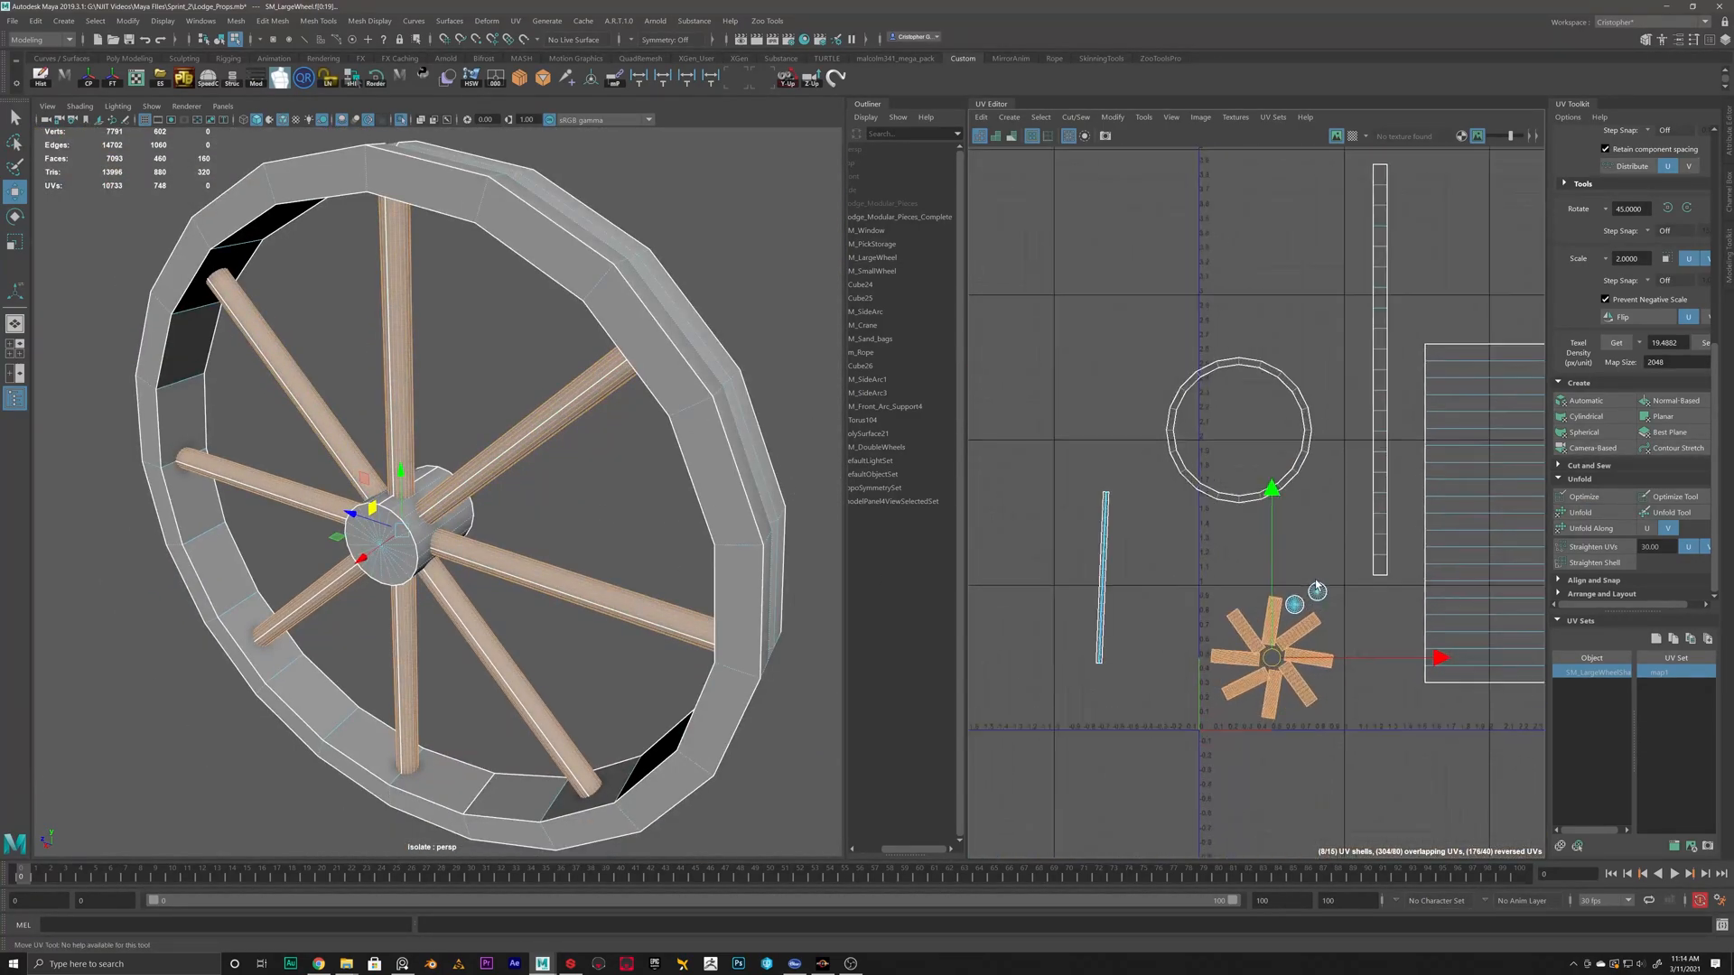
left_click_drag(530, 392, 534, 362, "alt")
right_click_drag(599, 340, 542, 356)
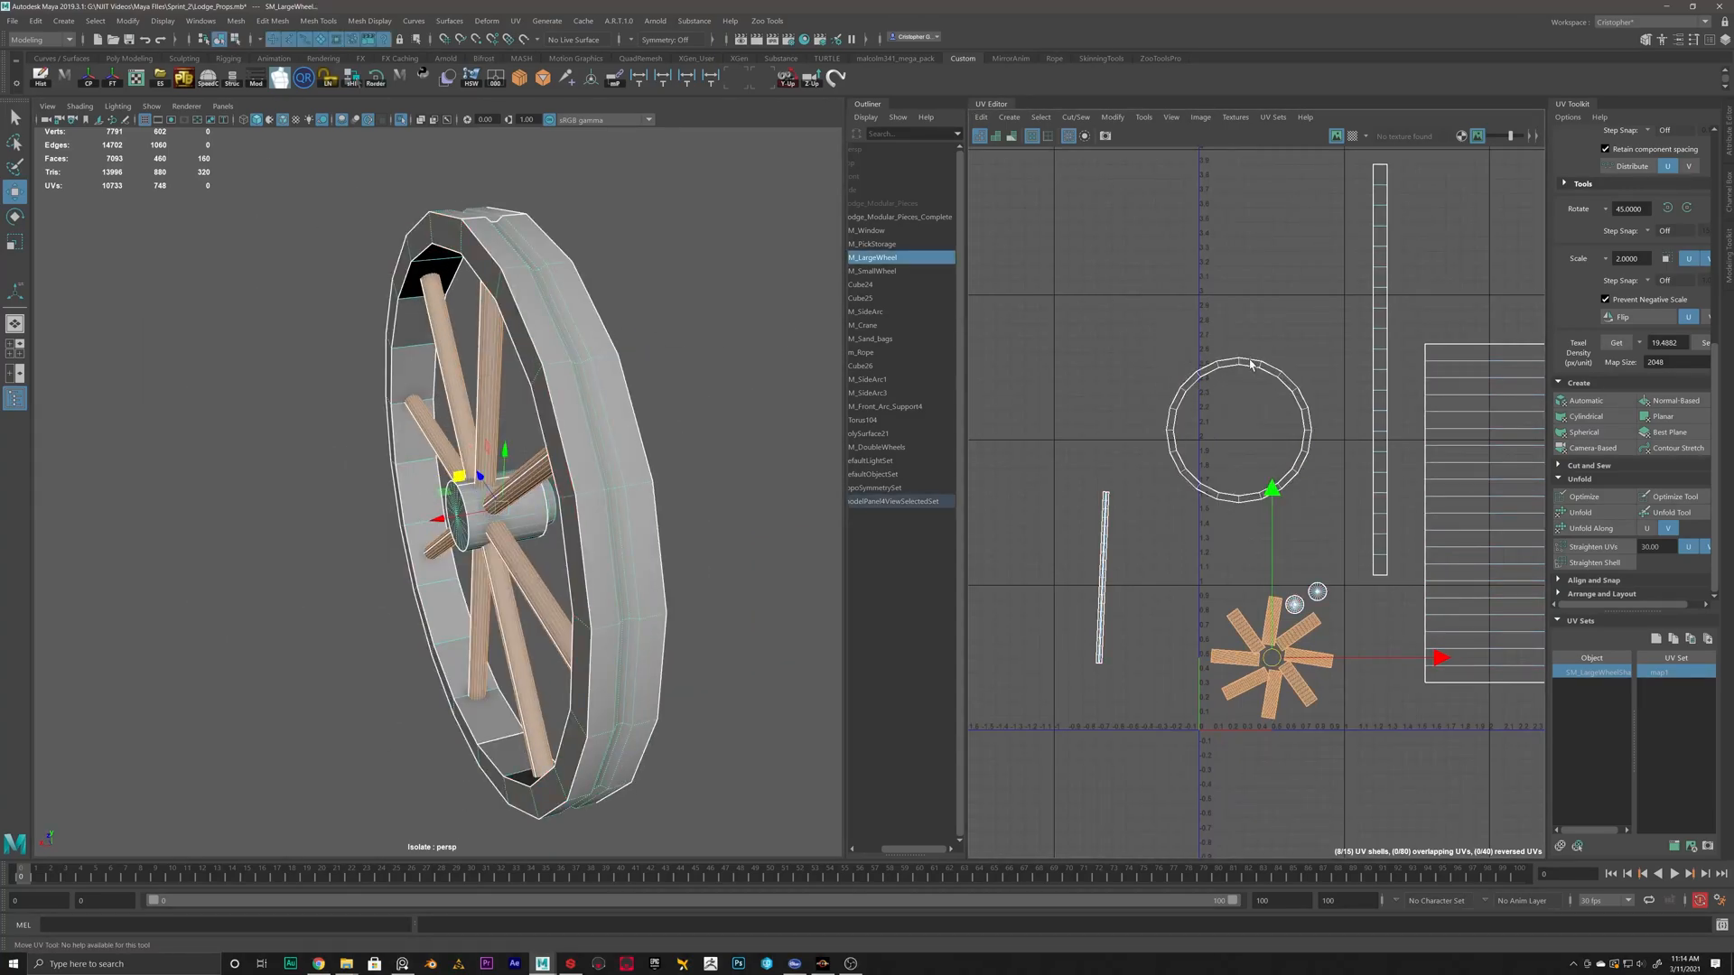
middle_click_drag(1263, 366, 1200, 397, "alt")
scroll(1200, 397, "up", 1)
right_click_drag(1198, 398, 1172, 386)
left_click(1176, 395)
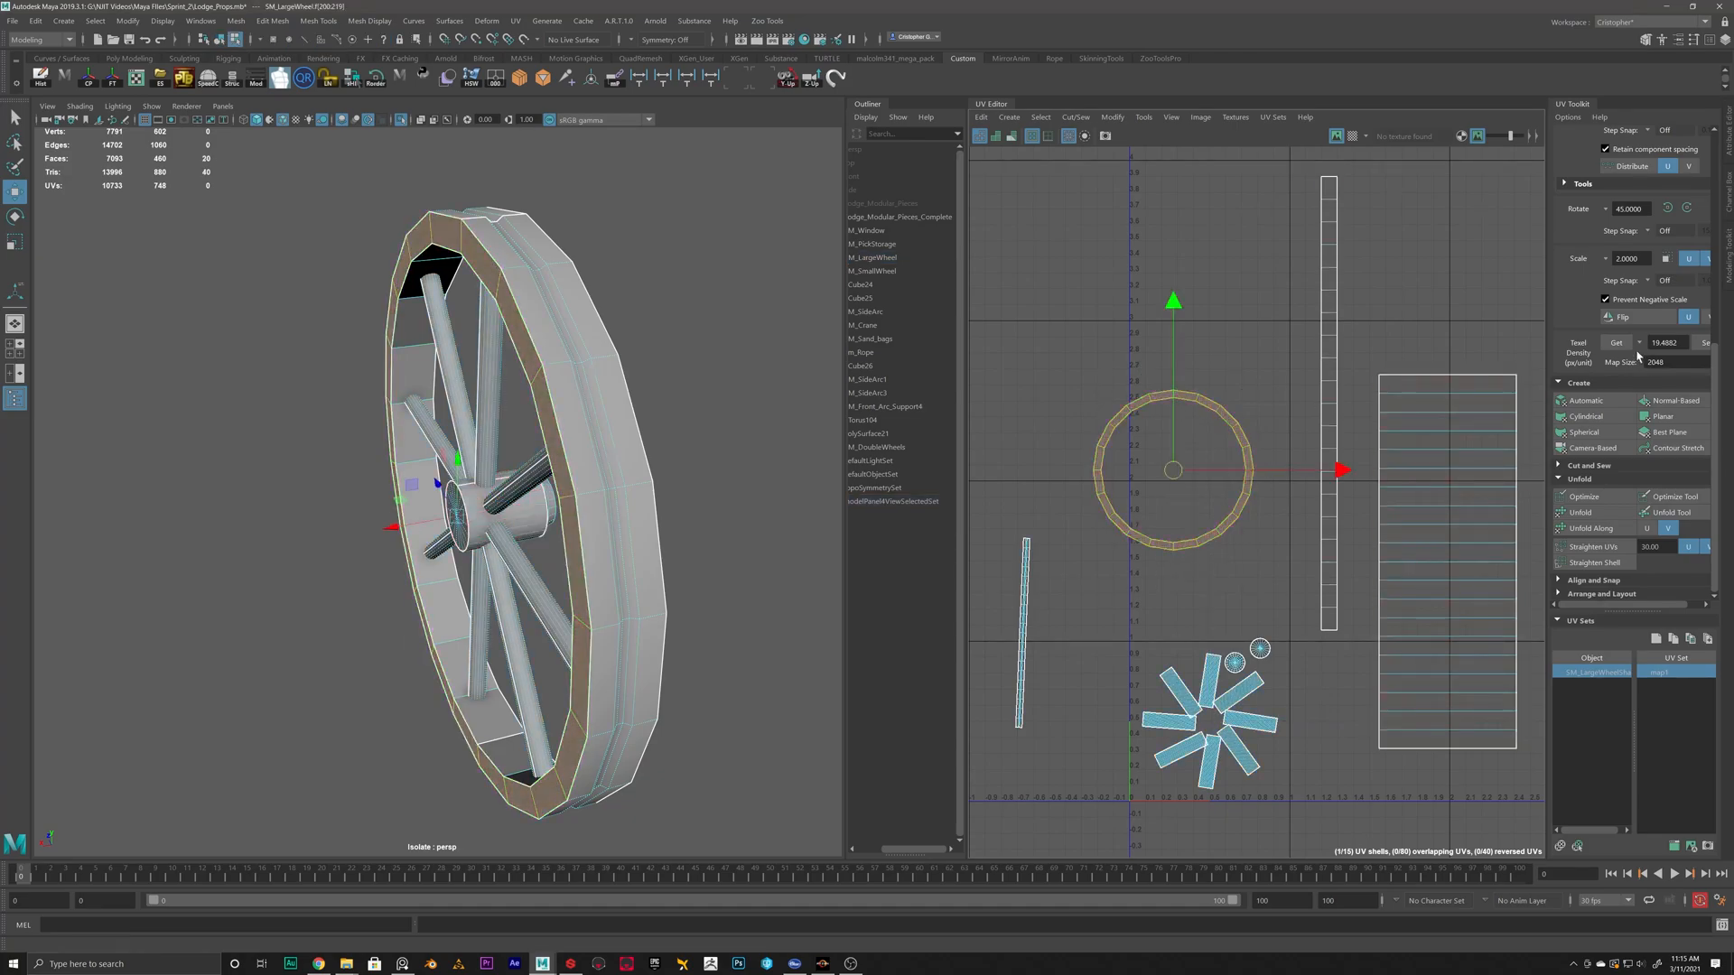
scroll(1373, 427, "down", 2)
left_click_drag(1481, 337, 1327, 421)
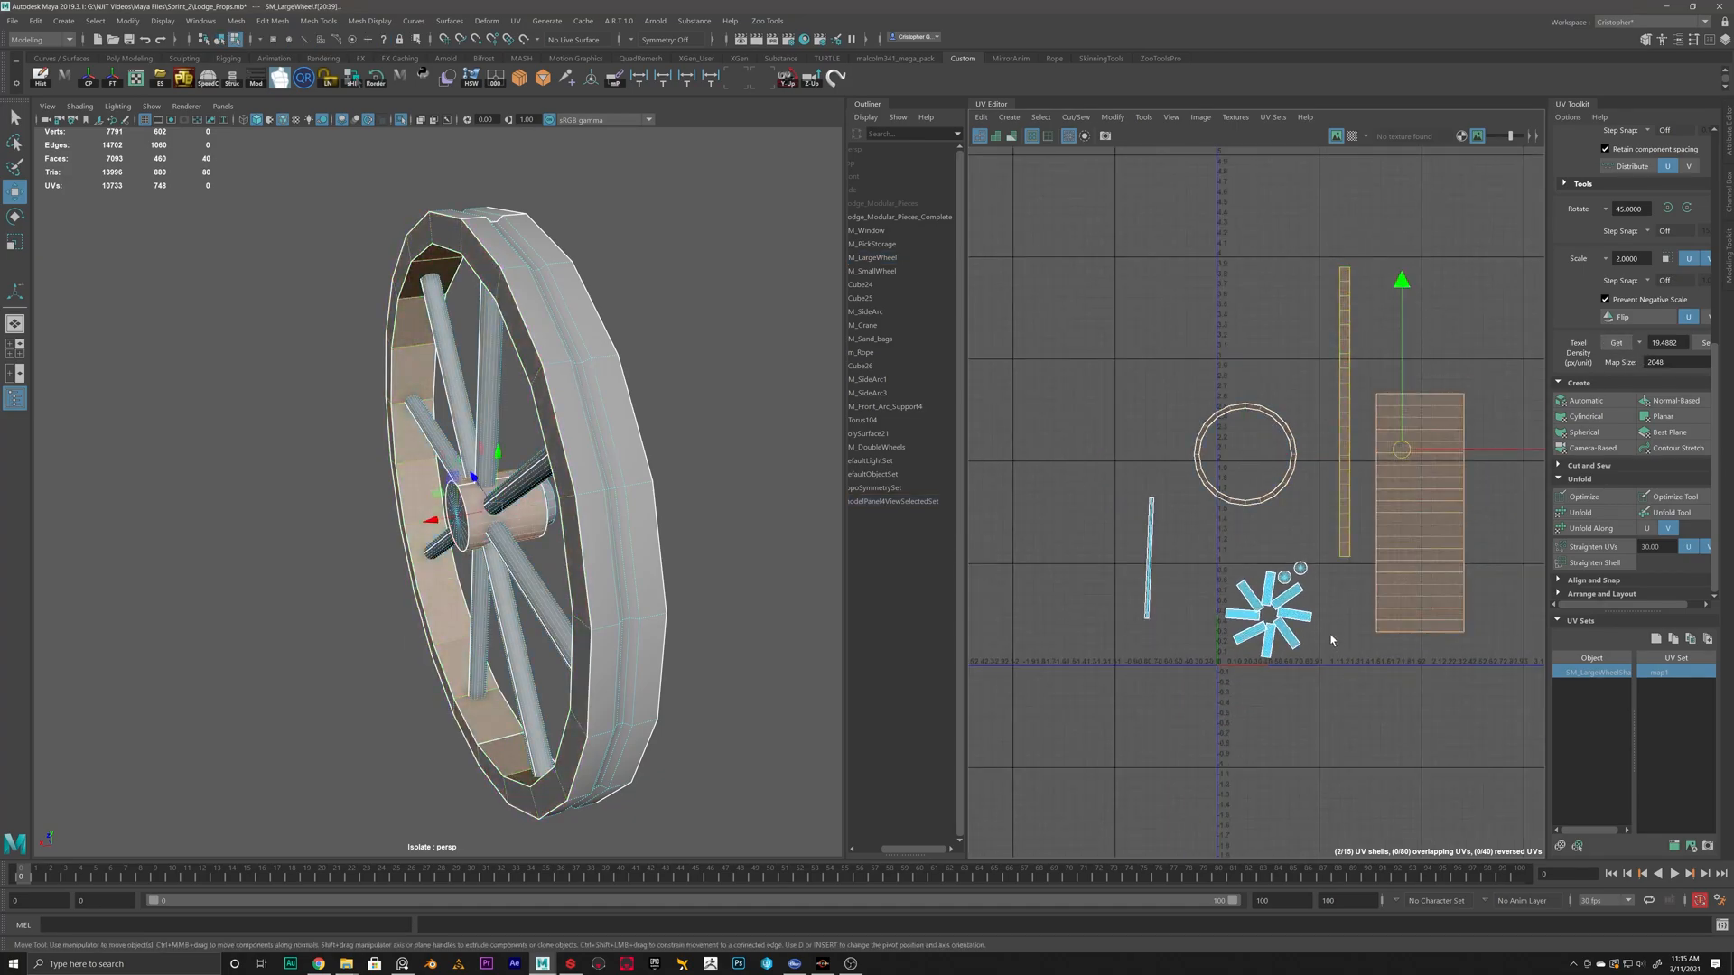
left_click_drag(1303, 547, 1112, 672, "shift")
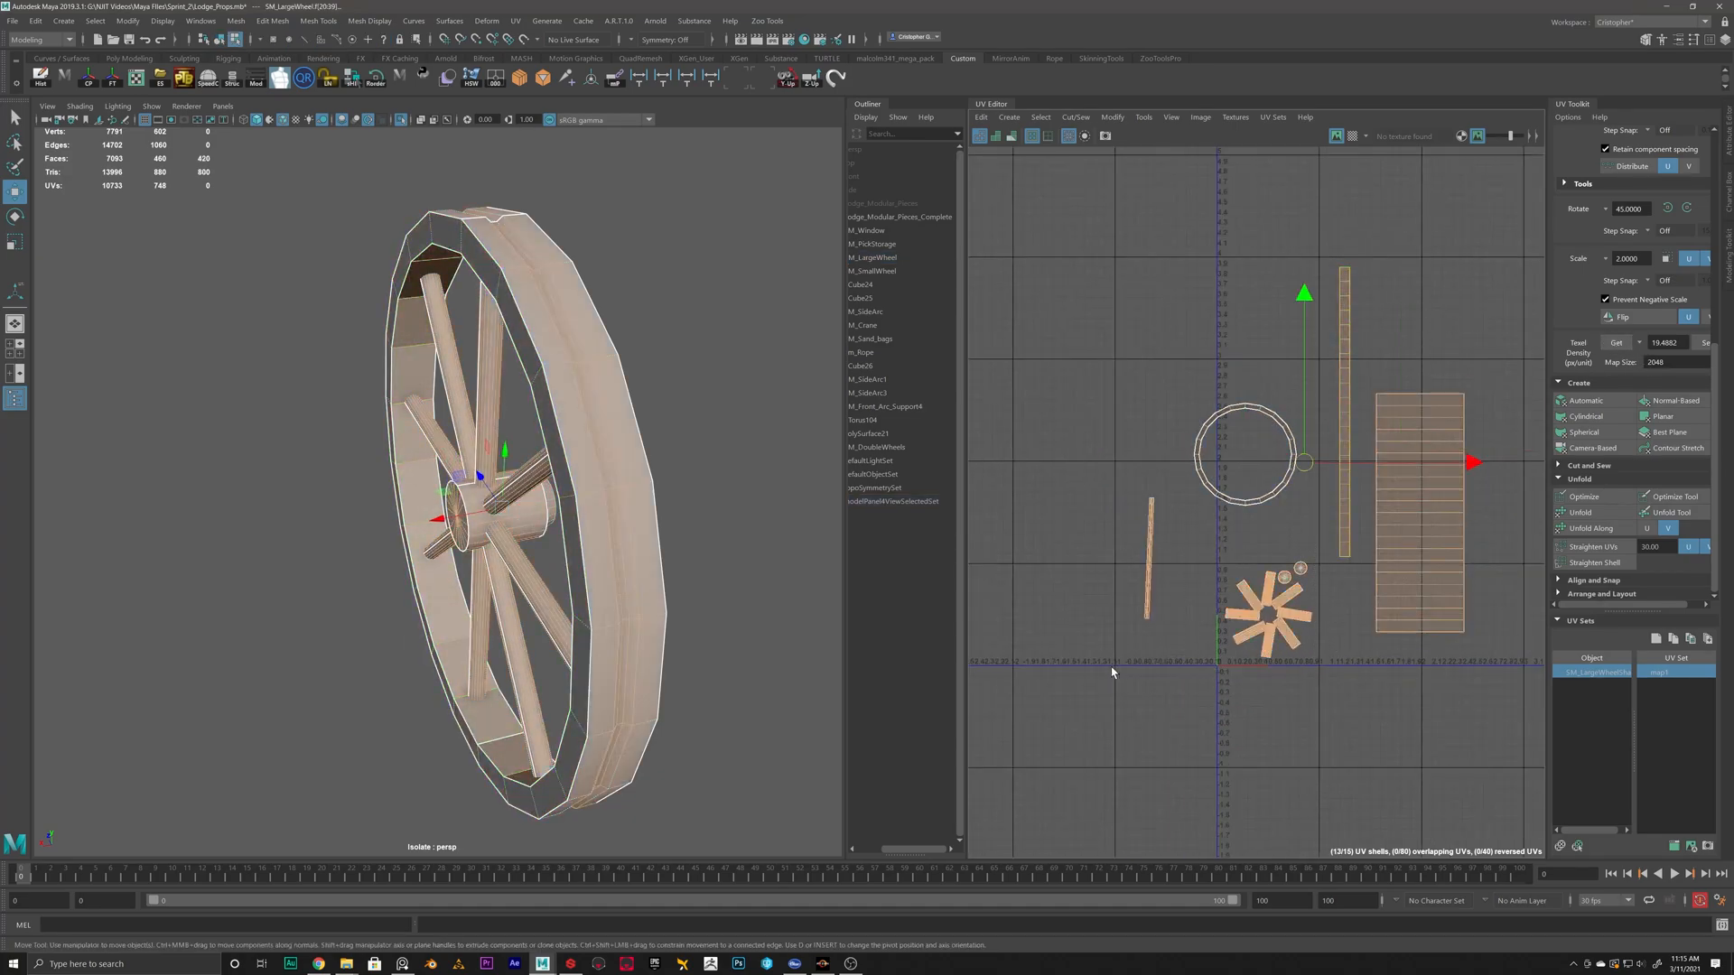
left_click(1701, 344)
left_click(1209, 564)
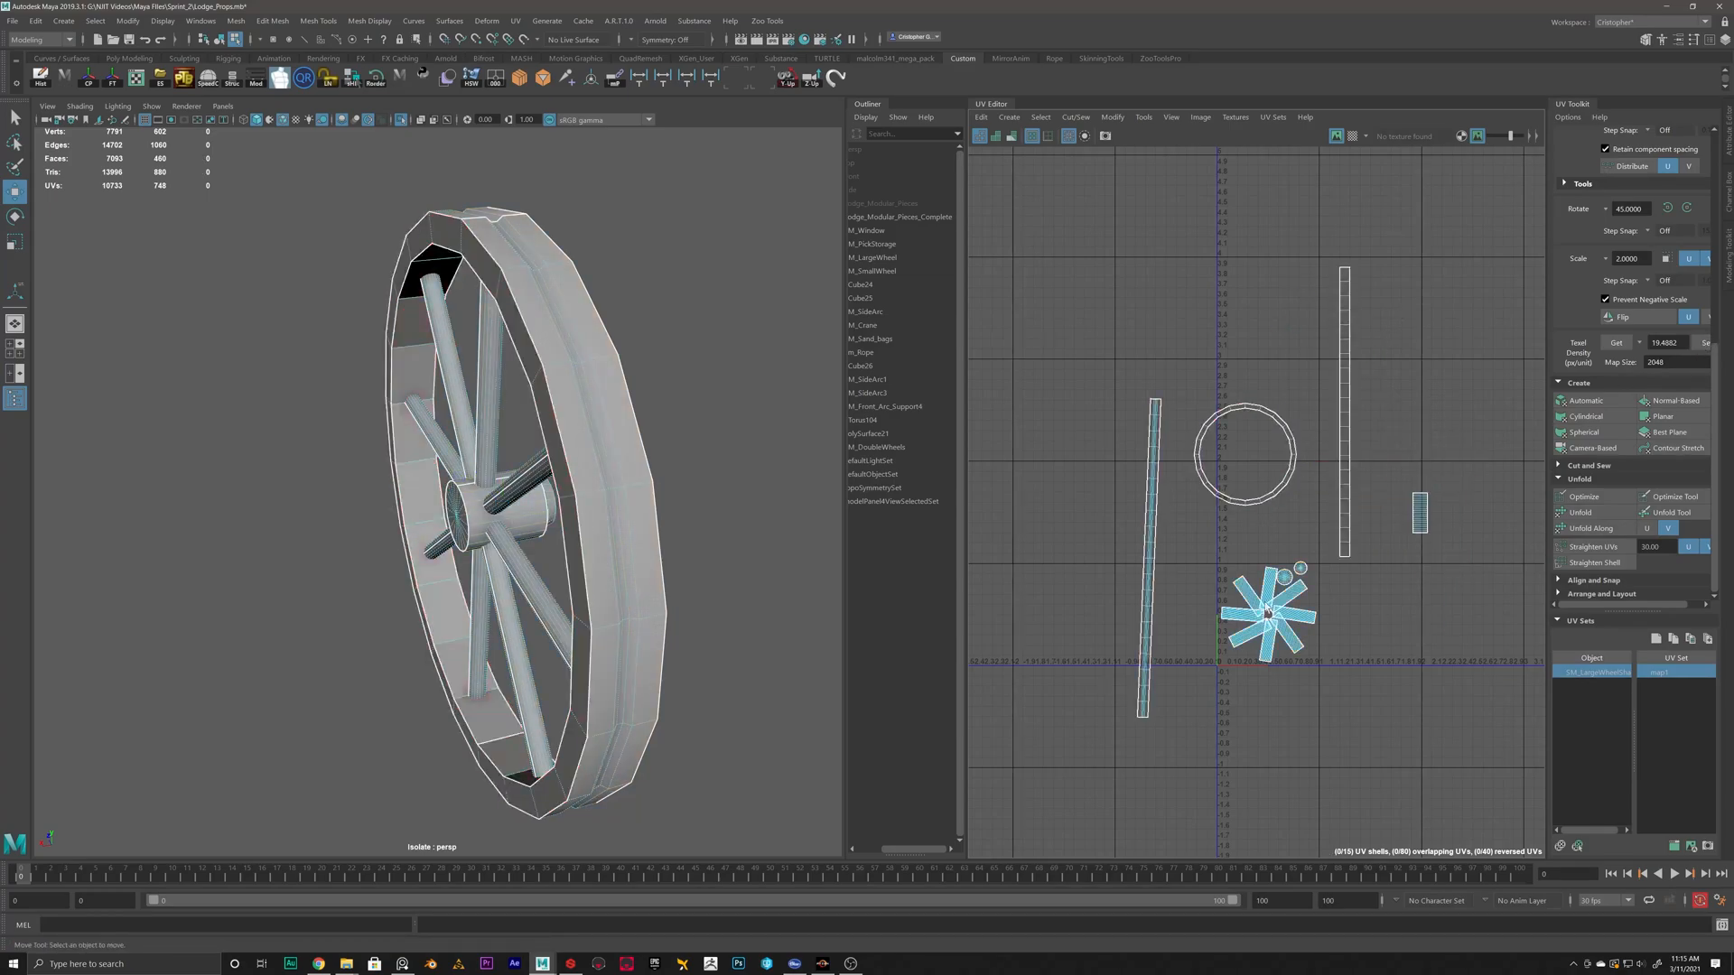
Select the large wheel's eight spoke shells, stack them on top of each other and orient them.
scroll(1222, 654, "up", 6)
middle_click_drag(1142, 551, 1243, 659, "alt")
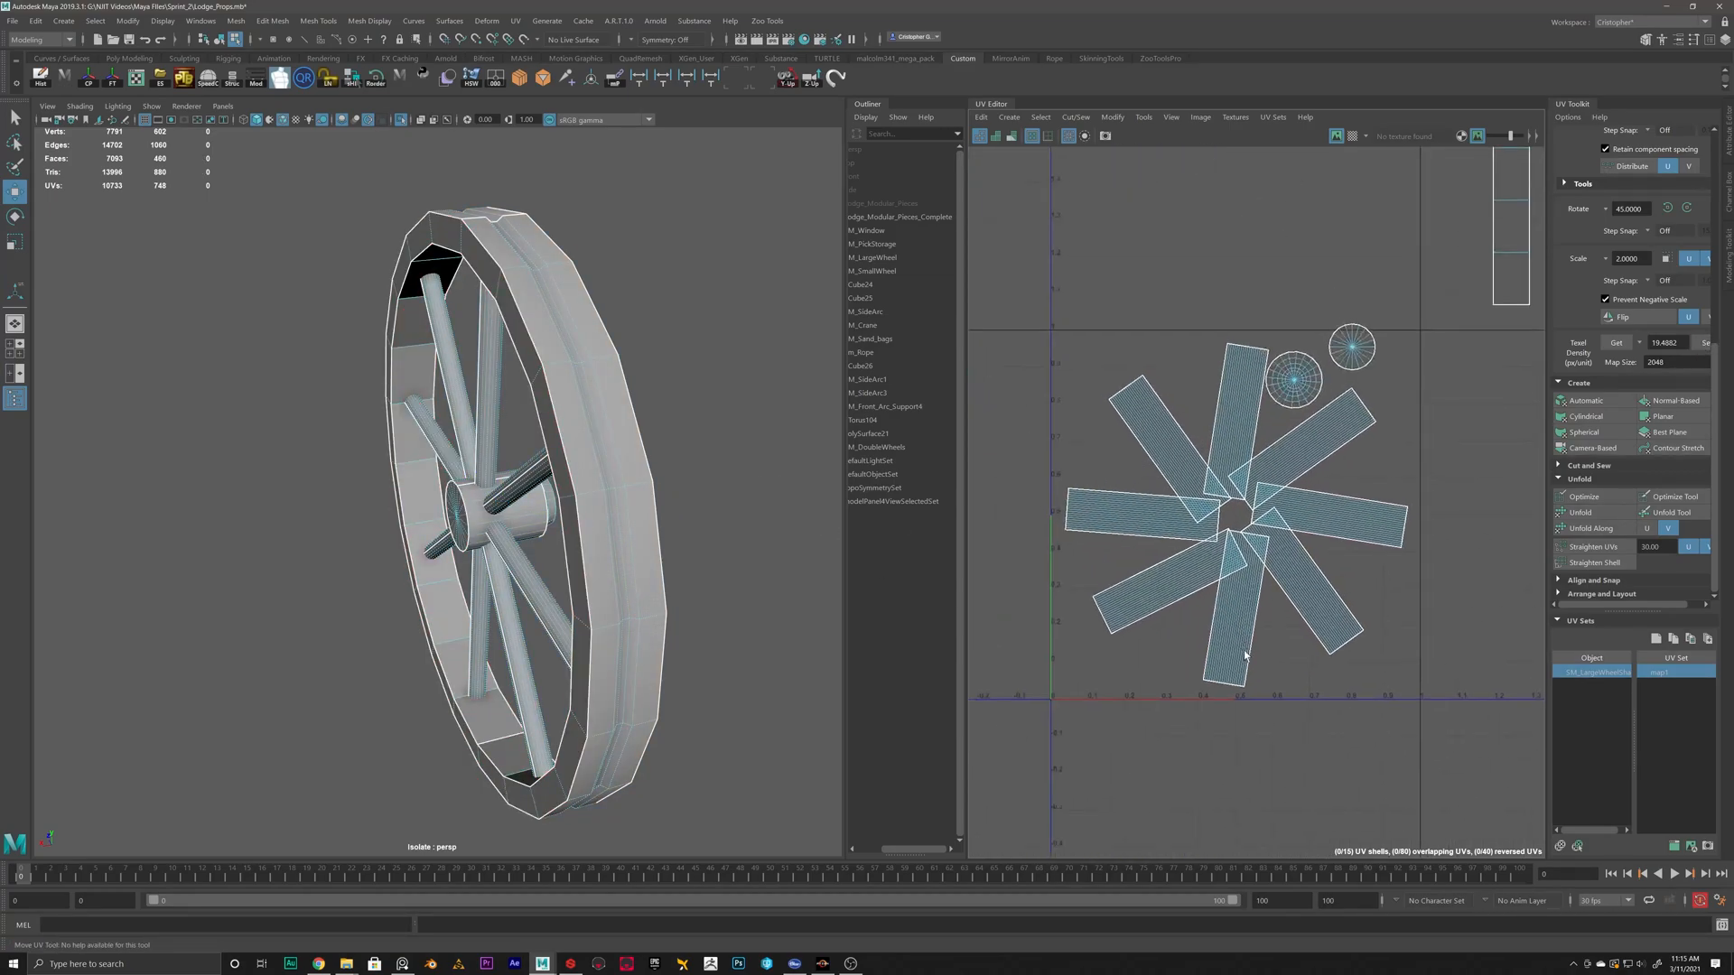
scroll(1242, 658, "up", 3)
left_click(1139, 405)
left_click(1212, 363, "shift")
left_click(1316, 383, "shift")
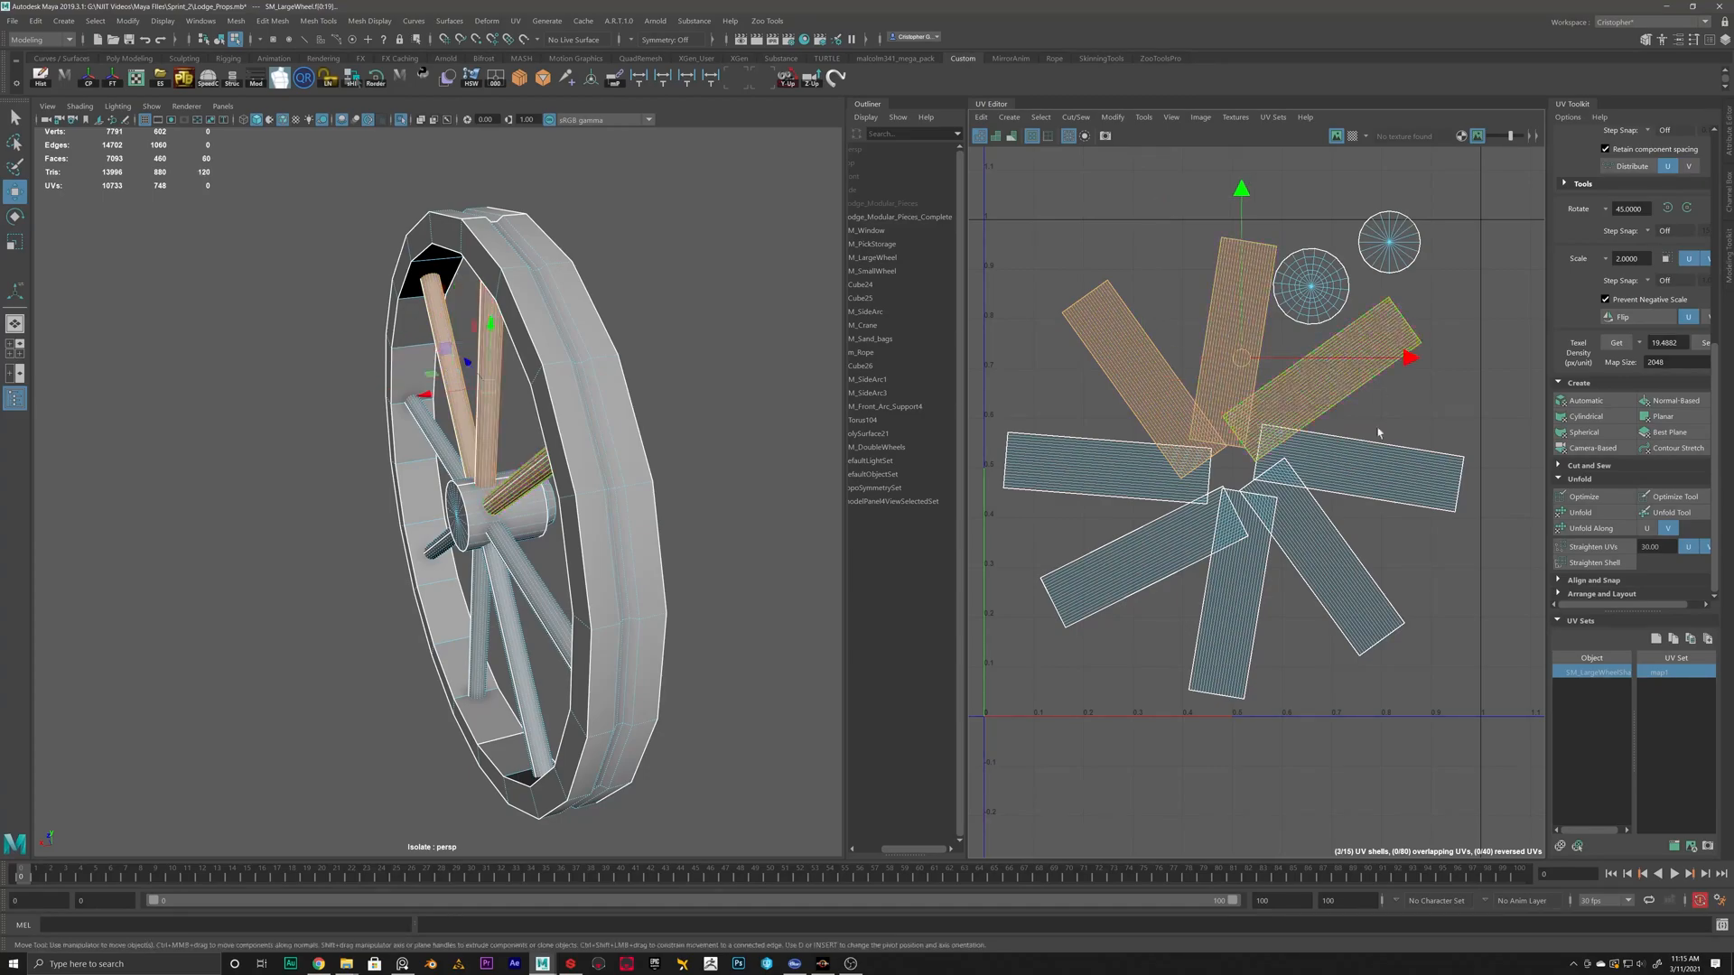
left_click(1368, 474, "shift")
left_click(1337, 586, "shift")
left_click(1232, 595, "shift")
left_click(1142, 556, "shift")
left_click(1106, 467, "shift")
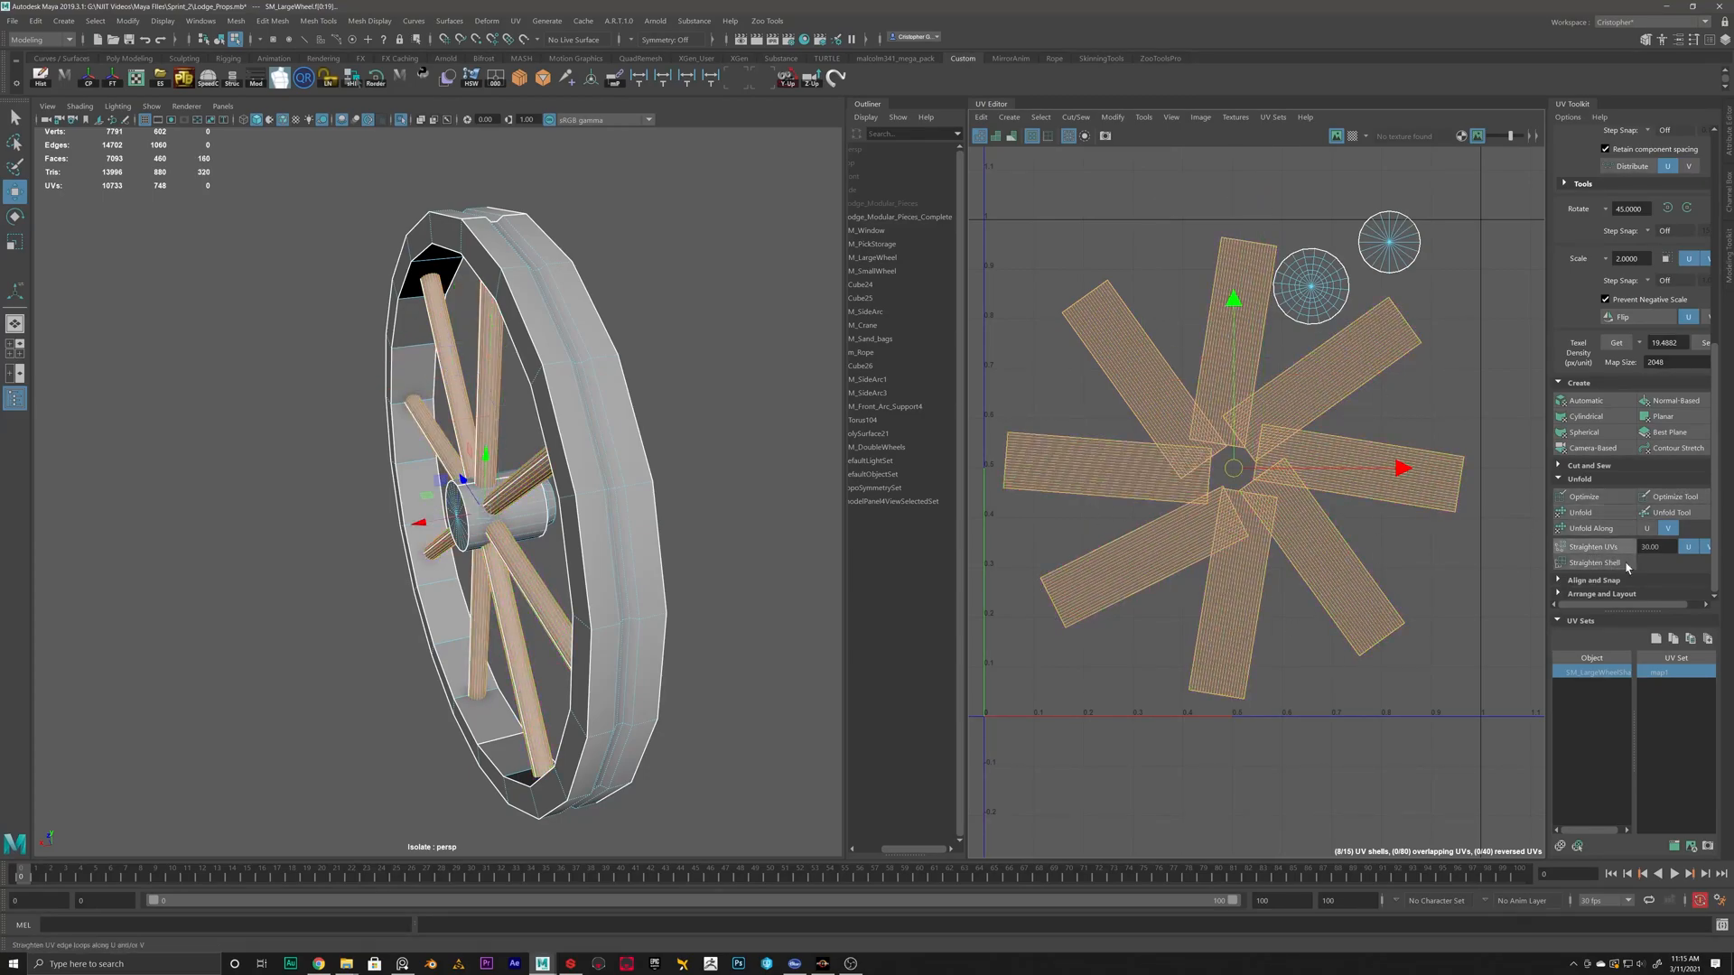
scroll(1565, 594, "down", 3)
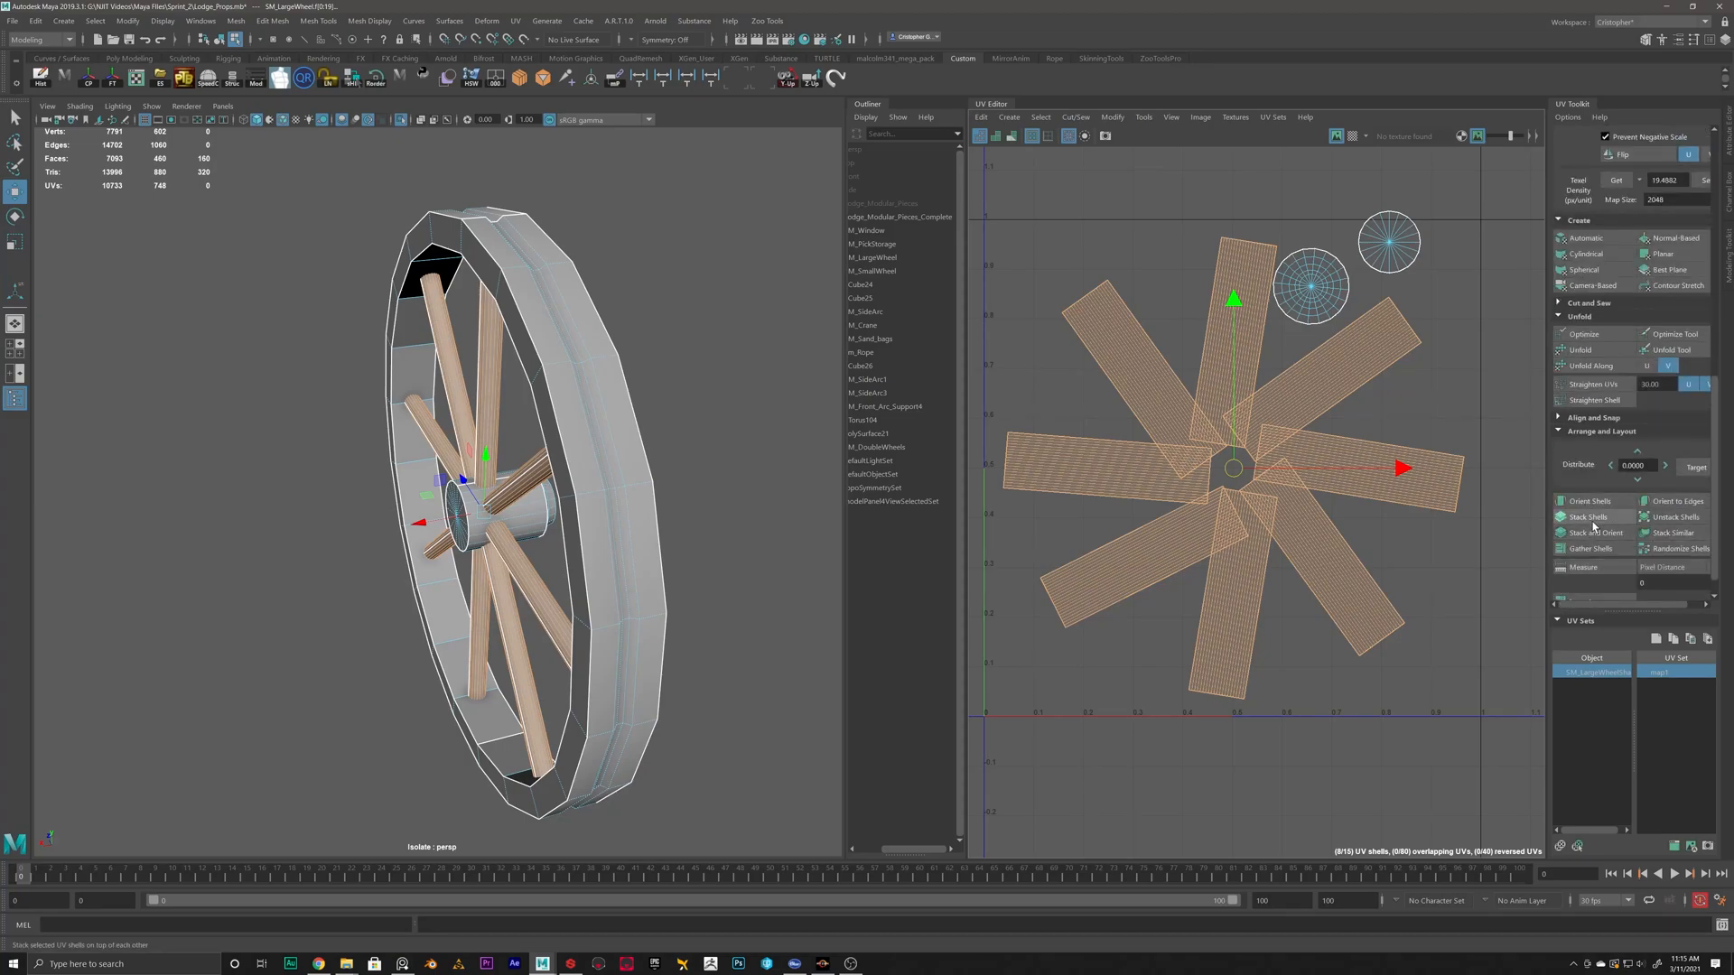
left_click(1591, 517)
left_click(1589, 502)
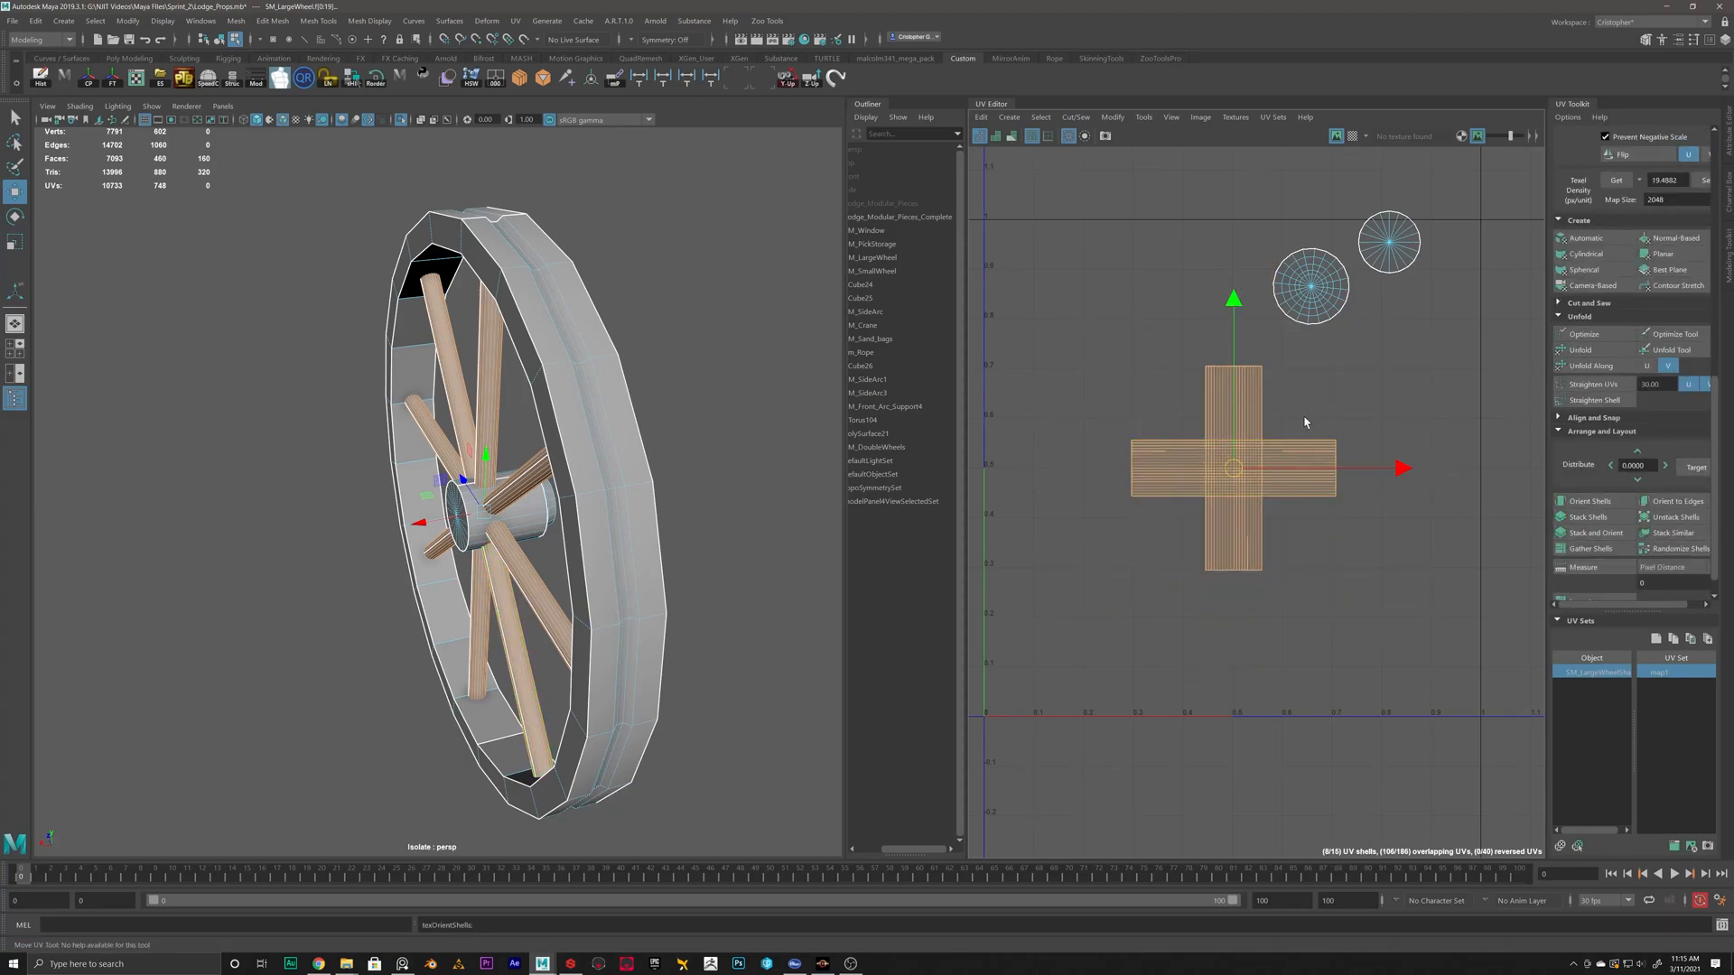
Rotate the horizontal spoke shells so they line up with the upright ones in the stack.
left_click(1381, 429)
left_click_drag(1341, 394, 1325, 506)
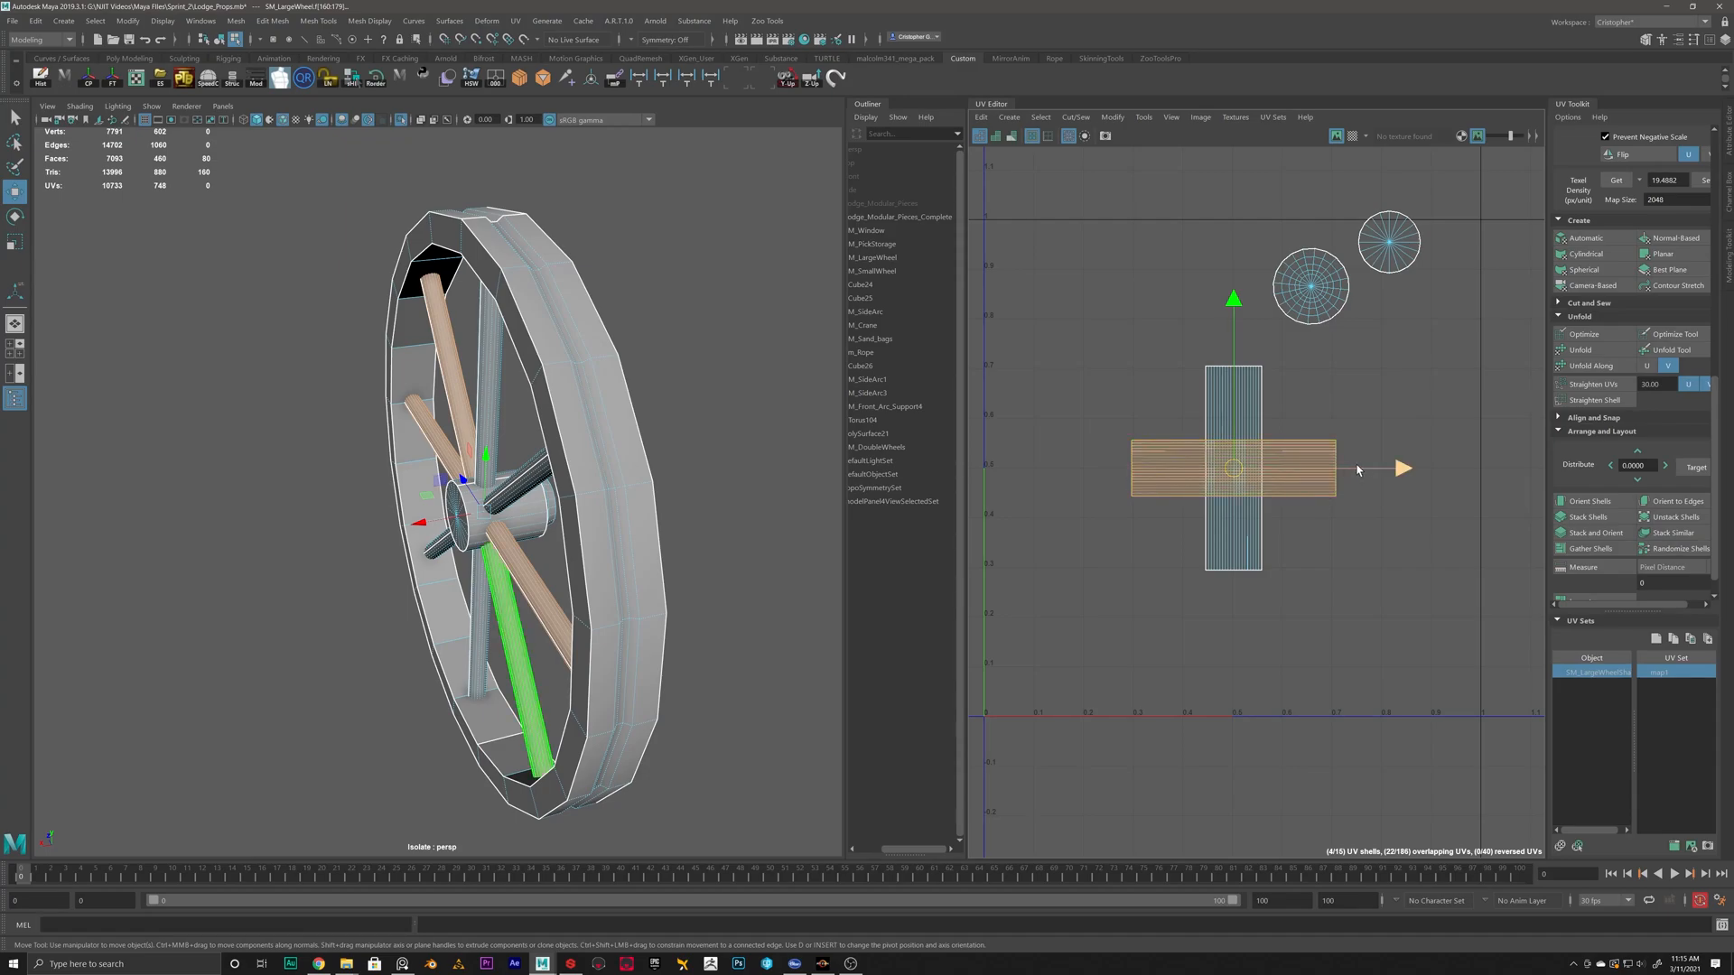
key("e")
left_click_drag(1341, 384, 1188, 349)
left_click(1301, 574)
Rotate the slightly tilted long strip shell of the large wheel upright.
scroll(1301, 575, "down", 6)
middle_click_drag(1131, 415, 1206, 557, "alt")
left_click(1138, 546)
left_click_drag(1277, 503, 1278, 499)
left_click(1215, 532)
End the large wheel's isolation, select the small wheel with its axle and isolate it in the viewport.
right_click_drag(631, 461, 701, 437)
right_click_drag(767, 511, 675, 531, "alt")
left_click_drag(675, 526, 604, 560, "alt")
key("ctrl+1")
scroll(604, 560, "up", 5)
middle_click_drag(604, 560, 328, 414, "alt")
right_click_drag(329, 413, 722, 564, "alt")
left_click(501, 522)
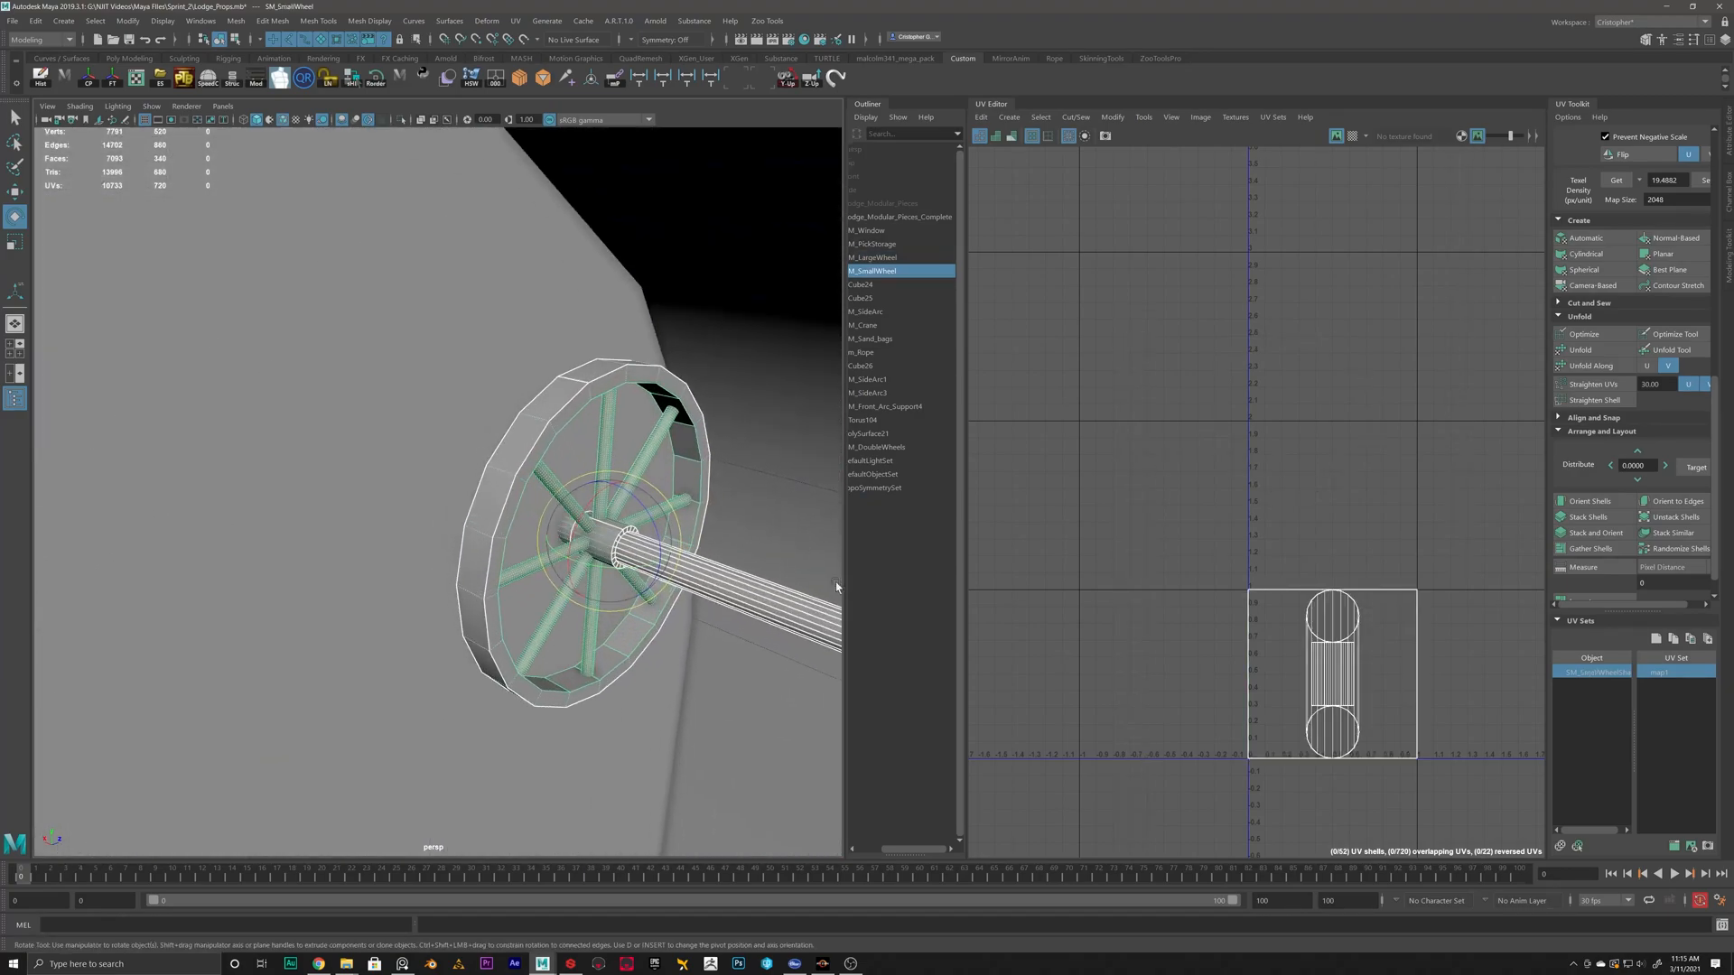
middle_click_drag(813, 580, 198, 496, "alt")
right_click_drag(198, 496, 356, 505, "alt")
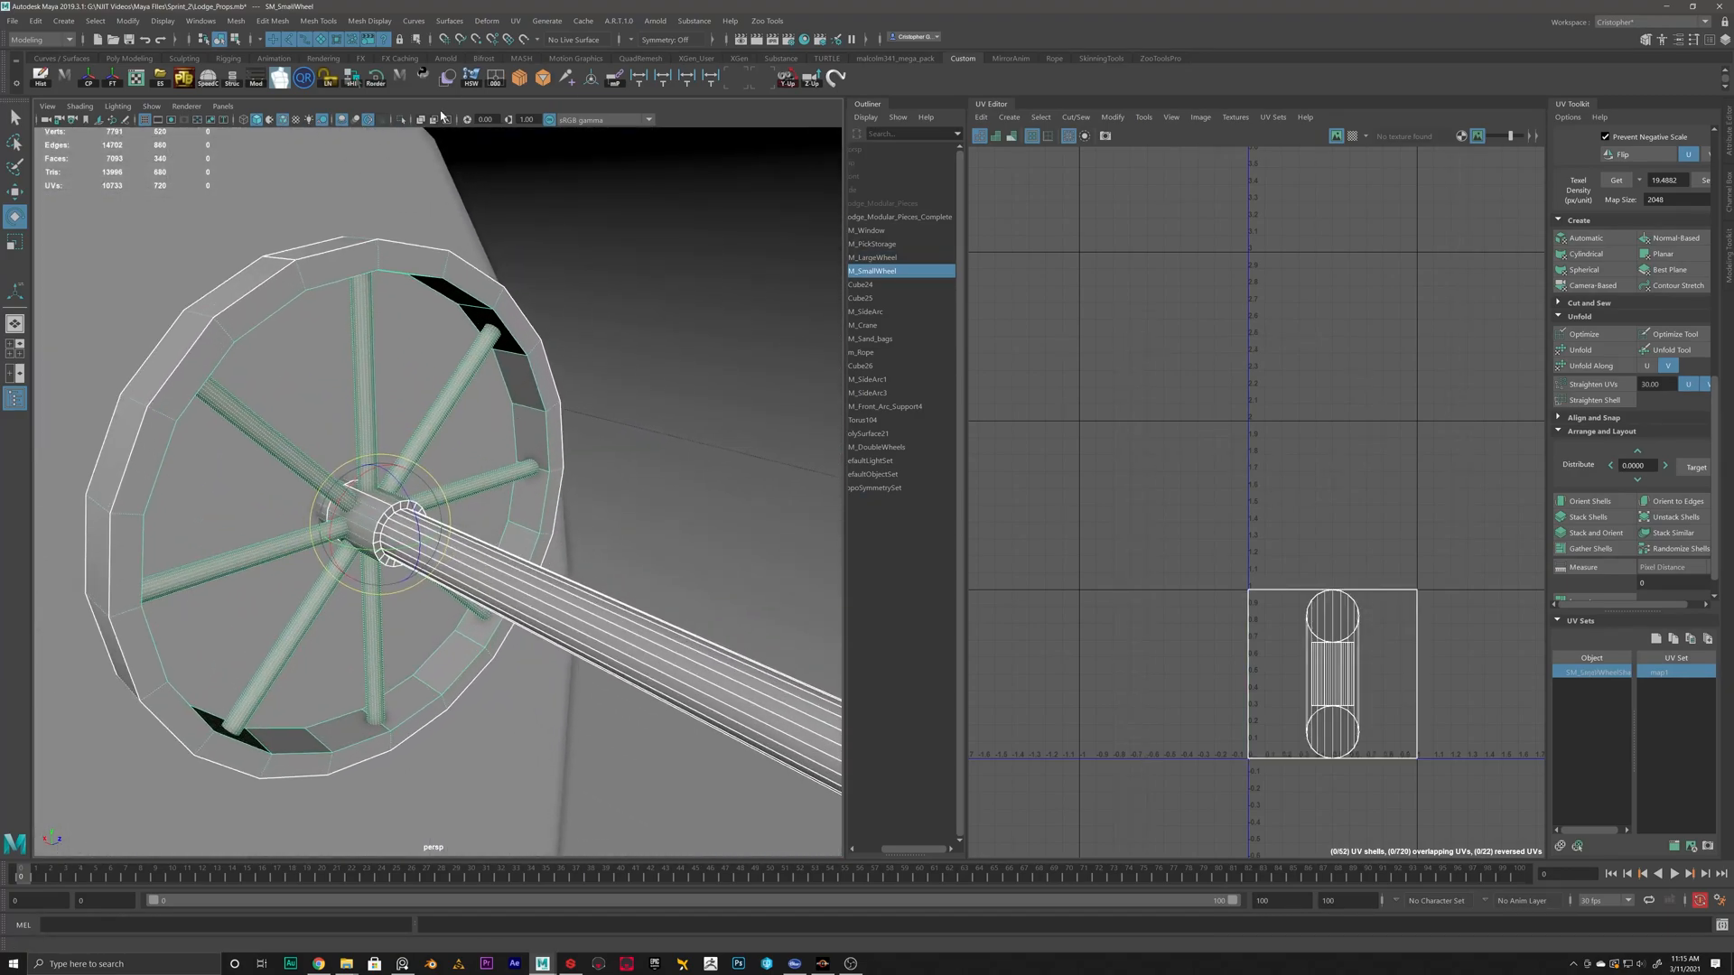
left_click(401, 119)
Apply a planar UV projection to the small wheel.
right_click_drag(470, 451, 380, 460, "alt")
left_click_drag(379, 460, 686, 478, "alt")
left_click(1664, 255)
Cut UV seams along the edge loops of the small wheel's rim and hub.
middle_click_drag(171, 632, 522, 539, "alt")
right_click_drag(521, 540, 502, 425, "alt")
left_click_drag(560, 442, 359, 483, "alt")
right_click_drag(359, 483, 395, 712, "alt")
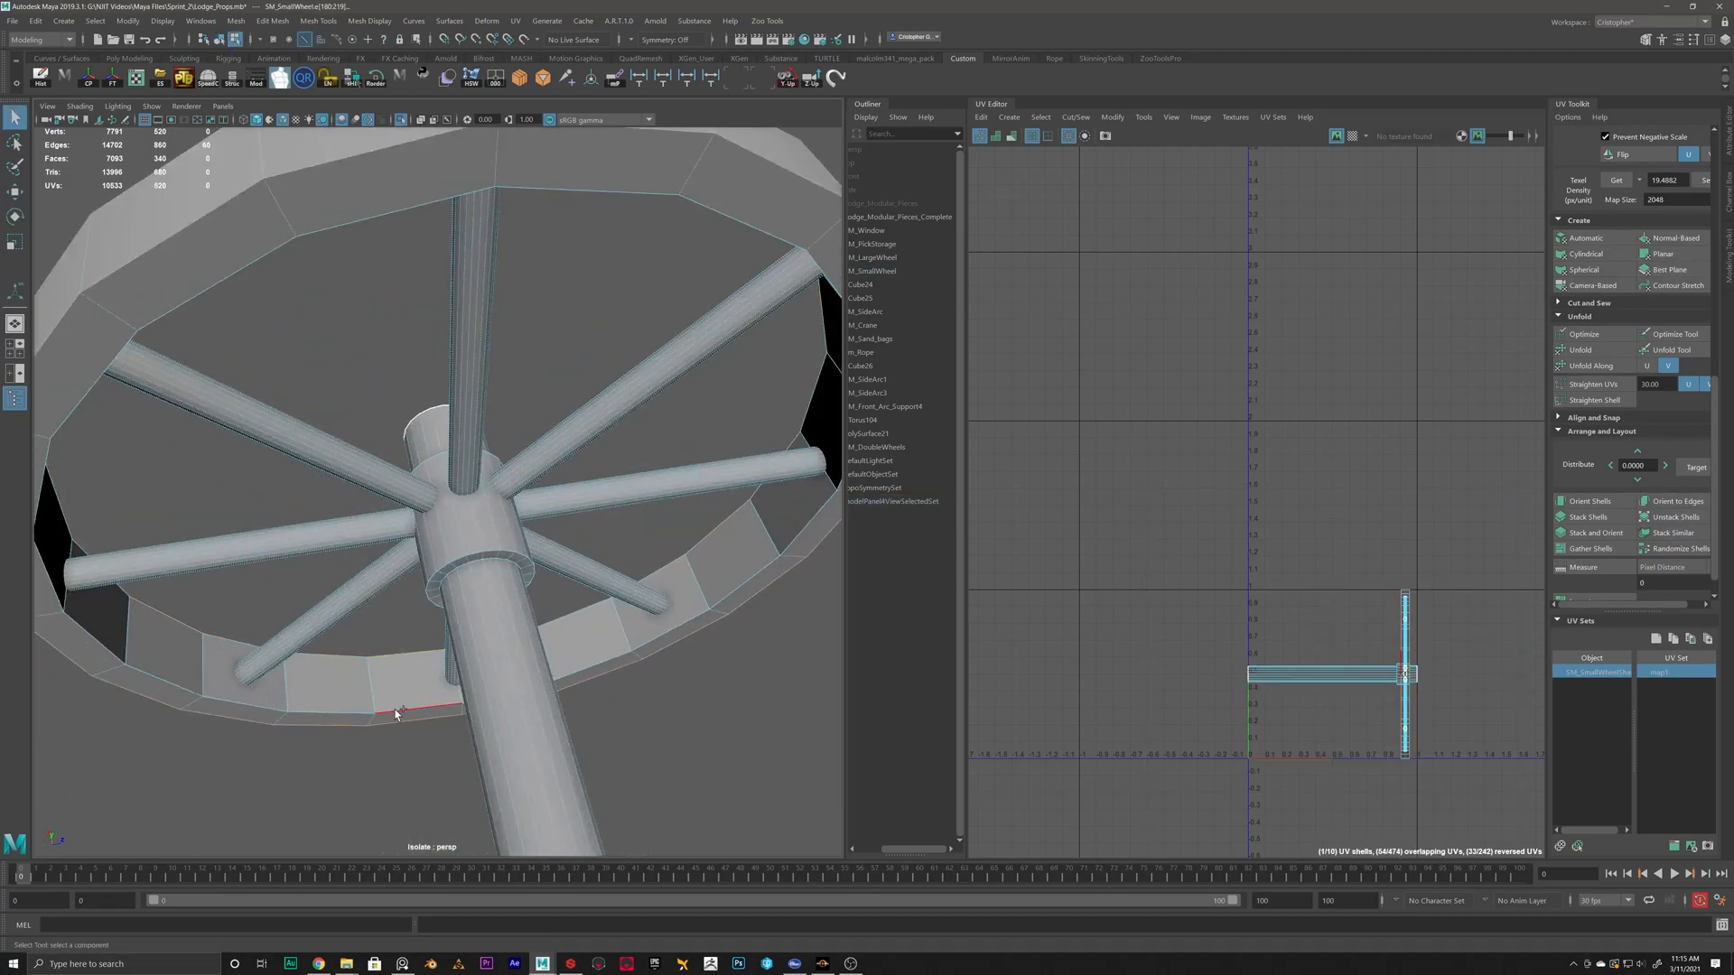
left_click_drag(395, 712, 426, 689, "alt")
middle_click_drag(425, 689, 430, 580, "alt")
double_click(430, 580, "shift")
right_click_drag(429, 581, 350, 614, "alt")
left_click_drag(351, 614, 446, 649, "alt")
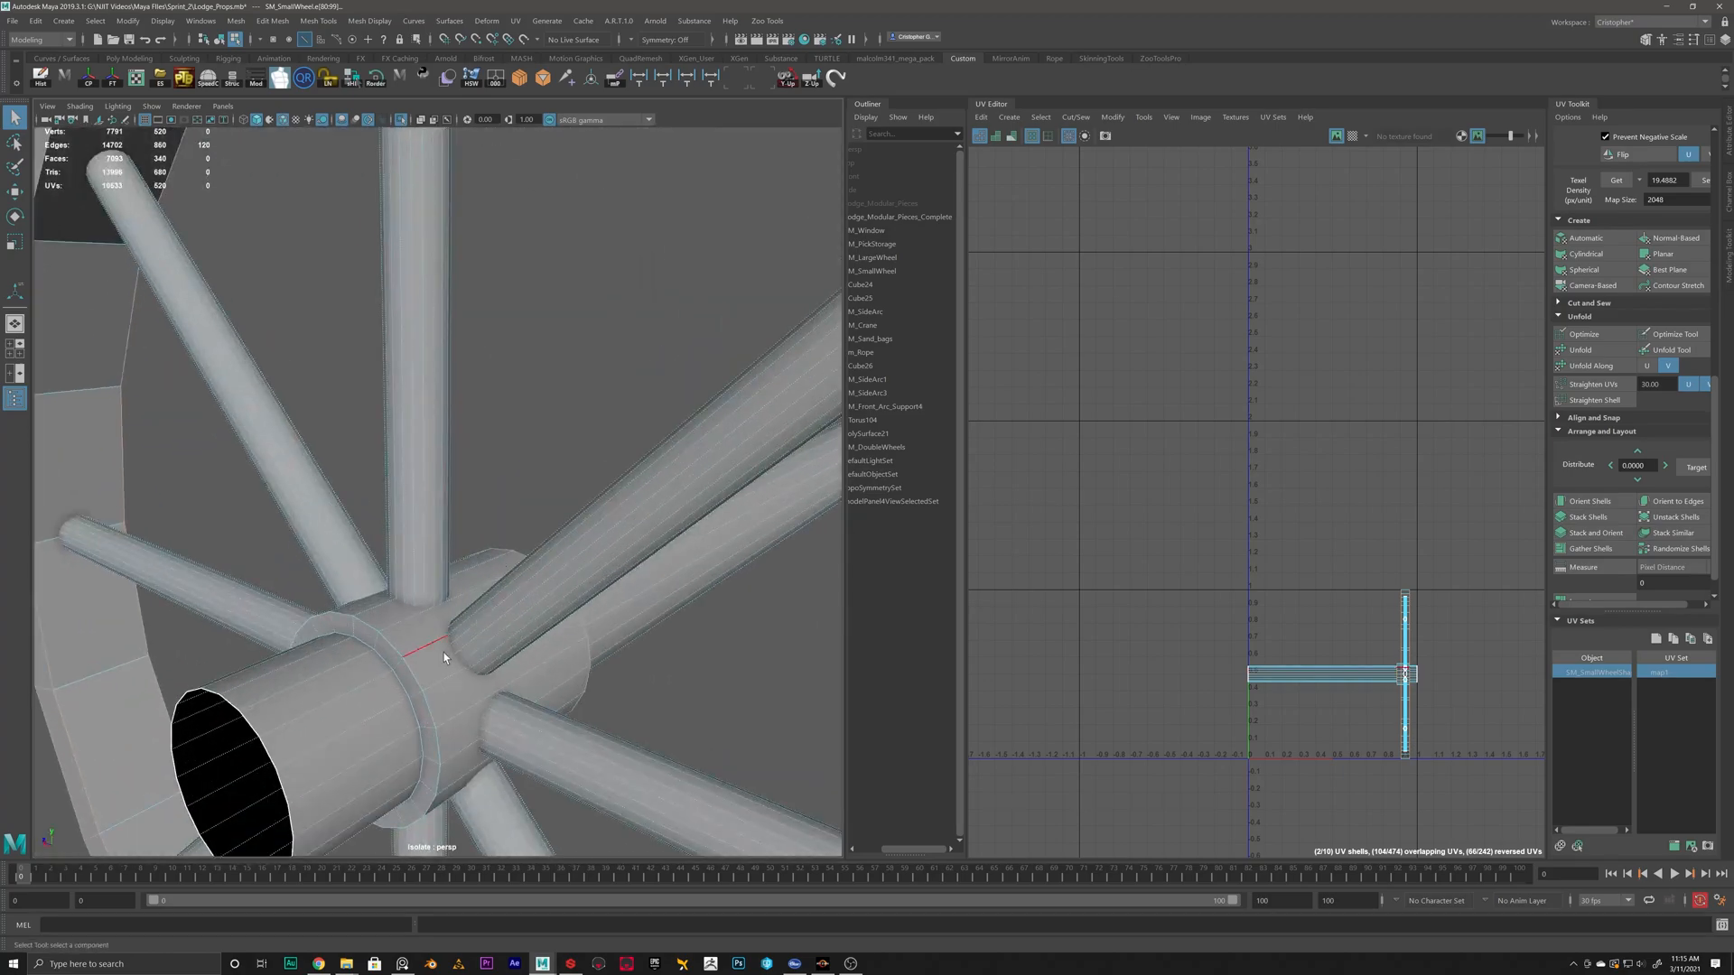
right_click_drag(1266, 442, 1248, 409, "shift")
Cut lengthwise UV seams along the small wheel's spokes.
right_click_drag(578, 479, 424, 461, "alt")
left_click_drag(424, 460, 370, 406, "alt")
right_click_drag(370, 407, 513, 470, "alt")
middle_click_drag(513, 470, 405, 470, "alt")
left_click(505, 473)
left_click_drag(118, 449, 354, 504, "alt")
left_click(354, 503, "shift")
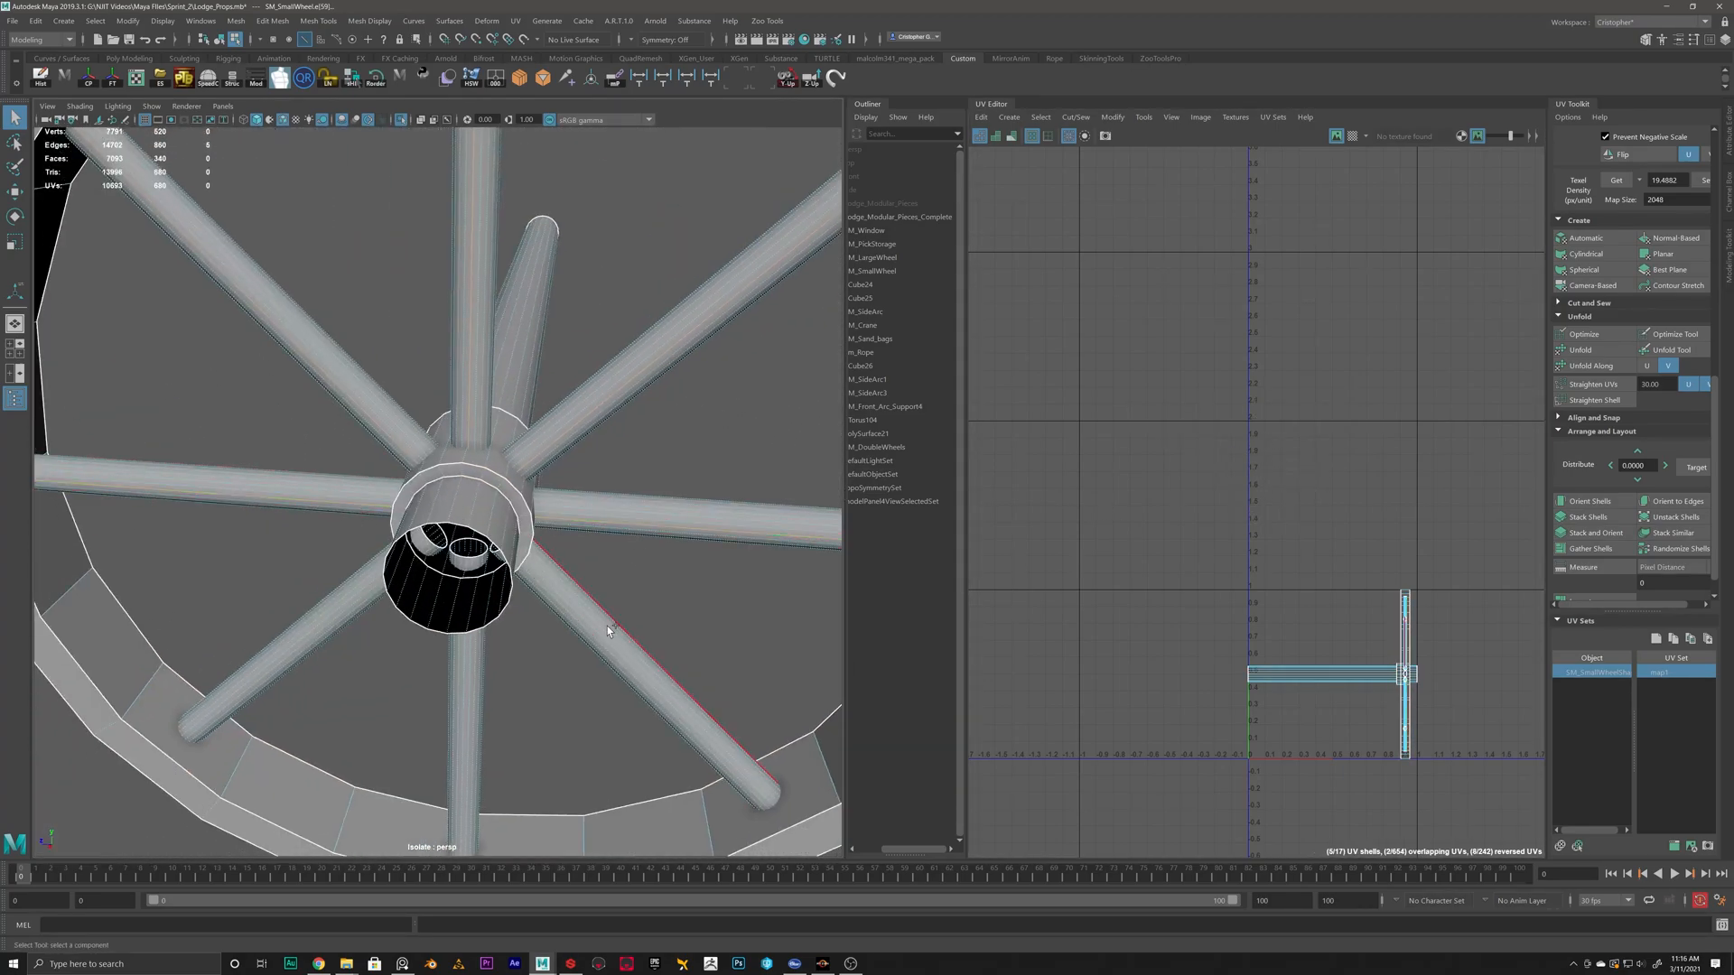
right_click_drag(1365, 429, 1327, 452, "shift")
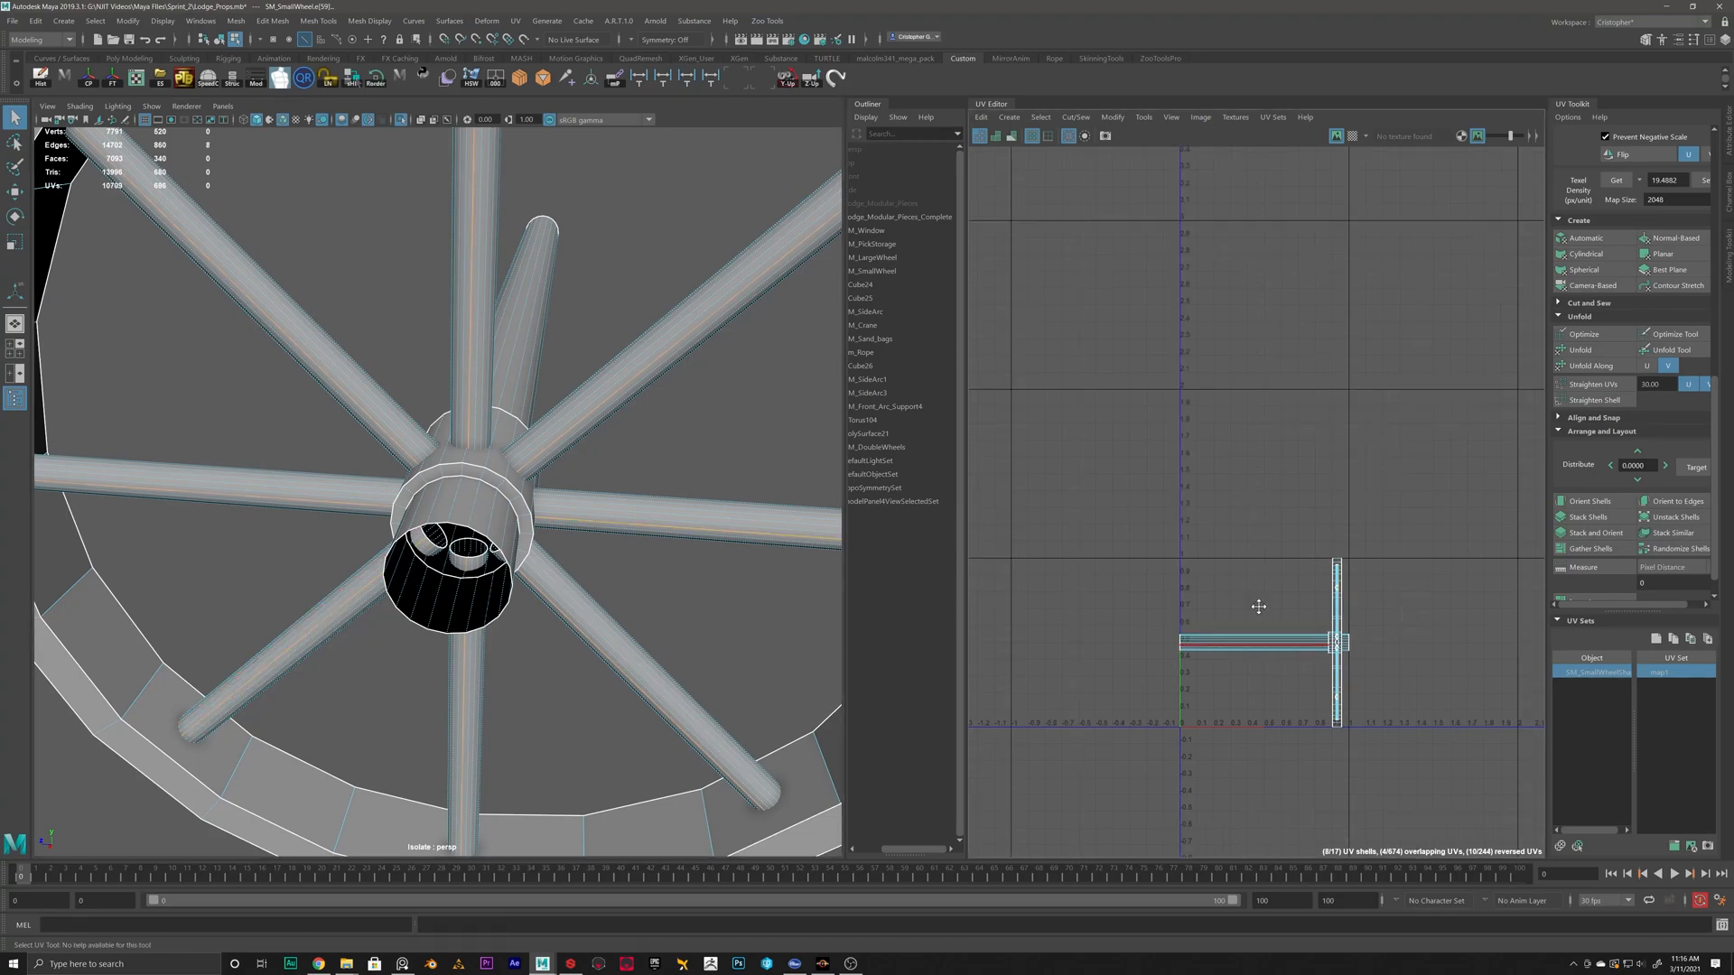
Cut lengthwise UV seams along the small wheel's hub and axle.
right_click_drag(1362, 658, 1436, 673, "alt")
middle_click_drag(1435, 672, 1140, 469, "alt")
right_click_drag(776, 488, 639, 466, "alt")
left_click_drag(638, 466, 478, 578, "alt")
left_click(475, 596)
right_click_drag(1111, 403, 1072, 424, "shift")
left_click_drag(506, 542, 578, 524, "alt")
mouse_move(577, 523)
right_mouse_down("alt")
mouse_move(496, 514)
mouse_move(587, 515)
right_mouse_up("alt")
left_click(441, 504)
right_click_drag(1101, 372, 1064, 394, "shift")
Select the axle's UV shell and unfold it.
right_click_drag(542, 541, 397, 560, "alt")
left_click_drag(398, 559, 496, 584, "alt")
right_click_drag(496, 584, 578, 578, "alt")
right_click_drag(1122, 581, 1146, 596)
left_click(1149, 585)
left_click(1581, 350)
Move the small wheel's outer rim band shell aside, cut a seam across the band and unfold it.
middle_click_drag(1146, 596, 1251, 578, "alt")
left_click(1312, 437)
key("w")
left_click_drag(1325, 564, 1486, 564)
left_click_drag(506, 443, 632, 497, "alt")
right_click_drag(358, 381, 356, 347)
left_click(407, 390)
right_click_drag(1271, 357, 1233, 379, "shift")
middle_click_drag(1469, 442, 1297, 423, "alt")
scroll(1296, 423, "up", 3)
right_click_drag(1297, 424, 1264, 407)
left_click(1296, 433)
left_click(1580, 350)
scroll(1264, 542, "down", 4)
scroll(1152, 499, "up", 6)
Cut a seam across the small wheel's inner rim band, move its shell clear and unfold it.
left_click_drag(565, 481, 495, 469, "alt")
right_click_drag(588, 596, 588, 557)
left_click(587, 711)
right_click_drag(1174, 350, 1135, 372, "shift")
right_click_drag(1151, 447, 1071, 426)
left_click(1155, 460)
left_click_drag(1145, 631, 1282, 445)
left_click(1591, 351)
Rotate the inner and outer rim strips upright and straighten their UVs.
key("e")
left_click_drag(1425, 372, 1233, 331)
left_click(1509, 445)
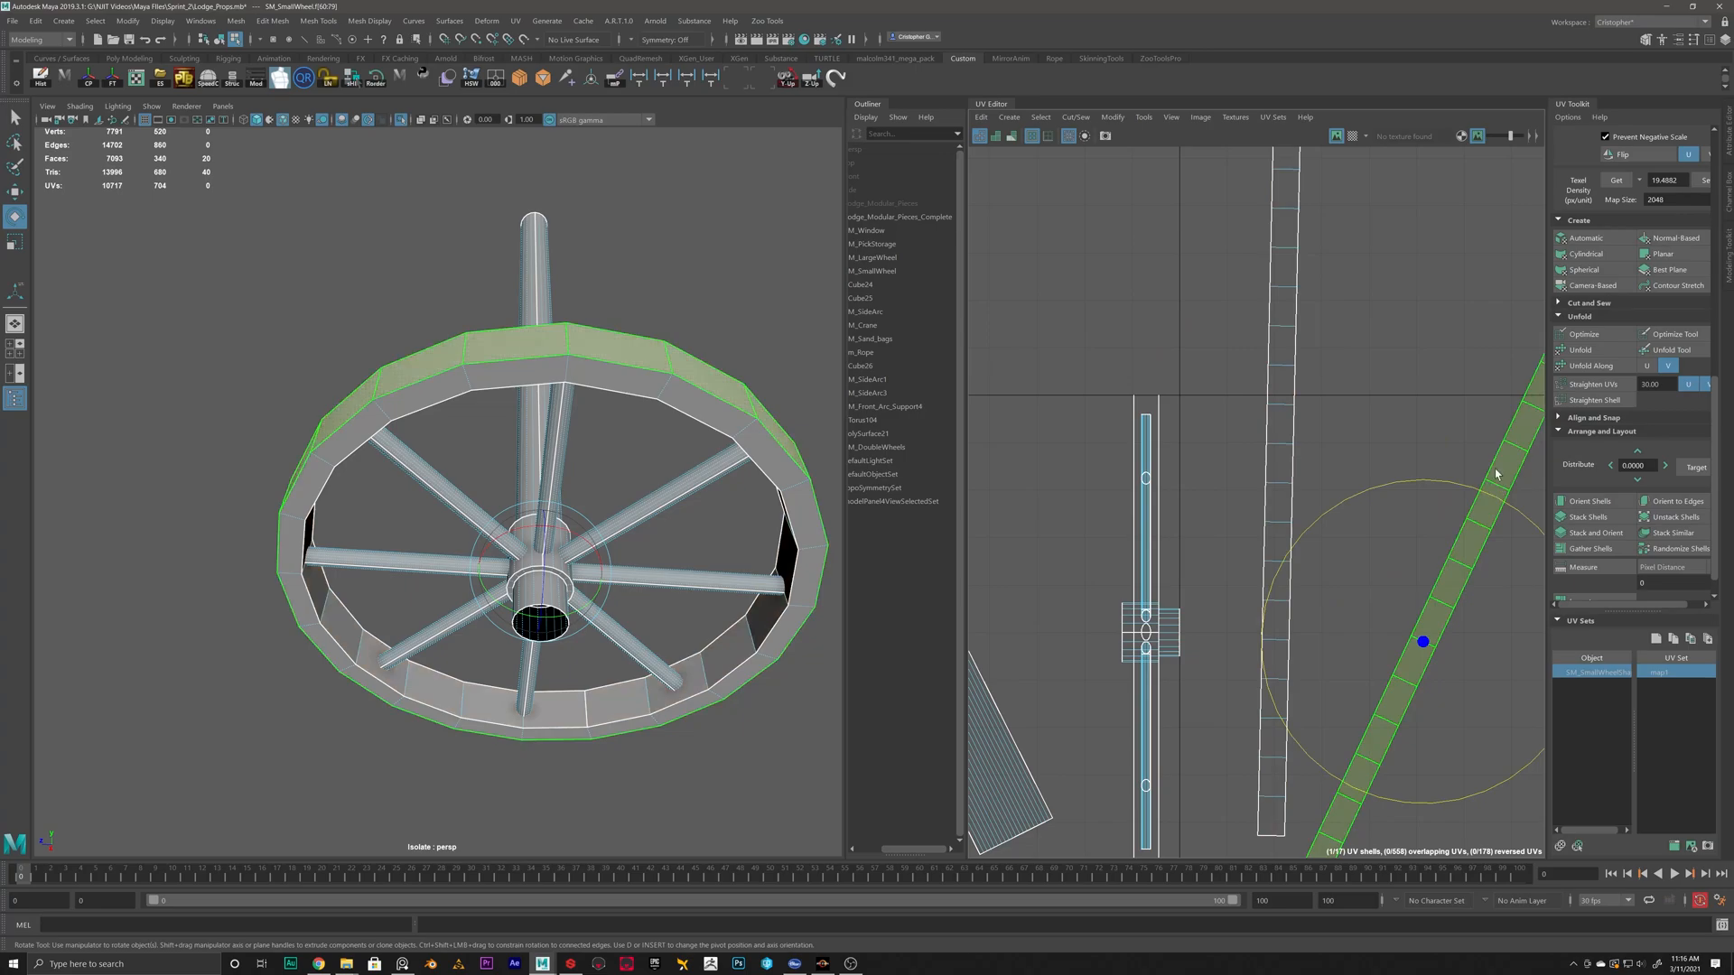
left_click_drag(1477, 490, 1403, 478)
left_click(1613, 386)
left_click(1281, 415)
left_click(1617, 386)
left_click(1124, 408)
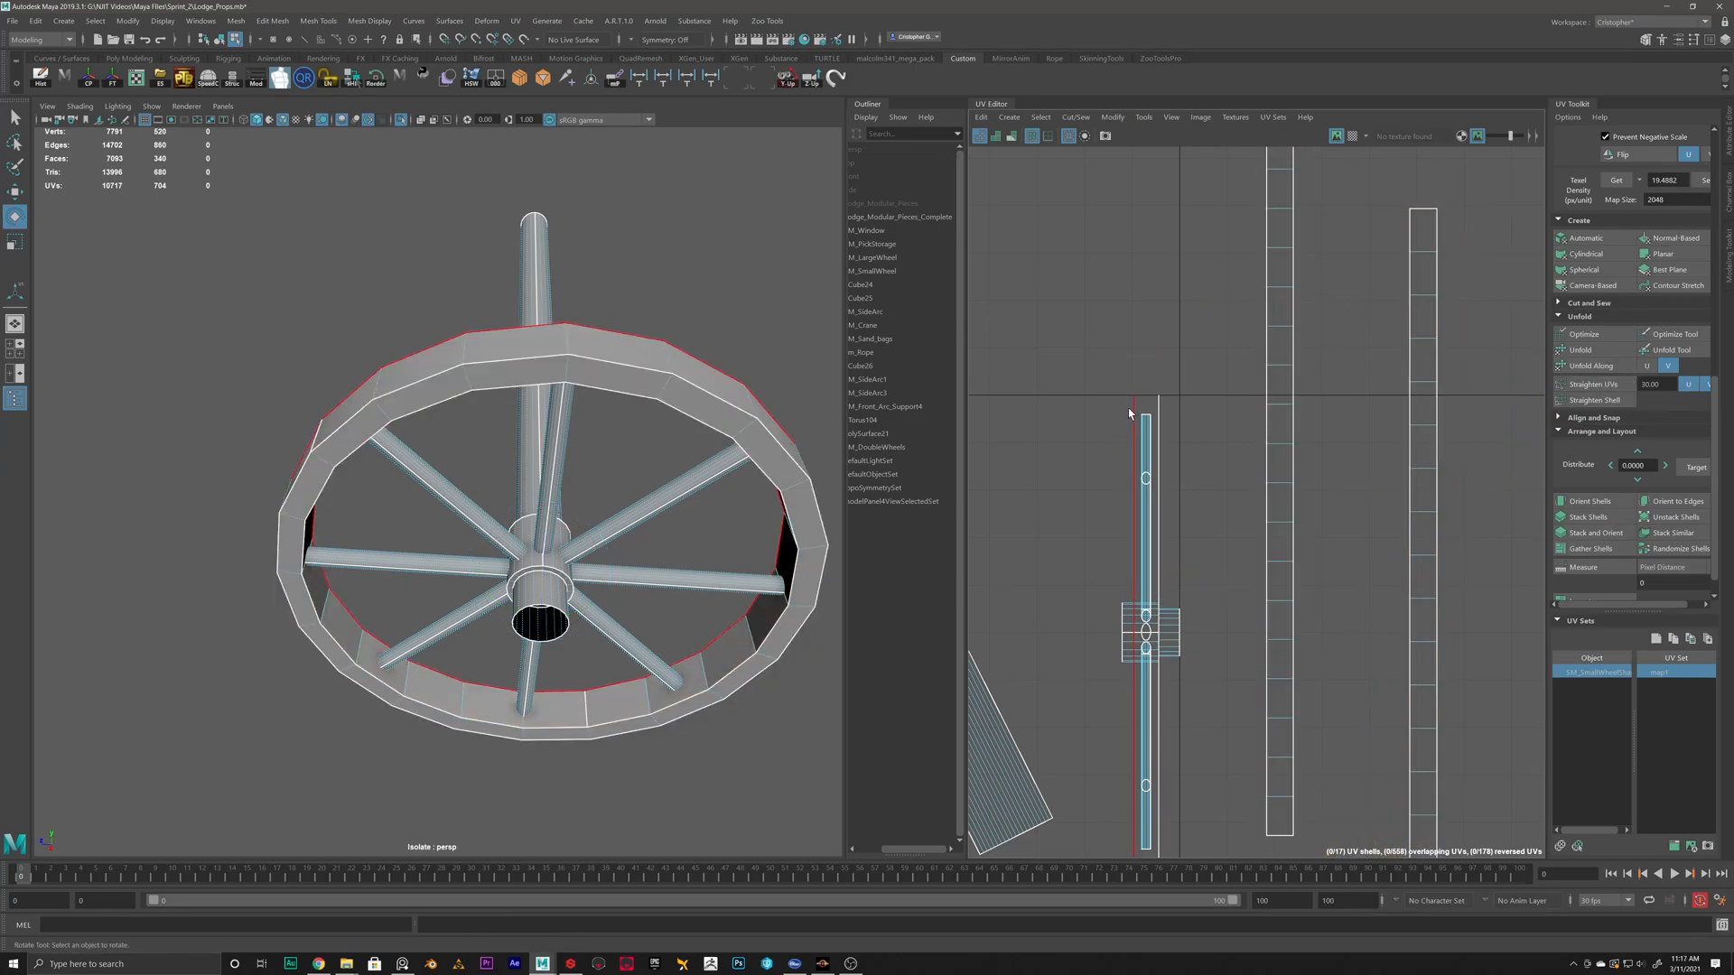
Select the small wheel's spokes and unstack their UV shells.
left_click(641, 509)
left_click(704, 578, "shift")
left_click(641, 656, "shift")
left_click(531, 687, "shift")
left_click(456, 623, "shift")
left_click(397, 569, "shift")
left_click(443, 486, "shift")
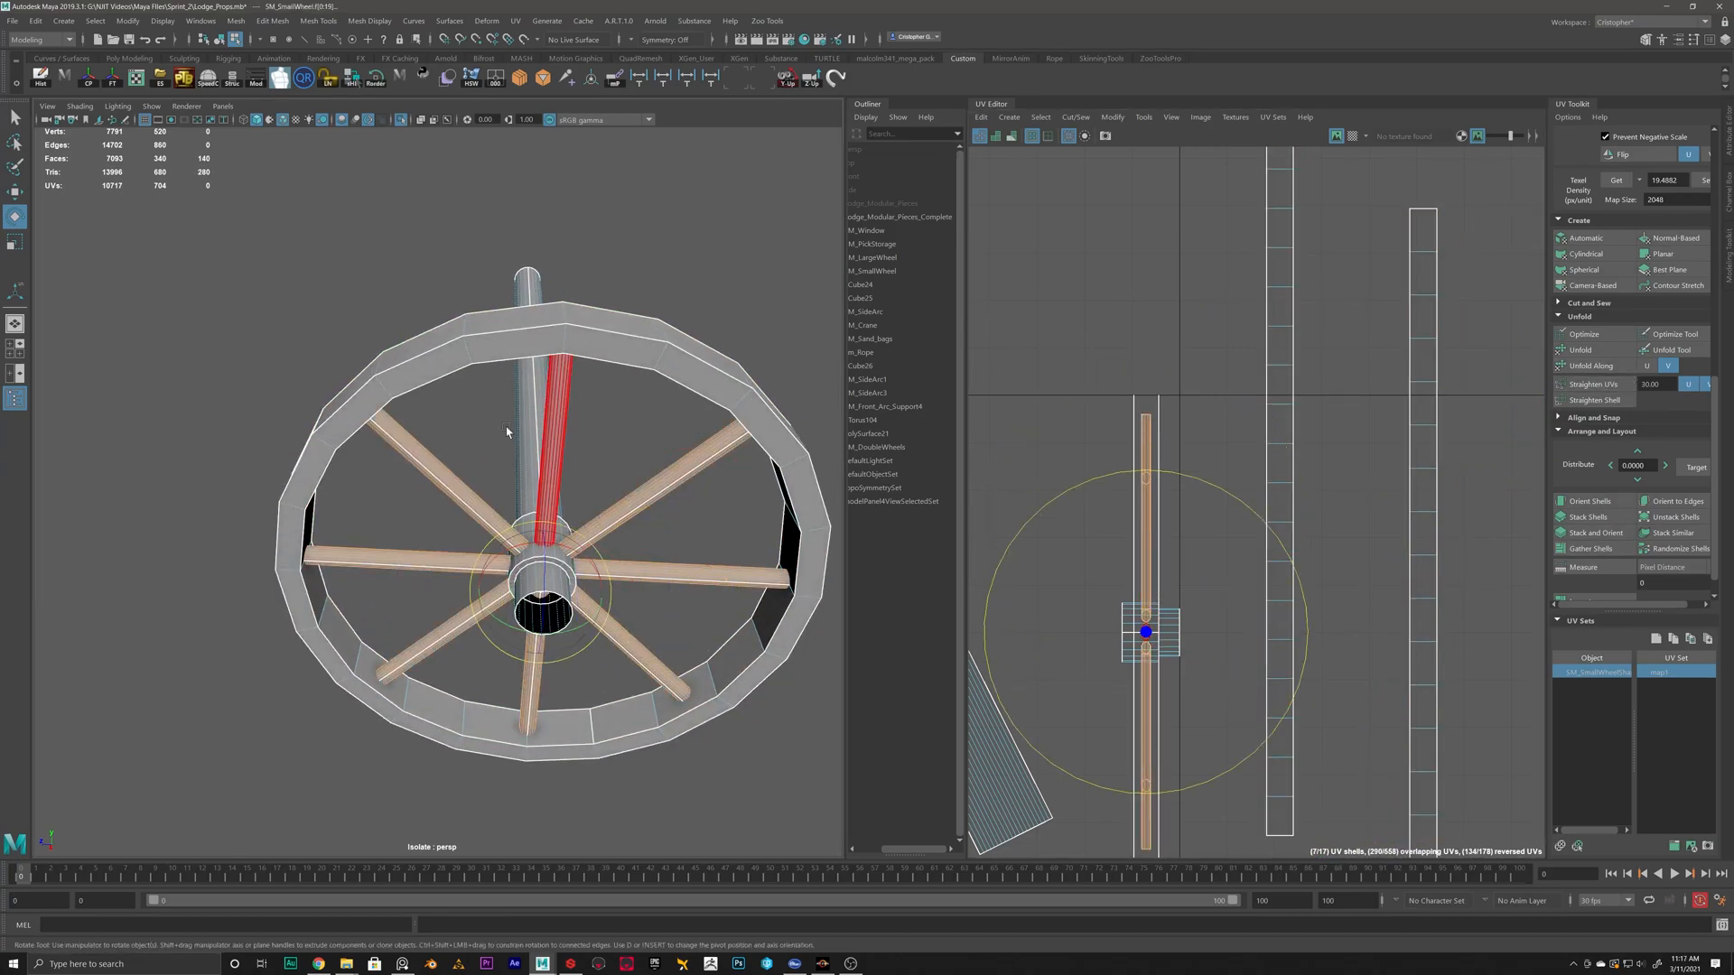
left_click_drag(541, 470, 686, 434, "alt")
left_click(1655, 516)
Move one spoke stack beside the other and match their texel density at 29.4401.
key("w")
key("f")
left_click(1139, 502)
left_click_drag(1138, 502, 1325, 495)
left_click(1227, 349)
left_click_drag(1227, 348, 1104, 461)
left_click(1615, 181)
left_click_drag(1399, 388, 1309, 479)
left_click(1702, 181)
Select all eight of the small wheel's spoke shells in the UV layout.
left_click_drag(1404, 433, 1152, 587)
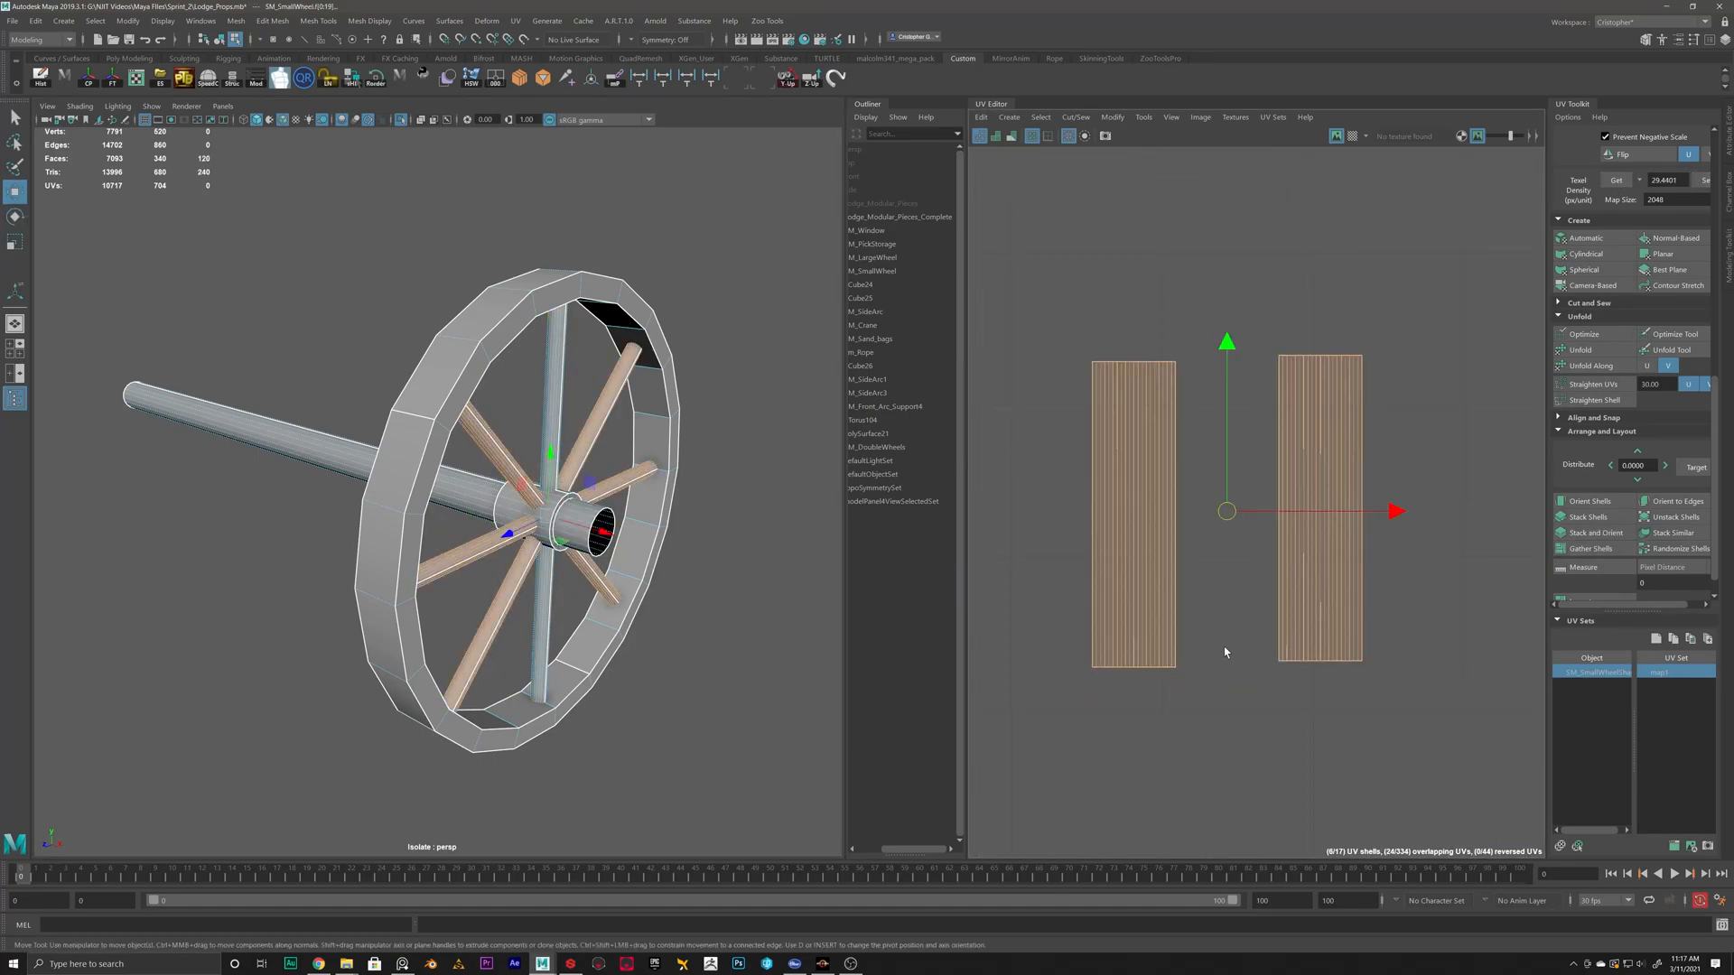
scroll(1228, 623, "down", 1)
left_click_drag(722, 442, 647, 491, "alt")
scroll(1255, 704, "down", 3)
middle_click_drag(1255, 704, 1119, 476, "alt")
left_click_drag(1040, 329, 1216, 468)
middle_click_drag(1247, 708, 1226, 469, "alt")
scroll(1226, 469, "up", 1)
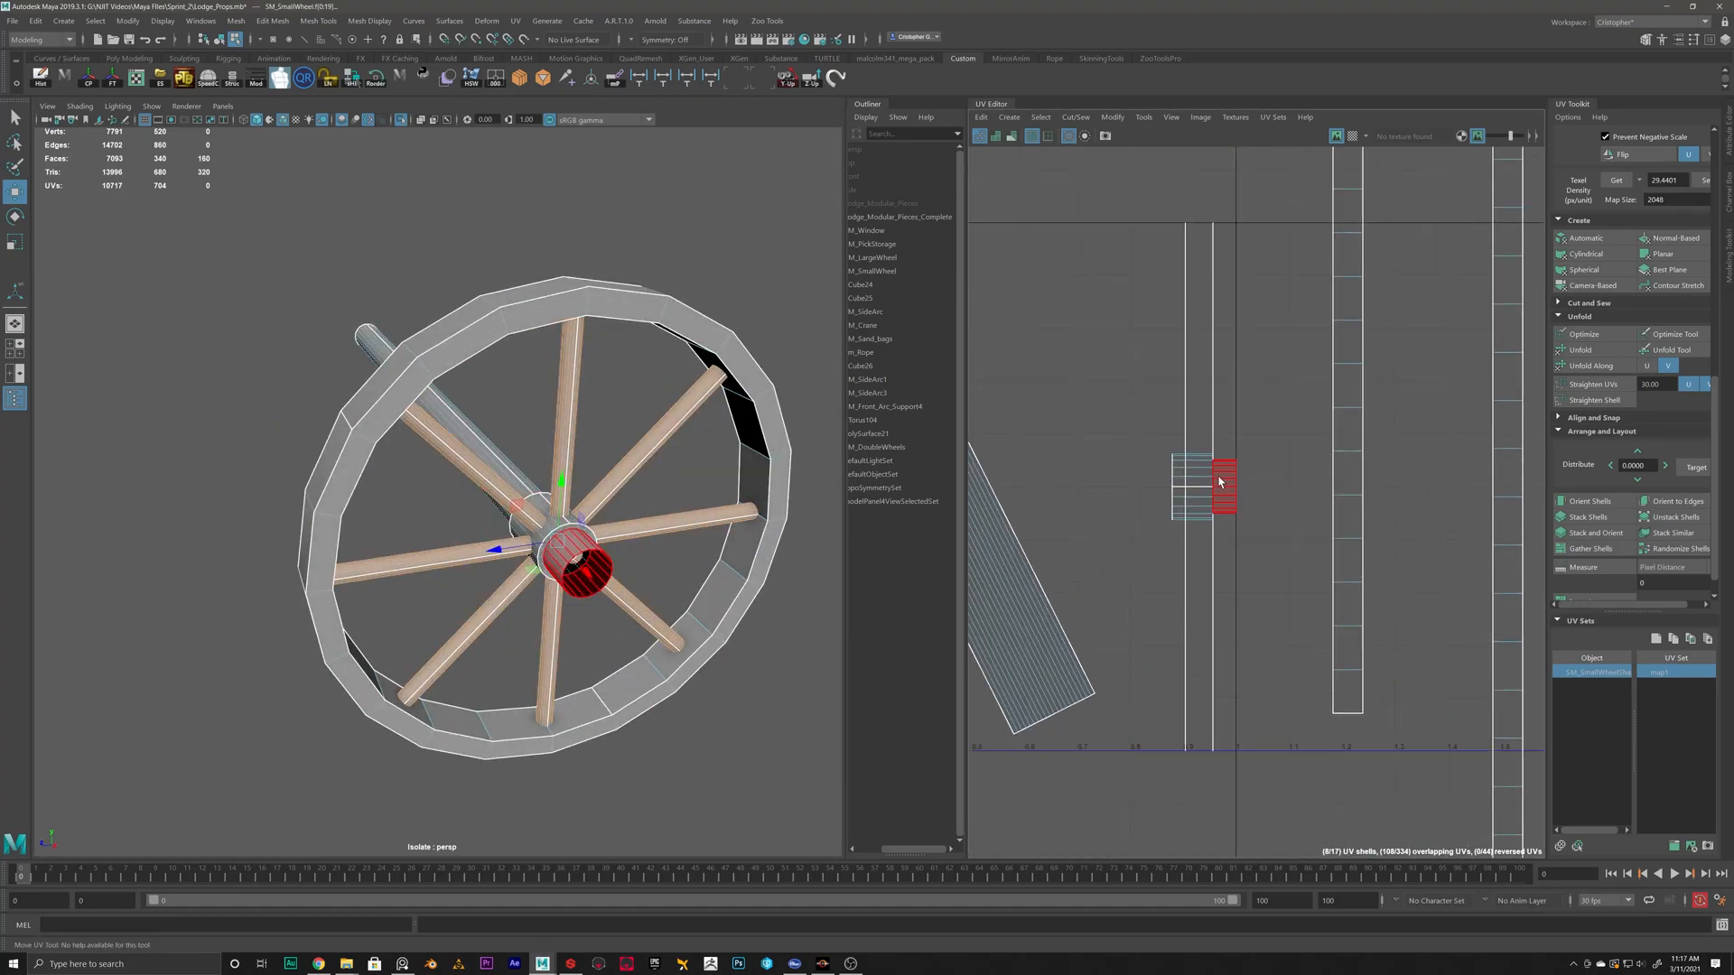
Cut a lengthwise UV seam along the open end cylinder of the small wheel's hub and unfold its shell.
left_click(1226, 468)
left_click_drag(542, 501, 578, 541, "alt")
scroll(574, 540, "up", 5)
right_click_drag(572, 538, 574, 497)
left_click(619, 524)
right_click_drag(1239, 364, 1242, 403, "shift")
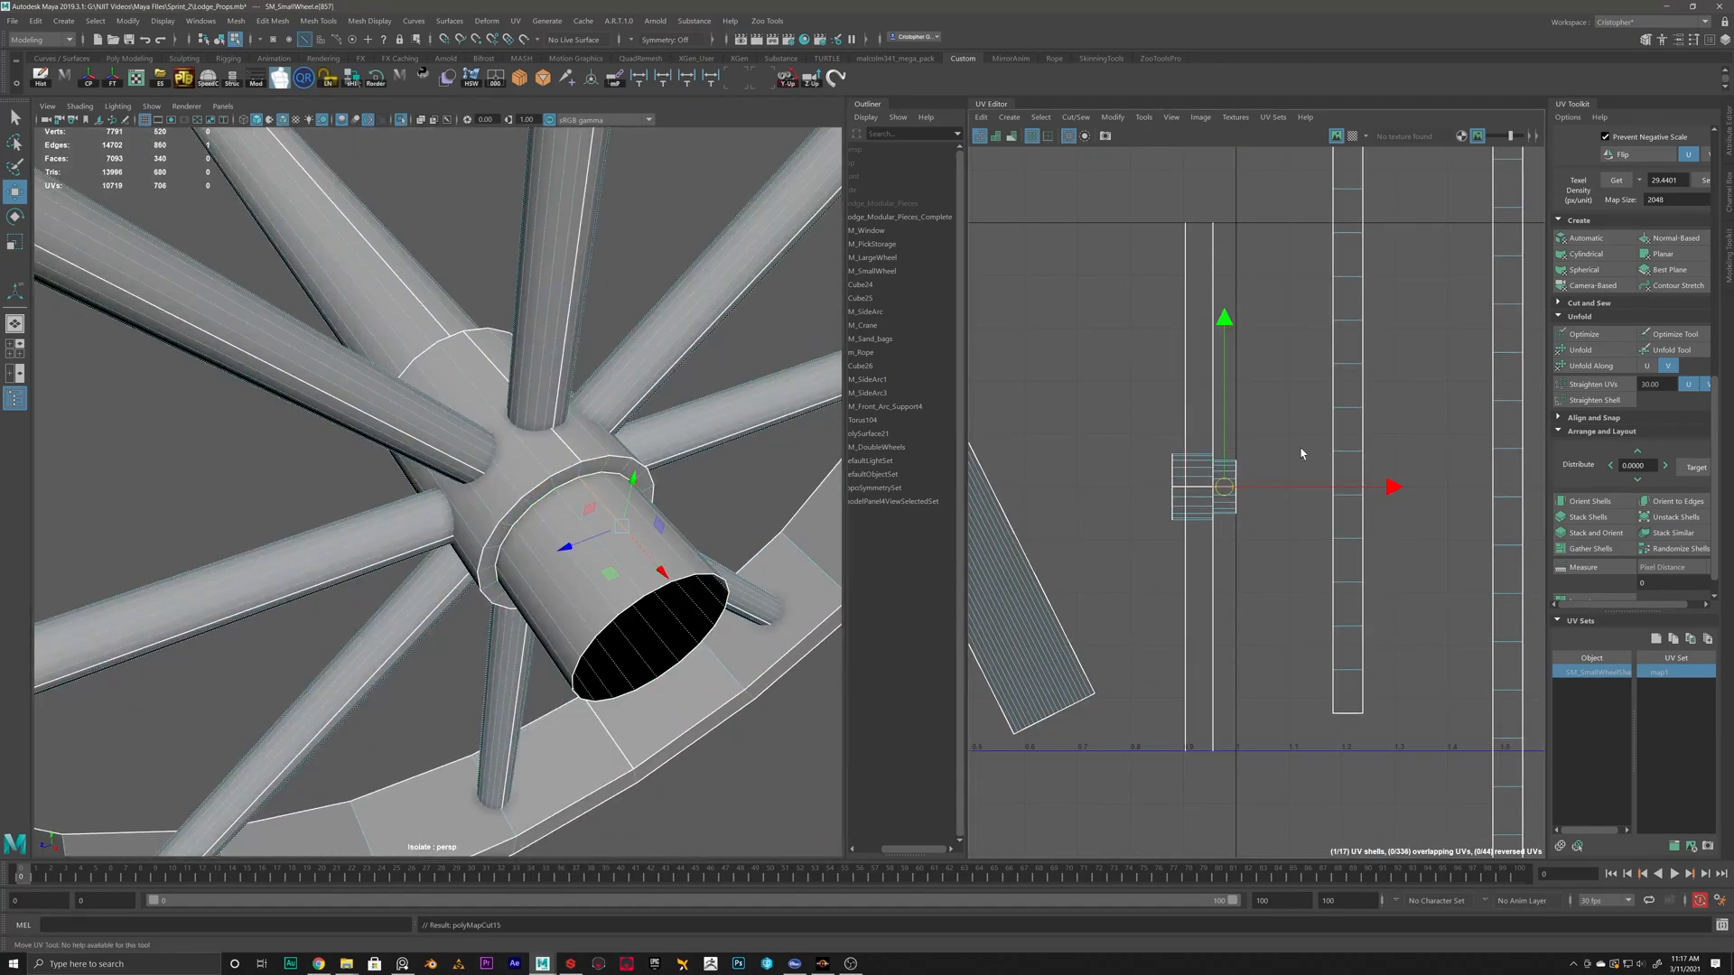
right_click_drag(1245, 469, 1266, 450)
left_click(1229, 475)
left_click(1177, 466)
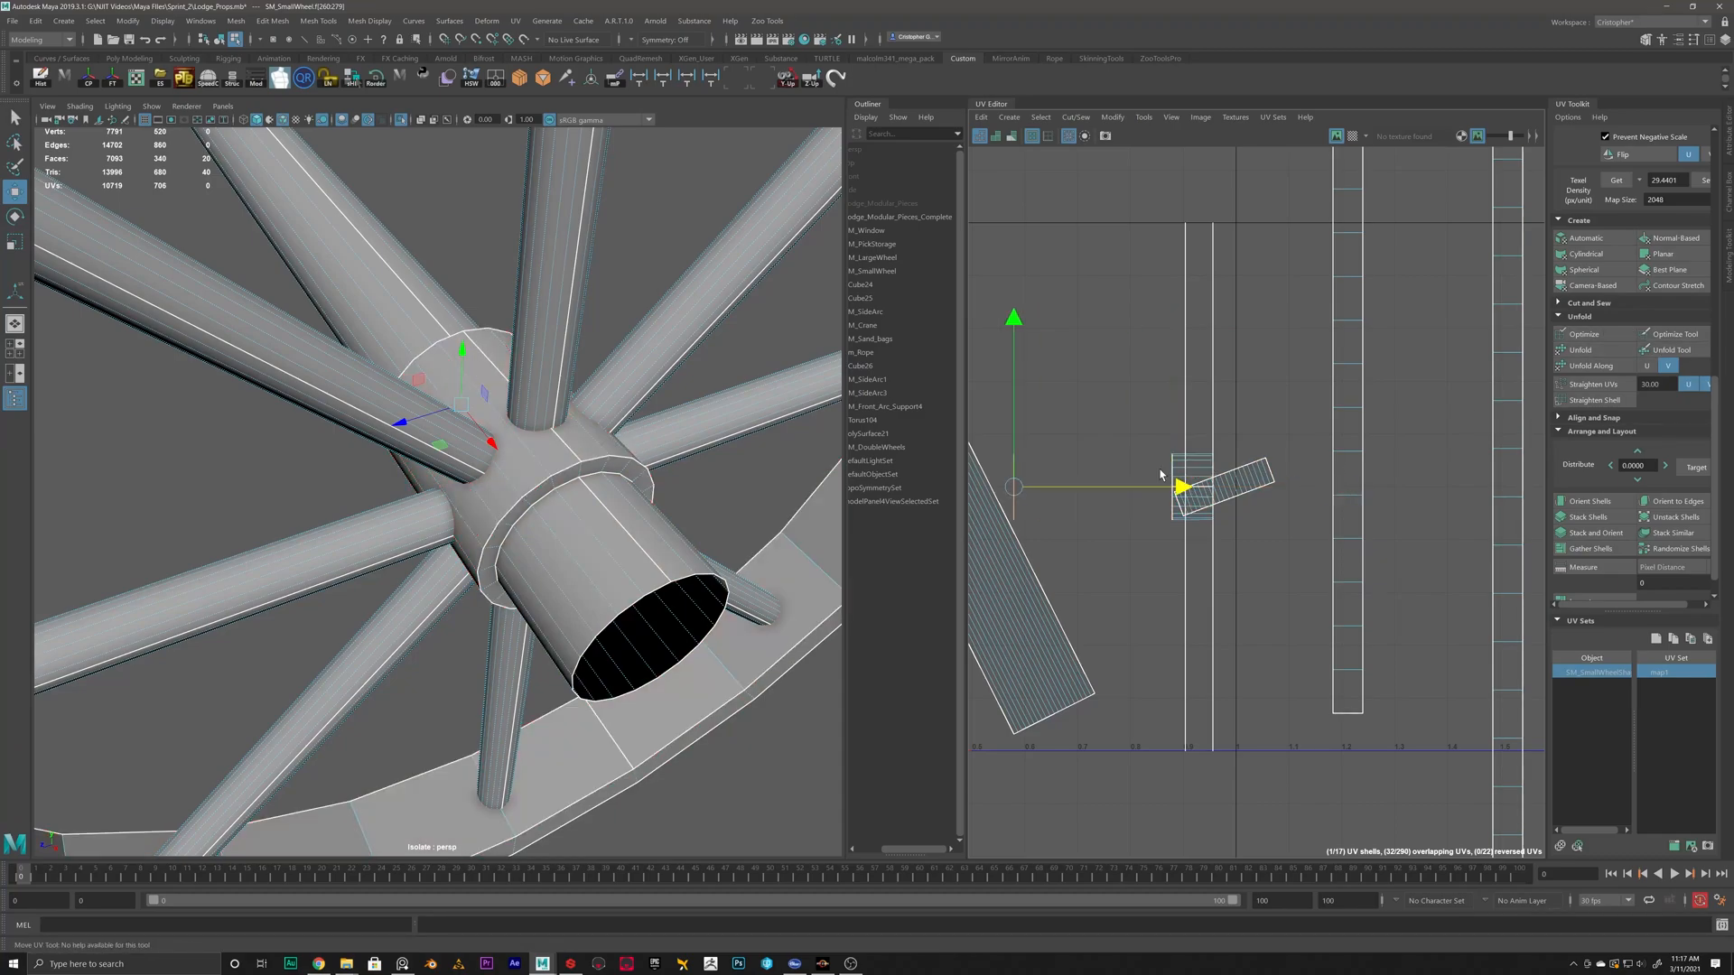
Unfold the first overlapping hub cylinder shell, move it clear of the other one and rotate it upright.
left_click(1190, 474)
left_click(1601, 352)
left_click_drag(1194, 487, 1084, 288)
key("e")
left_click_drag(1205, 251, 1097, 204)
Rotate the other hub cylinder shell upright, place it beside the first and straighten its UVs.
left_click(1229, 484)
left_click_drag(1338, 397, 1196, 345)
key("w")
left_click_drag(1235, 492, 1142, 289)
left_click(1594, 385)
left_click(1091, 310)
Rotate the small wheel's long axle shell upright, straighten its UVs and place it clear beside the spoke stacks.
scroll(1047, 470, "down", 3)
middle_click_drag(1045, 488, 1316, 528, "alt")
scroll(1316, 529, "up", 1)
left_click(1271, 515)
key("e")
left_click_drag(1349, 383, 1384, 440)
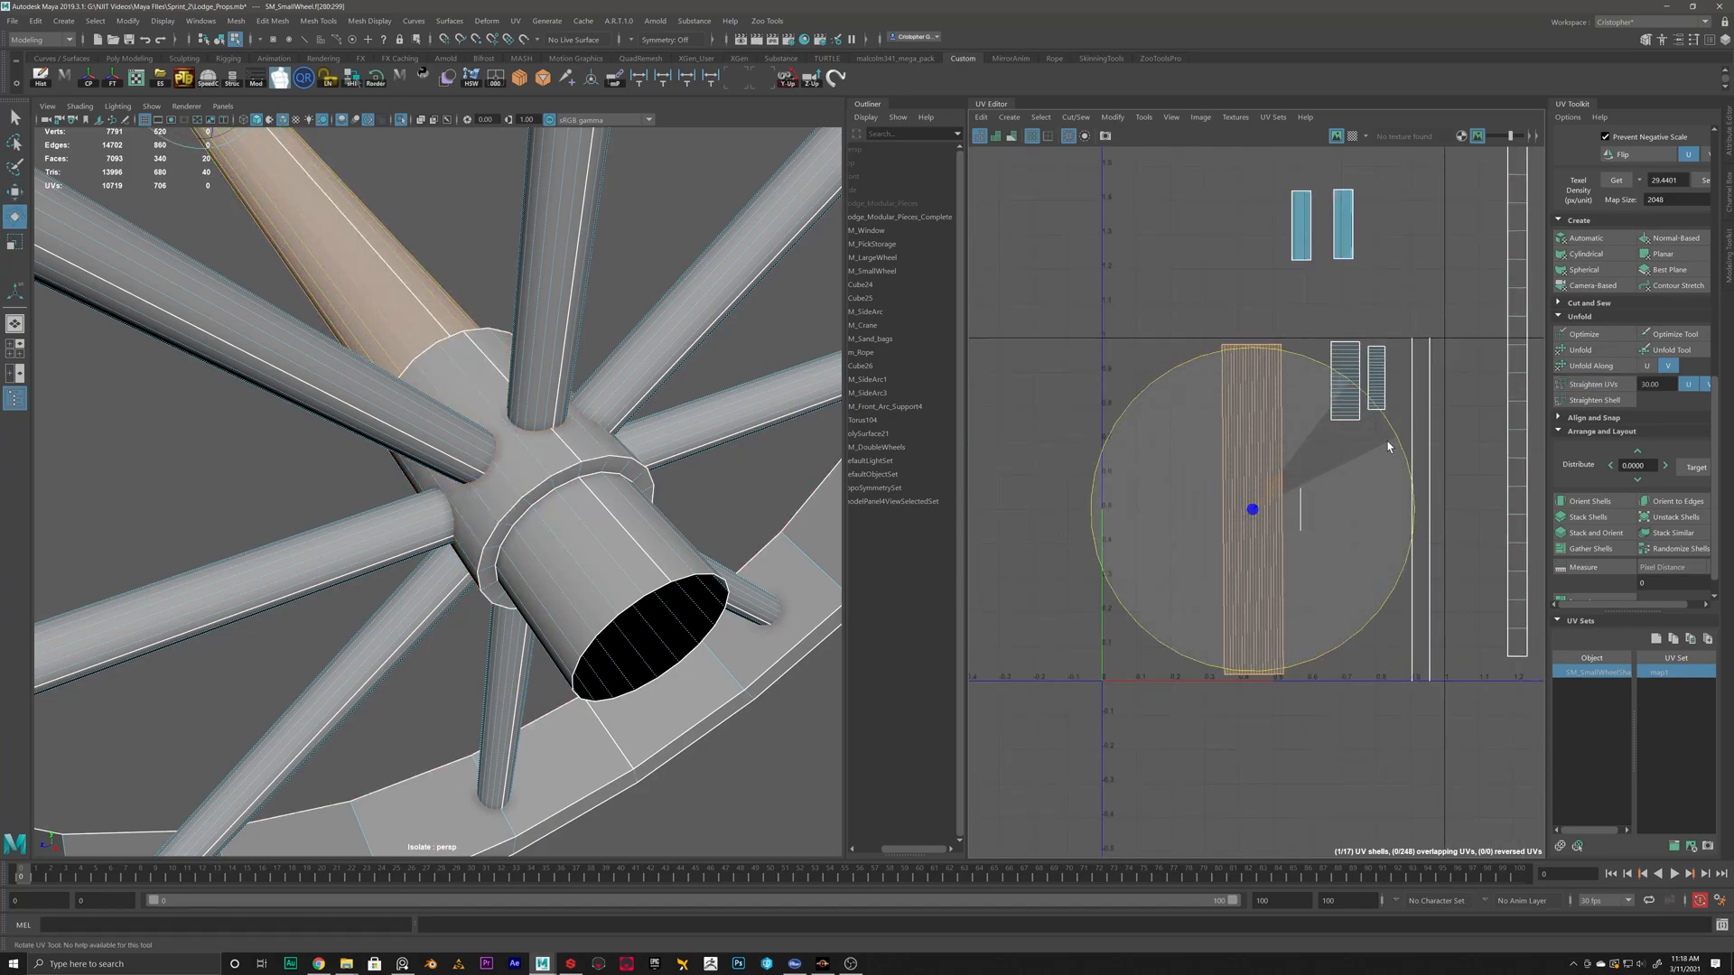
key("w")
left_click_drag(1251, 509, 1116, 453)
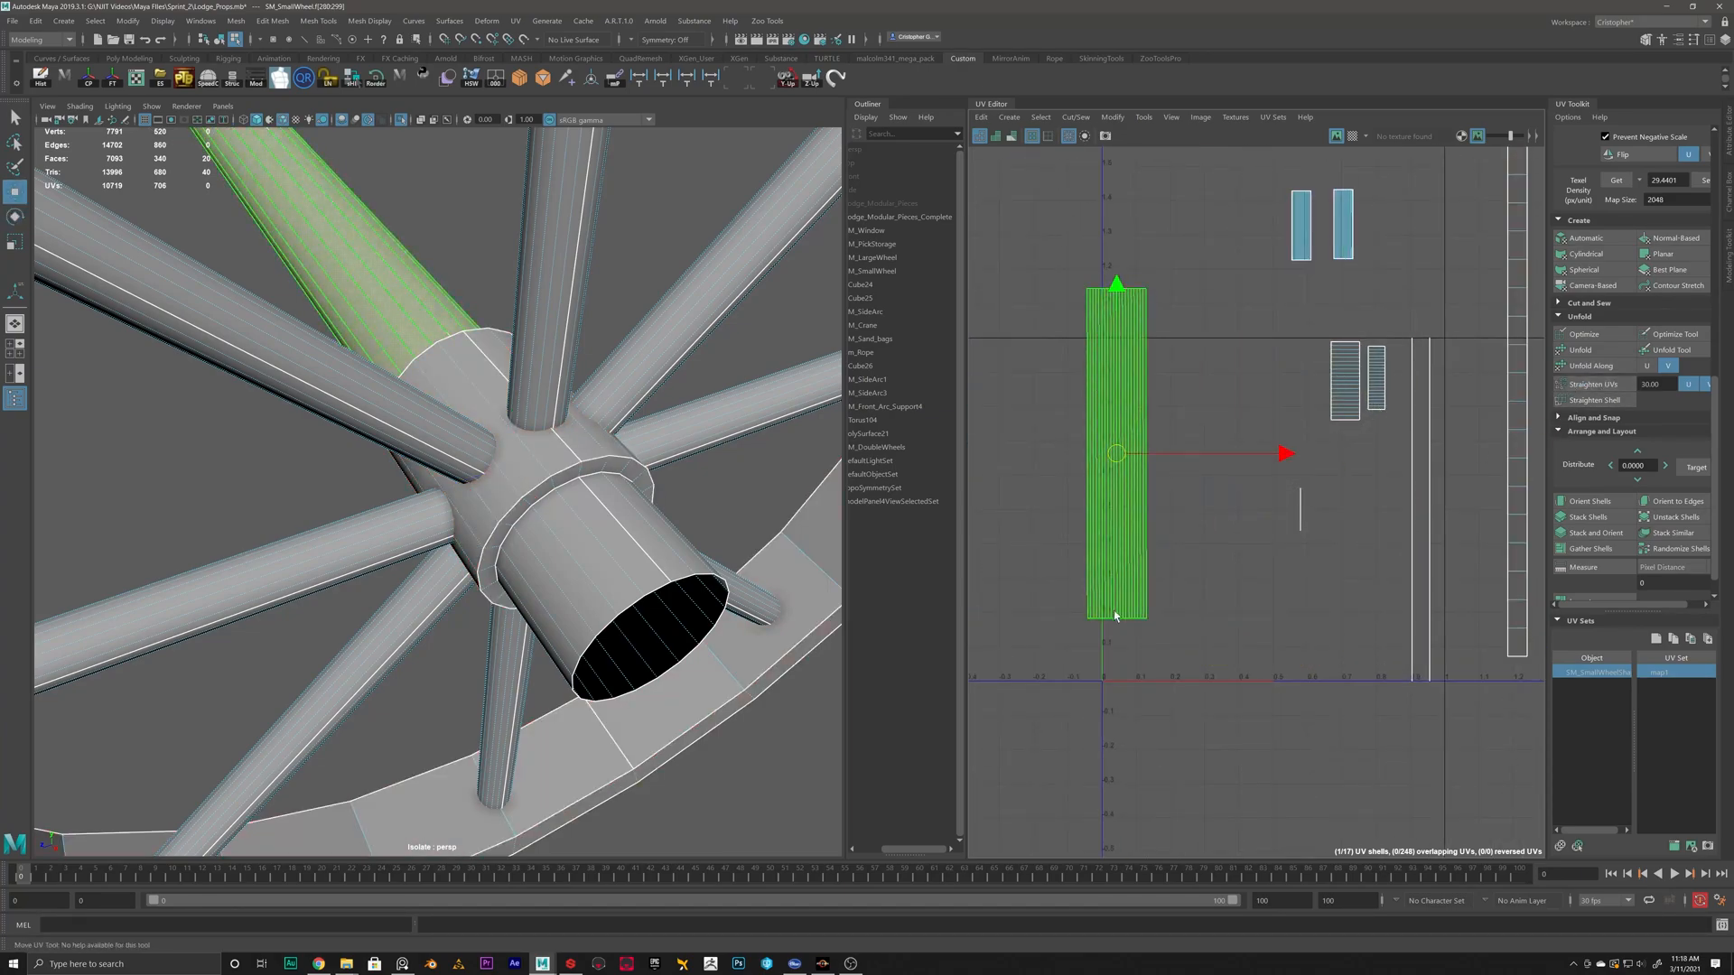
left_click(1591, 386)
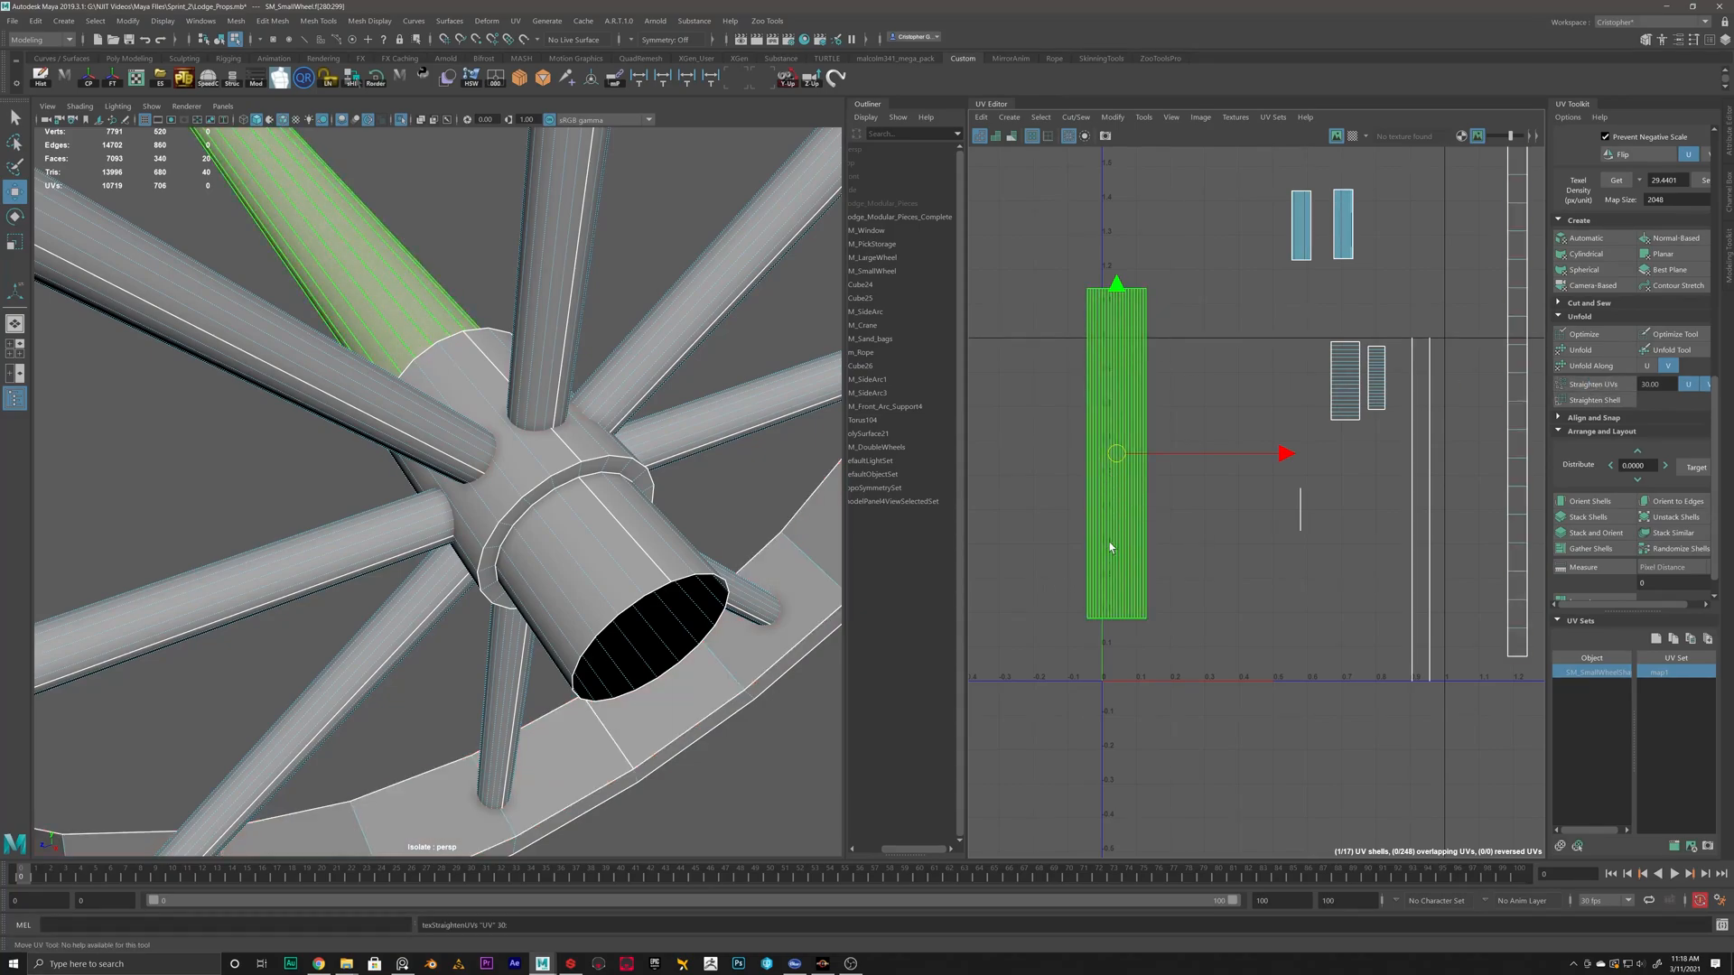
scroll(1287, 526, "down", 4)
middle_click_drag(1291, 528, 1244, 643, "alt")
scroll(1244, 643, "up", 4)
left_click_drag(1076, 572, 1171, 420)
Select the flat collar rings on both sides of the small wheel's hub and create automatic UVs for them.
left_click_drag(1280, 599, 1189, 665)
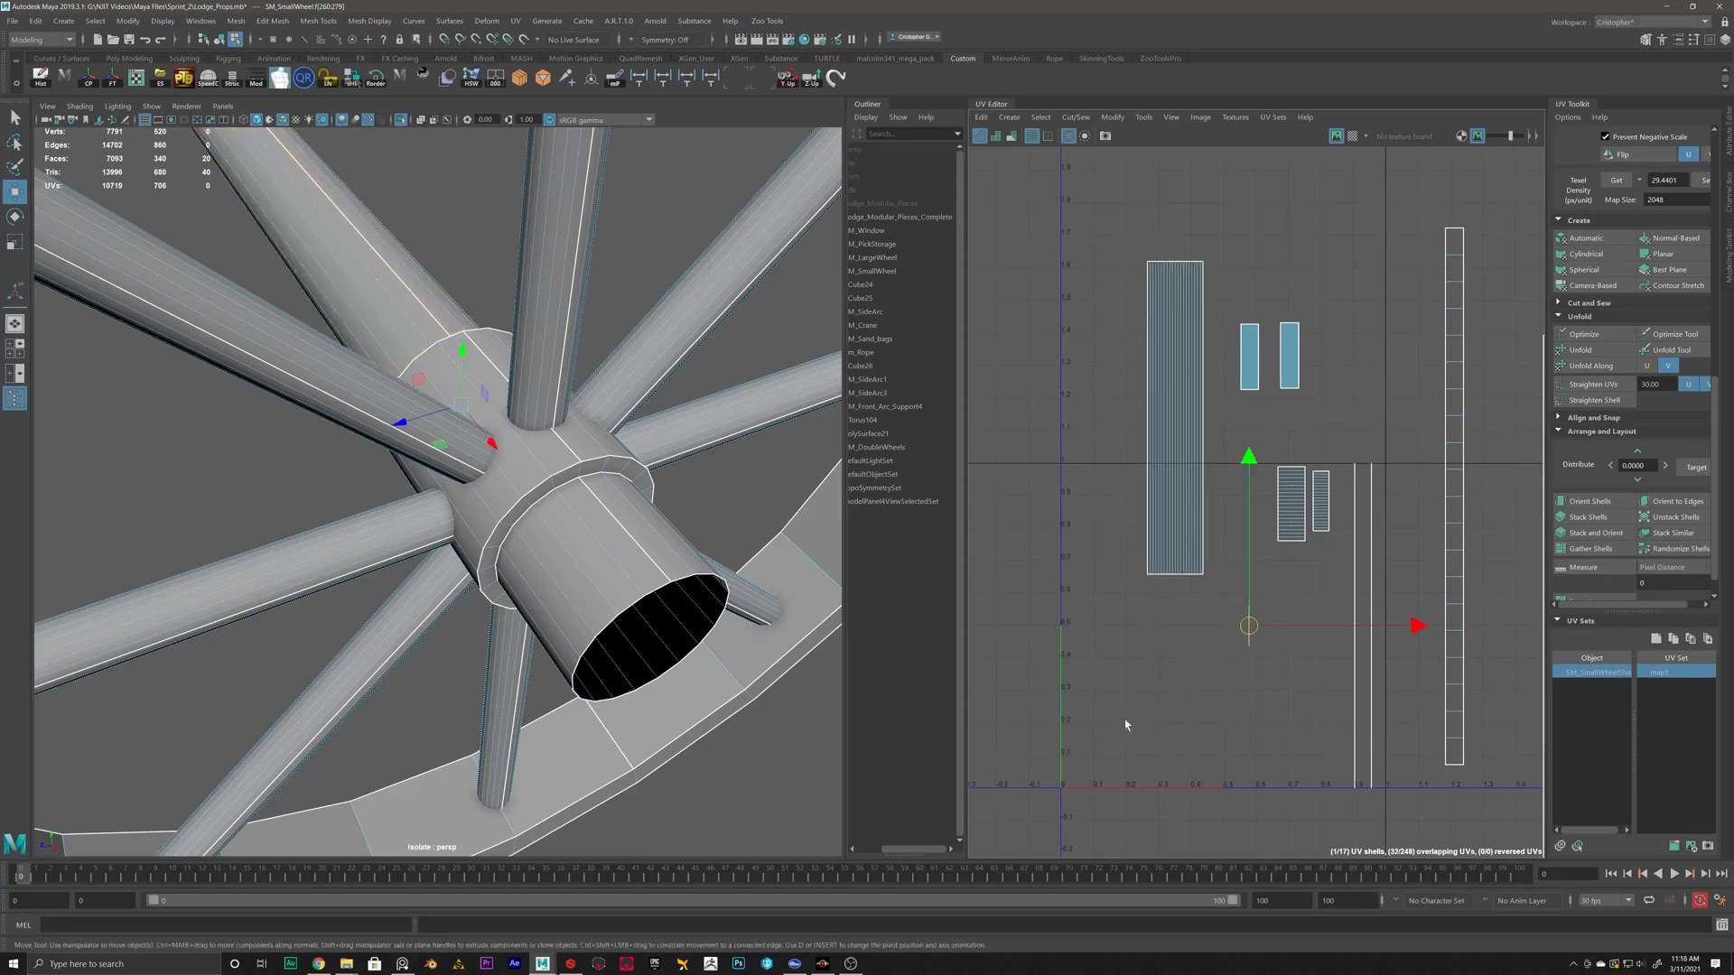
left_click_drag(432, 429, 650, 397, "alt")
left_click_drag(356, 441, 433, 478, "alt")
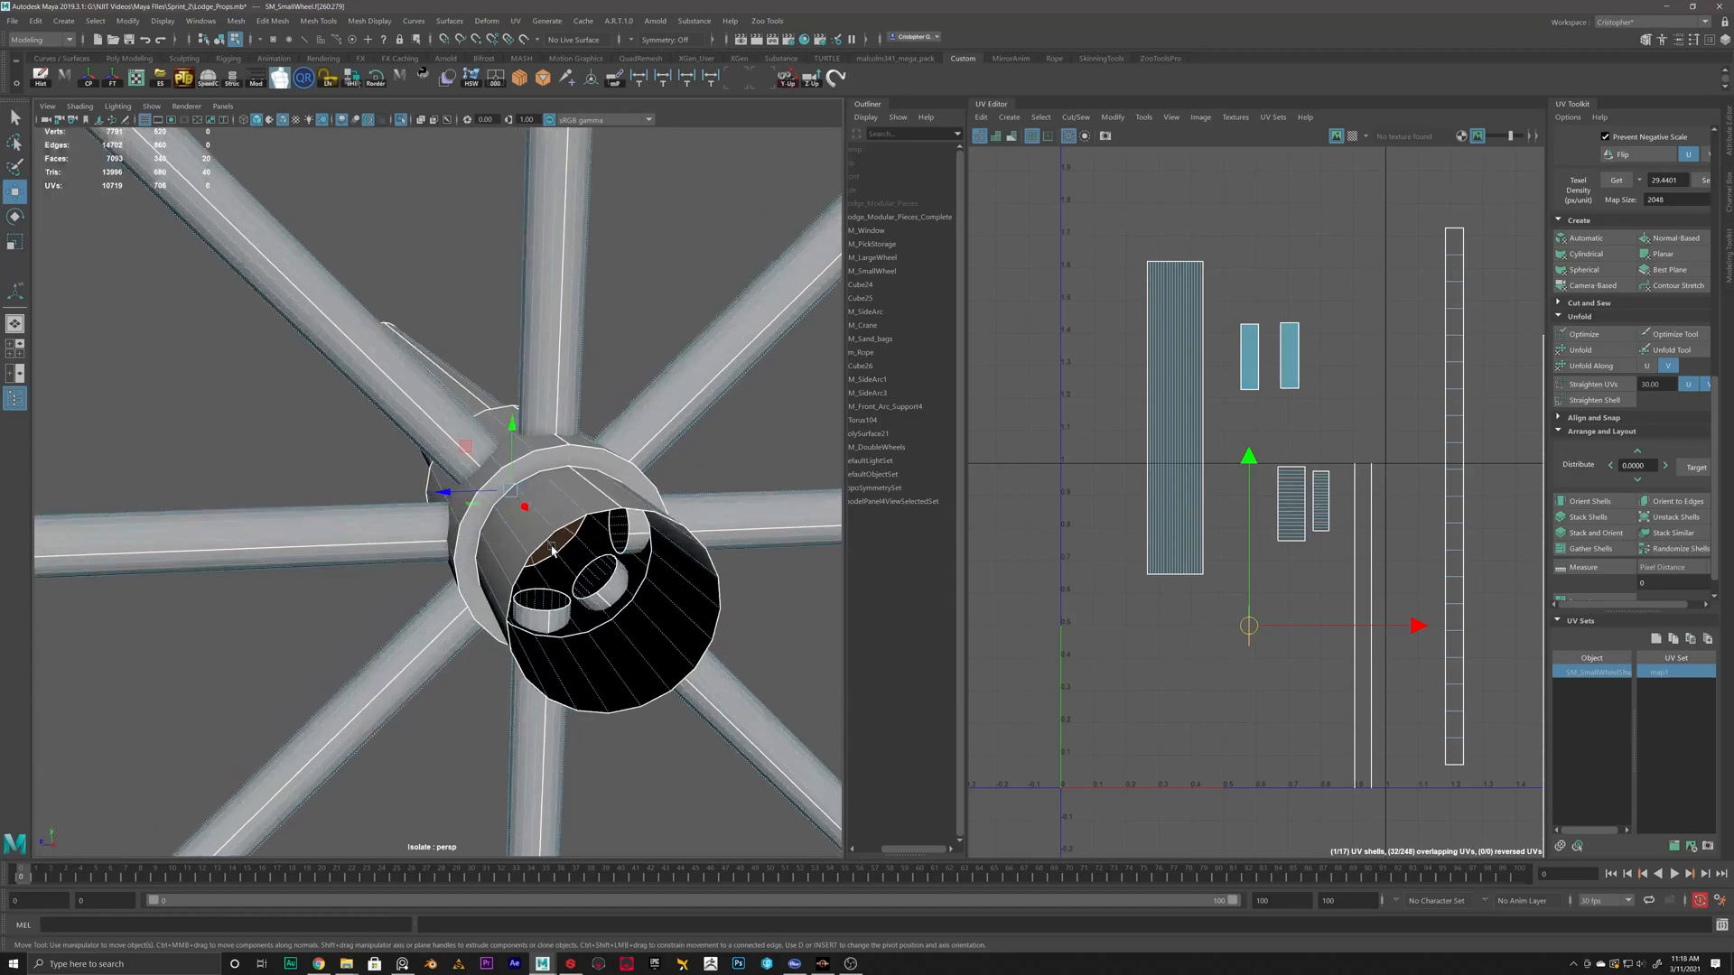
left_click(533, 470)
left_click_drag(365, 365, 623, 358, "alt")
left_click(277, 511, "shift")
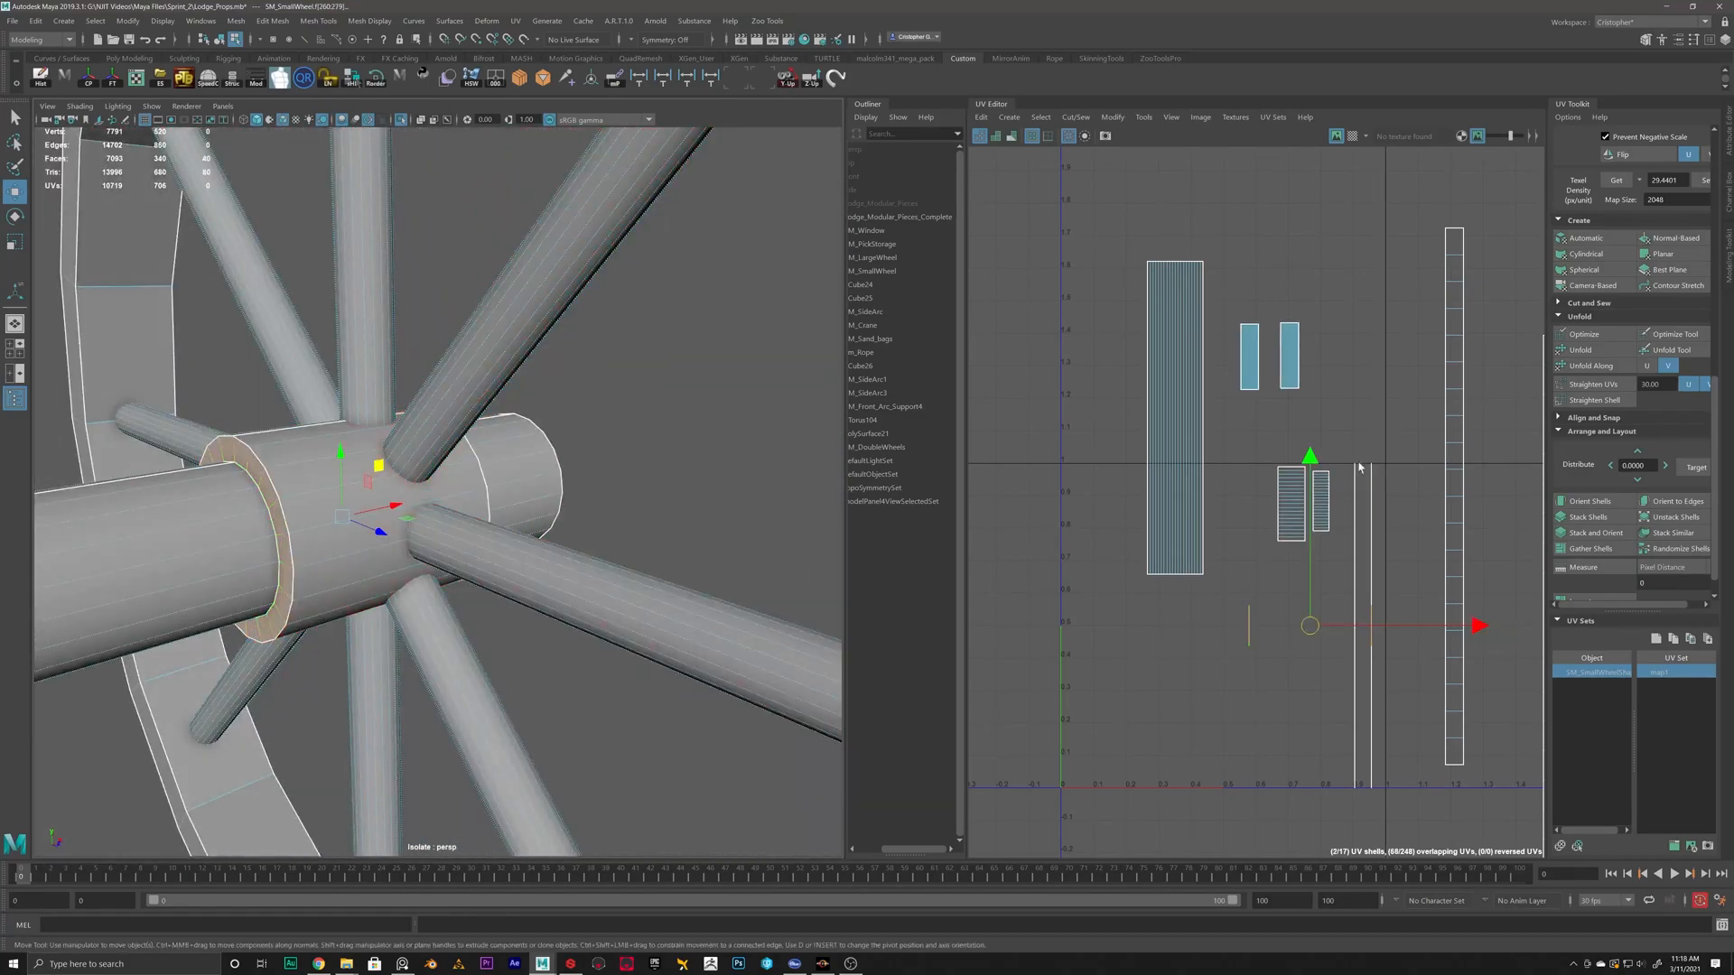
left_click(1585, 238)
Move the two collar ring shells away from the other shells in the UV layout.
scroll(1142, 577, "down", 4)
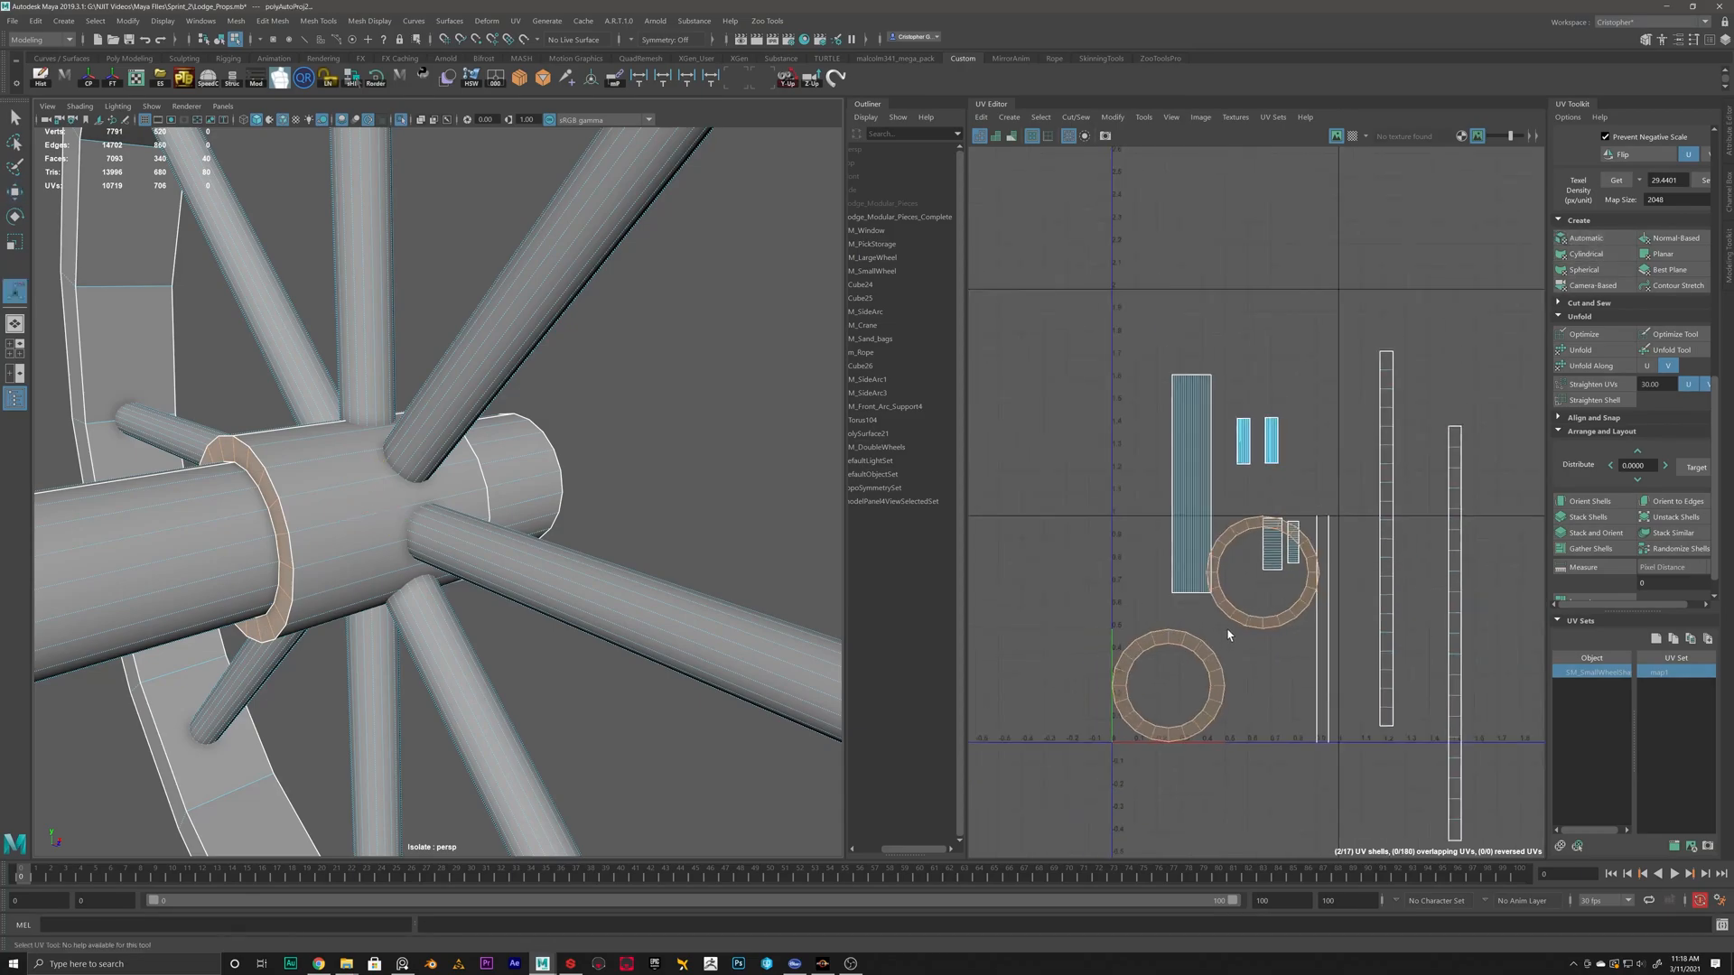
scroll(1147, 574, "down", 3)
key("w")
left_click_drag(1157, 606, 1368, 436)
scroll(520, 486, "down", 6)
Inspect the small wheel's rim and hub from several angles and compare them with the UV layout.
left_click_drag(505, 459, 668, 410, "alt")
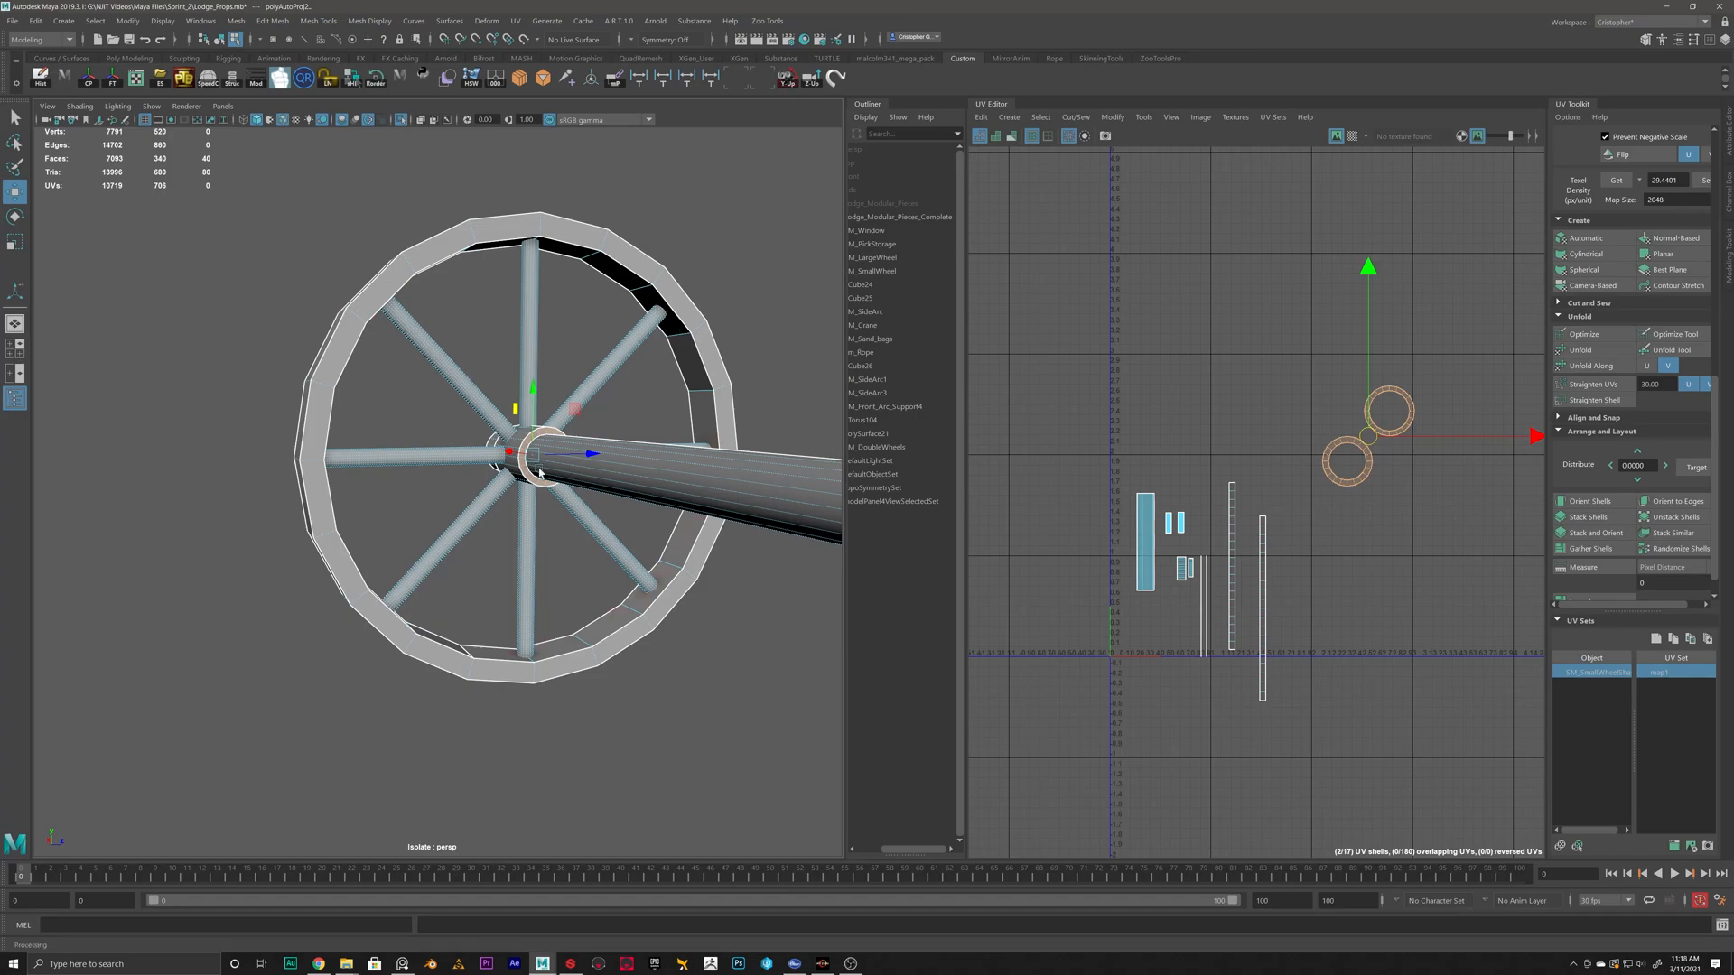
left_click_drag(614, 479, 491, 635, "alt")
scroll(488, 614, "up", 5)
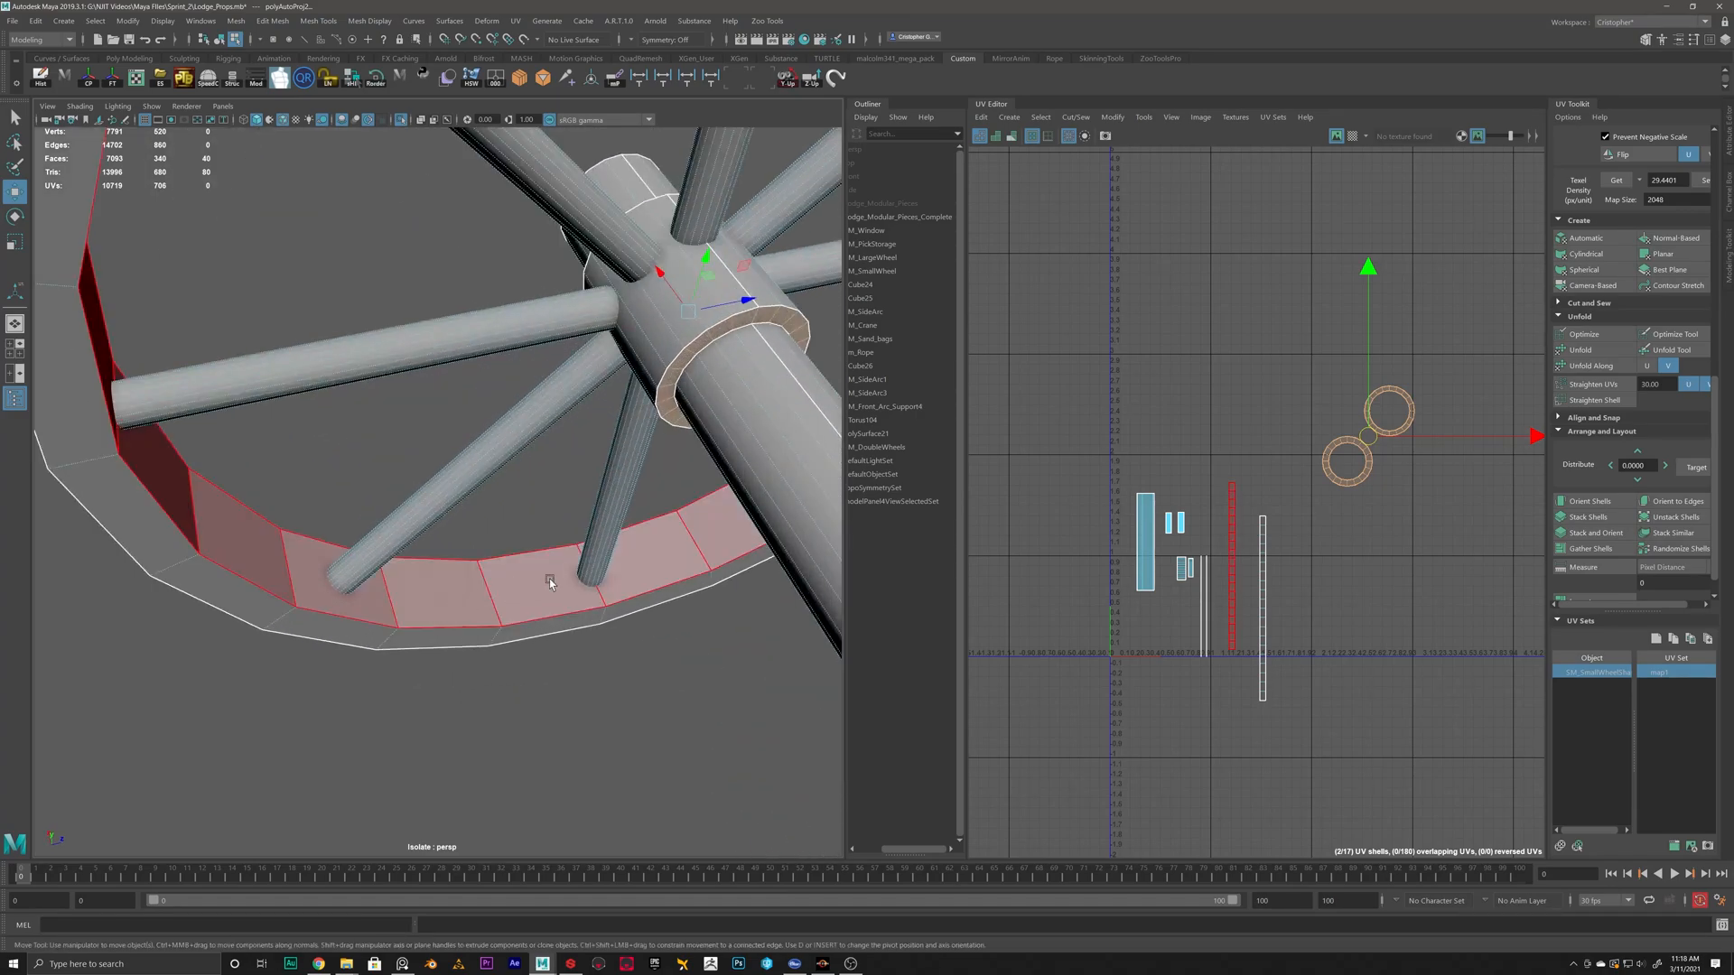
left_click(582, 569)
double_click(615, 580)
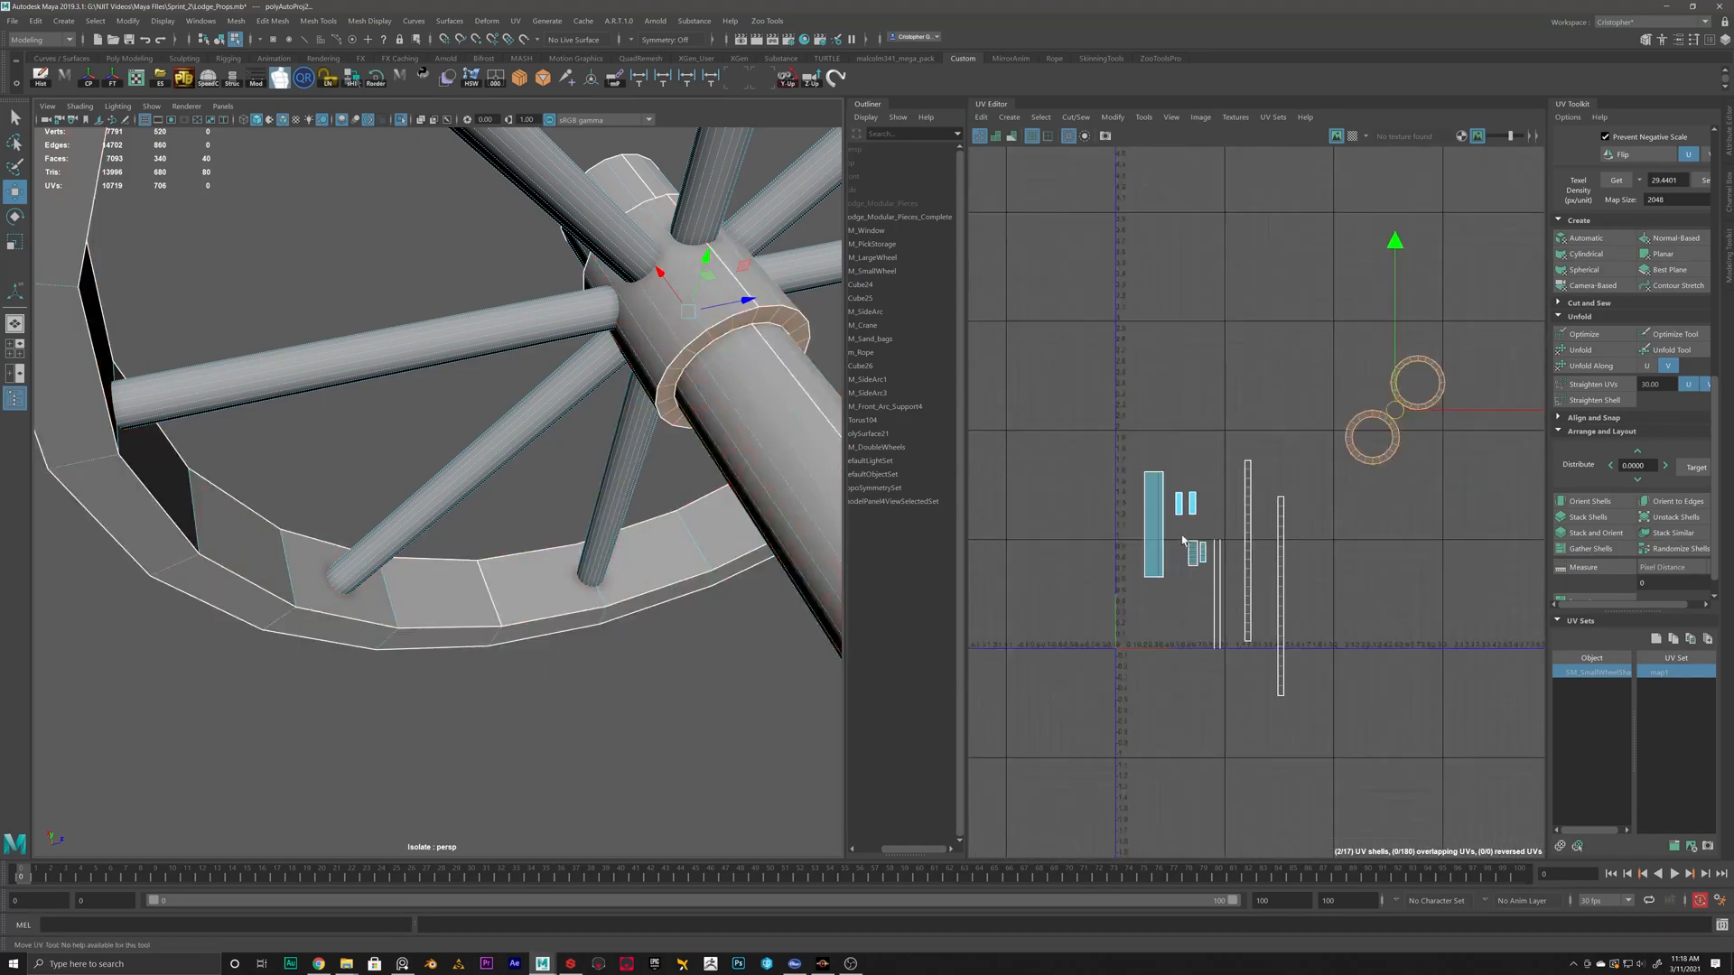
scroll(1174, 542, "up", 3)
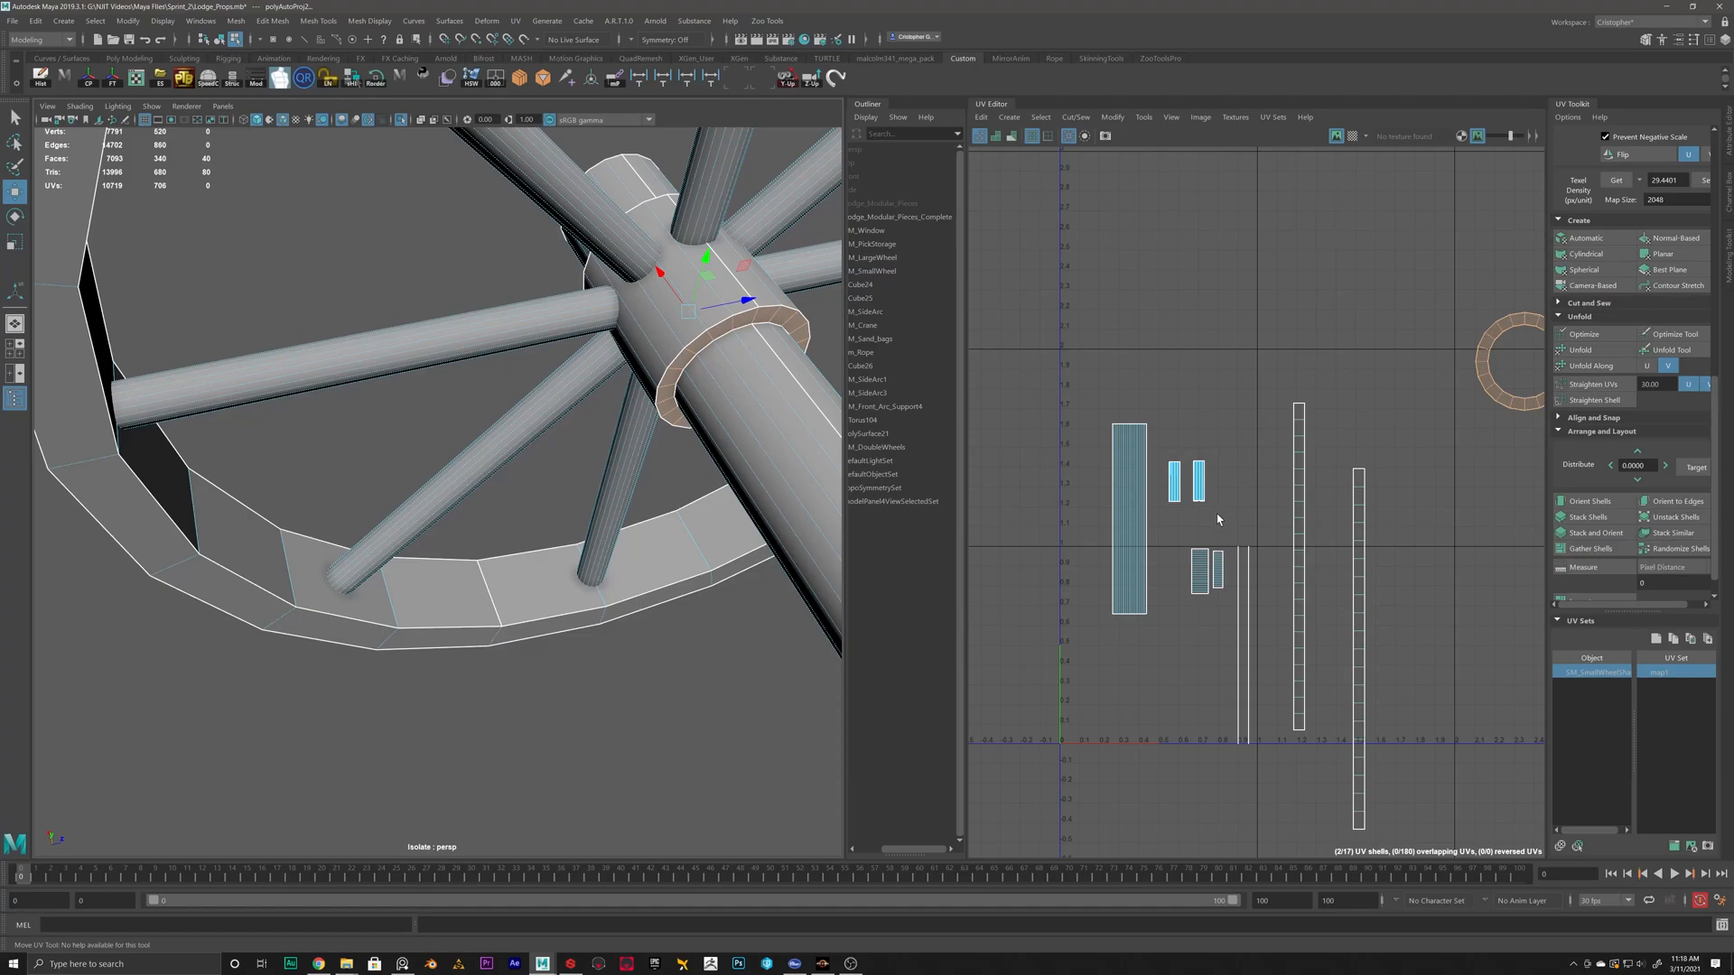
scroll(1309, 492, "down", 3)
scroll(1288, 491, "up", 3)
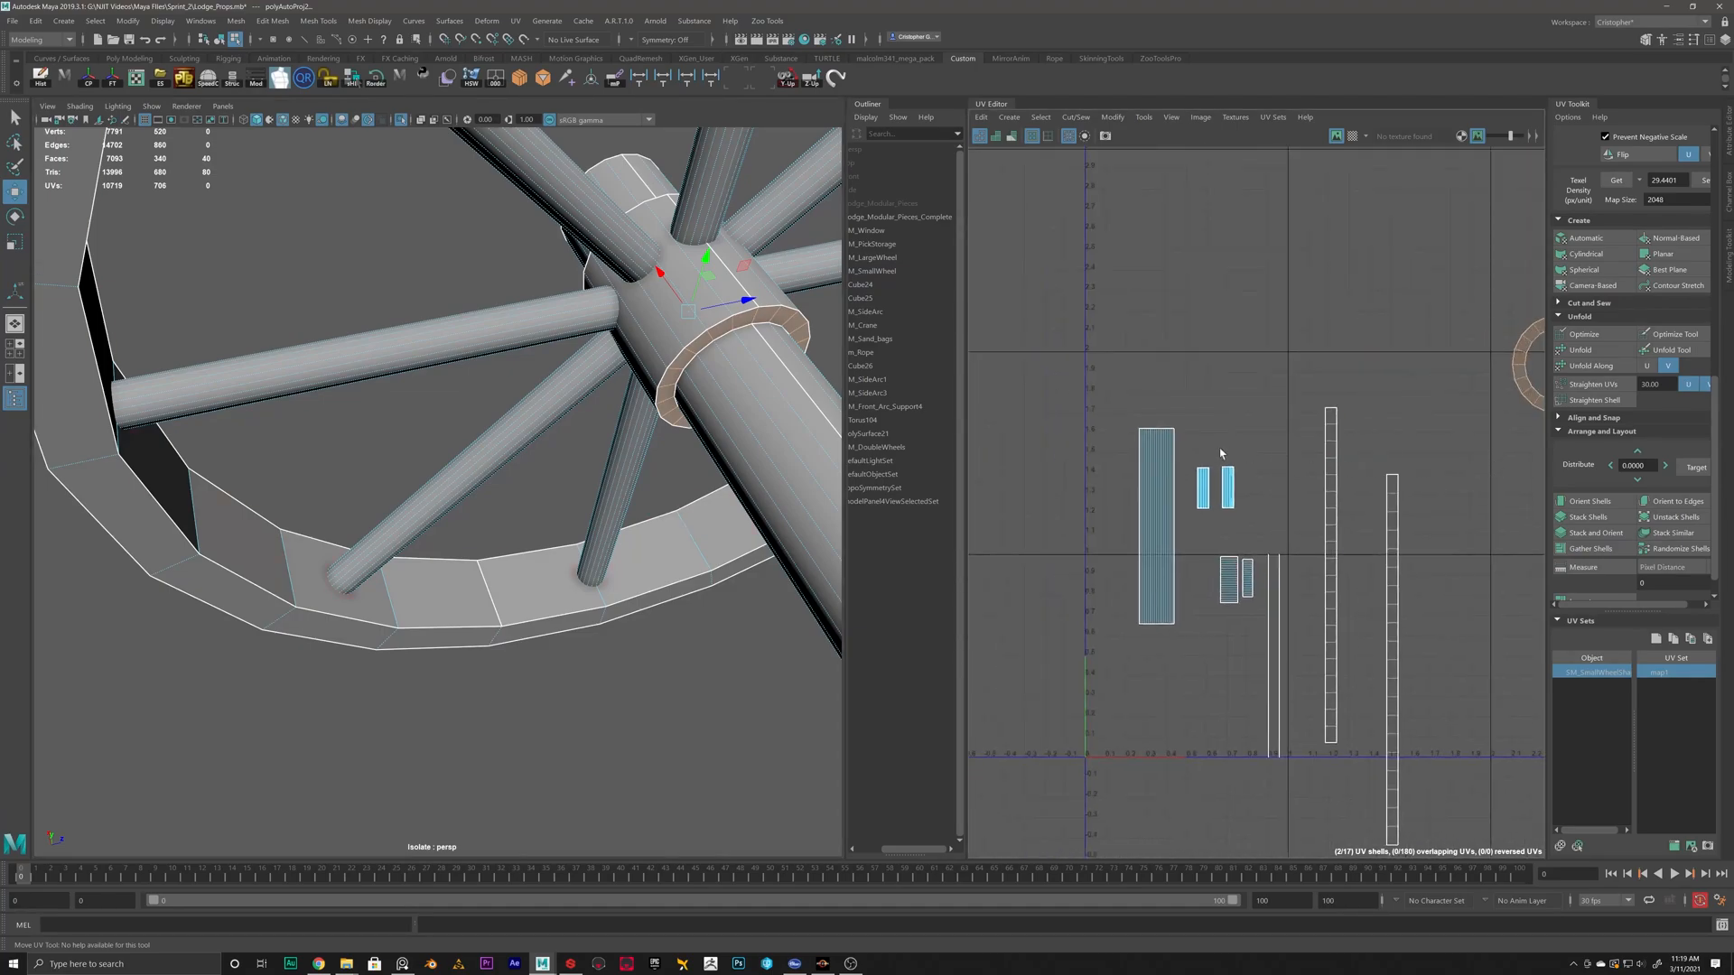
Get the axle shell's texel density and apply the value 35.0105 to both collar ring shells.
left_click(1157, 478)
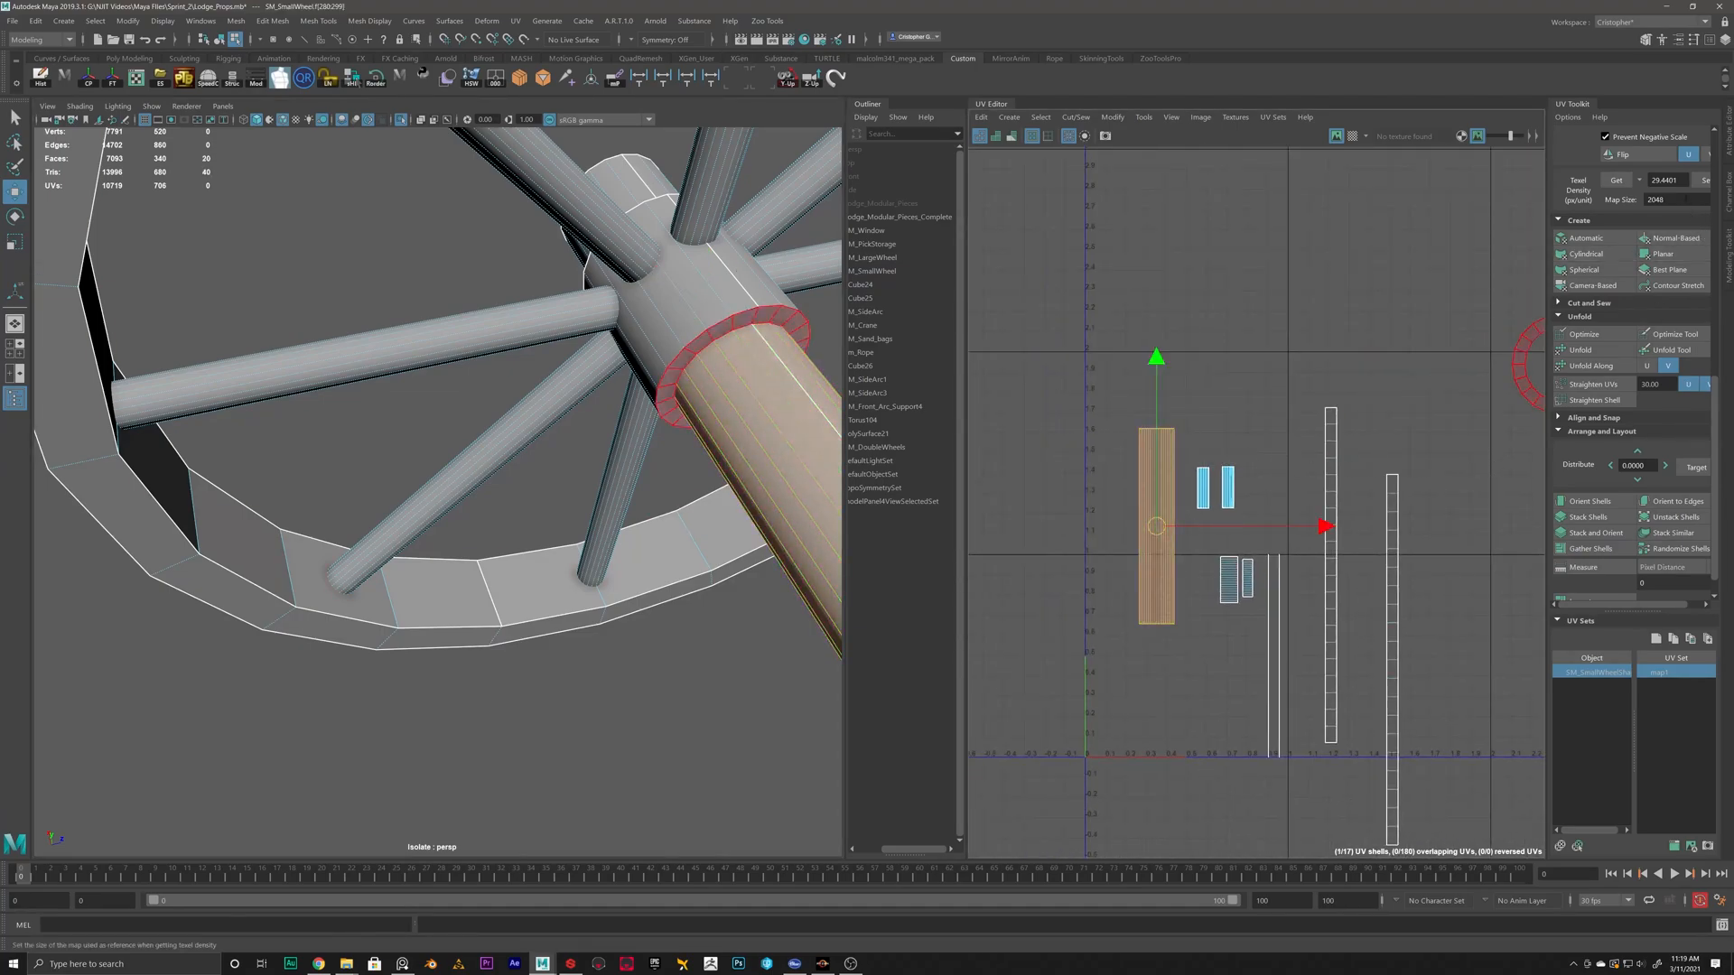
middle_click_drag(1416, 297, 1326, 359, "alt")
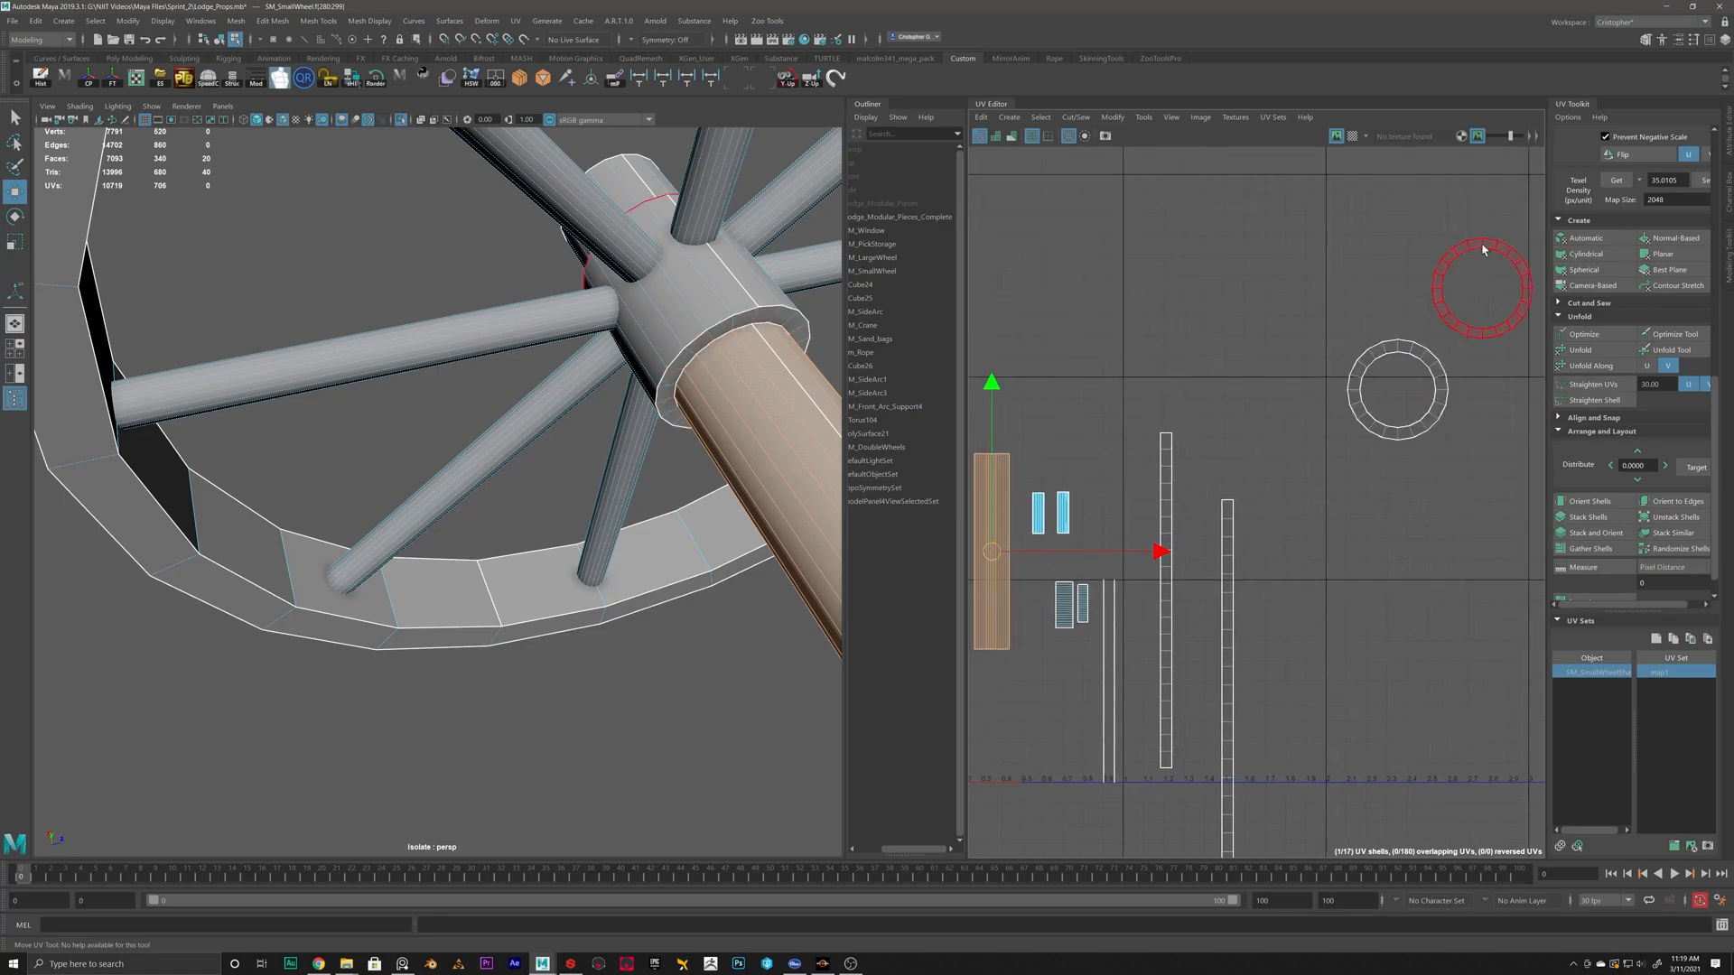
left_click_drag(1485, 247, 1409, 356)
left_click(1701, 179)
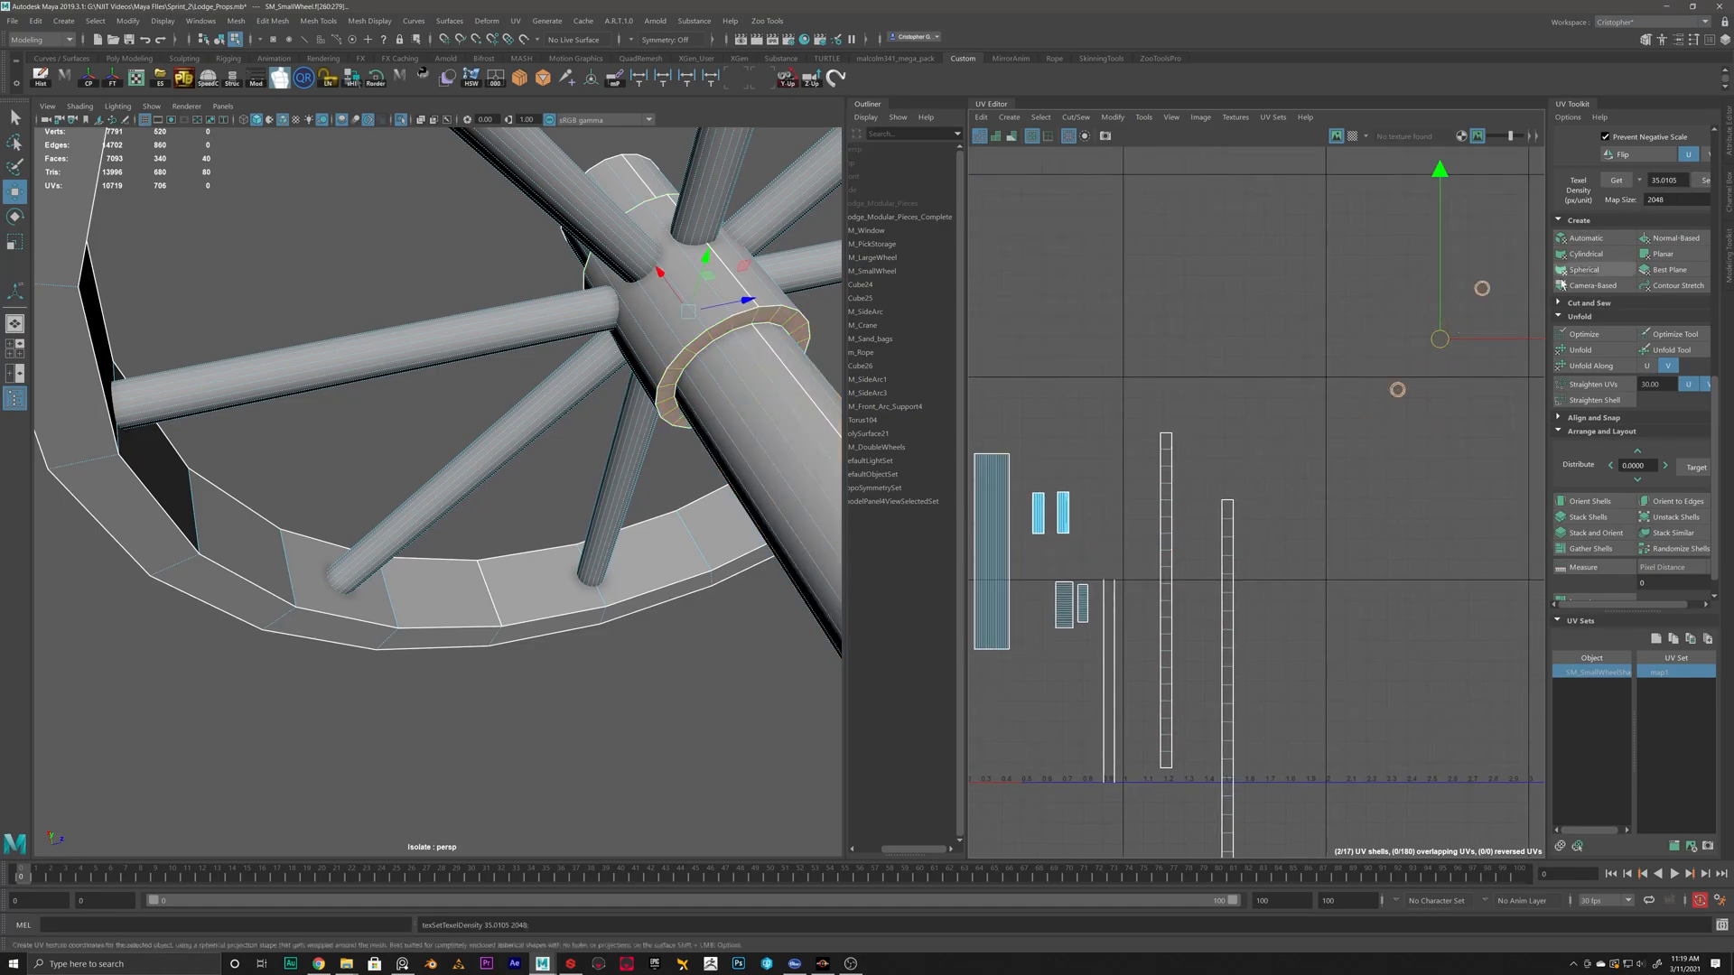
scroll(1268, 378, "down", 2)
left_click(1321, 409)
Return the small wheel to object mode and leave isolation to show the whole tower again.
right_click(729, 298)
left_click(773, 276)
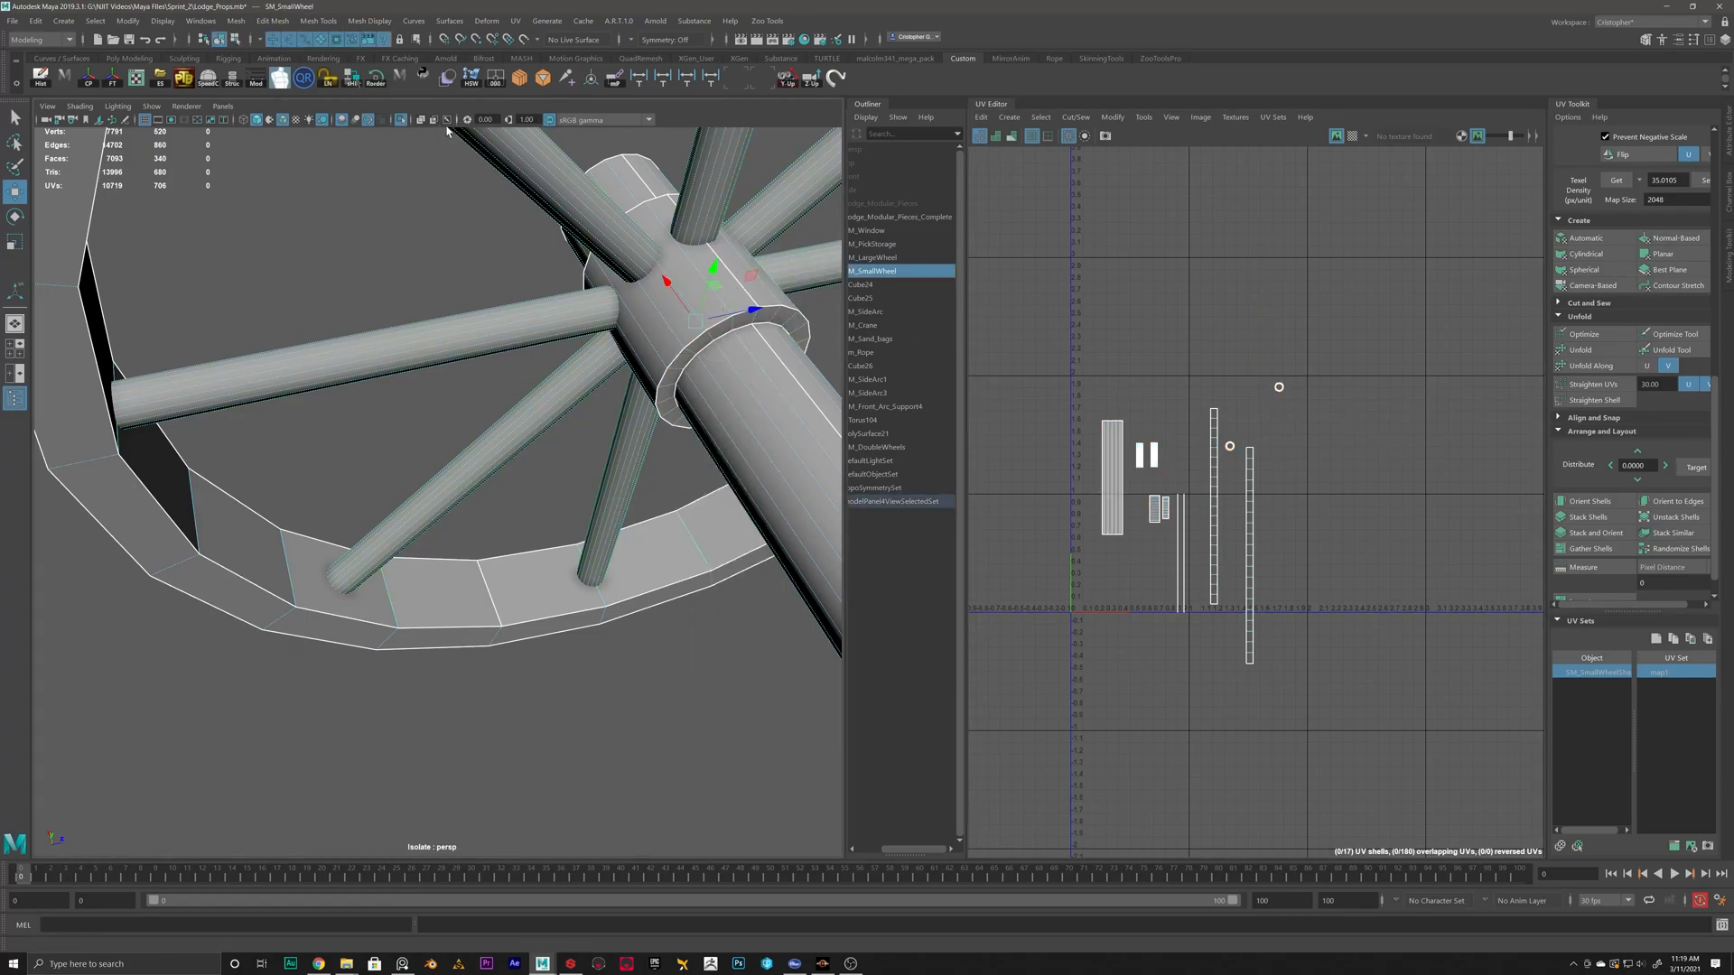
left_click(401, 119)
scroll(664, 419, "down", 10)
left_click_drag(531, 529, 565, 503, "alt")
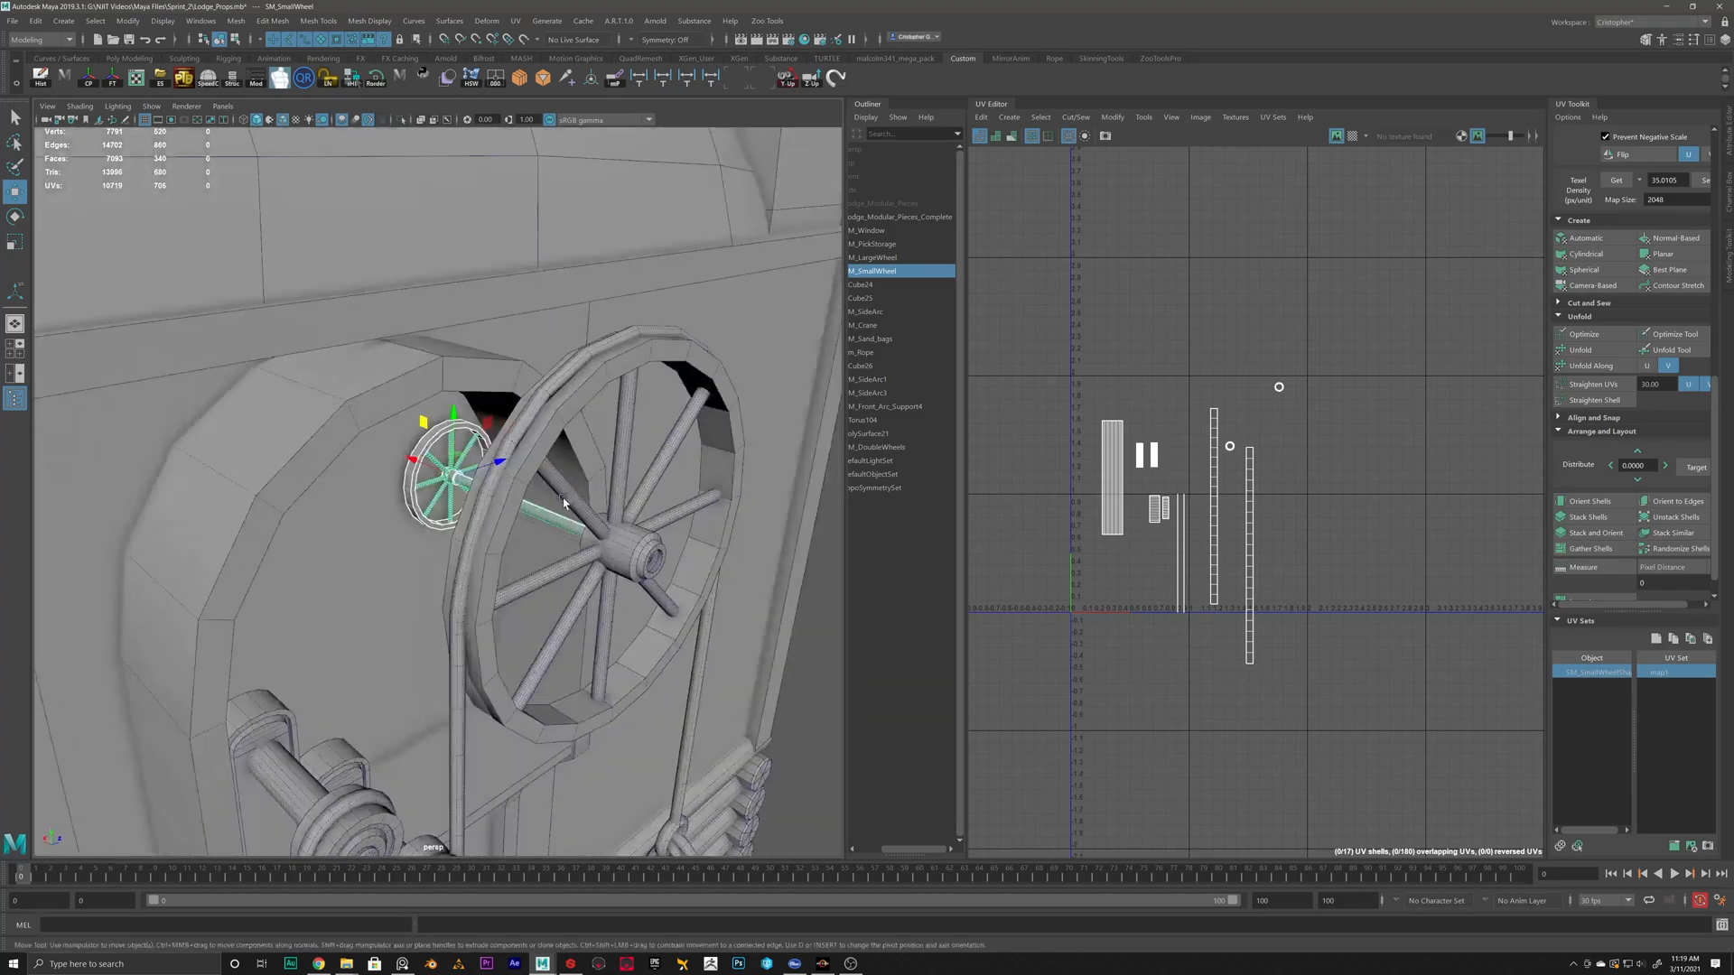
Select the taller arched housing behind the rollers, then try an automatic UV projection on it and undo it.
middle_click_drag(564, 503, 623, 298, "alt")
scroll(623, 298, "up", 4)
left_click_drag(542, 361, 298, 487, "alt")
left_click(251, 354)
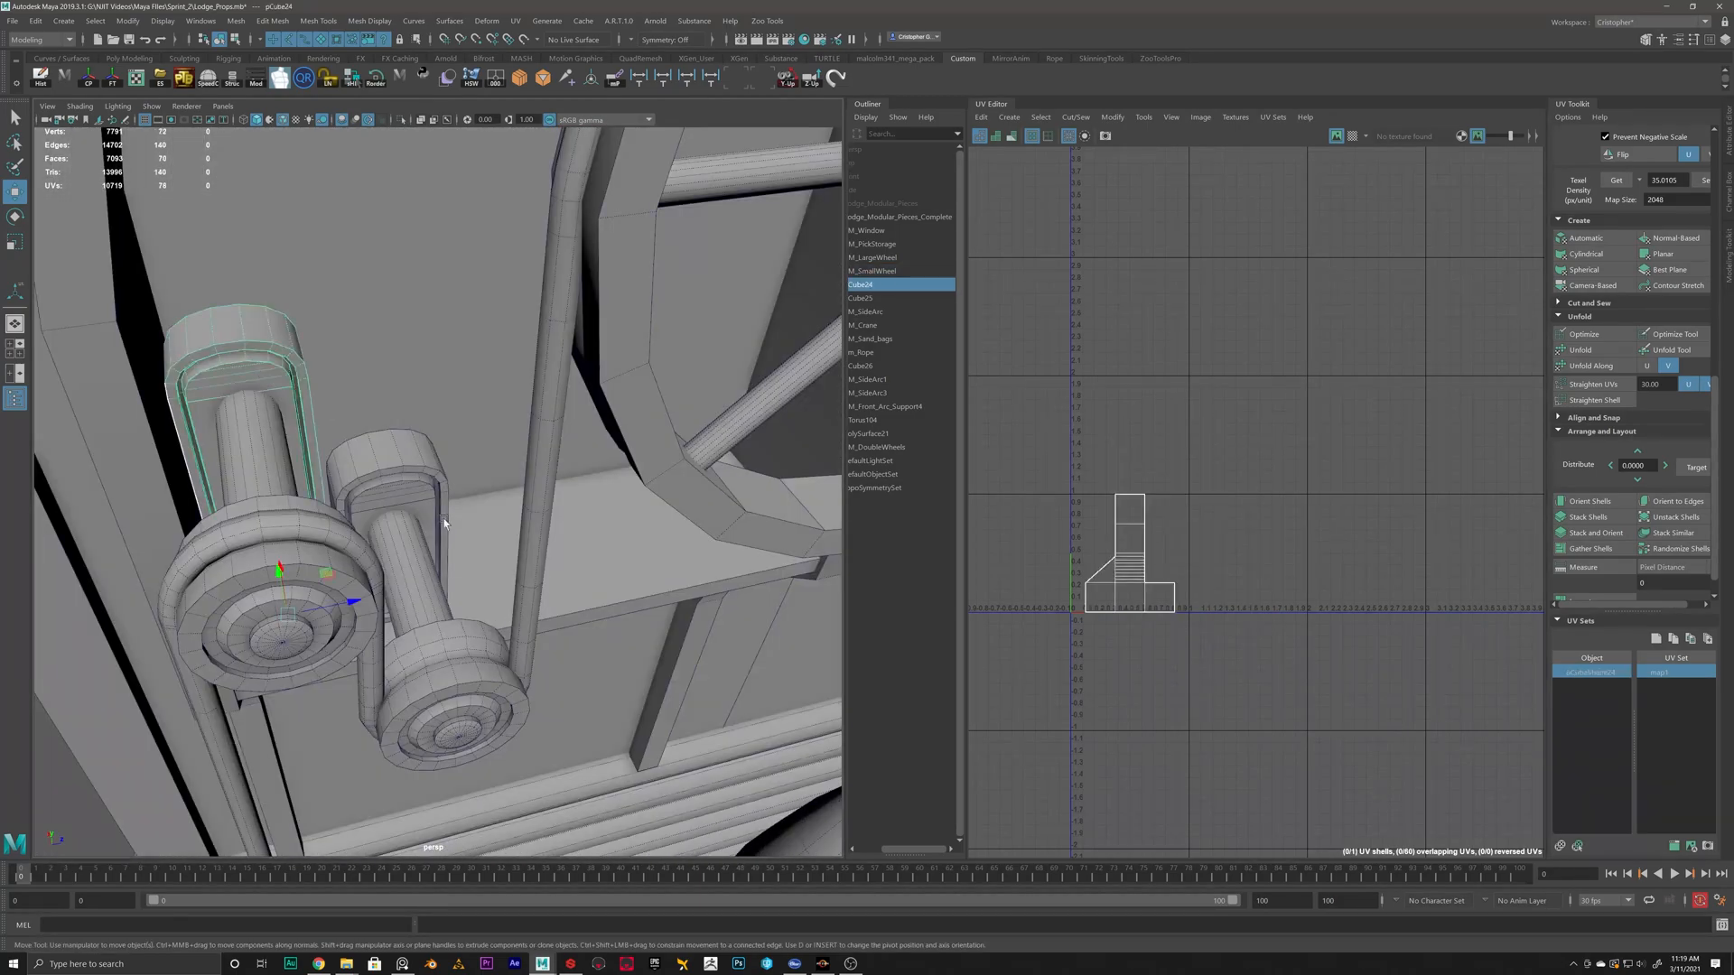
scroll(388, 491, "up", 2)
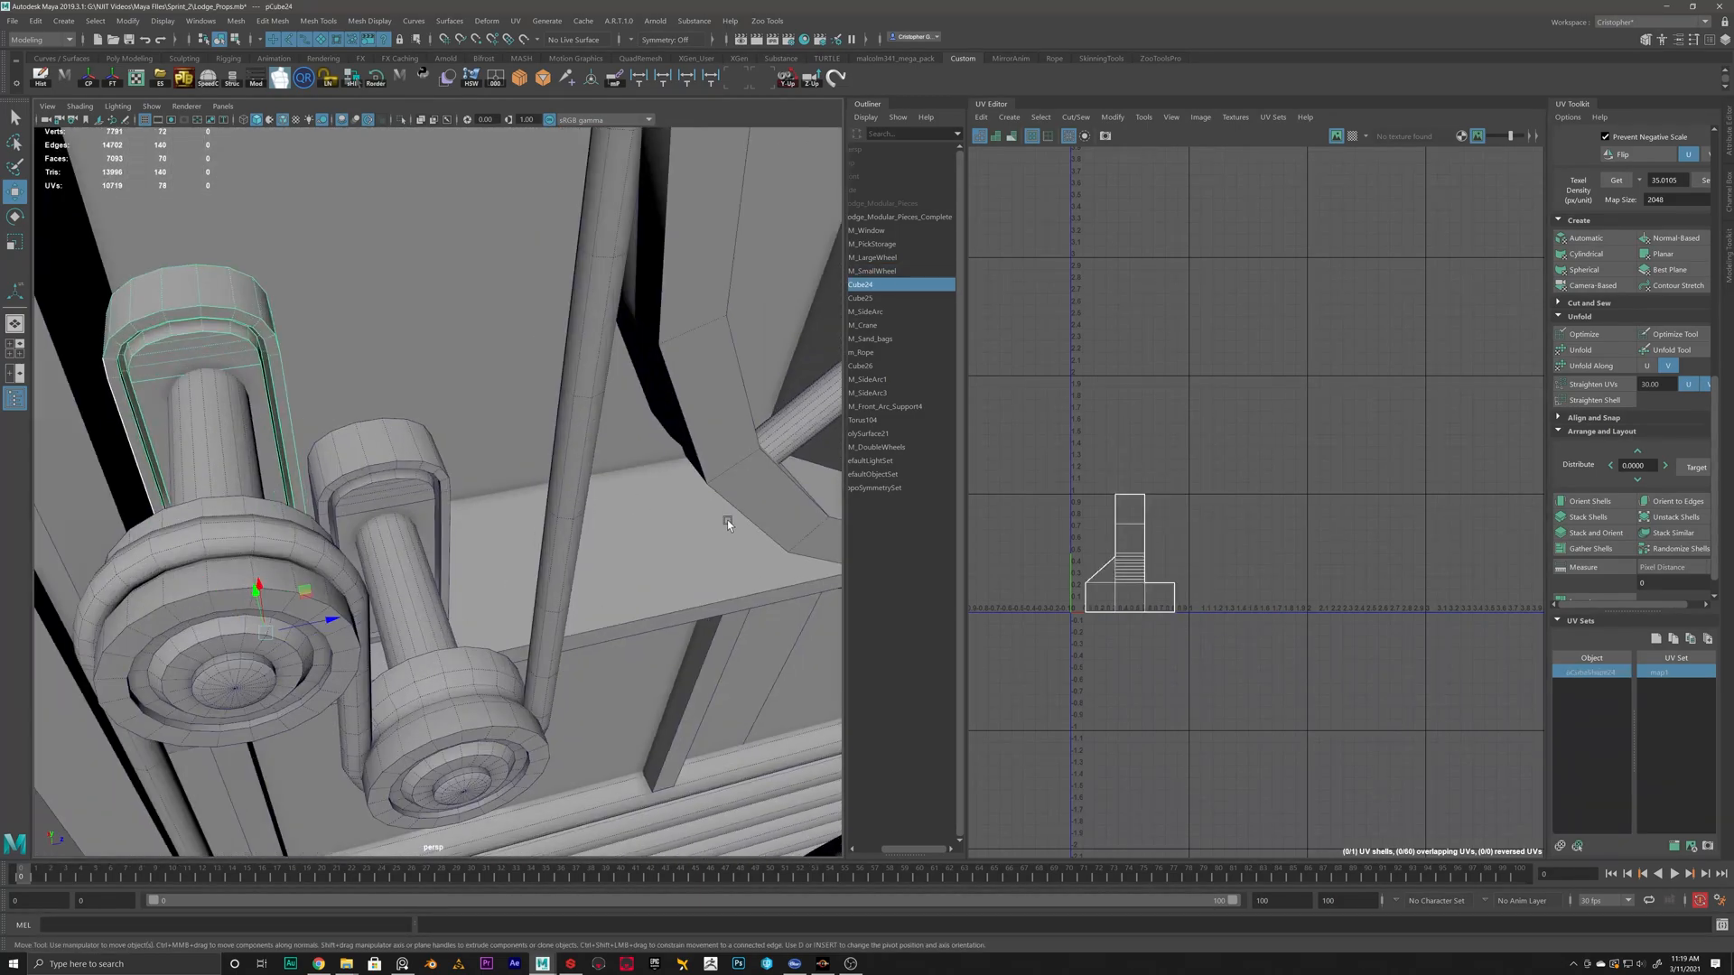
left_click(1598, 240)
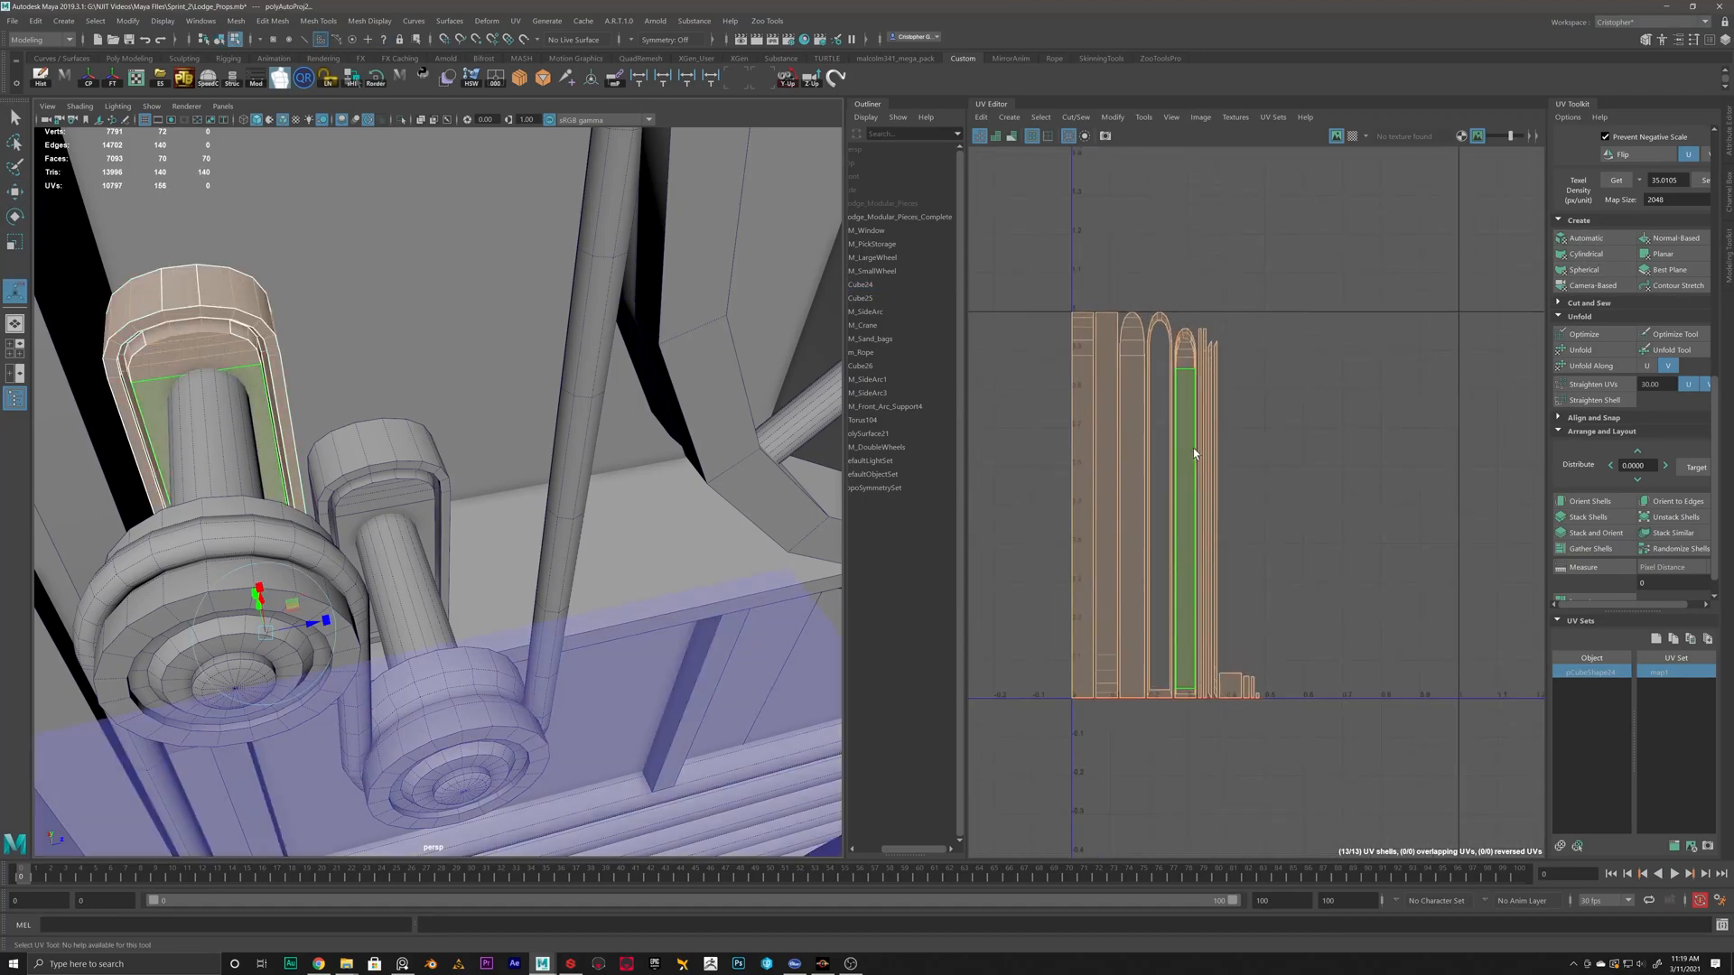
key("ctrl+z")
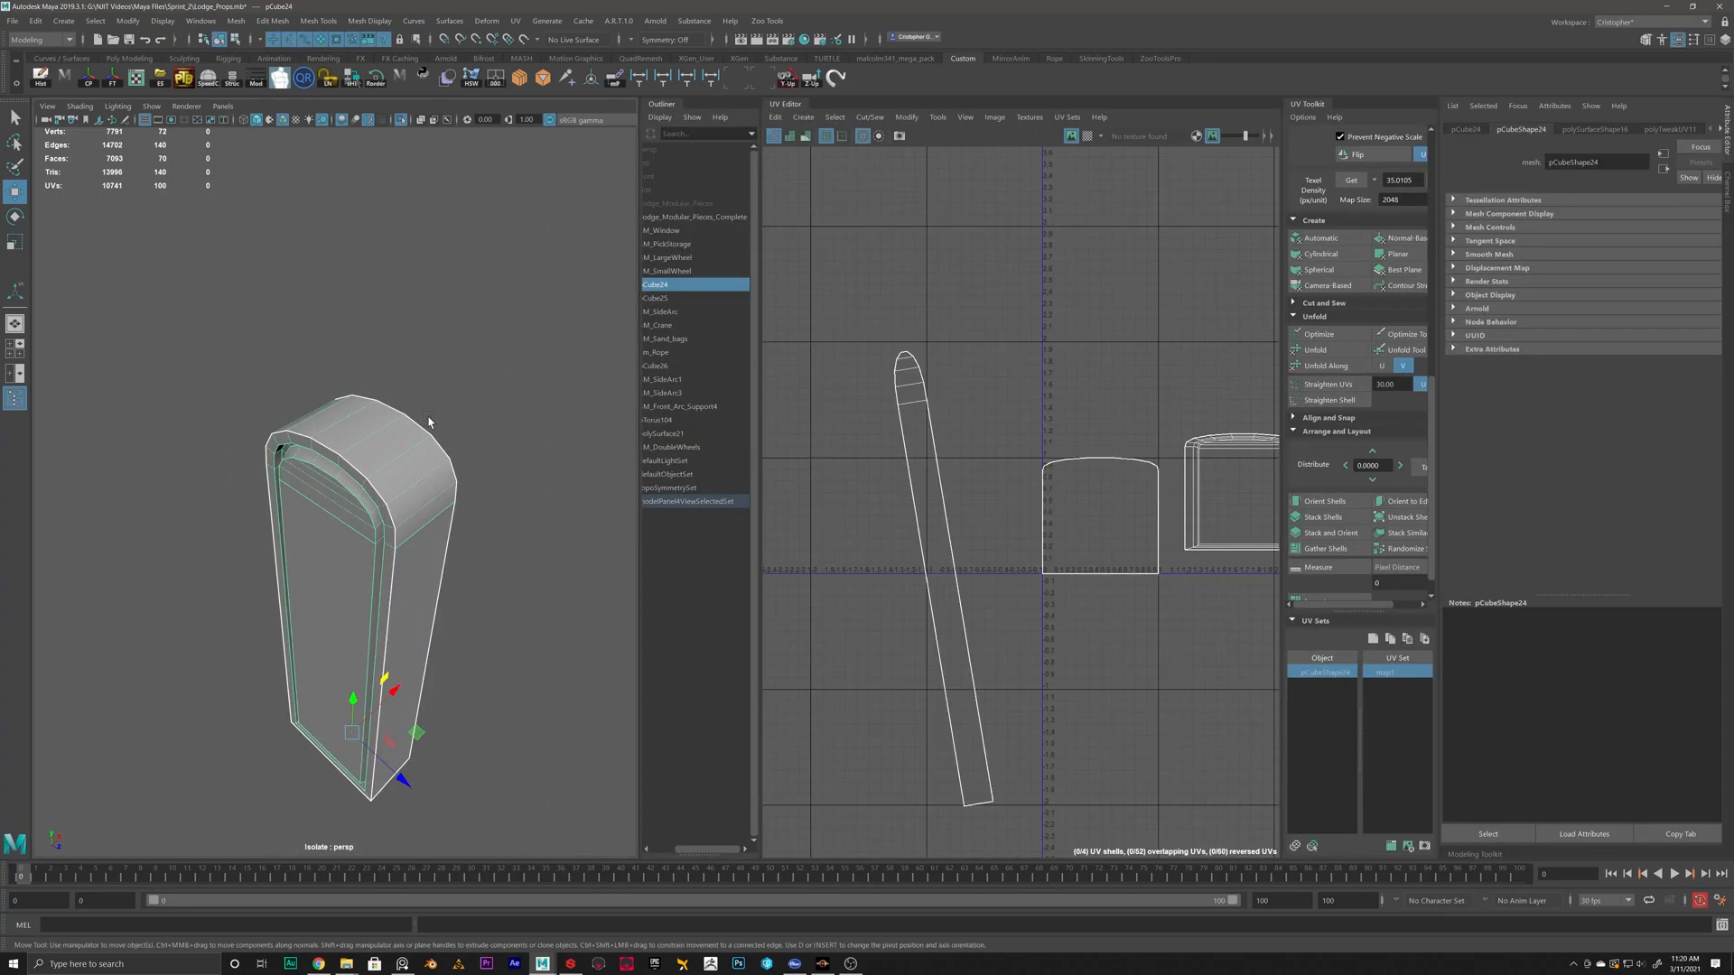
Freeze the isolated arched housing's transformations and create automatic UVs for it.
left_click_drag(429, 421, 510, 434, "alt")
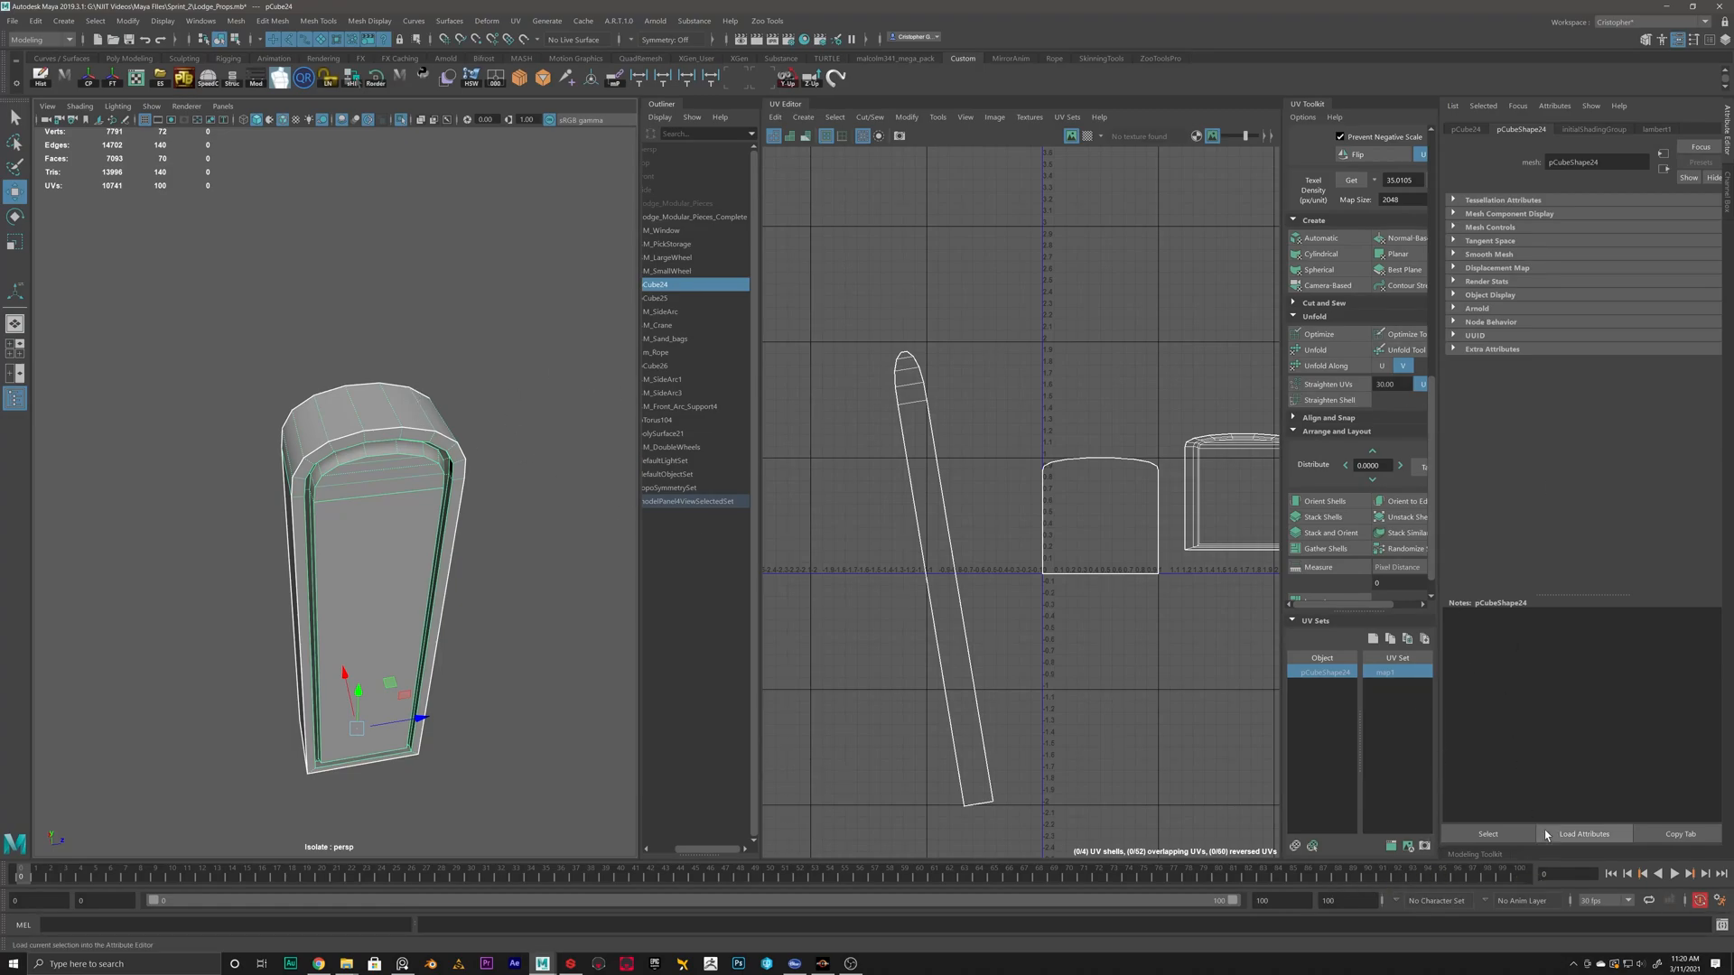
left_click(107, 81)
scroll(409, 437, "up", 3)
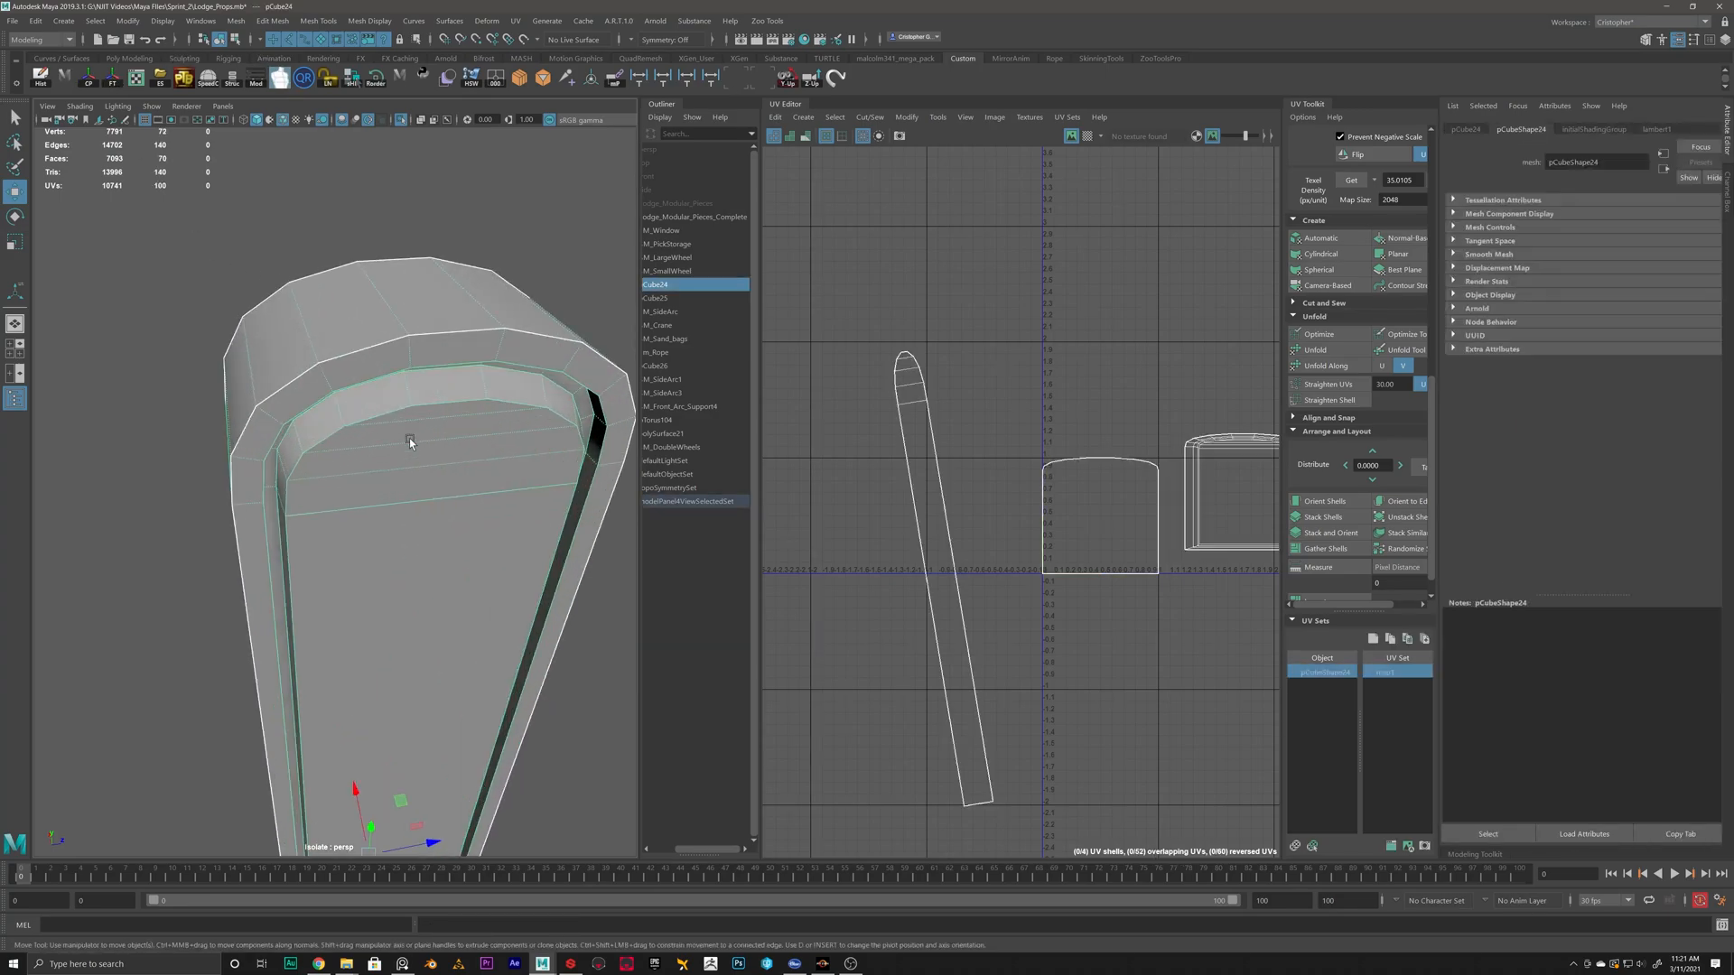
right_click_drag(494, 341, 494, 284)
scroll(578, 327, "down", 4)
left_click_drag(460, 426, 410, 431, "alt")
left_click_drag(315, 493, 369, 486, "alt")
right_click_drag(369, 485, 485, 431)
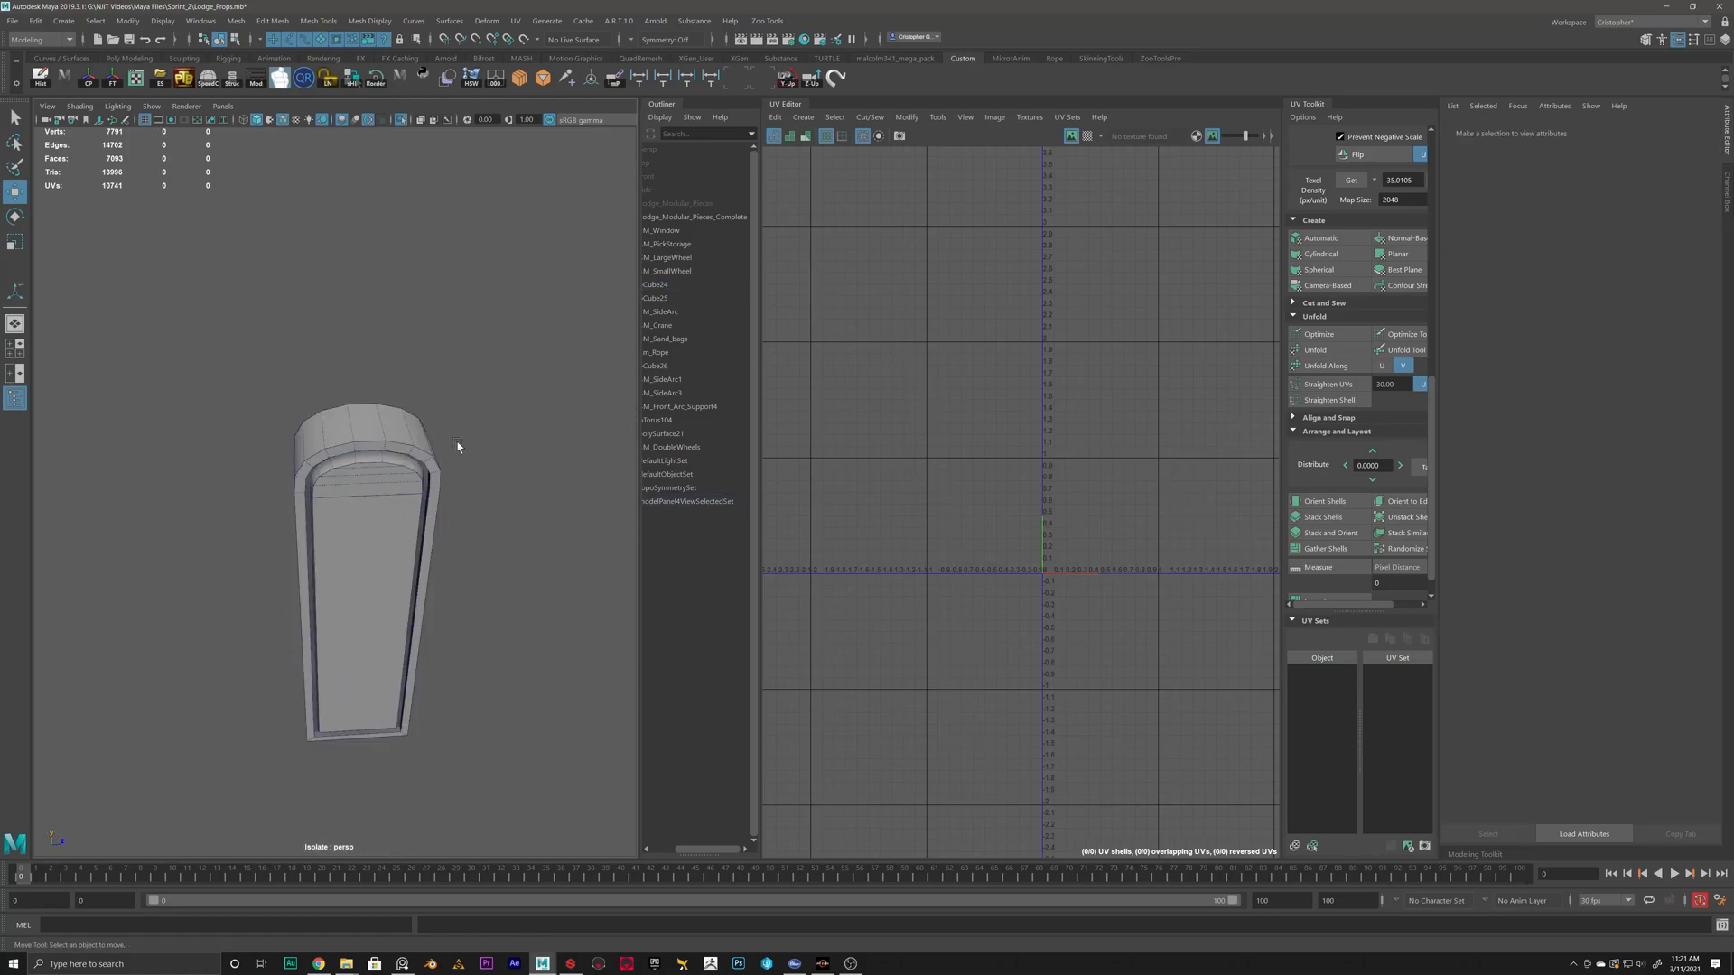
left_click(1320, 238)
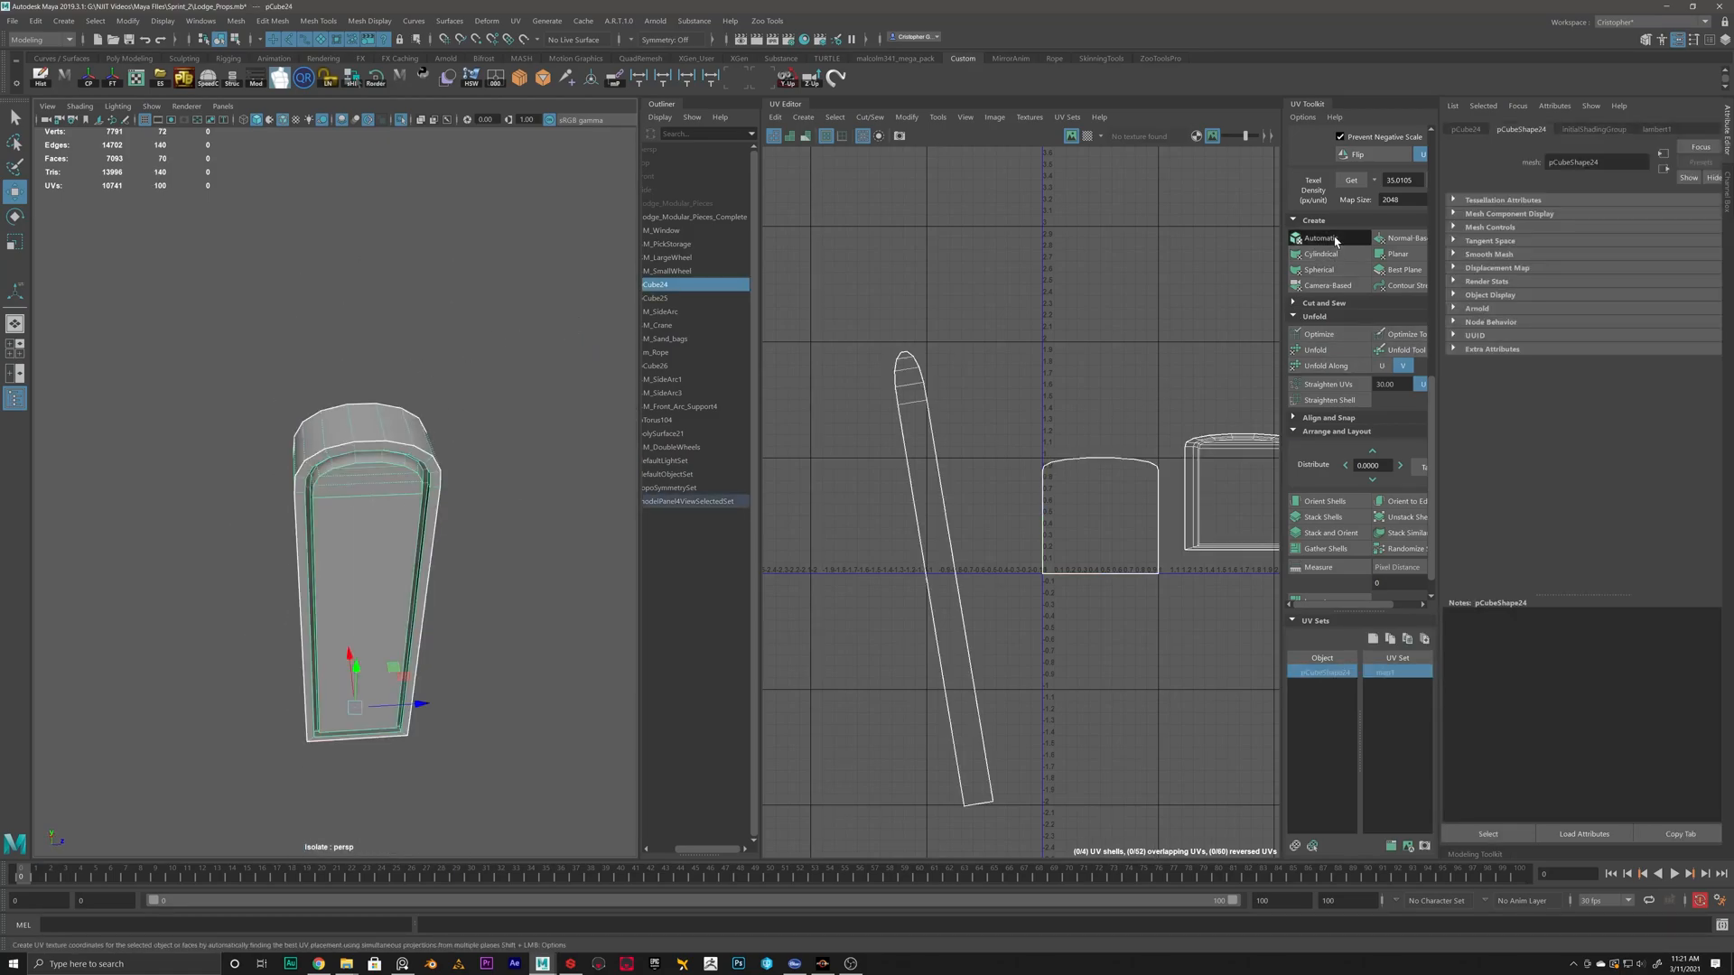
scroll(1002, 513, "up", 2)
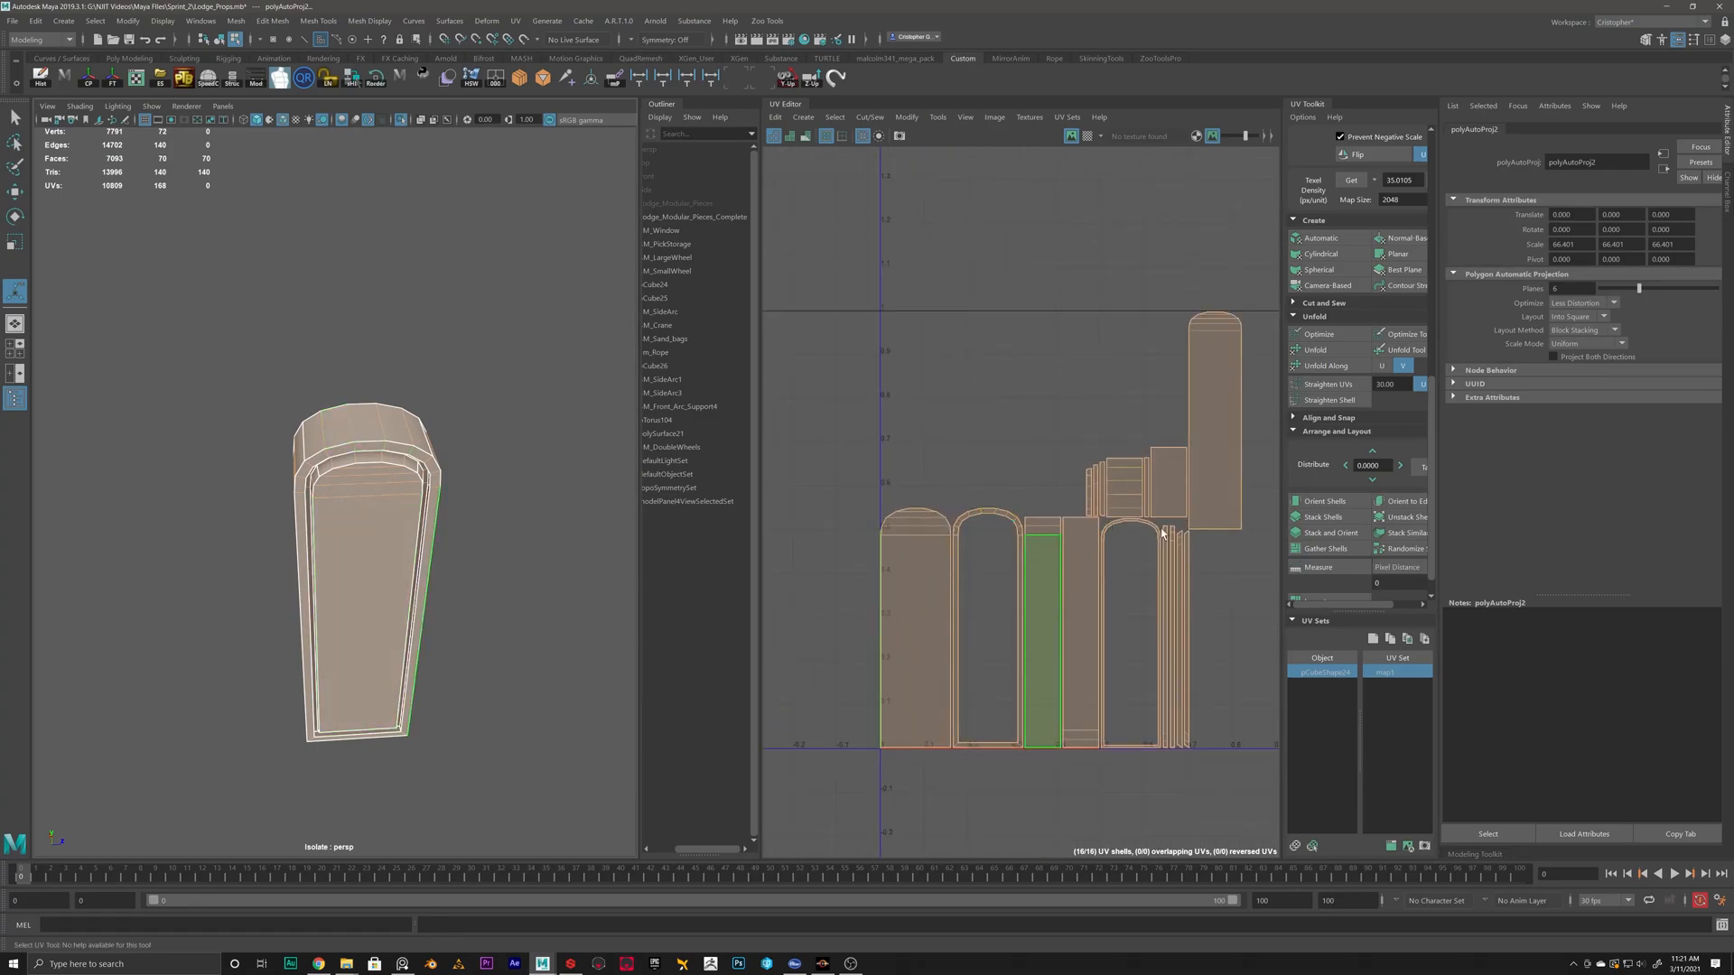
Move and sew the housing's curved top UV piece onto one of its long side pieces.
scroll(1151, 538, "up", 2)
middle_click_drag(829, 488, 1062, 369, "alt")
middle_click_drag(1268, 341, 1065, 482, "alt")
right_click_drag(913, 550, 896, 518)
left_click(890, 548)
left_click(897, 514)
right_click_drag(888, 432, 889, 397, "shift")
Select the joined top-and-side strip and move it up to free space above its neighbouring shells.
key("w")
right_click_drag(1009, 440, 984, 432)
left_click(992, 454)
left_click_drag(1003, 583, 942, 520)
middle_click_drag(942, 524, 941, 411)
left_click_drag(1003, 458, 885, 399)
middle_click_drag(1016, 363, 1107, 551, "alt")
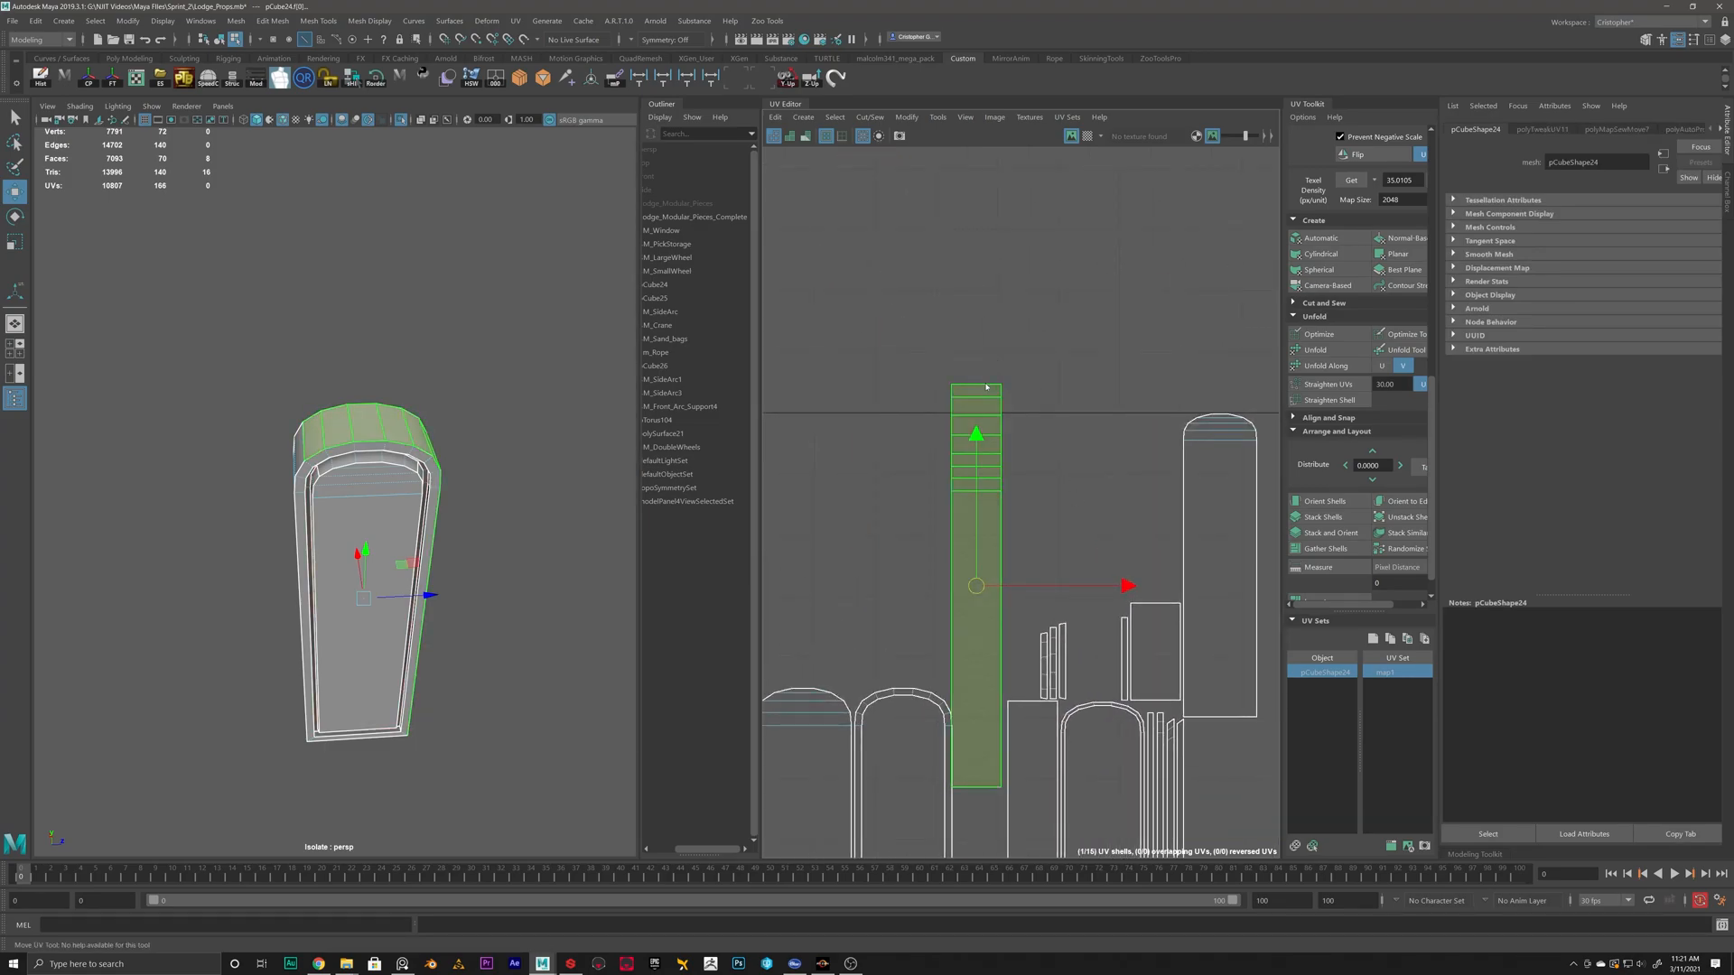
Sew the other long side onto the strip's top end and move the full strip beside the layout.
right_click_drag(993, 357, 962, 360)
left_click(991, 386)
right_click_drag(1101, 358, 1096, 307, "shift")
scroll(1033, 325, "down", 3)
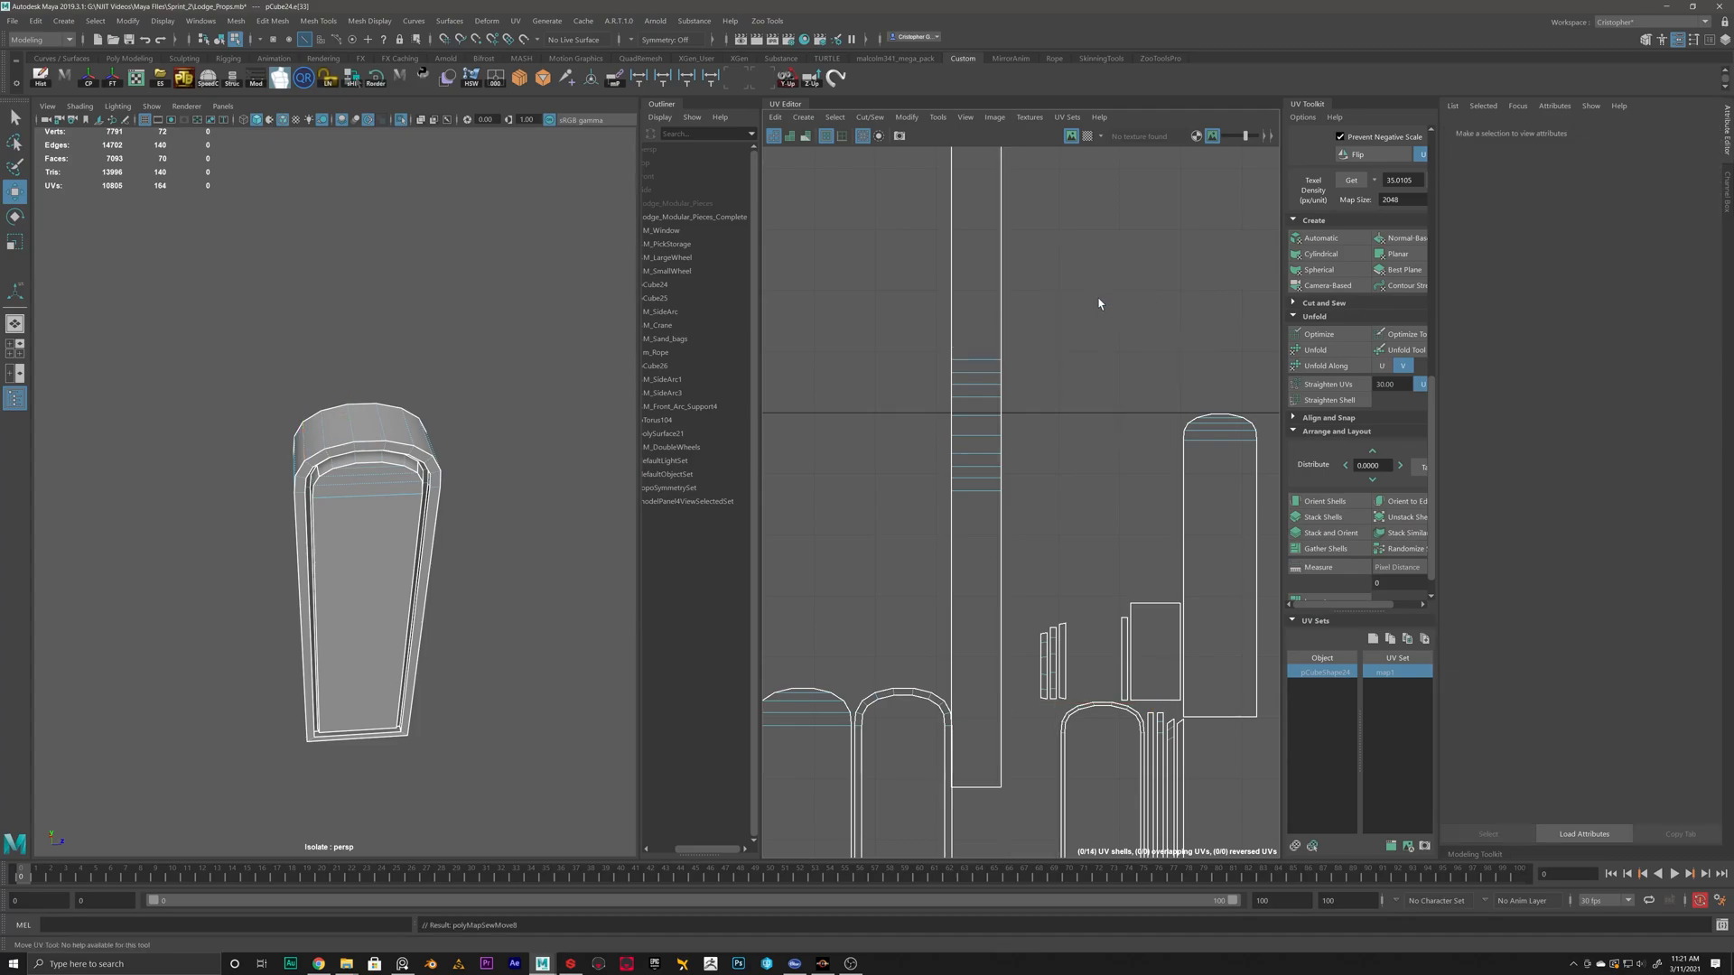
right_click_drag(999, 352, 948, 332)
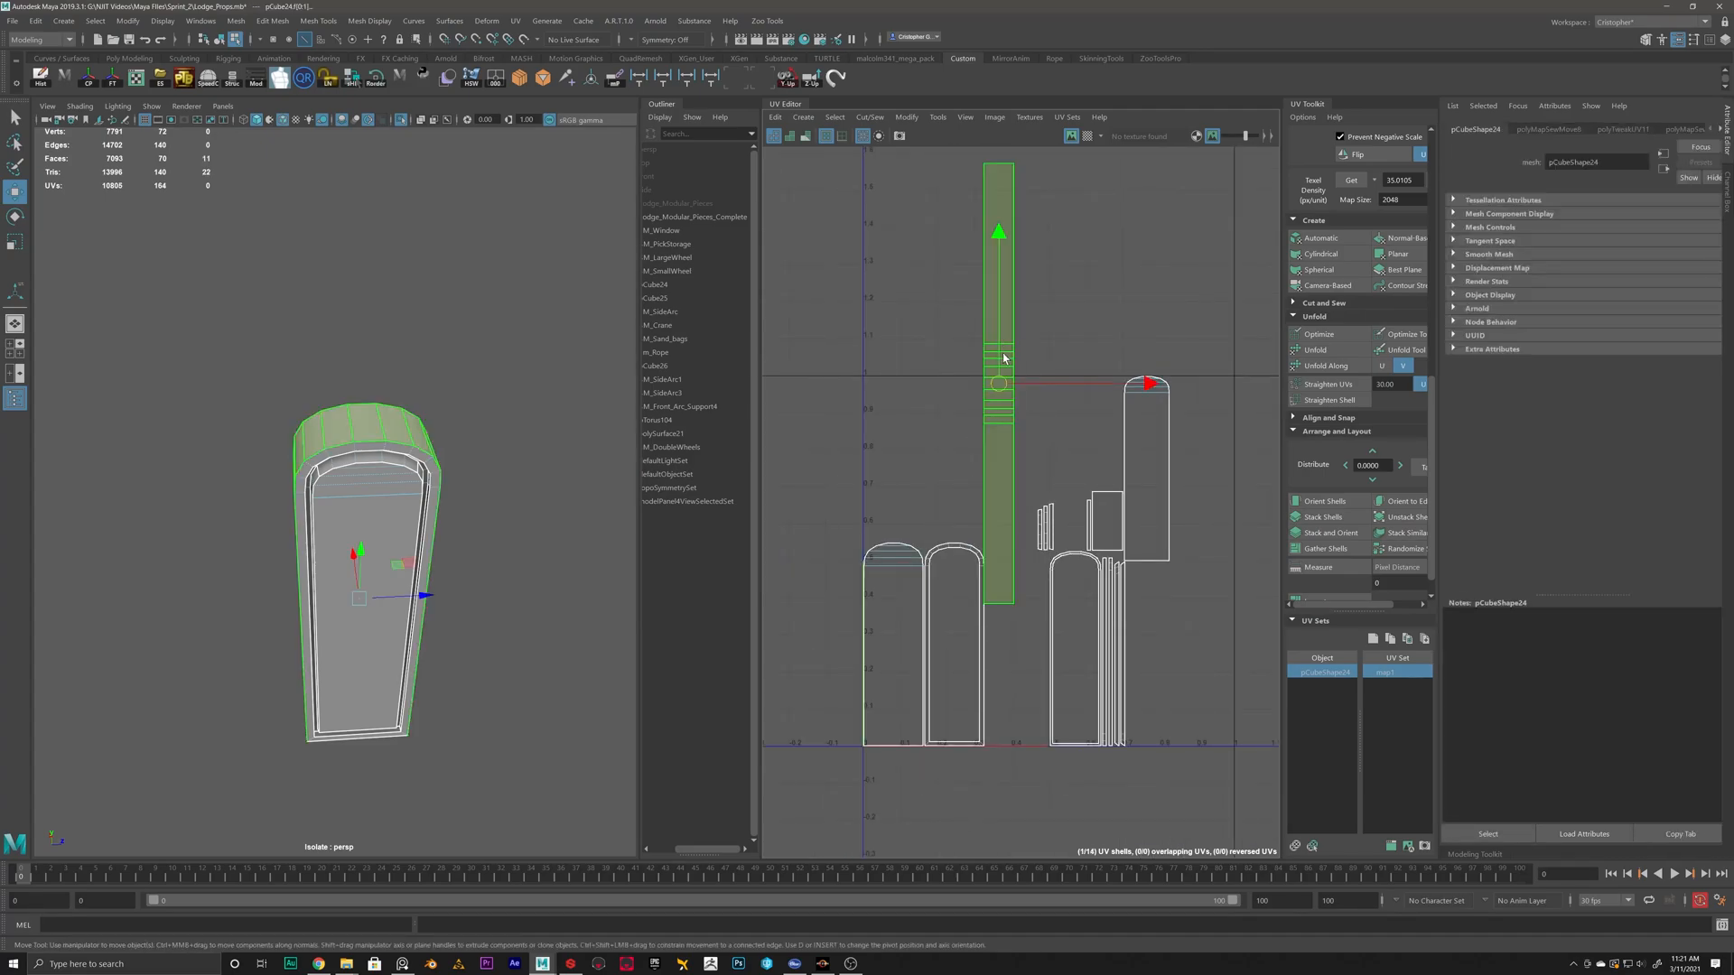
left_click_drag(1015, 387, 821, 562)
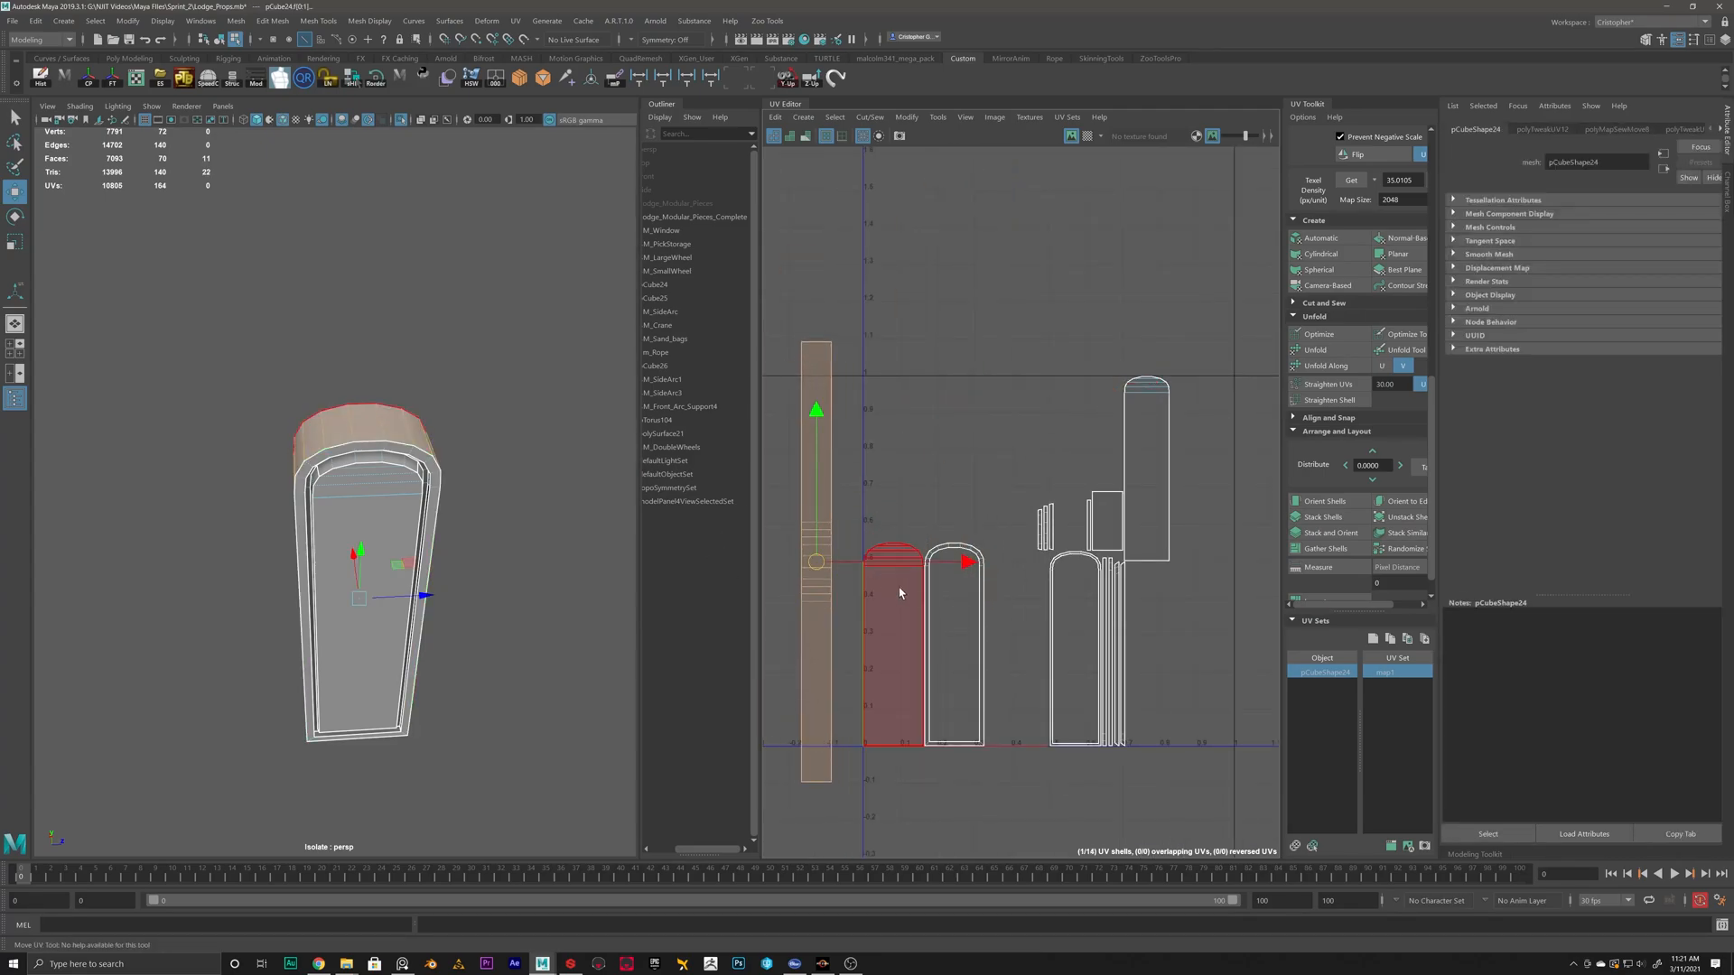
Spread out the housing's inner arched frame shell and its recessed panel shell in the UV layout.
left_click(887, 546)
left_click(967, 554)
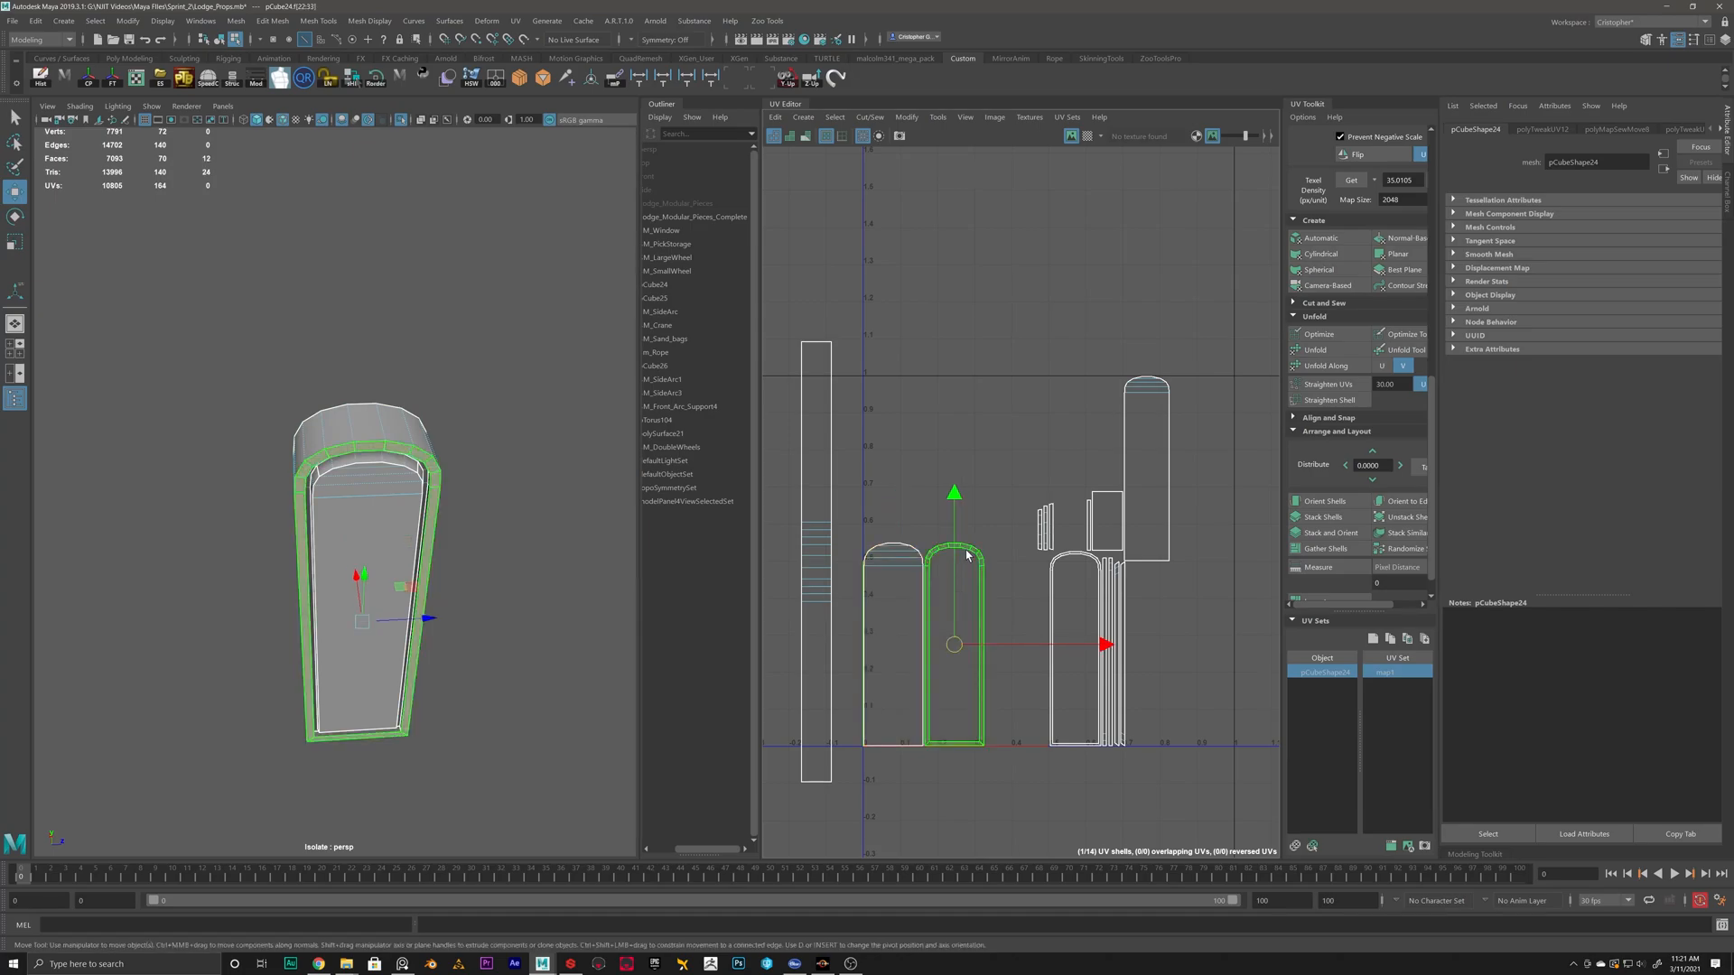
left_click(1077, 557)
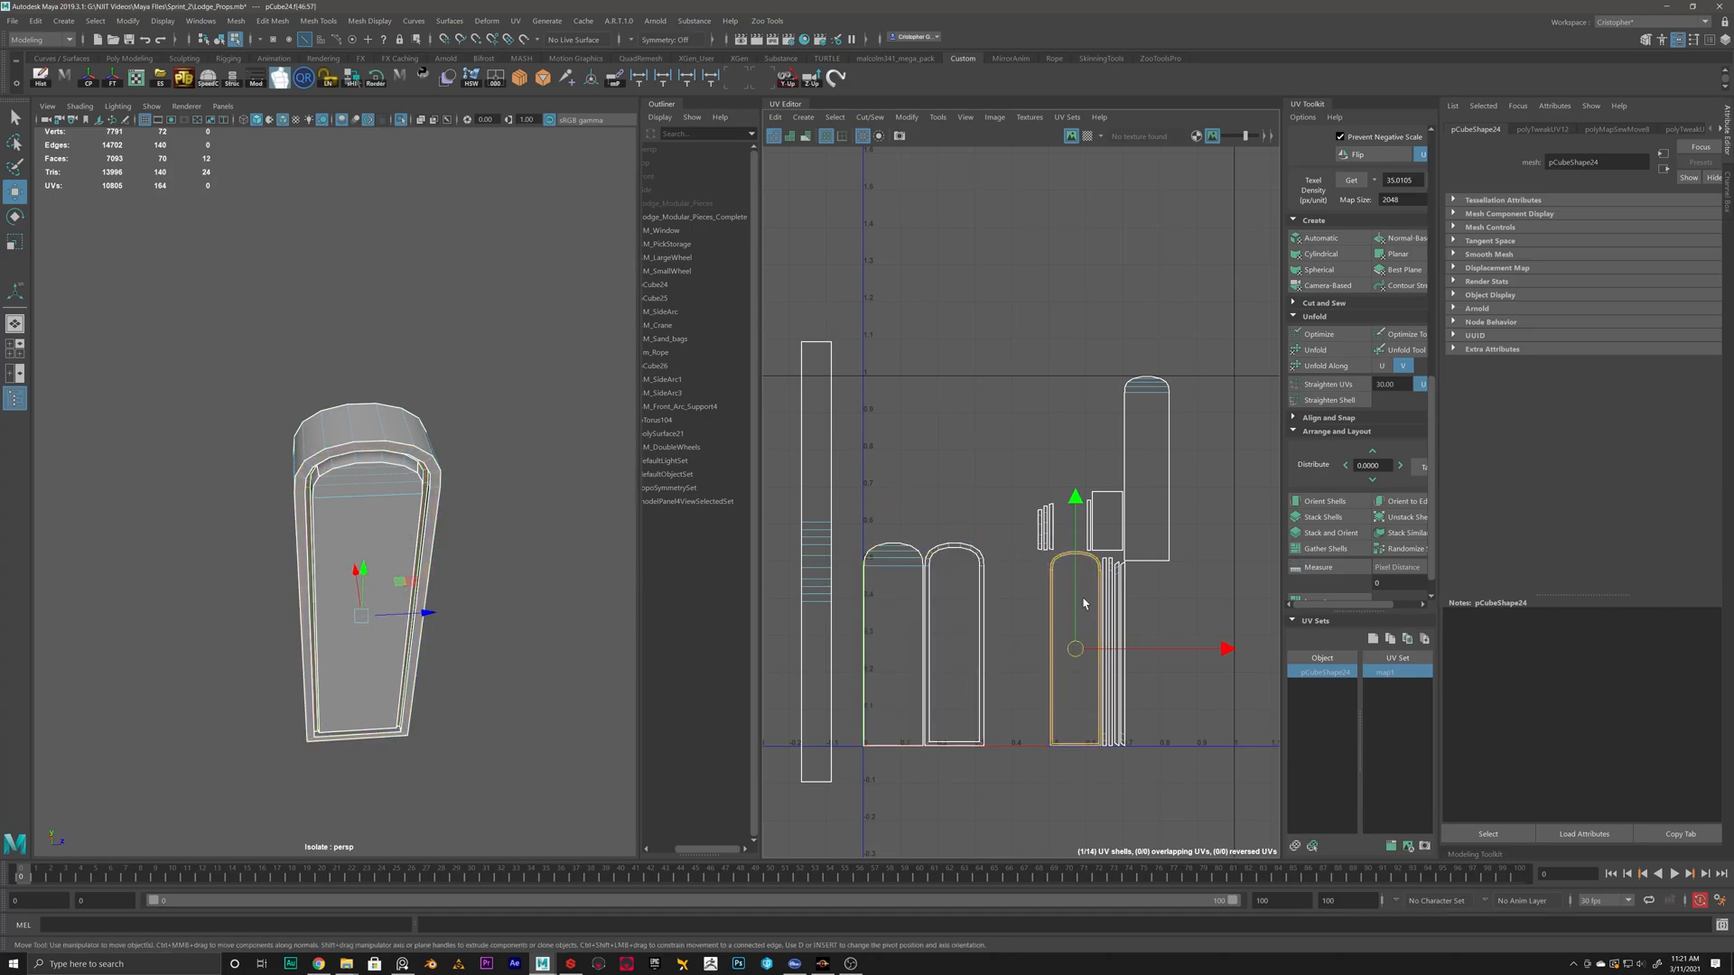
left_click_drag(1071, 648, 1017, 642)
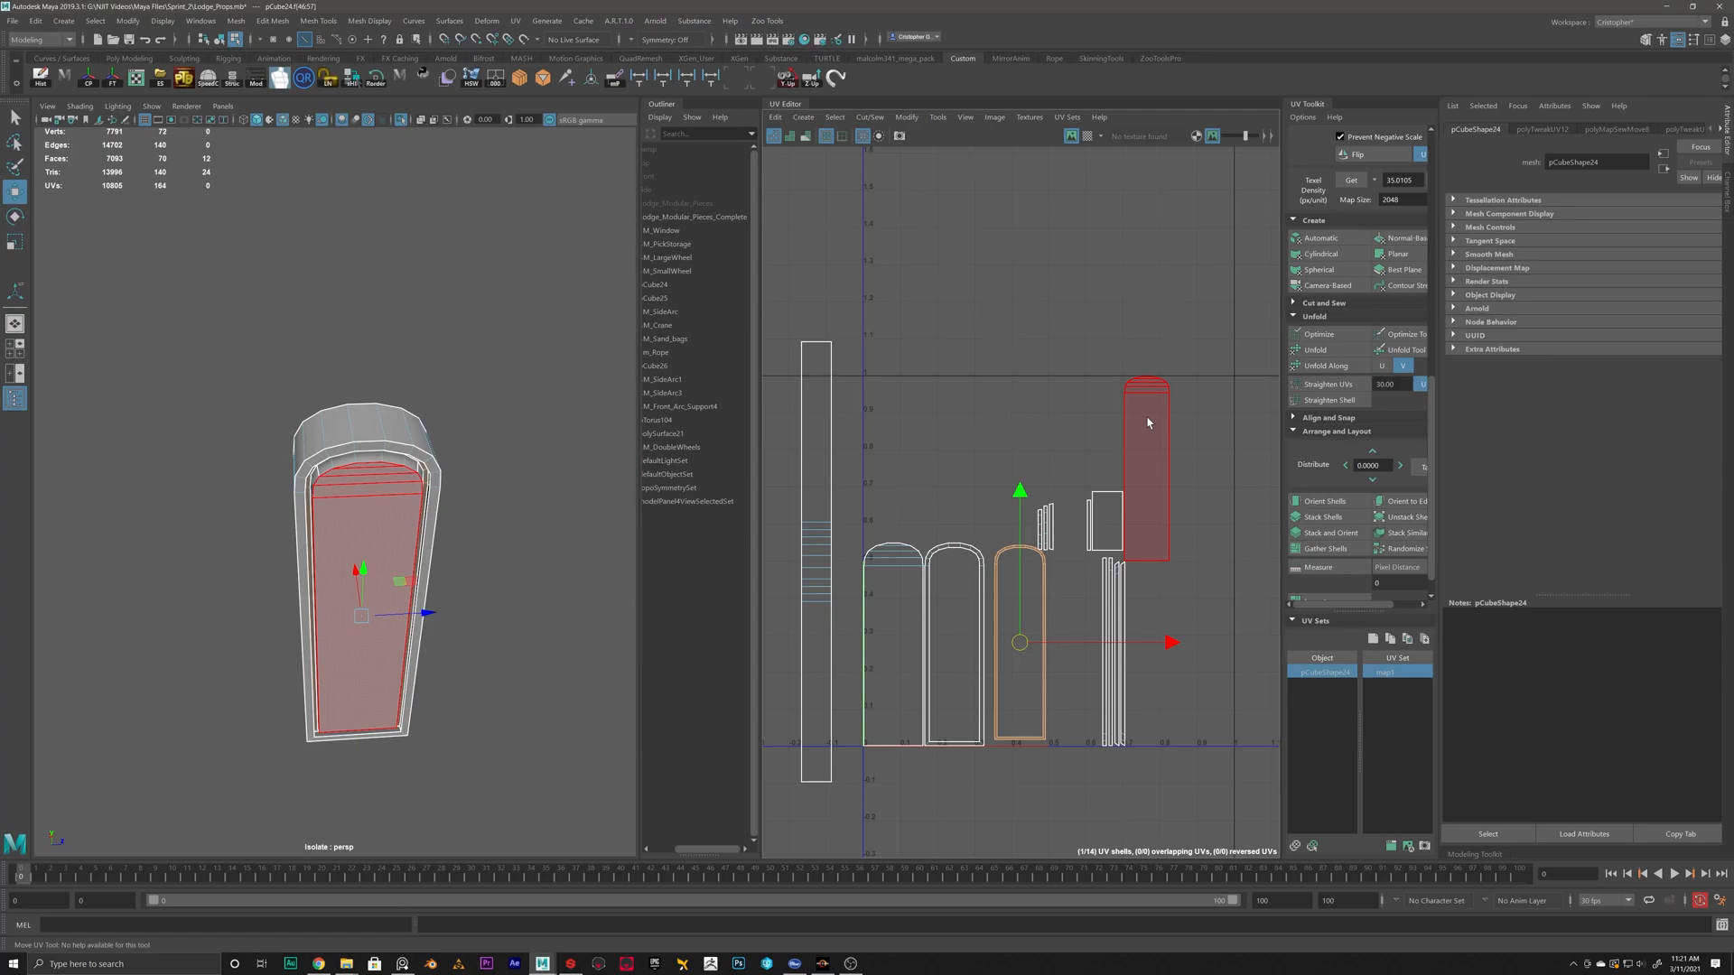
left_click(1155, 492)
left_click_drag(1157, 500, 1226, 586)
Sew the thin inner wall strips along the arched frame's edges and unfold the joined shell.
left_click(1124, 621)
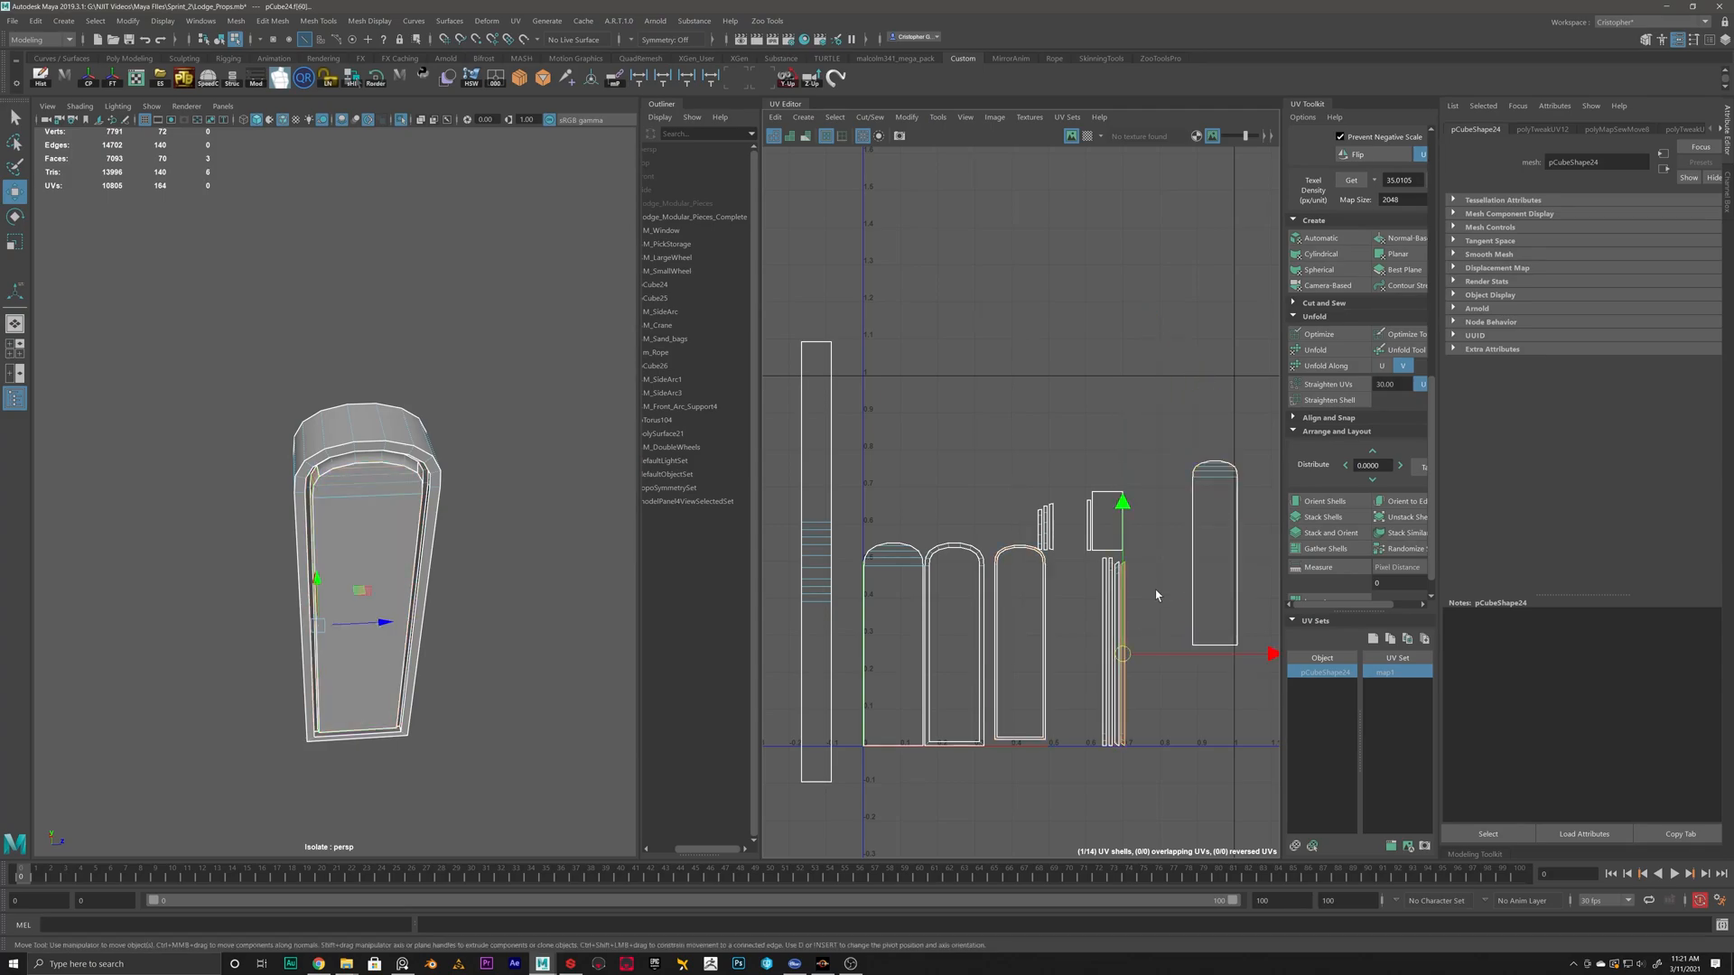
scroll(1129, 605, "up", 6)
left_click(969, 379)
double_click(969, 376)
right_click_drag(978, 307, 982, 276, "shift")
scroll(1033, 475, "down", 3)
right_click_drag(1012, 418, 979, 388)
left_click(1315, 352)
Sew the remaining loose inner edges onto the arched frame and select the resulting shell.
scroll(974, 403, "up", 5)
left_click(966, 438)
left_click(1238, 450)
right_click_drag(1238, 450, 1240, 417, "shift")
scroll(1210, 641, "down", 5)
scroll(1107, 762, "up", 3)
scroll(1107, 759, "down", 5)
right_click_drag(1050, 450, 1002, 428)
left_click(1000, 469)
Sew the surrounding trim onto the arched frame along its border edge loop and unfold the combined shell.
scroll(449, 713, "up", 5)
middle_click_drag(443, 686, 403, 452, "alt")
left_click_drag(403, 452, 397, 501, "alt")
scroll(943, 513, "down", 5)
scroll(1002, 520, "up", 6)
right_click_drag(1003, 514, 1081, 468)
double_click(997, 478)
right_click_drag(1043, 501, 1002, 483)
scroll(1000, 495, "up", 1)
left_click(1000, 498)
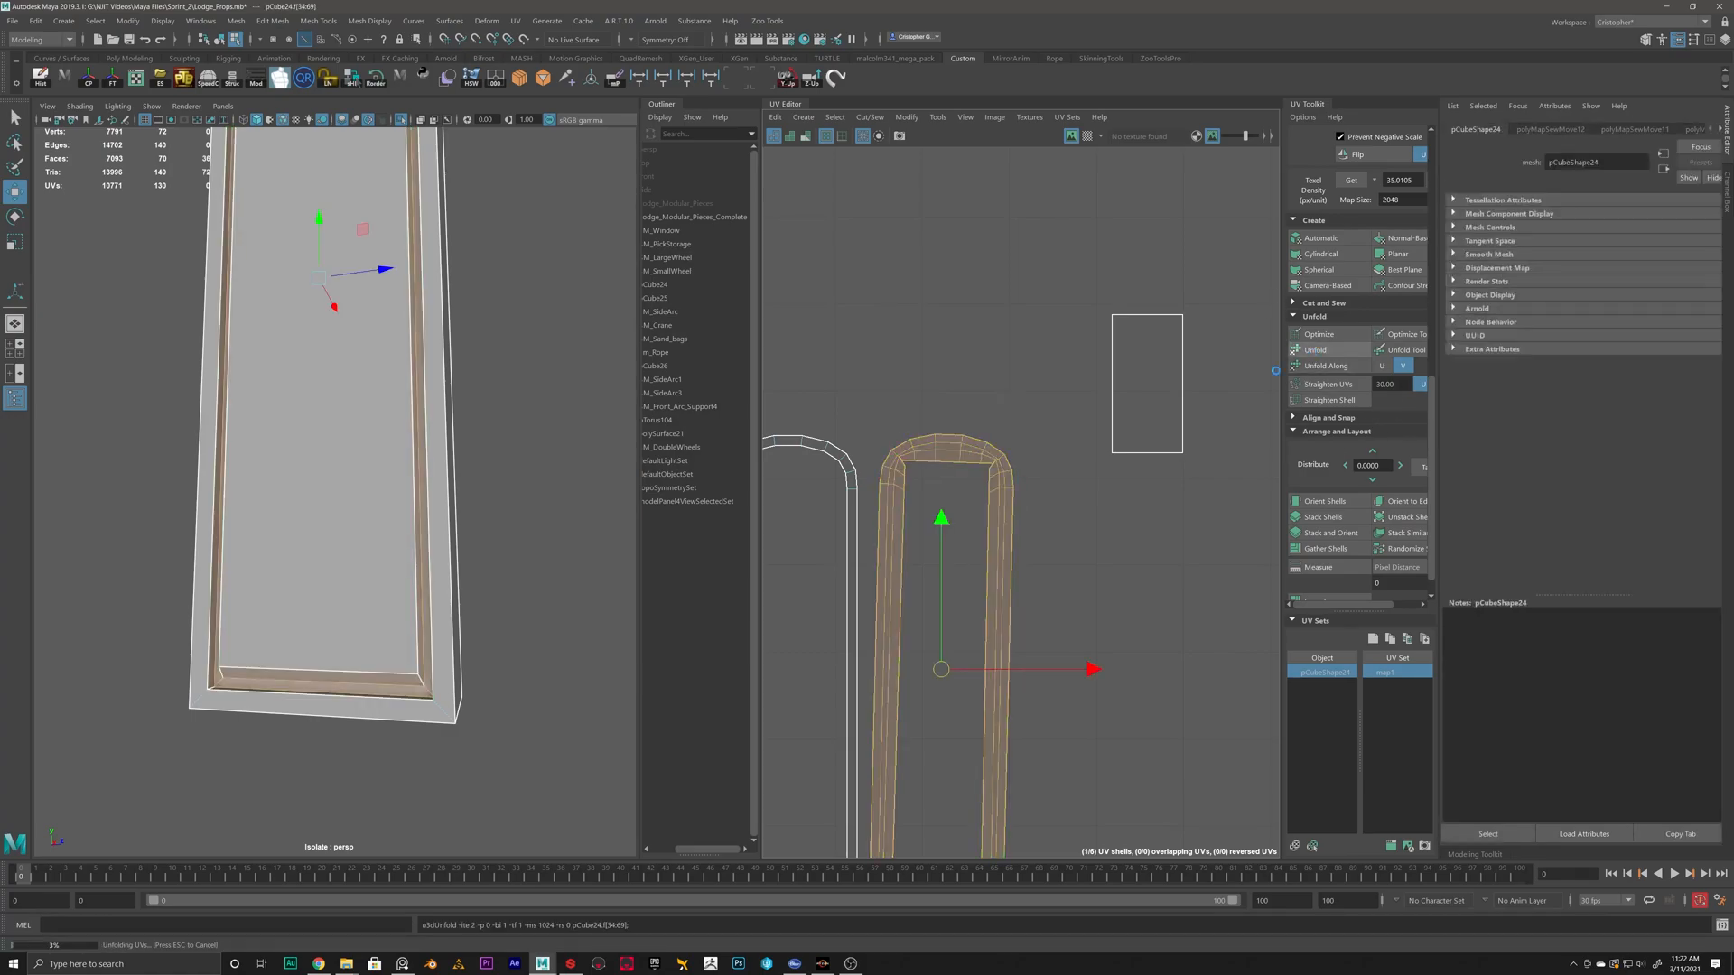
left_click(1316, 351)
Sew two more open edges on the arched frame shell and unfold the shell again.
scroll(1012, 487, "down", 2)
scroll(959, 475, "up", 6)
left_click_drag(432, 402, 455, 547, "alt")
middle_click_drag(455, 547, 452, 686, "alt")
right_click_drag(1023, 466, 1027, 426)
left_click(1041, 414)
key("g")
left_click(841, 396)
key("g")
right_click_drag(1033, 337, 1001, 314)
left_click(1008, 348)
left_click(1343, 350)
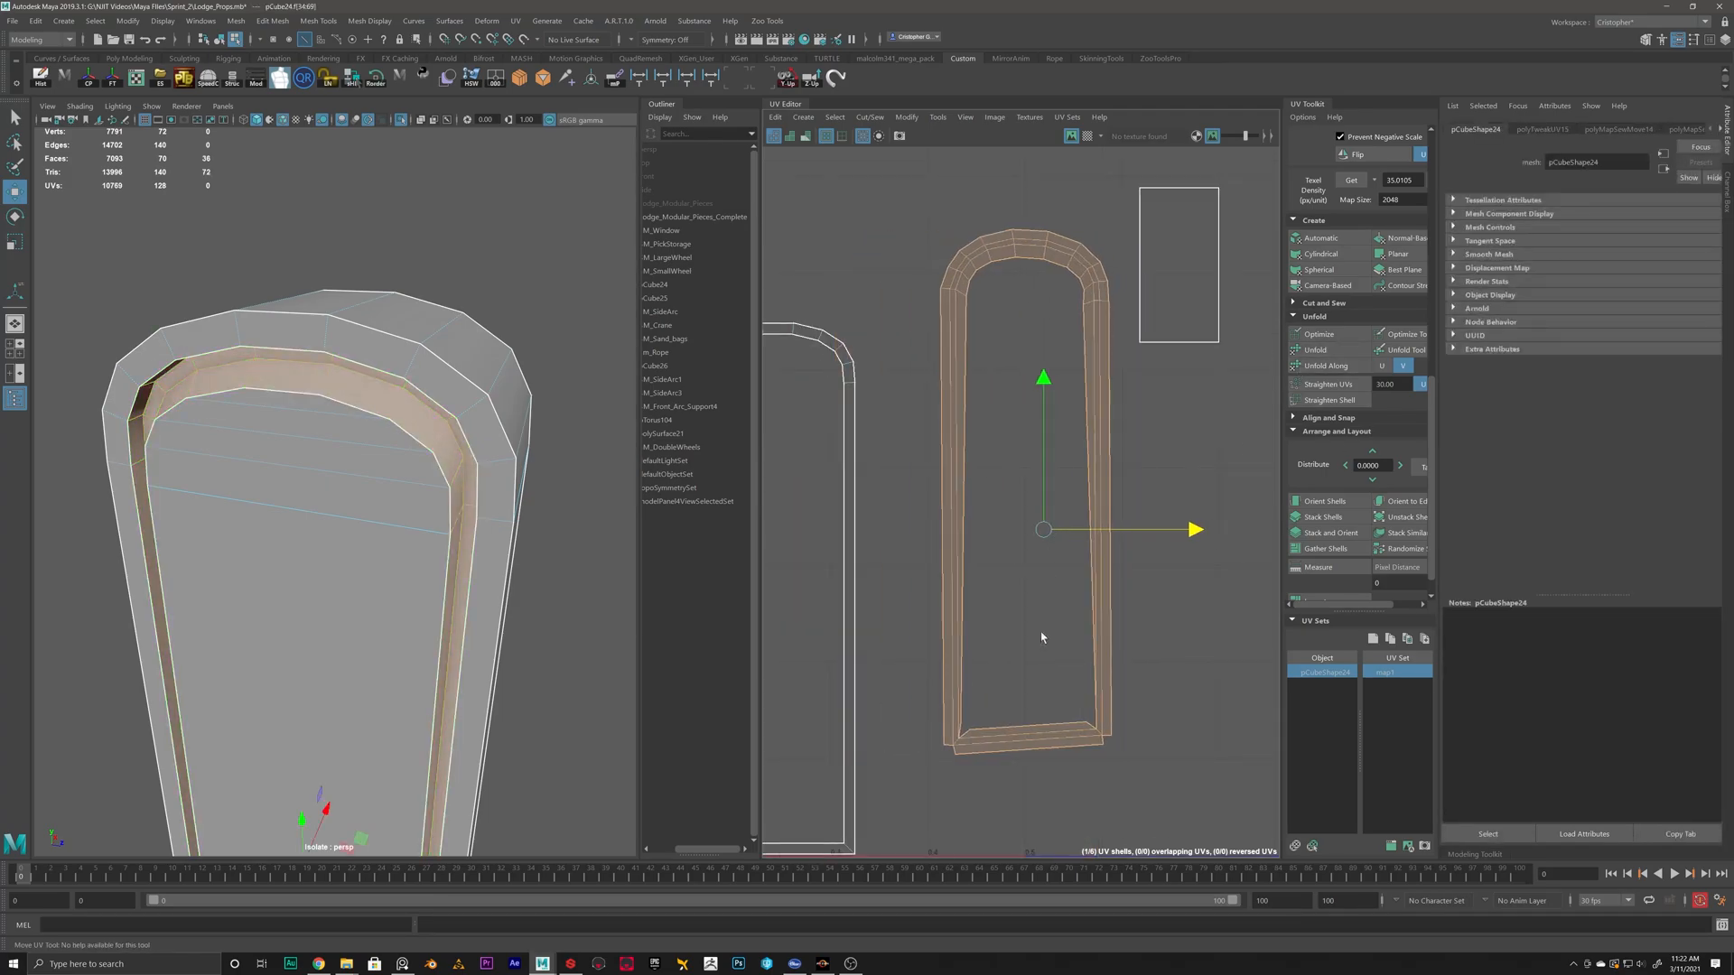
Try to sew the open bottom corner of the arched frame shell and unfold the shell.
scroll(967, 757, "up", 5)
right_click_drag(945, 652, 1026, 571)
left_click(944, 654)
middle_click_drag(1210, 623, 912, 646, "alt")
left_click(1071, 685)
right_click_drag(1022, 605, 1025, 570, "shift")
right_click_drag(1052, 559, 1022, 539)
left_click(1129, 511)
left_click(1327, 349)
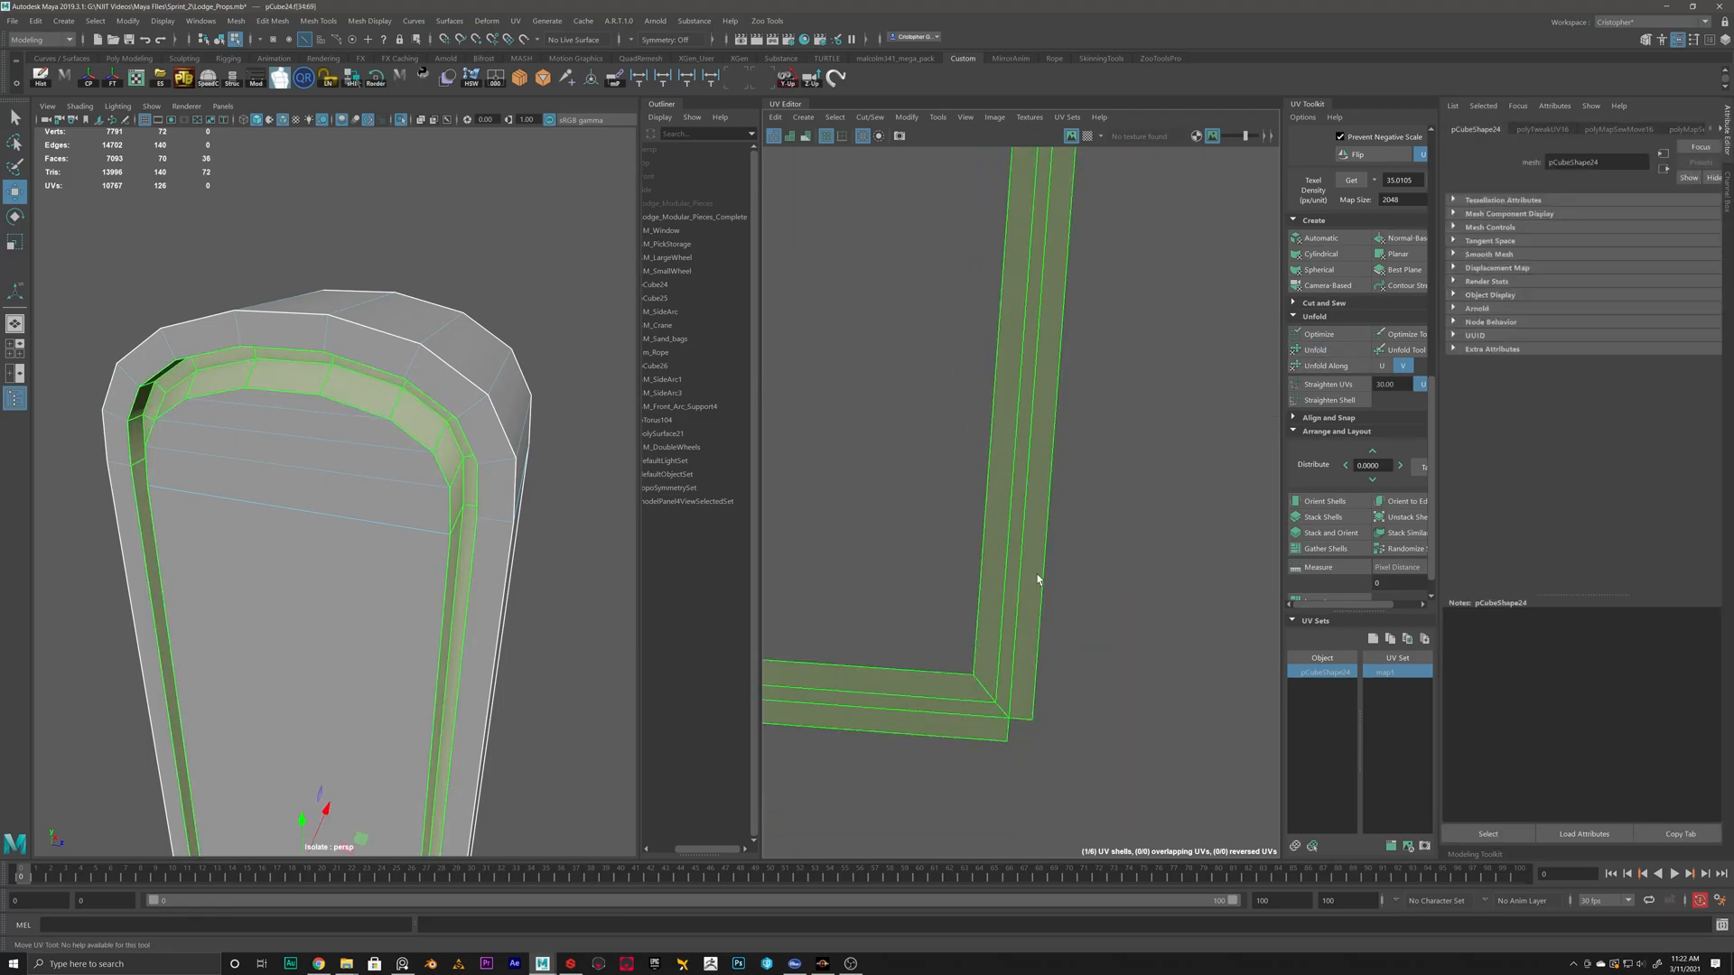
Try a slight rotation of the frame shell and undo it together with the bottom corner sewing and unfolding.
scroll(1037, 578, "down", 5)
middle_click_drag(1073, 323, 1094, 555, "alt")
key("e")
left_click_drag(1133, 505, 1124, 506)
key("ctrl+z")
key("ctrl+z")
key("ctrl+z")
scroll(1126, 513, "down", 3)
scroll(1115, 508, "up", 5)
key("ctrl+z")
key("ctrl+z")
key("ctrl+z")
key("ctrl+z")
middle_click_drag(950, 510, 1030, 531, "alt")
scroll(1030, 531, "down", 2)
scroll(1029, 544, "up", 2)
key("shift+z")
key("shift+z")
key("shift+z")
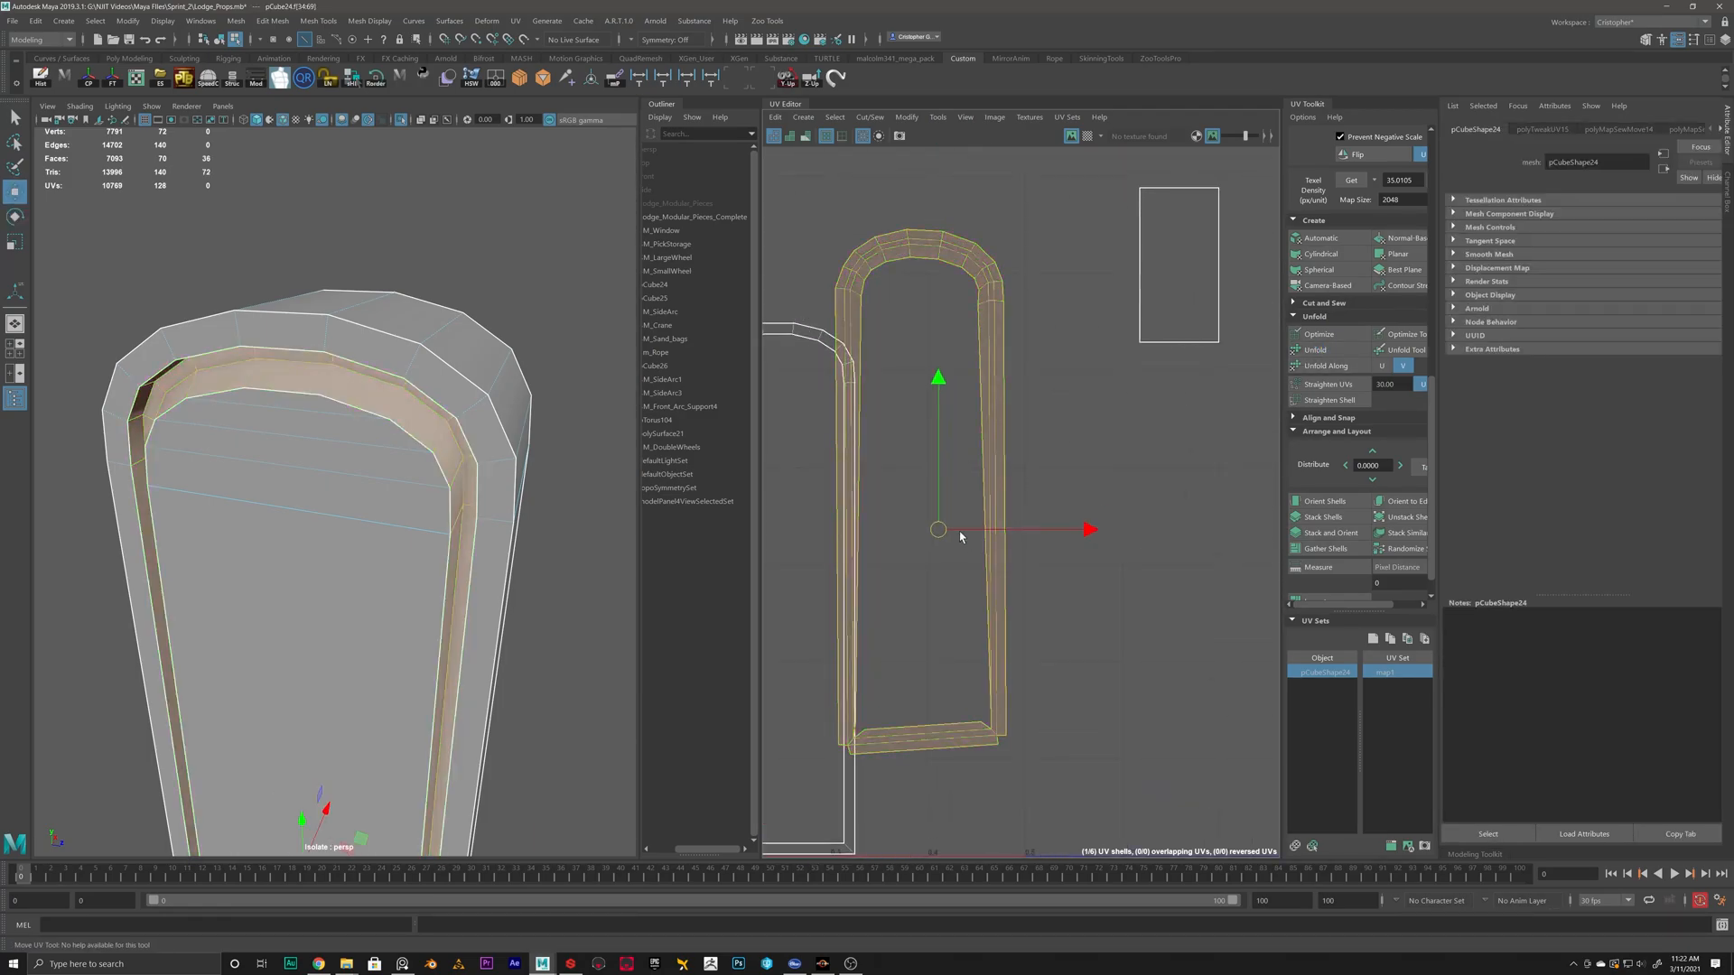
Sew the recessed panel into the arched frame along their shared edge loop and unfold the joined shell.
key("e")
double_click(1050, 449)
right_click_drag(1064, 300, 1064, 267, "shift")
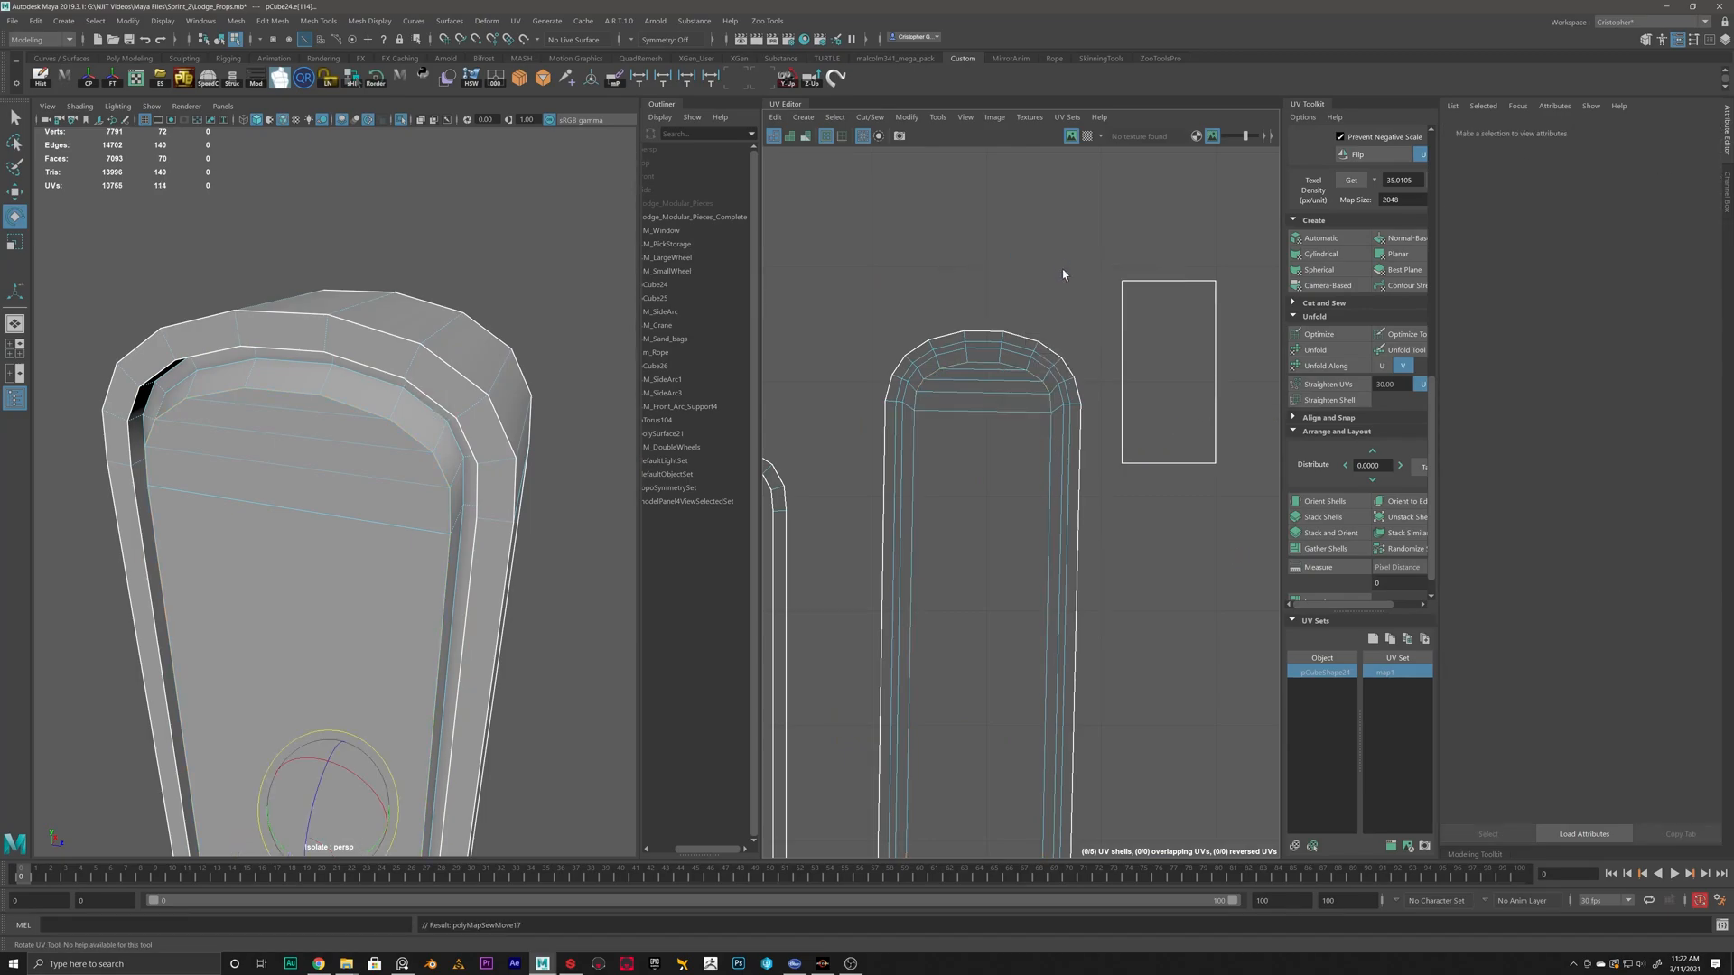
right_click_drag(1046, 411, 1047, 413)
left_click(984, 388)
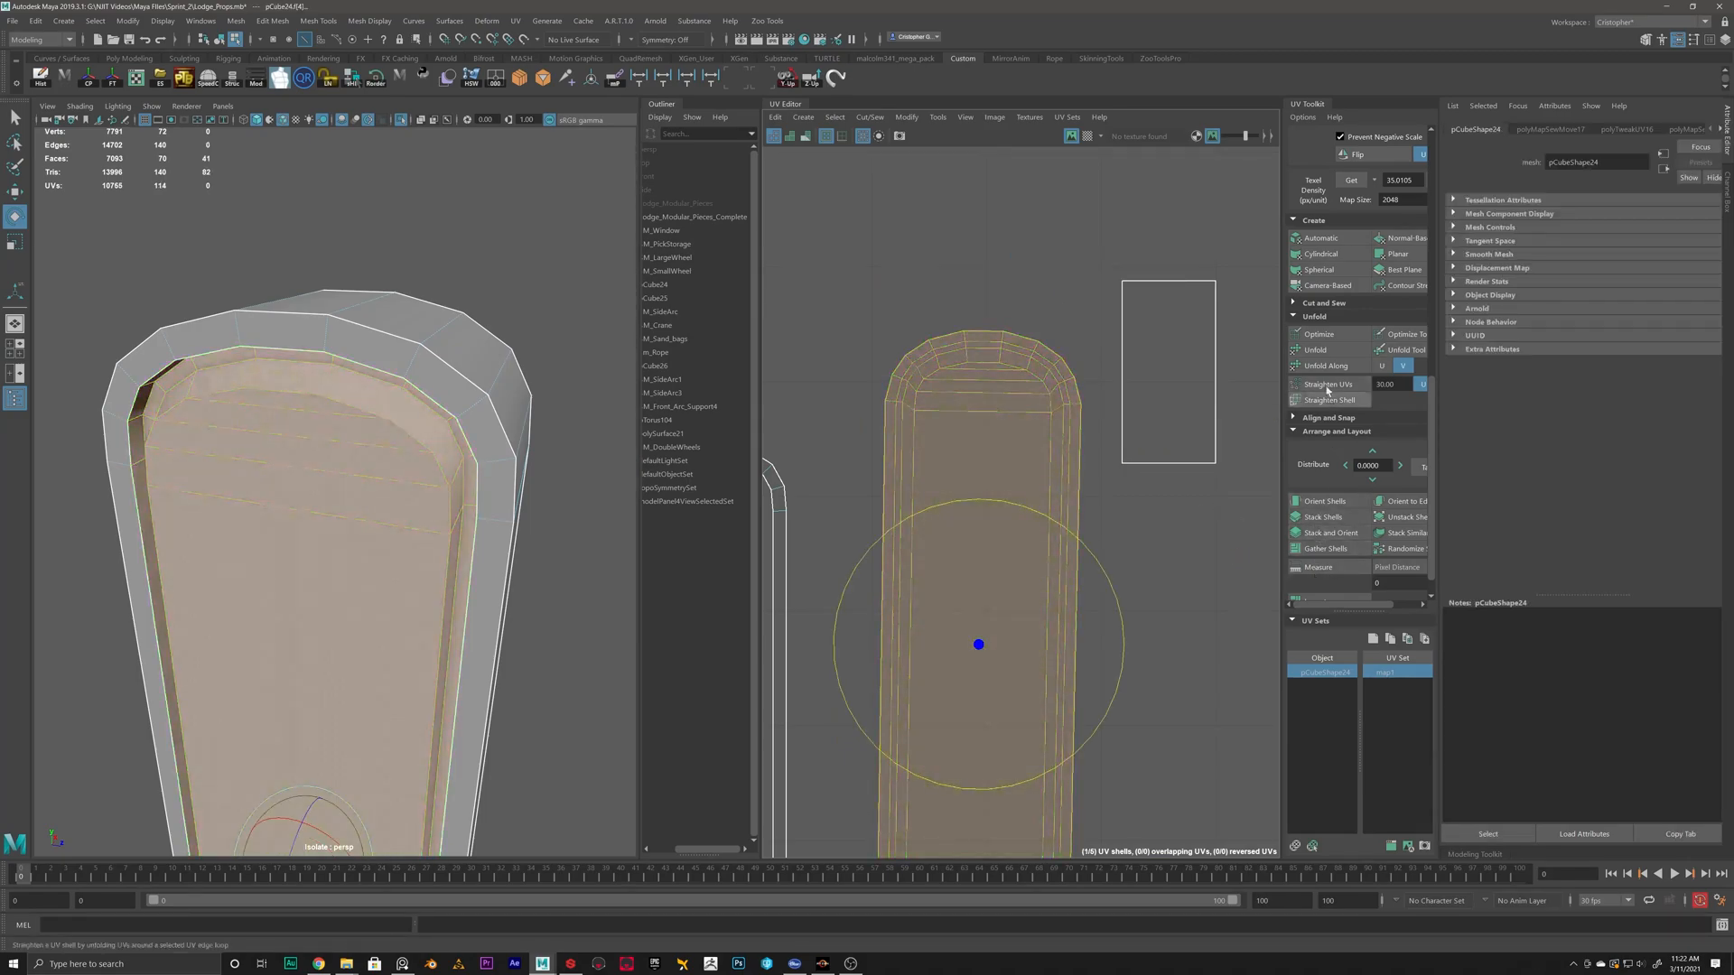
left_click(1328, 353)
scroll(1048, 503, "down", 5)
Move the joined frame and panel shell beside the other arched shells and rotate it upright.
key("w")
mouse_move(1025, 557)
left_mouse_down()
mouse_move(992, 608)
mouse_move(1009, 585)
left_mouse_up()
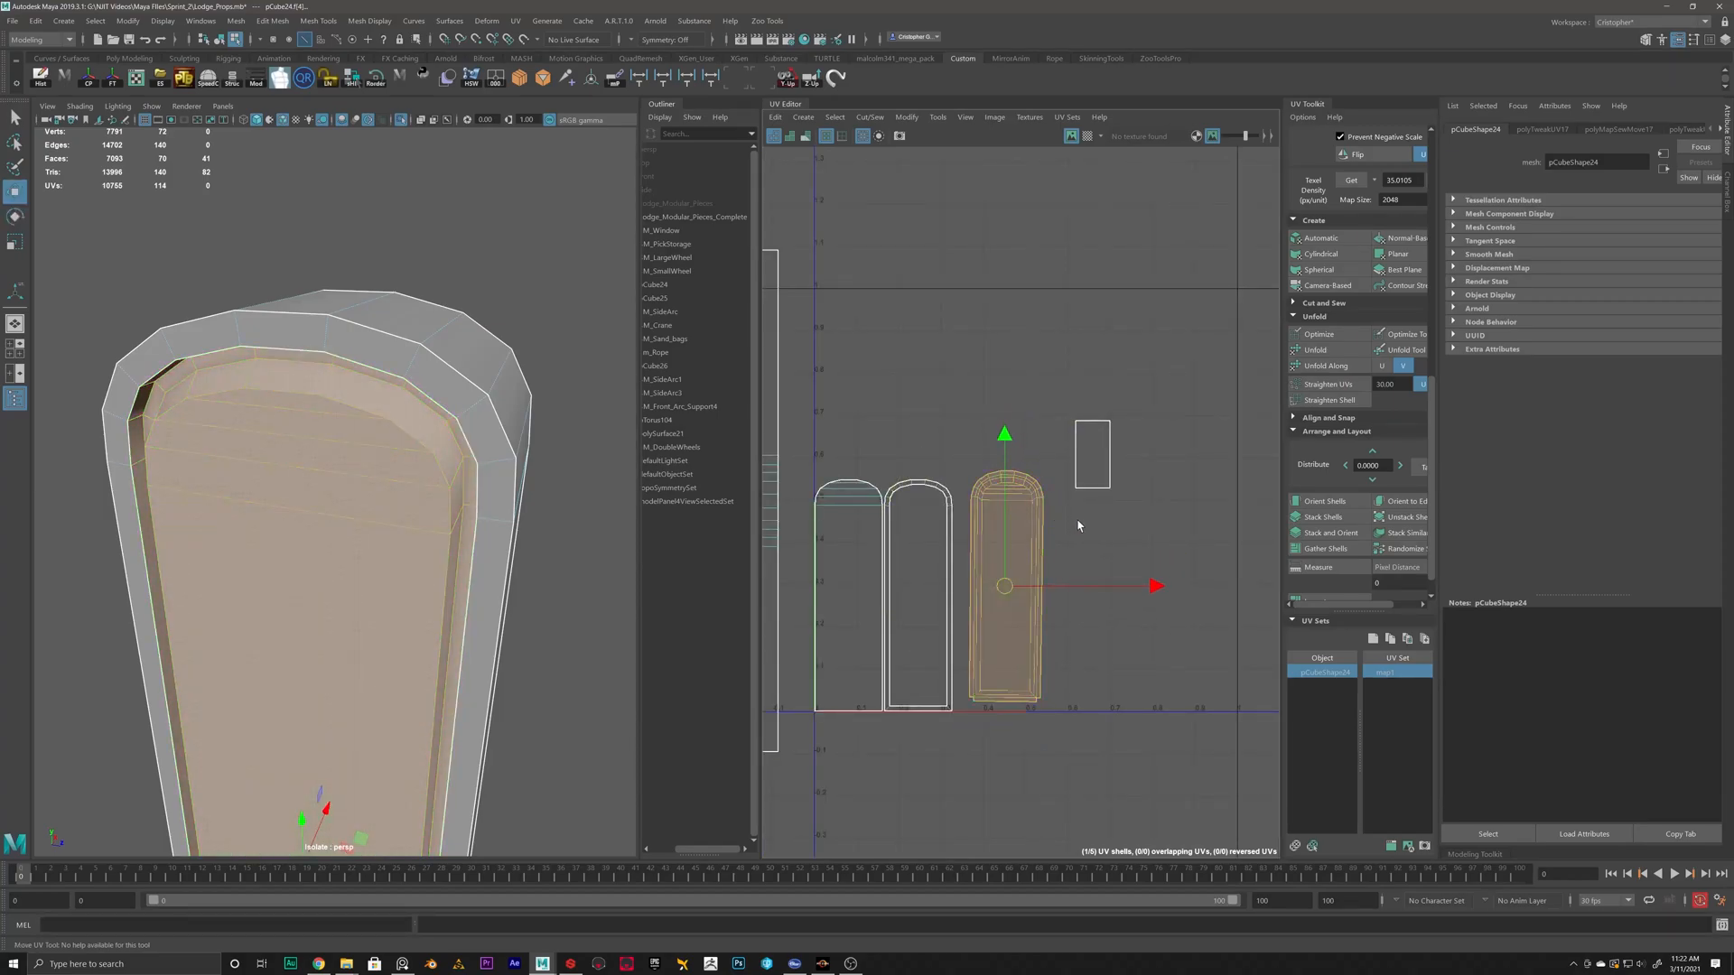
key("e")
left_click_drag(1118, 502, 1114, 495)
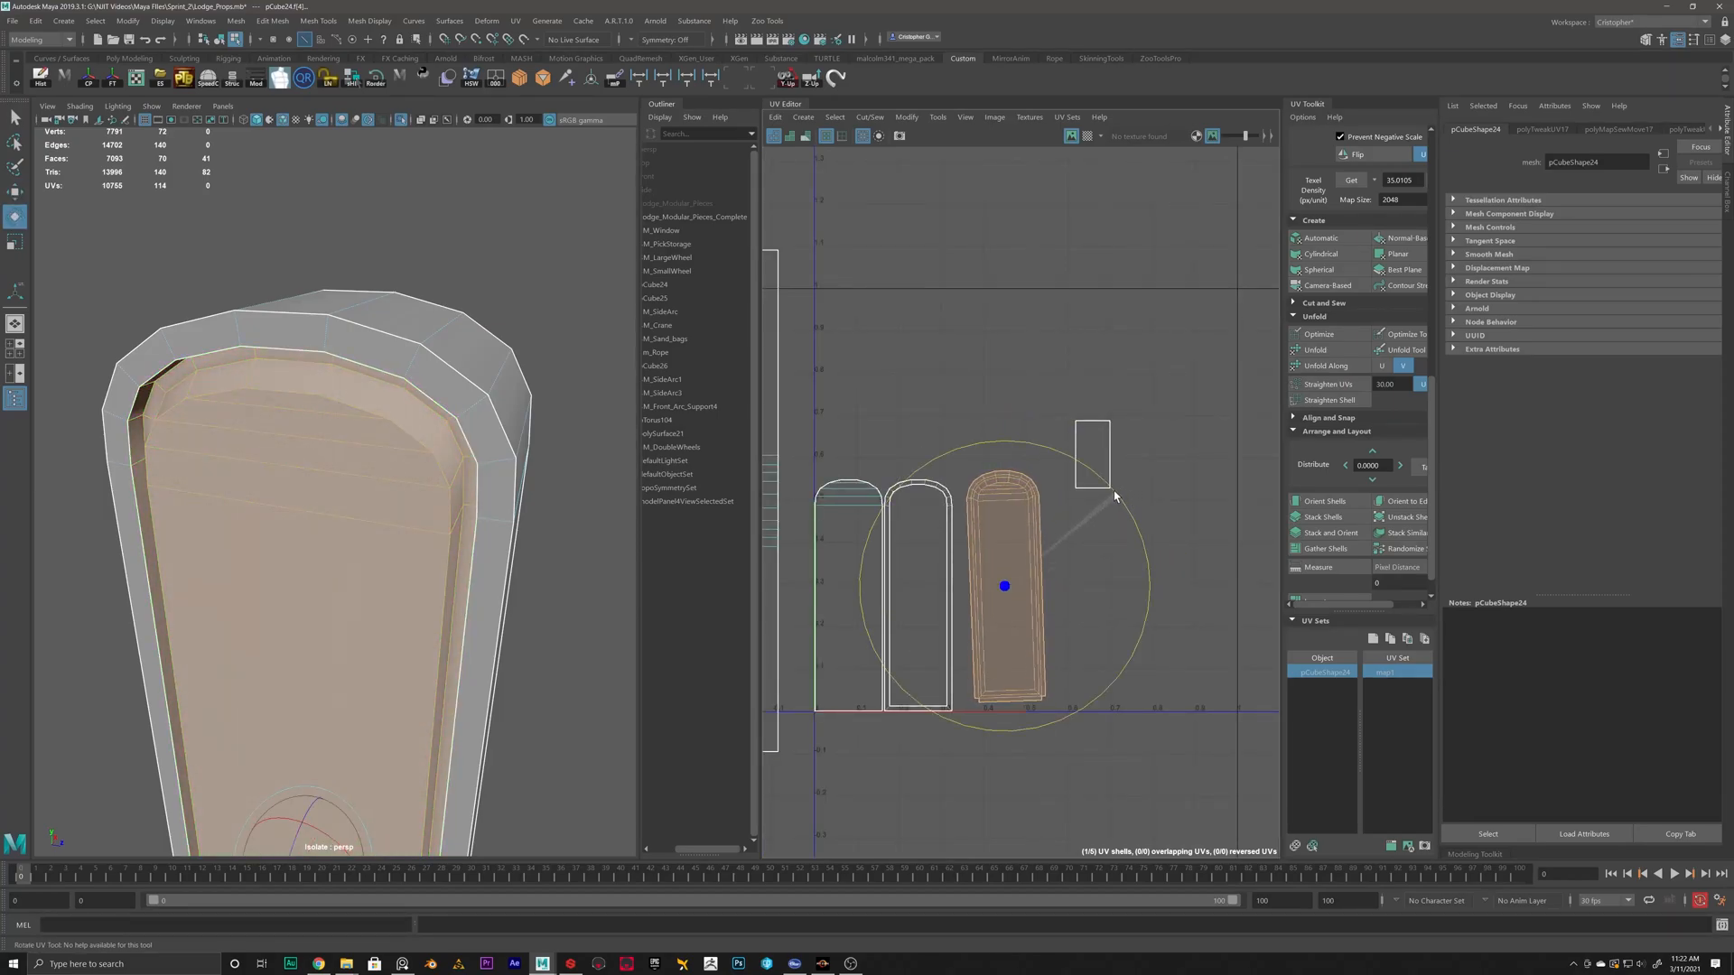
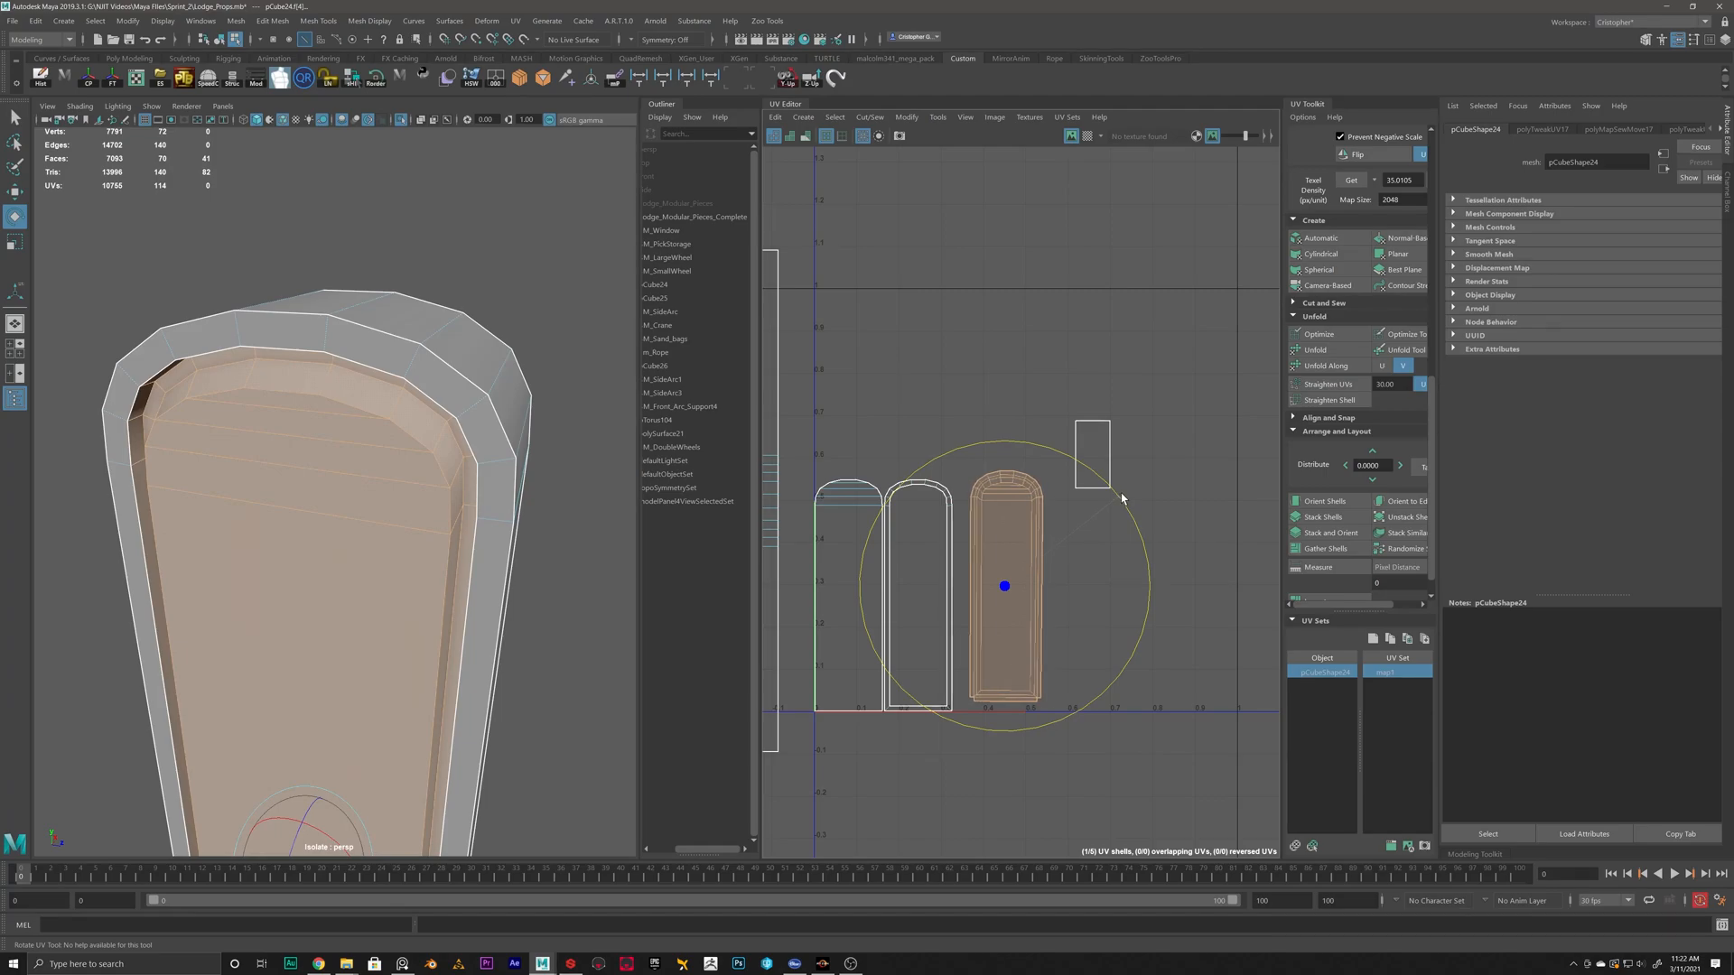
left_click(1081, 498)
Sew the housing's outer front rim onto the panel shell's outer edge loop and unfold the result.
scroll(1040, 491, "up", 6)
right_click_drag(1025, 475, 1107, 430)
double_click(1038, 457)
scroll(1100, 507, "down", 5)
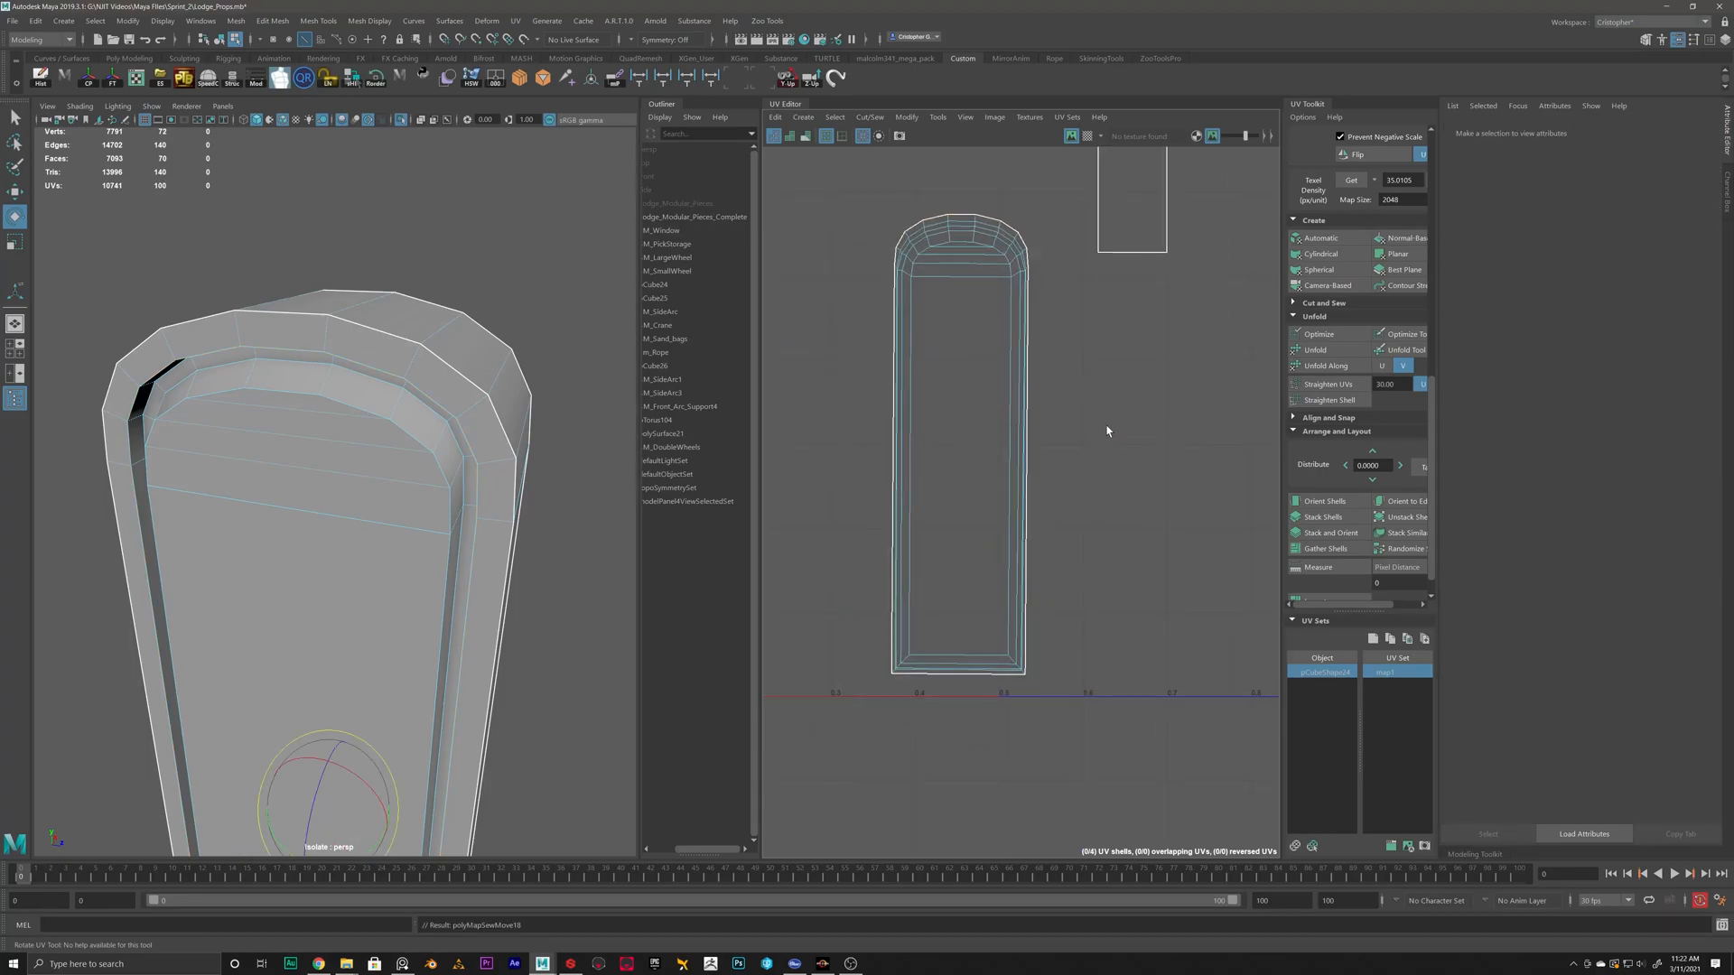
right_click_drag(973, 414, 928, 336)
left_click(928, 336)
left_click(1315, 349)
left_click(1164, 379)
Move the completed front shell close to the housing's plain back shell in the UV layout.
middle_click_drag(1014, 490, 1116, 521, "alt")
scroll(1116, 521, "down", 6)
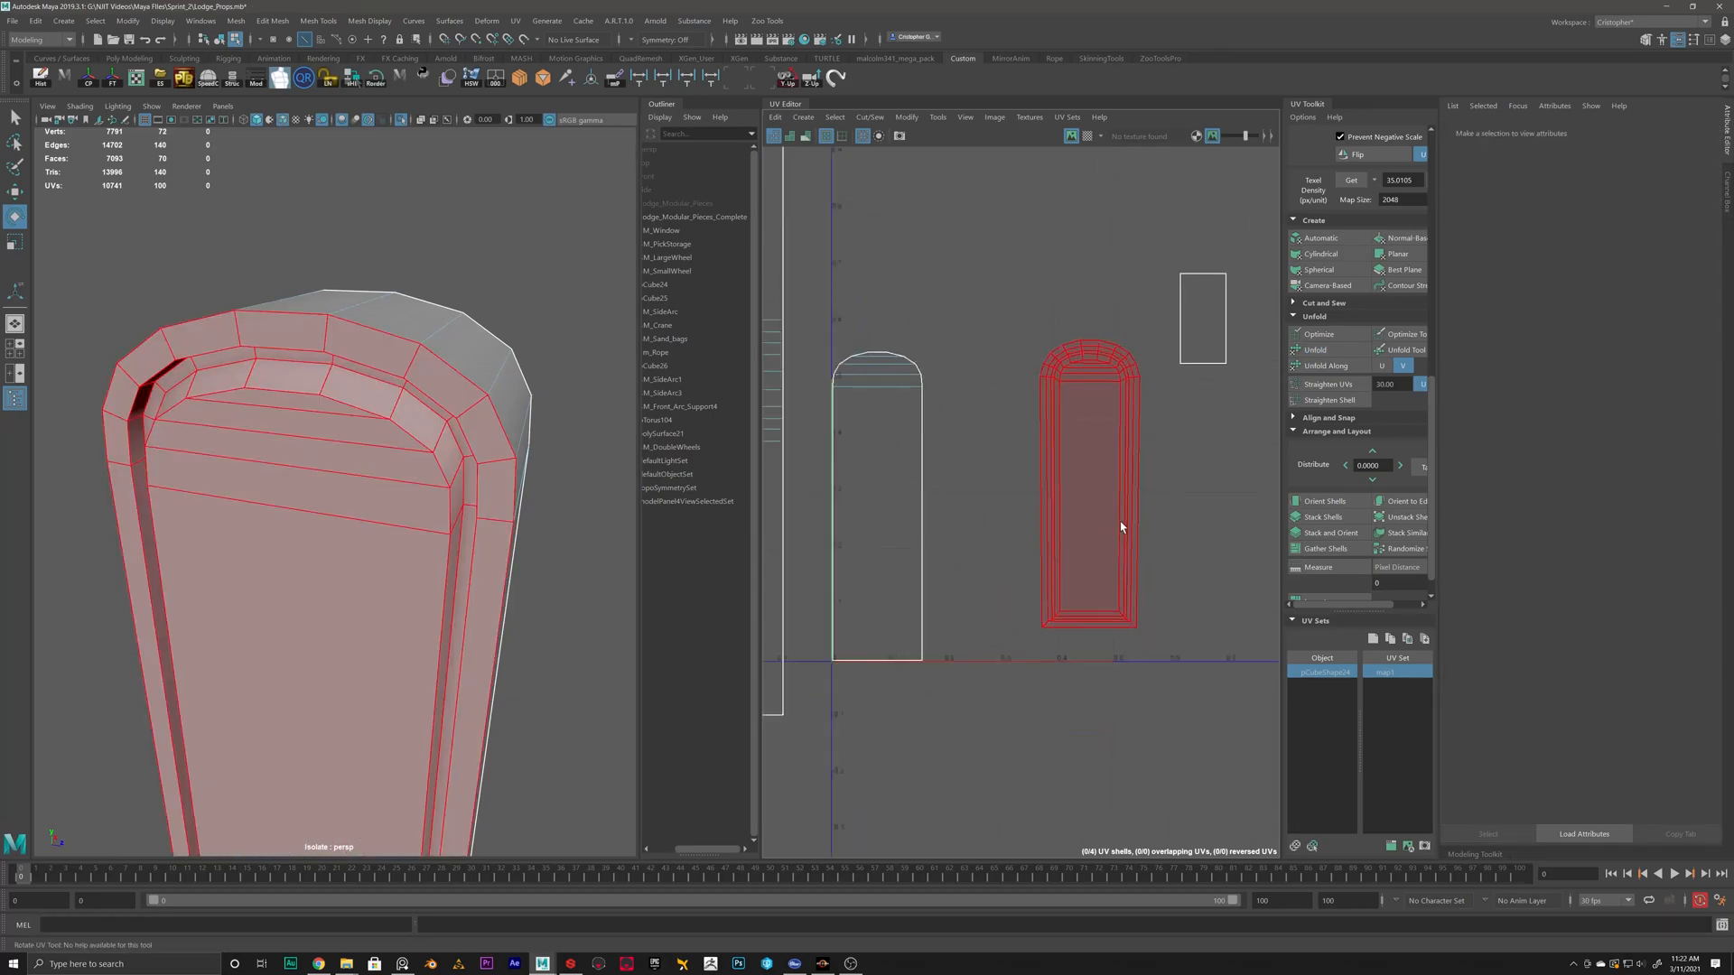
left_click(1092, 495)
key("w")
left_click_drag(1095, 495, 1037, 505)
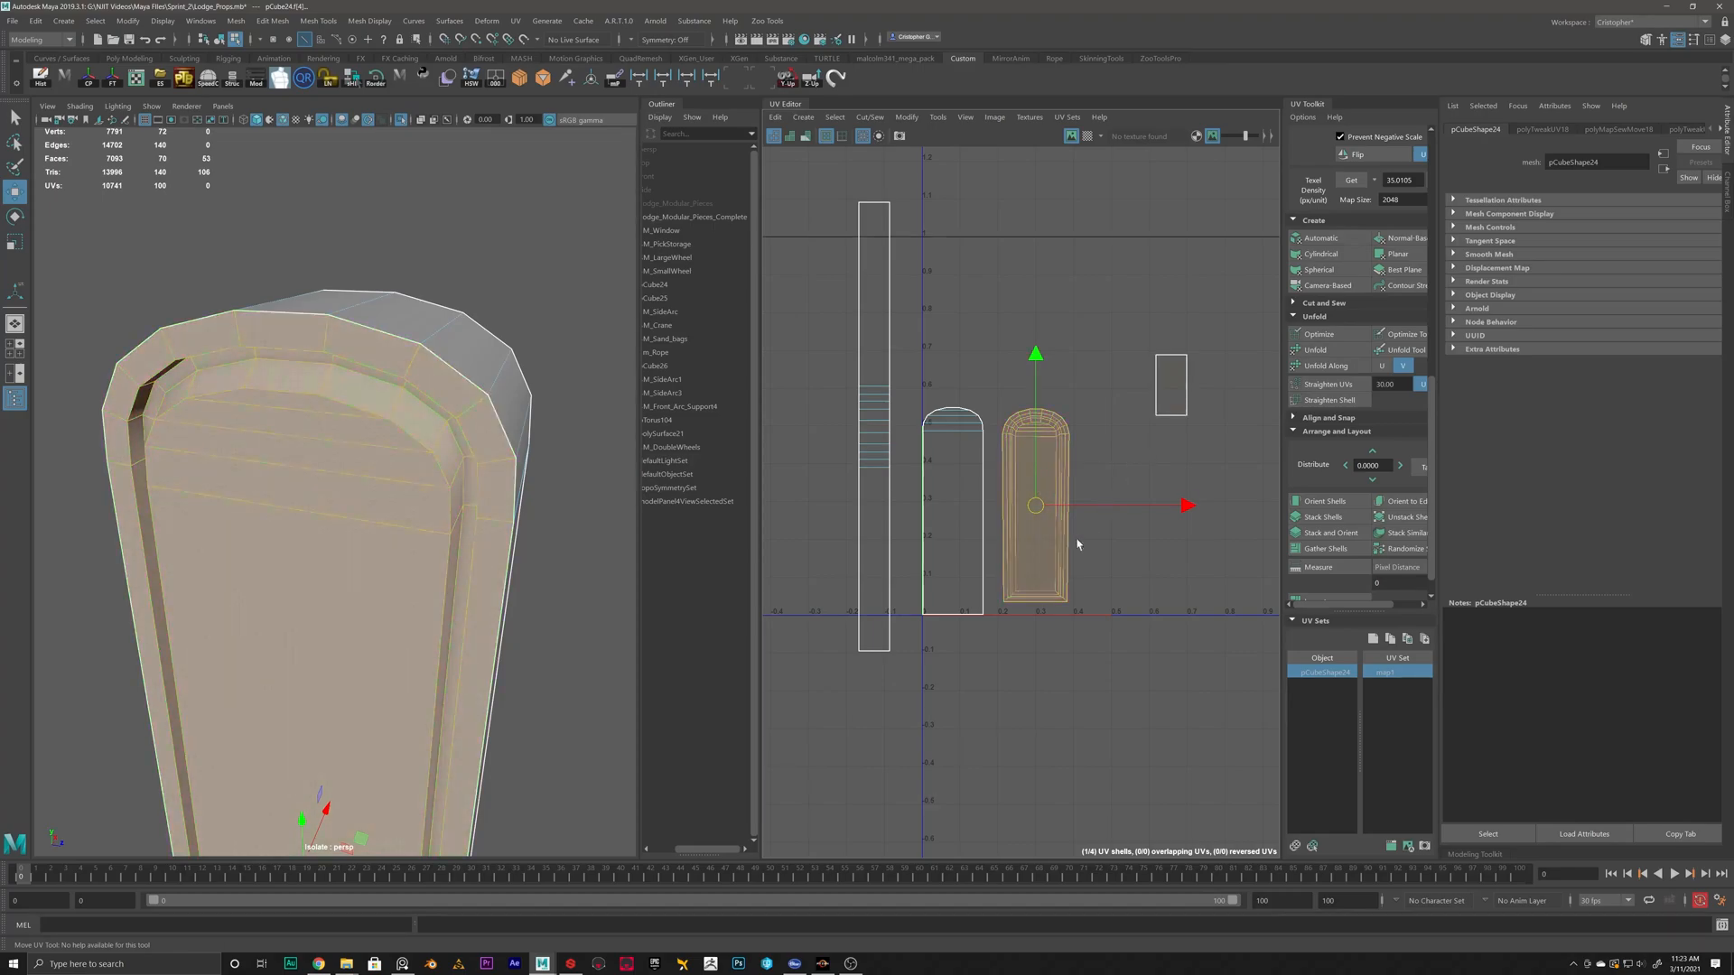
Sew the housing's bottom face onto the lower edge of the front shell.
scroll(1066, 505, "up", 2)
left_click_drag(430, 658, 424, 722, "alt")
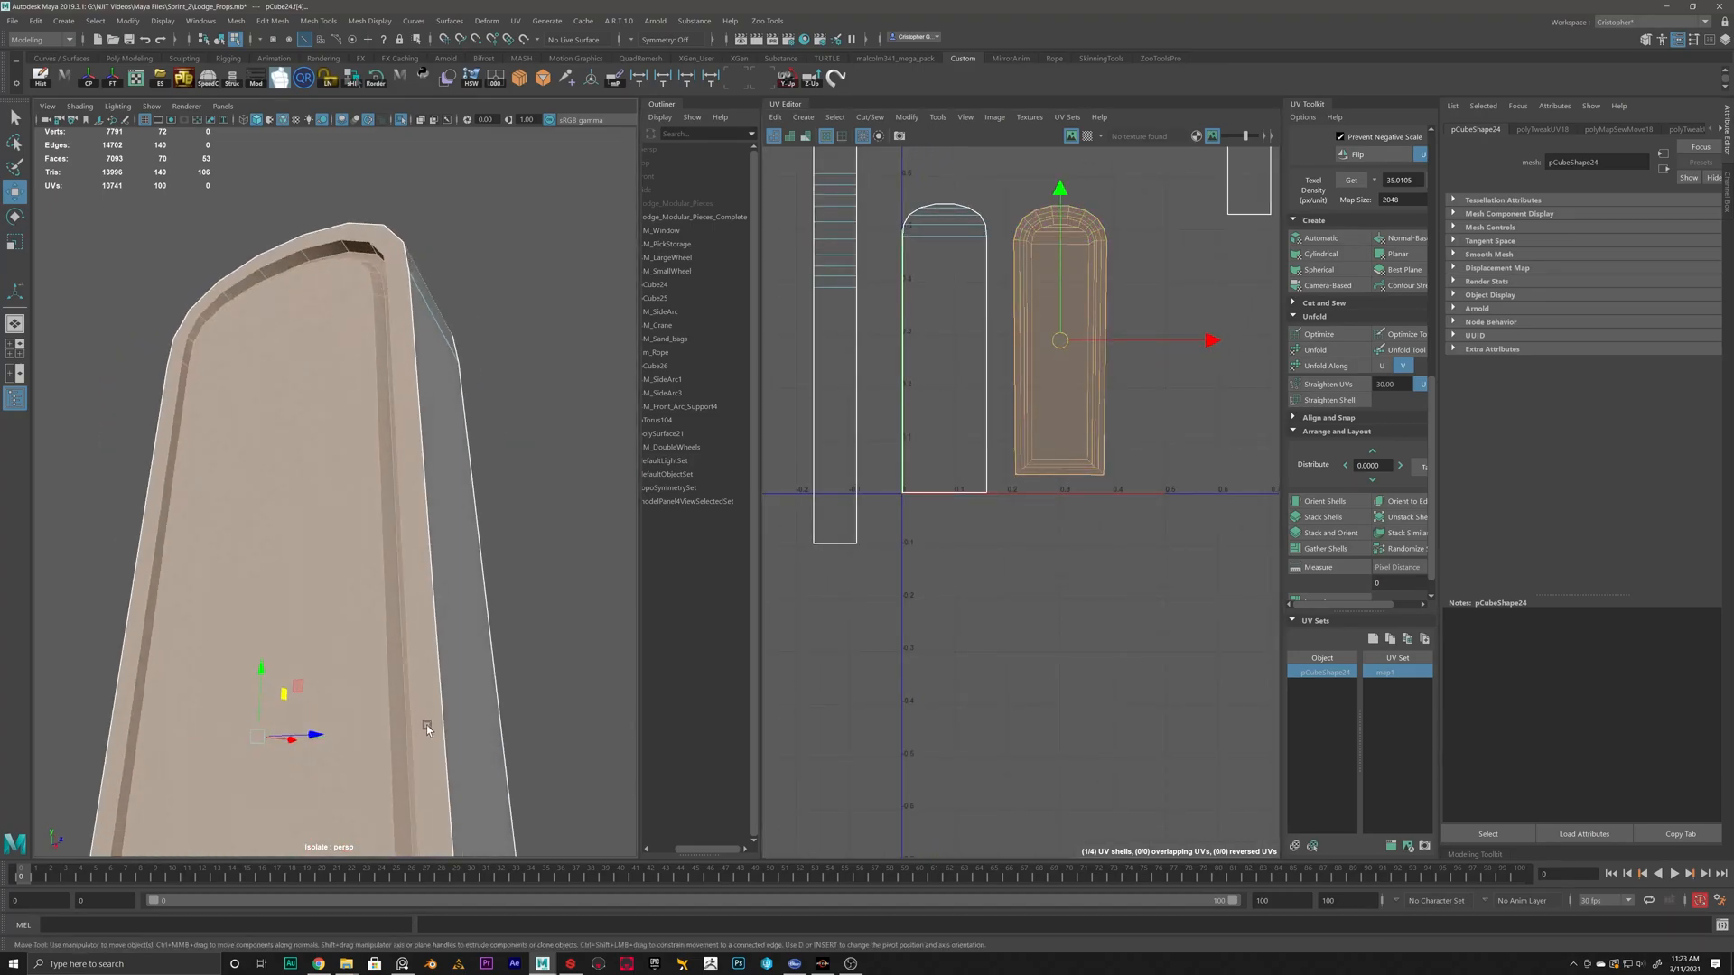
middle_click_drag(424, 722, 476, 364, "alt")
scroll(470, 434, "down", 4)
right_click_drag(1026, 427, 1048, 464)
left_click(1058, 478)
right_click_drag(1203, 437, 1011, 239, "shift")
left_click(1027, 246)
scroll(1097, 438, "up", 3)
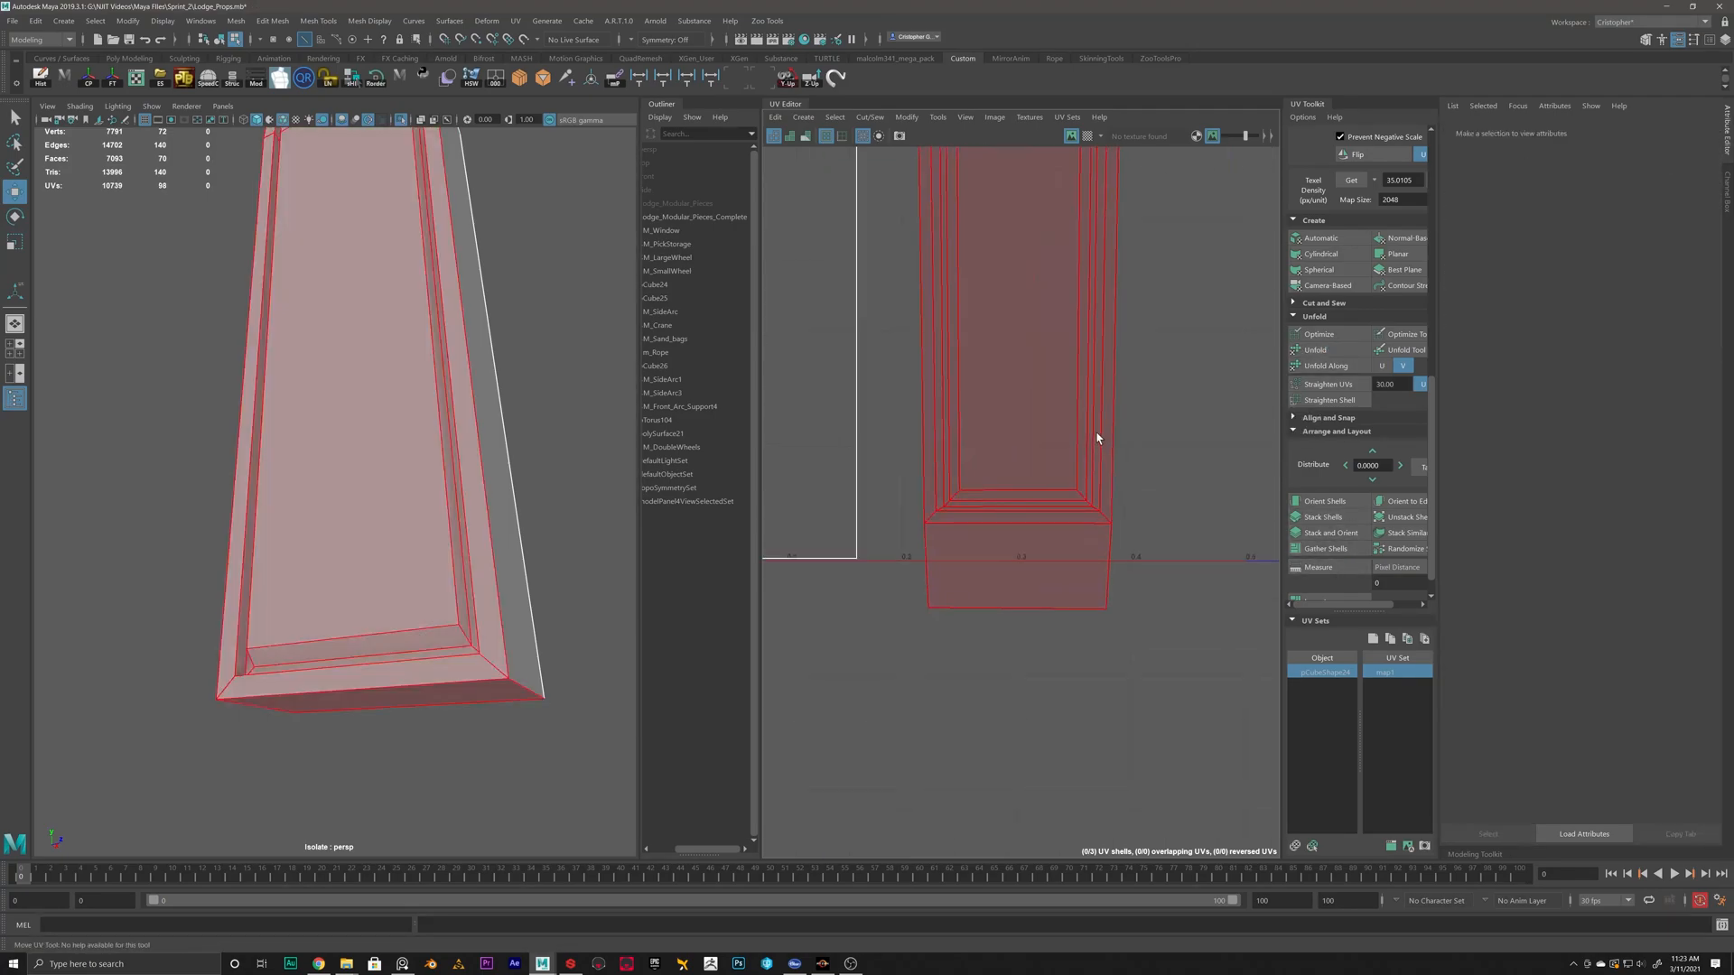
Unfold the plain arched back shell and the front shell with its attached bottom face.
middle_click_drag(1091, 293, 1100, 570, "alt")
scroll(1107, 475, "down", 3)
middle_click_drag(1107, 475, 1144, 508, "alt")
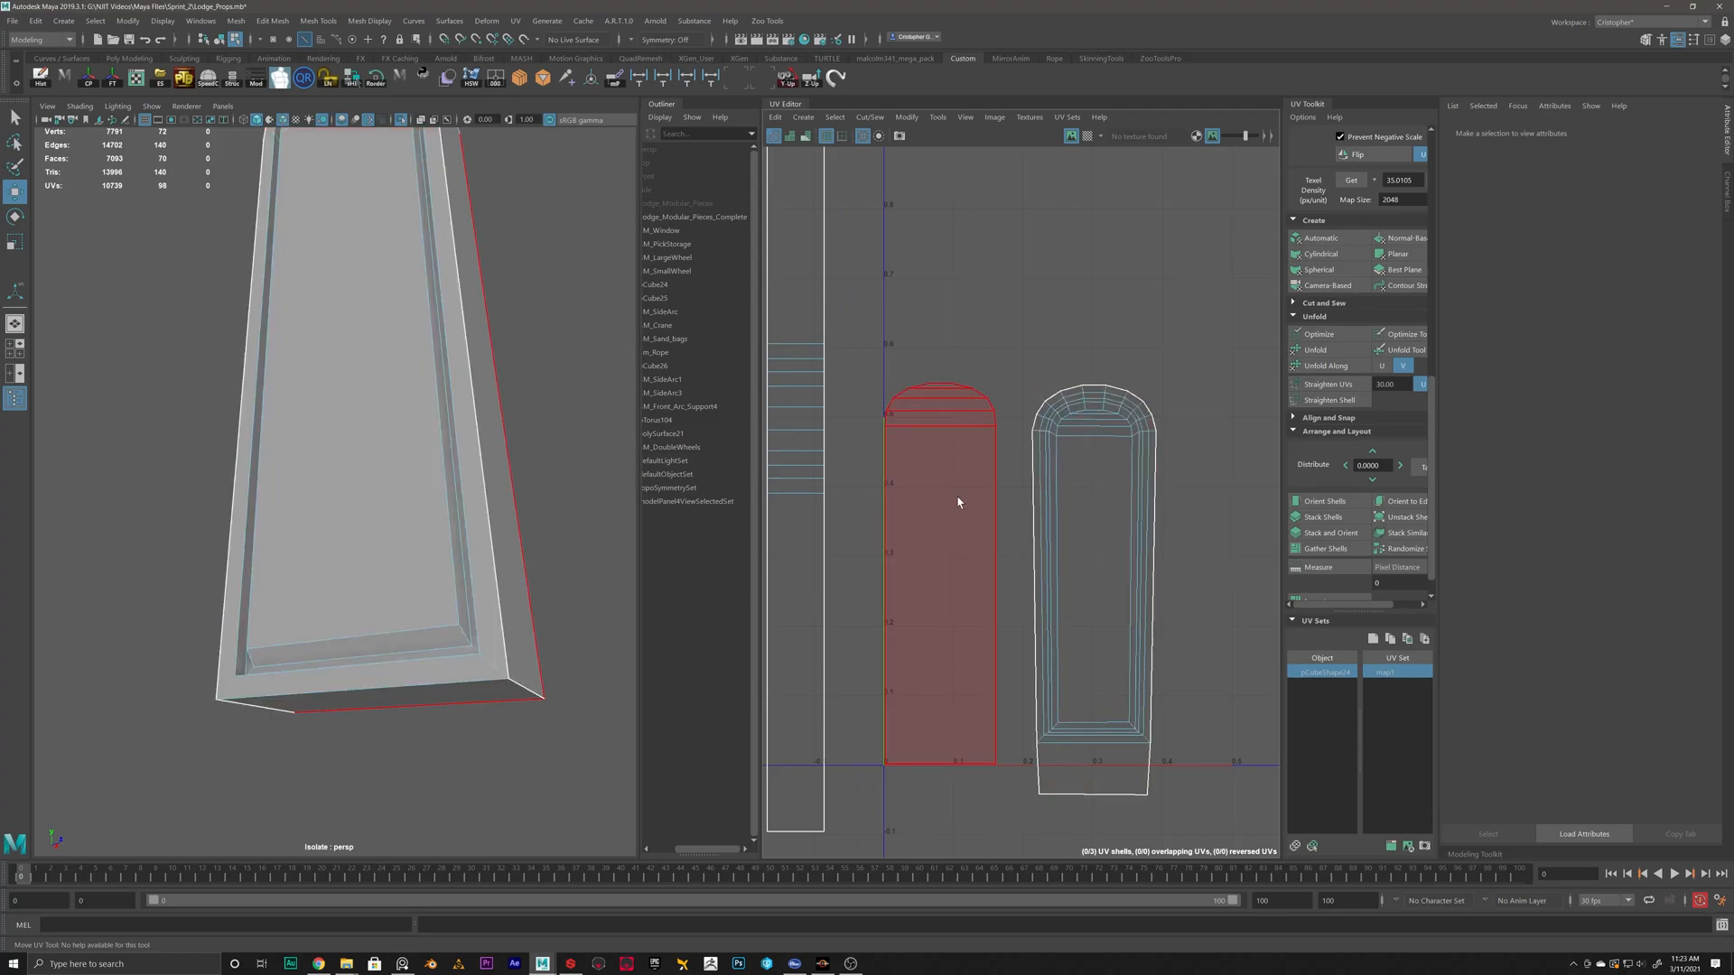
left_click(959, 502)
left_click(1325, 352)
left_click(1118, 501)
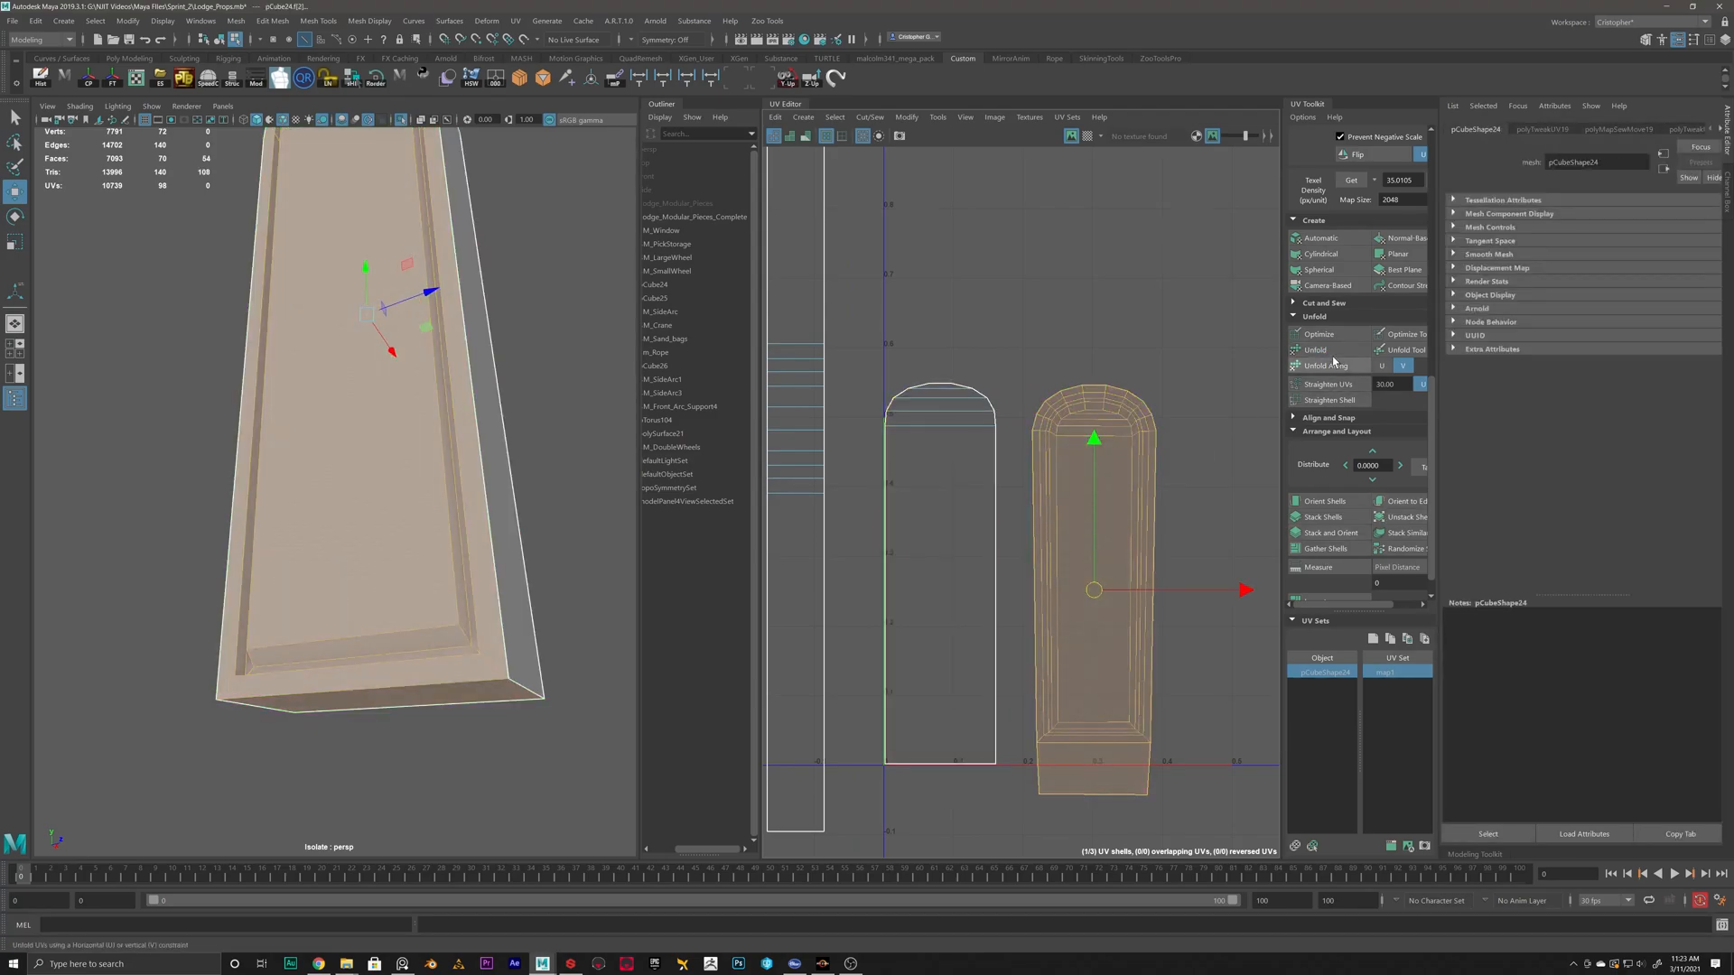
left_click(1336, 386)
left_click(1170, 466)
Sample the front shell's texel density and apply the value of 15.1857 to the back shell and the long strip.
scroll(1150, 485, "down", 4)
middle_click_drag(1067, 460, 1008, 483, "alt")
right_click_drag(1063, 511, 1010, 493)
left_click(1075, 507)
left_click(1354, 181)
left_click(1355, 182)
left_click_drag(1009, 441, 852, 507)
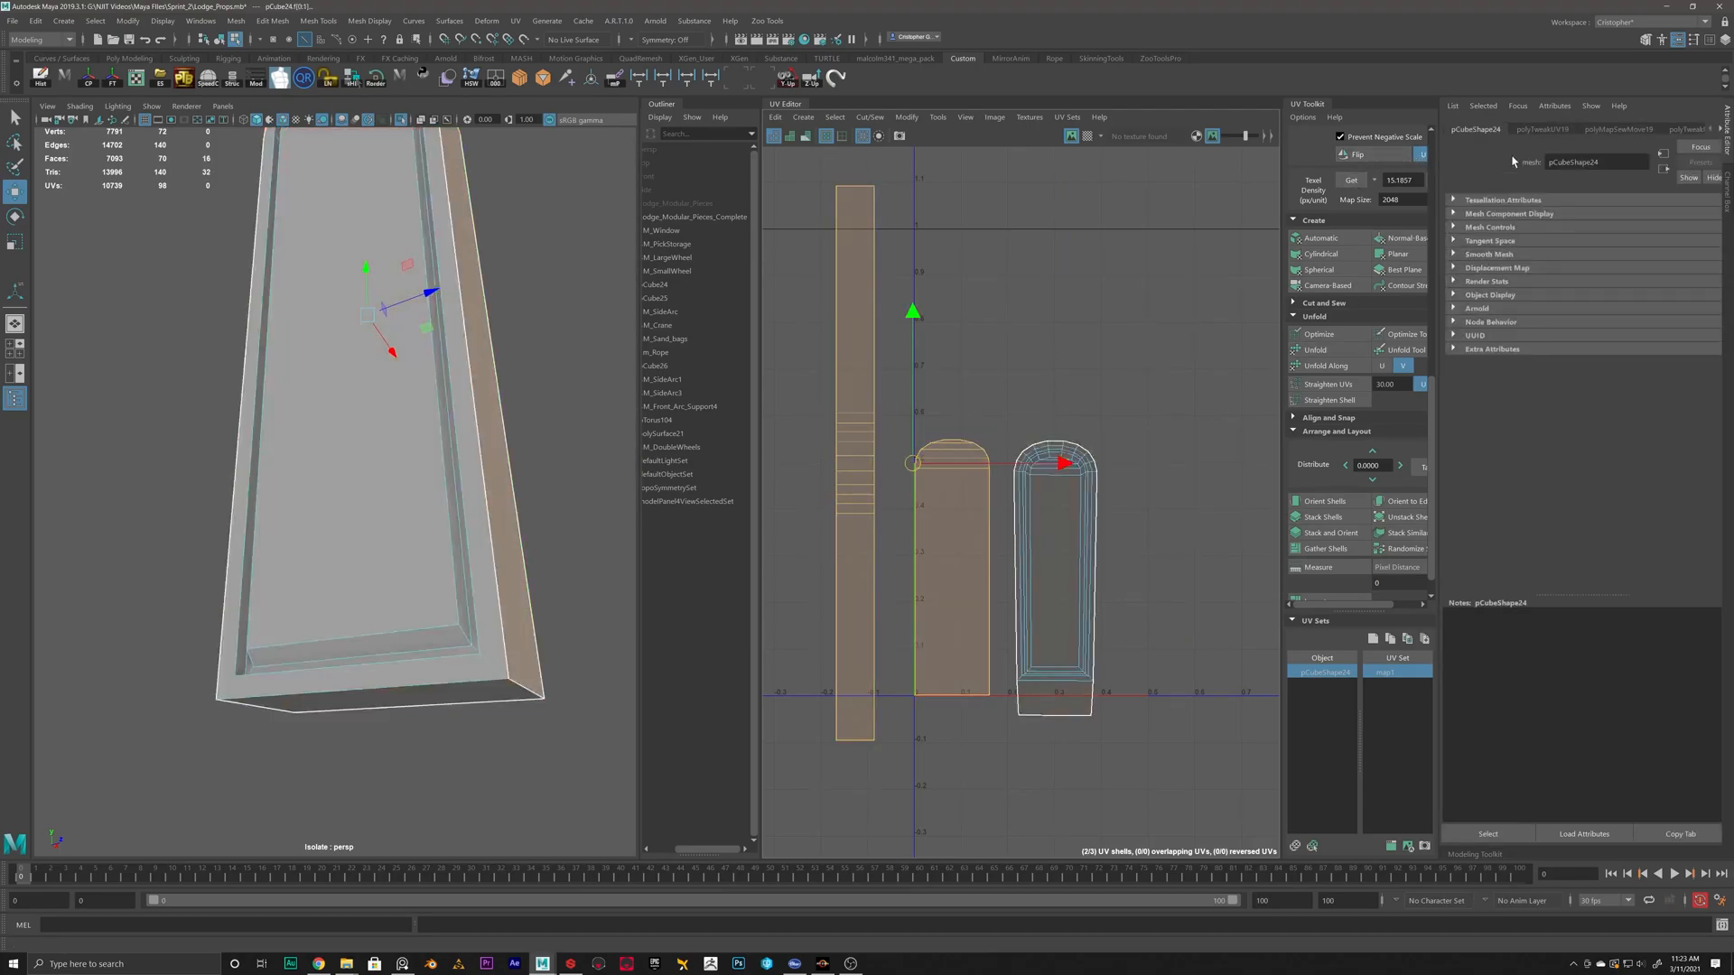
left_click_drag(1280, 185, 1233, 185)
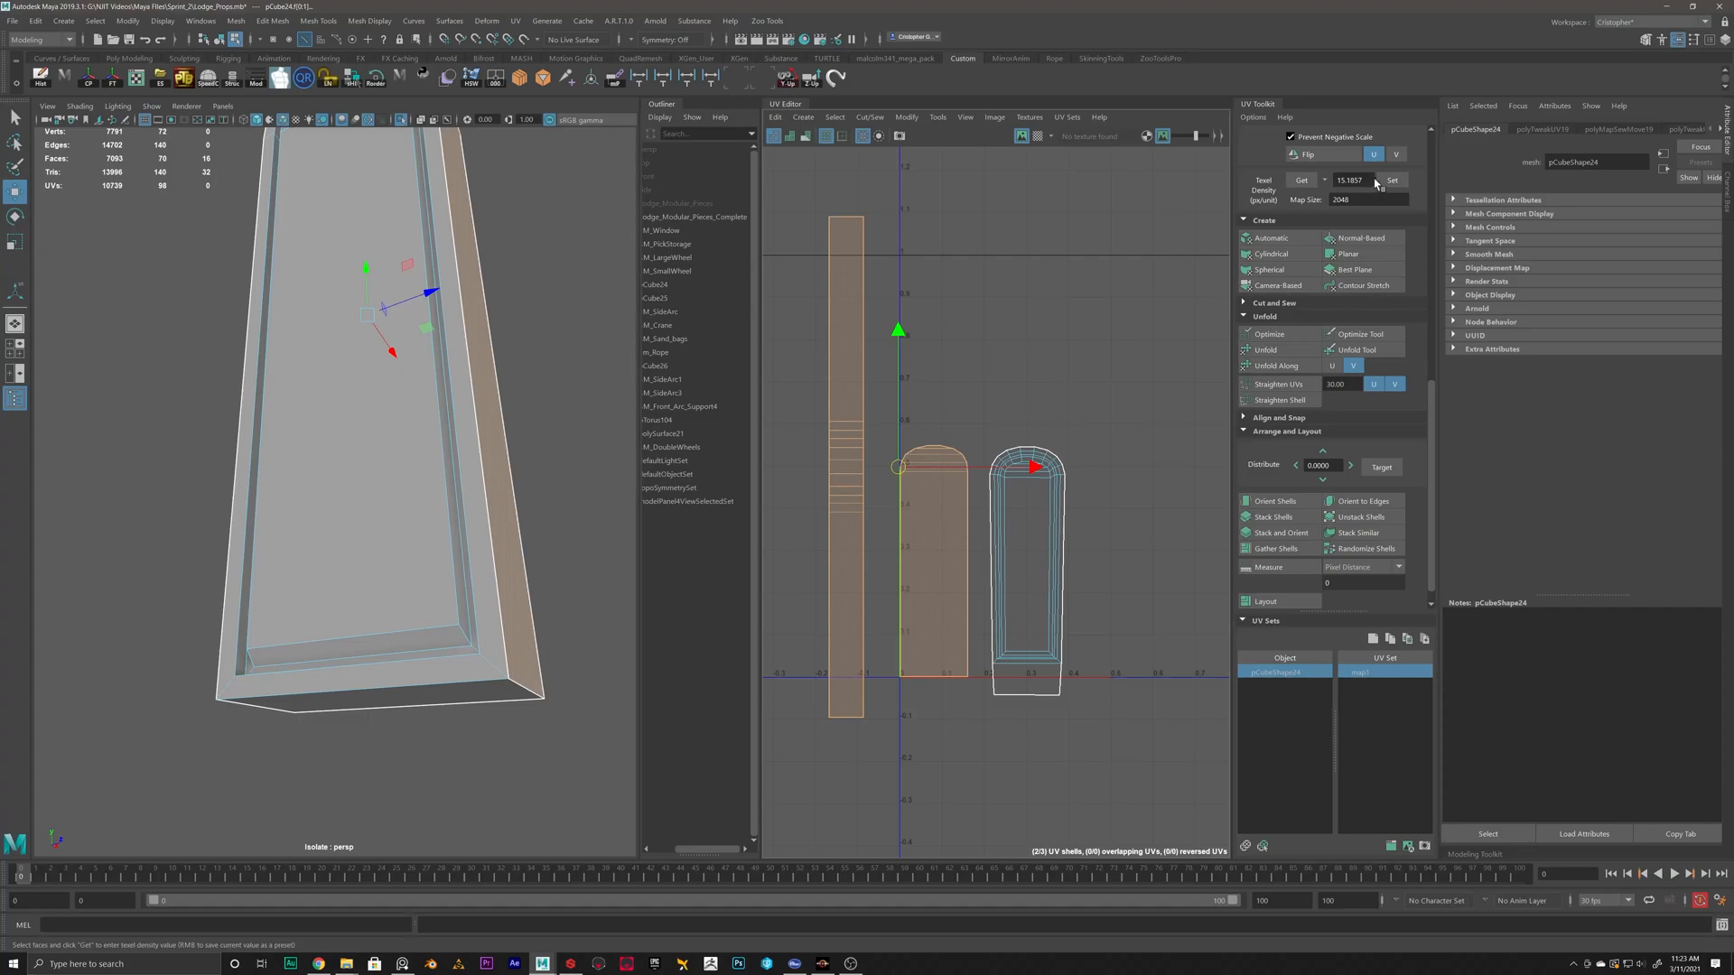
left_click(1065, 368)
Select the housing as an object, turn off isolation, and view it beside the wheels on the tower.
right_click_drag(352, 334, 407, 302)
left_click(382, 334)
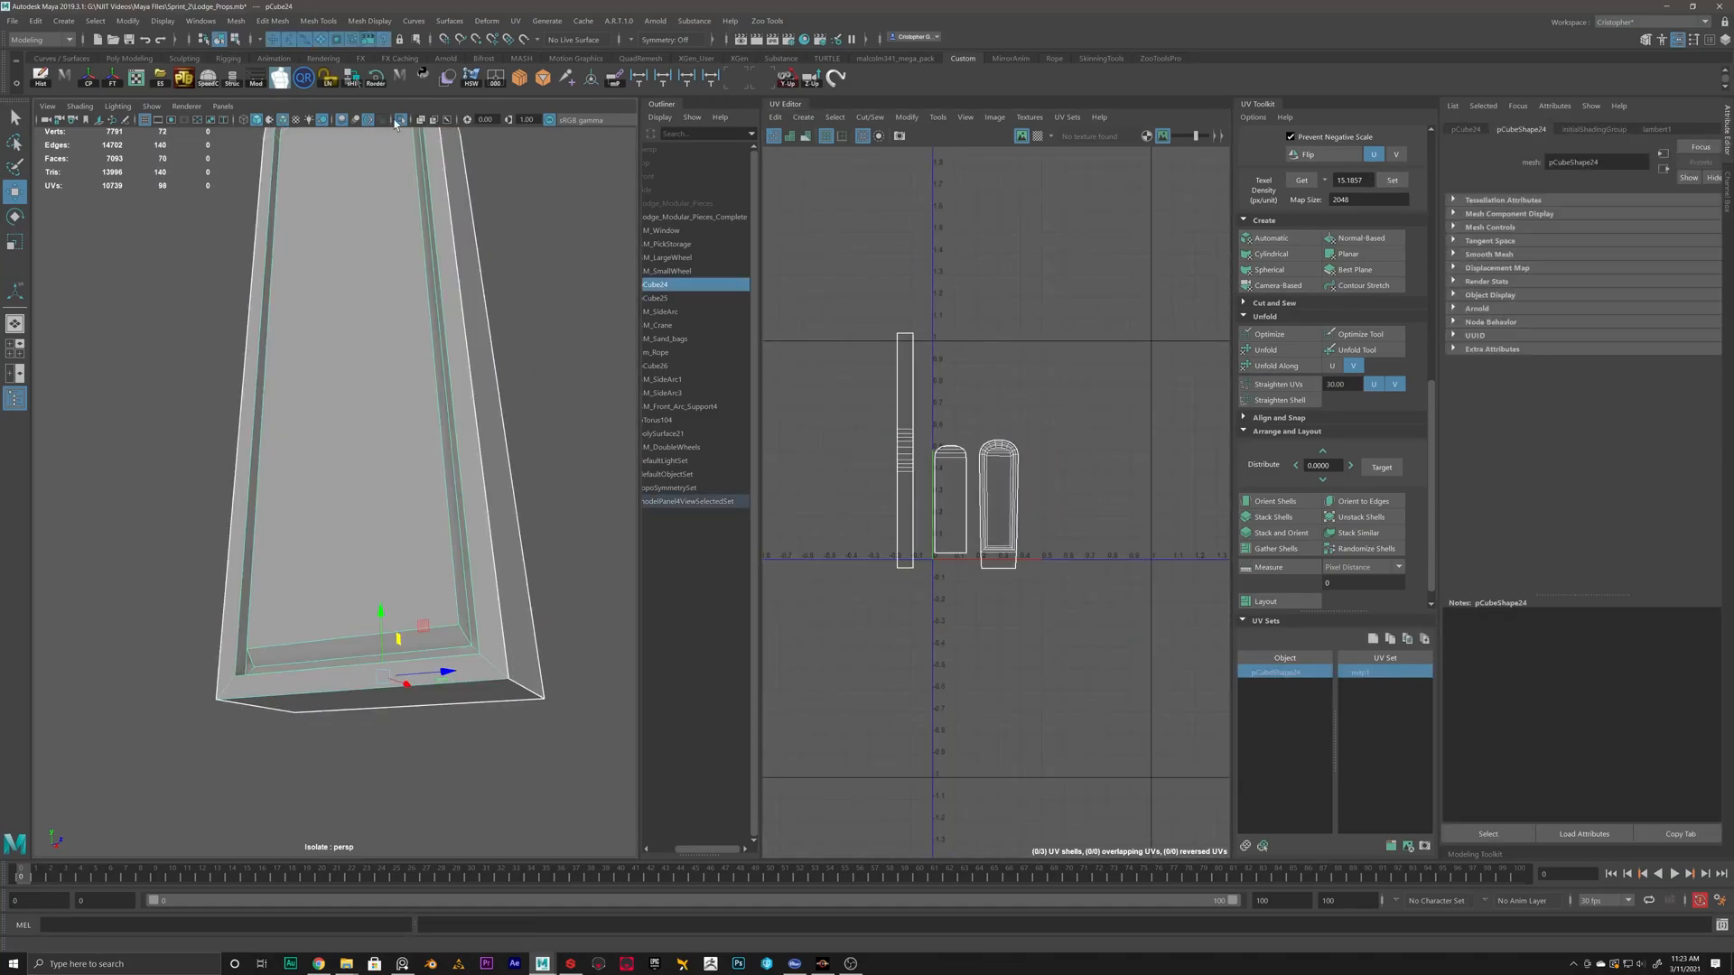
left_click(397, 120)
scroll(479, 382, "down", 8)
left_click_drag(480, 382, 368, 520, "alt")
scroll(377, 577, "up", 4)
left_click_drag(376, 580, 398, 411, "alt")
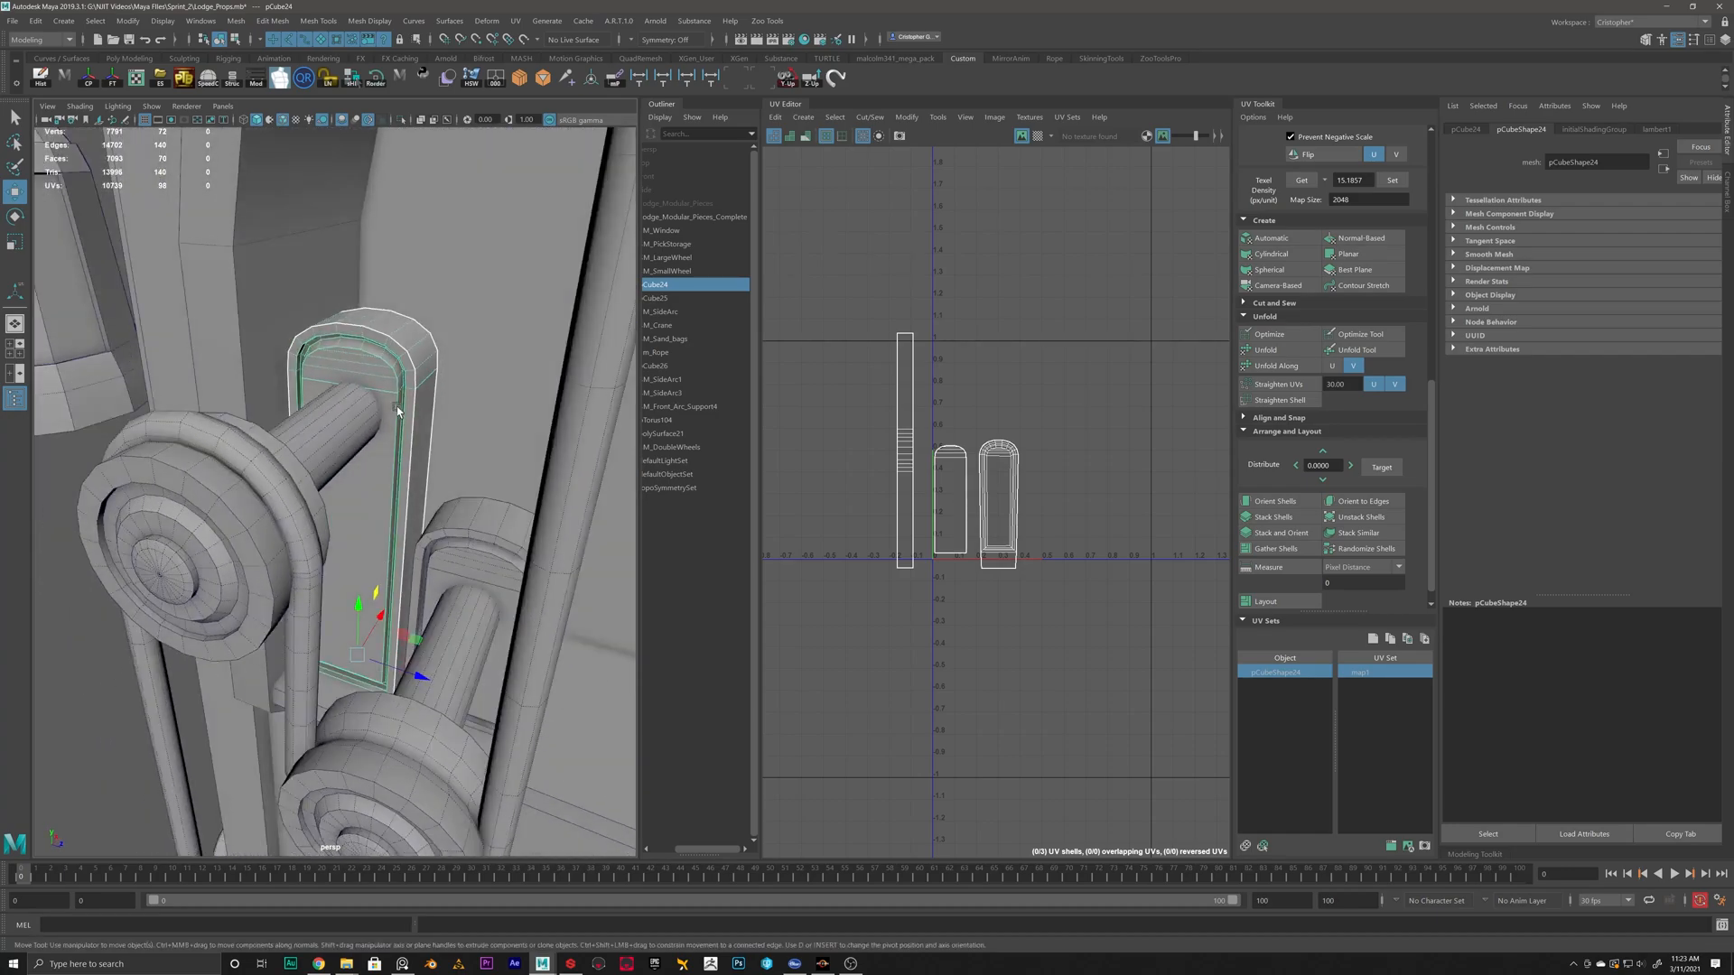
Compare the tall arched housing with the shorter one behind the lower wheel by selecting each in turn.
left_click(485, 528)
left_click(415, 503)
left_click(423, 507)
left_click(387, 469)
left_click(481, 515)
left_click(401, 462)
left_click(483, 532)
left_click(401, 491)
left_click(483, 531)
left_click(395, 489)
left_click(468, 529)
left_click(402, 488)
Transfer the tall housing's UV attributes to the shorter housing.
left_click(496, 533, "shift")
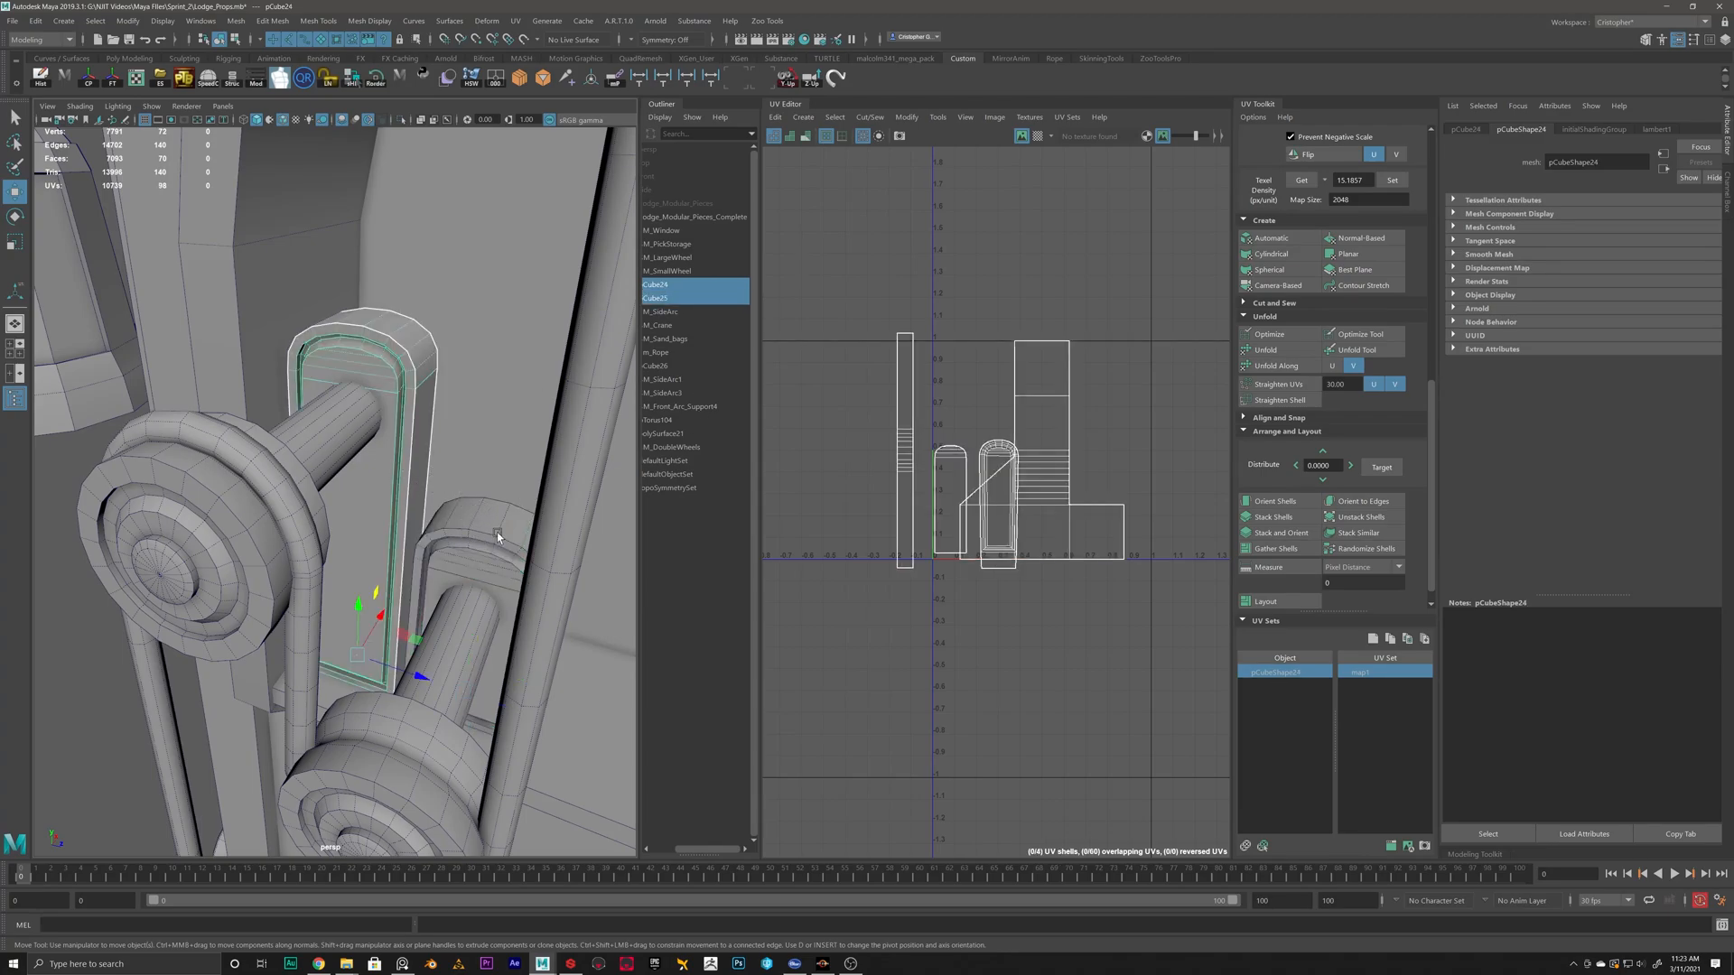
left_click(244, 23)
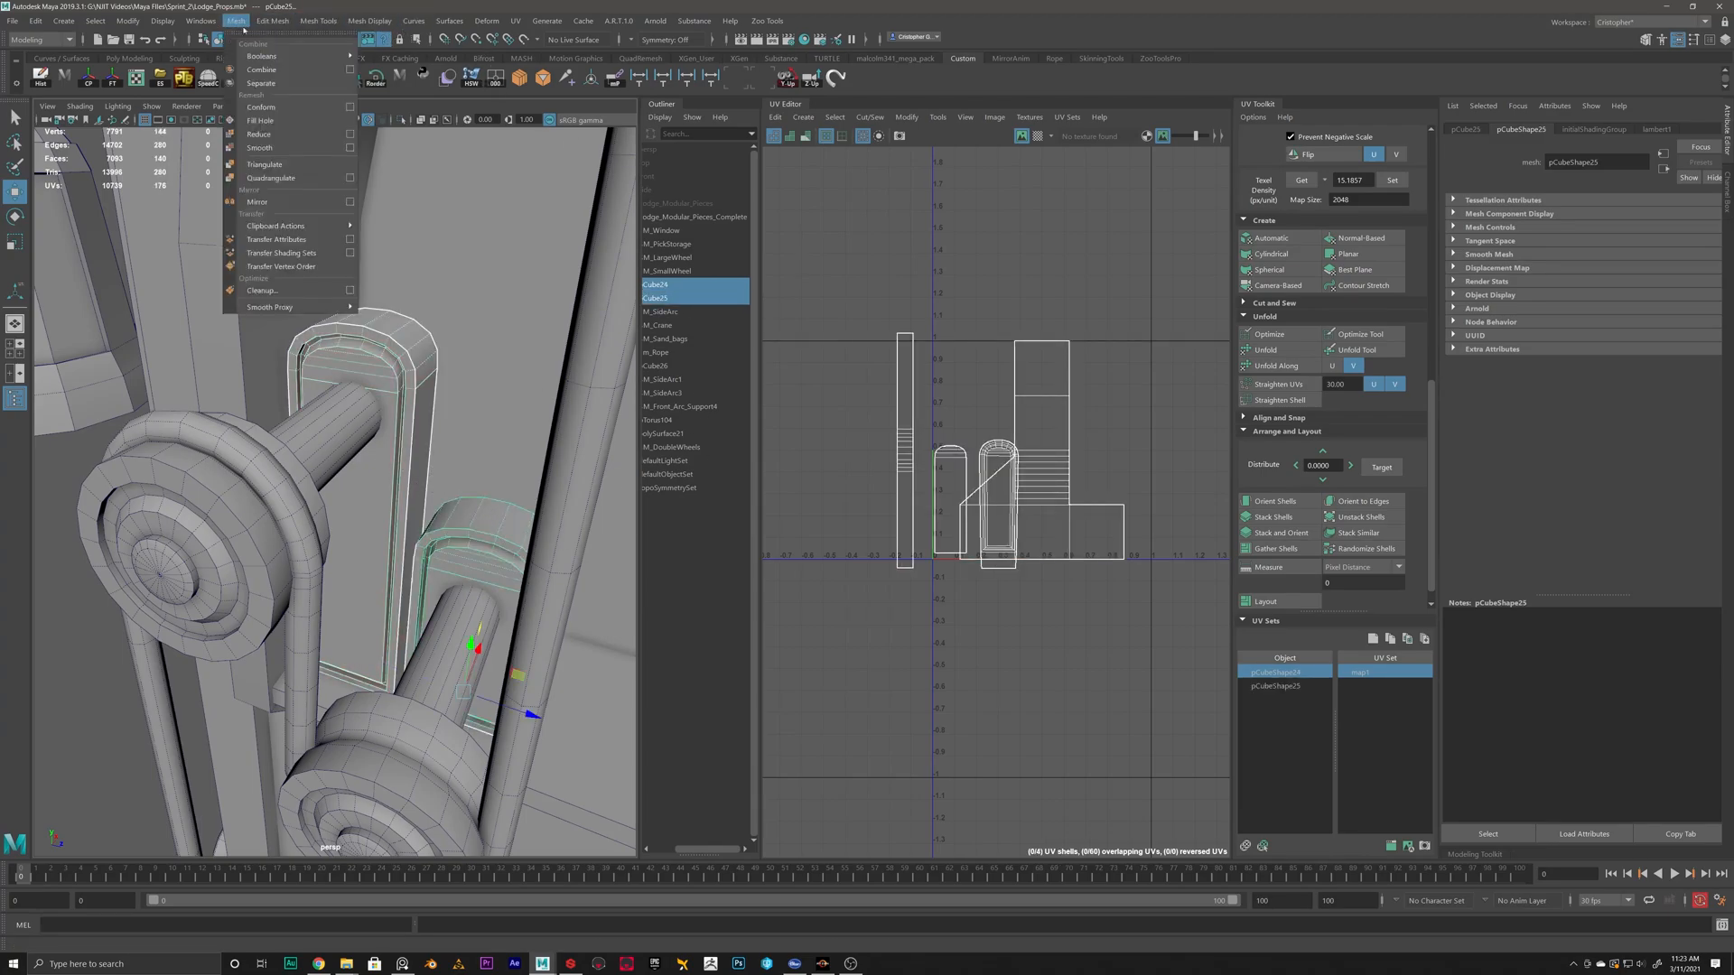
left_click(281, 240)
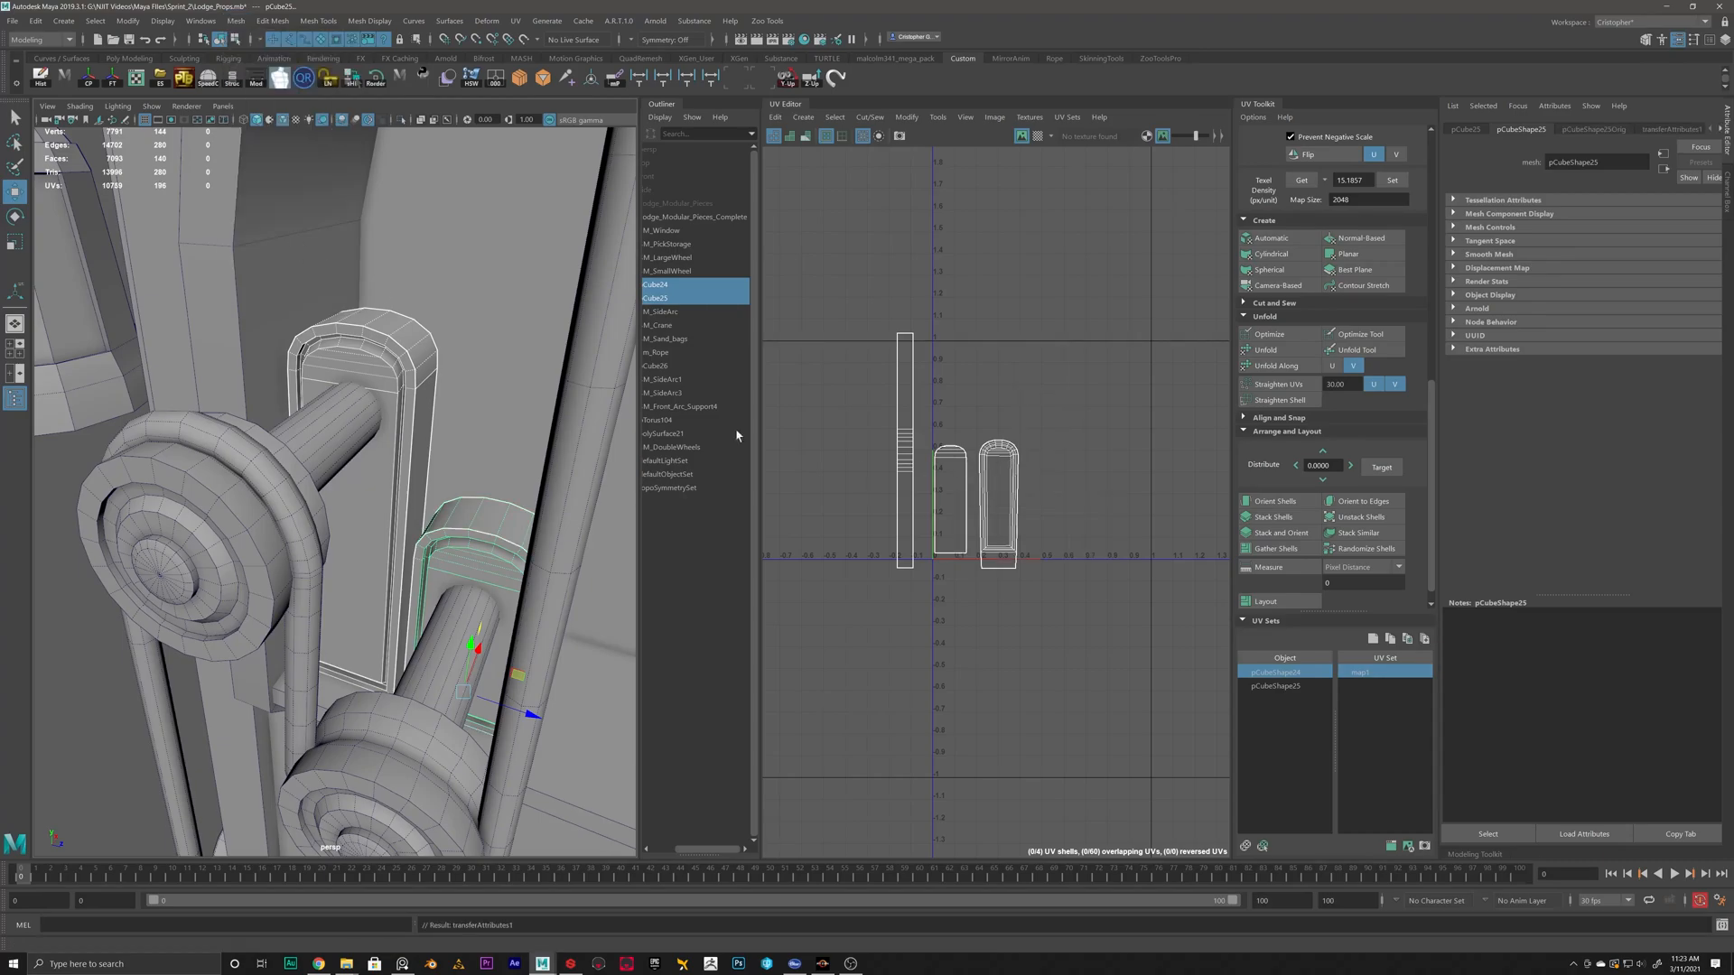
Move all of the shorter housing's UV shells up and away from the original tile area.
left_click(467, 525)
right_click_drag(1004, 443, 1082, 409)
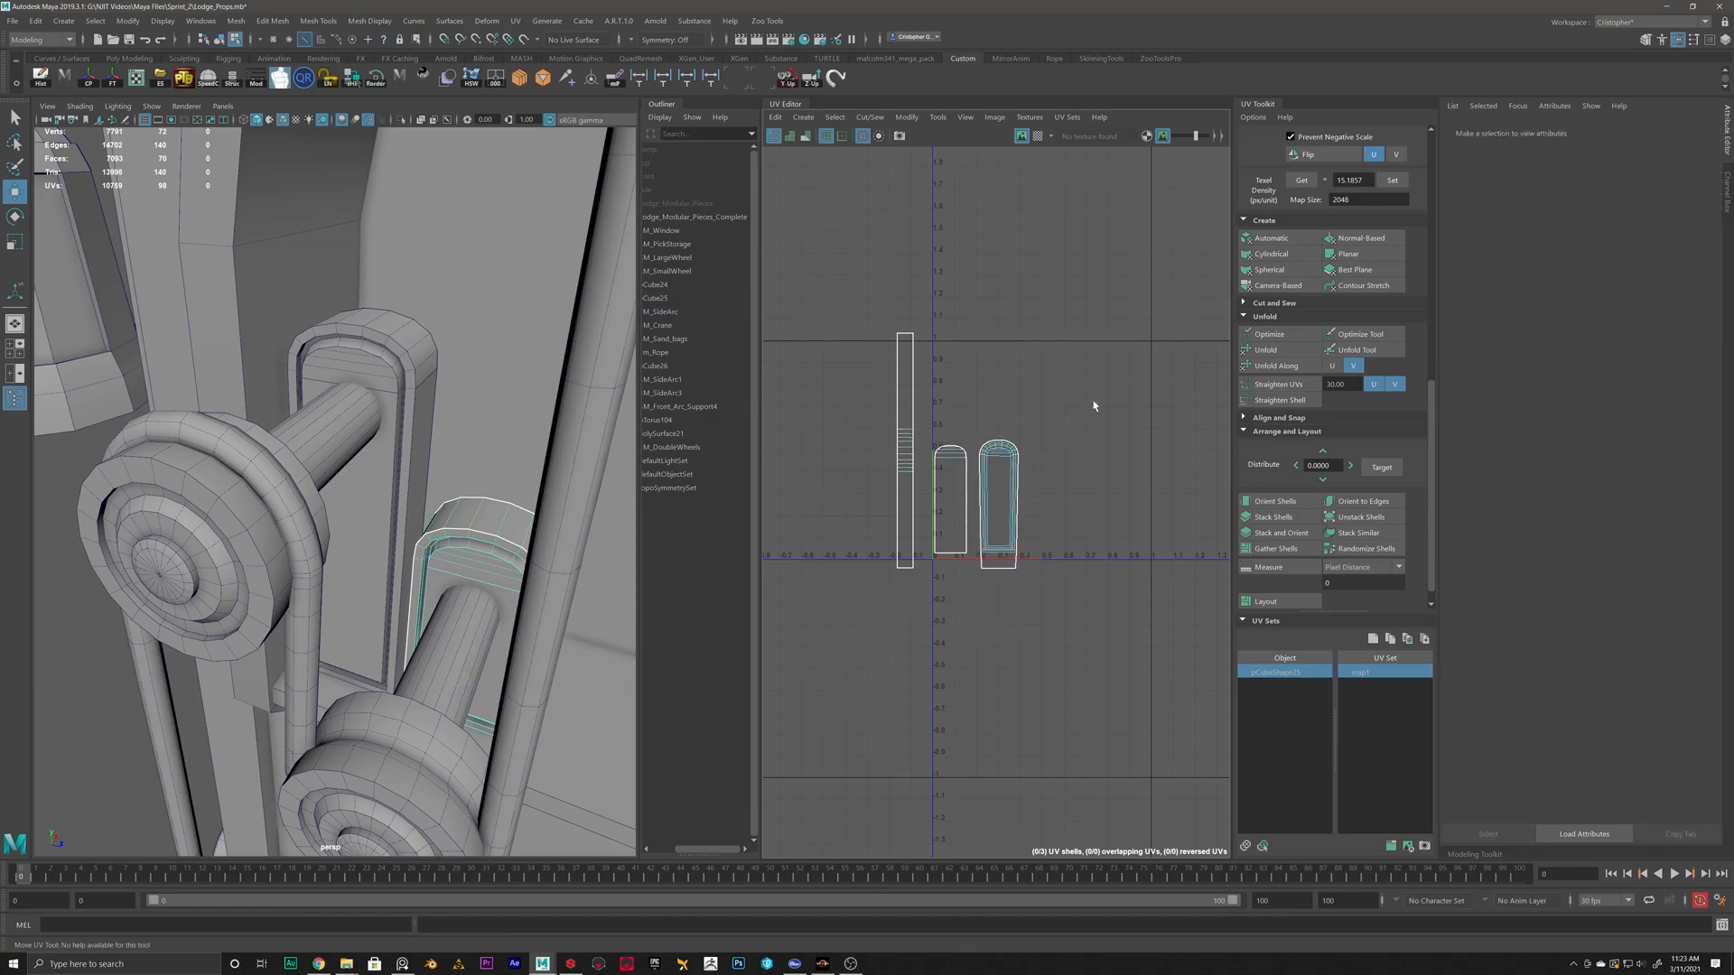
left_click_drag(839, 563, 820, 581)
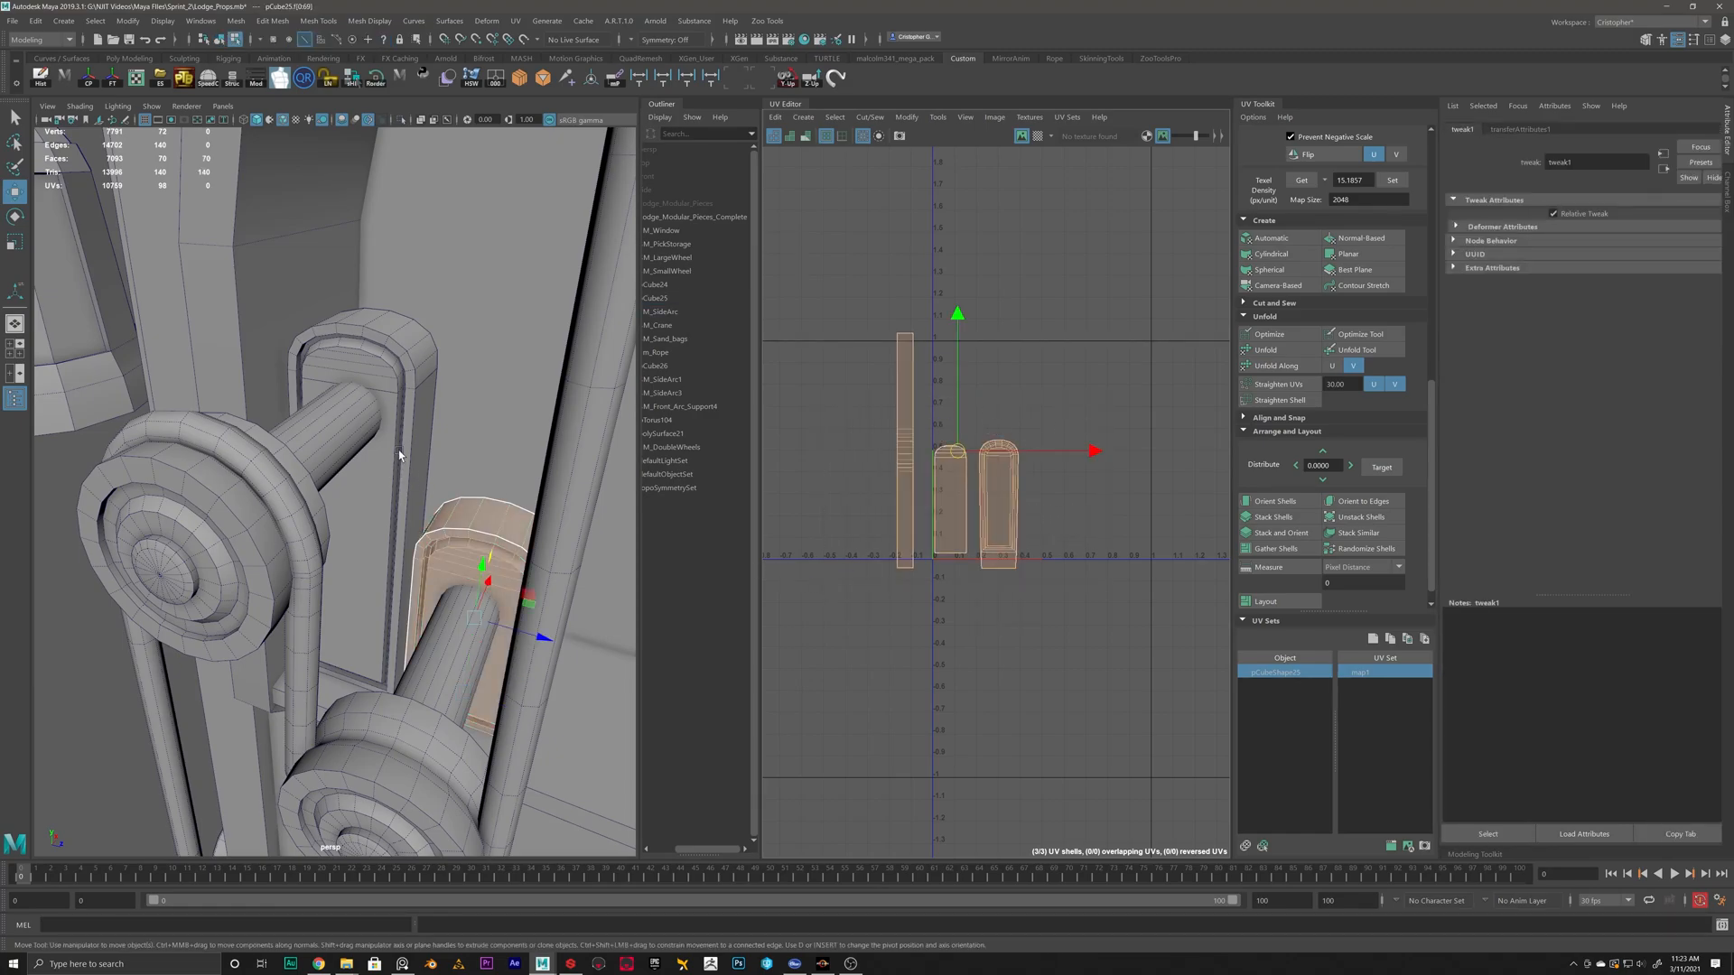
right_click_drag(479, 540, 540, 508)
left_click_drag(959, 450, 1145, 239)
key("w")
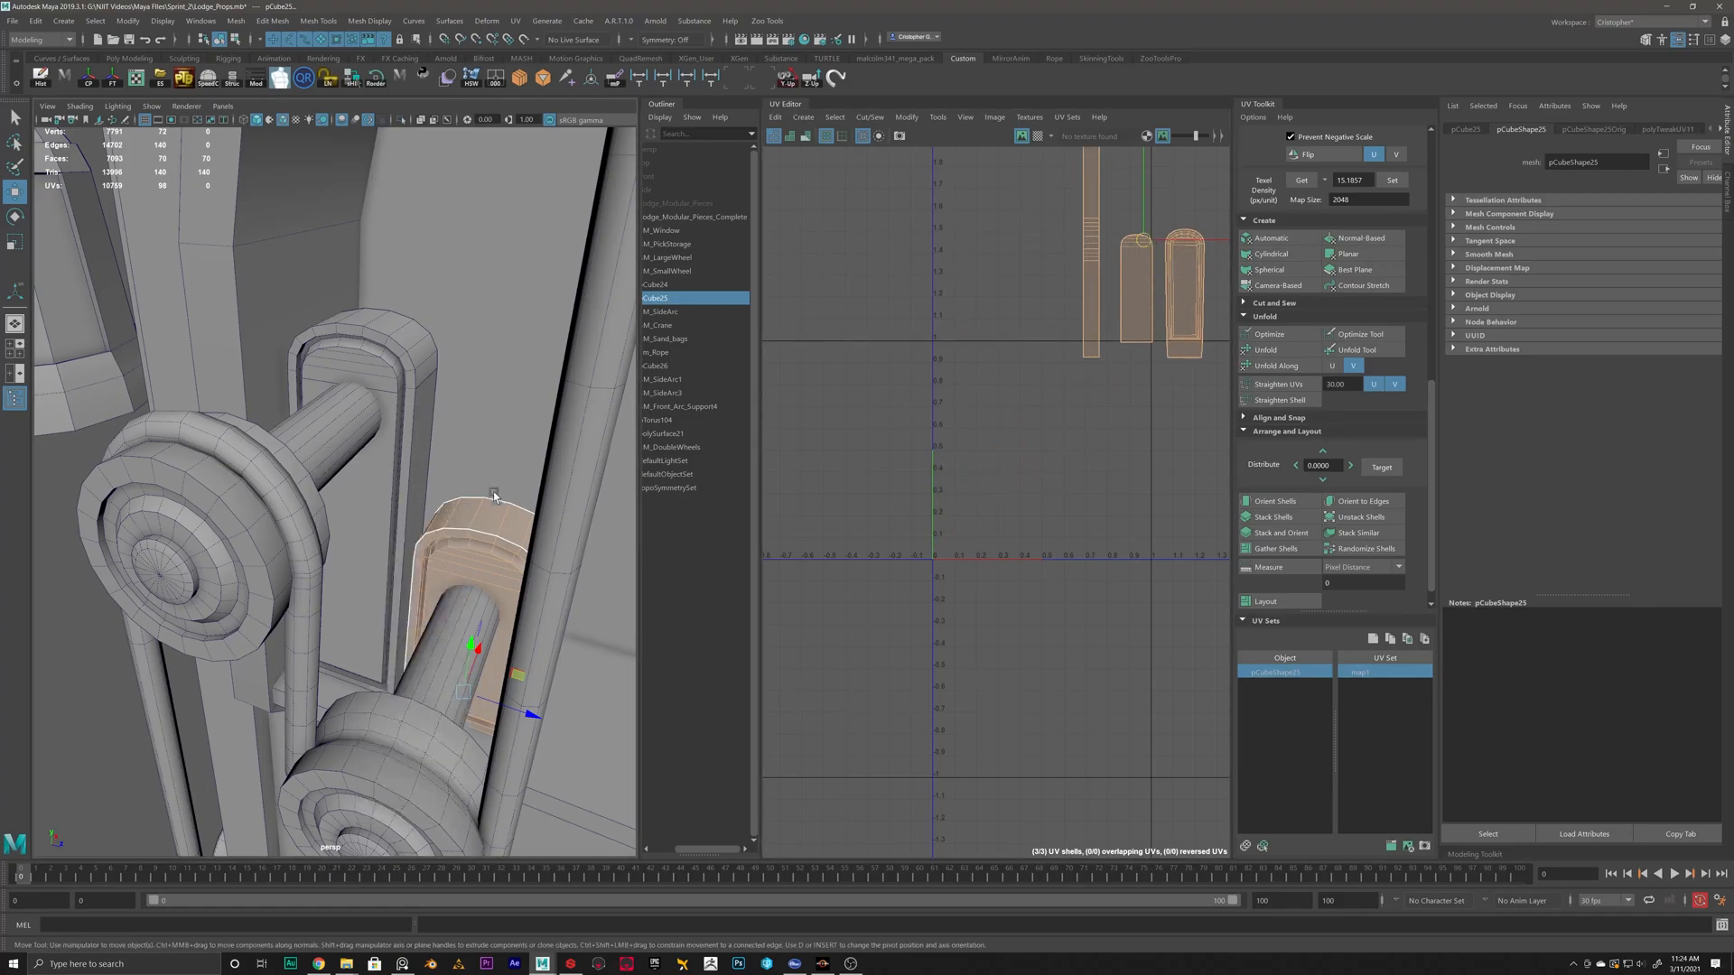
Match the shorter housing's shells to the tall housing's 15.1857 texel density and place them beside its shells.
left_click(403, 489)
left_click(507, 550, "shift")
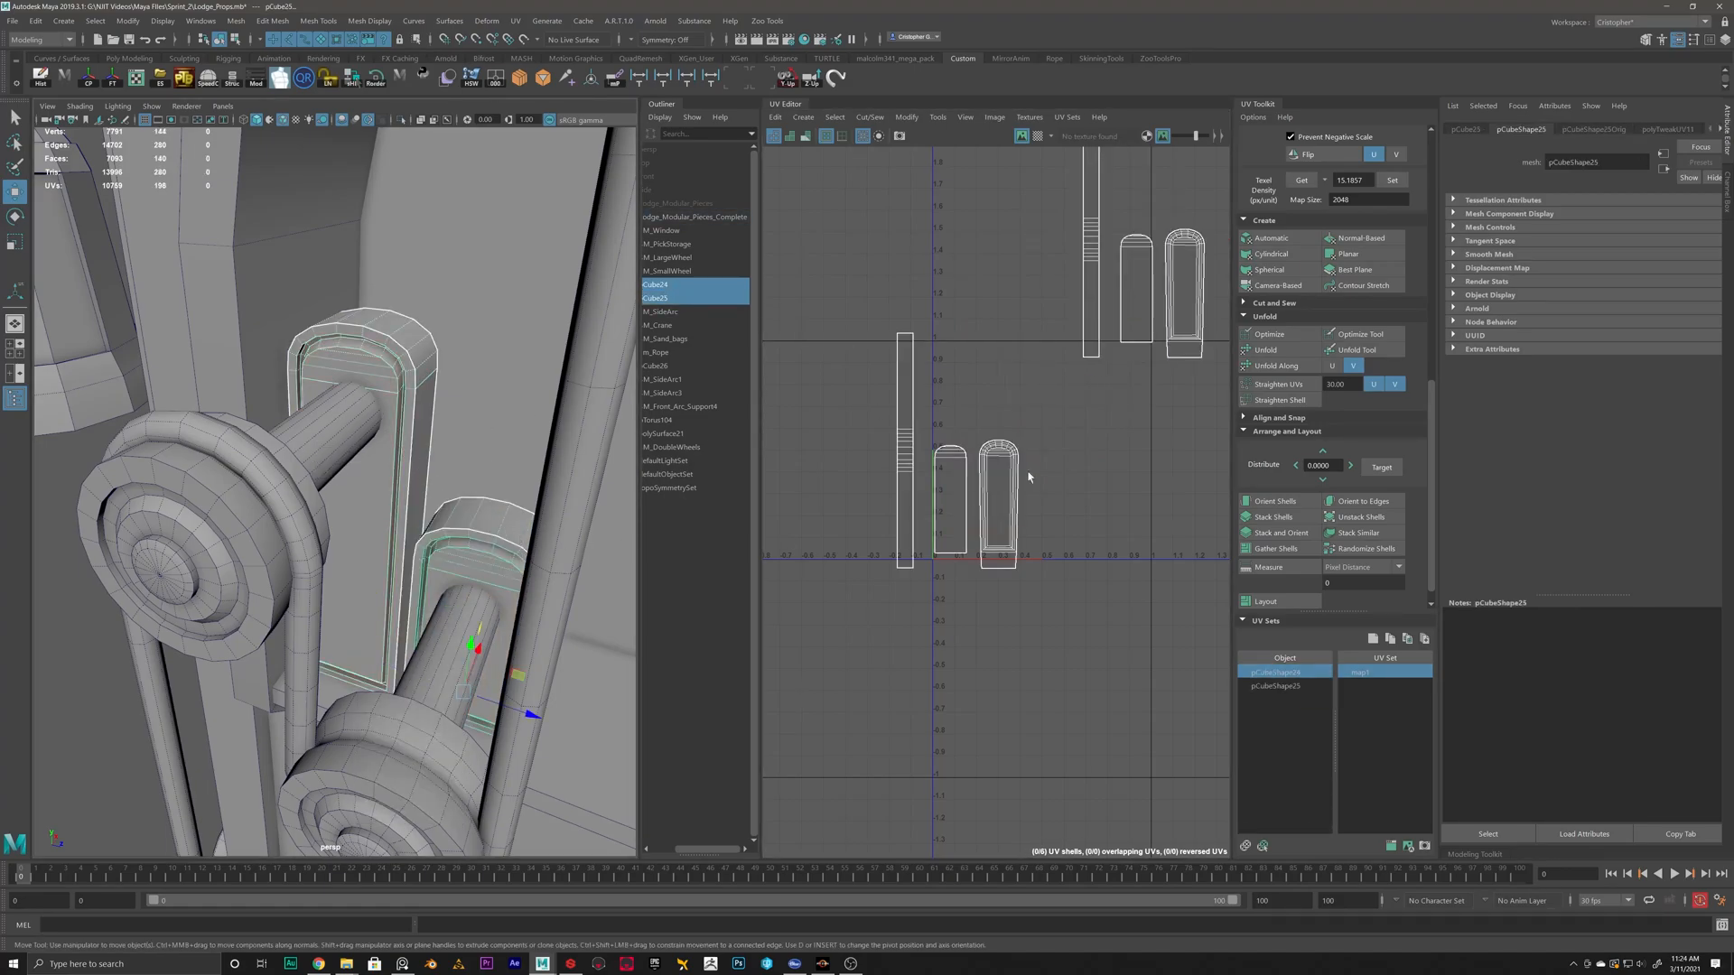
right_click_drag(1051, 265, 1011, 470)
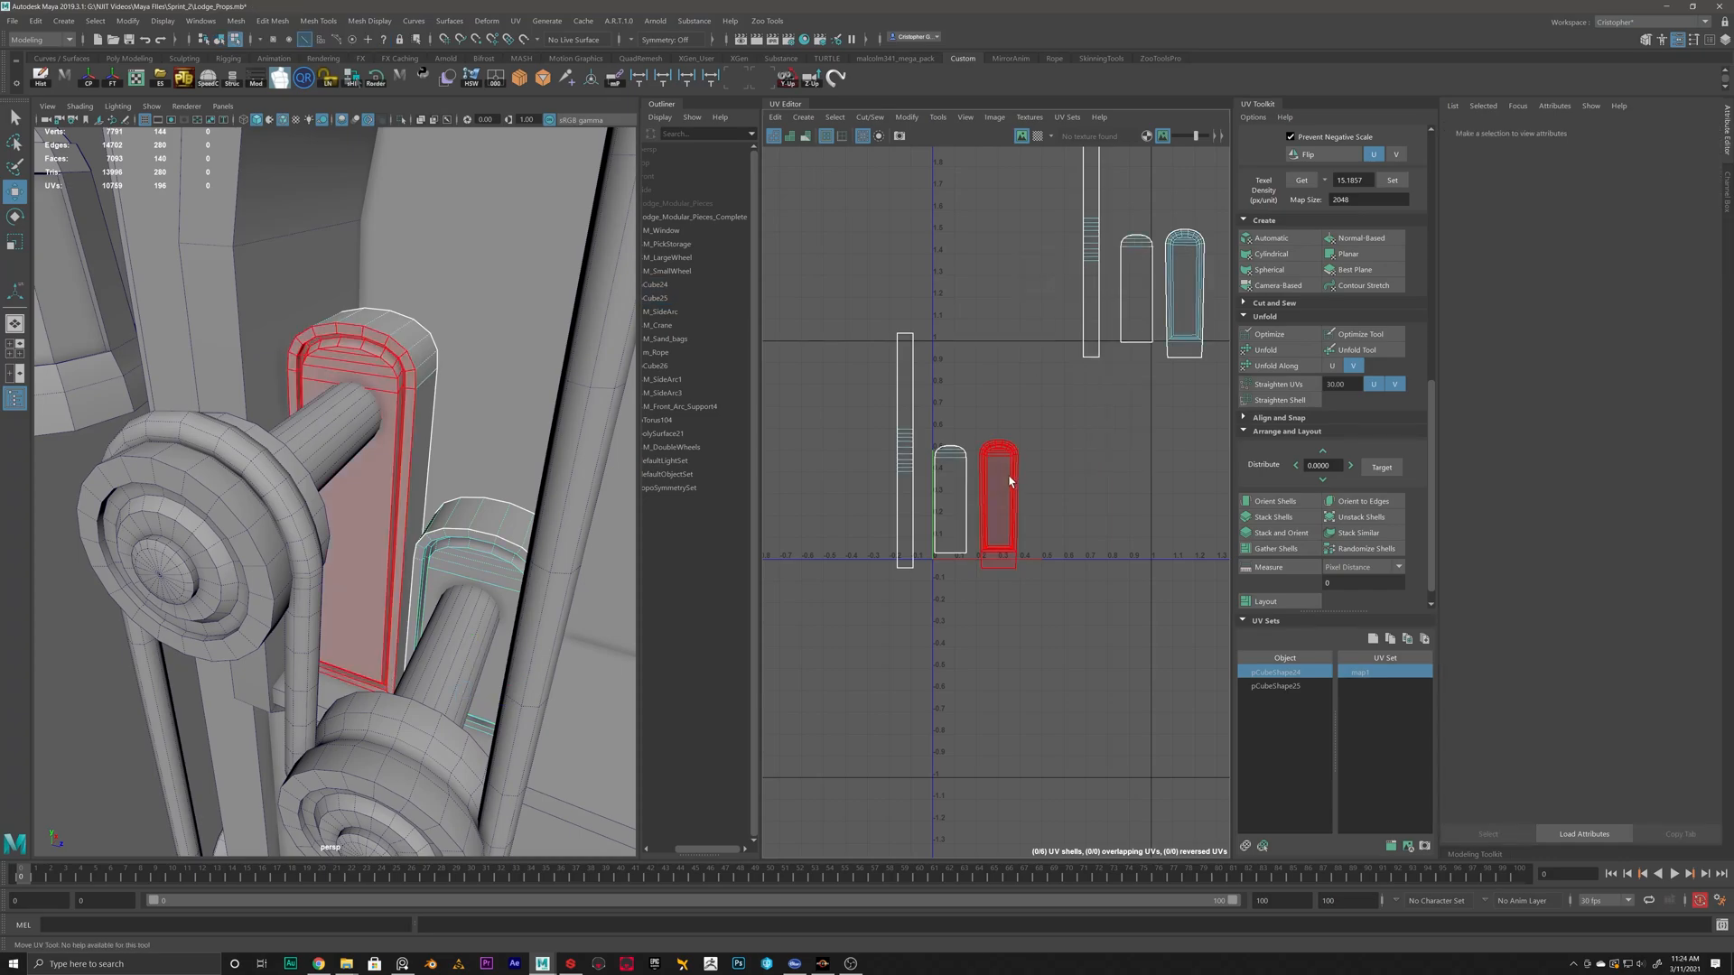
left_click(1009, 481)
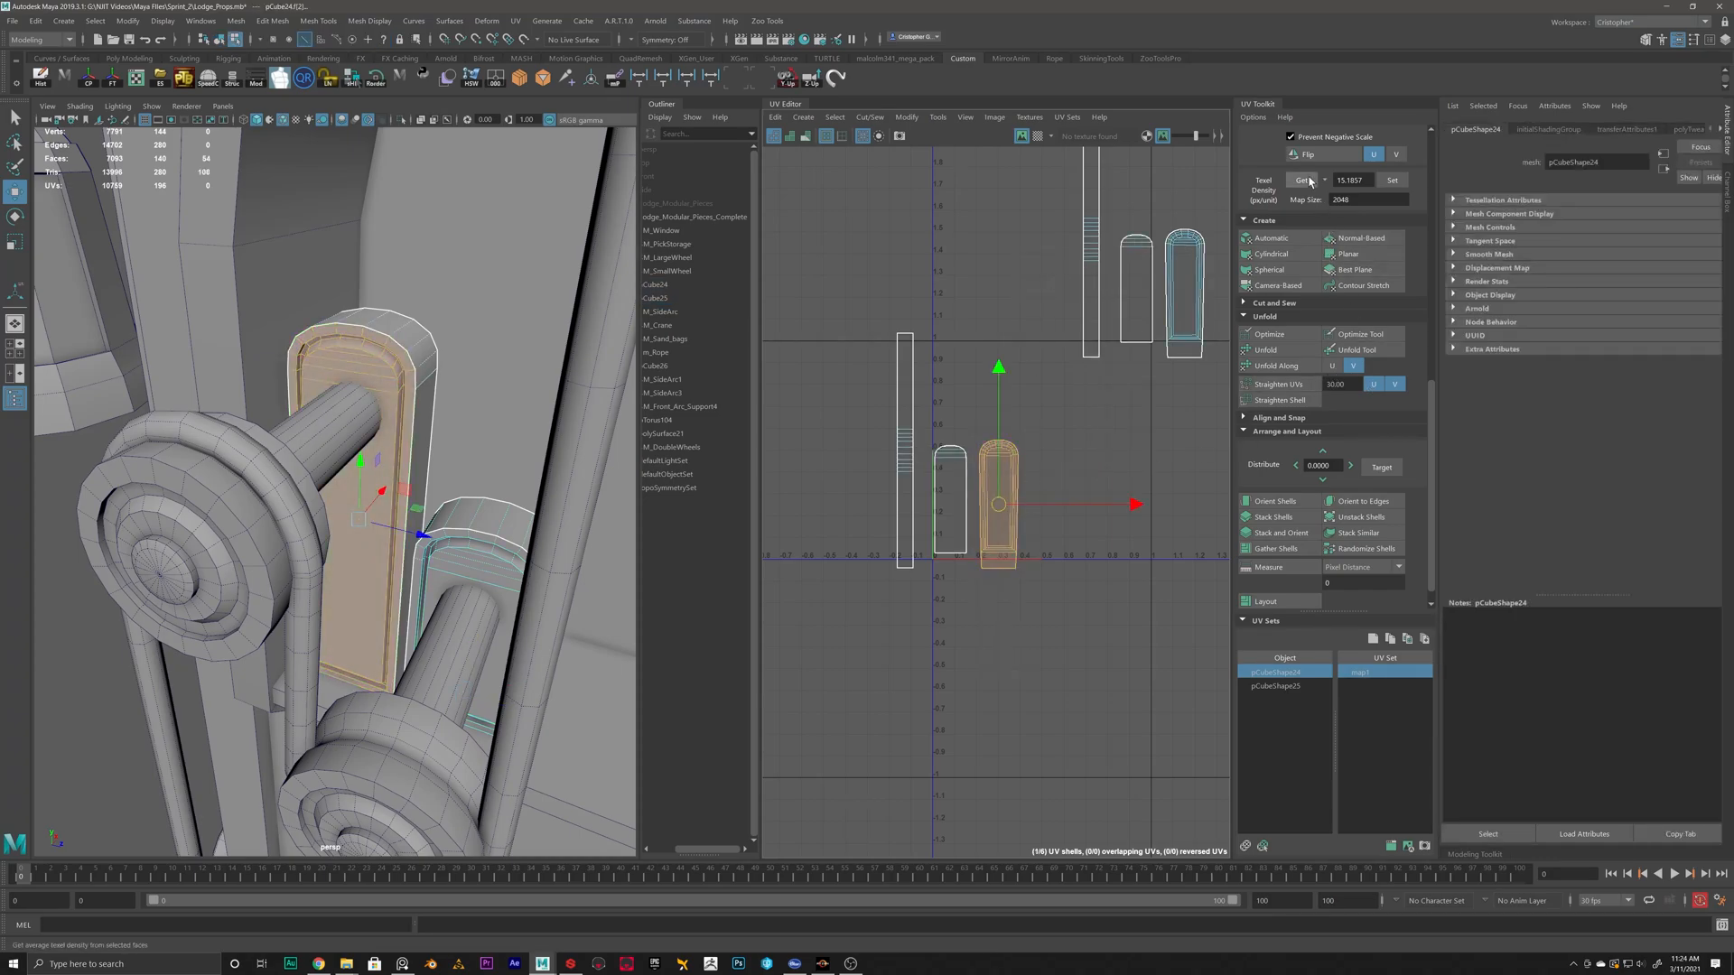
left_click_drag(1208, 314, 1216, 319)
left_click(1391, 181)
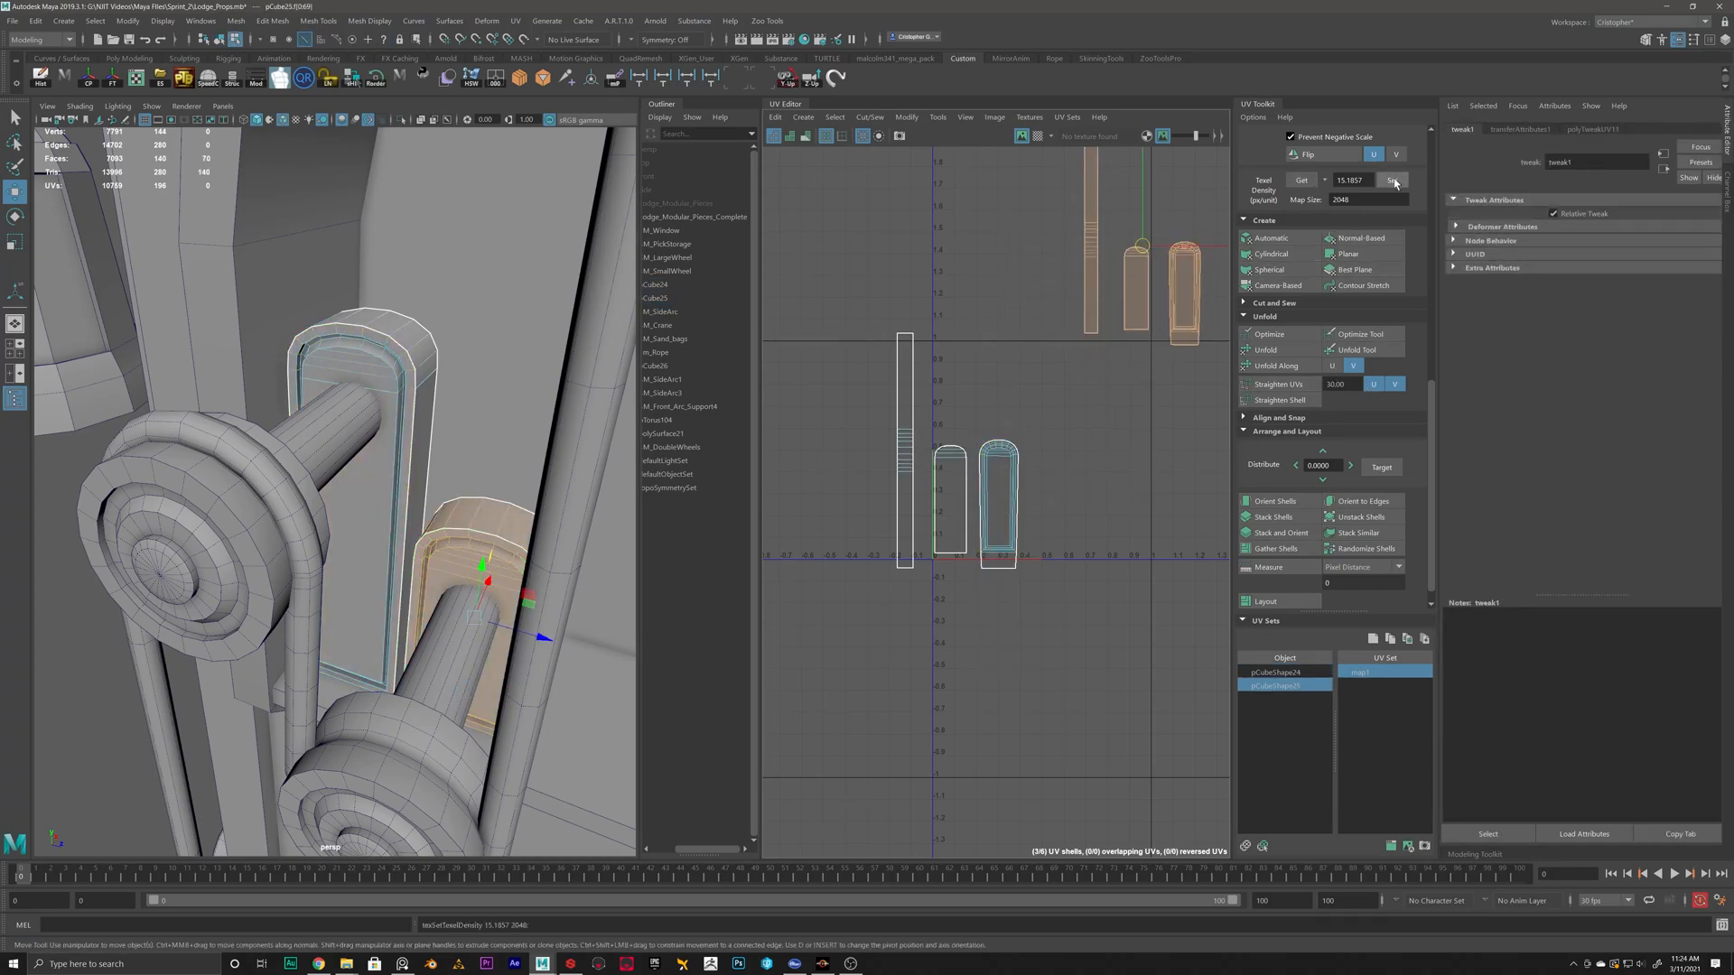
left_click_drag(1136, 252, 1099, 461)
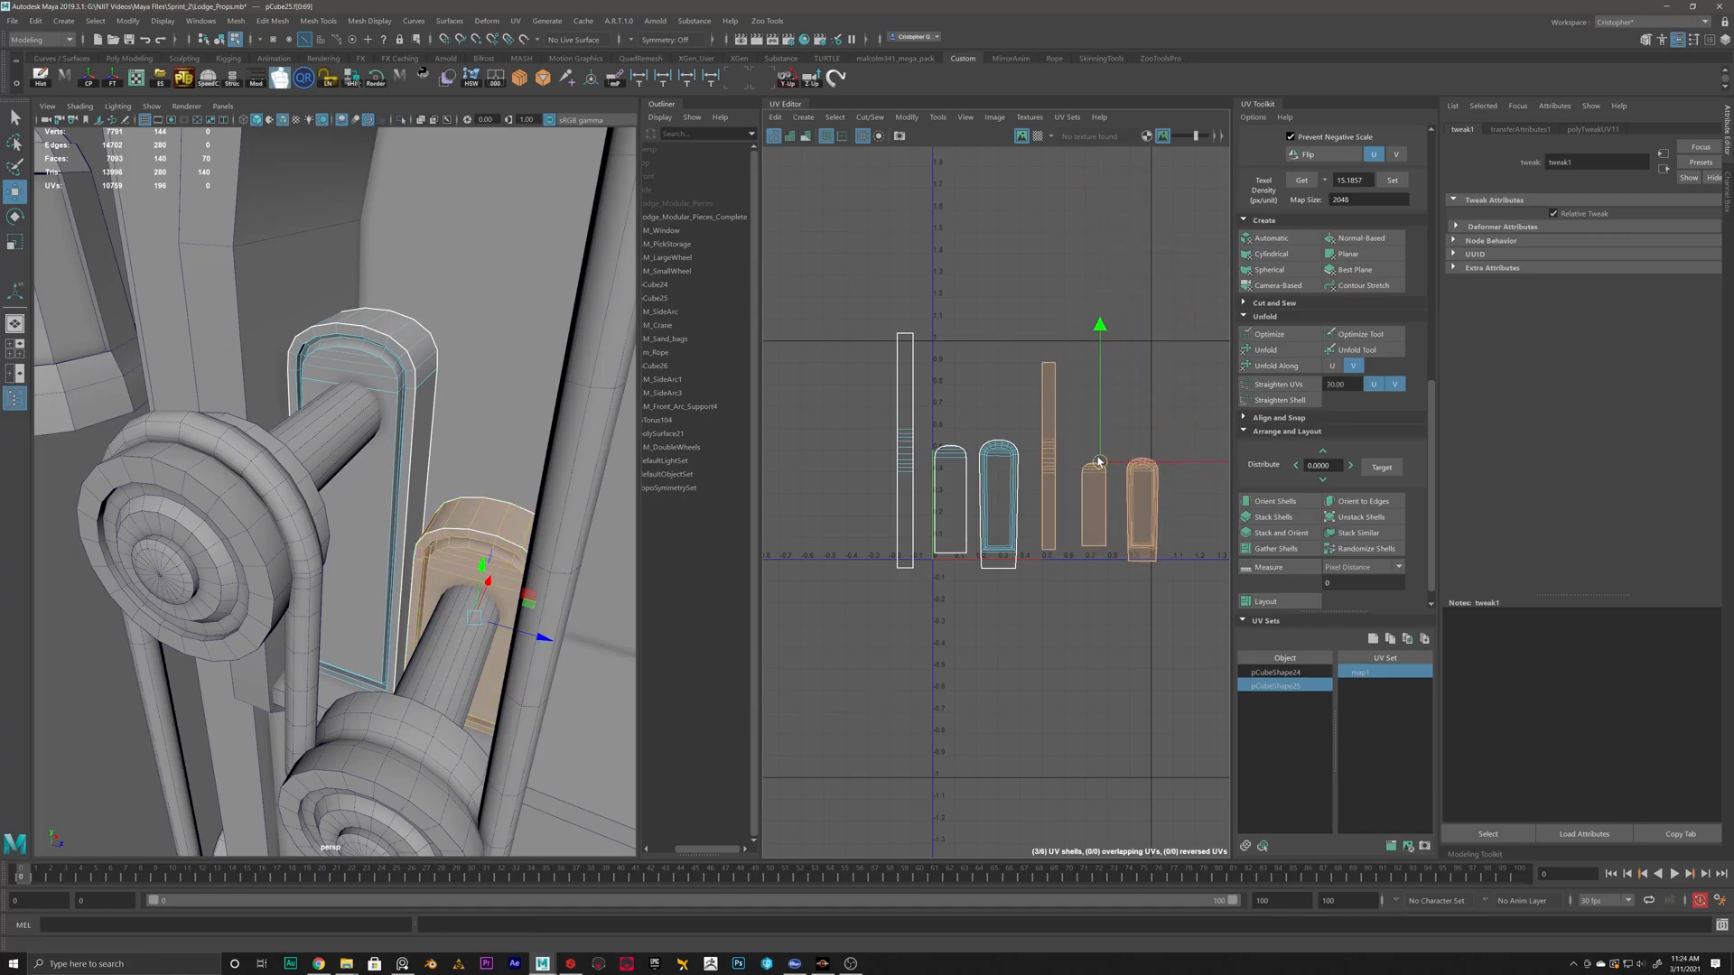
Return to object selection and select the shorter arched housing.
right_click_drag(443, 509, 499, 483)
left_click(437, 535)
left_click(363, 431)
left_click(449, 533)
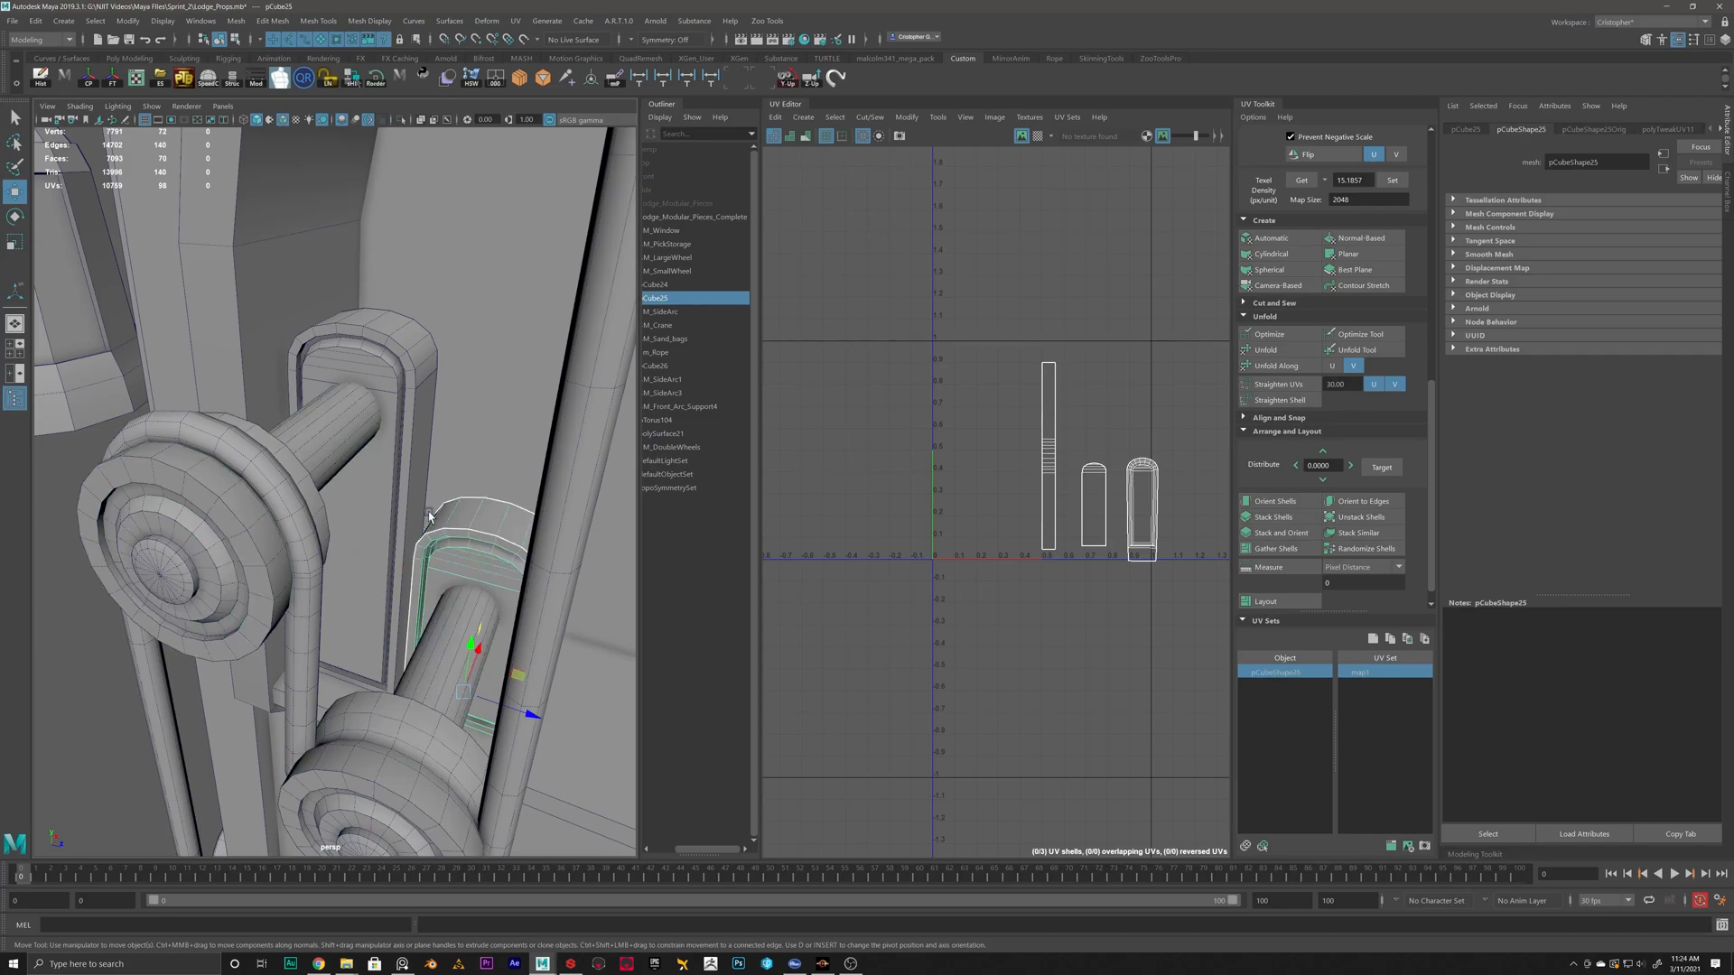
Inspect the existing UV shells of the side arch and the small and large wheels.
scroll(429, 516, "down", 12)
left_click_drag(339, 531, 388, 492, "alt")
scroll(440, 553, "up", 8)
left_click(413, 497)
scroll(957, 493, "down", 5)
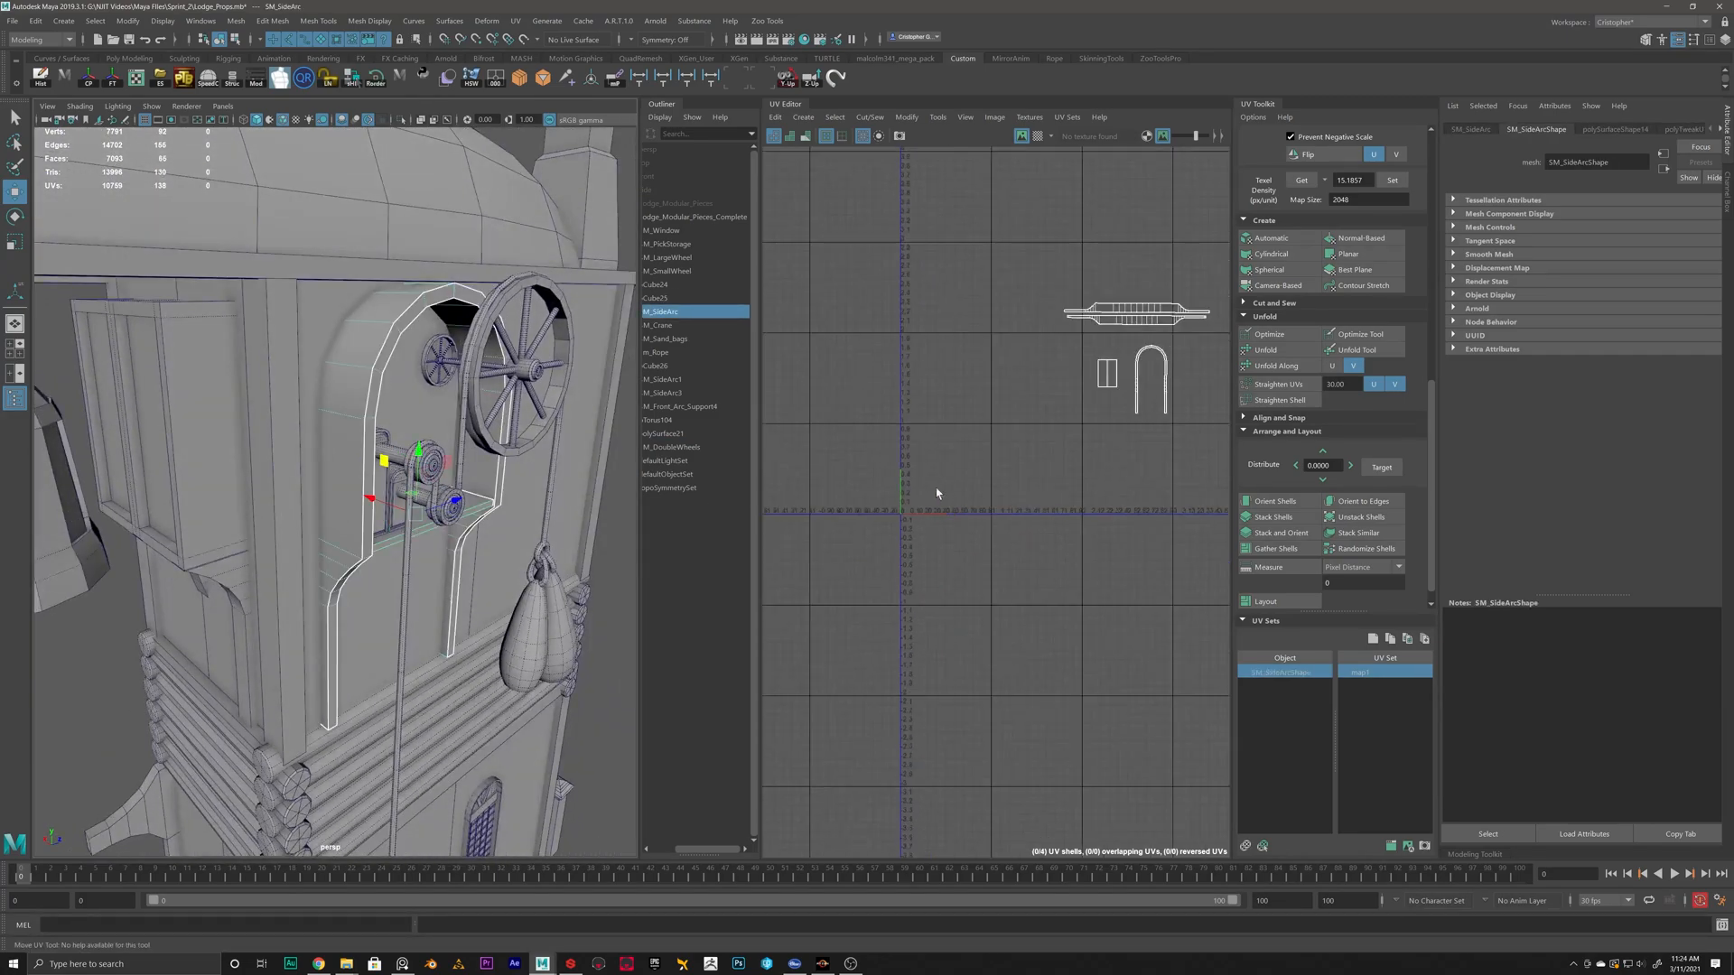
left_click(477, 344)
left_click(433, 359)
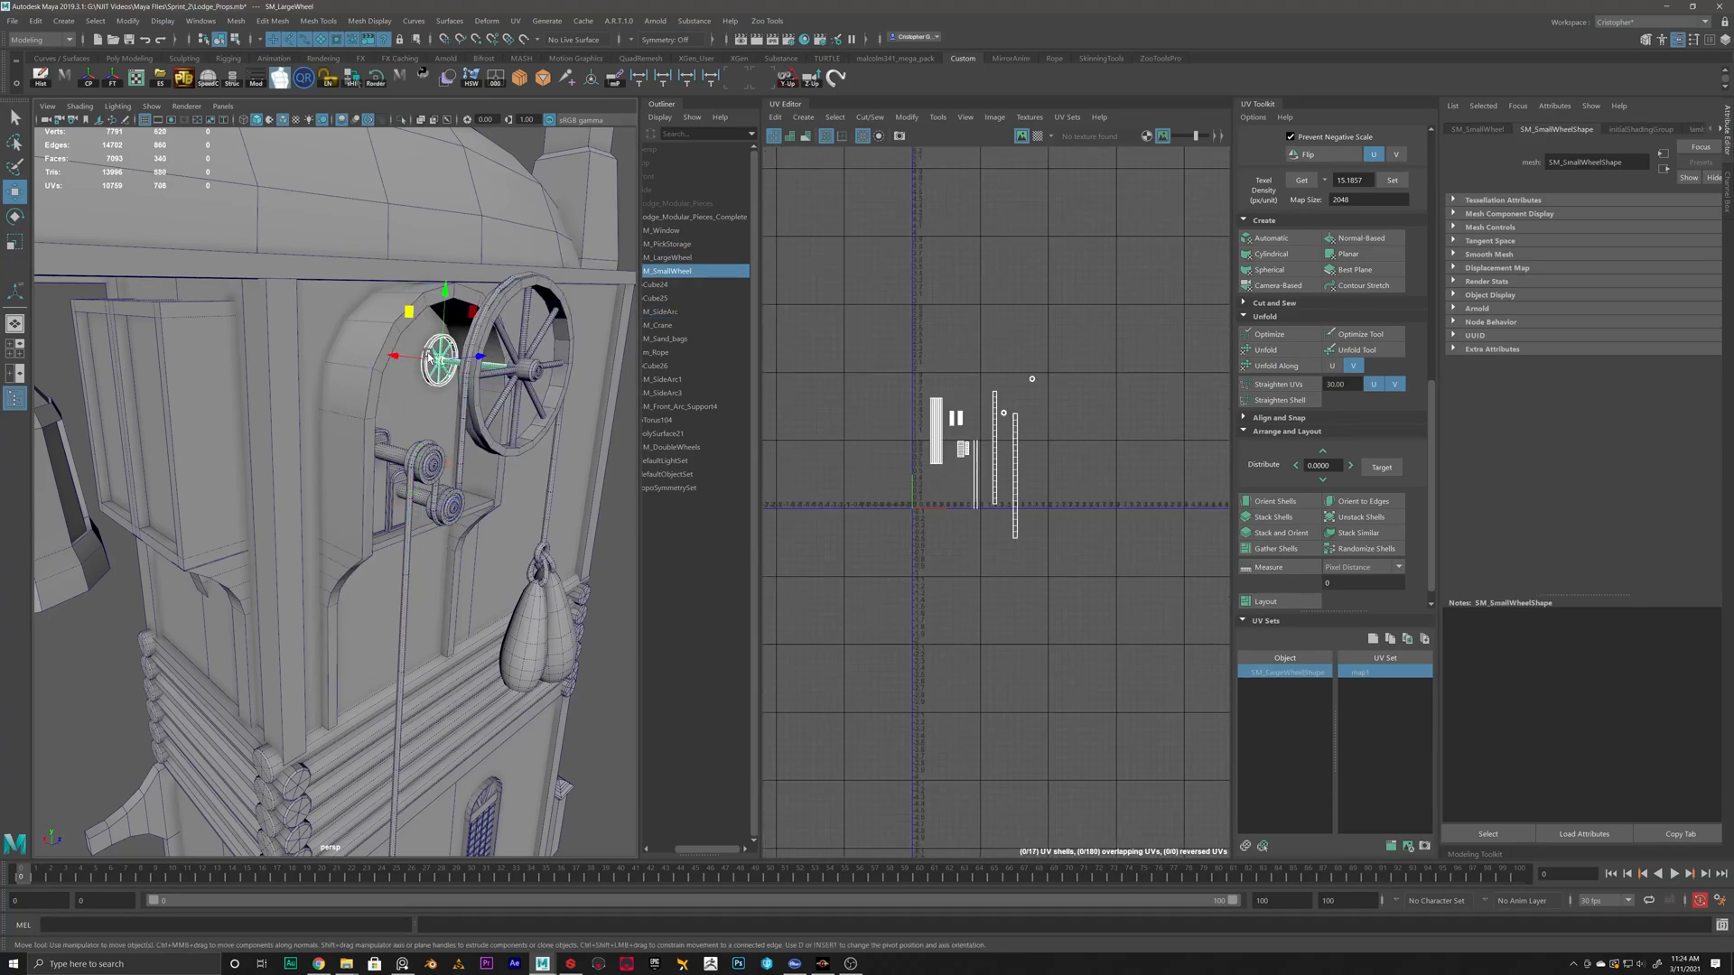
Select the double wheels below the small wheel and bring their round UV shells into close view.
left_click(464, 418)
scroll(482, 572, "up", 6)
left_click(543, 511)
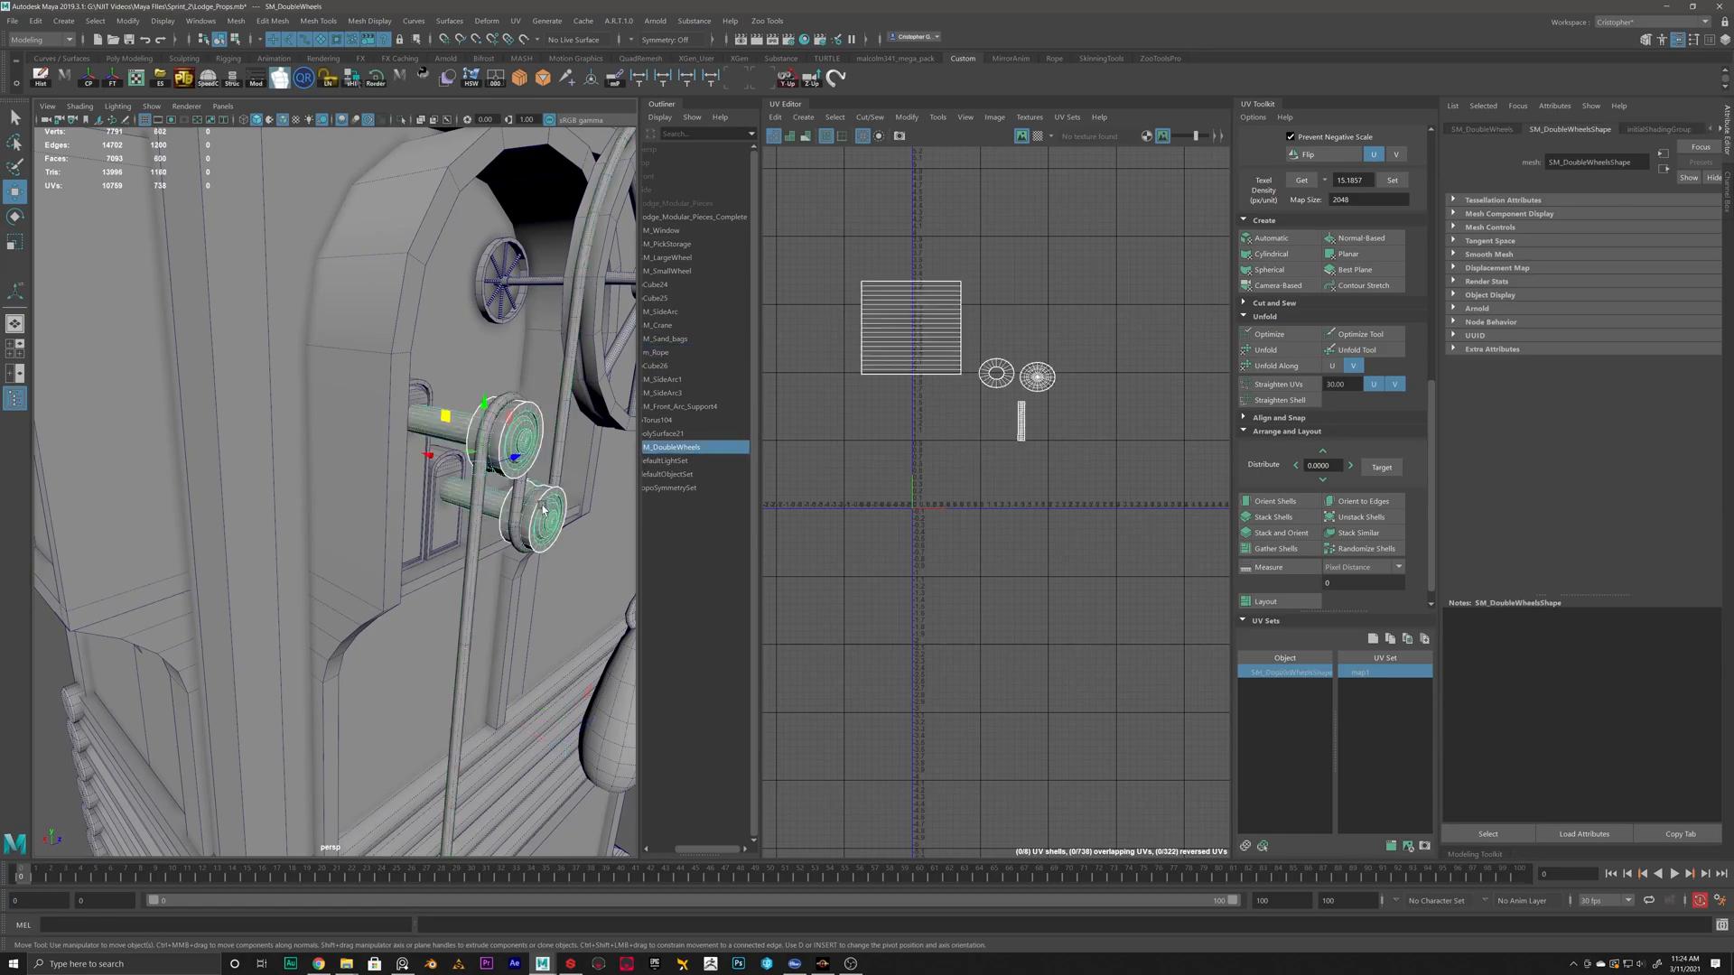
scroll(547, 538, "down", 8)
middle_click_drag(464, 636, 459, 576, "alt")
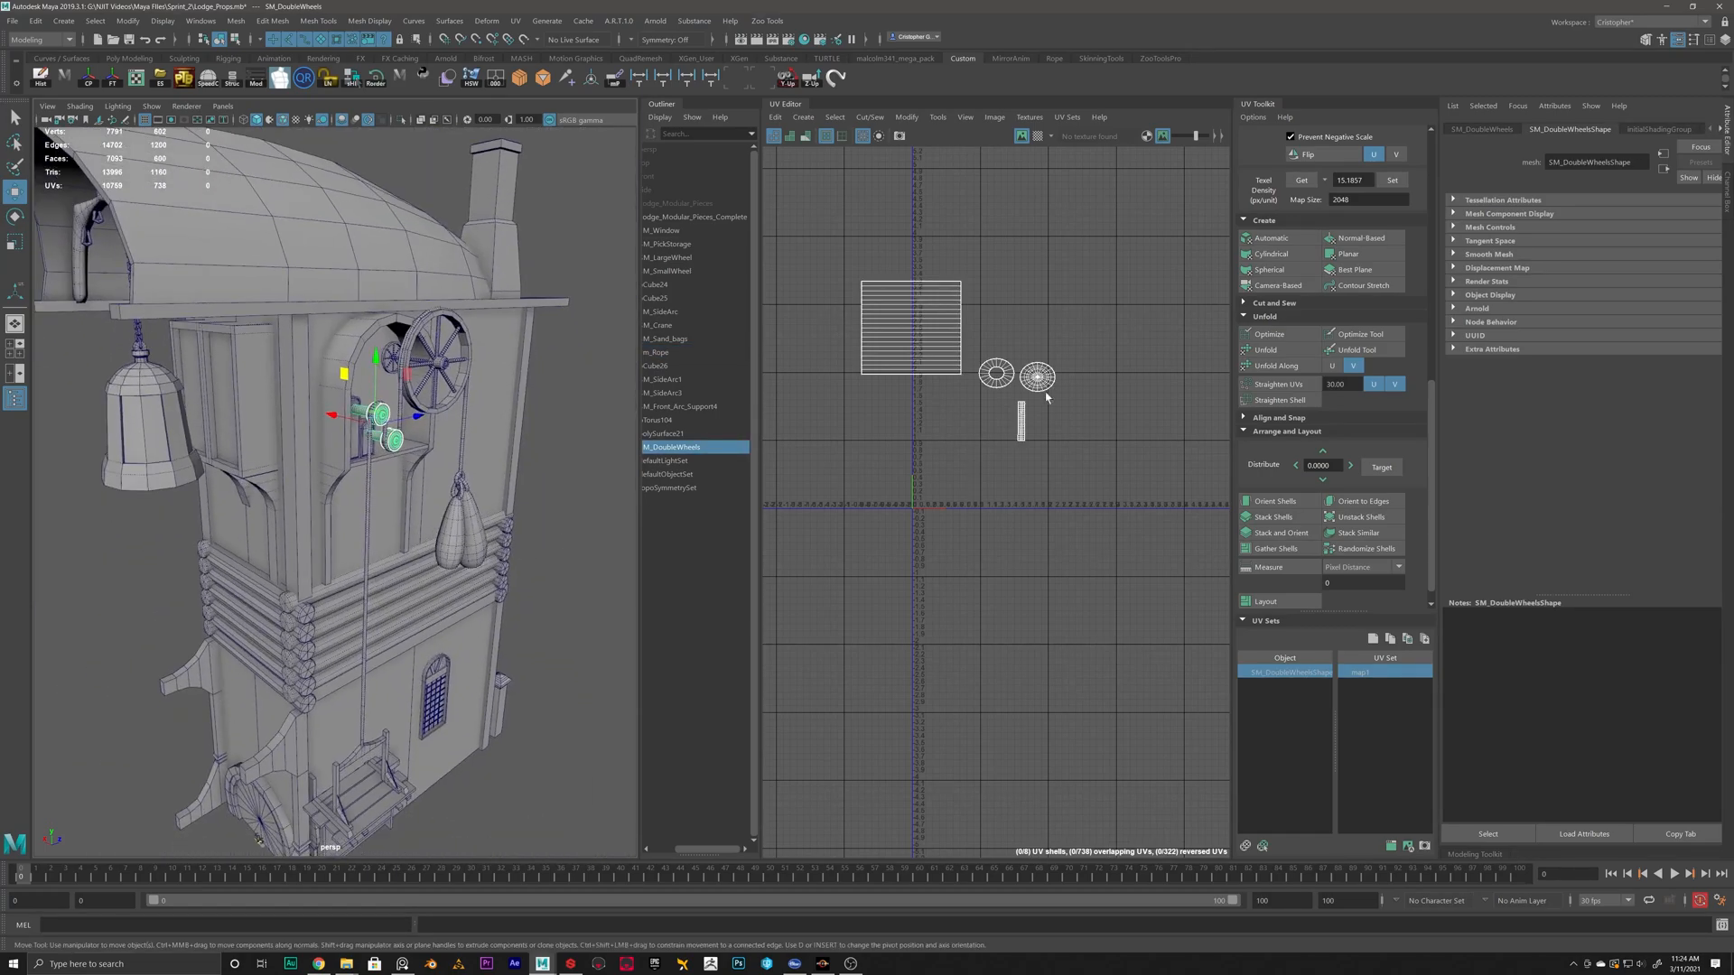
scroll(1048, 374, "up", 9)
middle_click_drag(1007, 378, 1182, 390, "alt")
scroll(1182, 390, "down", 1)
Unfold the double wheels' ring shell and round face shell.
right_click_drag(1097, 443, 1140, 546)
left_click(1073, 369)
key("ctrl+z")
left_click(1258, 353)
middle_click_drag(1211, 316, 1033, 317, "alt")
left_click_drag(1033, 316, 1115, 397)
left_click(1280, 353)
left_click(1145, 391)
key("ctrl+z")
key("ctrl+z")
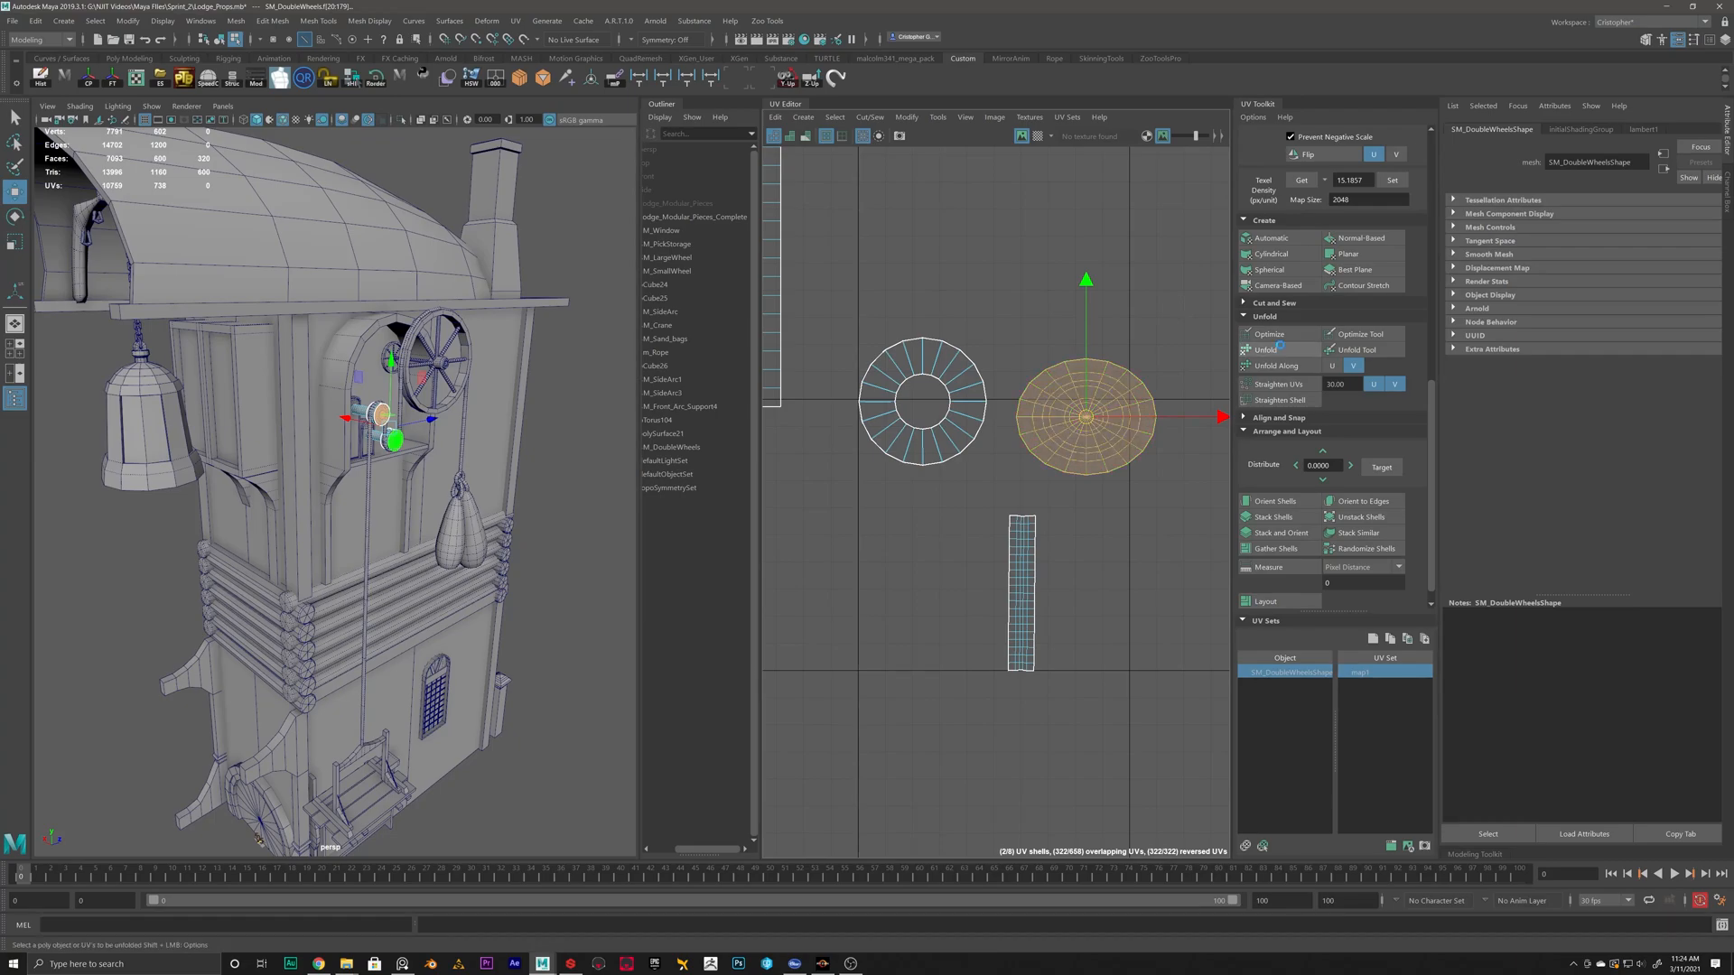
left_click(1281, 351)
Sample the ring shell's texel density and set the large rectangular shell to the same 44.8554 density.
left_click(1025, 551)
scroll(1038, 663, "down", 4)
middle_click_drag(963, 674, 1170, 509, "alt")
left_click(1117, 350)
middle_click_drag(1223, 388, 1107, 480, "alt")
scroll(1106, 479, "up", 2)
left_click(1090, 515)
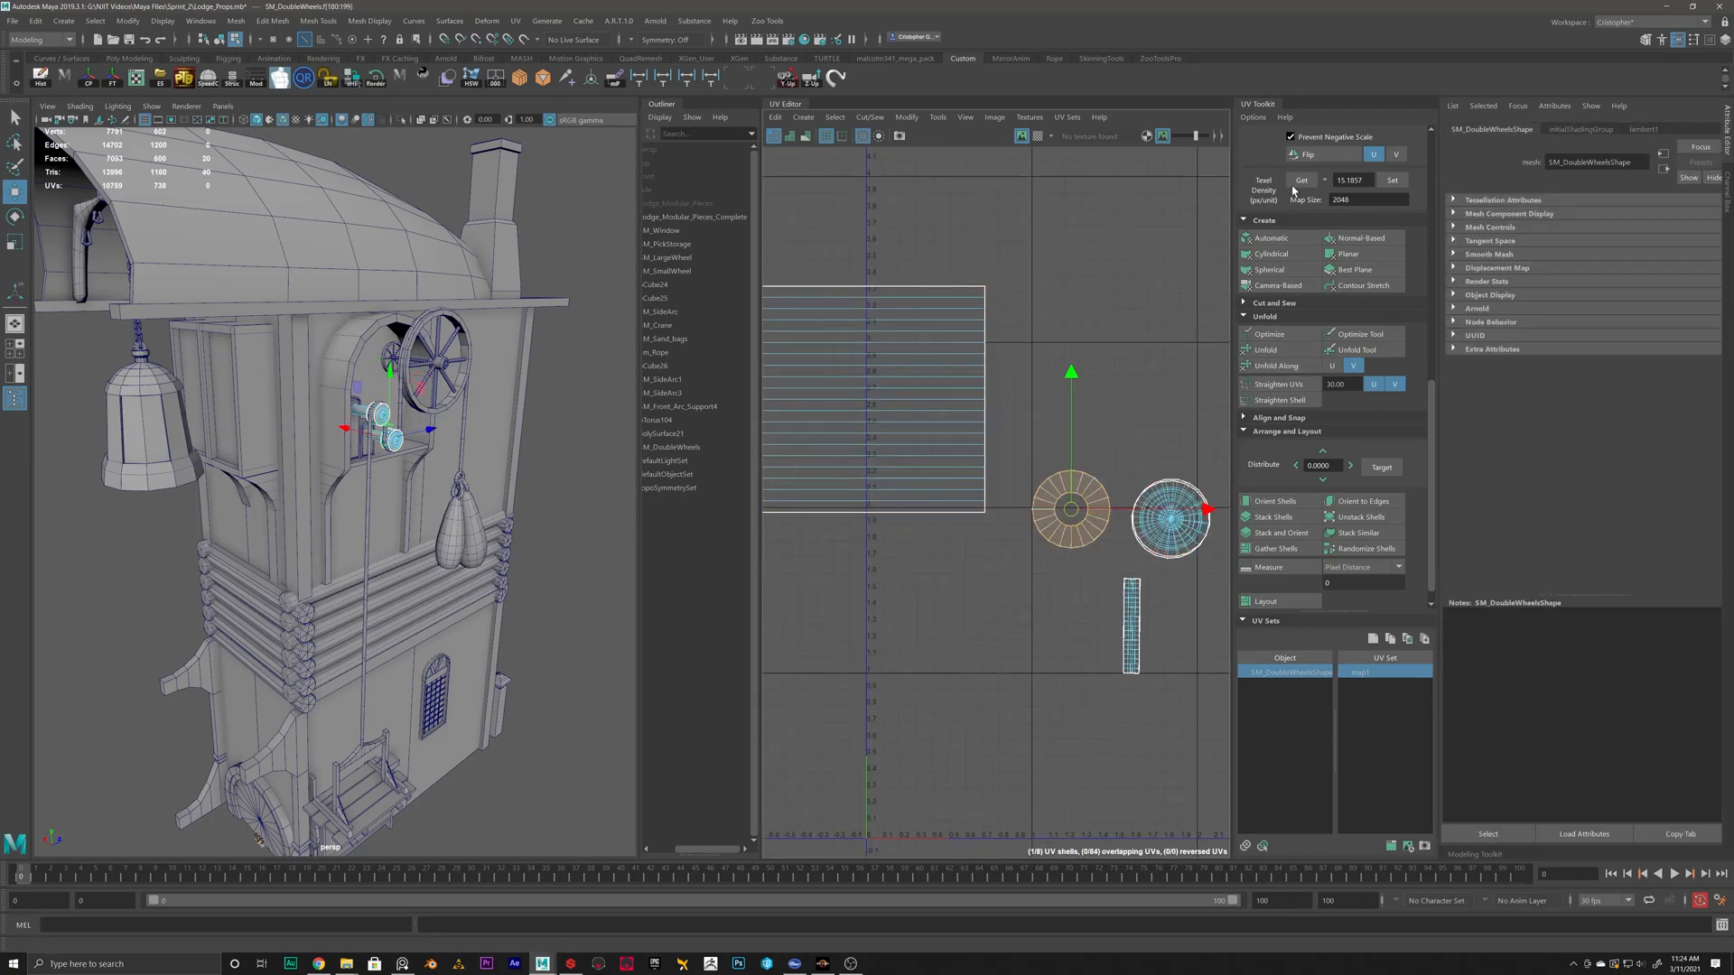
left_click(948, 316)
left_click(1392, 182)
Move the resized rectangular shell over beside the round wheel shells and clear the selection.
left_click(964, 374)
left_click(856, 433)
left_click_drag(867, 399, 1131, 405)
left_click(984, 415)
scroll(560, 484, "up", 3)
Find the hanging wooden platform beside the tower's lower wall and select it.
middle_click_drag(521, 640, 508, 720, "alt")
left_click(478, 474)
scroll(436, 605, "down", 4)
left_click_drag(361, 594, 323, 462, "alt")
scroll(350, 566, "up", 2)
scroll(352, 571, "down", 3)
middle_click_drag(491, 733, 338, 516, "alt")
scroll(338, 517, "up", 4)
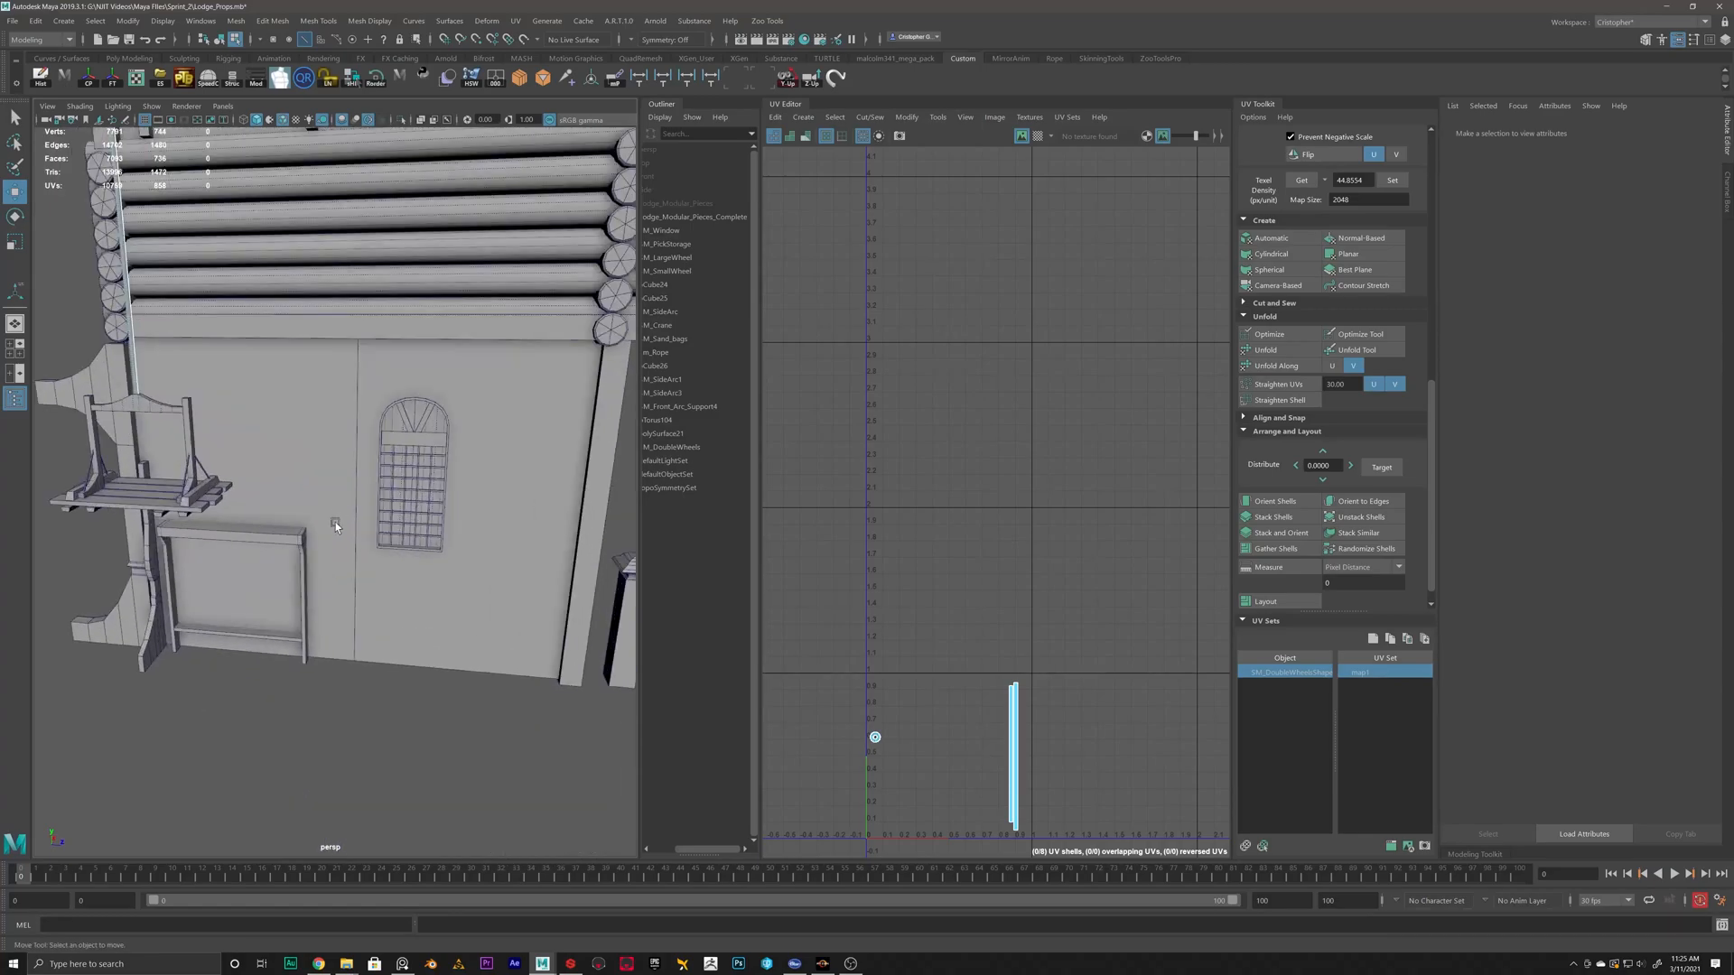
scroll(338, 515, "up", 3)
scroll(409, 560, "down", 3)
scroll(948, 557, "down", 6)
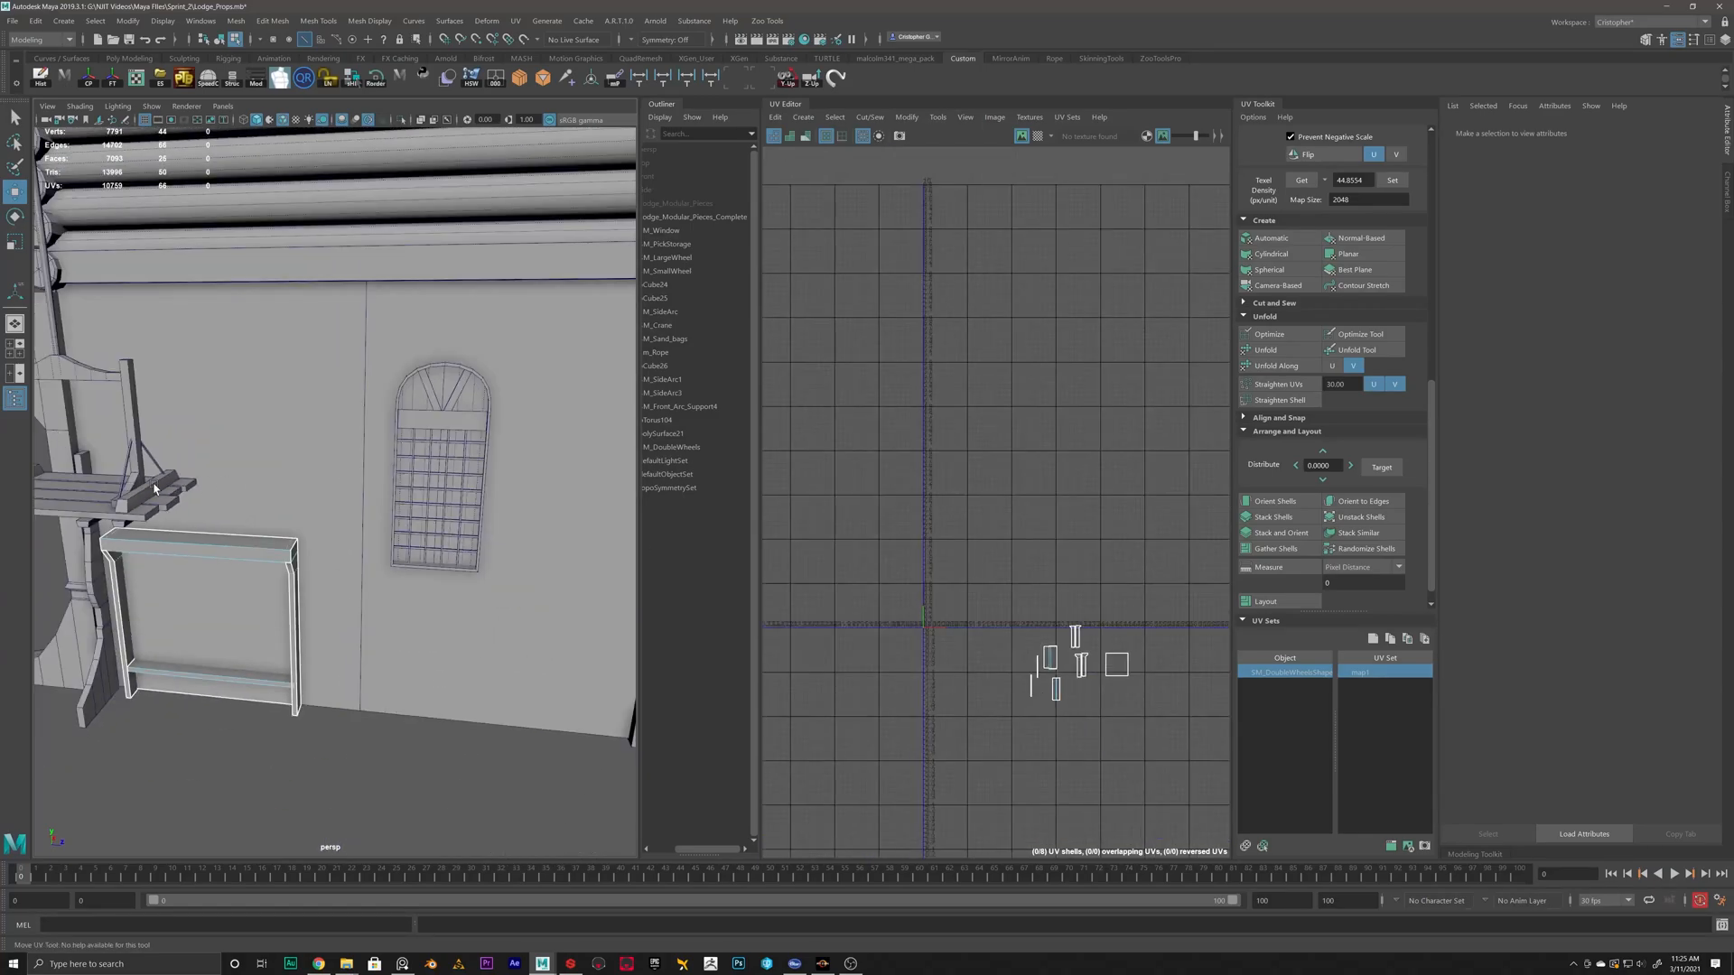
scroll(208, 551, "up", 3)
middle_click_drag(172, 560, 312, 604, "alt")
left_click(247, 548)
Create UVs for the hanging wooden platform with an automatic projection and deselect the resulting shells.
middle_click_drag(418, 490, 562, 593, "alt")
left_click_drag(269, 672, 336, 669, "alt")
right_click_drag(339, 667, 406, 574)
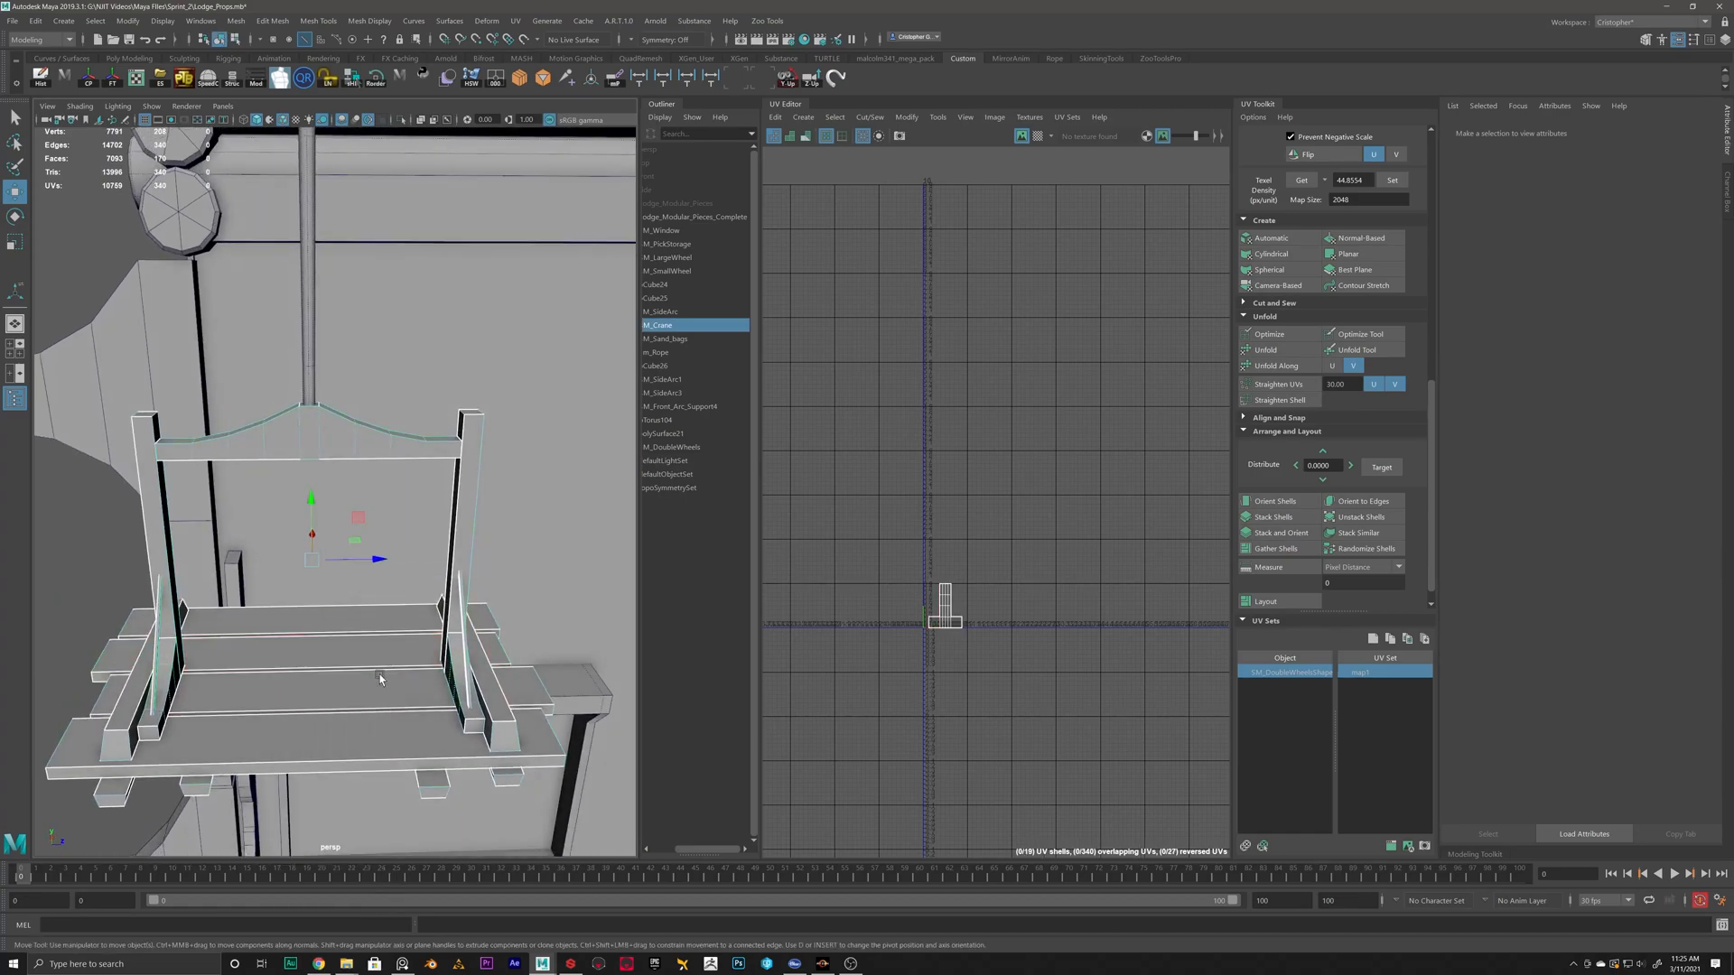
scroll(395, 684, "down", 8)
left_click_drag(383, 513, 451, 518, "alt")
middle_click_drag(452, 518, 455, 482, "alt")
scroll(453, 482, "up", 6)
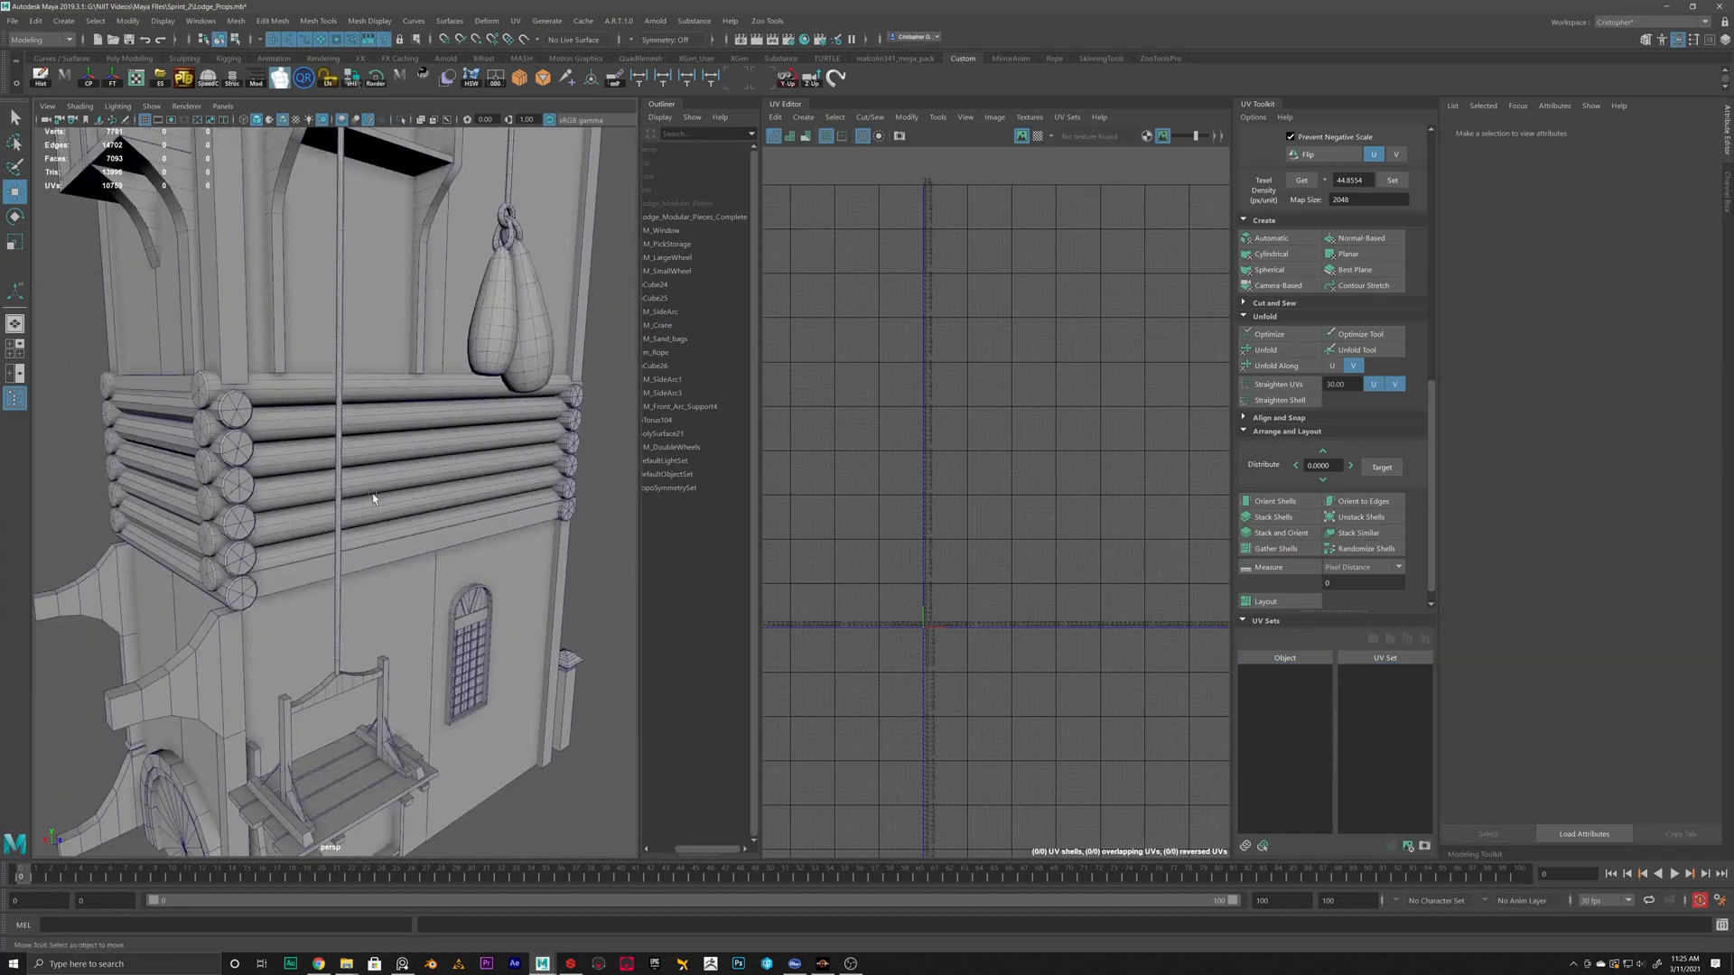
left_click_drag(423, 450, 411, 462, "alt")
middle_click_drag(412, 462, 465, 307, "alt")
left_click_drag(465, 307, 497, 271, "alt")
scroll(933, 652, "up", 3)
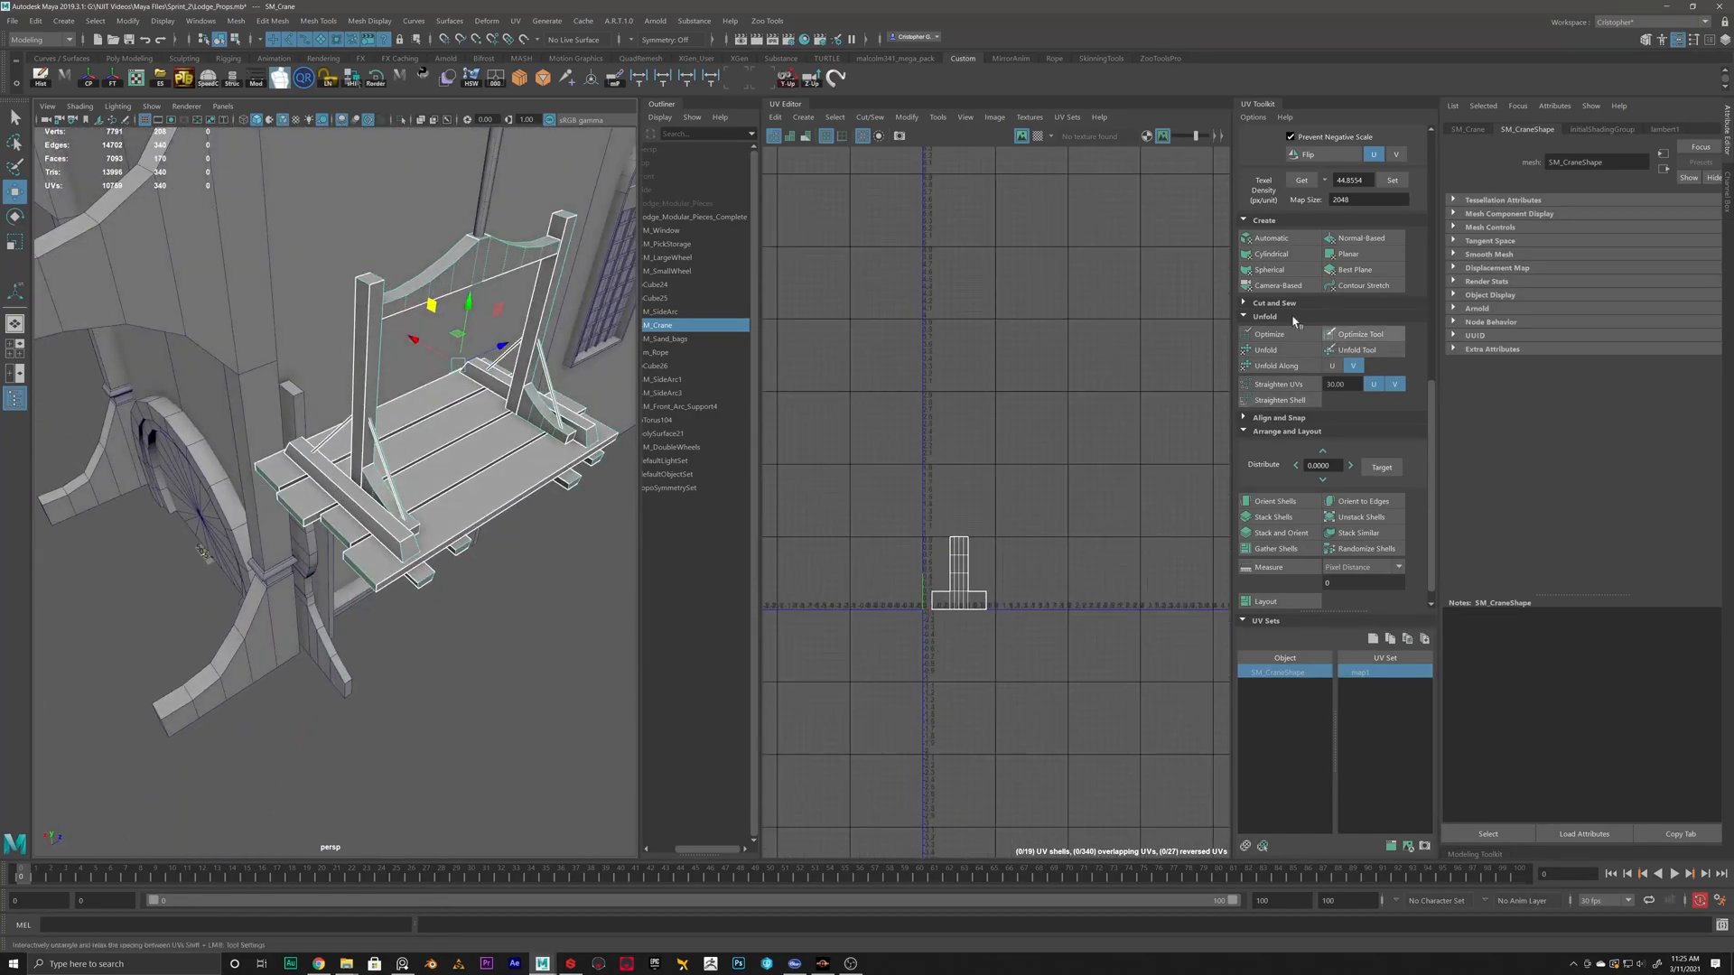
left_click(1271, 238)
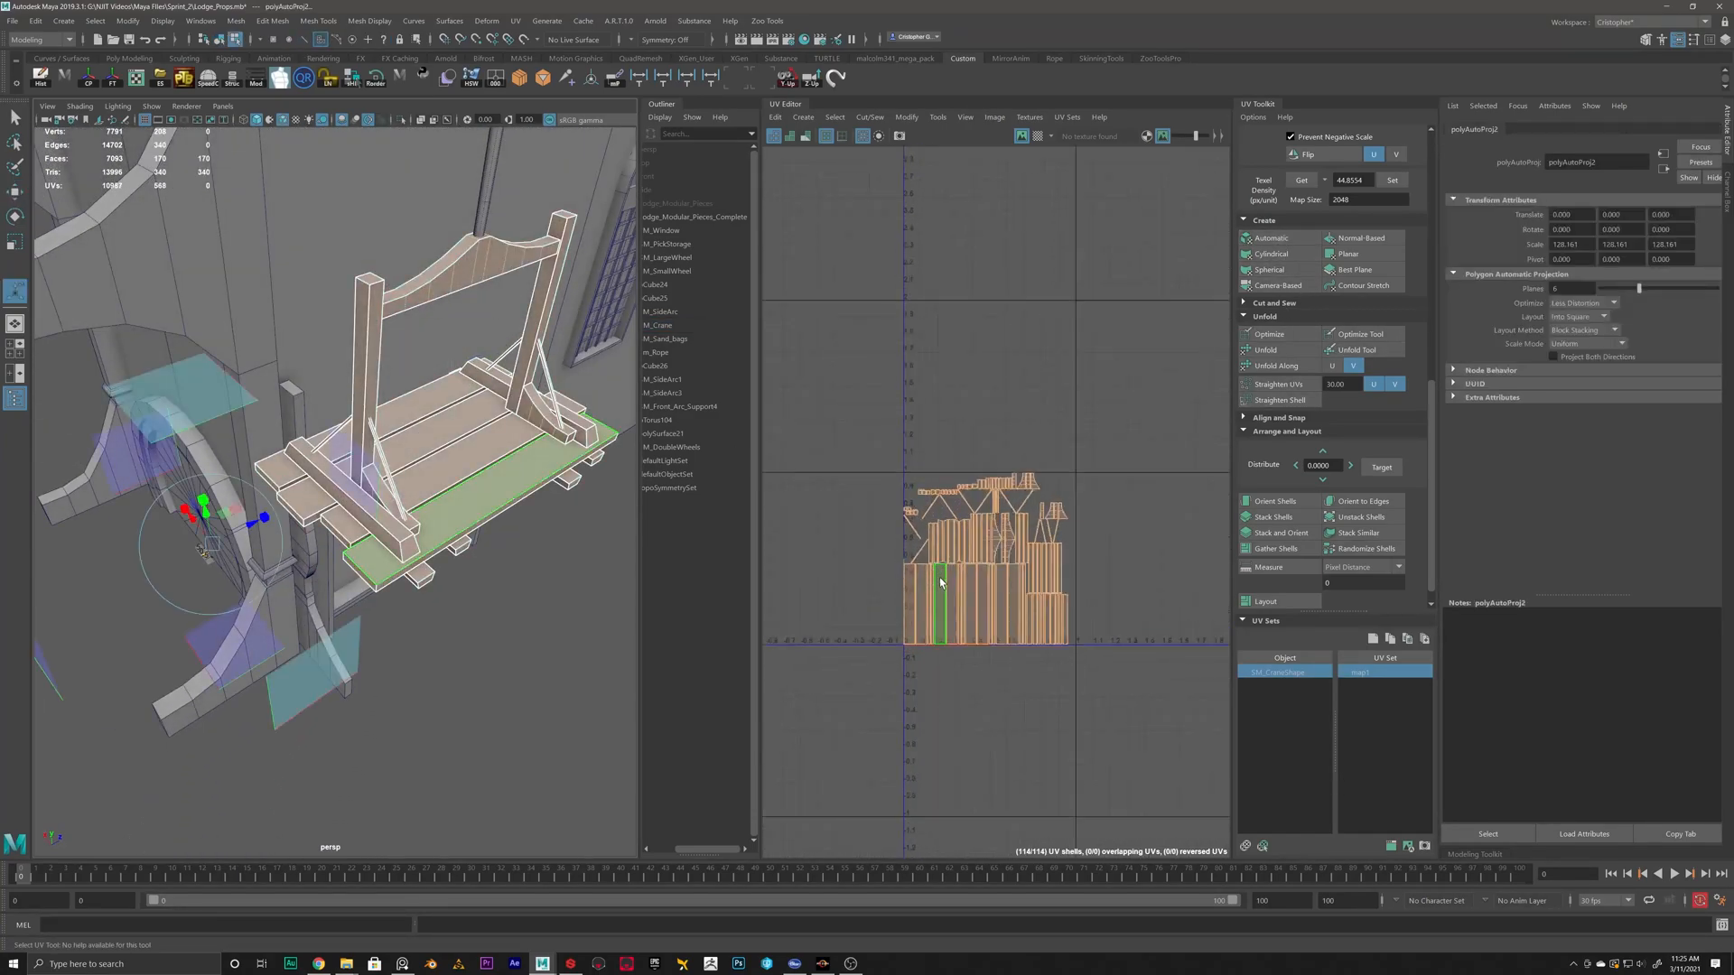
scroll(1027, 563, "up", 3)
middle_click_drag(1103, 469, 1053, 415, "alt")
left_click(950, 721)
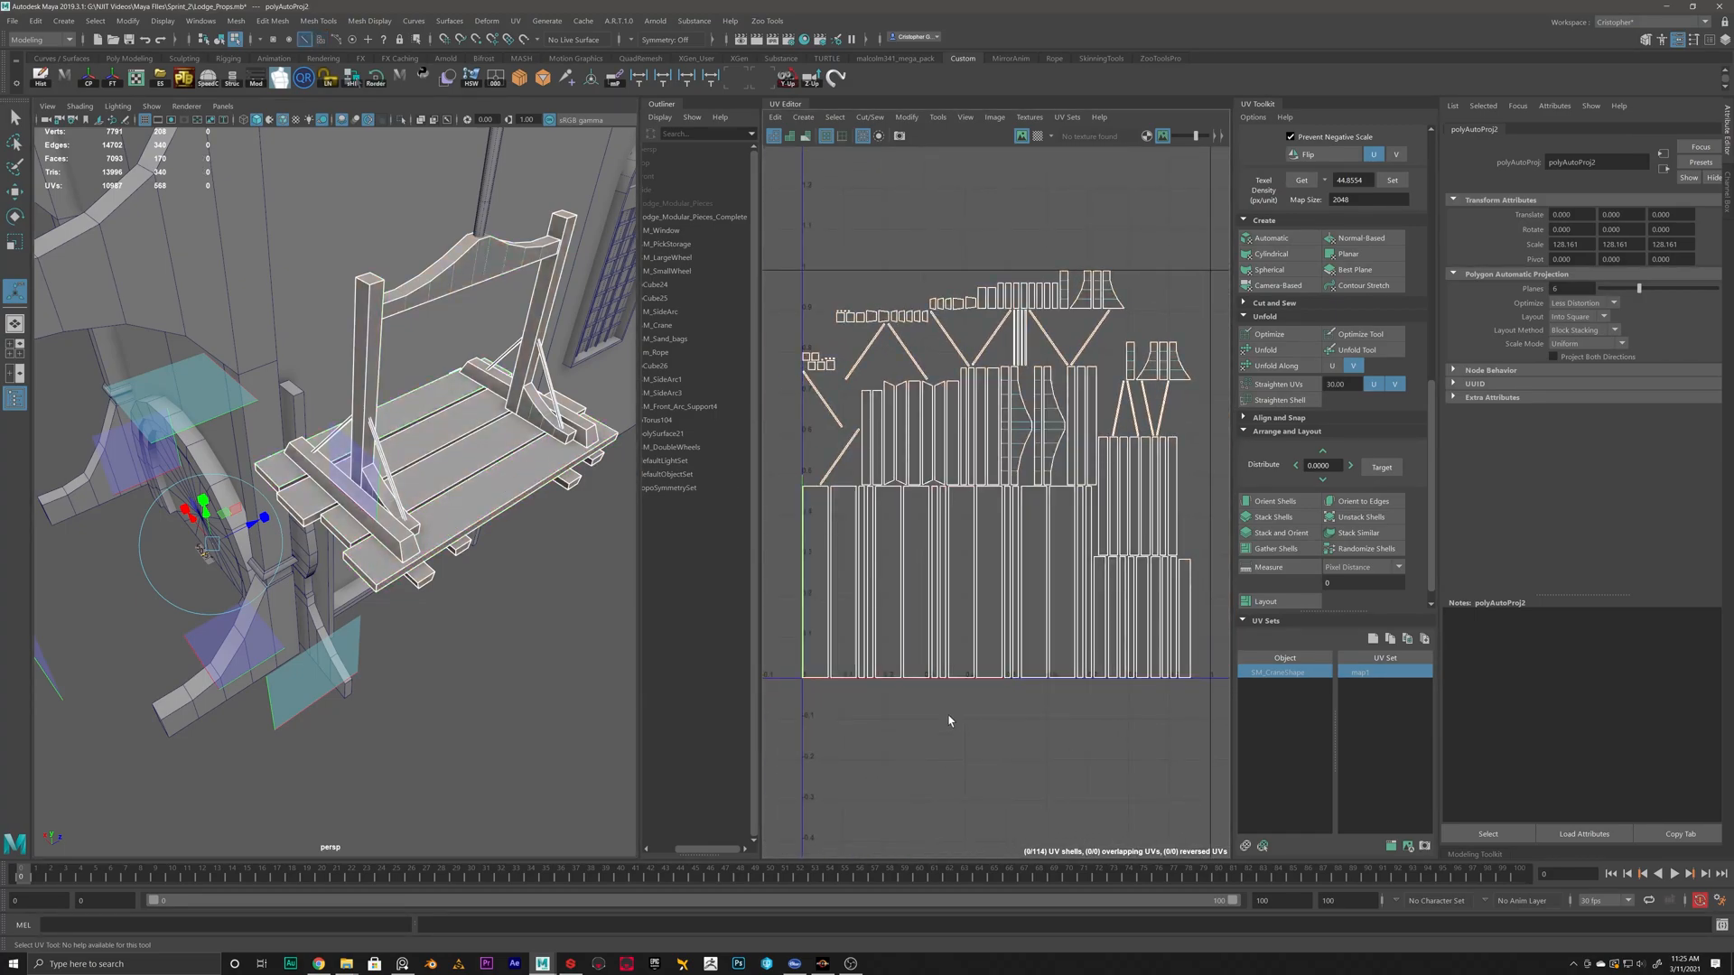
Select the long edges of the platform's front plank and move and sew its shells together.
right_click_drag(483, 513, 500, 511)
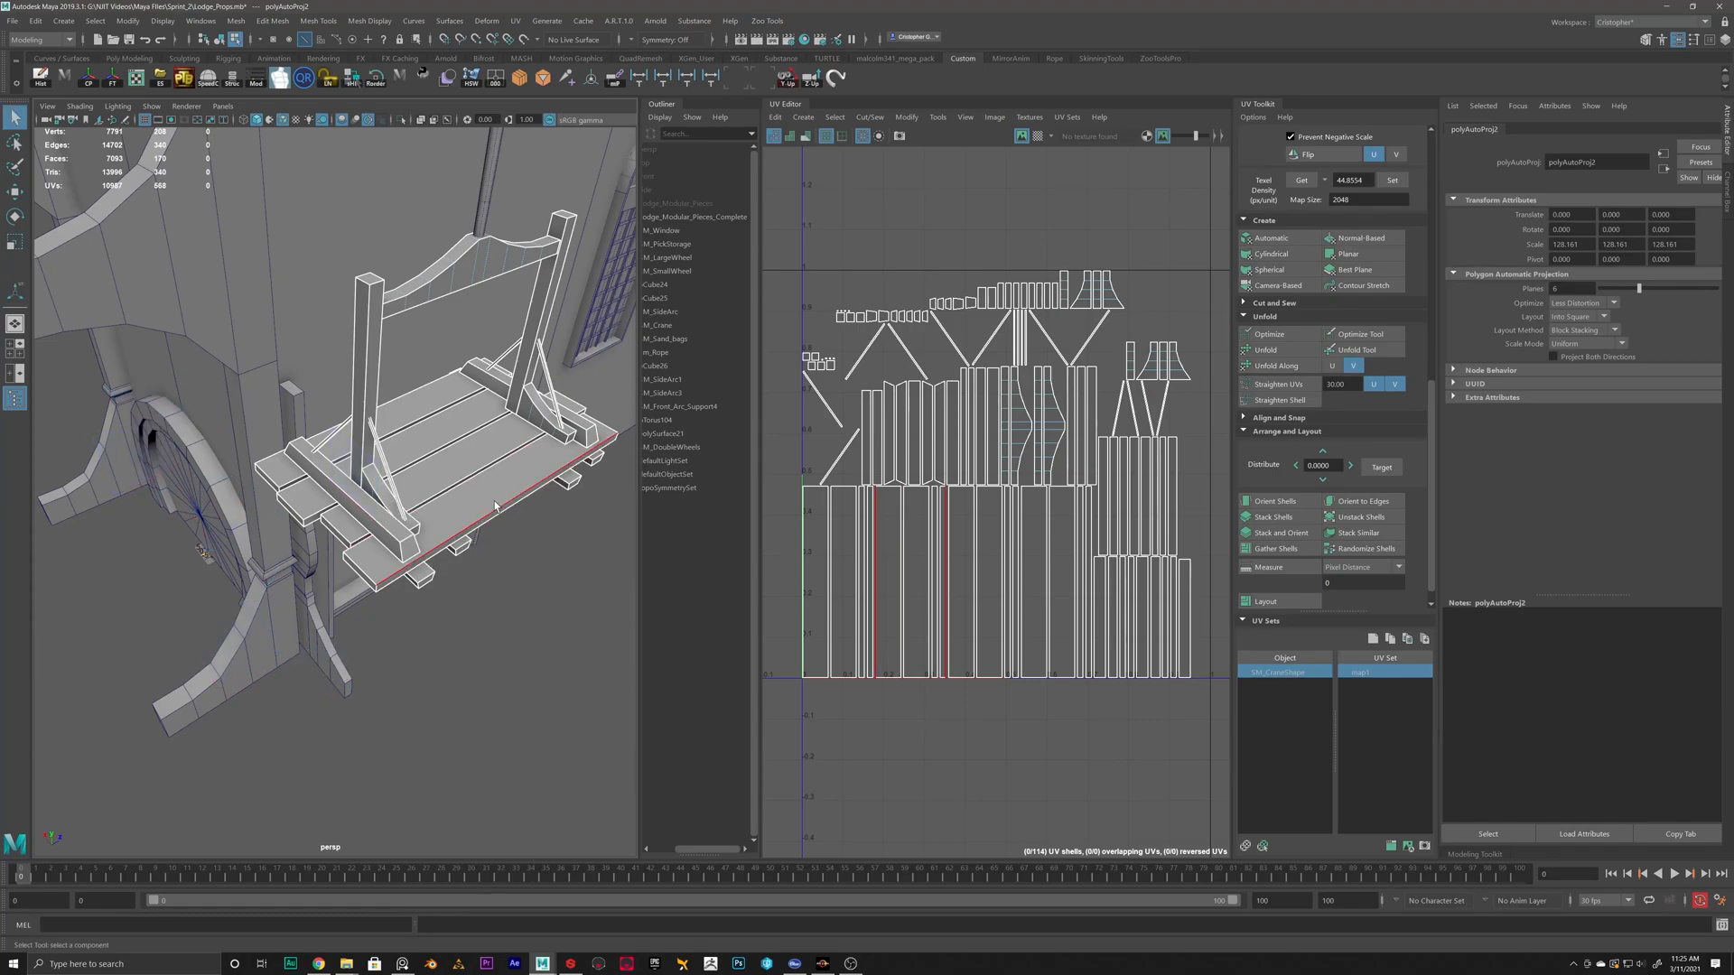
left_click(495, 506)
left_click_drag(496, 512, 553, 493, "alt")
middle_click_drag(553, 493, 529, 625, "alt")
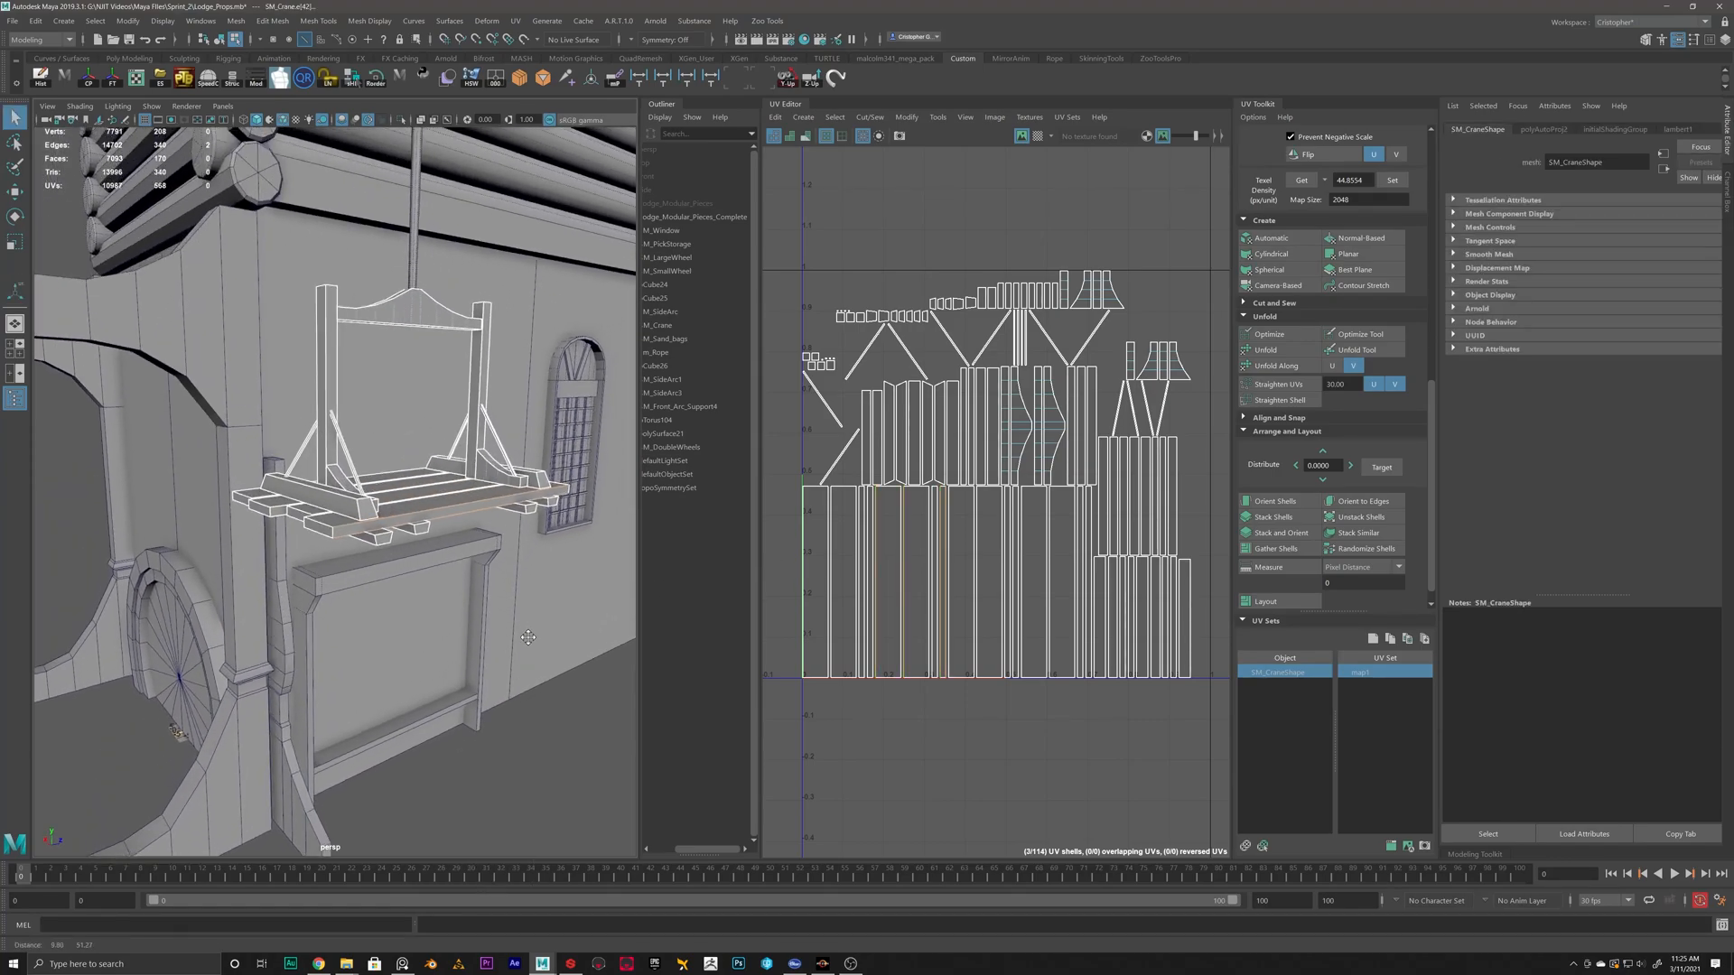
scroll(476, 643, "up", 3)
right_click_drag(996, 559, 997, 585, "shift")
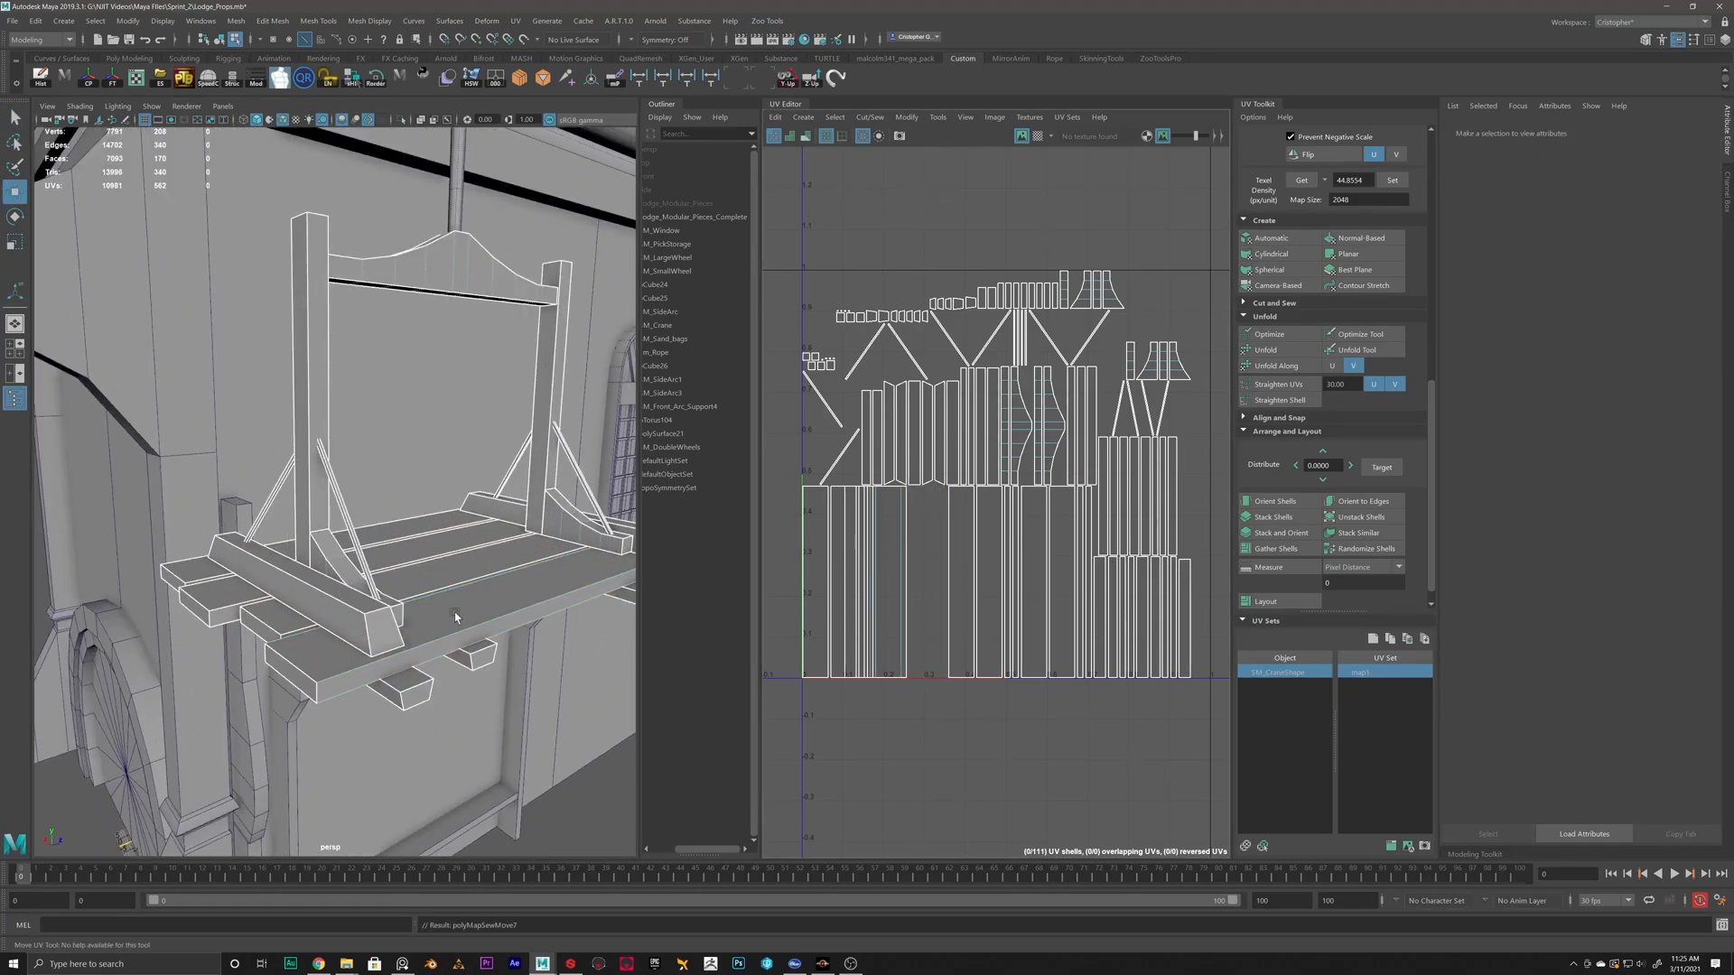
Select the next plank's long edges from above and below and move and sew them into one shell.
left_click_drag(432, 591, 451, 598, "alt")
left_click(434, 663)
left_click_drag(469, 658, 503, 546, "alt")
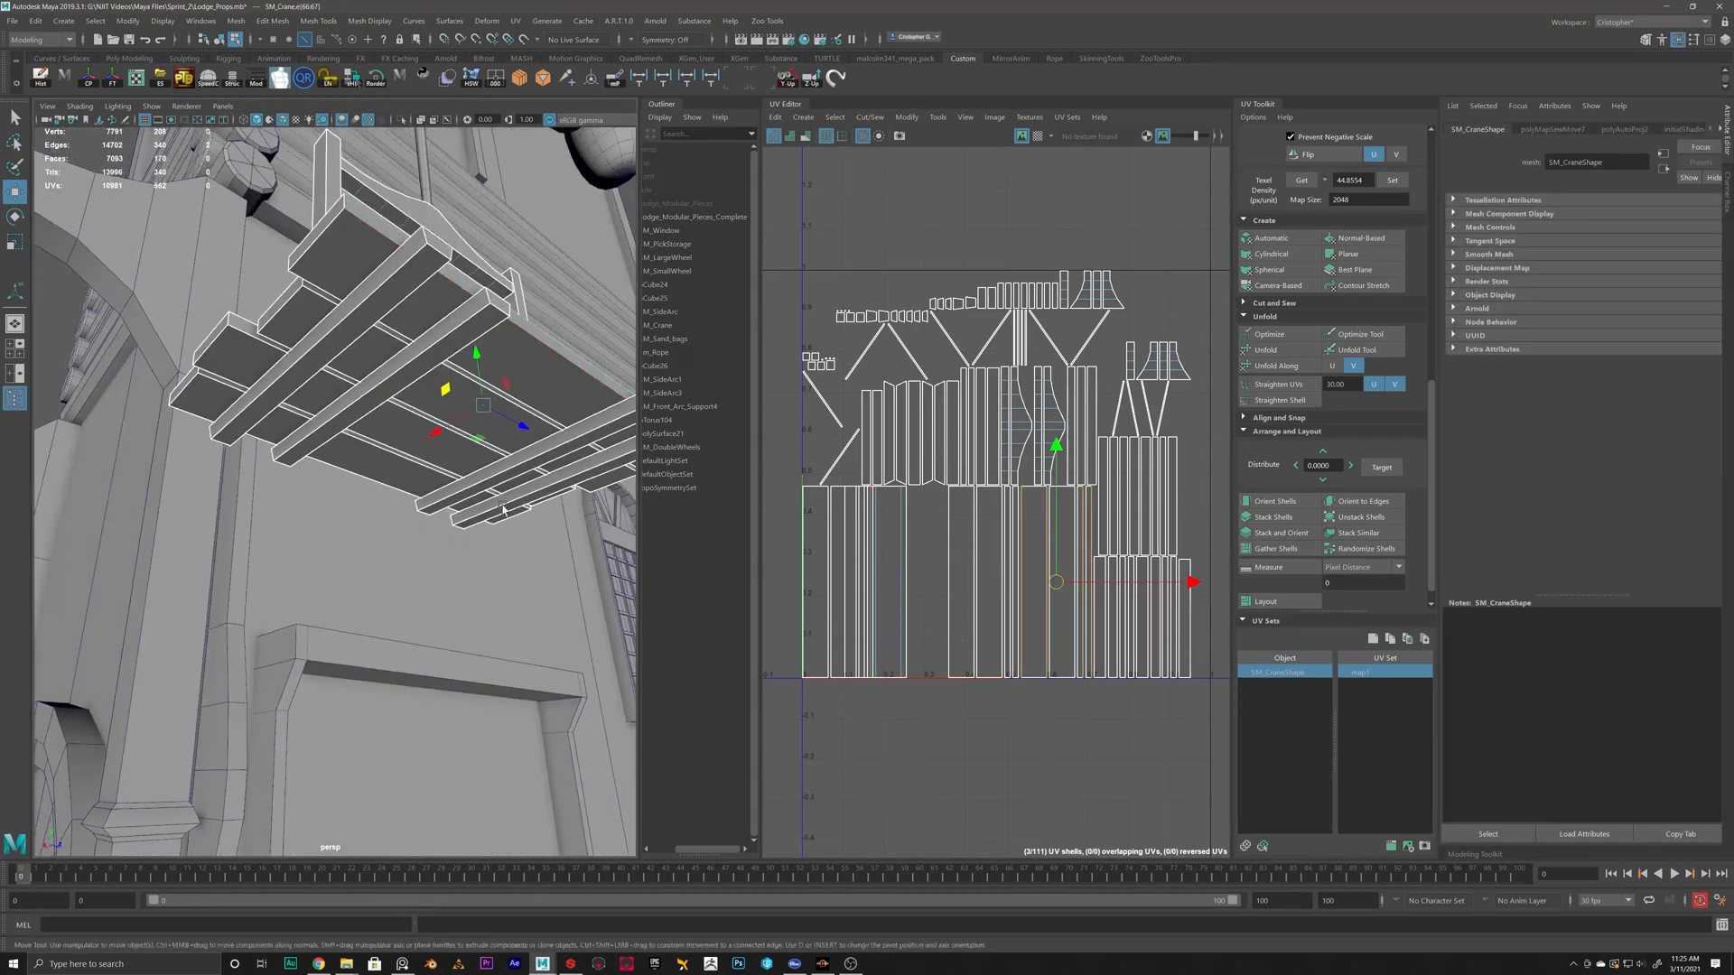
right_click_drag(1065, 527, 1065, 488, "shift")
Move and sew the long edges of the third platform plank into a single shell.
left_click_drag(388, 443, 425, 468, "alt")
scroll(403, 580, "up", 3)
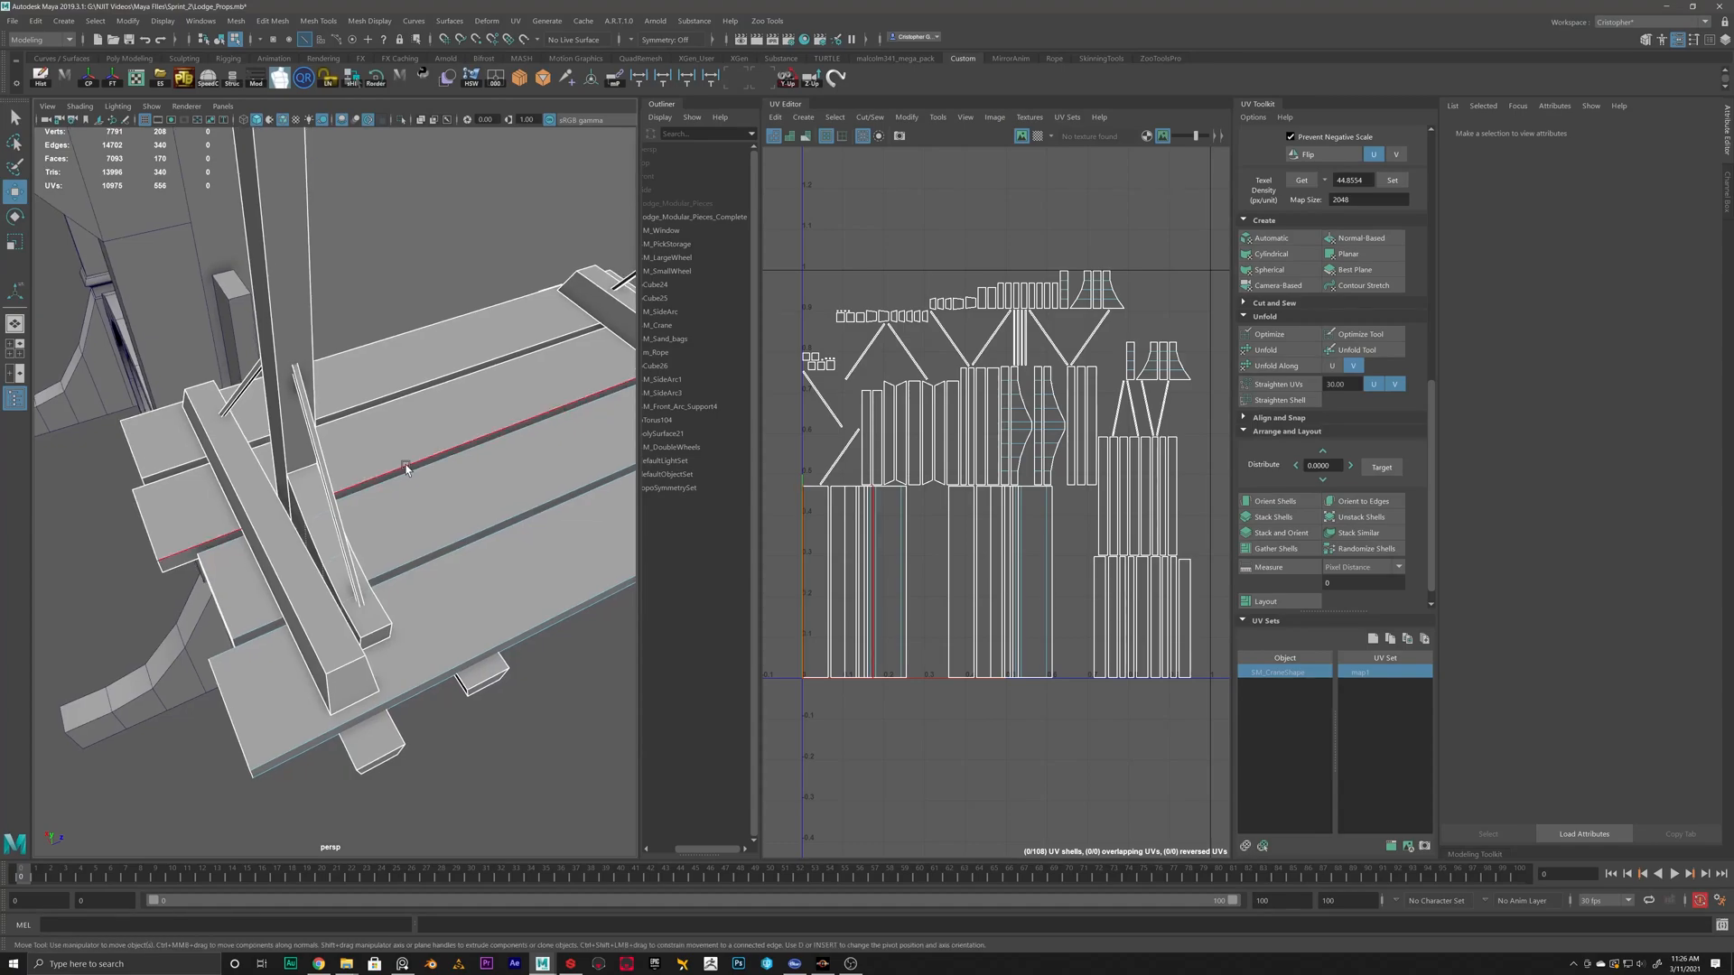
left_click(406, 468)
left_click_drag(392, 408, 547, 373, "alt")
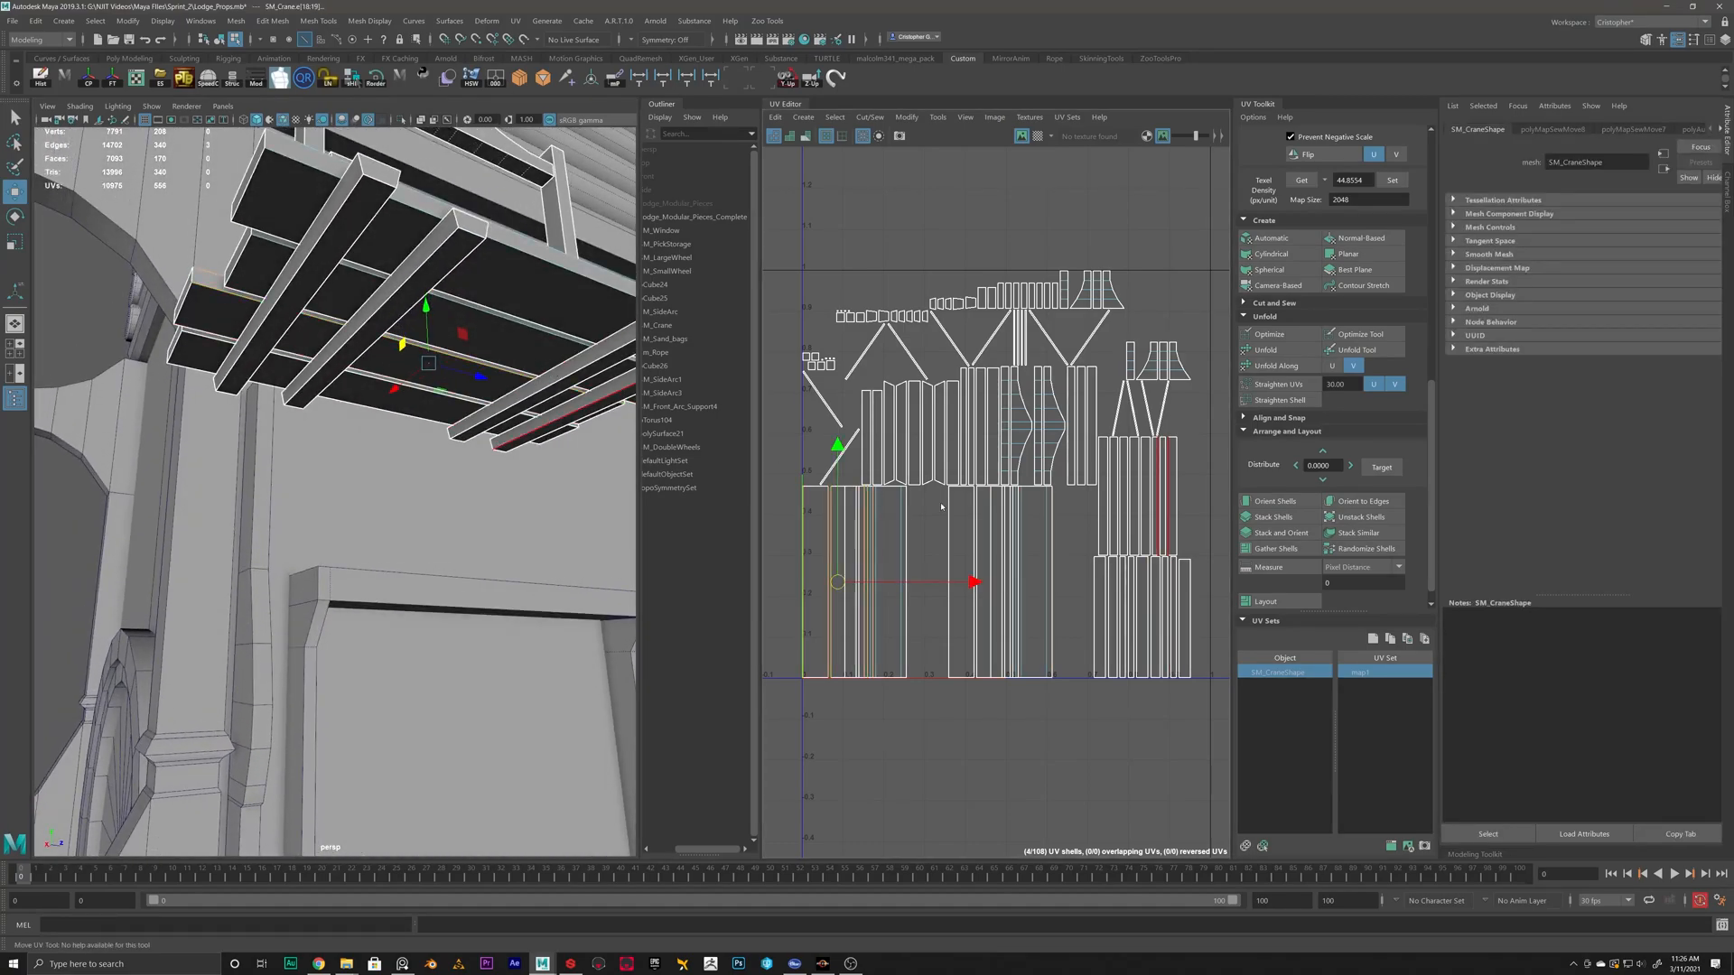
right_click_drag(940, 507, 941, 468, "shift")
Move and sew the last platform plank's long edges so its sides form one shell.
left_click_drag(407, 388, 487, 378, "alt")
left_click(541, 368)
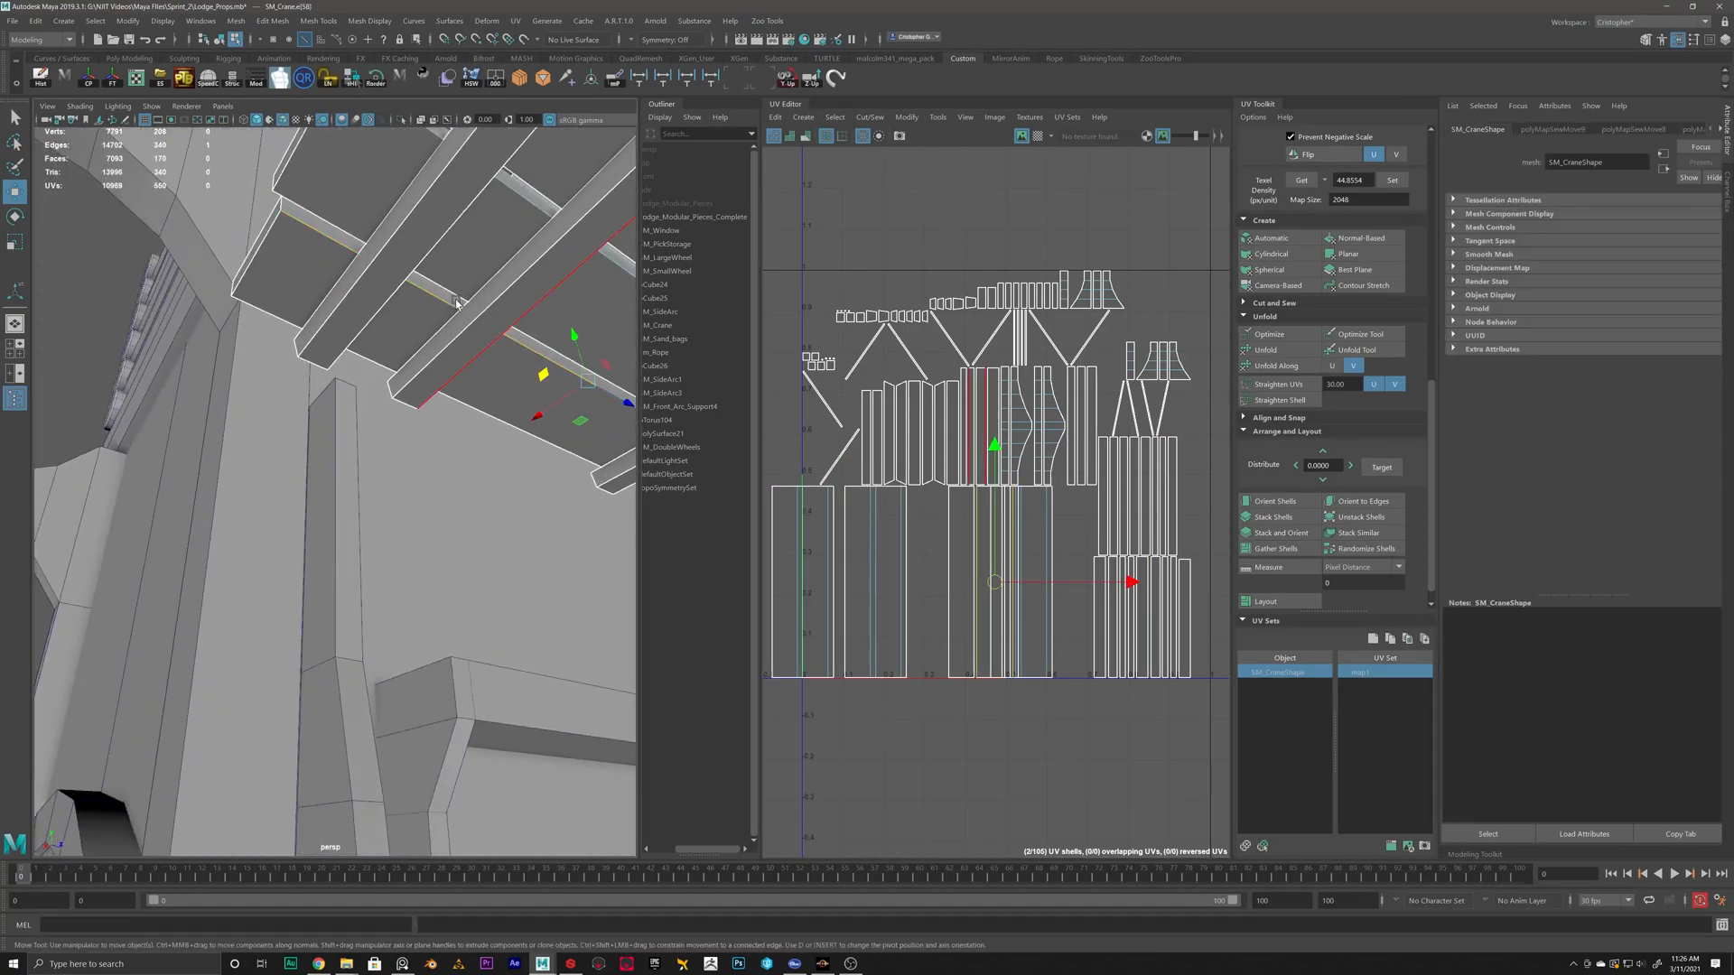
left_click_drag(510, 289, 446, 370, "alt")
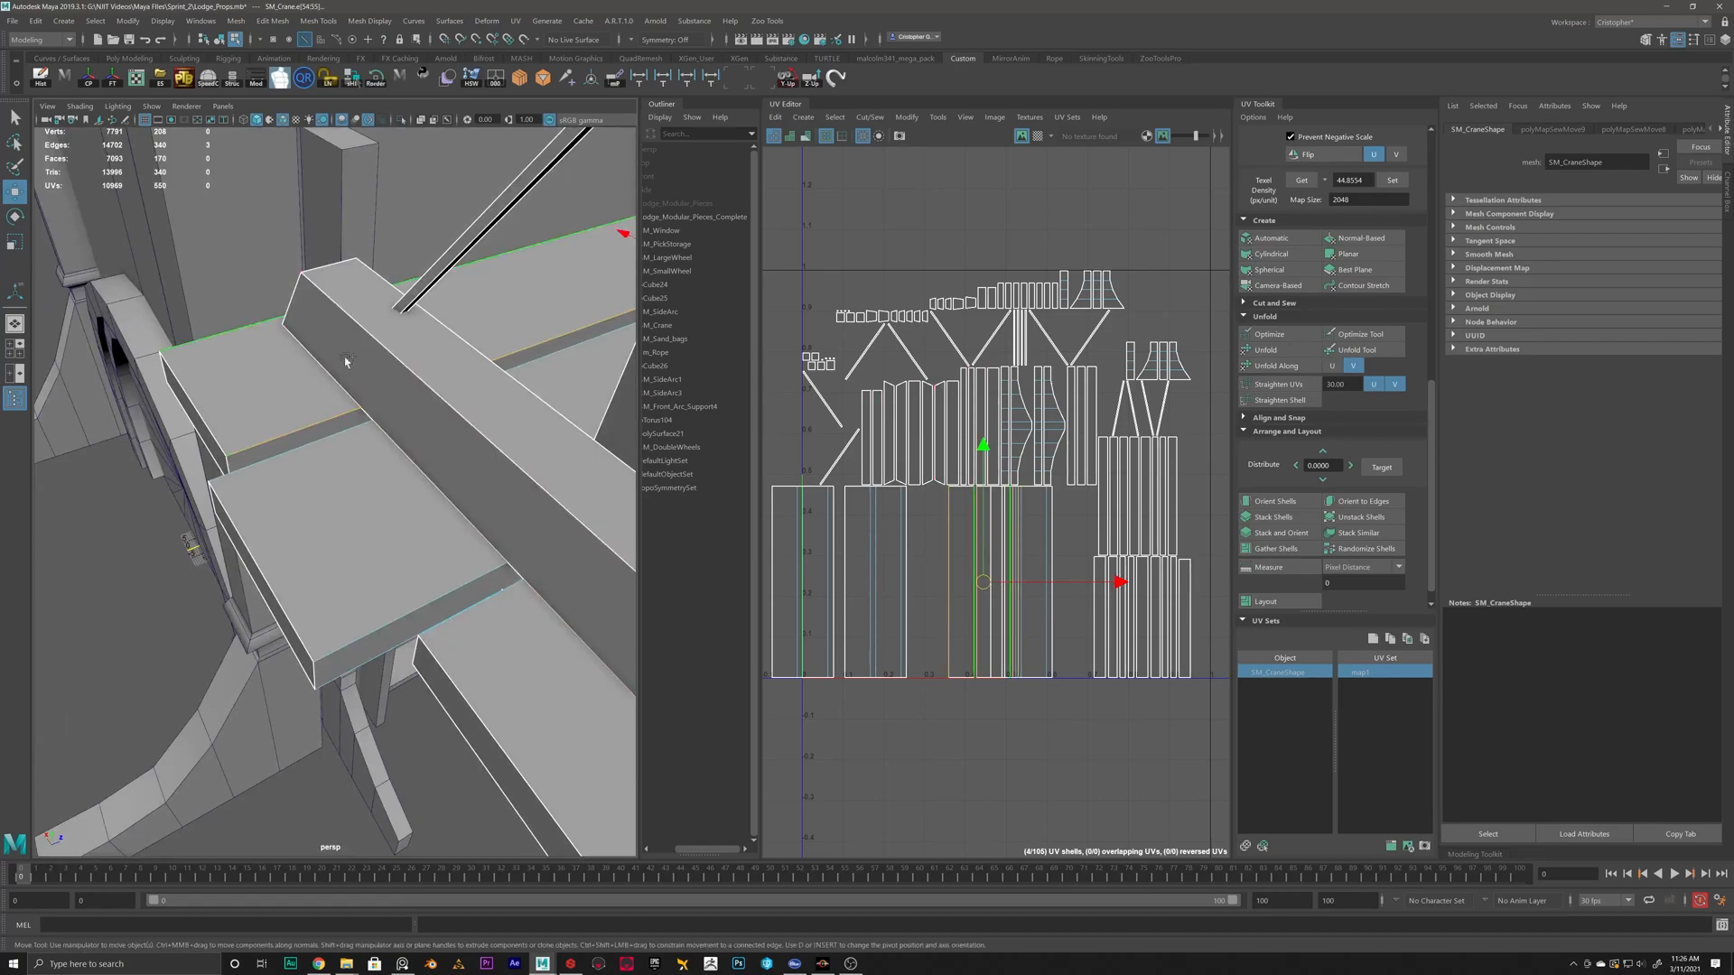
right_click(1068, 430, "shift")
right_click_drag(1069, 390, 1069, 388, "shift")
Select the four sewn plank shells and move them outside the UV tile on its negative U side.
right_click_drag(529, 577, 479, 583, "alt")
left_click_drag(478, 582, 352, 556, "alt")
right_click_drag(1004, 597, 917, 494, "alt")
left_click(851, 500)
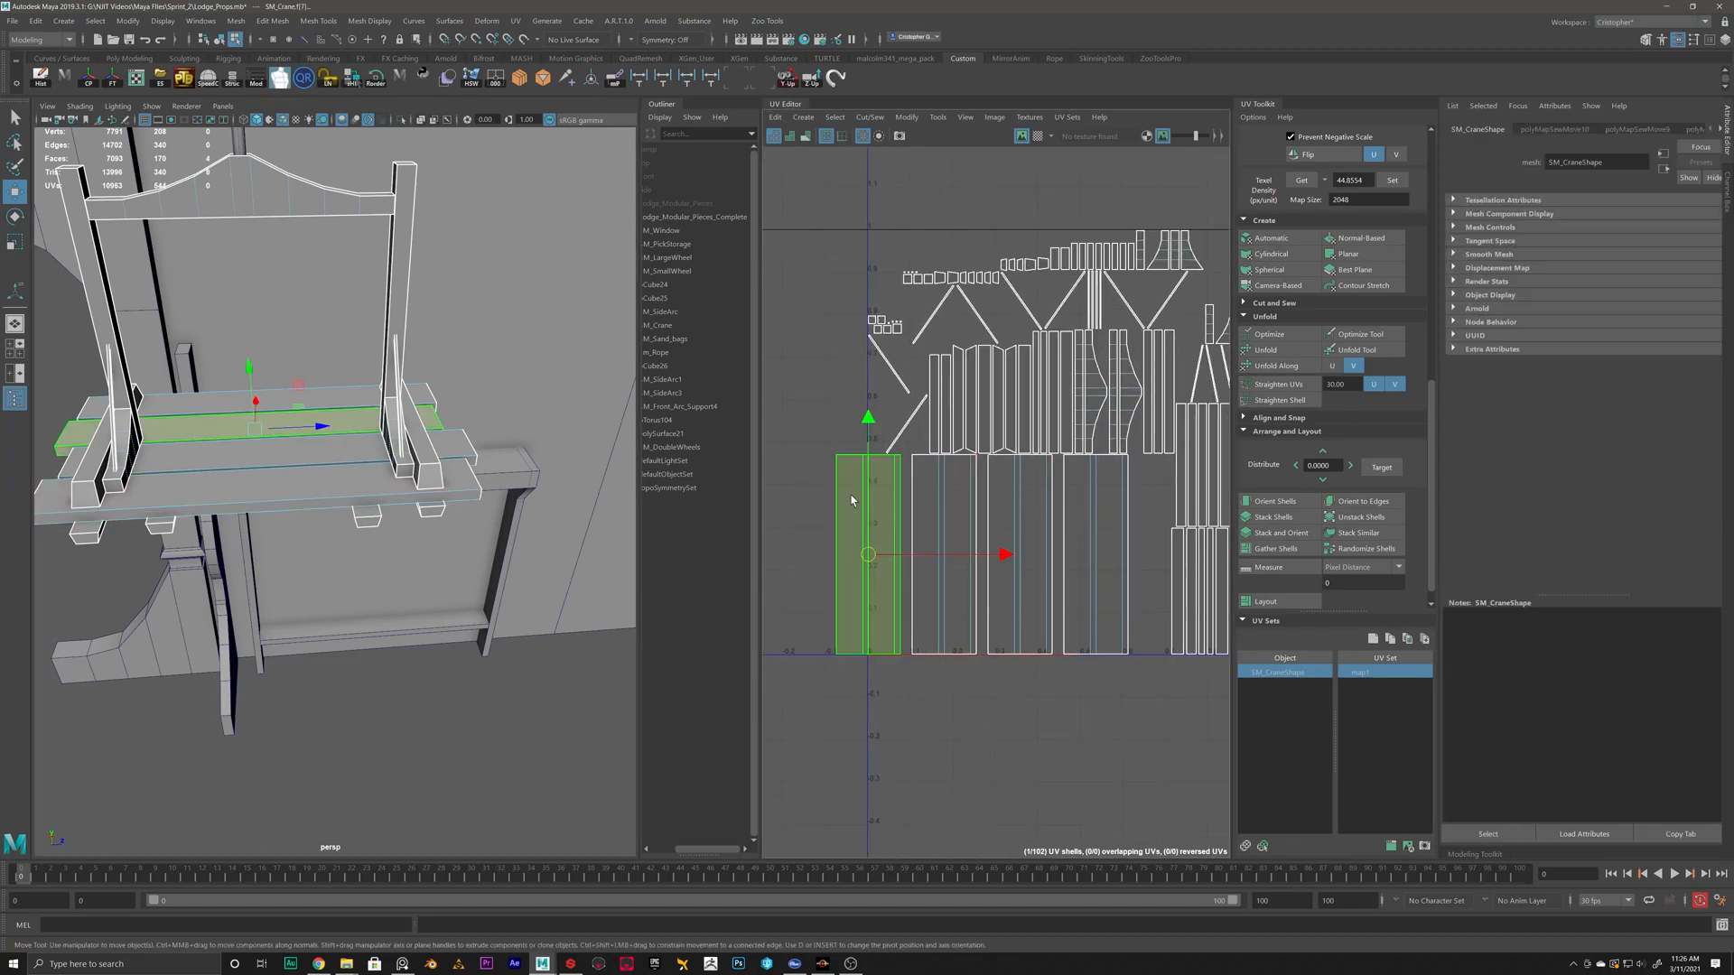
left_click(1135, 500)
left_click_drag(880, 539, 850, 543)
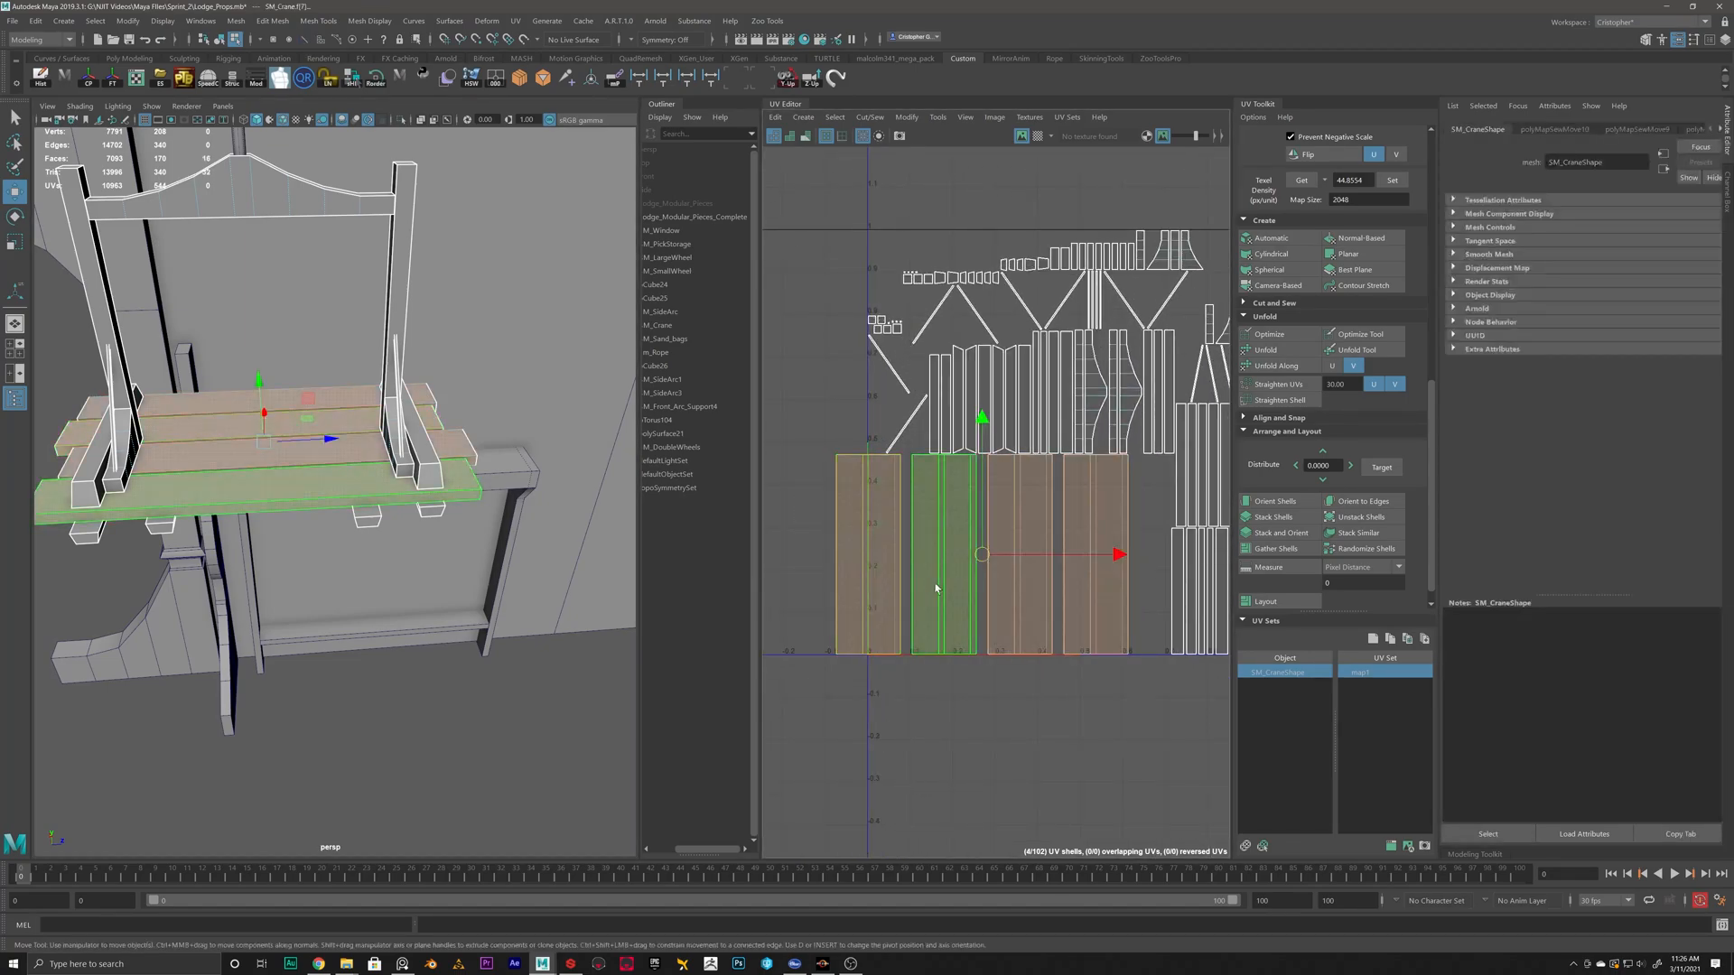
right_click_drag(953, 582, 925, 581, "alt")
left_click_drag(973, 561, 752, 484)
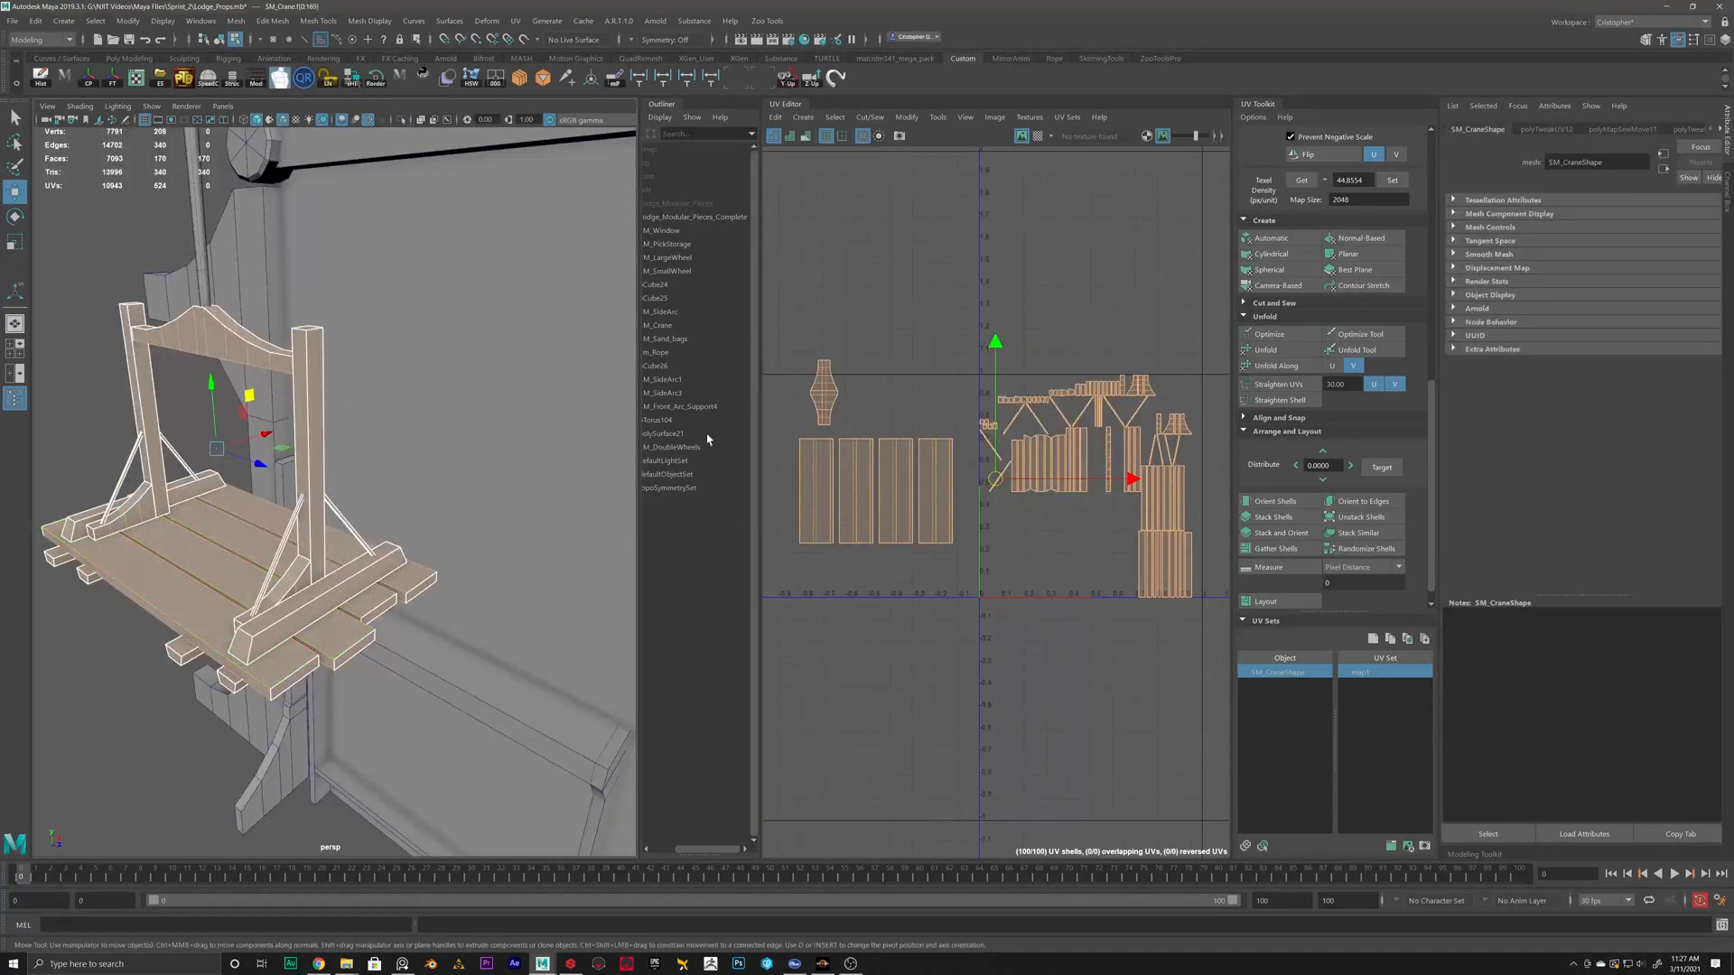
Examine the curved crossbar's UV shell and its lengthwise edges, then clear the selection.
left_click_drag(361, 487, 442, 470, "alt")
scroll(397, 470, "up", 3)
middle_click_drag(397, 470, 560, 442, "alt")
scroll(842, 372, "up", 8)
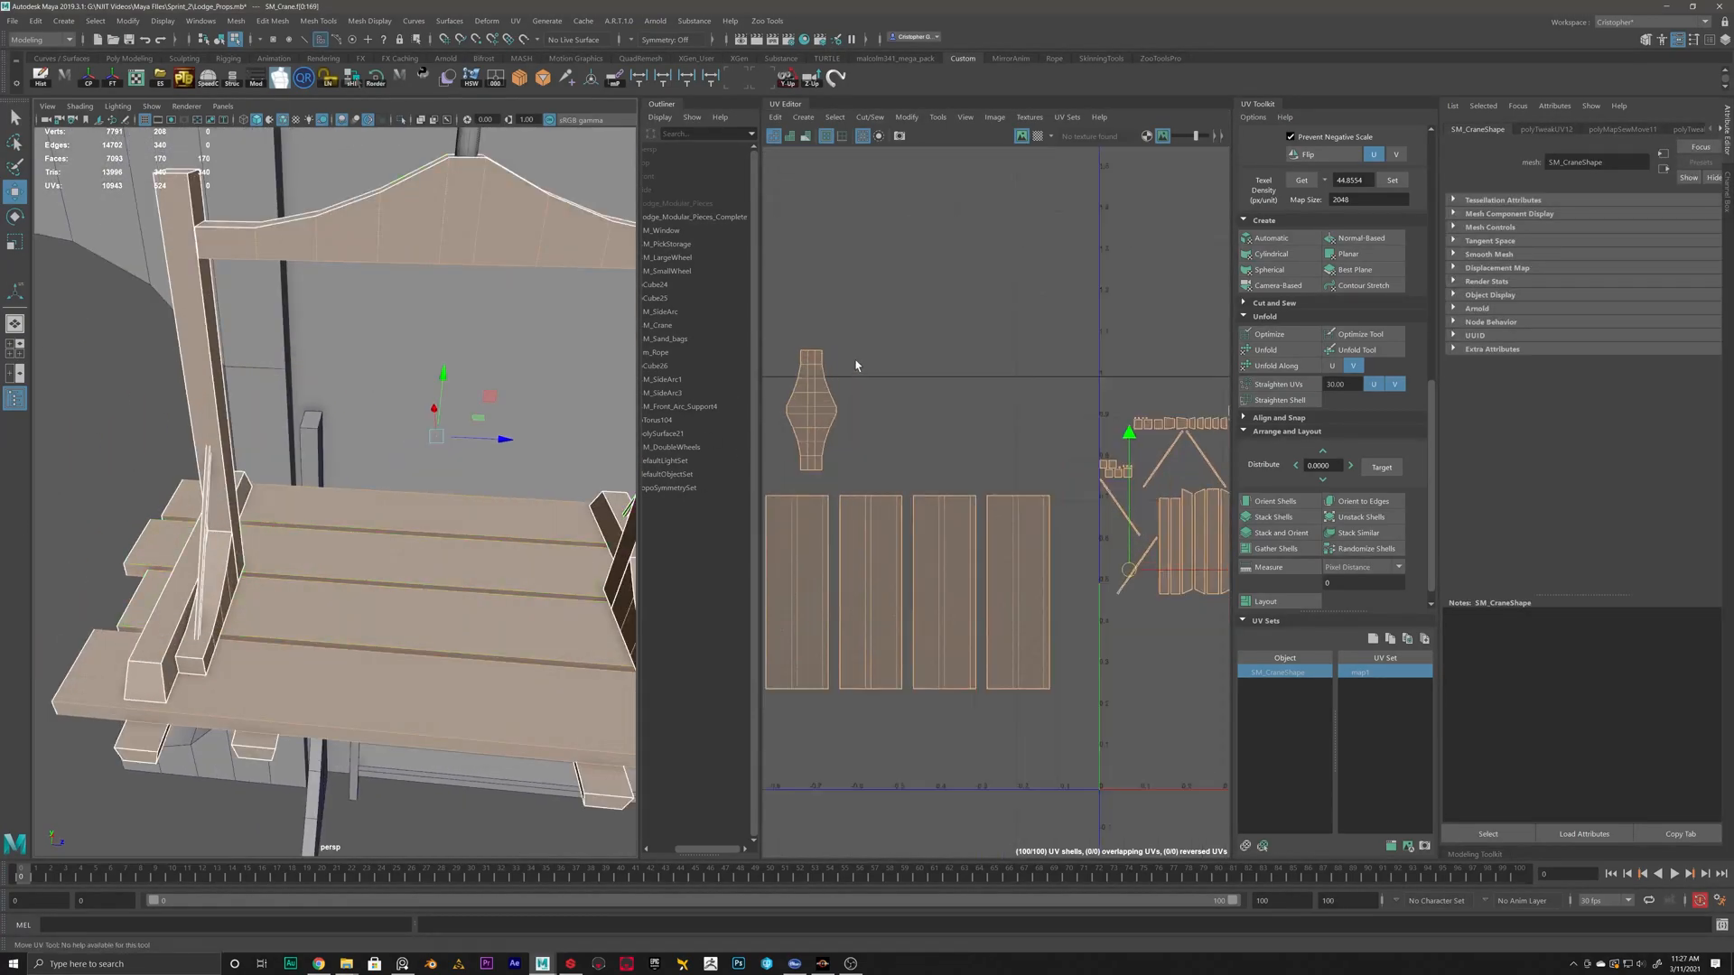
right_click_drag(815, 404, 808, 386)
double_click(808, 383)
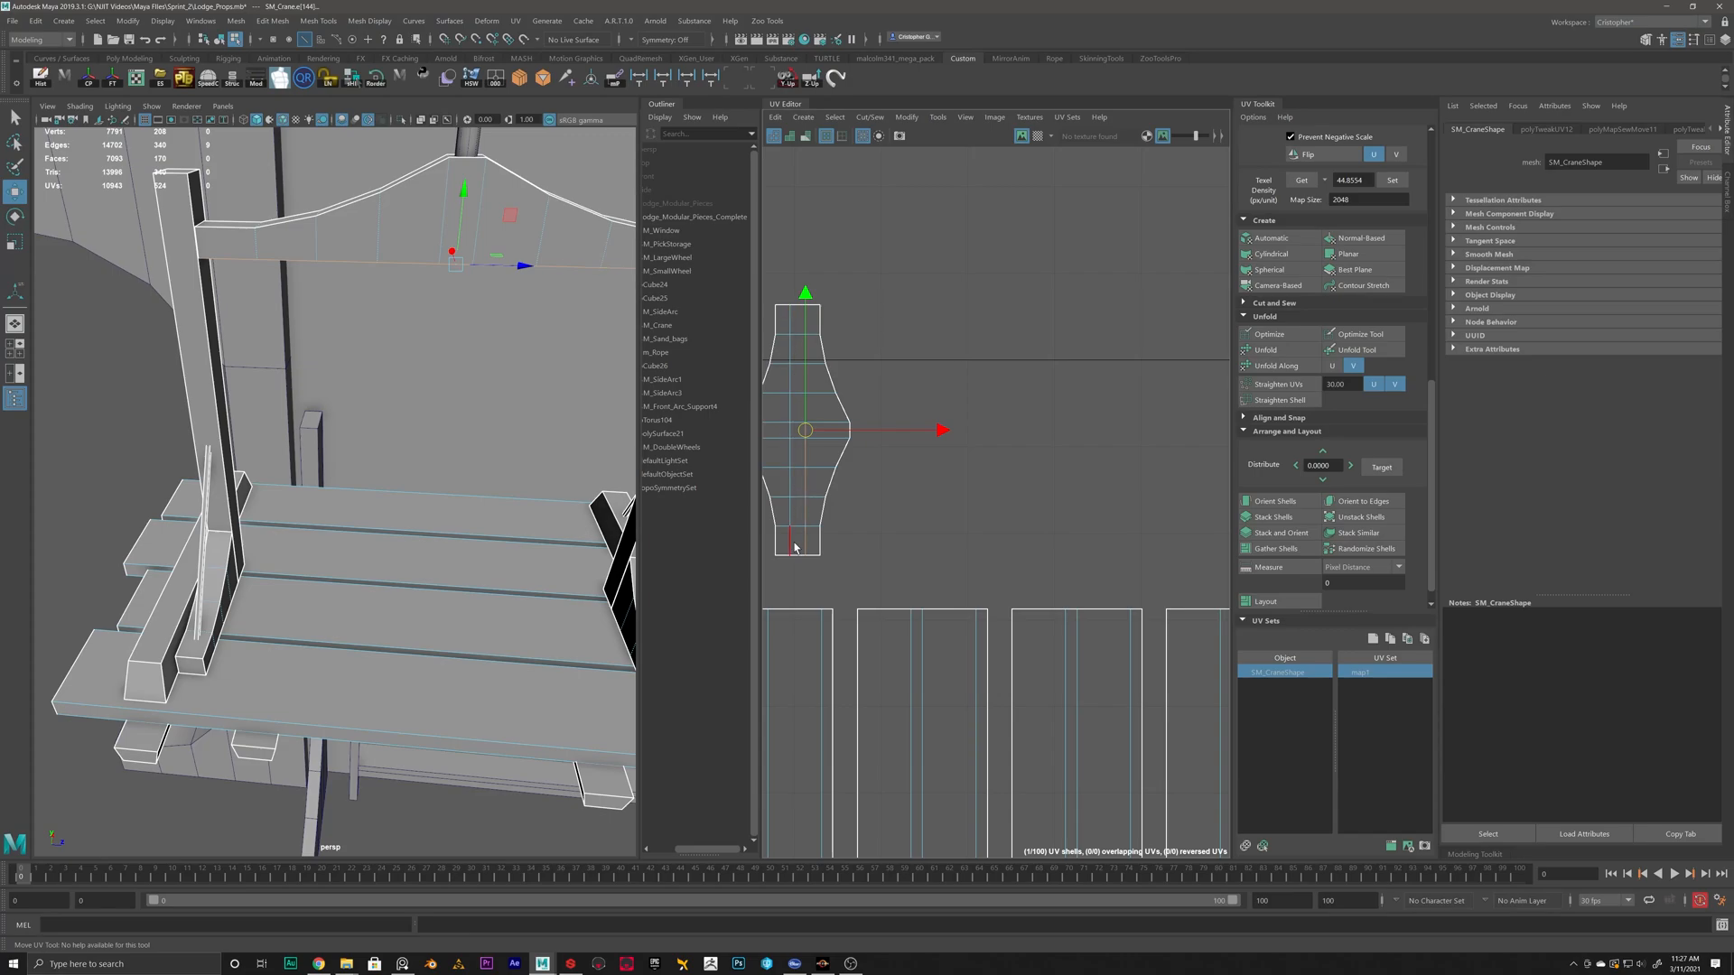
left_click(836, 386)
right_click_drag(772, 437, 836, 383)
left_click(833, 386)
left_click(1079, 415)
Select the long edges of the platform's near upright post and move and sew its sides into one shell.
scroll(1025, 520, "down", 5)
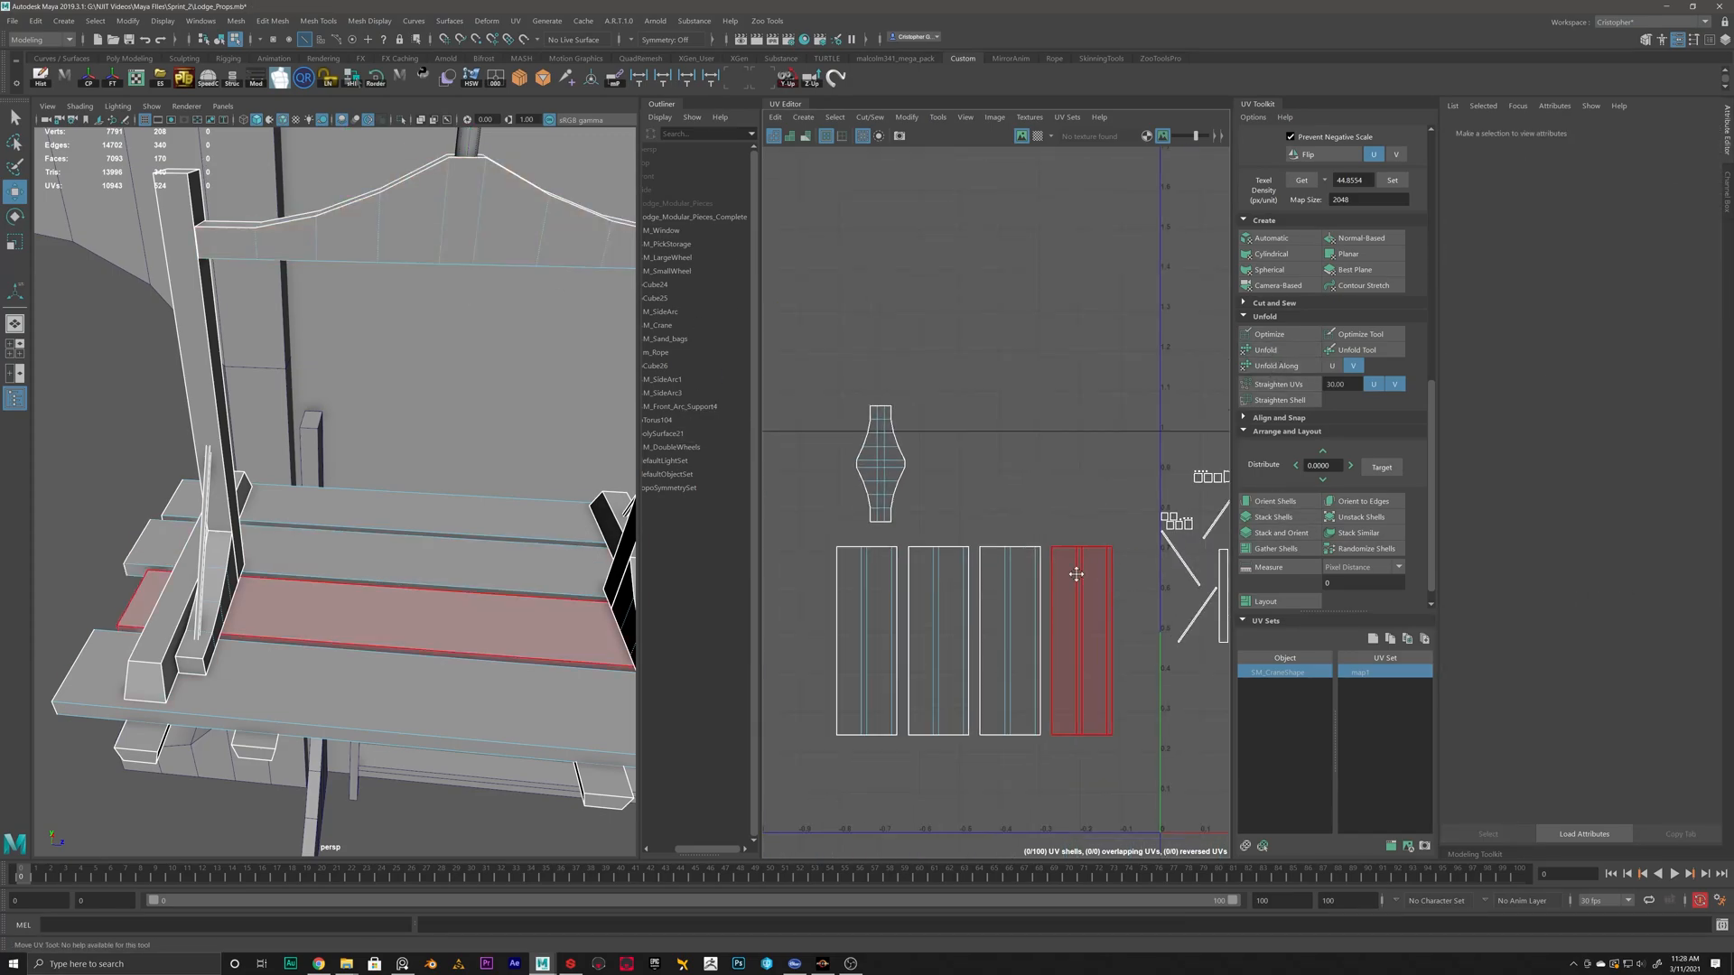
middle_click_drag(1114, 580, 1011, 564, "alt")
middle_click_drag(1191, 598, 1014, 523, "alt")
scroll(1014, 523, "up", 2)
left_click_drag(1088, 420, 926, 450)
mouse_move(189, 394)
left_mouse_down("alt")
mouse_move(388, 416)
mouse_move(347, 348)
mouse_move(181, 383)
left_mouse_up("alt")
left_click(336, 376)
left_click(359, 348, "shift")
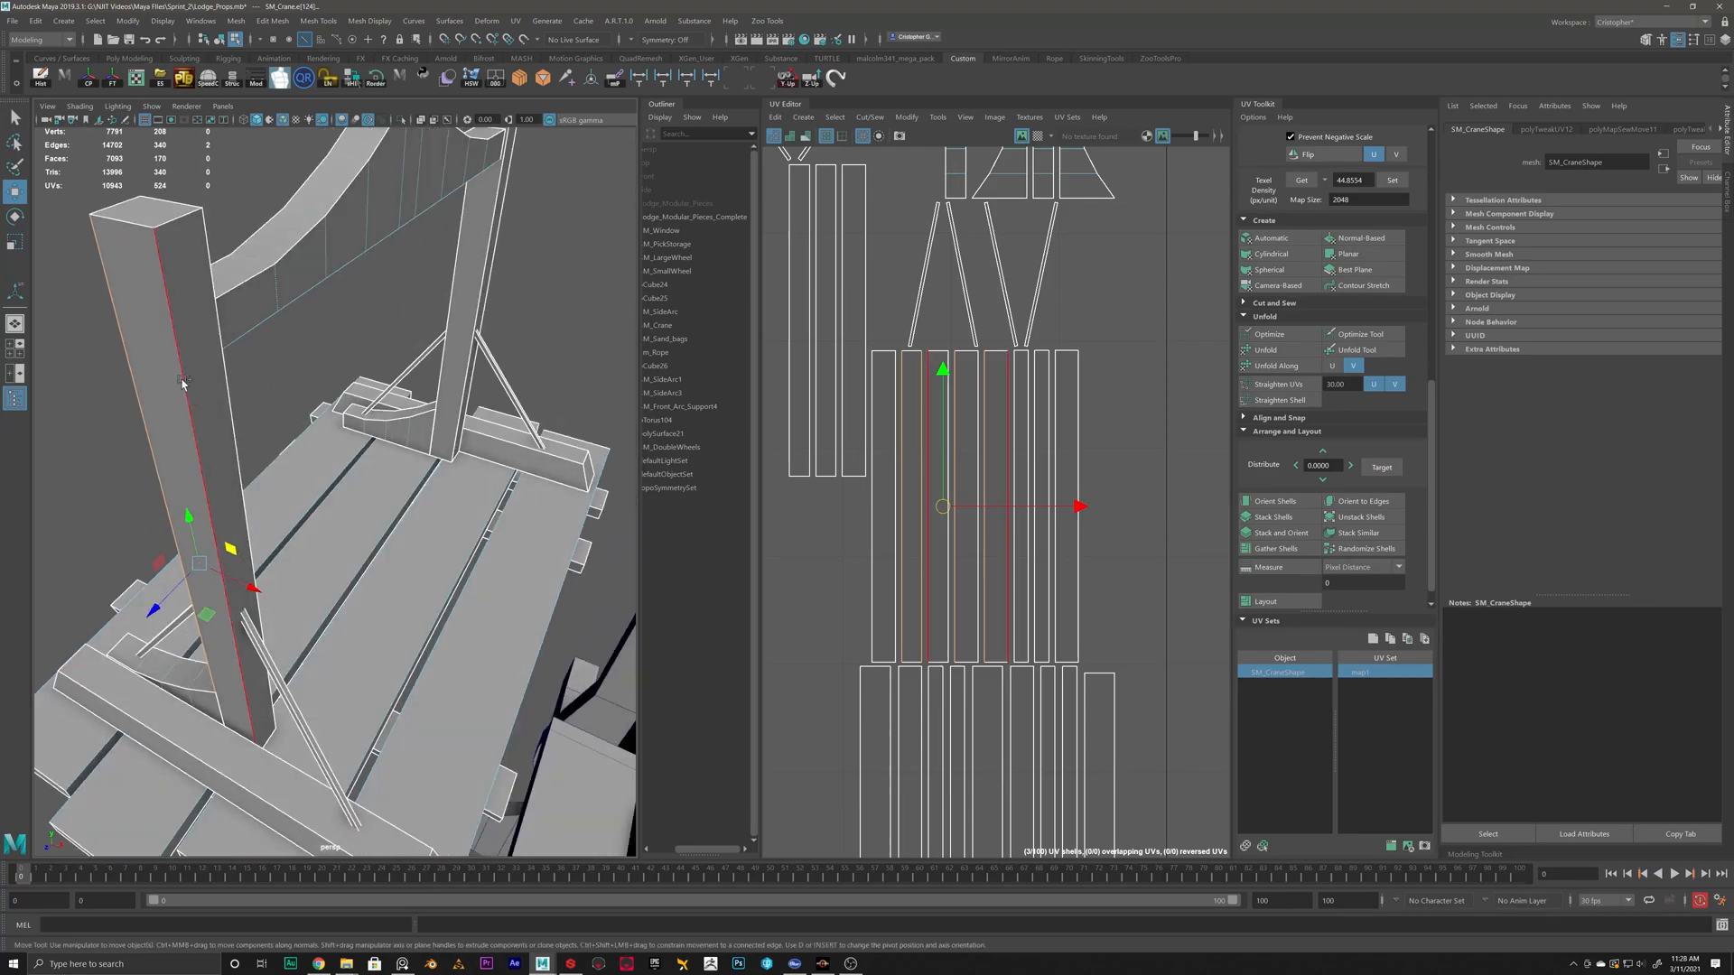
right_click_drag(1116, 455, 1119, 482, "shift")
Select the opposite upright post's long edges and move and sew its sides into one shell.
left_click(454, 268)
left_click(481, 279, "shift")
left_click_drag(340, 286, 496, 337, "alt")
left_click_drag(400, 370, 469, 419, "alt")
left_click(220, 424, "shift")
left_click(483, 443, "shift")
left_click(445, 398, "shift")
right_click_drag(877, 348, 879, 375, "shift")
Move and sew the long edges of the base beam under one upright post.
scroll(434, 469, "down", 5)
left_click_drag(407, 488, 488, 517, "alt")
scroll(487, 516, "up", 5)
left_click(359, 442)
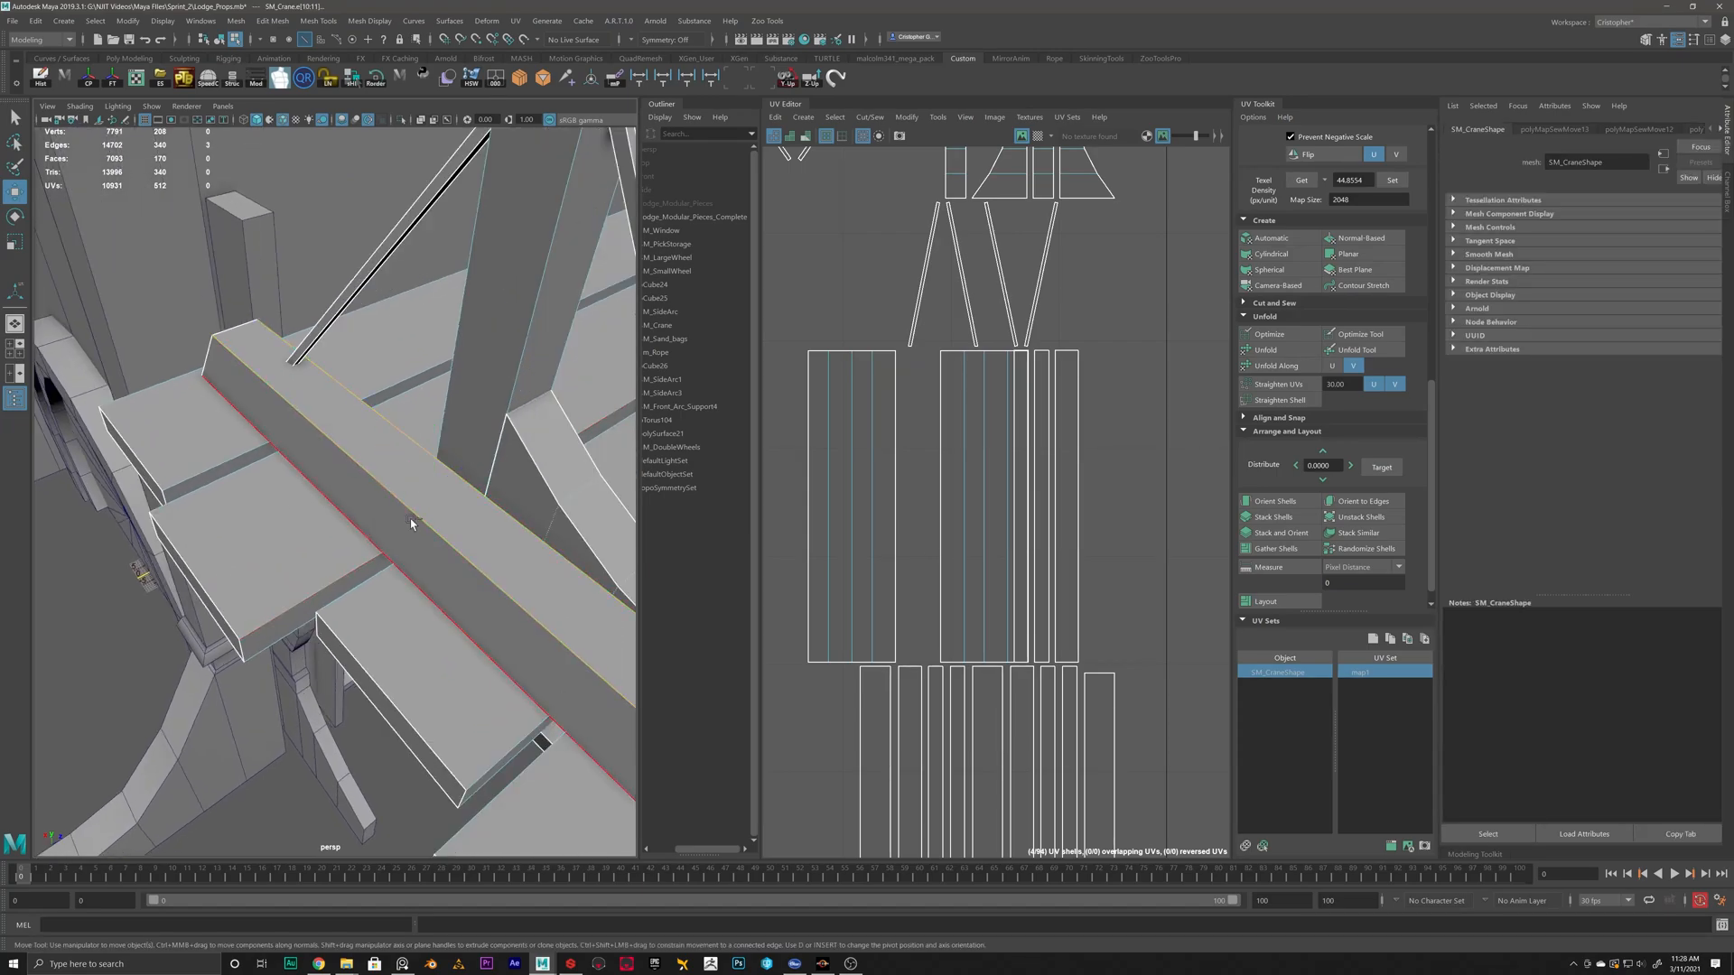
left_click(383, 552, "shift")
right_click_drag(978, 386, 977, 350, "shift")
Select the other base beam's long edges and move and sew its sides together.
scroll(541, 560, "down", 5)
left_click_drag(578, 556, 361, 537, "alt")
scroll(363, 533, "up", 3)
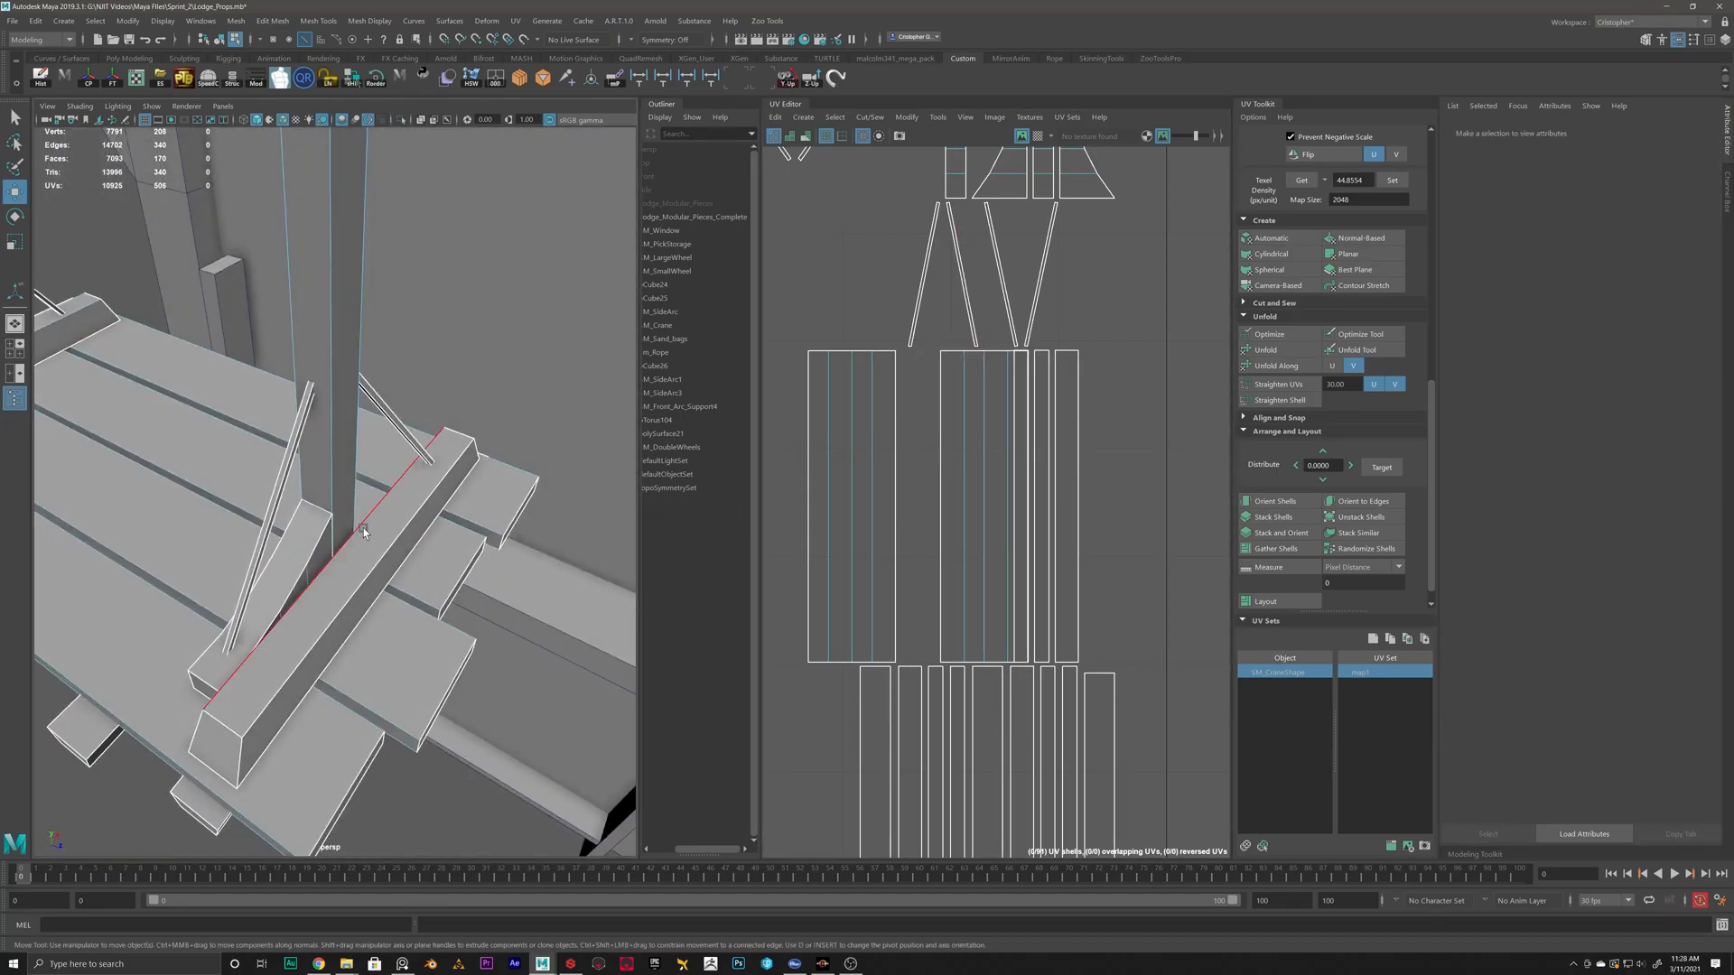
left_click(362, 529)
left_click(367, 579, "shift")
left_click(388, 585, "shift")
right_click_drag(1020, 439, 1021, 465, "shift")
Sew the base beam's end caps to its sides, one short edge at a time.
scroll(314, 654, "down", 5)
scroll(313, 653, "up", 5)
left_click_drag(314, 654, 397, 704, "alt")
left_click(404, 713)
right_click_drag(939, 499, 939, 467, "shift")
left_click_drag(614, 592, 497, 615, "alt")
left_click(468, 587)
right_click_drag(1072, 544, 1071, 509, "shift")
Select a short end edge on both base beams of the hanging platform and move and sew them.
left_click_drag(560, 569, 285, 652, "alt")
scroll(358, 545, "down", 5)
scroll(285, 652, "up", 3)
left_click(287, 647)
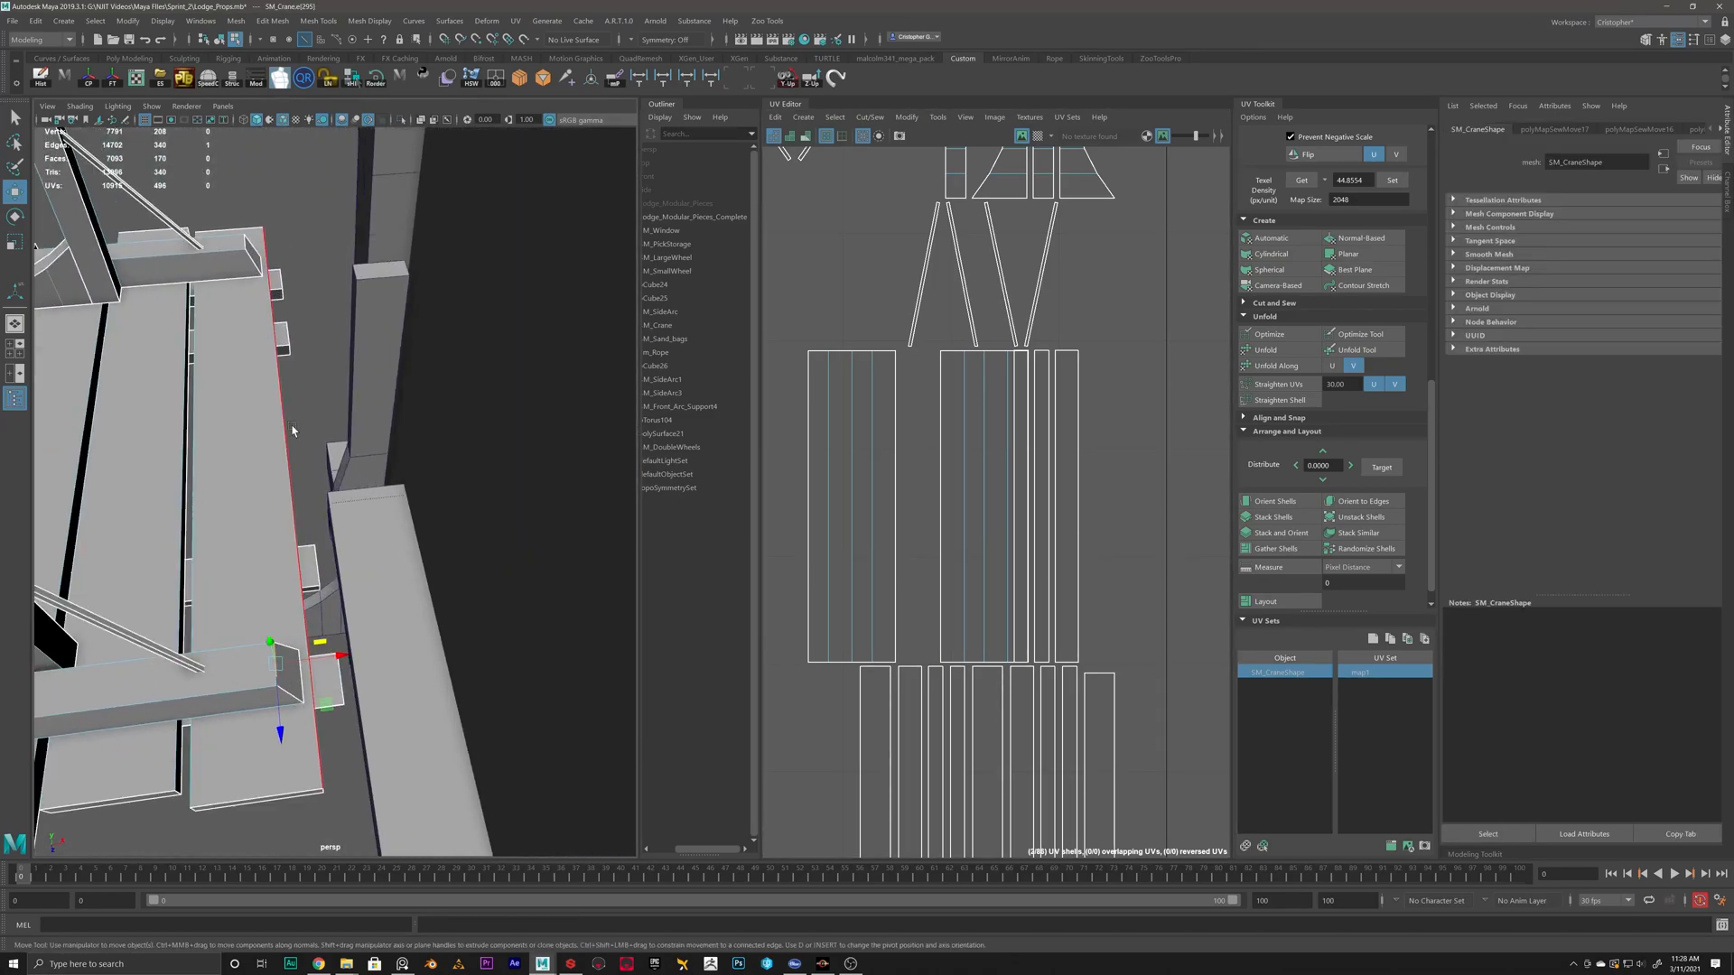
left_click(246, 242, "shift")
right_click_drag(1045, 406, 1046, 431, "shift")
Select the edges of the first thin diagonal brace and move and sew its sides into one shell.
scroll(379, 506, "down", 5)
left_click_drag(379, 506, 485, 540, "alt")
scroll(257, 582, "up", 5)
left_click(445, 438)
right_click_drag(1115, 456, 1115, 480, "shift")
scroll(484, 476, "up", 5)
left_click_drag(485, 476, 343, 451, "alt")
left_click(291, 426)
left_click(297, 433, "shift")
left_click(301, 437, "shift")
right_click_drag(995, 461, 995, 433, "shift")
Move and sew the edges of the second thin diagonal brace beside the upright post.
left_click_drag(452, 460, 355, 471, "alt")
left_click(486, 518)
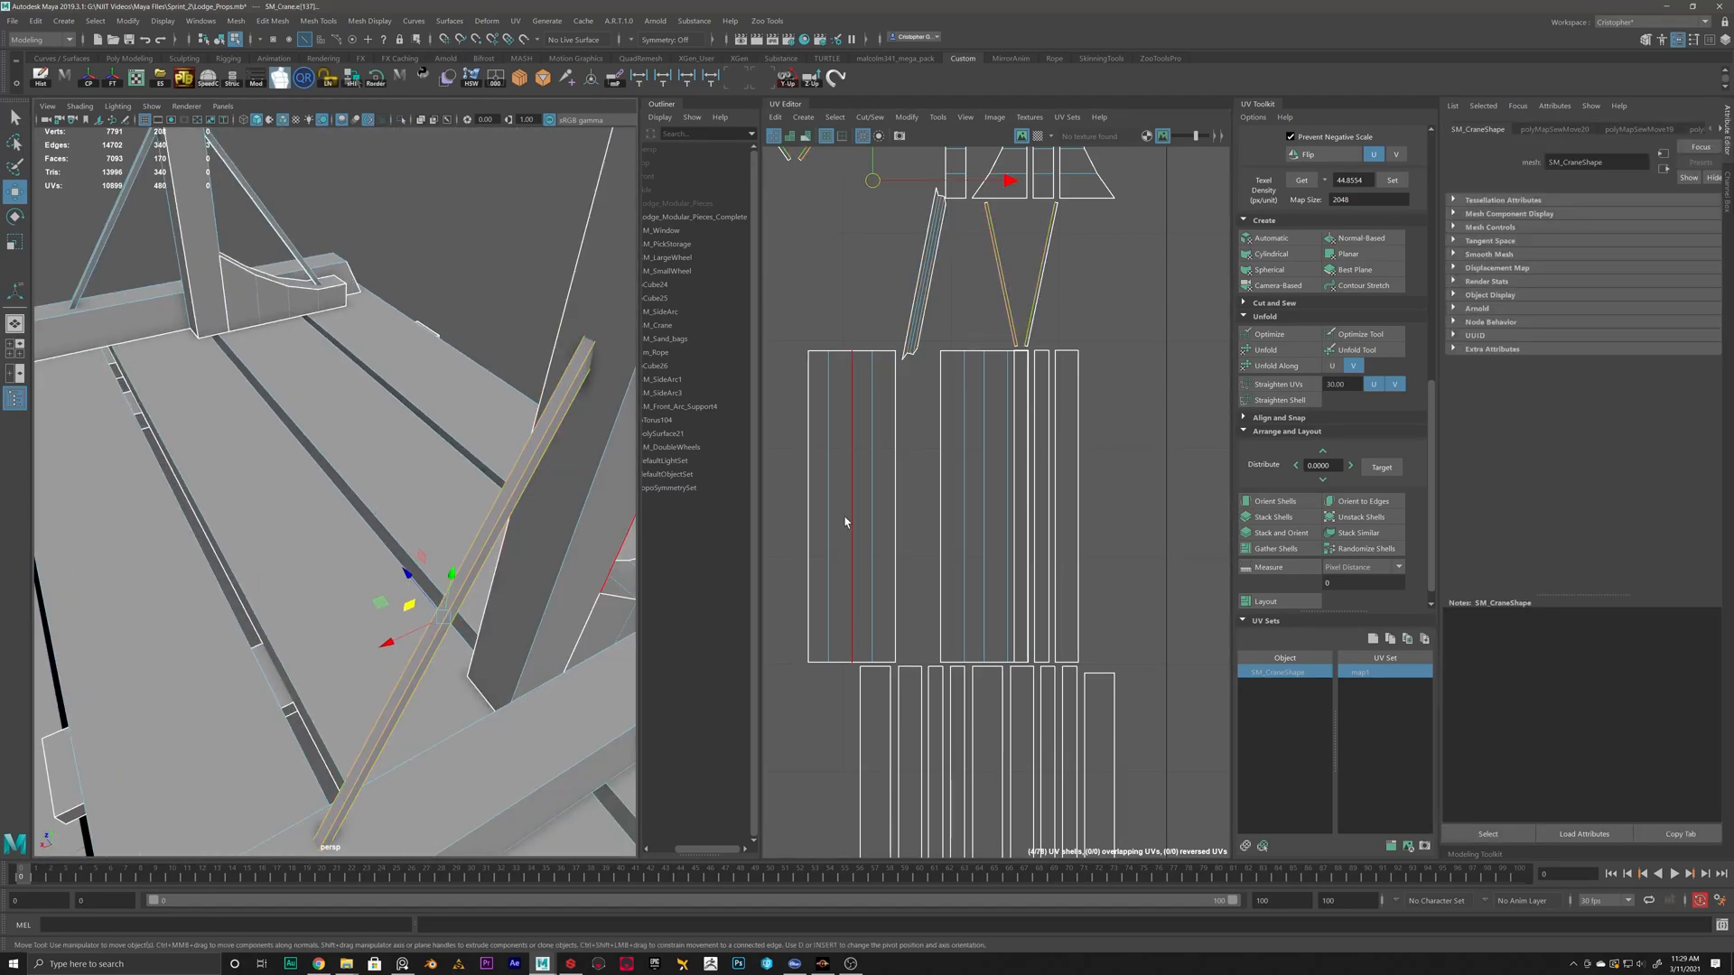
right_click_drag(978, 492, 978, 518, "shift")
left_click_drag(523, 512, 280, 487, "alt")
left_click(193, 466)
right_click_drag(1059, 481, 1059, 507, "shift")
Select all faces of the curved support bracket beside the upright post and isolate it.
left_click_drag(383, 540, 350, 558, "alt")
right_click_drag(352, 562, 353, 598)
double_click(350, 585)
left_click(401, 121)
key("f")
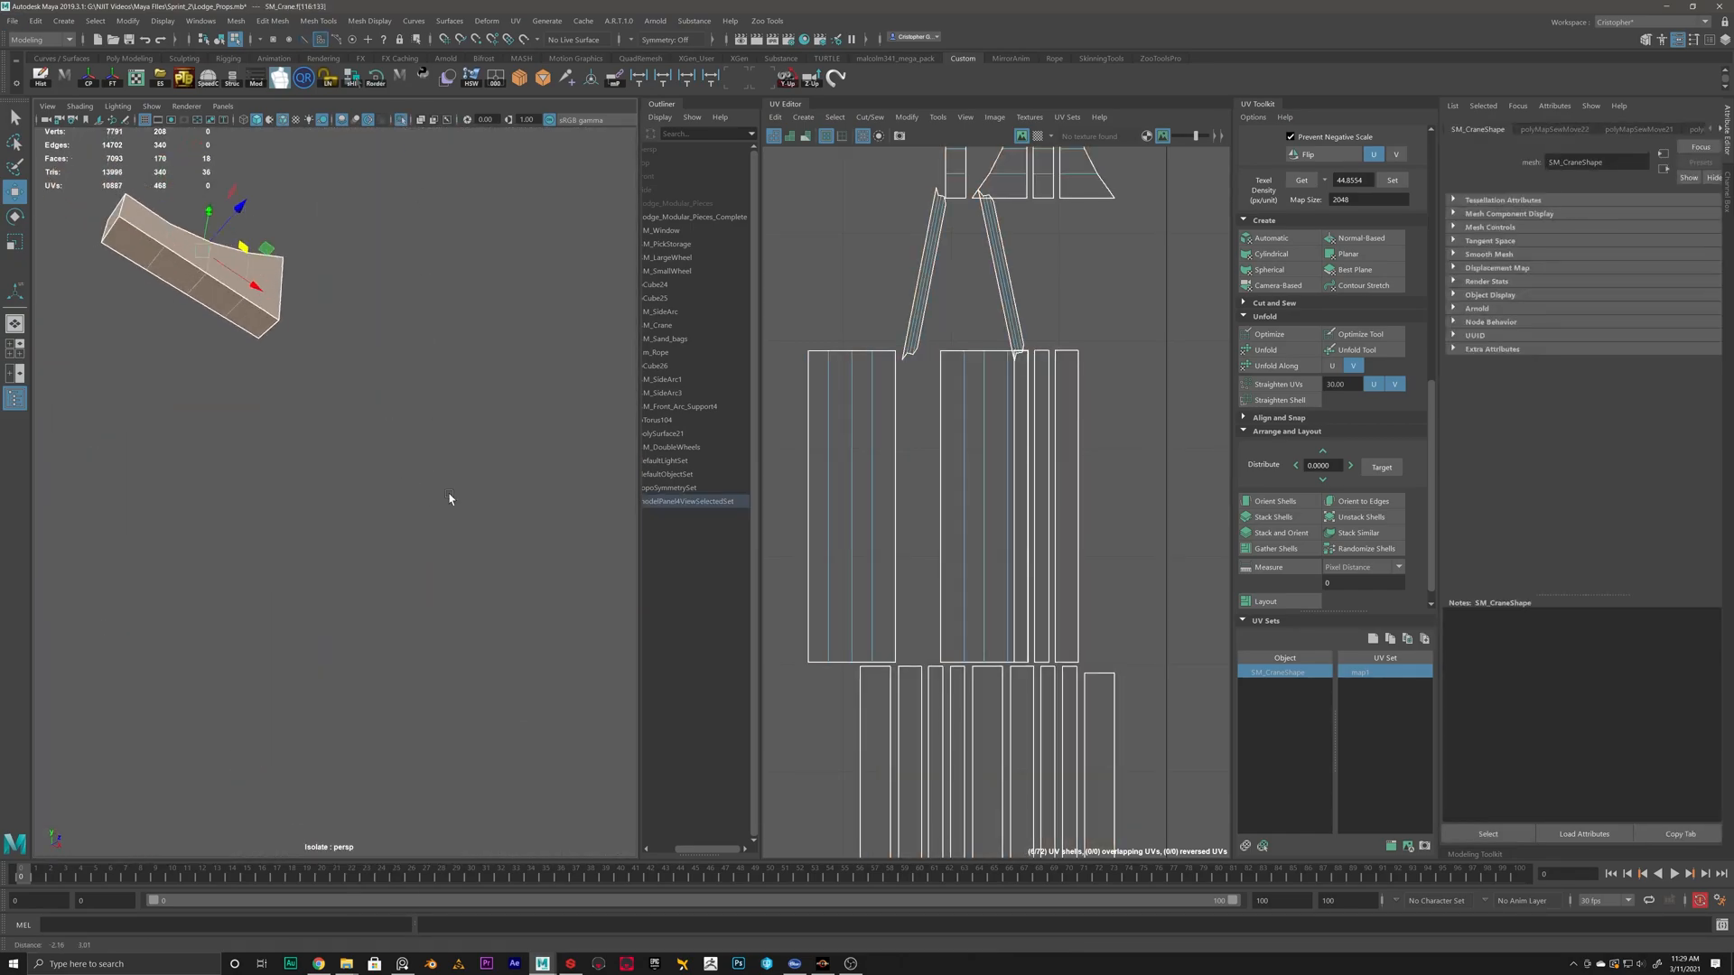
Select the isolated bracket's border edges and move and sew its faces together.
left_click(397, 540)
left_click_drag(399, 576, 267, 457, "alt")
left_click(370, 364)
double_click(328, 410, "shift")
left_click(271, 260, "shift")
right_click_drag(985, 442, 946, 411, "shift")
Move and sew the short edge where the bracket's curved face meets its thick end.
left_click(448, 480)
key("f")
left_click_drag(445, 479, 428, 132, "alt")
left_click_drag(318, 520, 375, 559, "alt")
left_click(381, 485)
right_click_drag(994, 448, 991, 407, "shift")
left_click(483, 309)
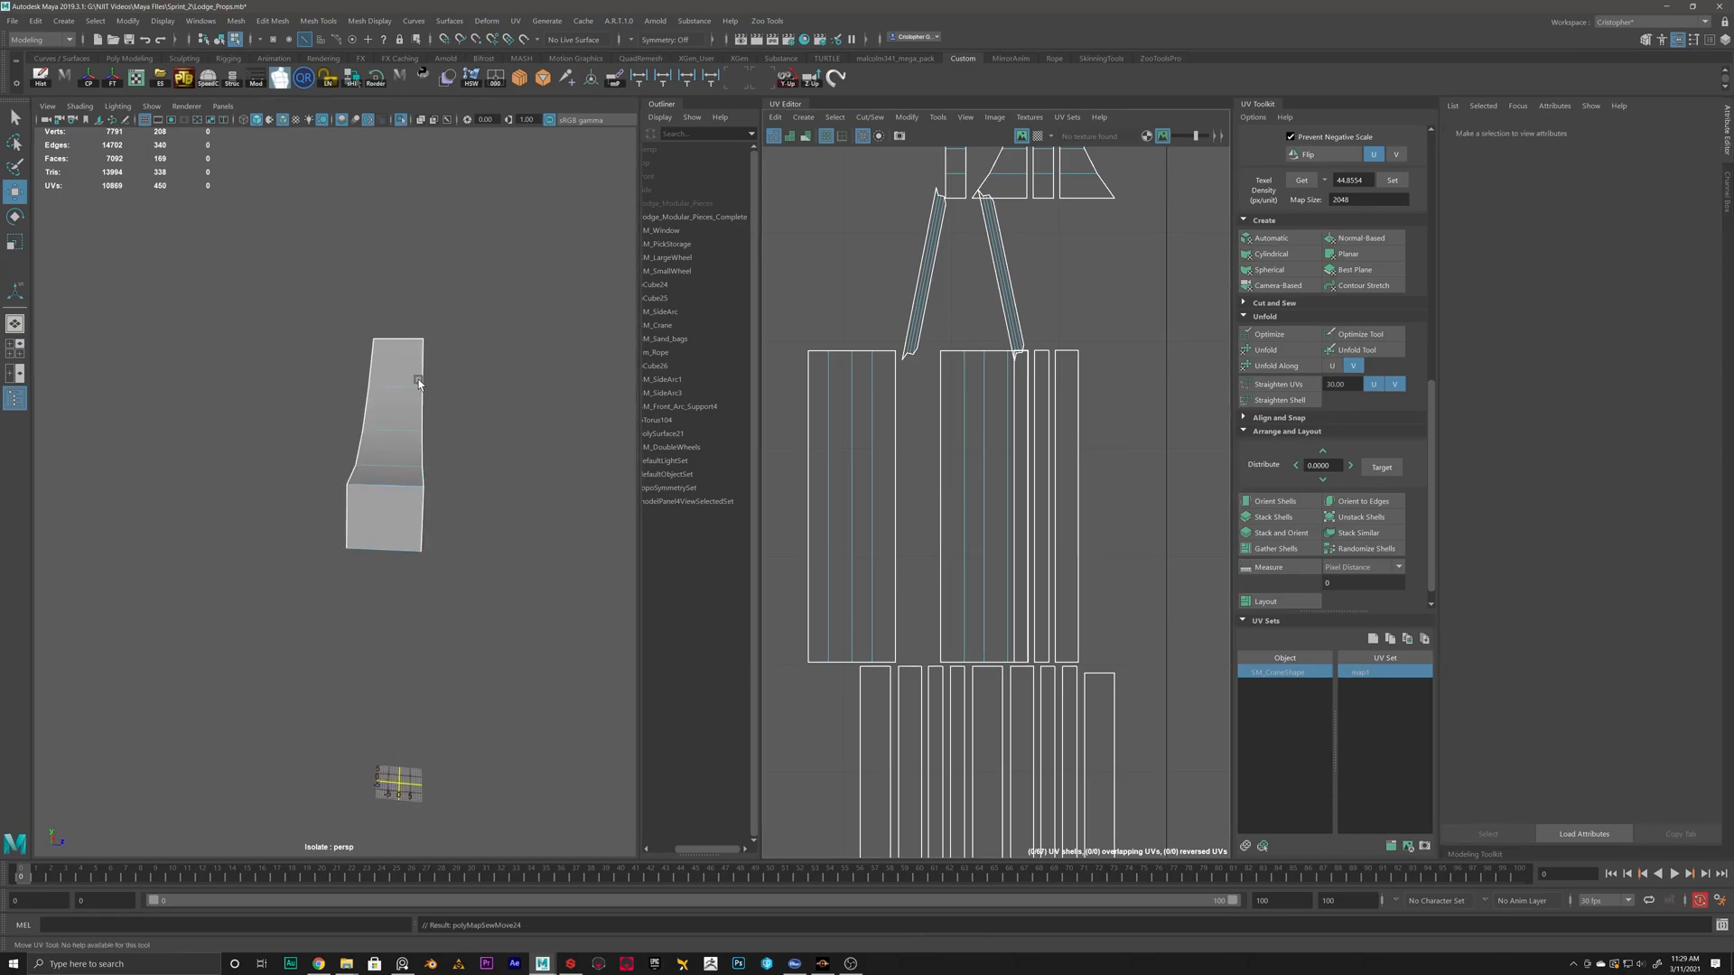
Move the finished bracket's UV shell clear of the neighbouring shells.
scroll(942, 479, "down", 6)
middle_click_drag(905, 342, 1007, 359, "alt")
scroll(1007, 359, "up", 4)
right_click(1007, 358)
right_click_drag(1007, 359, 946, 336)
left_click(992, 359)
left_click_drag(1128, 332, 1263, 333)
Leave isolation and isolate the opposite curved support bracket.
right_click_drag(397, 451, 171, 527)
left_click(492, 425)
key("ctrl+1")
left_click_drag(346, 510, 294, 531, "alt")
left_click(294, 528)
right_click_drag(295, 529, 294, 560)
double_click(295, 561)
left_click(400, 119)
Select the second bracket's unsewn edges and move and sew its faces into one shell.
left_click_drag(388, 506, 447, 492, "alt")
scroll(452, 623, "up", 5)
right_click_drag(478, 691, 480, 654)
left_click(486, 666)
left_click(492, 797, "shift")
left_click_drag(488, 749, 433, 425, "alt")
right_click_drag(978, 393, 976, 345, "shift")
Move the second bracket's UV shell beside the first bracket's shell and show the whole model again.
scroll(1090, 493, "down", 1)
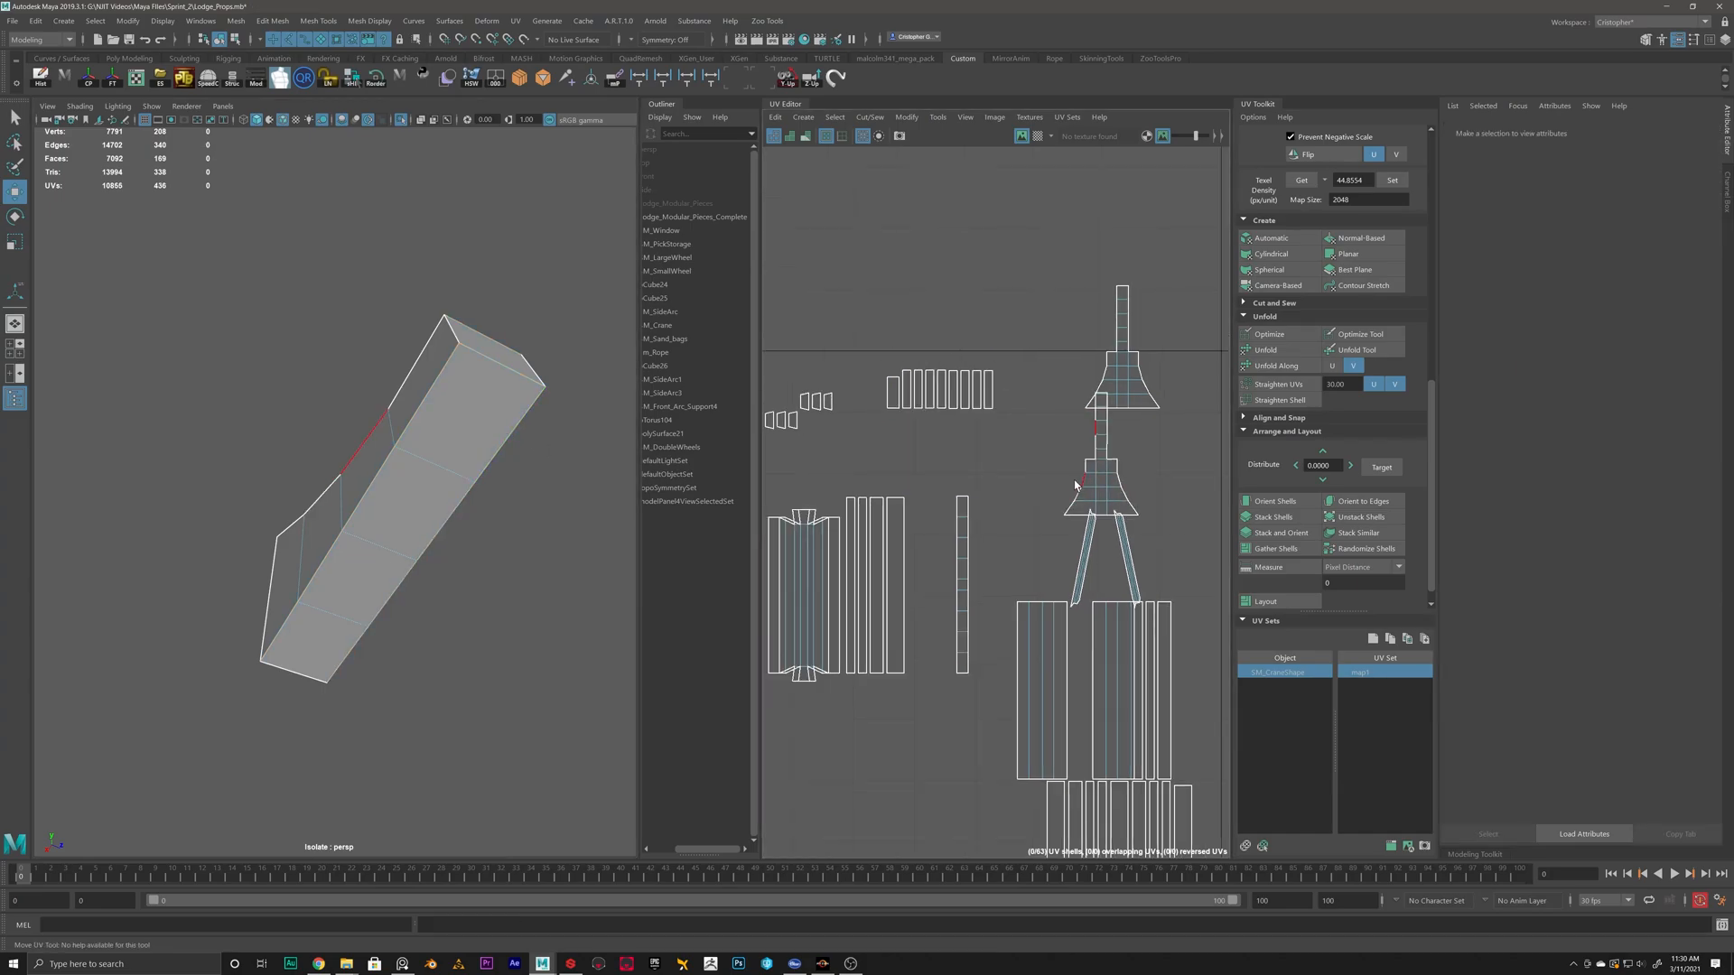
right_click_drag(1093, 492, 1055, 469)
left_click(1106, 493)
left_click_drag(1102, 451, 1051, 340)
right_click_drag(257, 221, 289, 188)
left_click(278, 197)
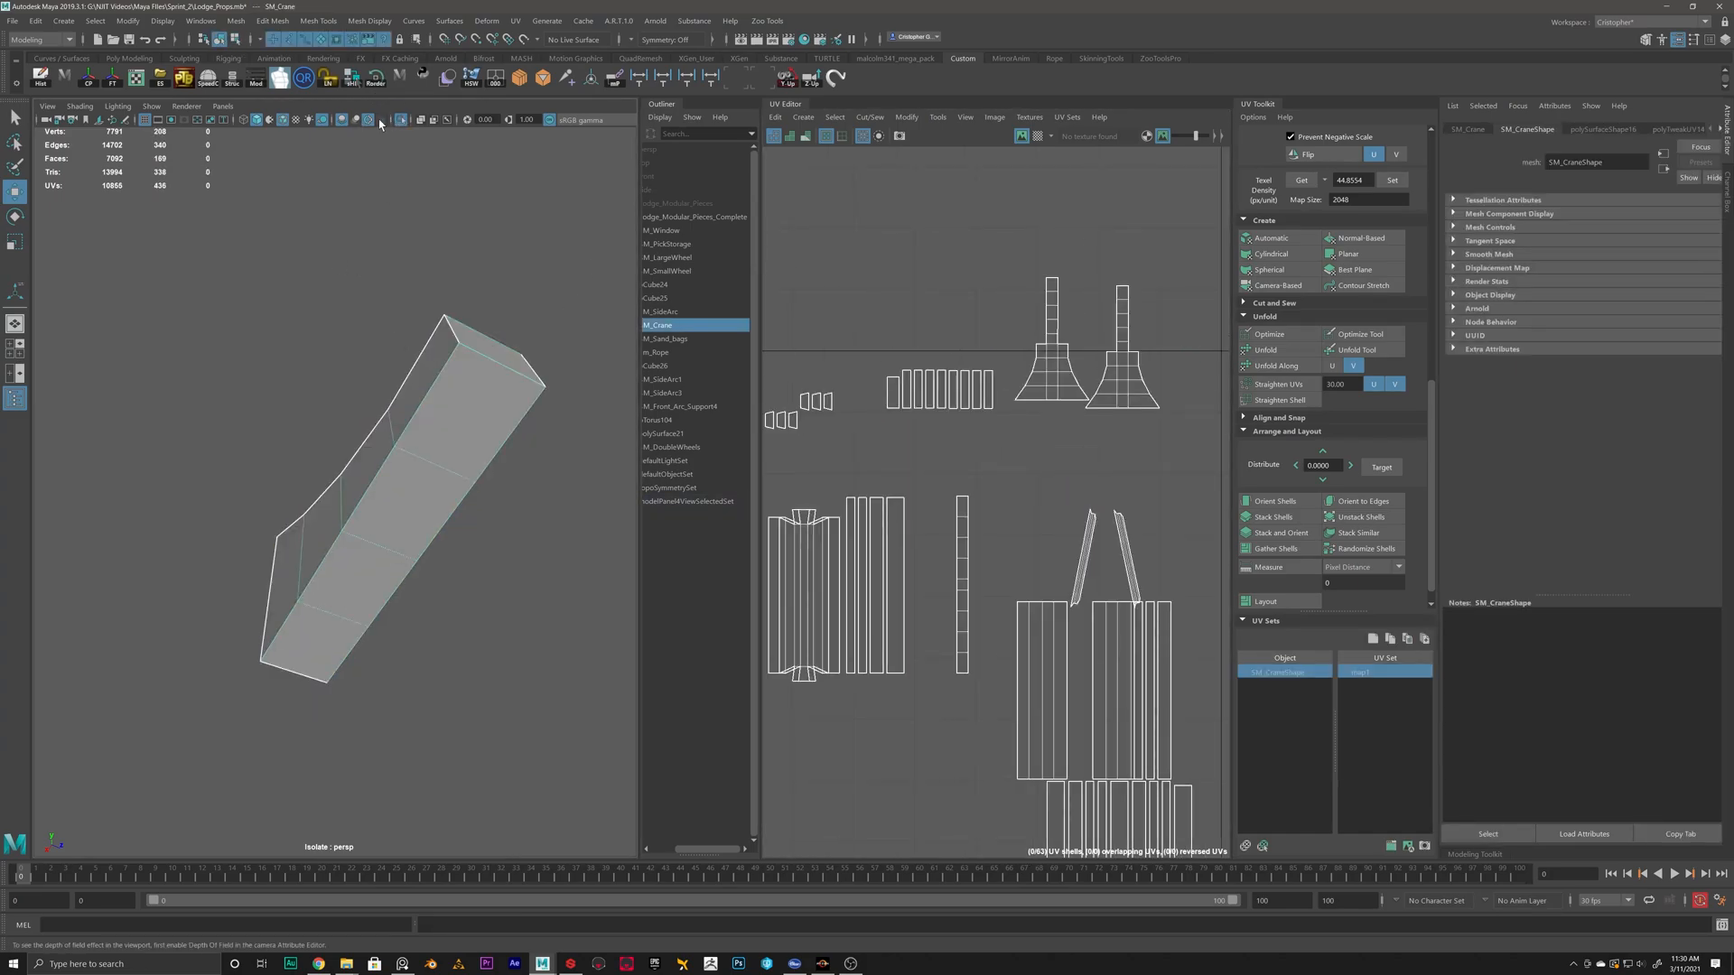
left_click(400, 119)
Select the long edges of the four crossbeams under the platform and move and sew their sides together.
scroll(389, 343, "down", 6)
left_click_drag(388, 343, 265, 318, "alt")
right_click_drag(266, 321, 271, 291)
left_click(278, 317)
left_click(271, 331, "shift")
left_click_drag(269, 325, 326, 359, "alt")
left_click(279, 404, "shift")
left_click(435, 384, "shift")
left_click(465, 392, "shift")
left_click(323, 354, "shift")
left_click_drag(470, 461, 217, 414, "alt")
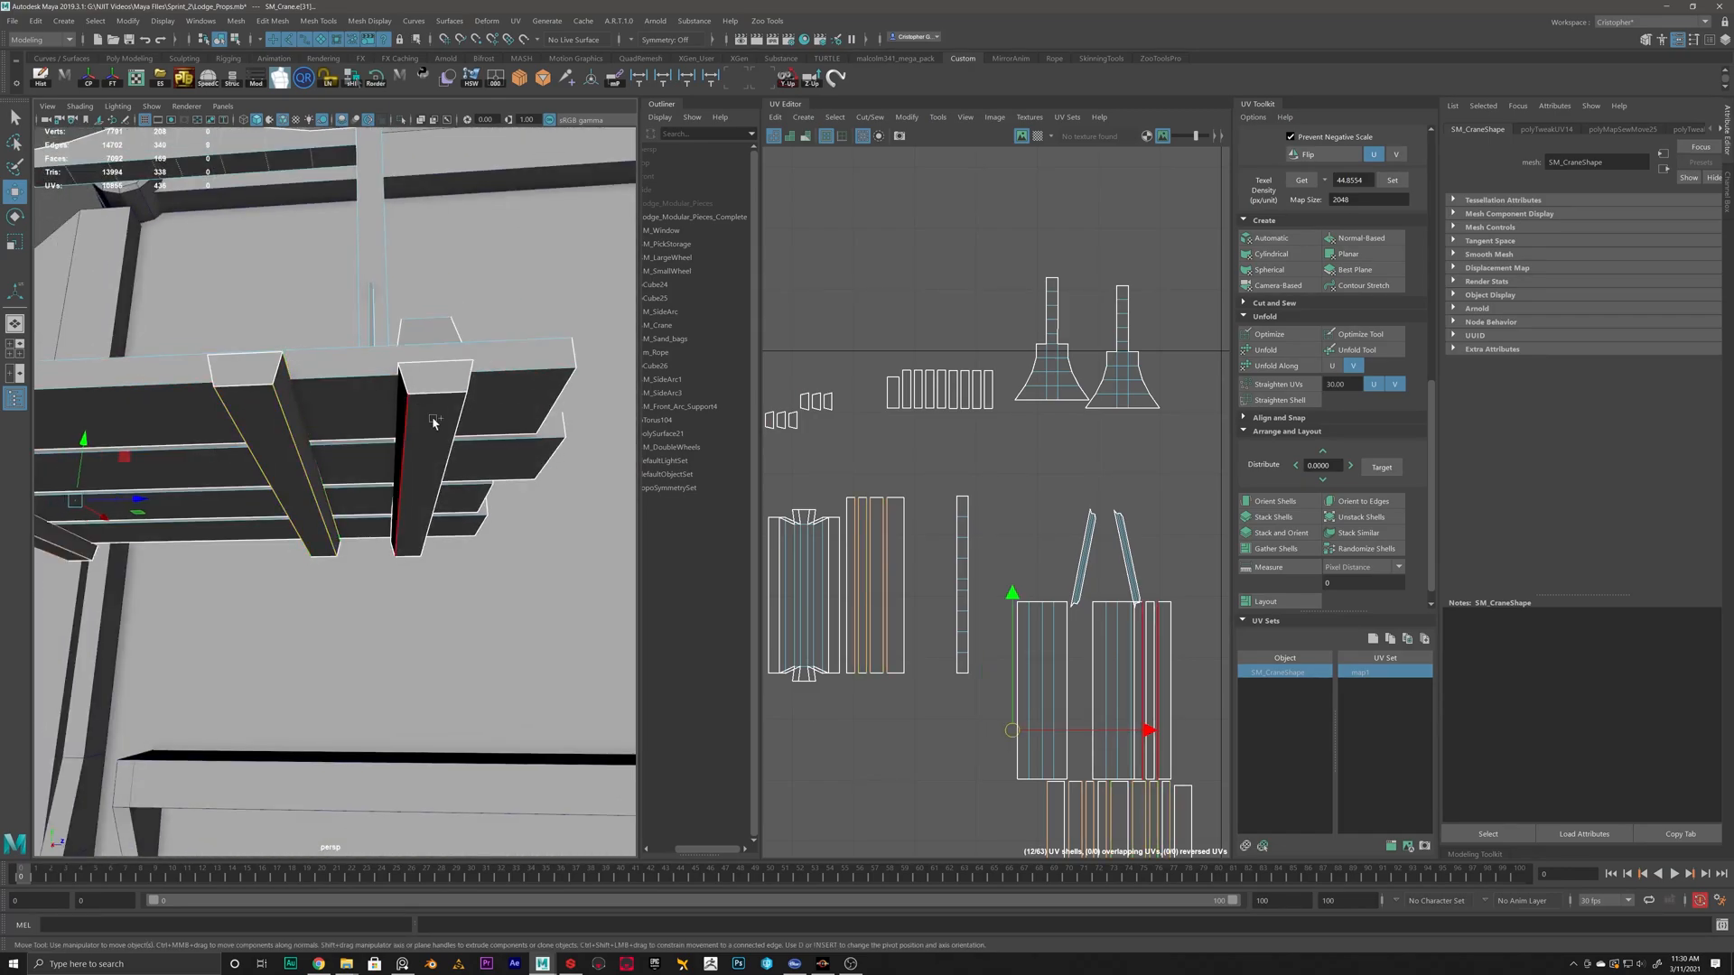
left_click(404, 416, "shift")
left_click_drag(405, 416, 433, 369, "alt")
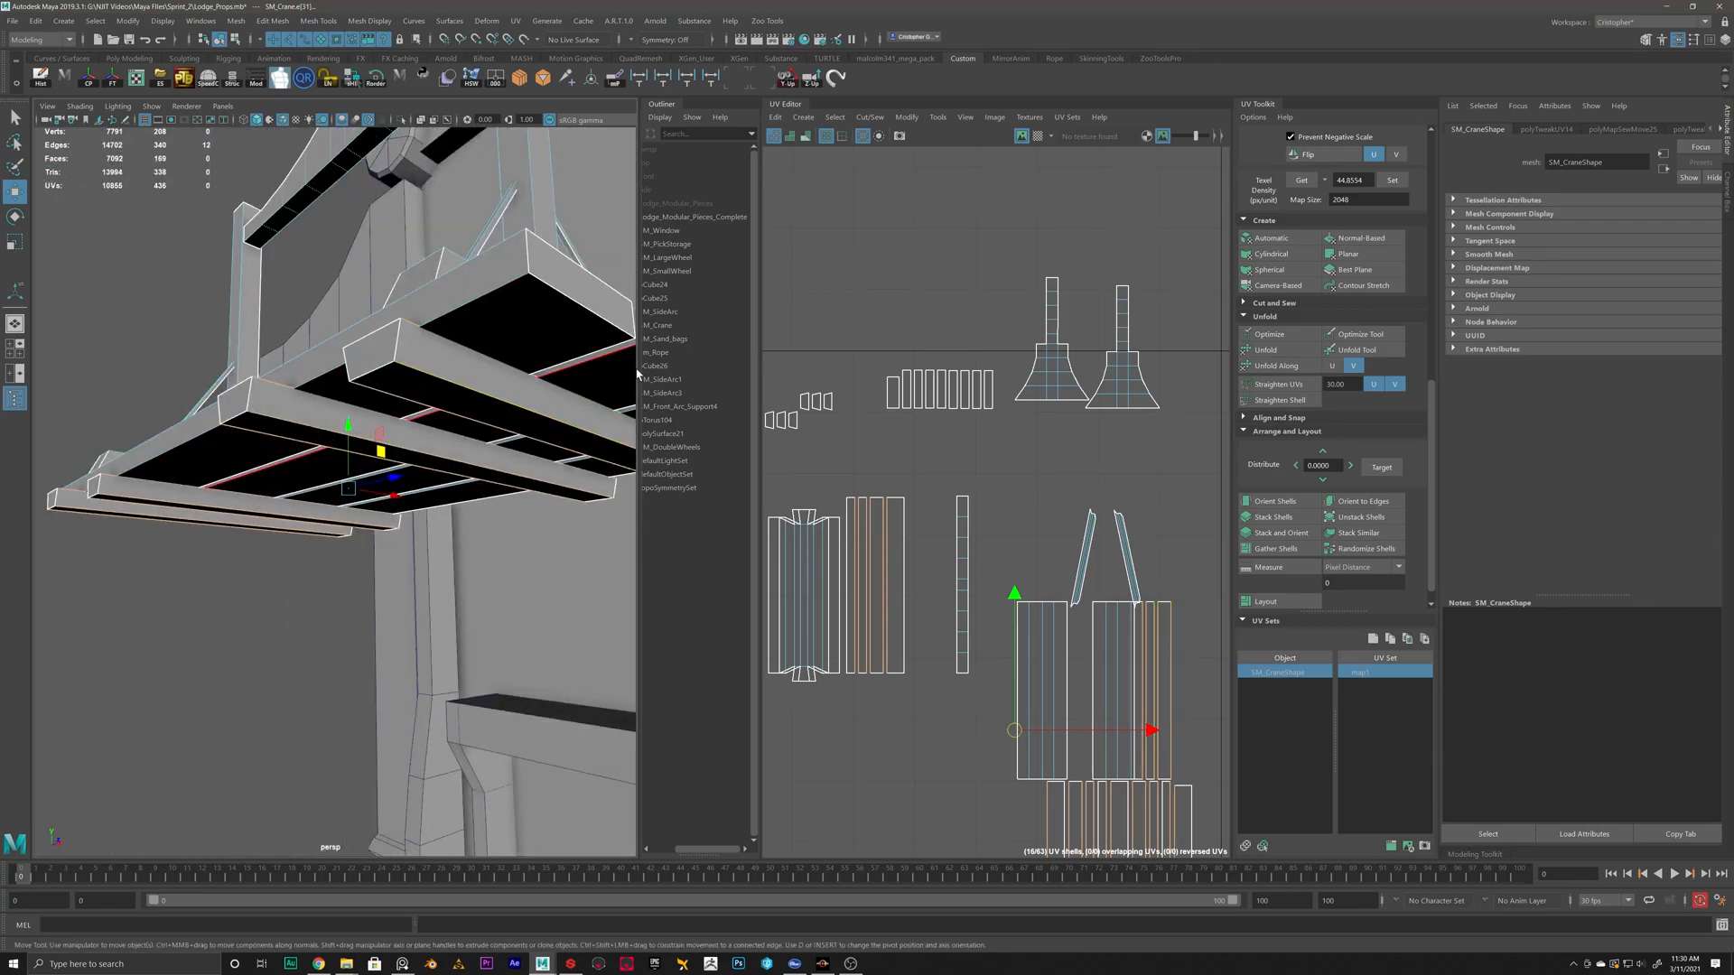
left_click_drag(451, 443, 590, 534, "alt")
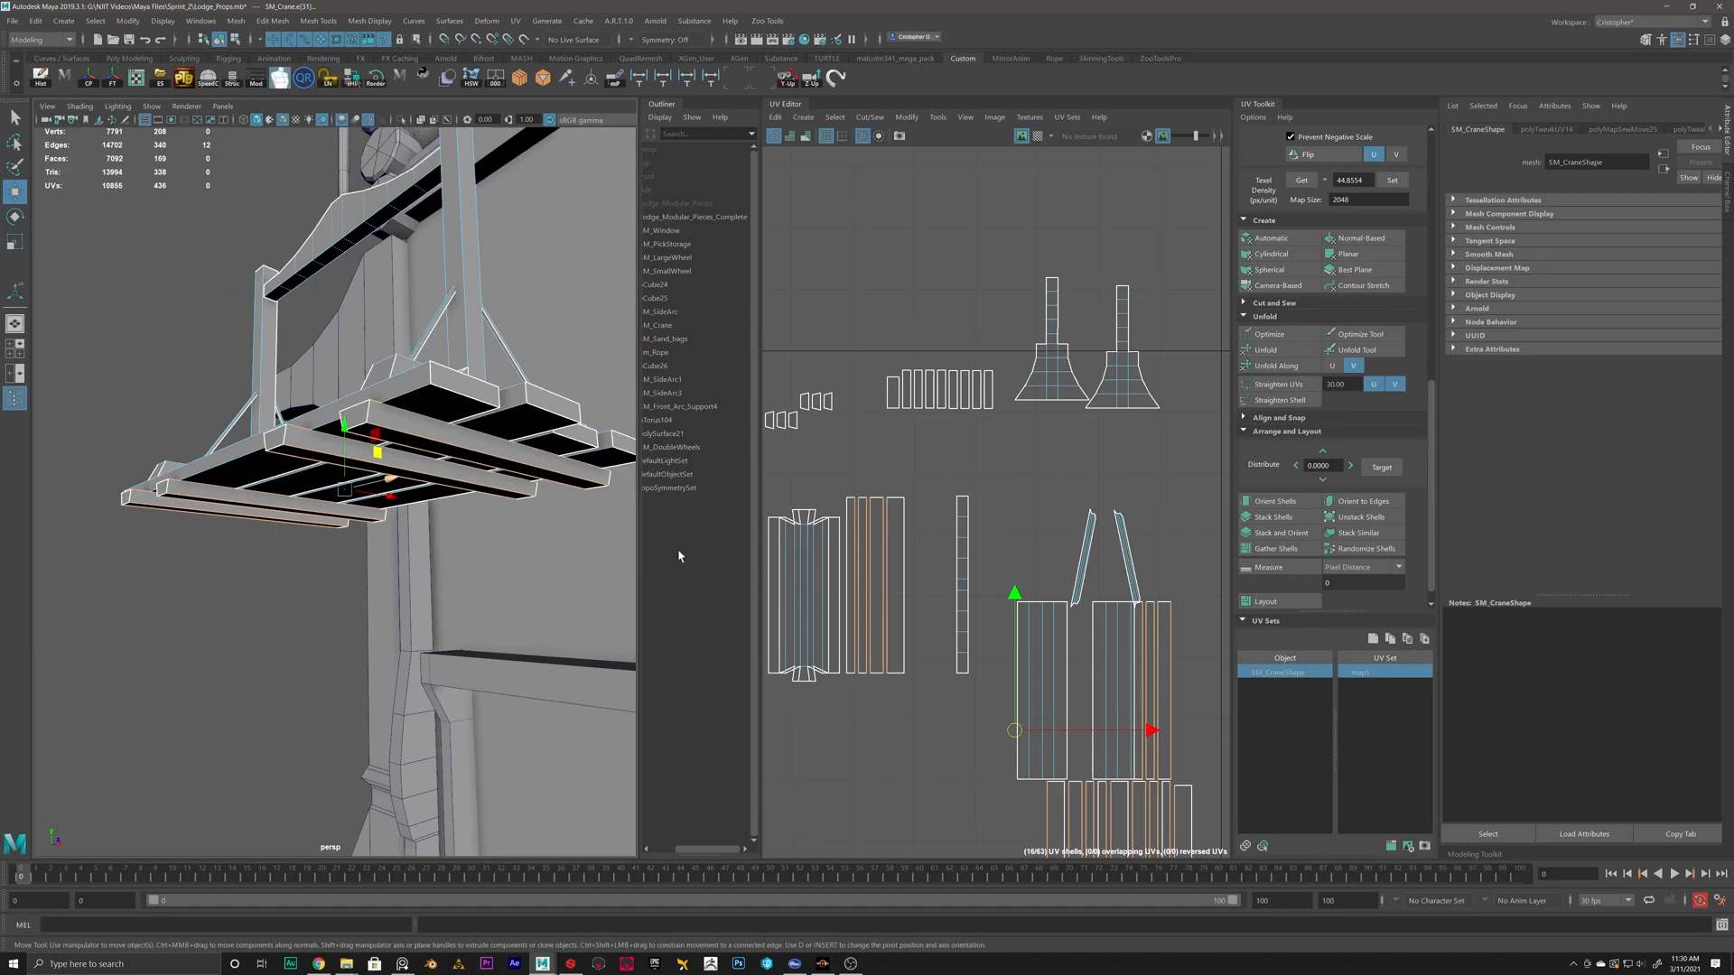
middle_click_drag(1035, 624, 1023, 508, "alt")
right_click_drag(1005, 418, 1004, 375, "shift")
Select one short edge at each end of the four crossbeams and sew the end caps on.
right_click_drag(1073, 614, 1018, 598, "alt")
scroll(1018, 598, "up", 6)
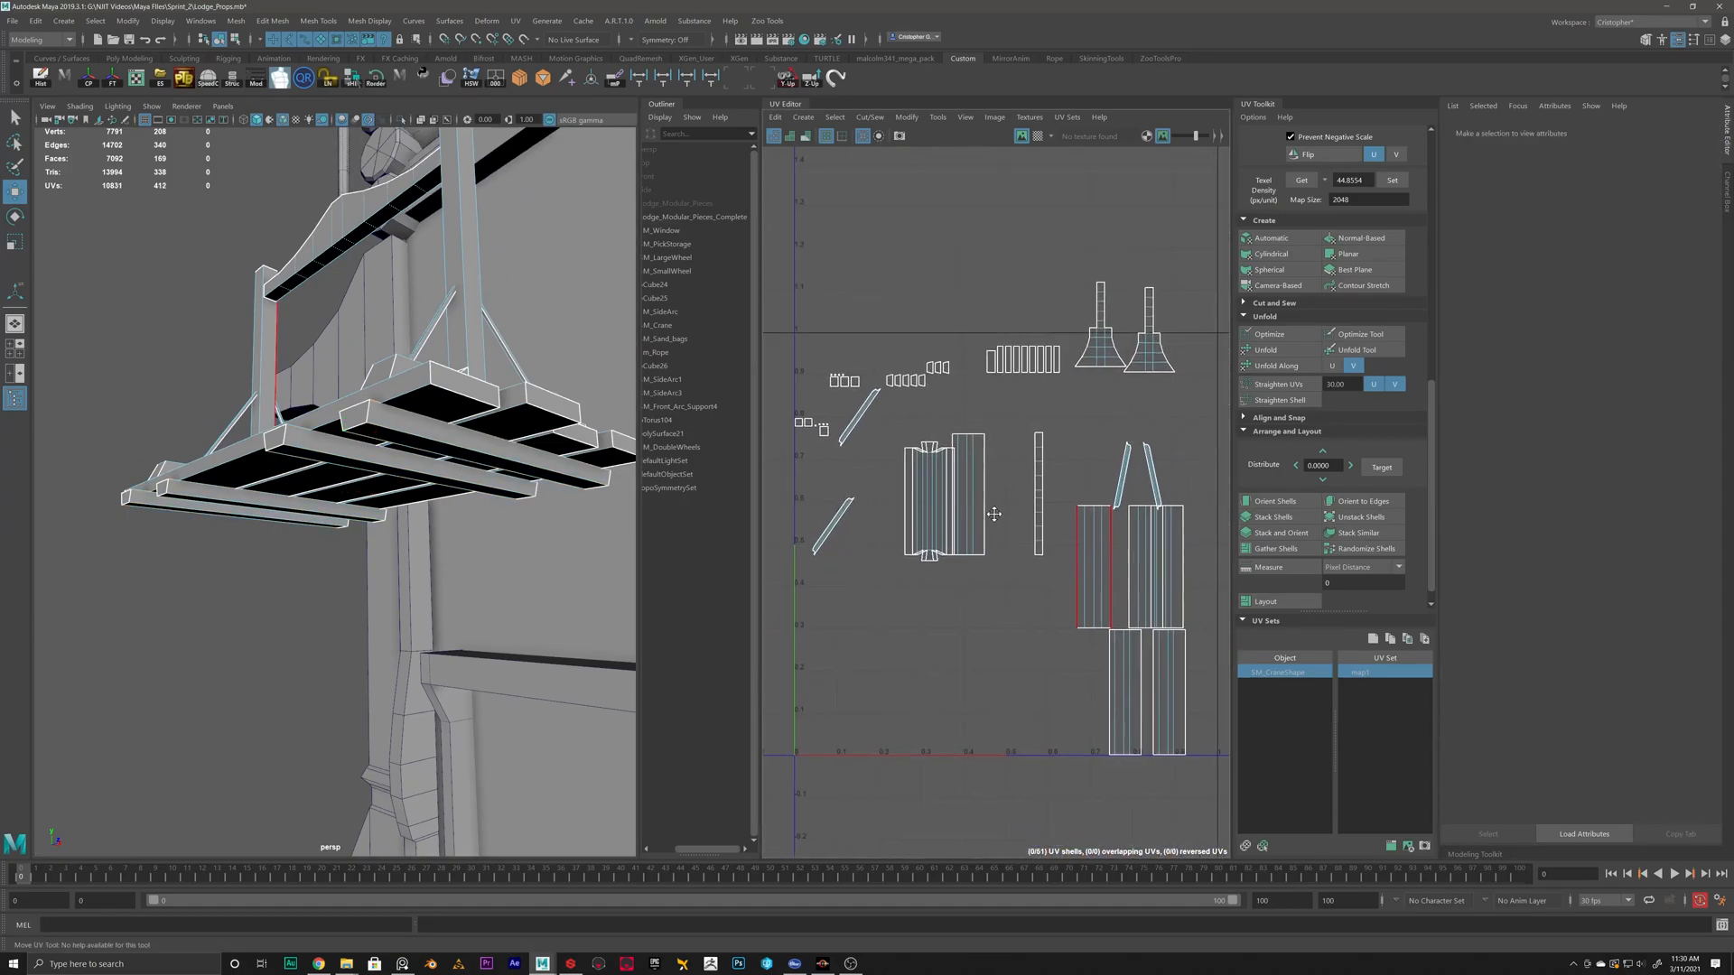
left_click_drag(278, 427, 440, 379, "alt")
right_click_drag(446, 392, 446, 356)
left_click(428, 405)
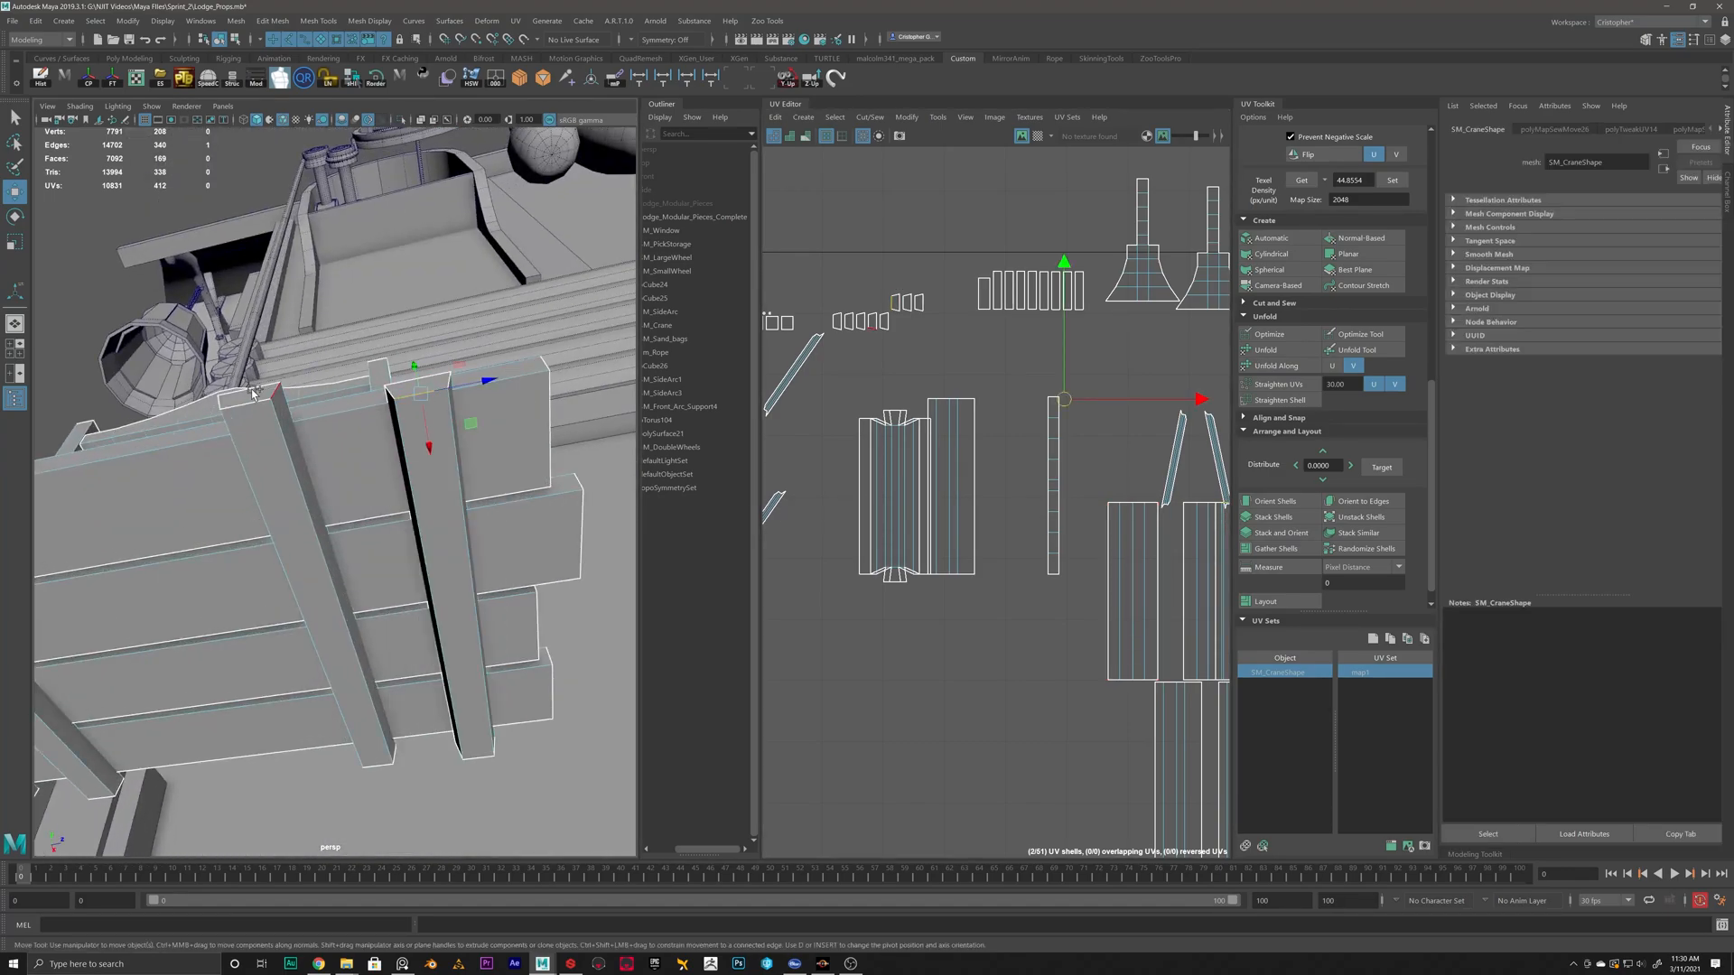
left_click_drag(242, 408, 366, 533, "alt")
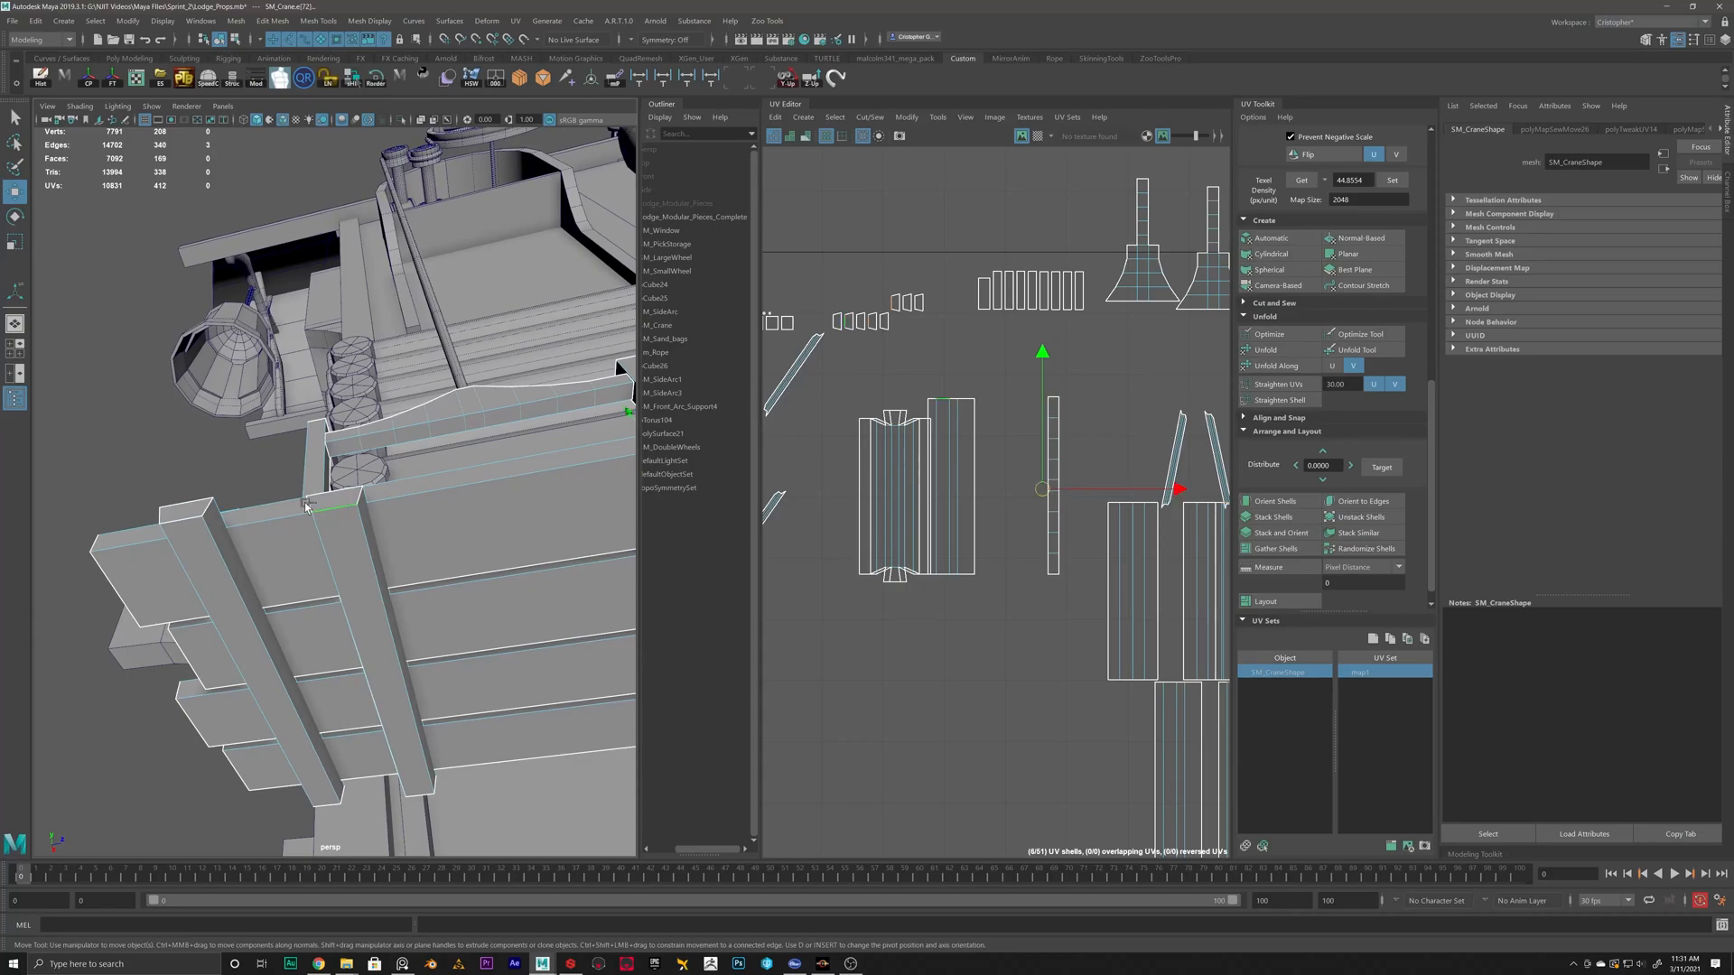
left_click_drag(447, 829, 200, 686, "alt")
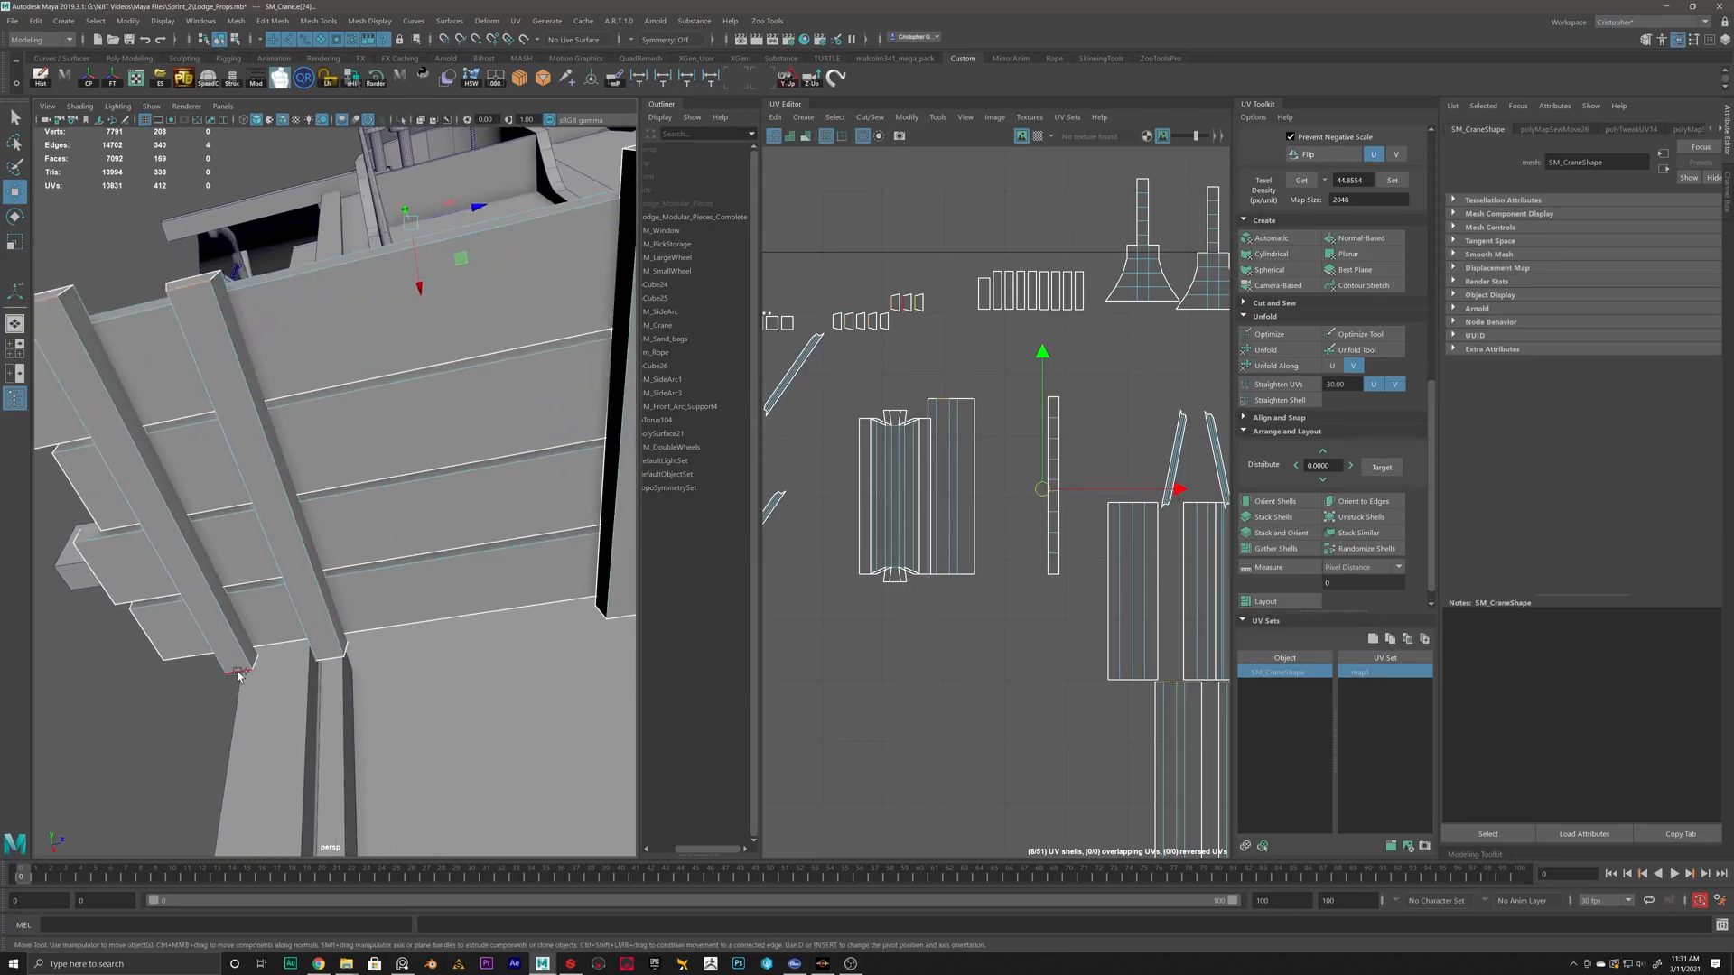
left_click_drag(373, 666, 285, 632, "alt")
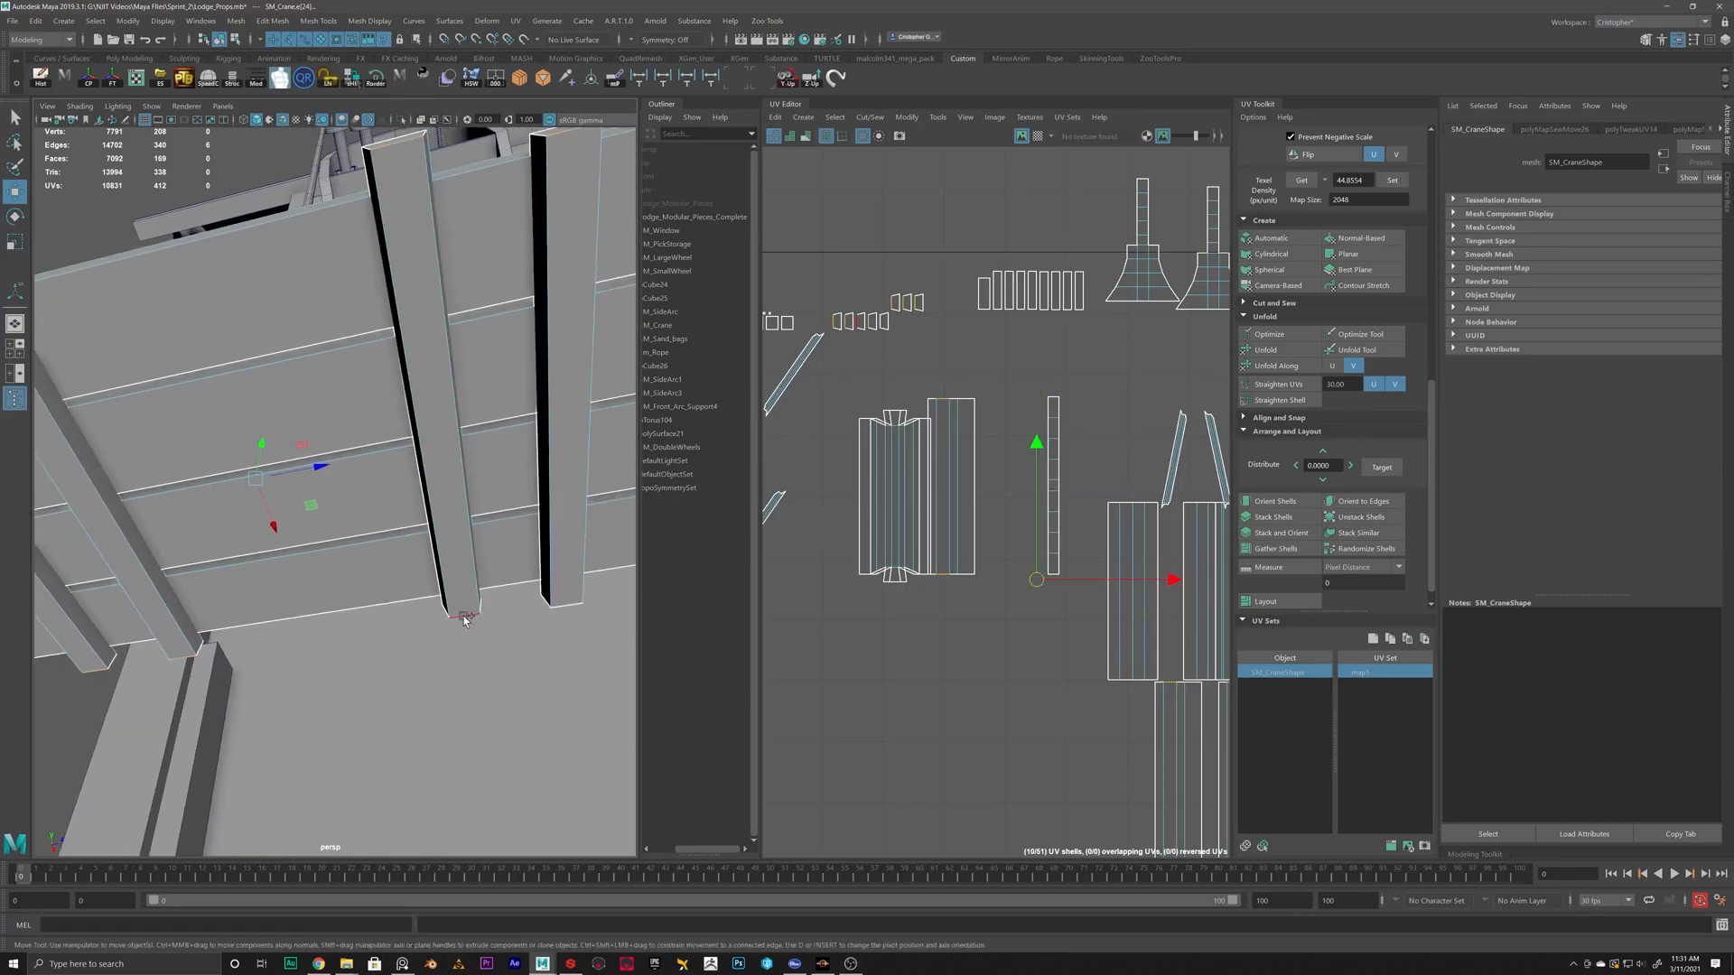
right_click_drag(997, 576, 998, 534, "shift")
Move the sewn crossbeam shells apart into a row below the other UV shells.
scroll(1071, 695, "down", 6)
middle_click_drag(1071, 695, 997, 637, "alt")
scroll(1078, 672, "up", 4)
right_click_drag(1074, 671, 1038, 650)
left_click(1072, 666)
left_click_drag(1076, 681, 883, 693)
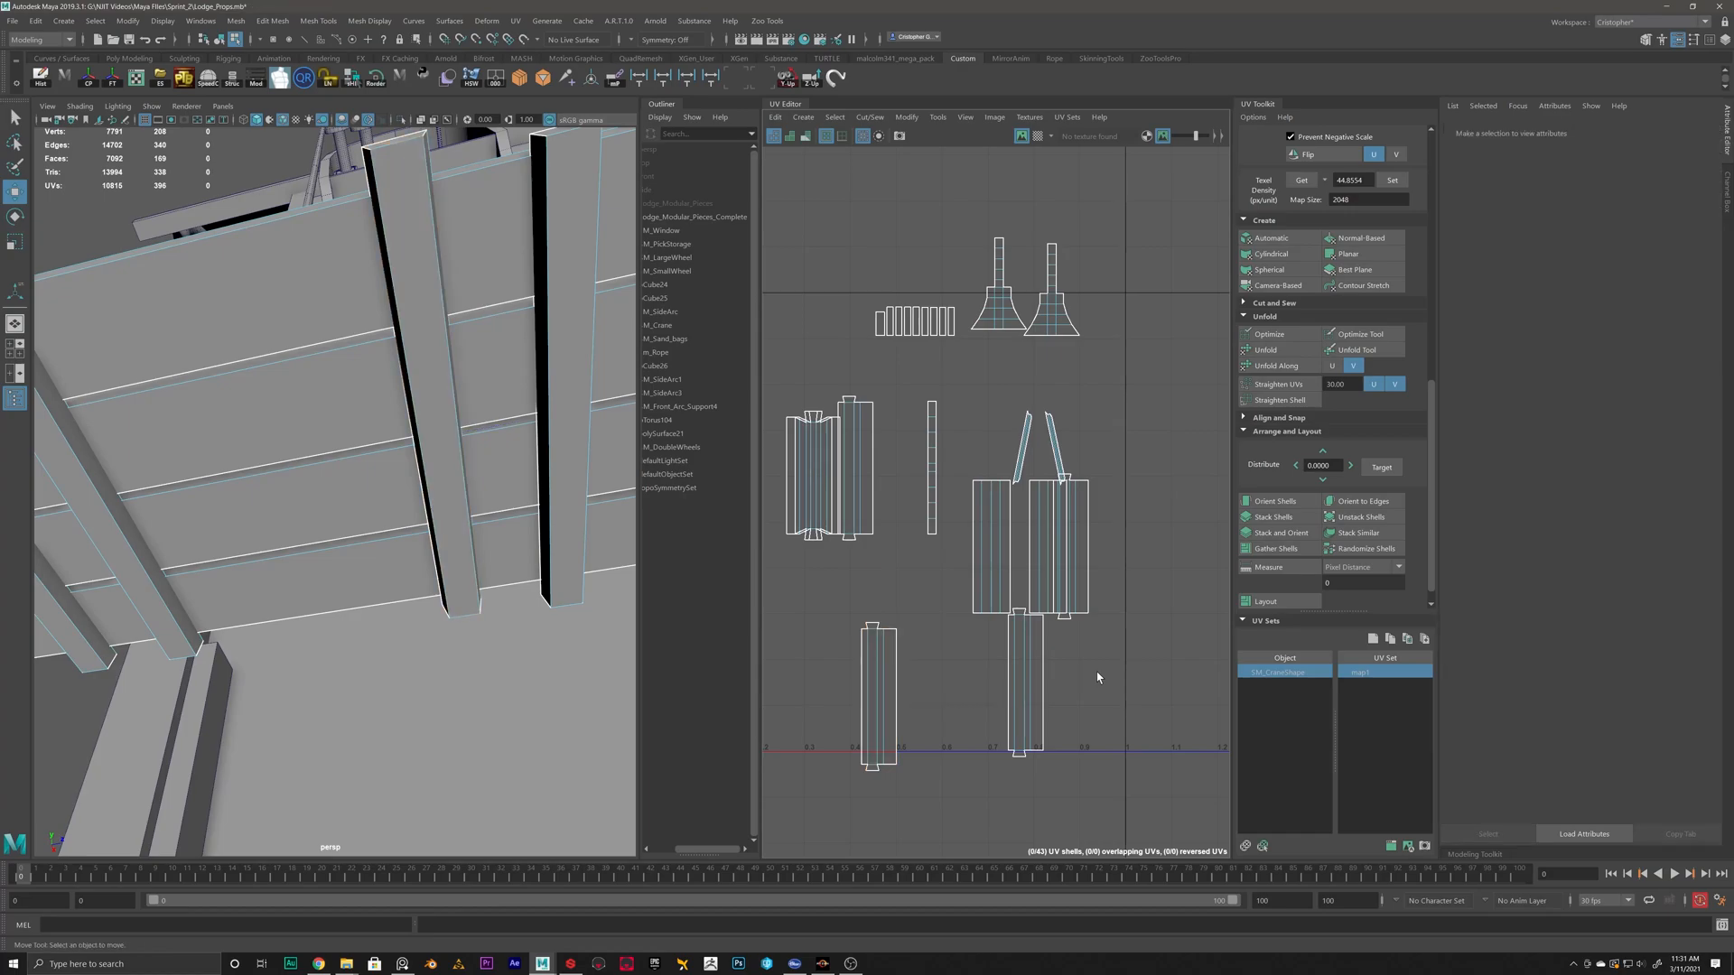
left_click_drag(1042, 706, 946, 711)
middle_click_drag(834, 711, 956, 773, "alt")
left_click_drag(992, 587, 1004, 613)
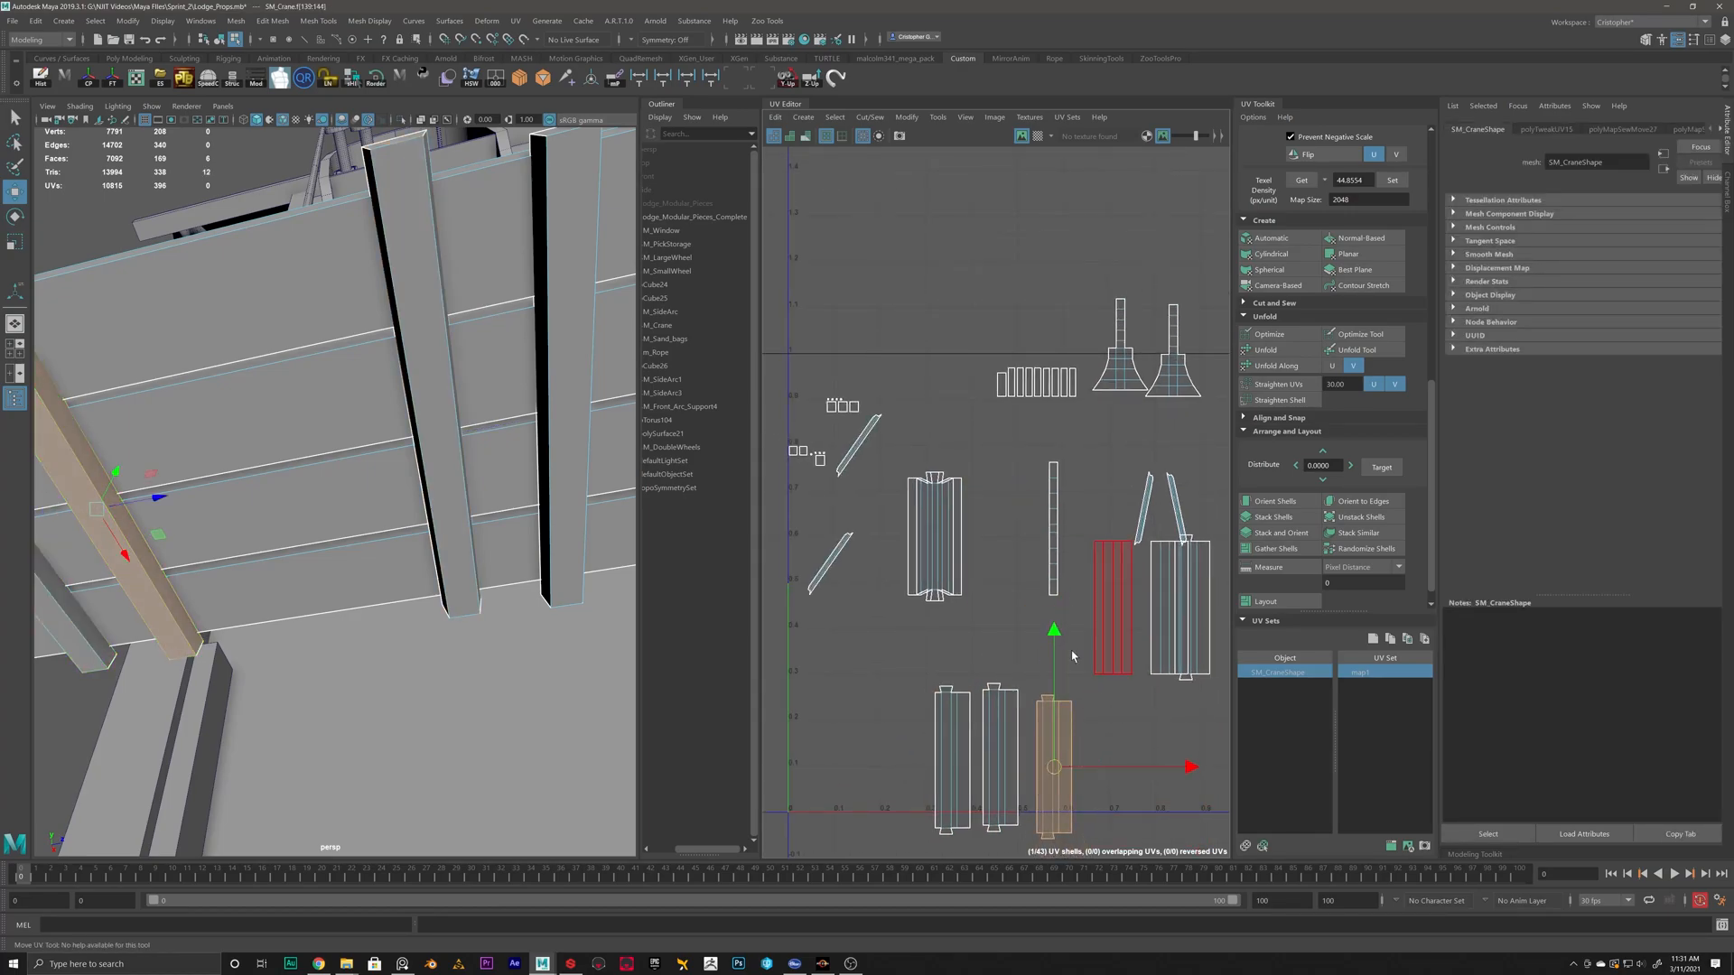
Stack the two overlapping base beam shells and move them above the UV tile.
left_click(956, 518)
left_click(1004, 493)
left_click_drag(1005, 492, 924, 533)
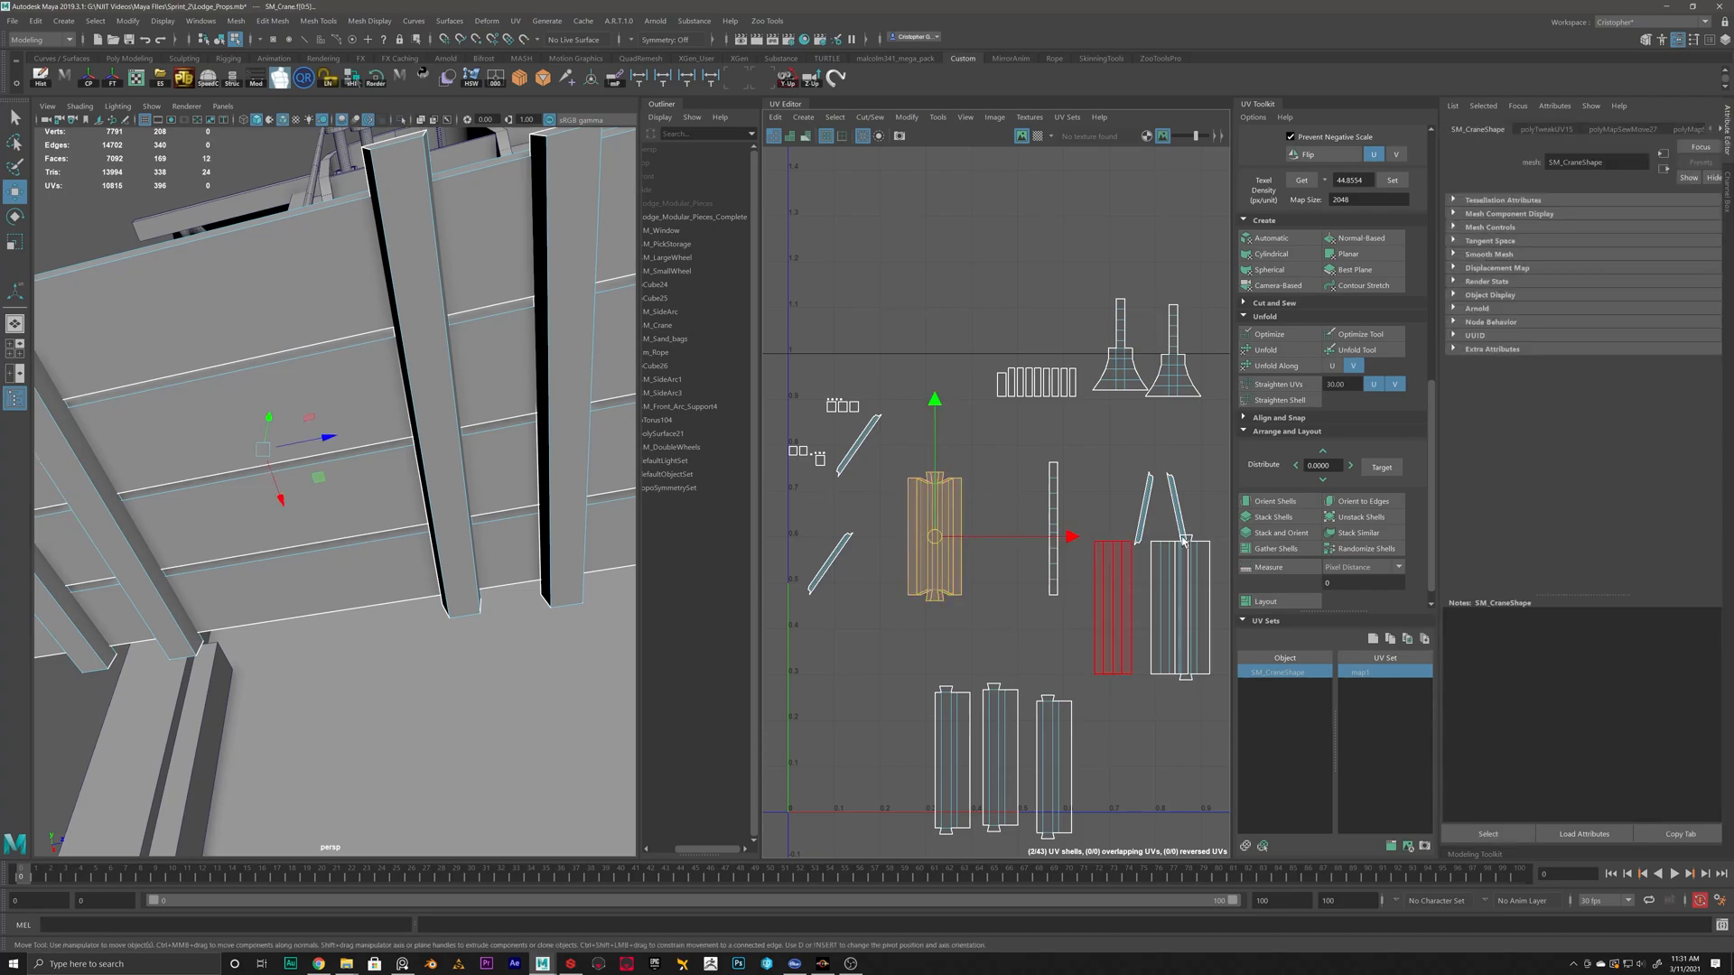
left_click(1288, 518)
scroll(923, 522, "down", 3)
scroll(939, 529, "up", 4)
left_click_drag(918, 525, 911, 251)
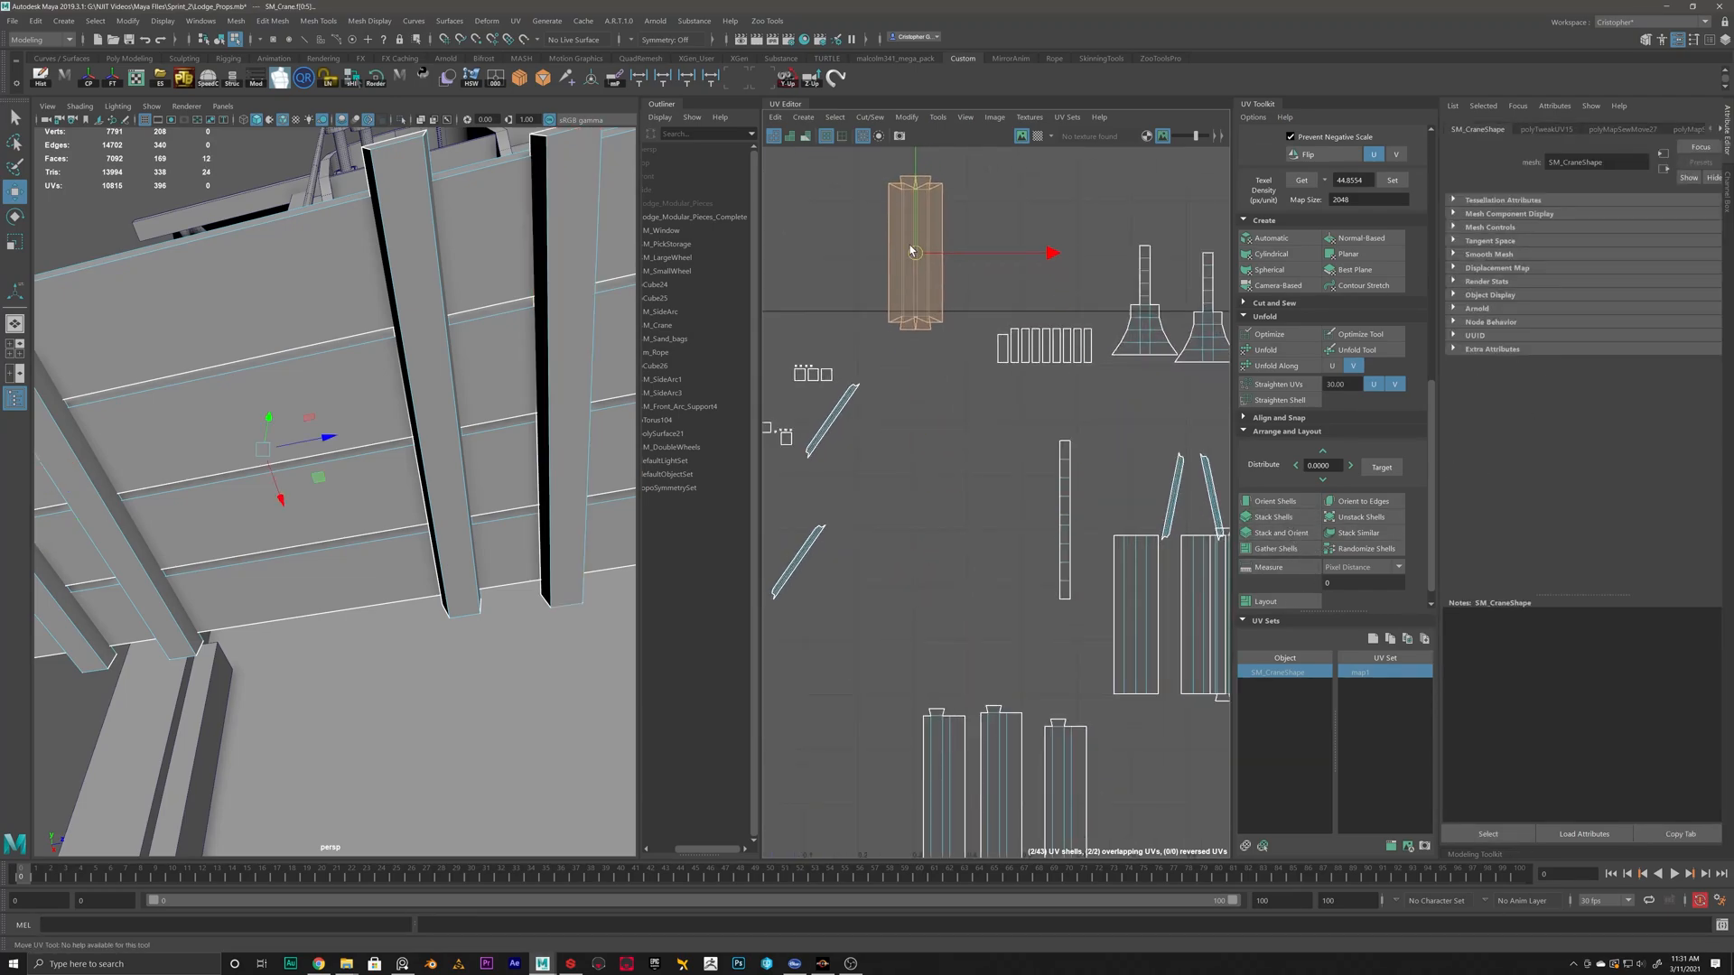
left_click(919, 284)
left_click(924, 233)
middle_click_drag(1000, 291, 1020, 539, "alt")
left_click_drag(1071, 461, 1184, 459)
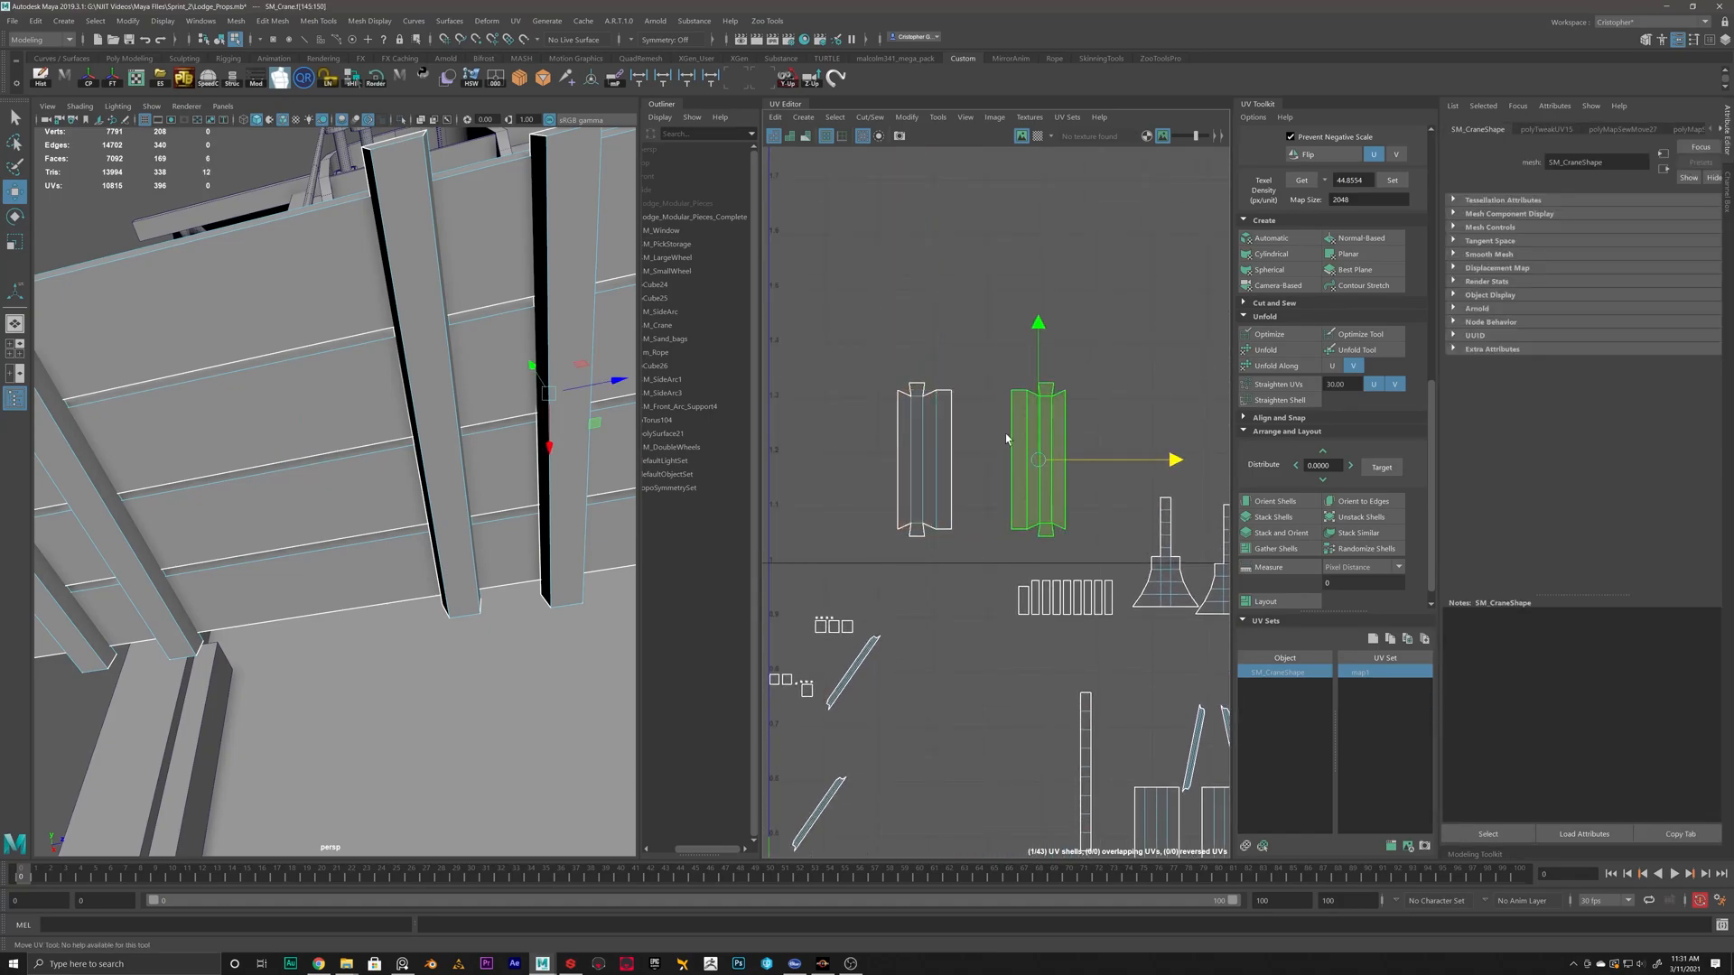
key("ctrl+z")
Move one of the overlapping base beam shells sideways so the two lie side by side.
left_click(871, 484)
scroll(903, 578, "down", 5)
middle_click_drag(903, 580, 1015, 493, "alt")
scroll(1015, 493, "up", 5)
left_click(1072, 364)
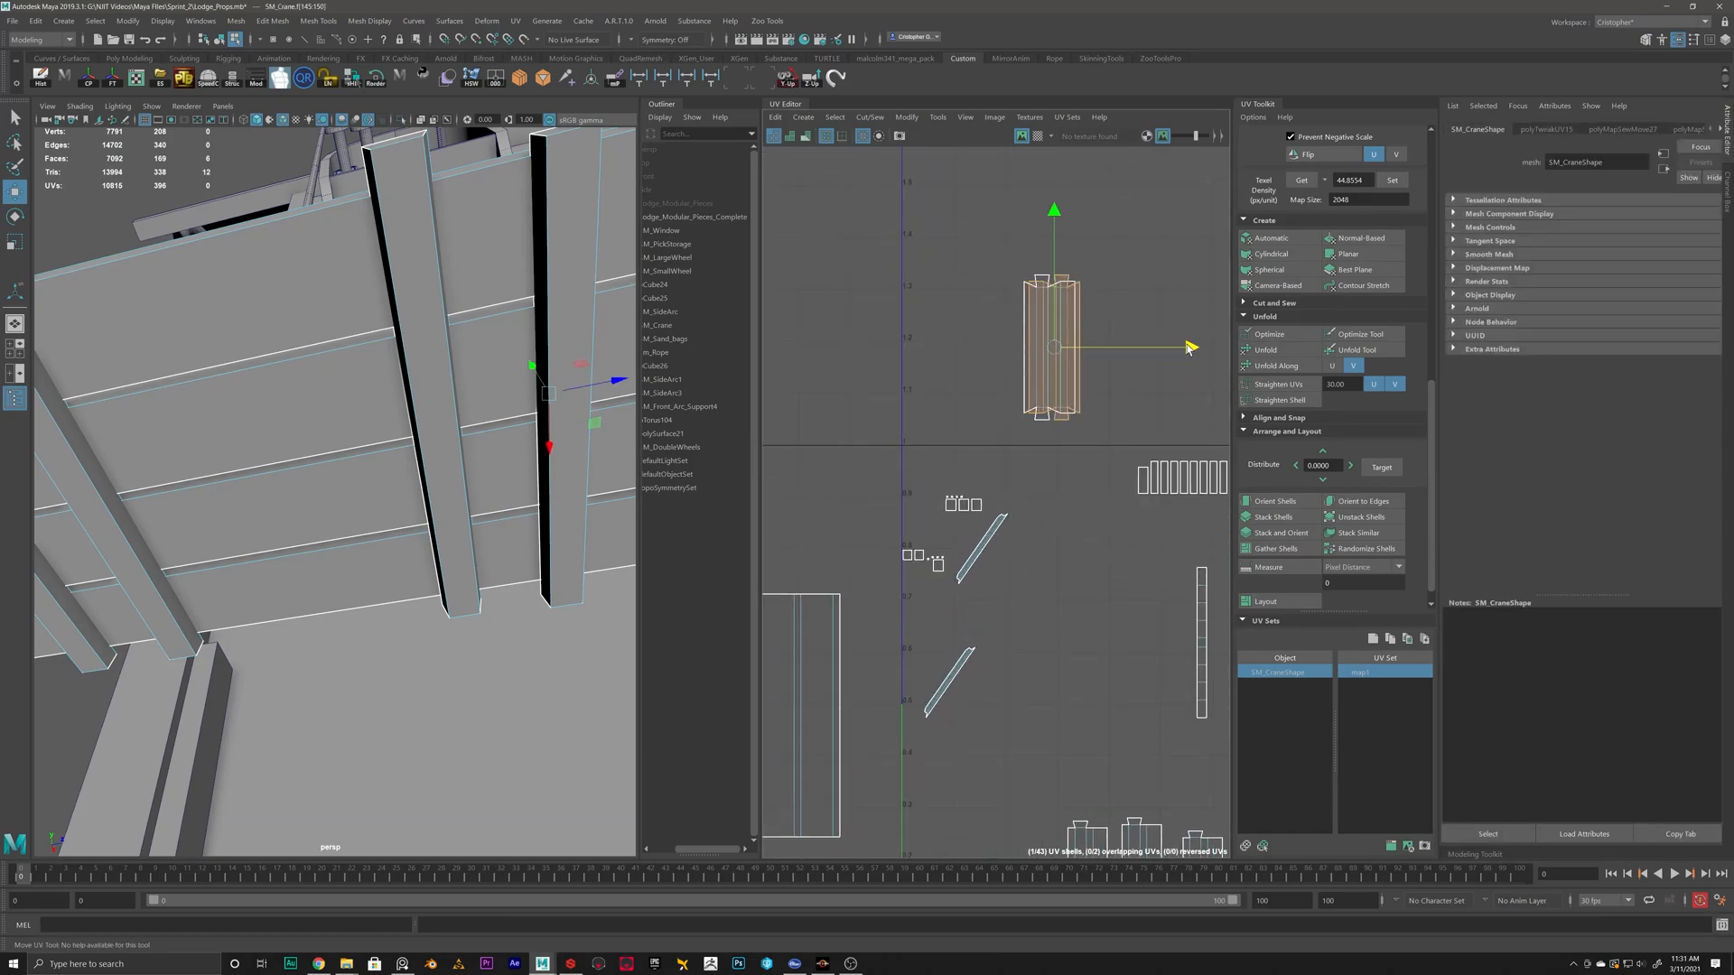
left_click_drag(1185, 348, 1227, 347)
left_click(1096, 440)
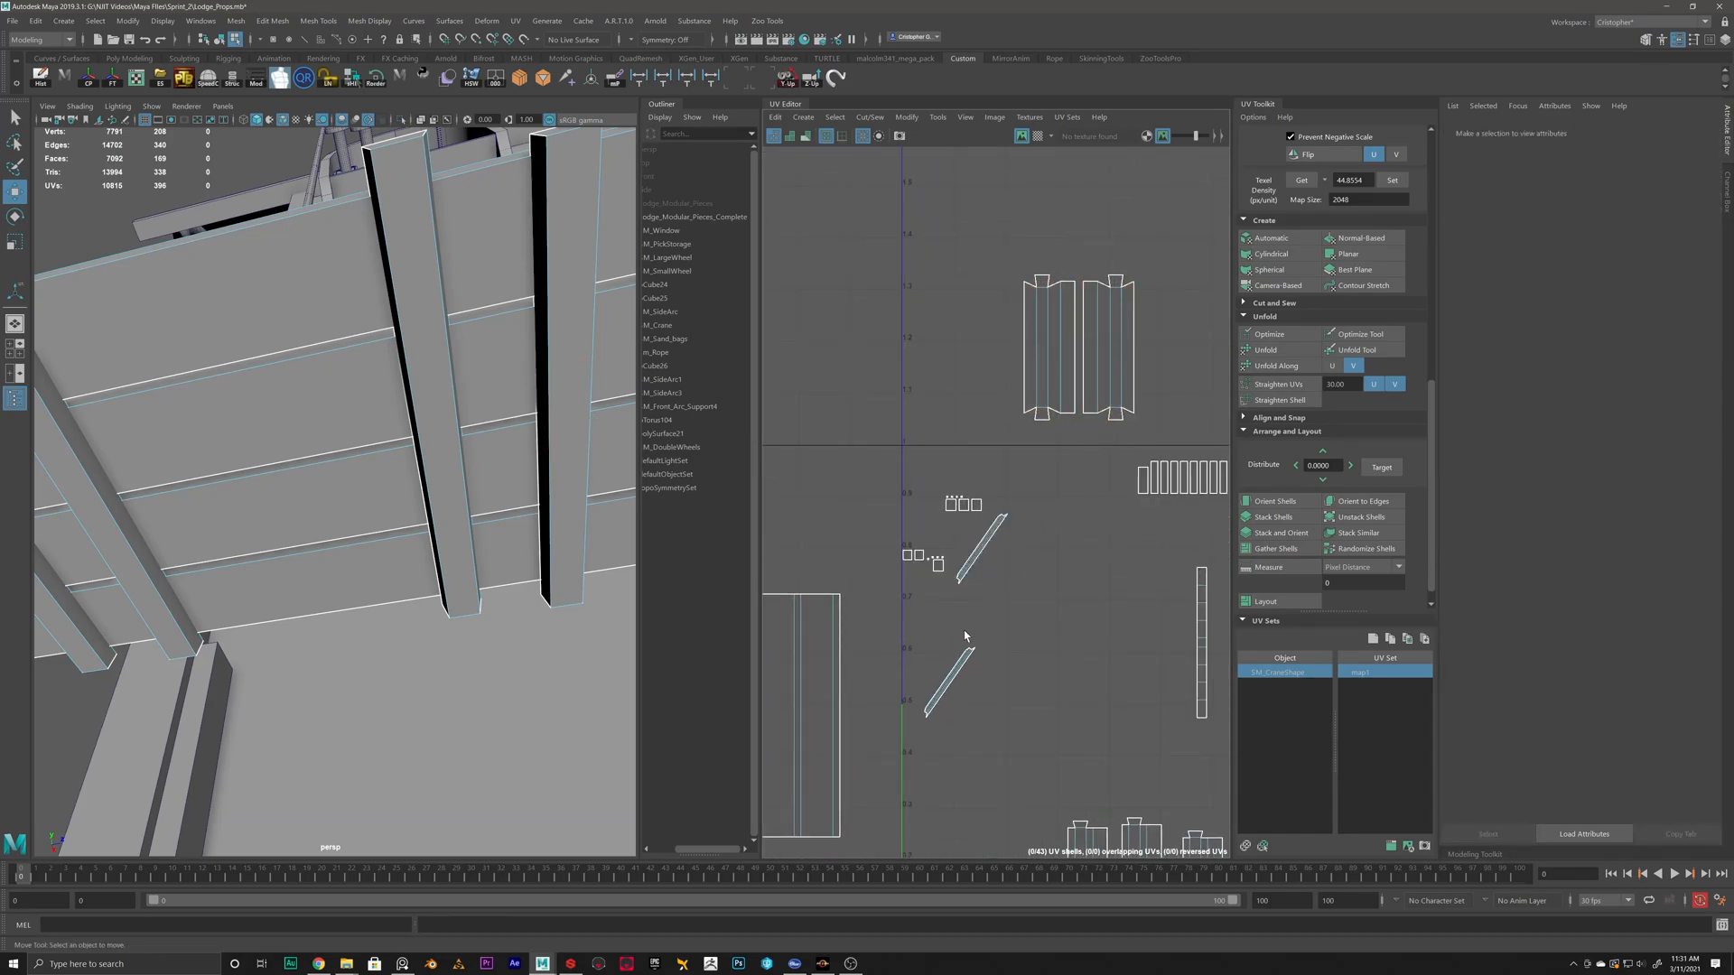
Unfold the first two slanted brace shells and rotate them upright.
left_click(983, 538)
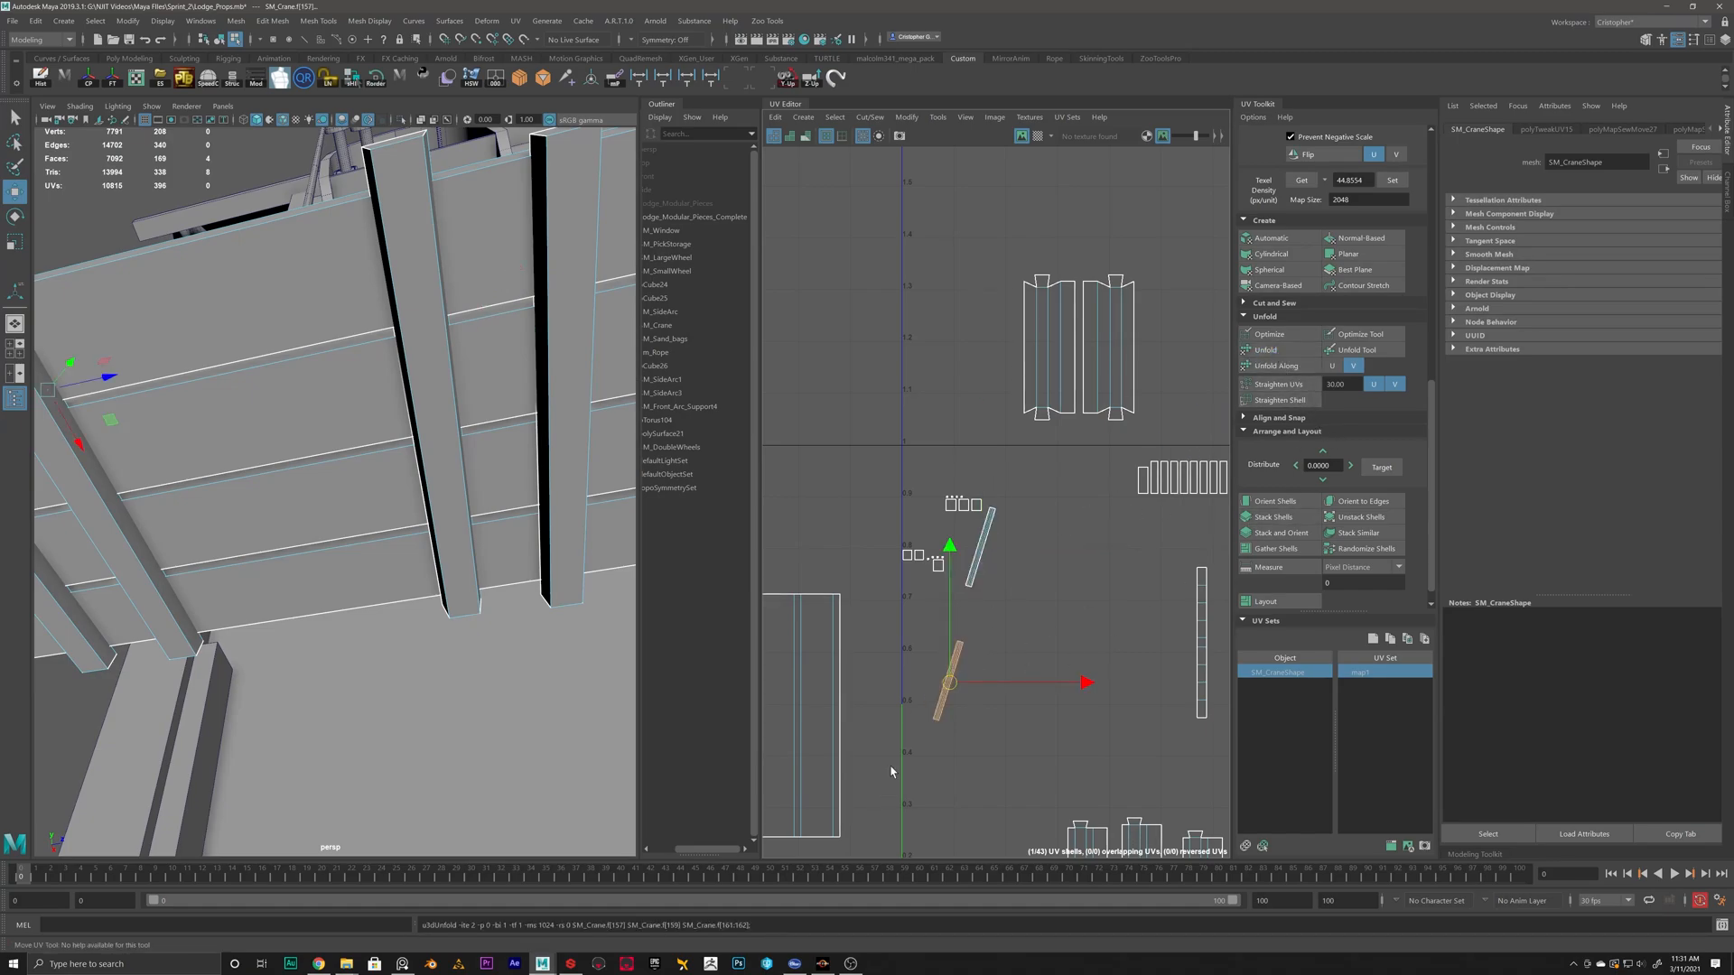
scroll(975, 664, "up", 5)
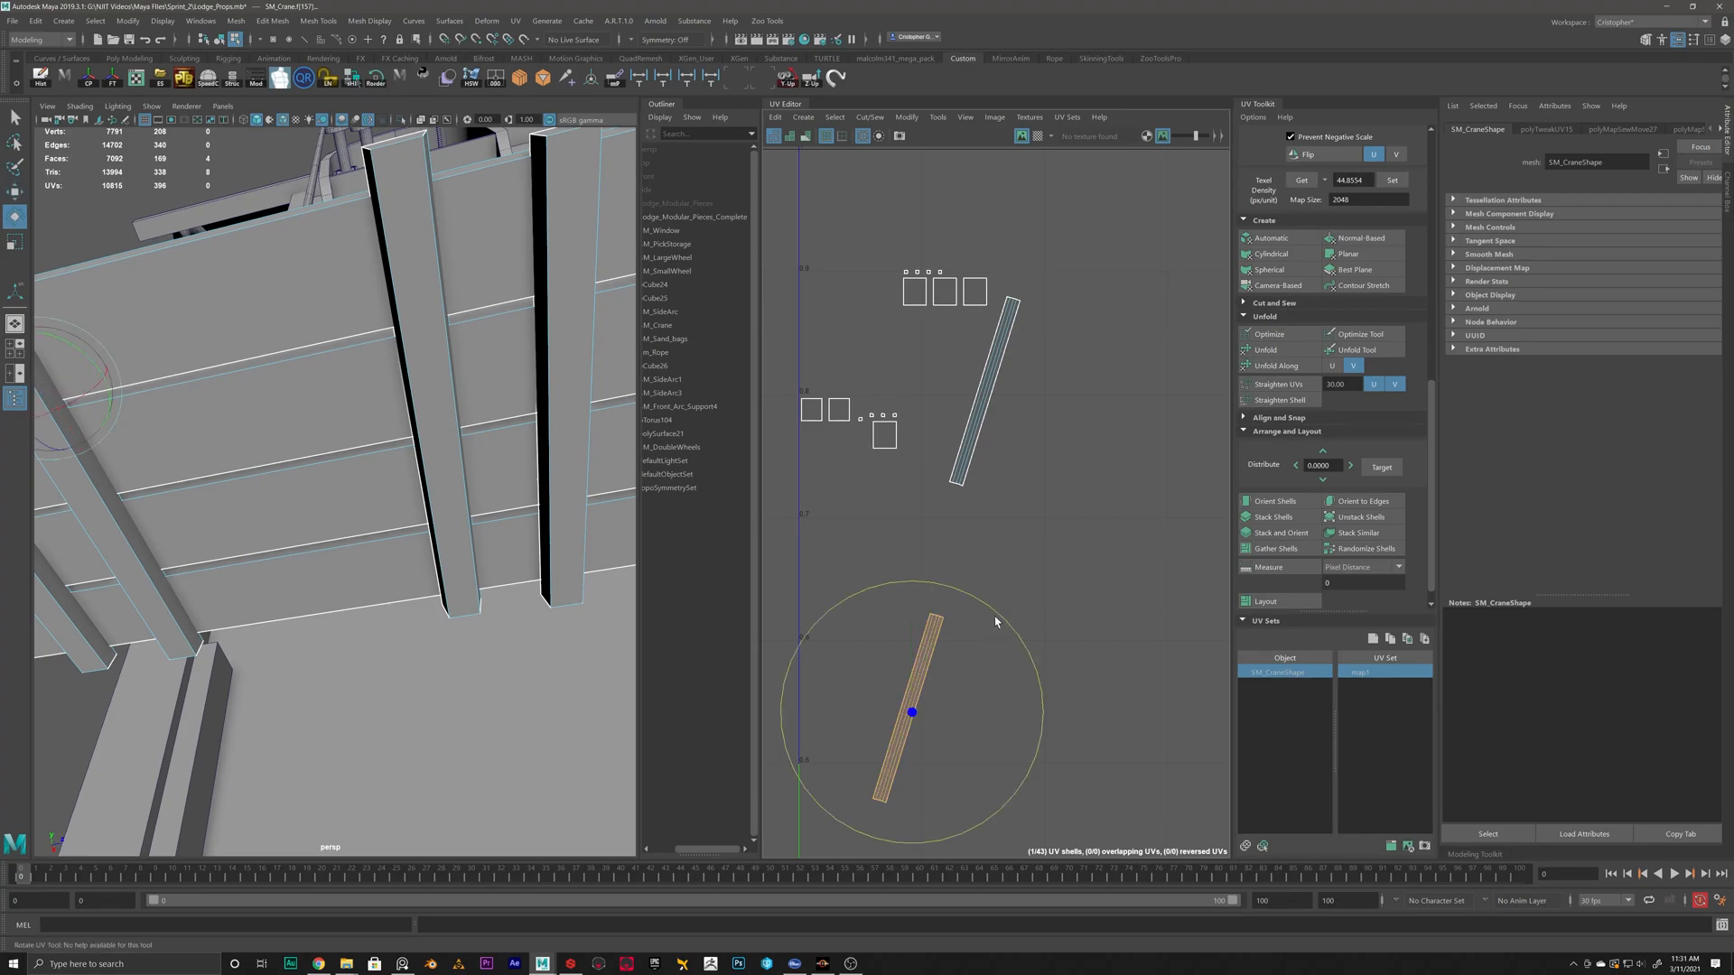
left_click(1005, 376)
left_click_drag(1076, 315, 1080, 318)
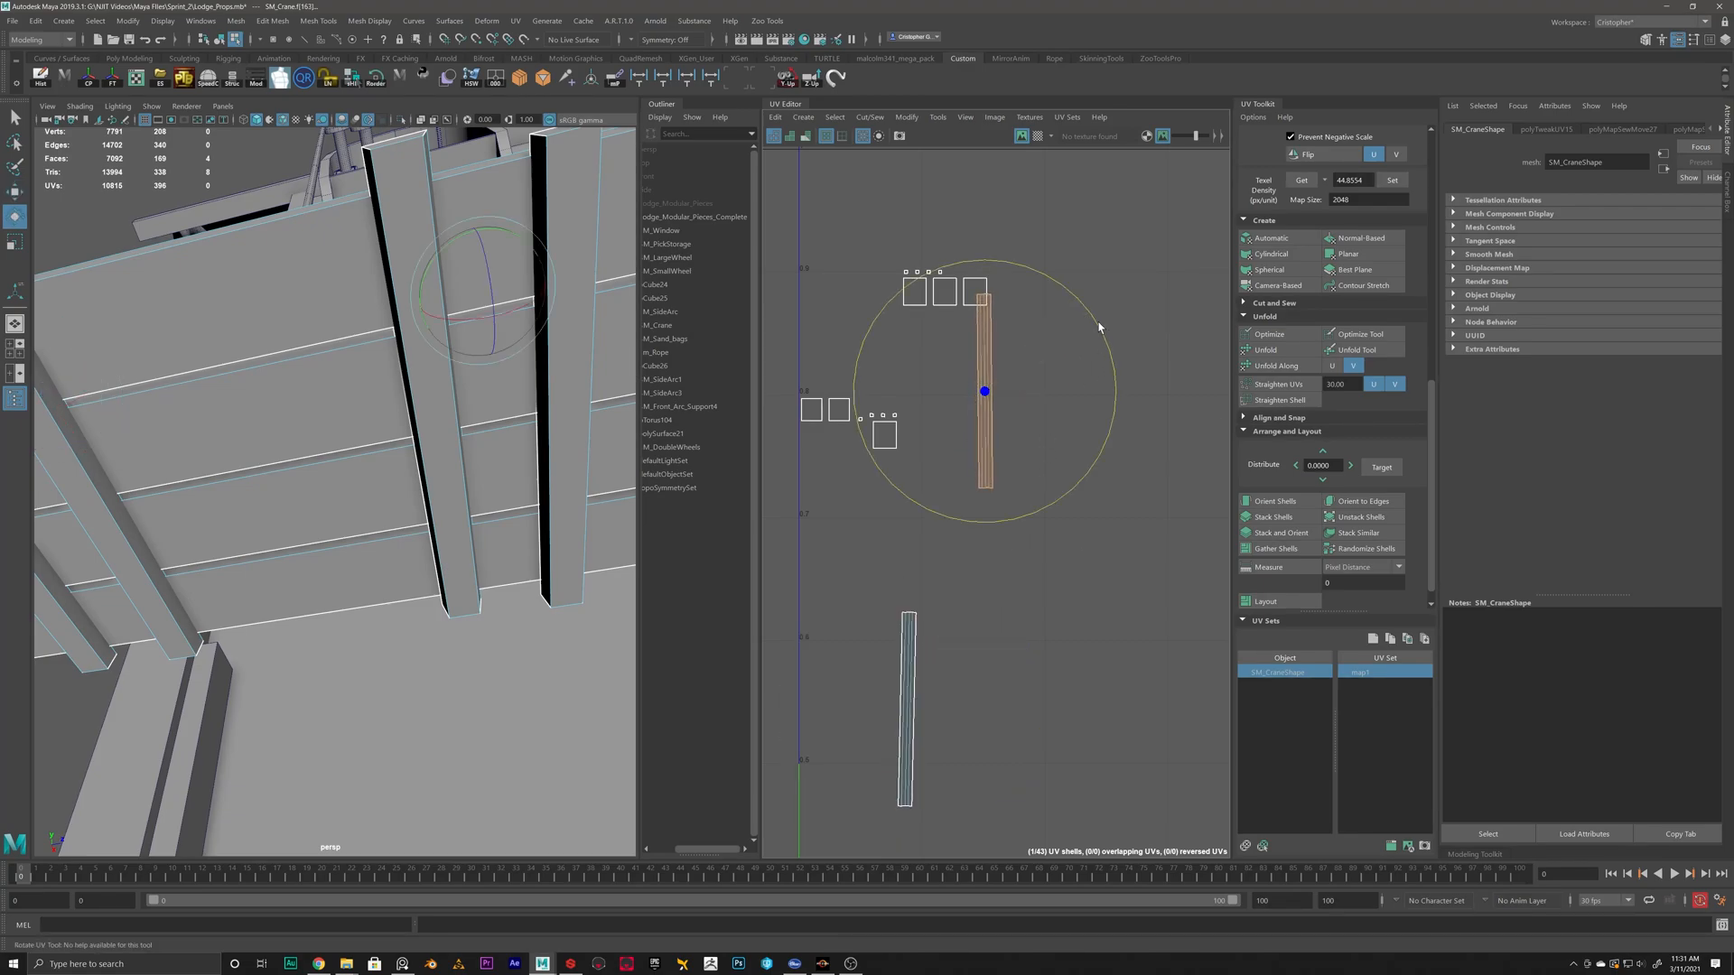
left_click_drag(884, 713, 886, 706)
Select both upright brace shells and stack them on each other.
left_click(984, 388)
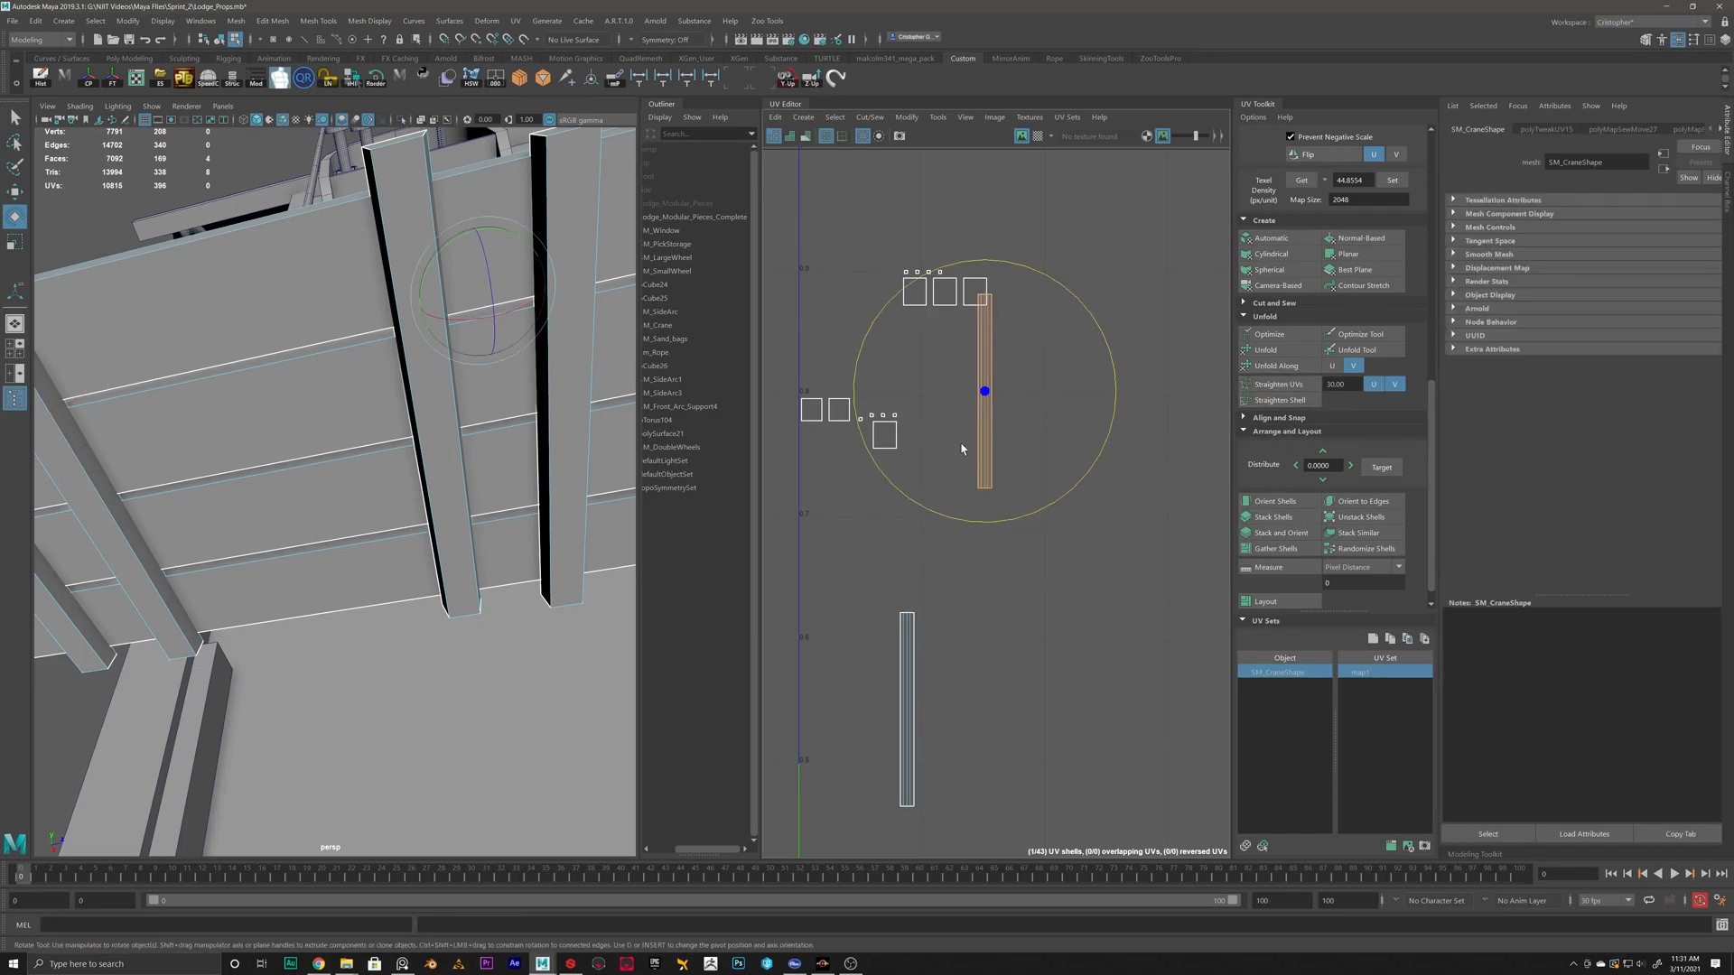
left_click(906, 714, "shift")
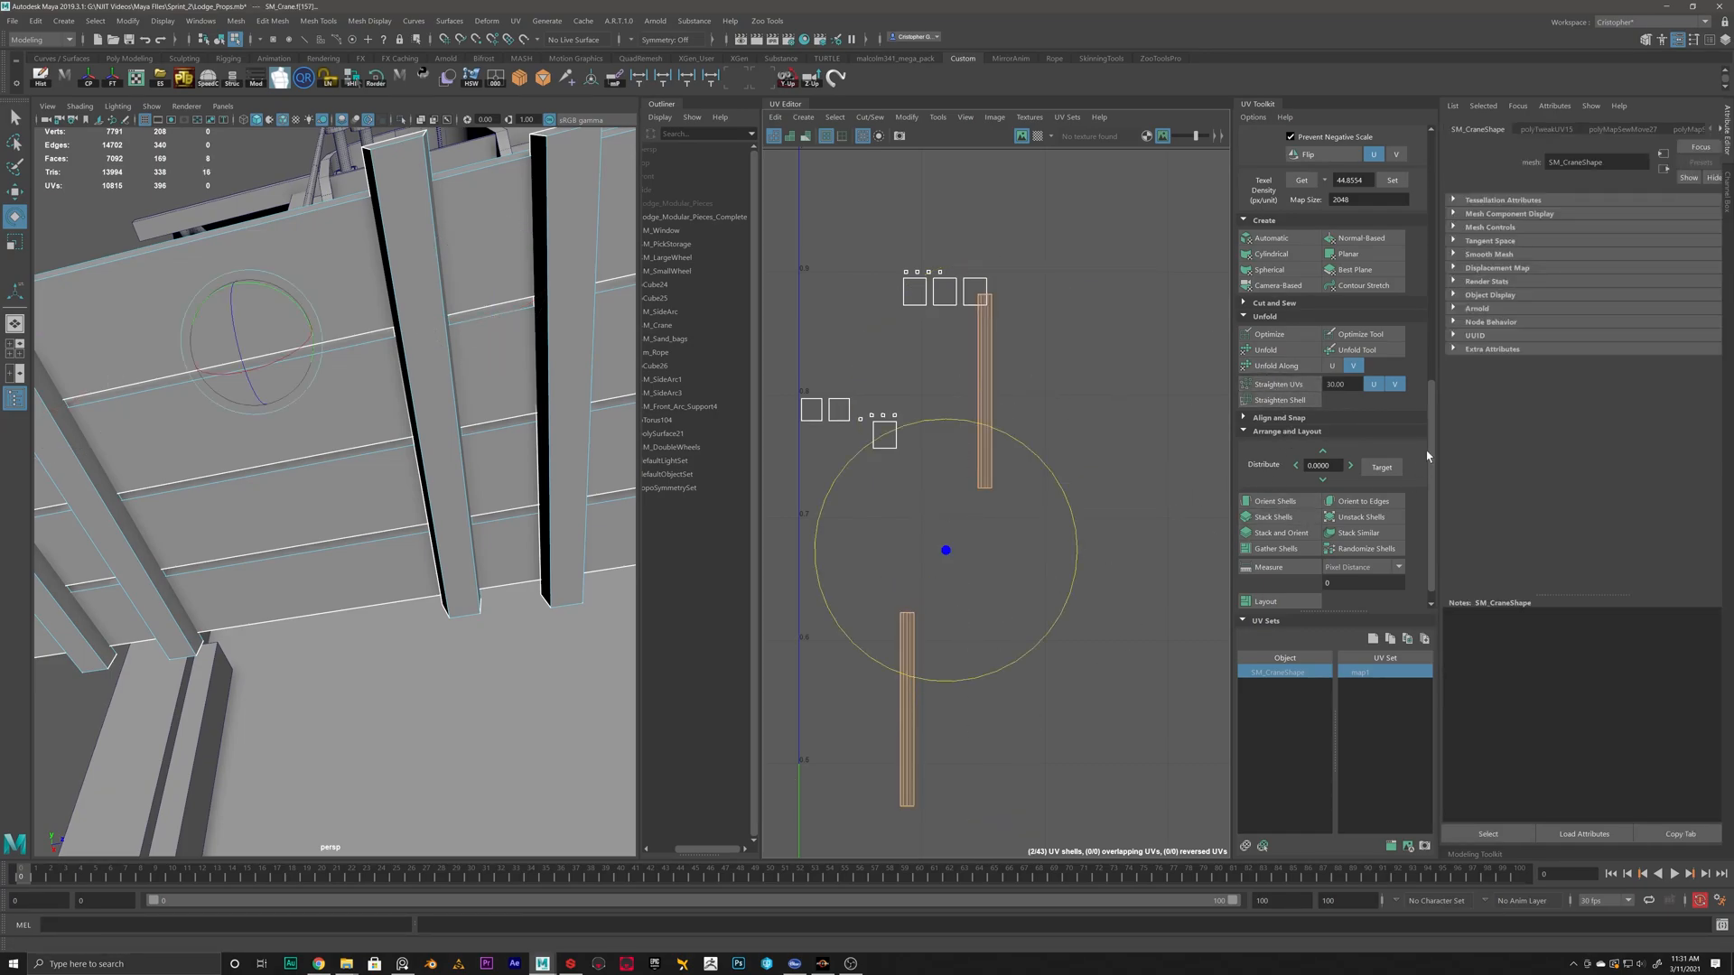
left_click(1274, 519)
Select the remaining pair of slanted brace shells and unfold them until they stand upright.
scroll(1111, 605, "down", 5)
middle_click_drag(1146, 611, 878, 580, "alt")
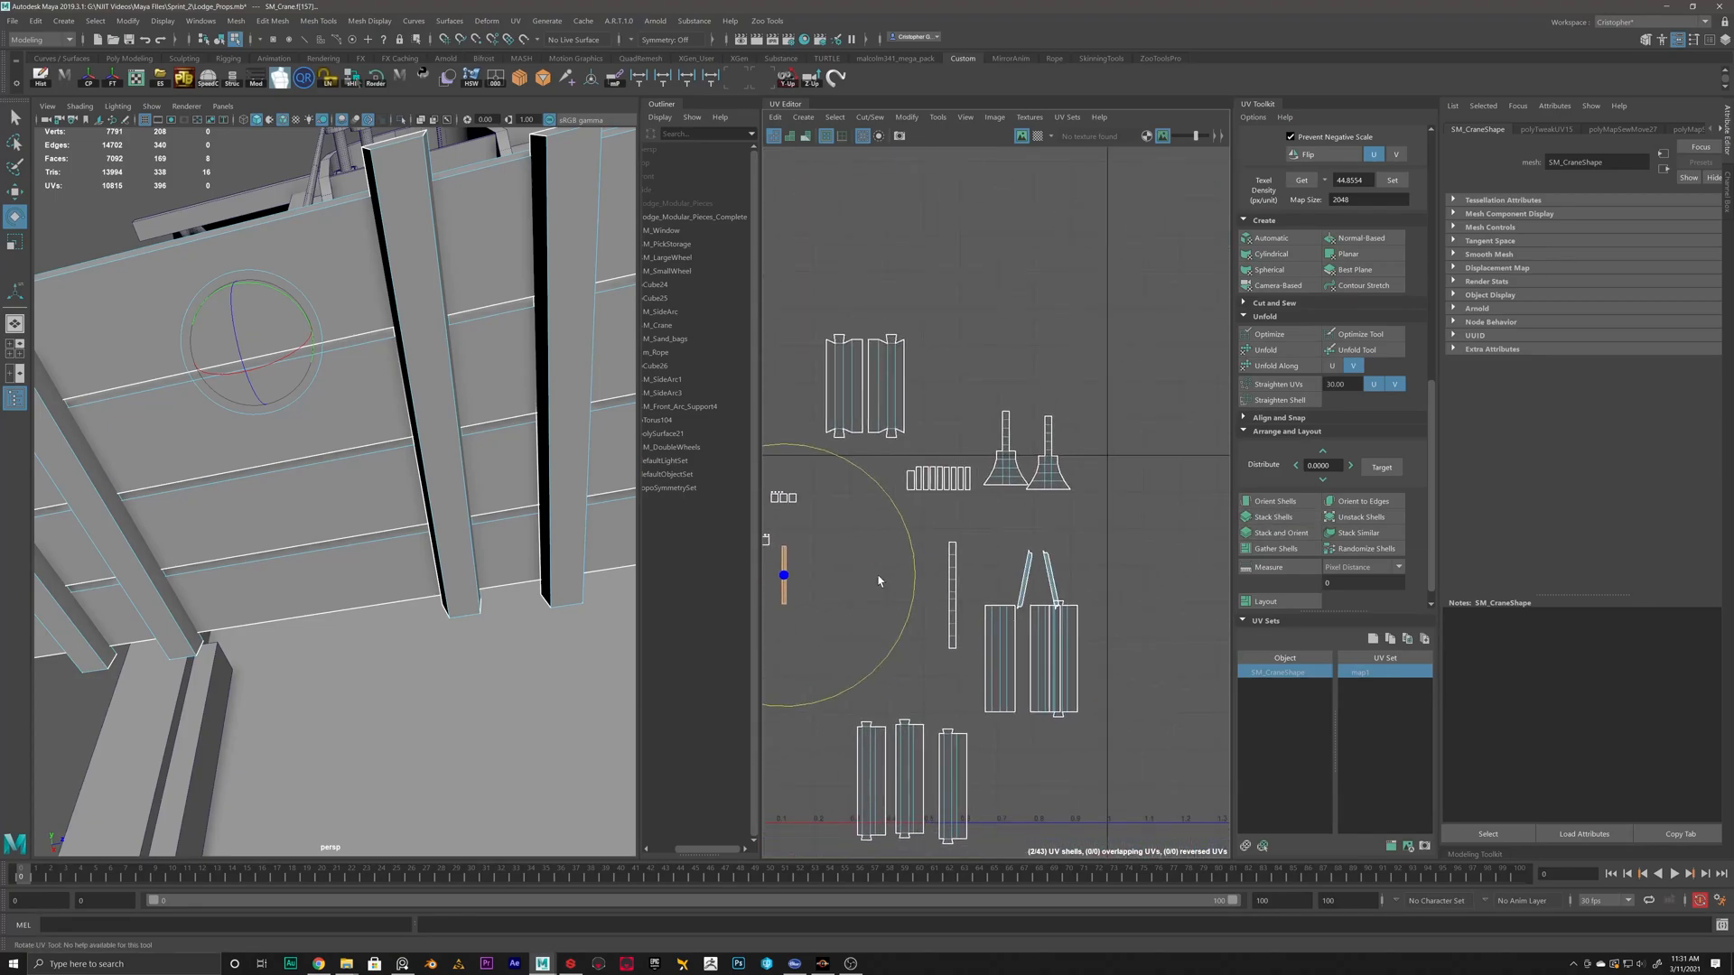
left_click(1050, 555)
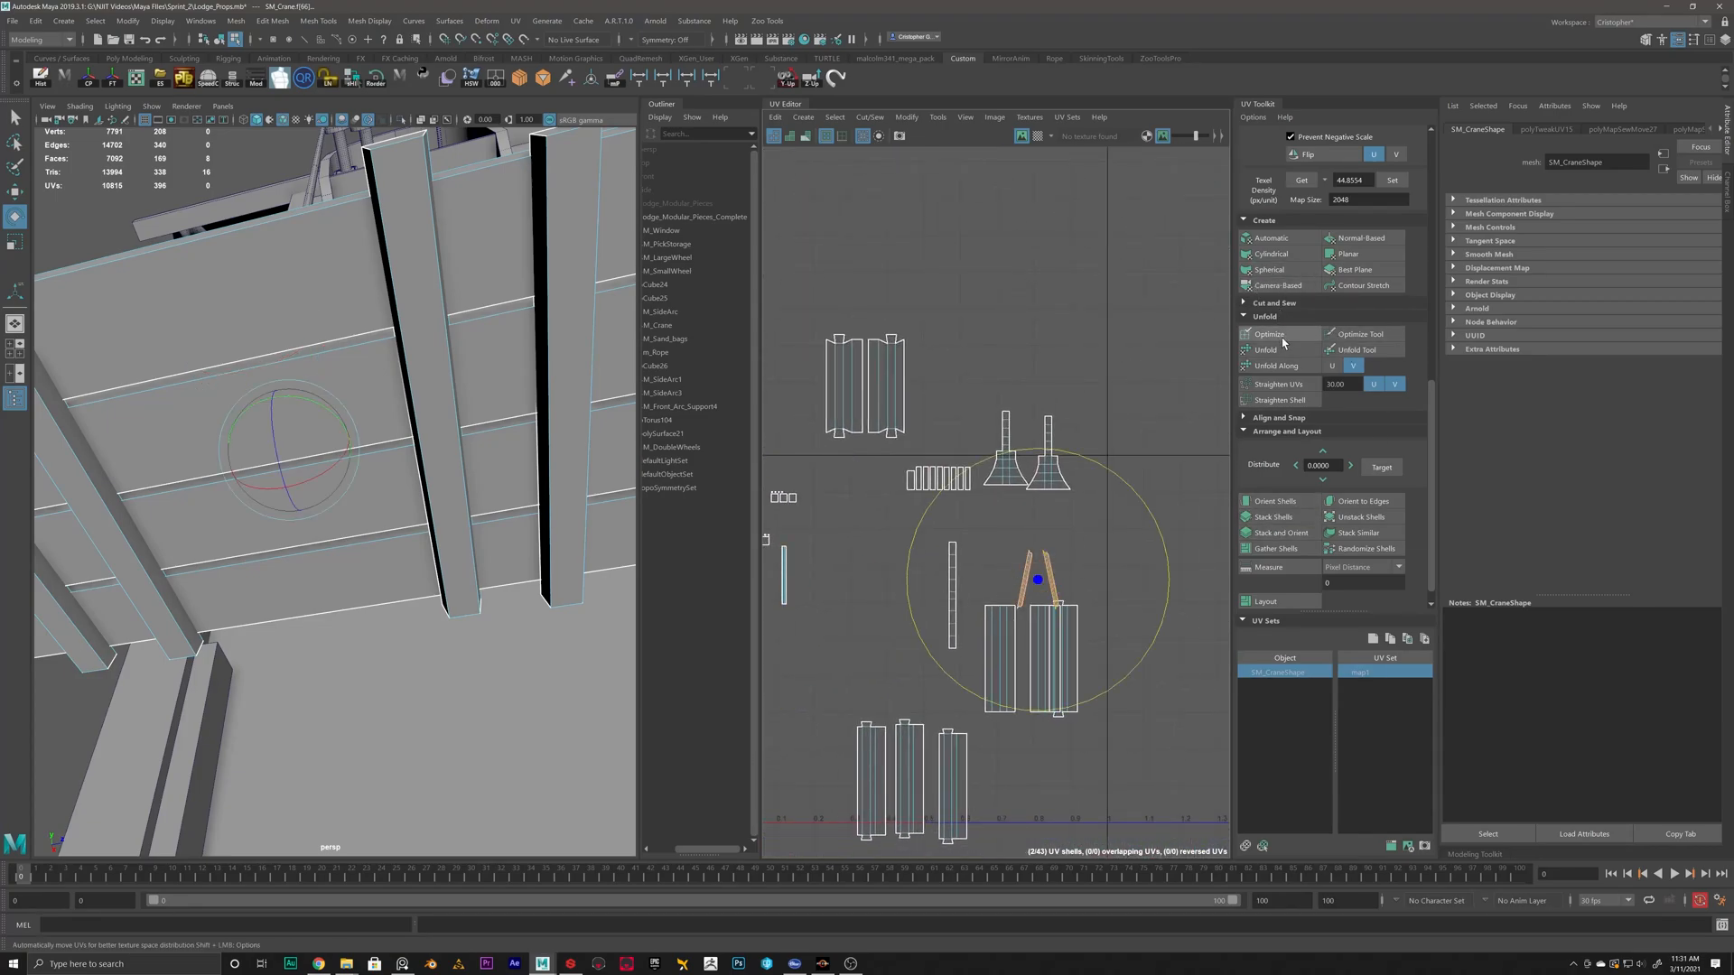
scroll(1047, 595, "up", 6)
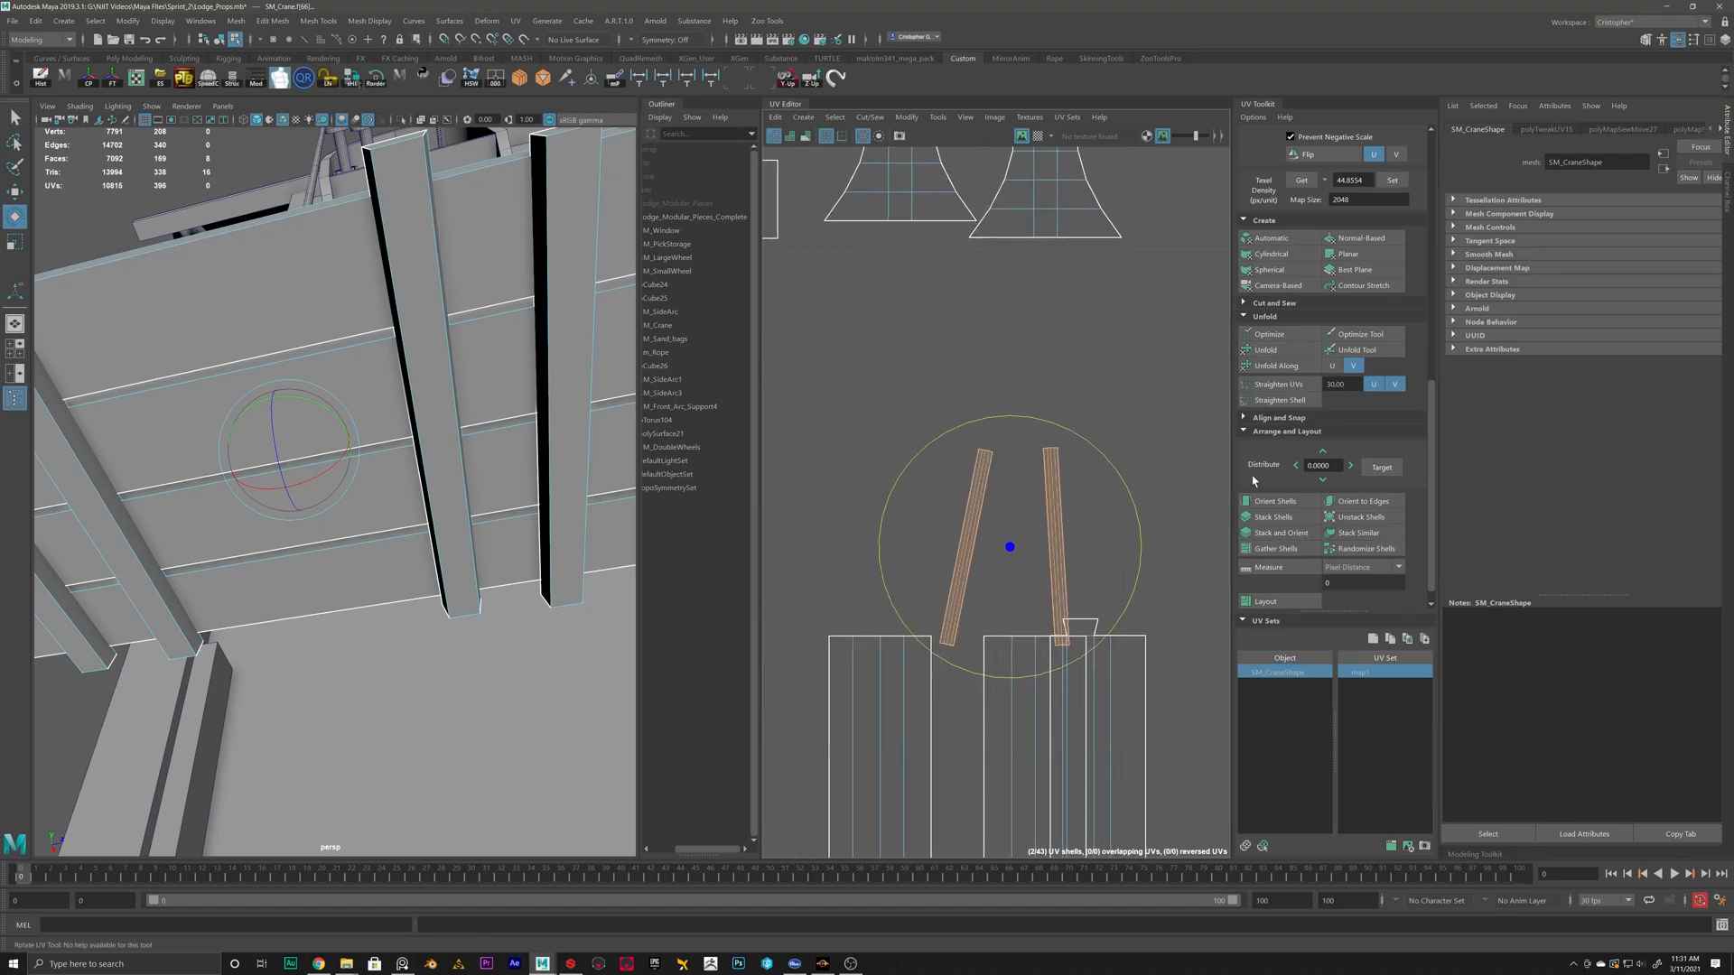
left_click(1287, 387)
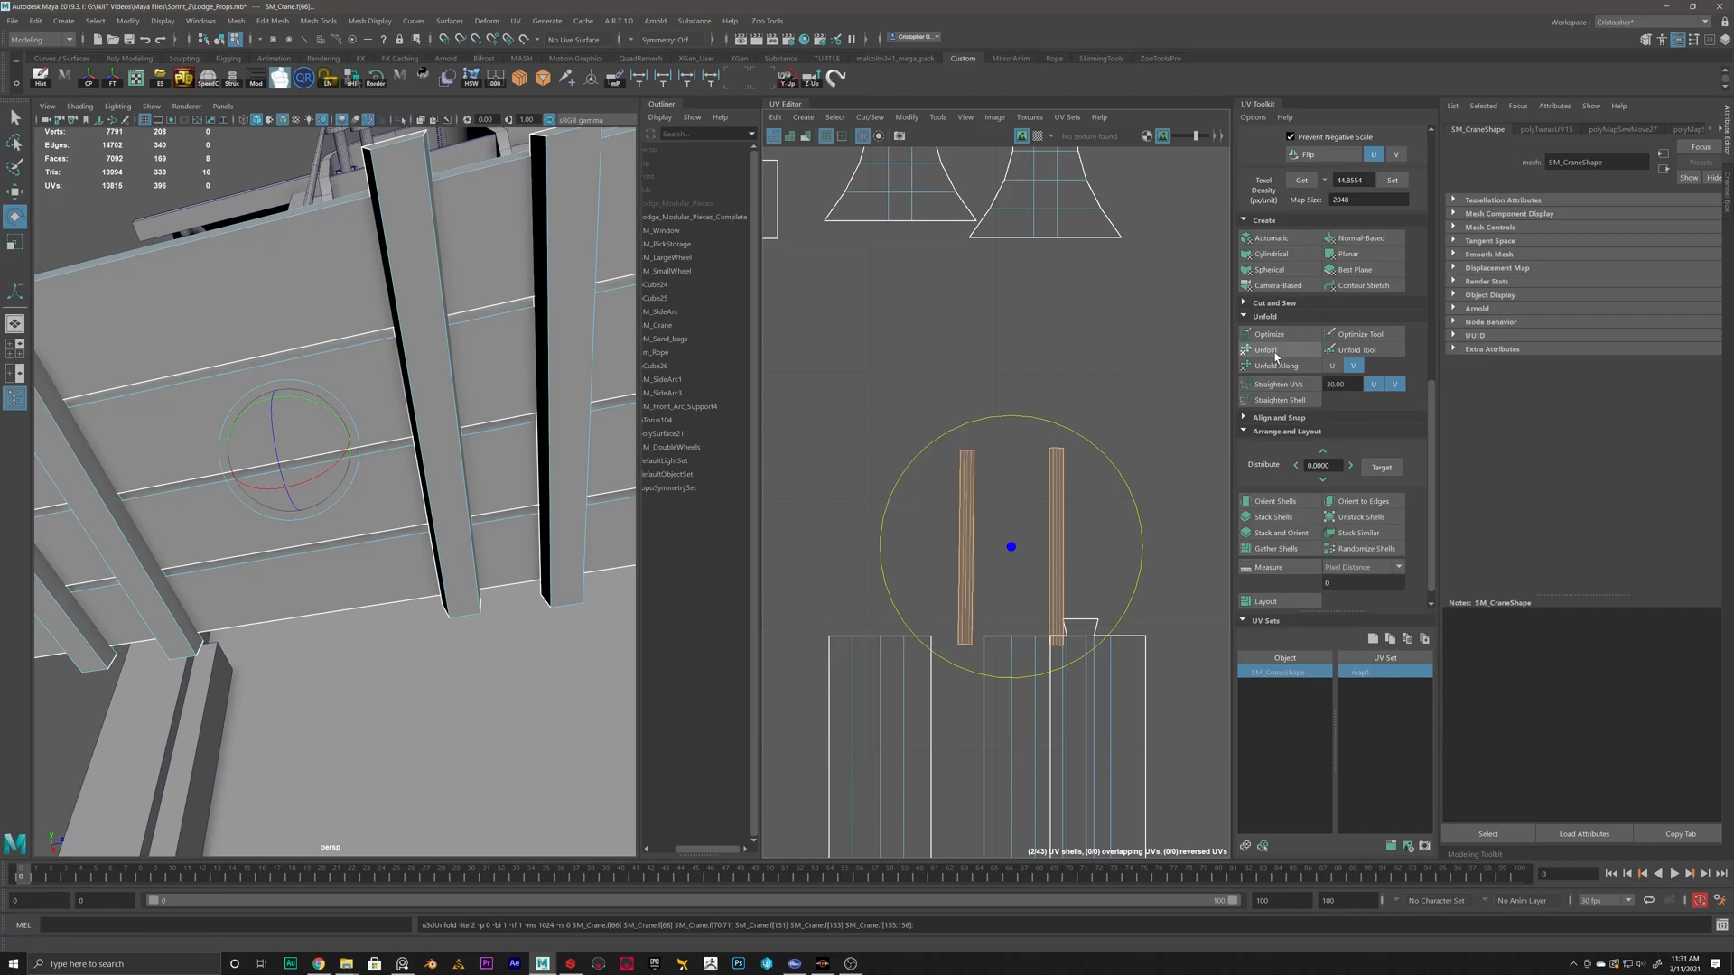
Move the second pair of brace shells next to the stacked pair and stack all four together.
scroll(1087, 585, "down", 3)
scroll(1087, 585, "down", 4)
middle_click_drag(1069, 584, 1210, 569, "alt")
scroll(1204, 568, "up", 3)
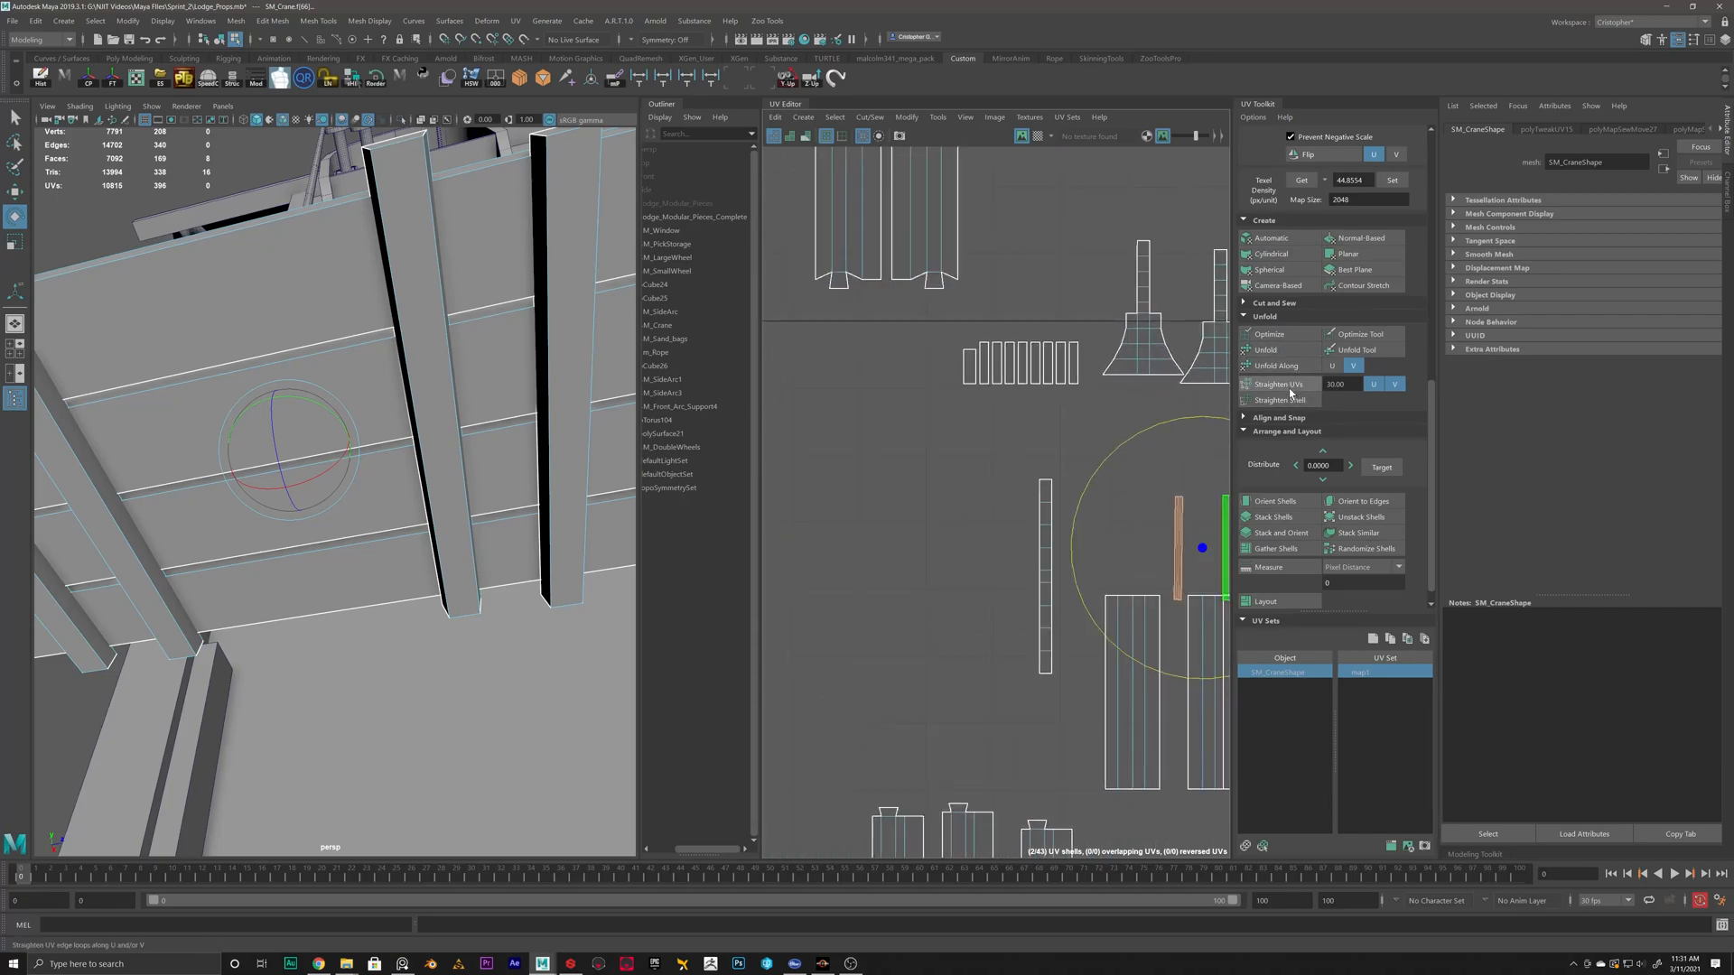
key("w")
left_click_drag(1201, 551, 866, 547)
middle_click_drag(867, 571, 1023, 558, "alt")
left_click(1087, 497)
left_click_drag(1087, 497, 886, 540)
left_click(1281, 521)
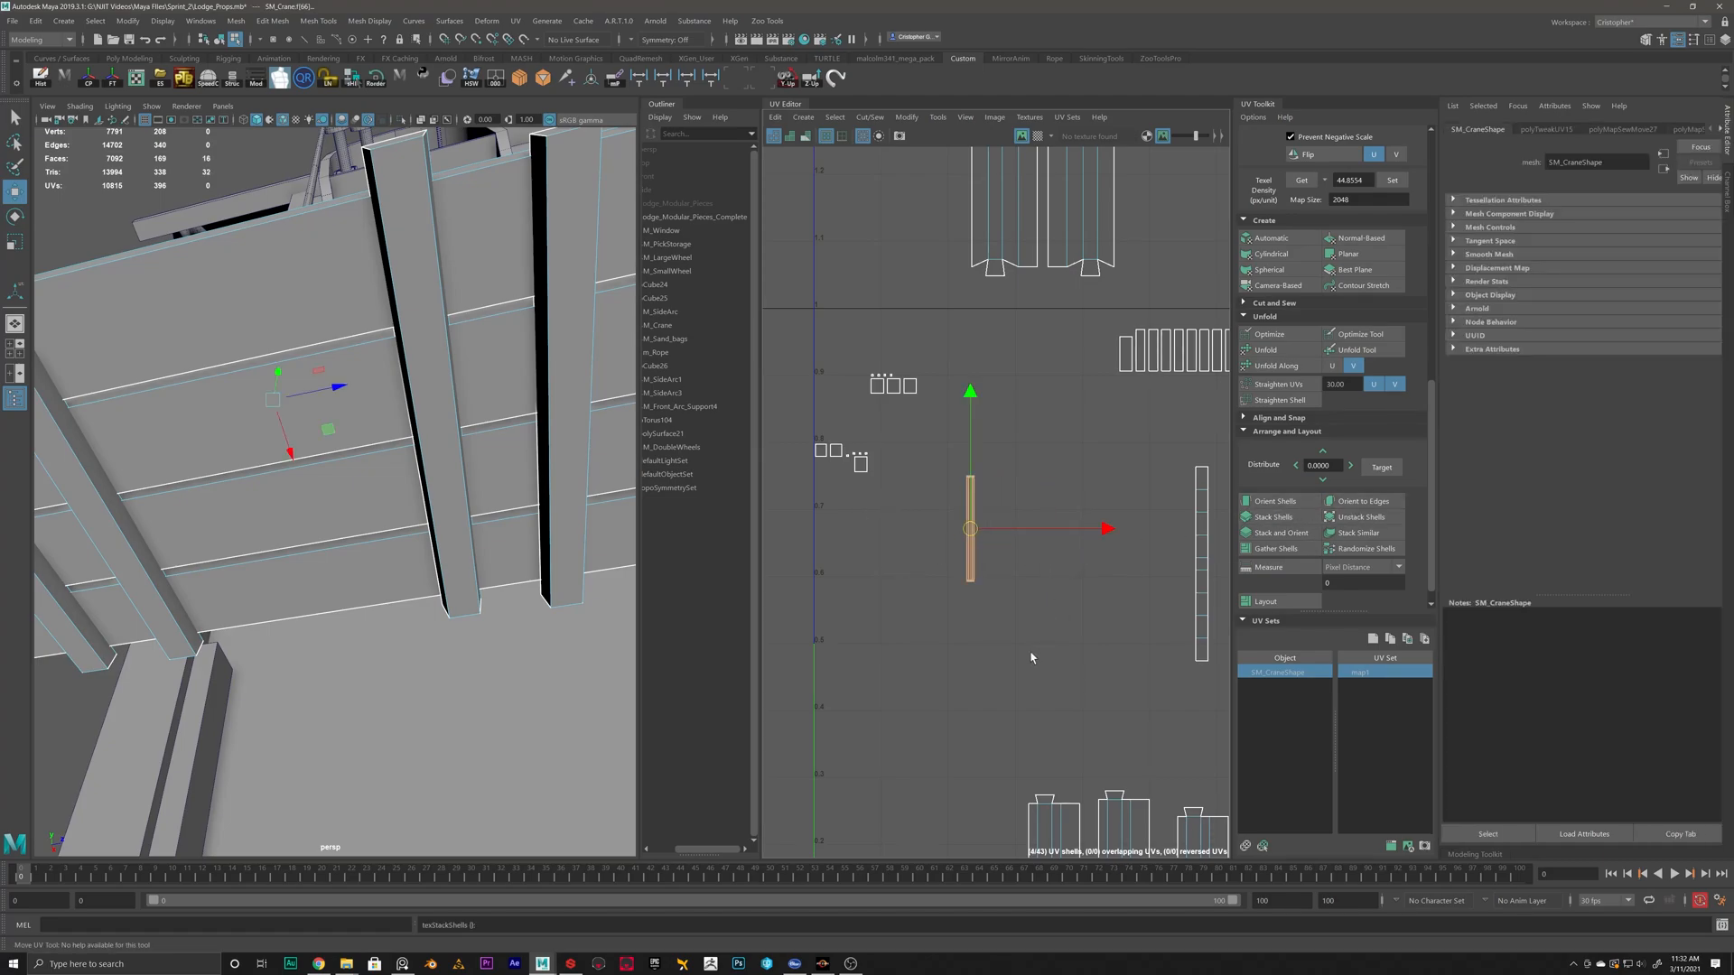
Select the row of small rectangular shells and locate their faces at the ends of the platform planks.
left_click(1029, 658)
scroll(1026, 608, "down", 4)
scroll(1062, 487, "up", 2)
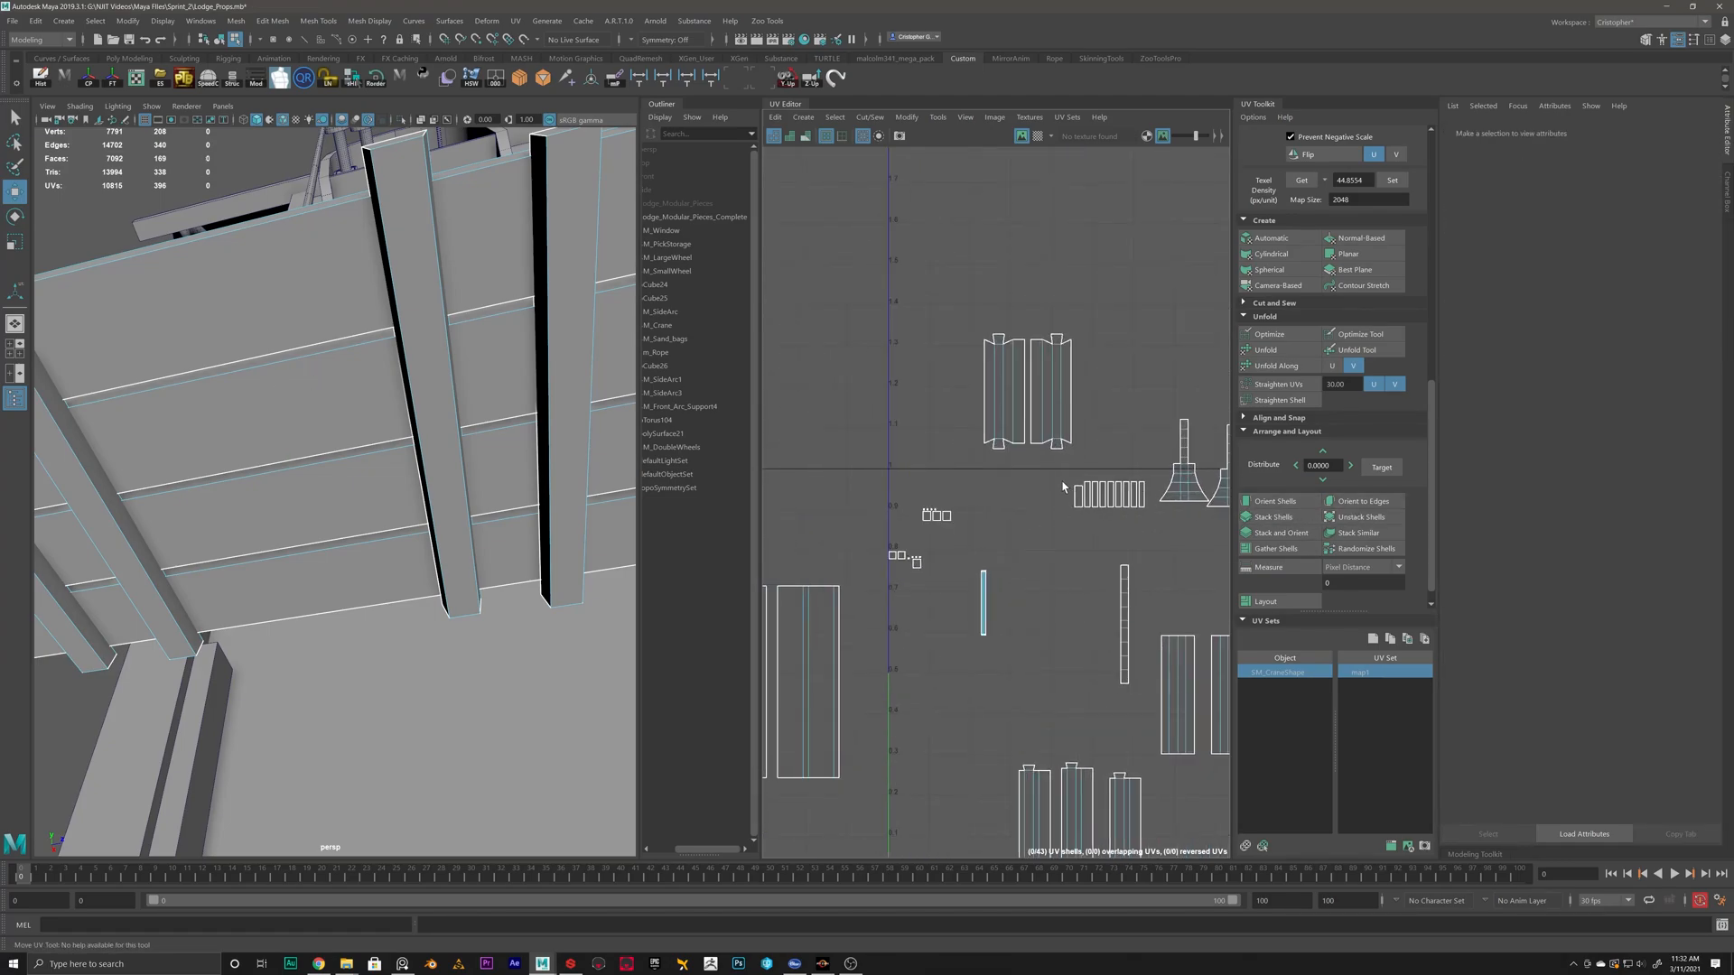
left_click_drag(1147, 497, 1149, 502)
scroll(380, 483, "down", 5)
left_click_drag(380, 483, 417, 494, "alt")
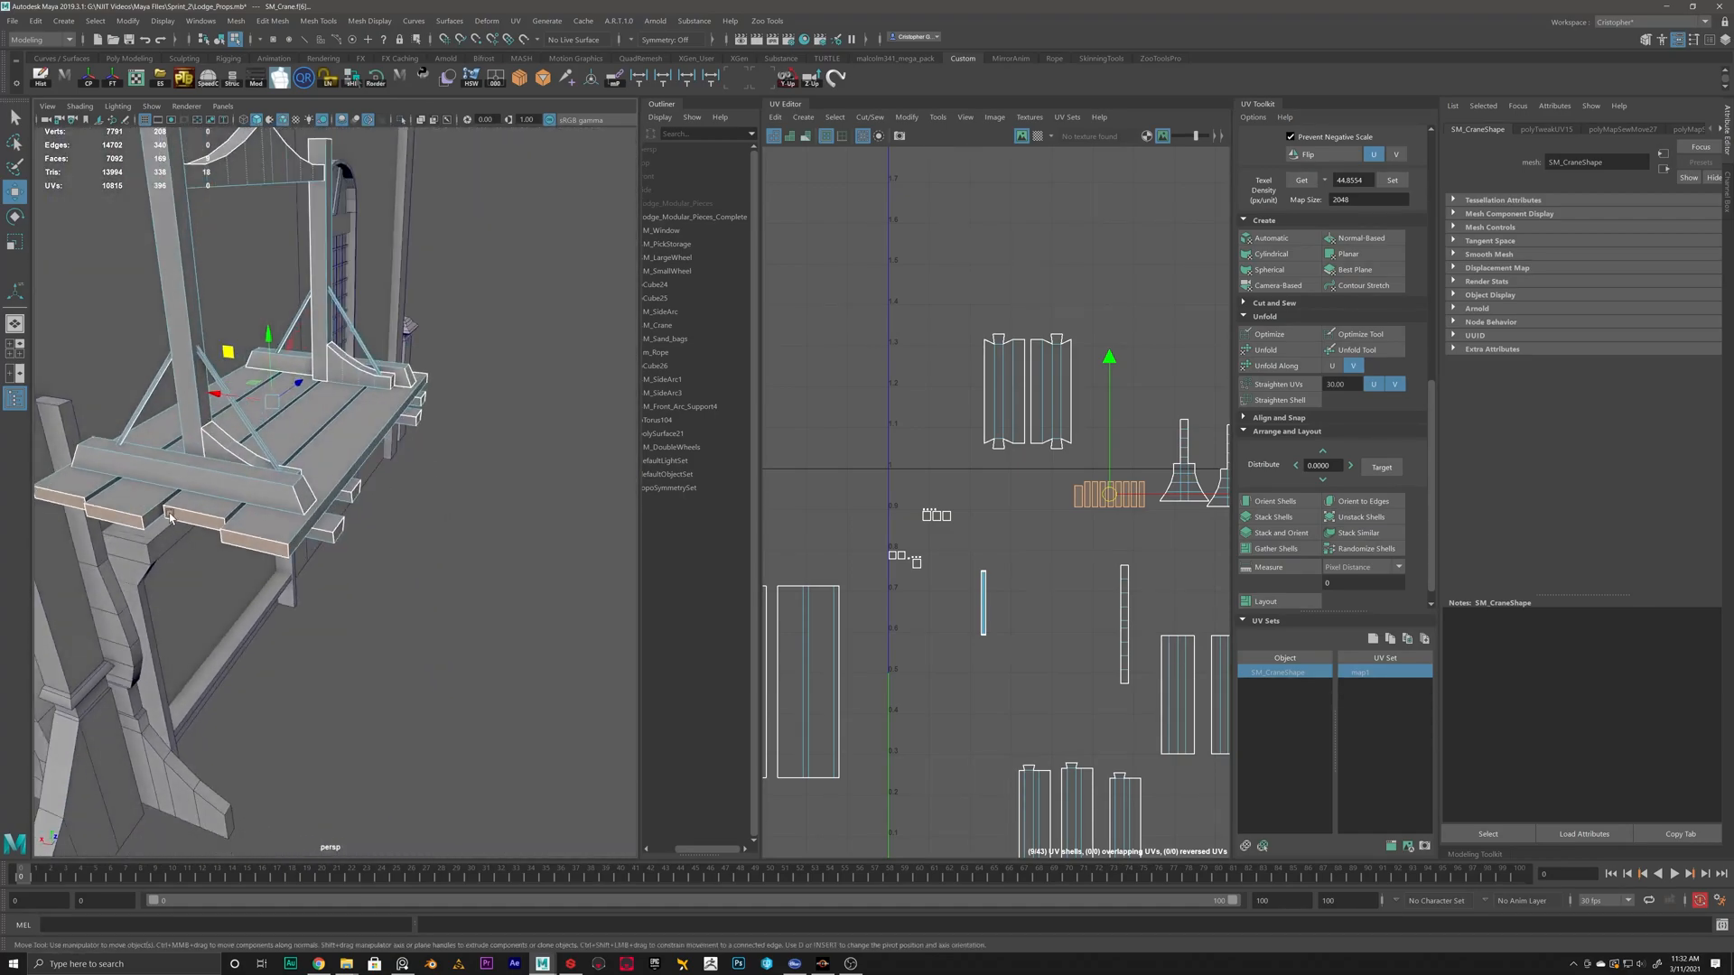
middle_click_drag(245, 511, 308, 462, "alt")
right_click_drag(308, 465, 356, 415, "alt")
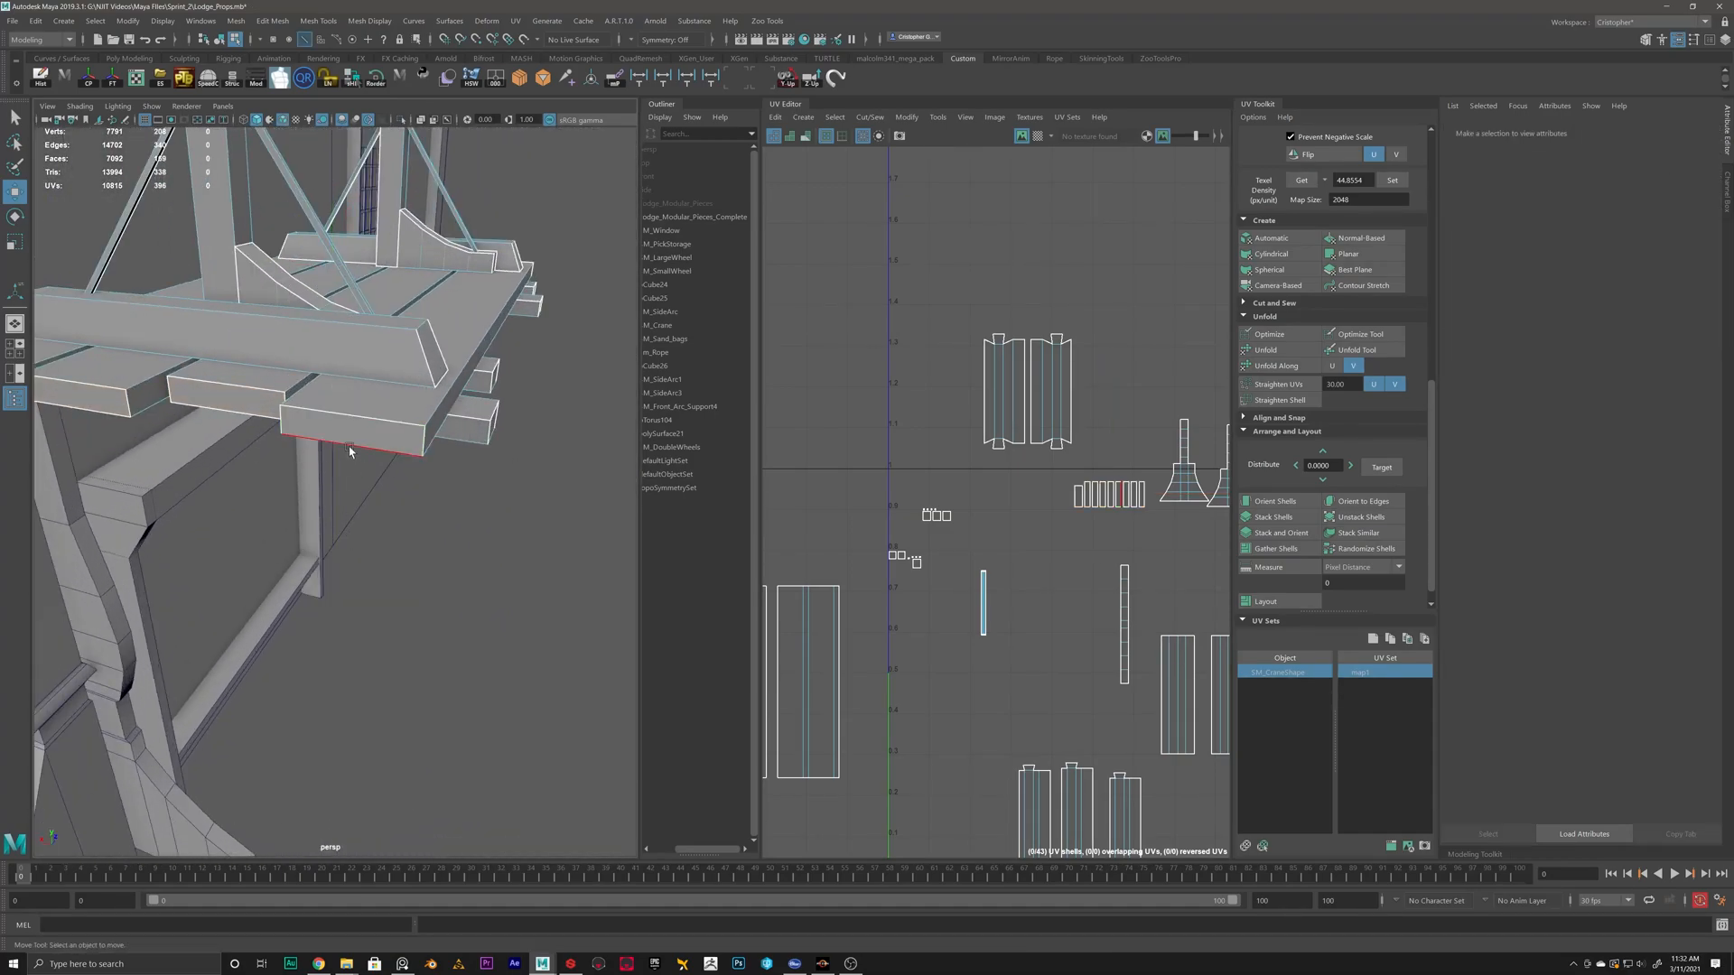
Select the border edges of the platform's plank ends and sew the small end shells onto their matching shells.
left_click(356, 415)
left_click_drag(190, 376, 173, 564, "alt")
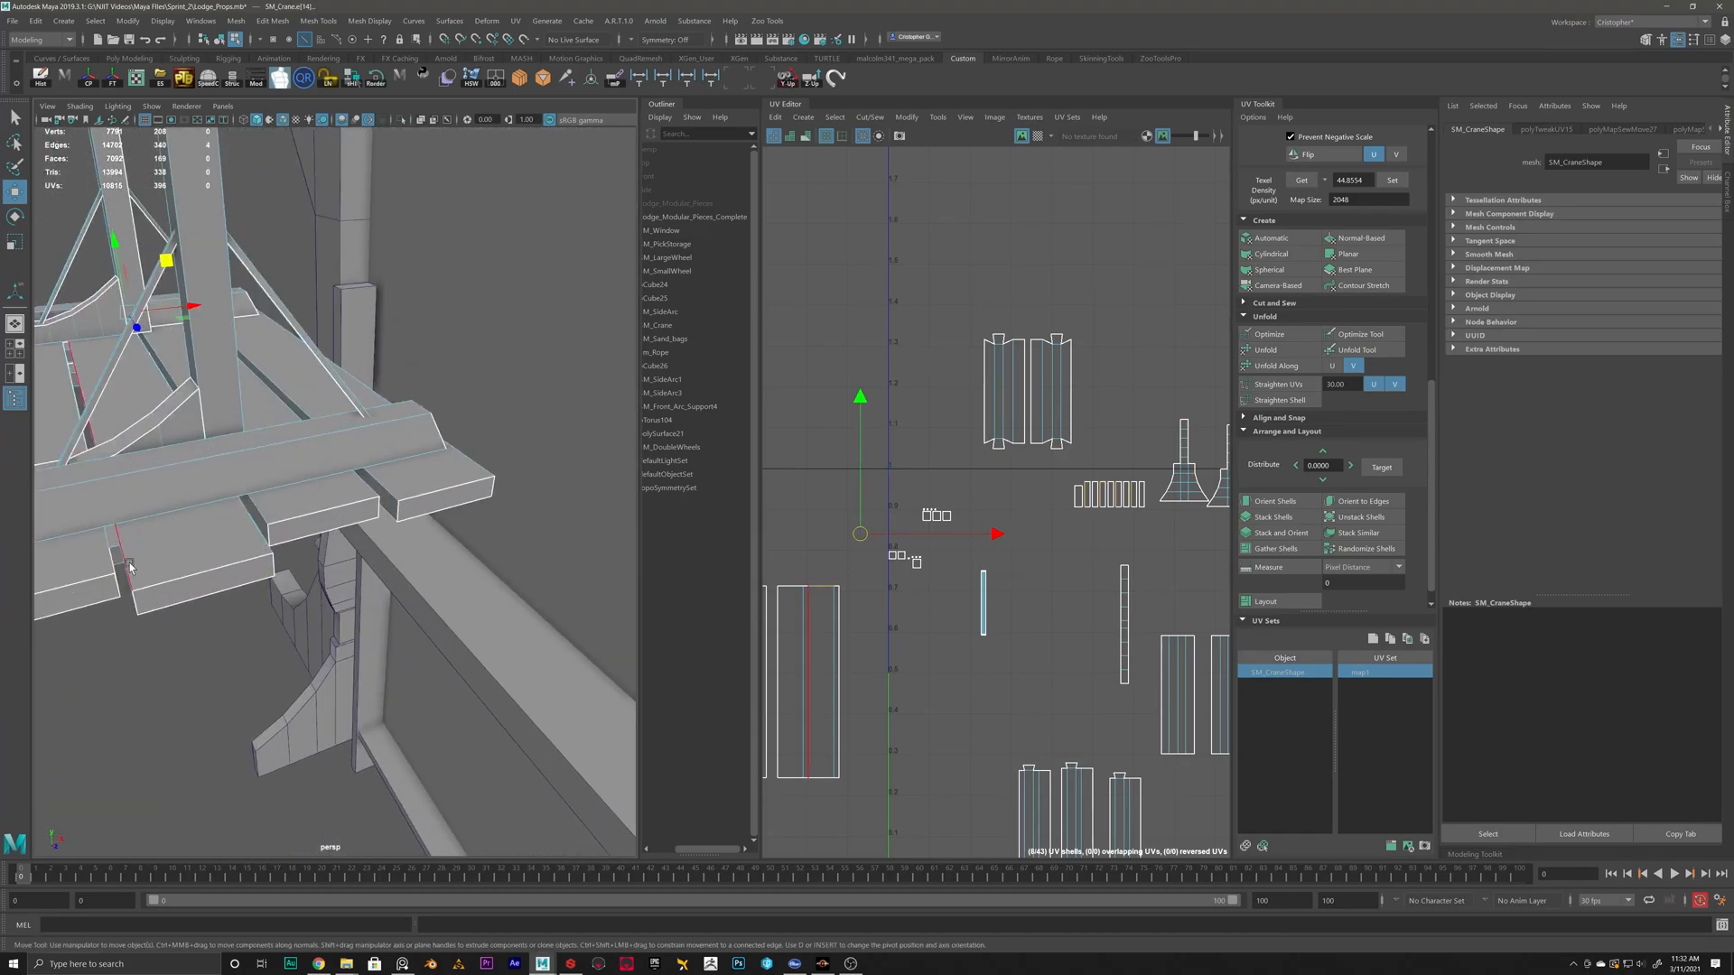
left_click(447, 489, "shift")
right_click_drag(986, 476, 994, 512, "shift")
scroll(1021, 572, "down", 3)
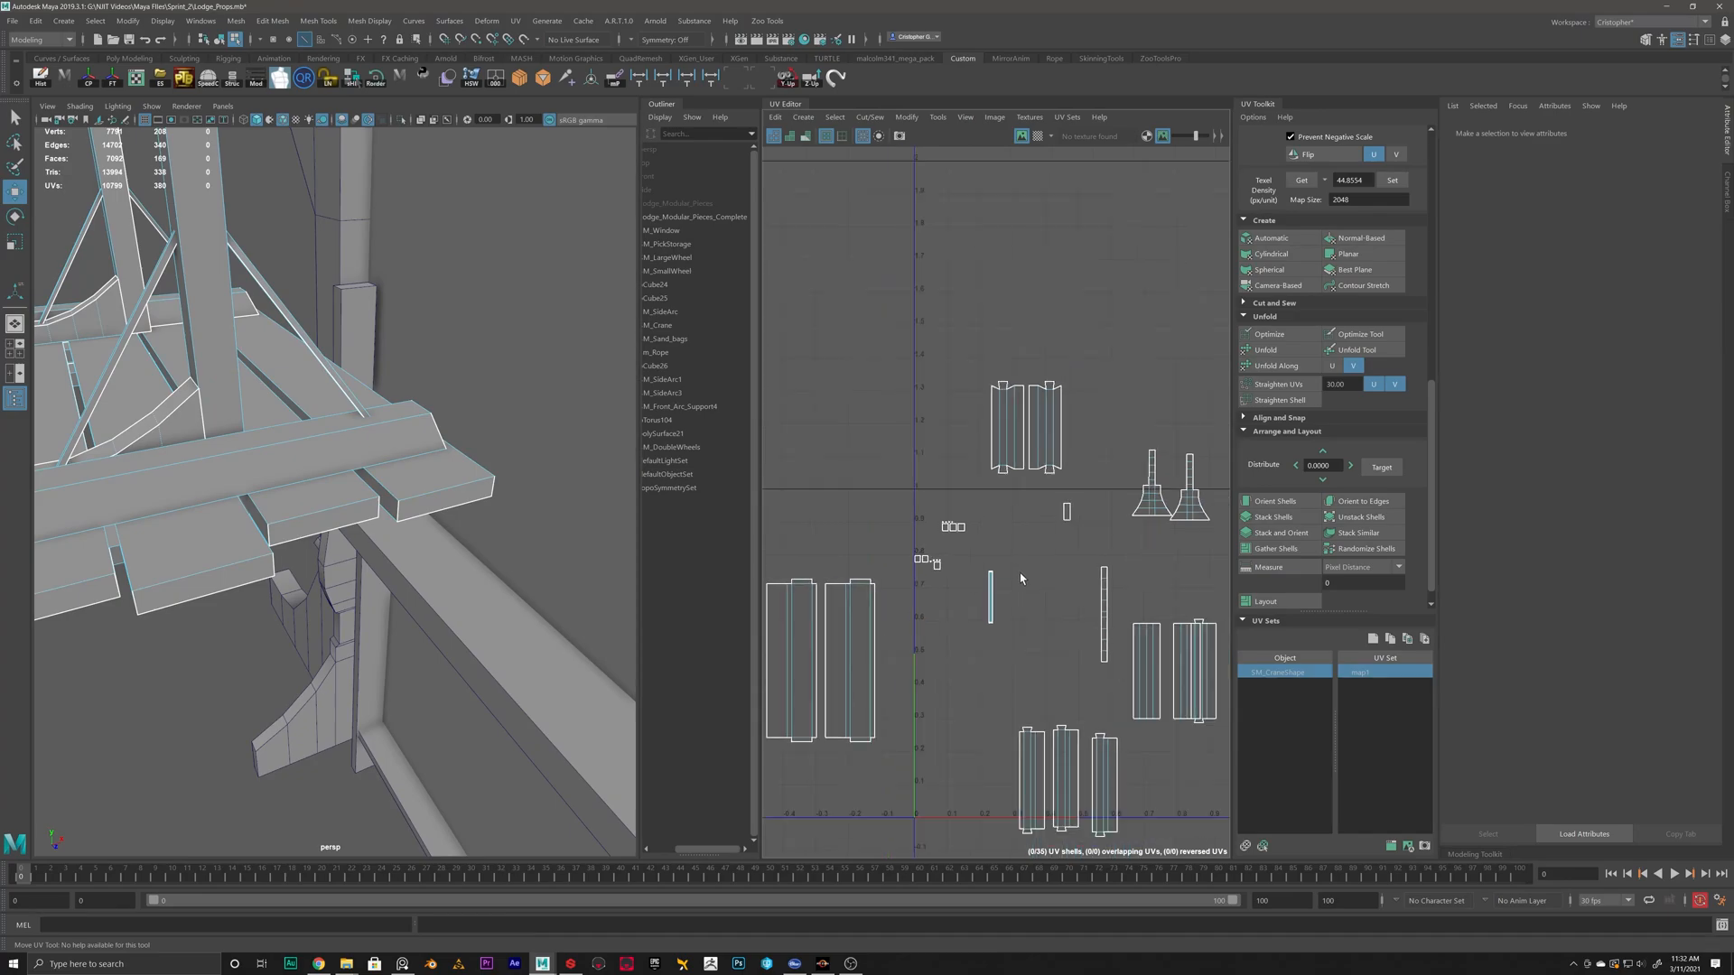
Select the top cap edges of the platform's upright posts and sew the caps onto the post shells.
right_click_drag(466, 469, 271, 463, "alt")
left_click_drag(271, 463, 337, 495, "alt")
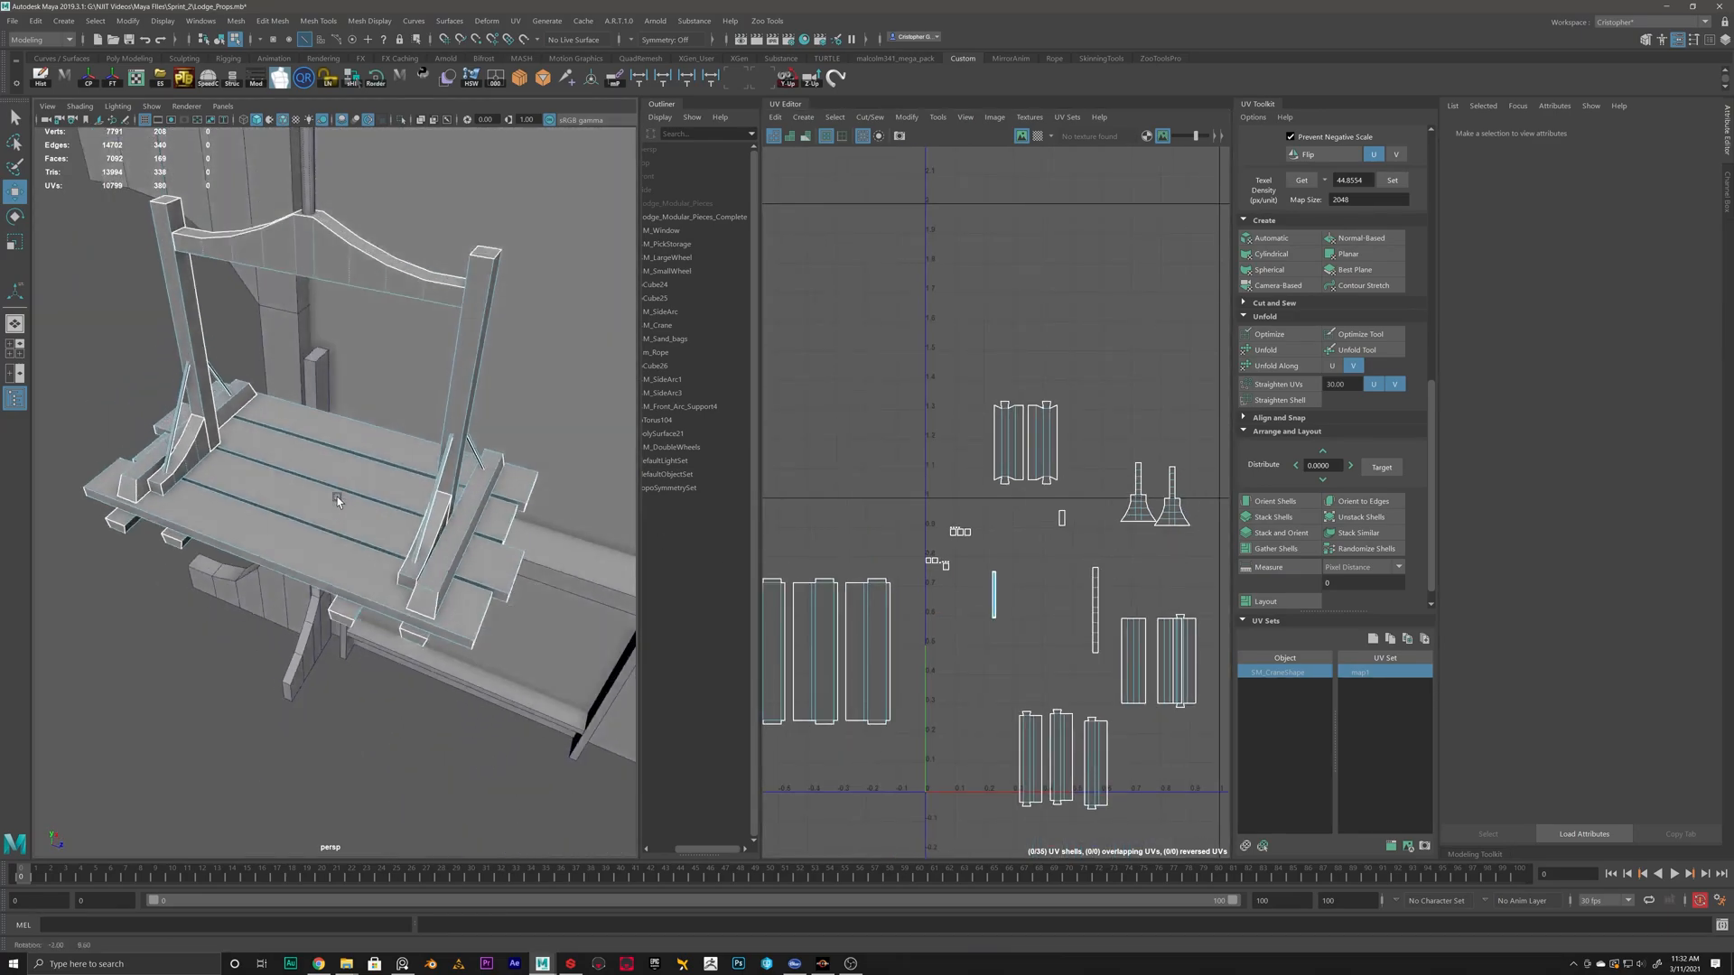
right_click_drag(337, 495, 400, 543, "alt")
left_click(414, 432)
left_click_drag(414, 432, 287, 387, "alt")
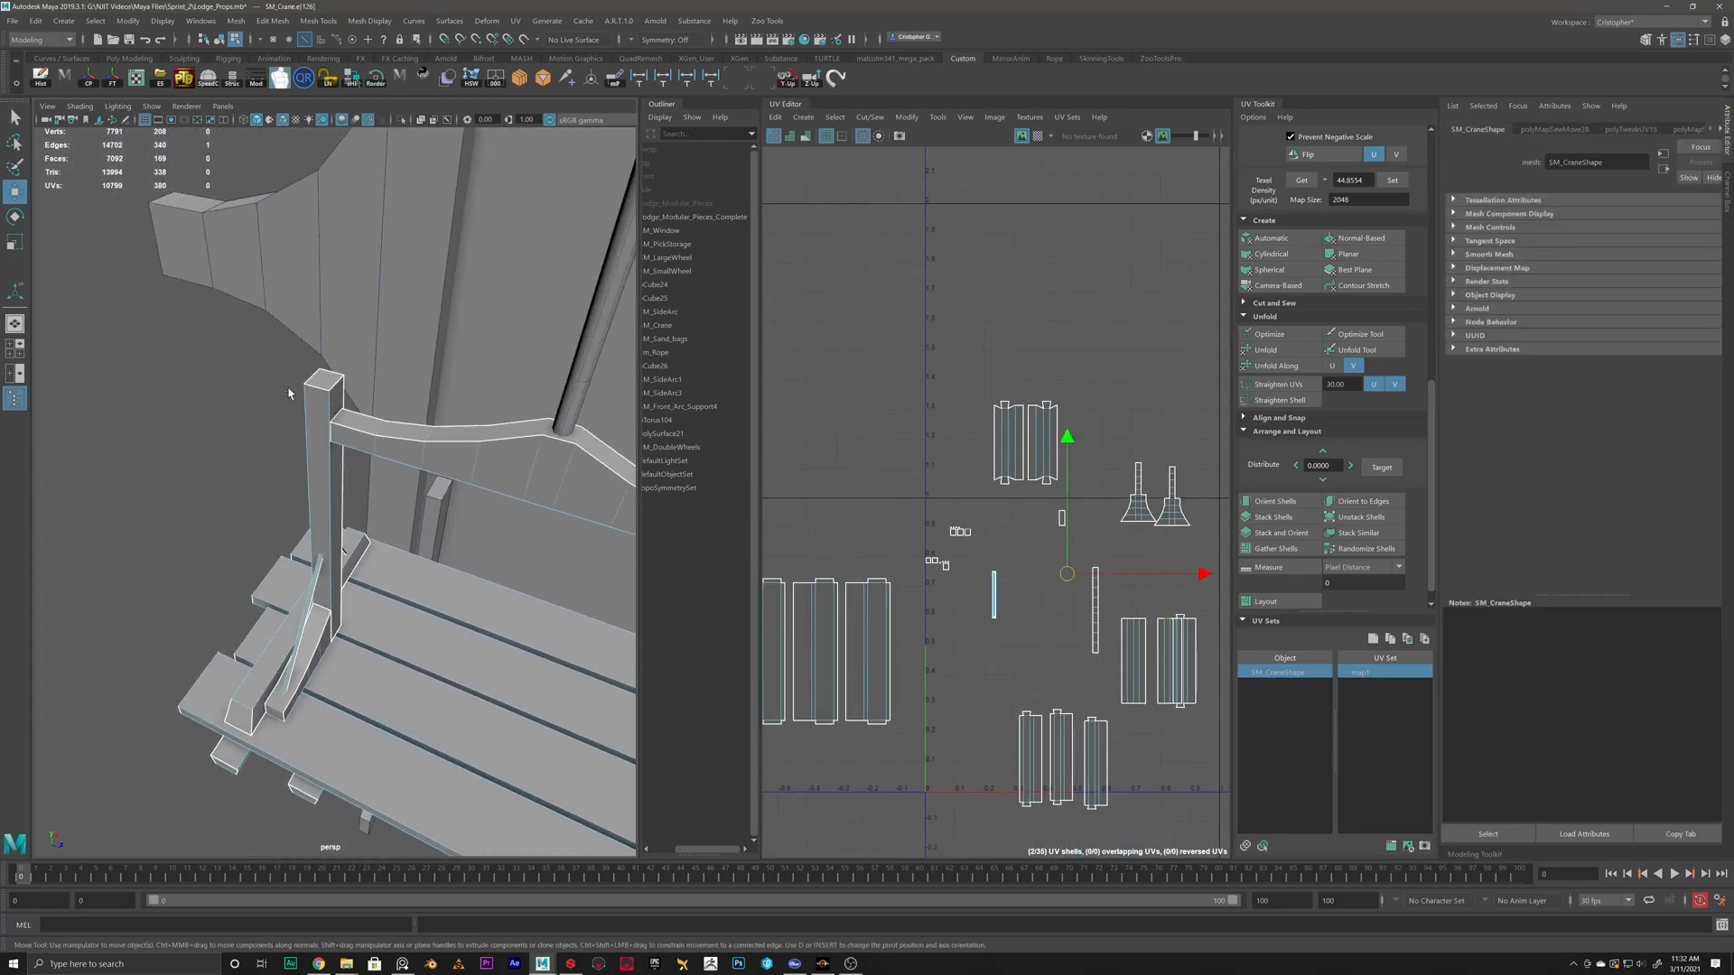
right_click_drag(946, 406, 935, 375, "shift")
left_click(924, 380)
scroll(484, 595, "down", 3)
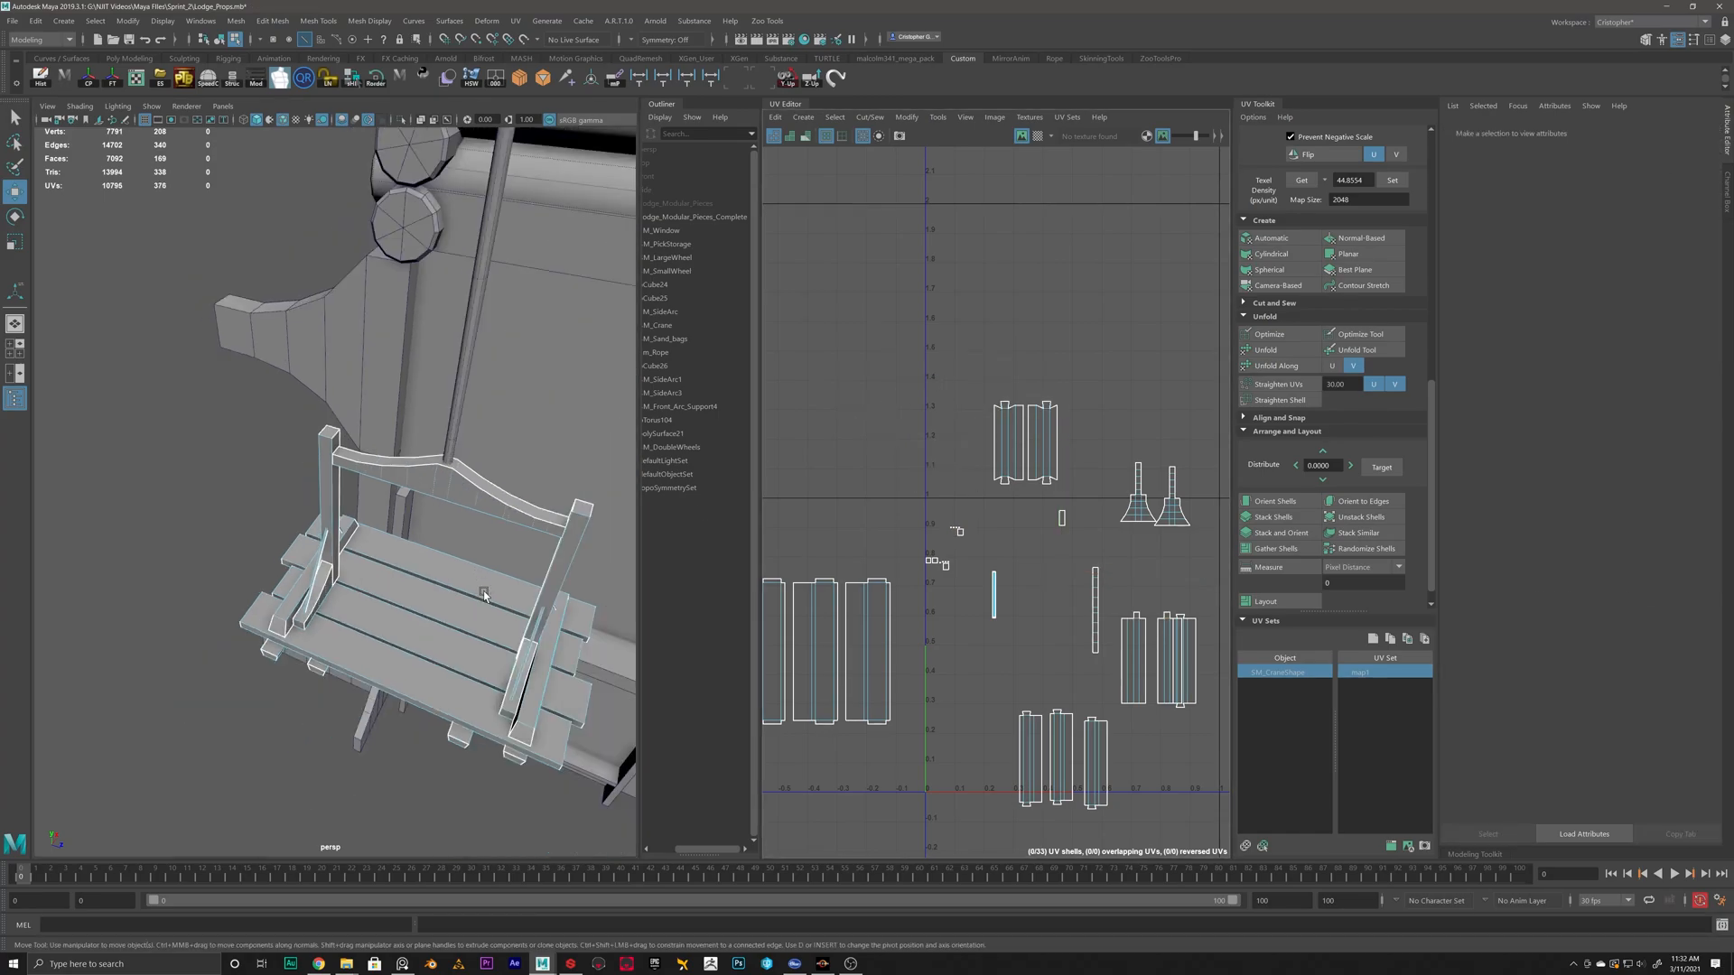
Select all faces of the two upright posts and isolate them in the viewport.
scroll(1029, 577, "up", 3)
left_click_drag(623, 562, 569, 580, "alt")
right_click_drag(291, 431, 290, 469)
double_click(291, 440)
double_click(227, 405, "shift")
left_click(400, 120)
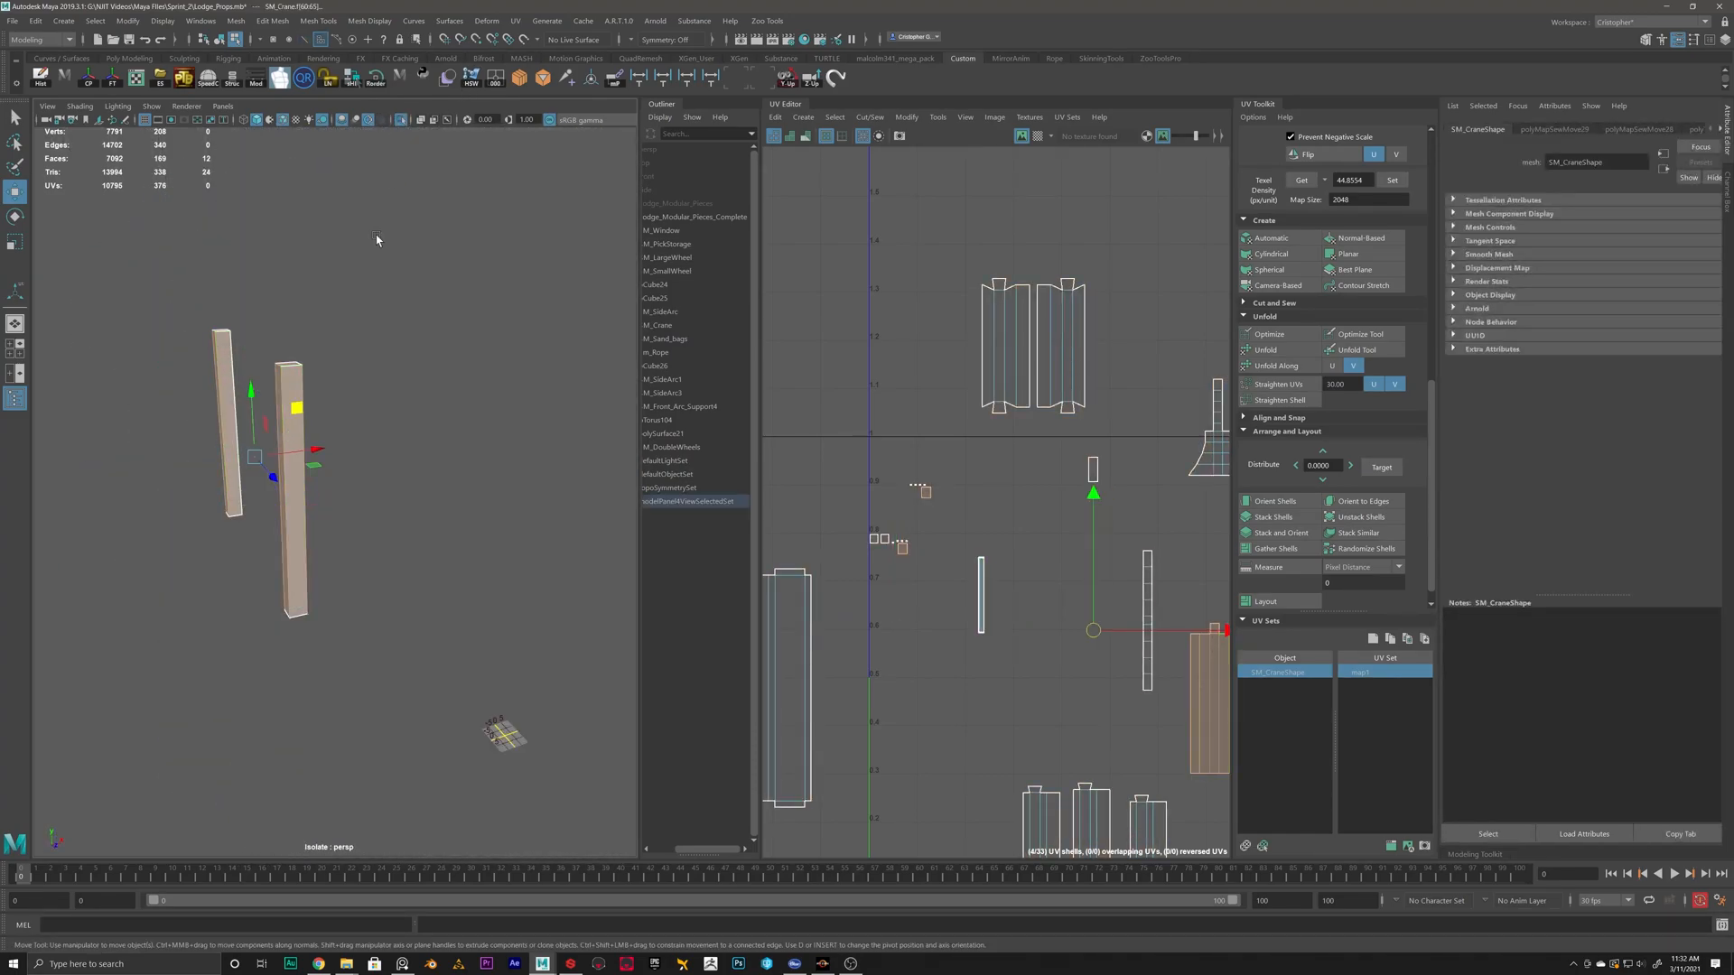
Select the bottom edges of the isolated posts and sew the bottom caps onto the post shells.
left_click_drag(393, 311, 388, 228, "alt")
middle_click_drag(387, 229, 391, 314, "alt")
right_click_drag(371, 260, 371, 224)
left_click(365, 293)
right_click_drag(979, 470, 969, 431, "shift")
Select a leftover small square shell, show the whole model to locate it, and isolate the curved crossbeam.
right_click_drag(873, 542, 874, 578)
left_click(876, 541)
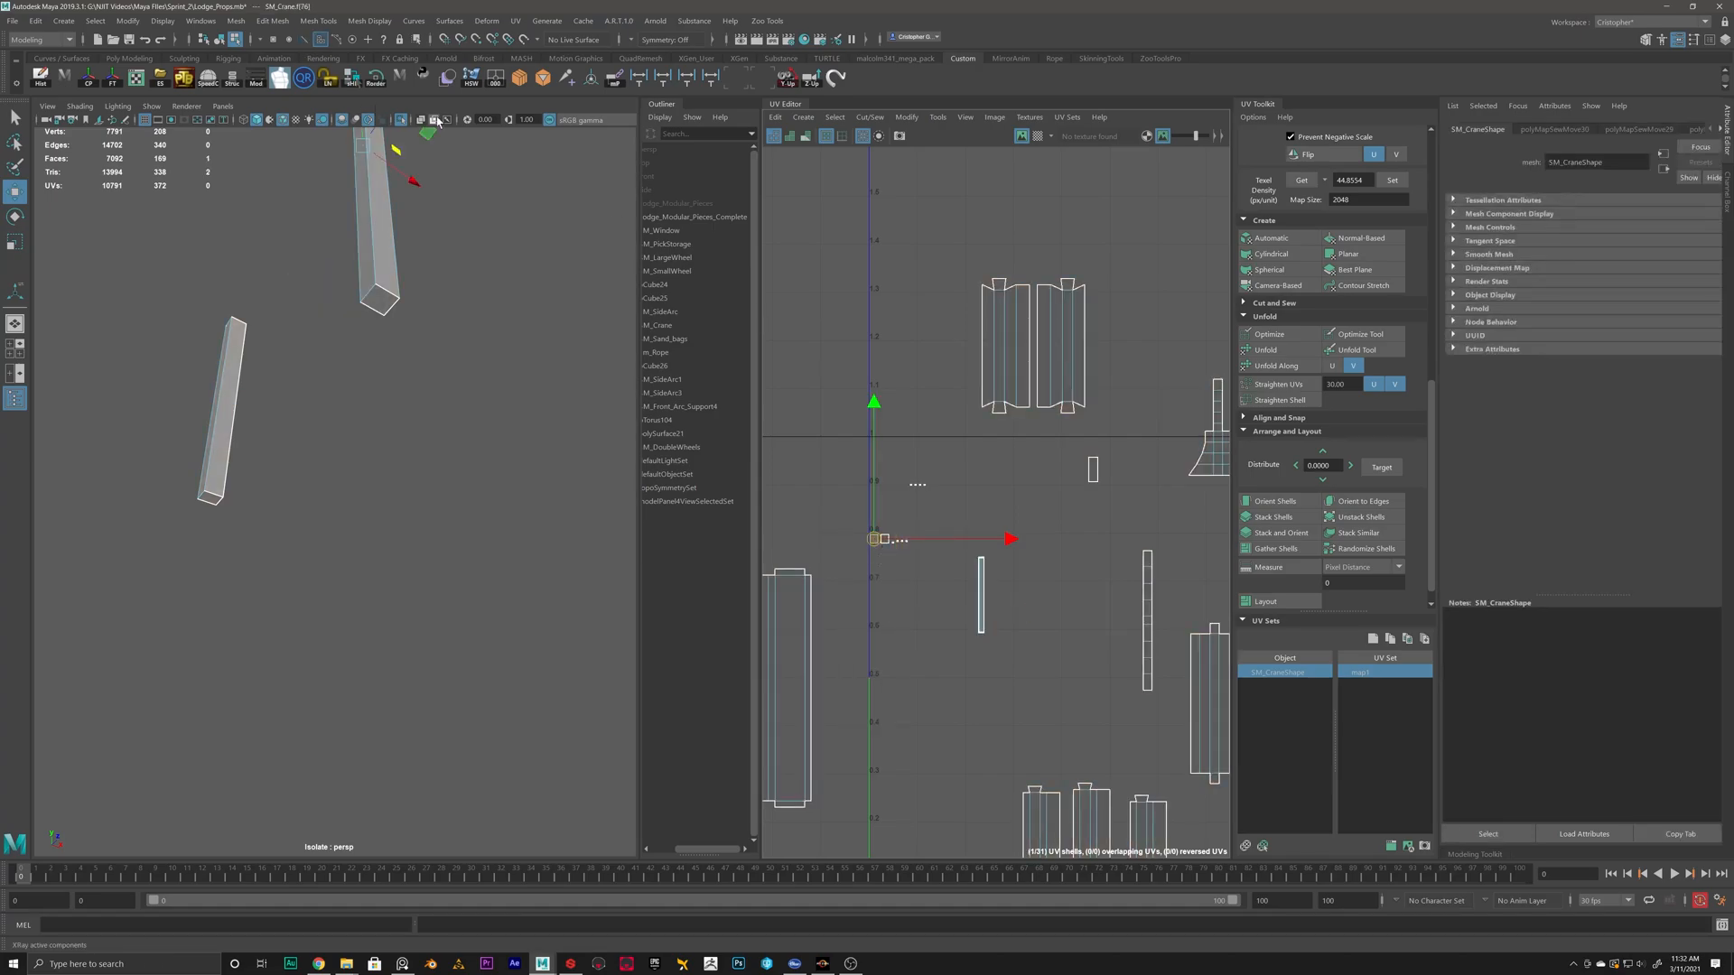
left_click(401, 119)
scroll(418, 330, "down", 5)
left_click_drag(418, 330, 347, 349, "alt")
scroll(343, 469, "up", 8)
right_click_drag(345, 346, 349, 384)
double_click(351, 363)
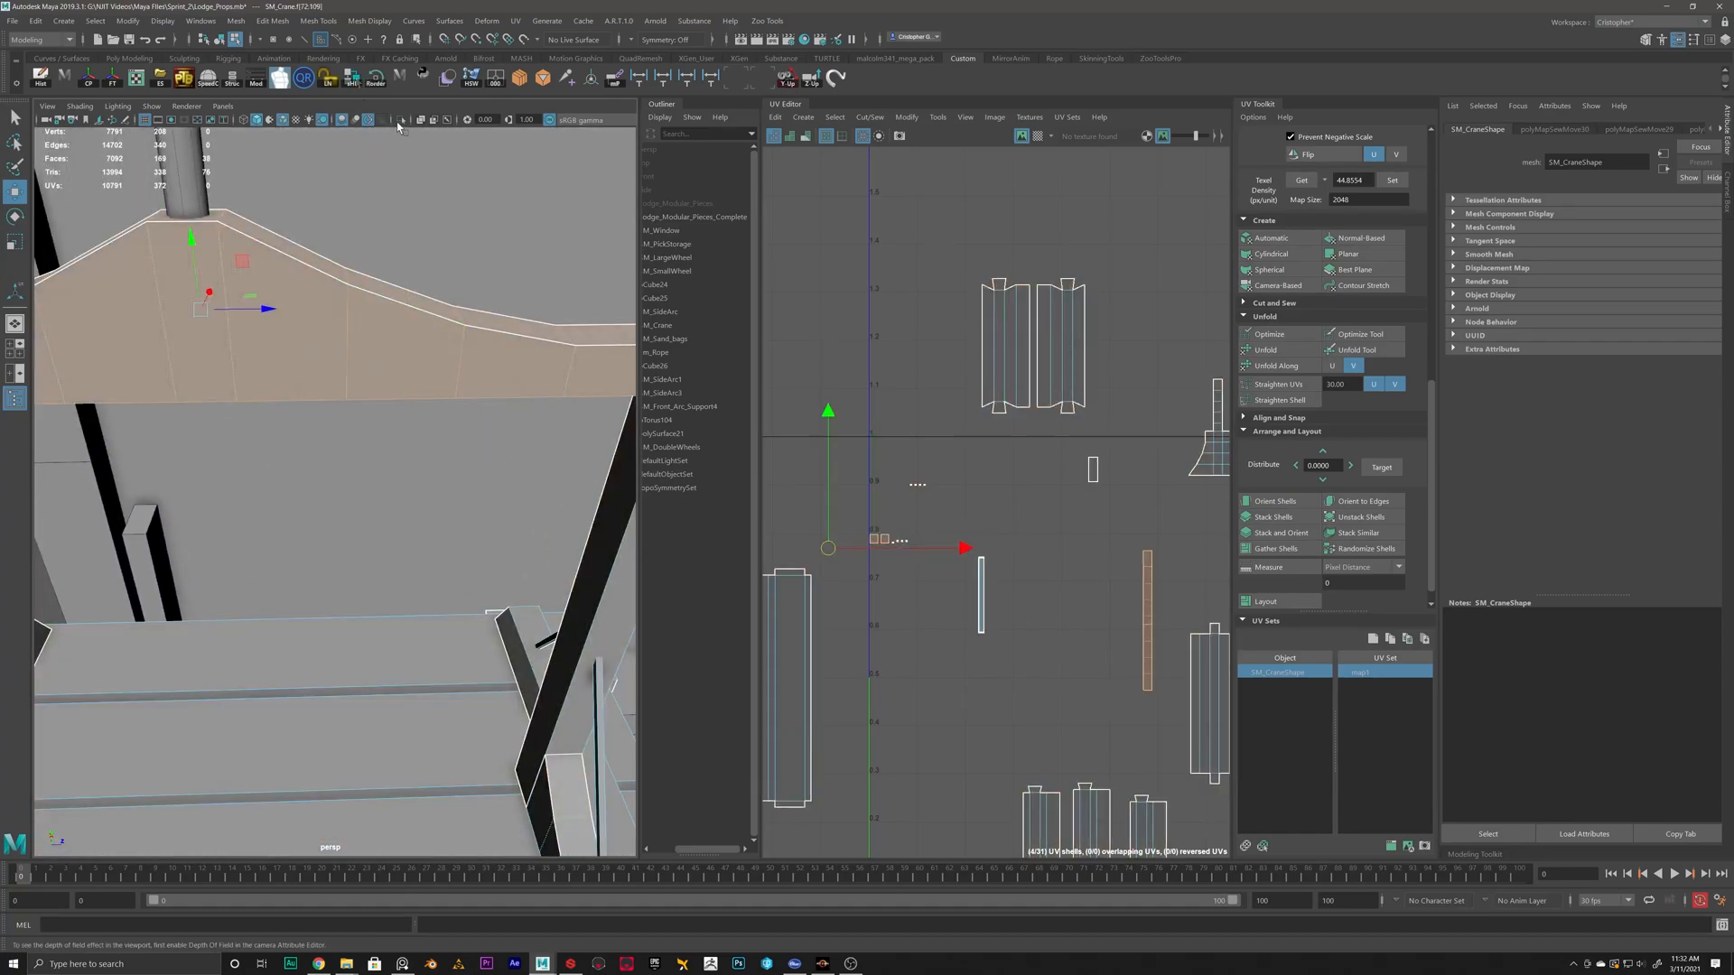
left_click(400, 121)
Delete the hidden end face on one side of the isolated crossbeam.
scroll(491, 391, "down", 5)
left_click_drag(491, 391, 354, 377, "alt")
scroll(384, 411, "up", 5)
right_click_drag(350, 373, 353, 407)
left_click(356, 399)
key("Delete")
scroll(352, 458, "down", 5)
Delete the crossbeam's opposite end face and show the whole model again.
left_click_drag(252, 417, 387, 484, "alt")
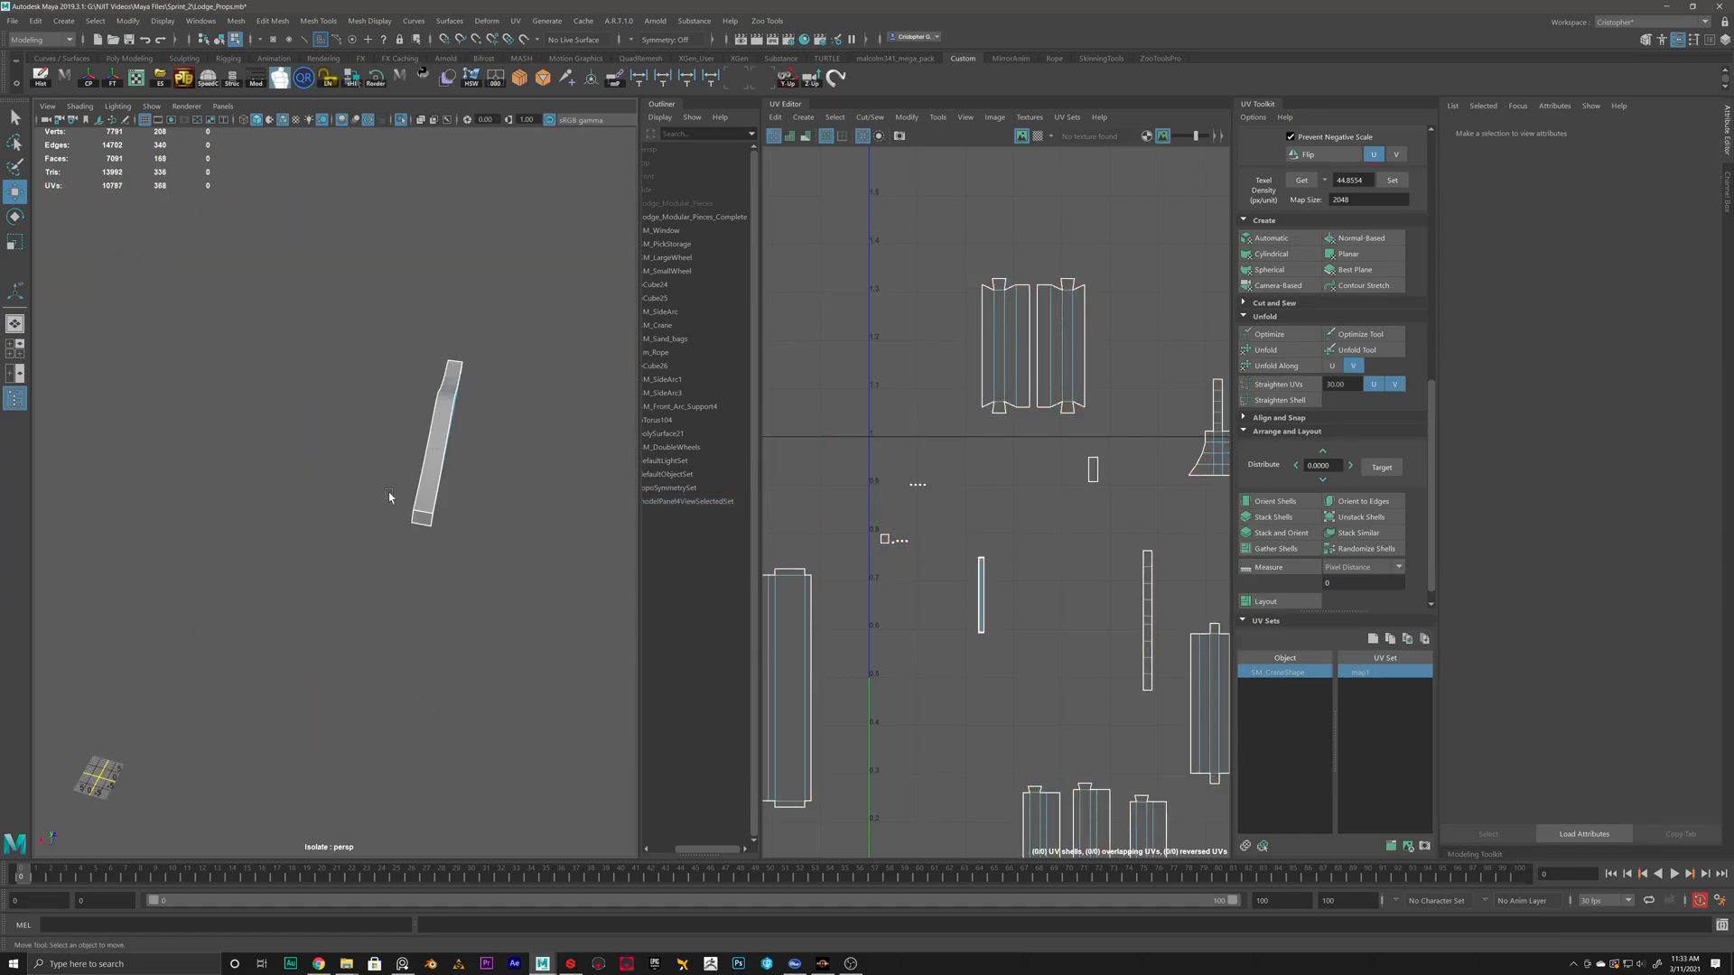
left_click(420, 521)
key("Delete")
key("ctrl+z")
key("Delete")
right_click_drag(450, 415, 506, 394)
left_click(401, 120)
Select the lower row of four tiny square shells to locate their faces on the platform.
left_click_drag(172, 516, 316, 534, "alt")
scroll(920, 542, "up", 8)
middle_click_drag(817, 535, 913, 539, "alt")
right_click_drag(913, 539, 876, 510)
left_click_drag(964, 521, 788, 589)
Select the platform's four slanted braces and isolate them in the viewport.
mouse_move(407, 541)
left_mouse_down("alt")
mouse_move(485, 527)
mouse_move(524, 493)
mouse_move(514, 480)
mouse_move(393, 561)
left_mouse_up("alt")
scroll(352, 578, "up", 6)
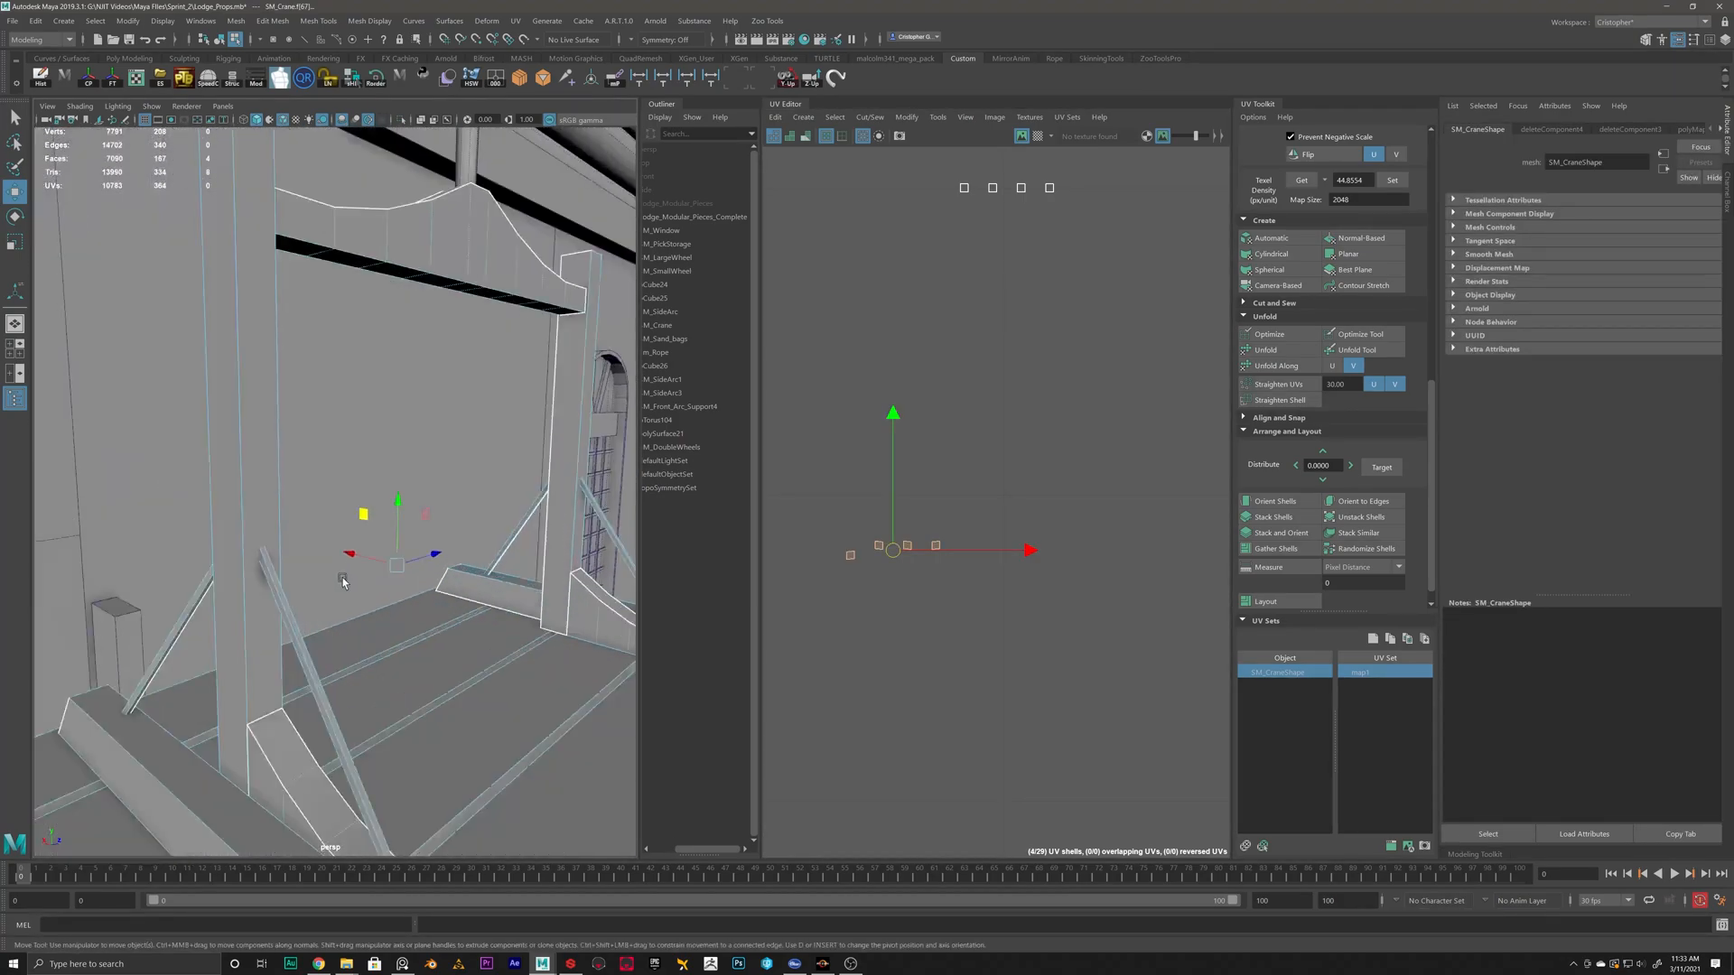
middle_click_drag(336, 592, 373, 529, "alt")
left_click(406, 515)
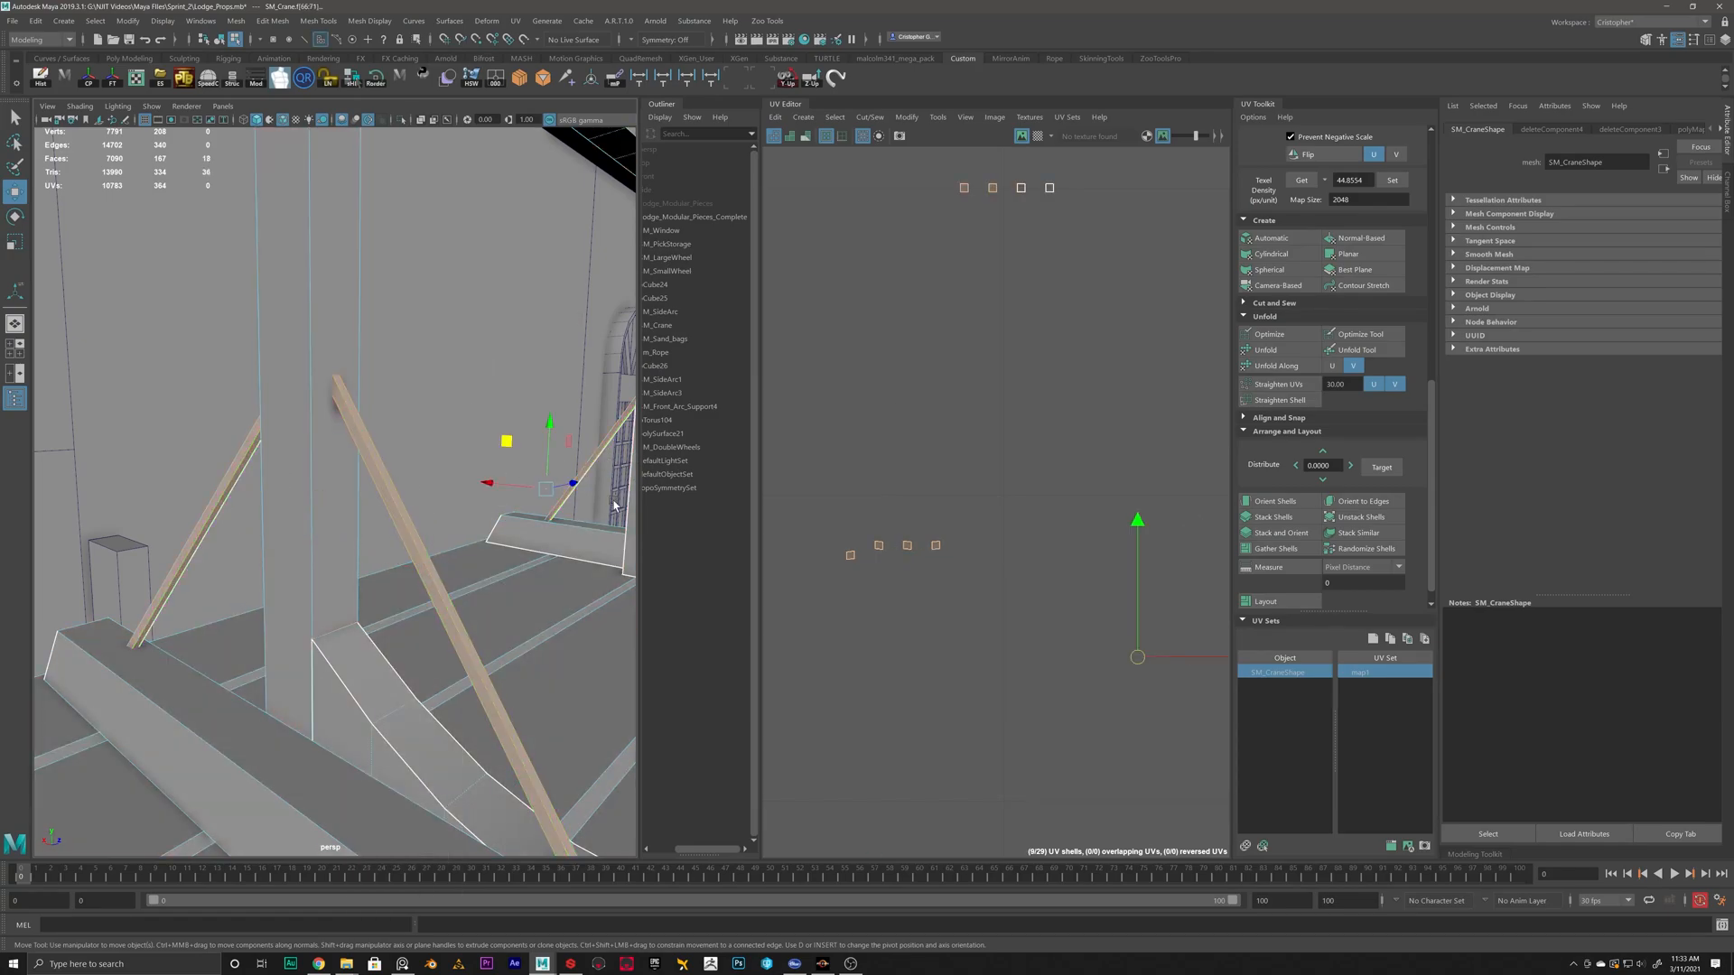
left_click_drag(613, 499, 461, 514, "alt")
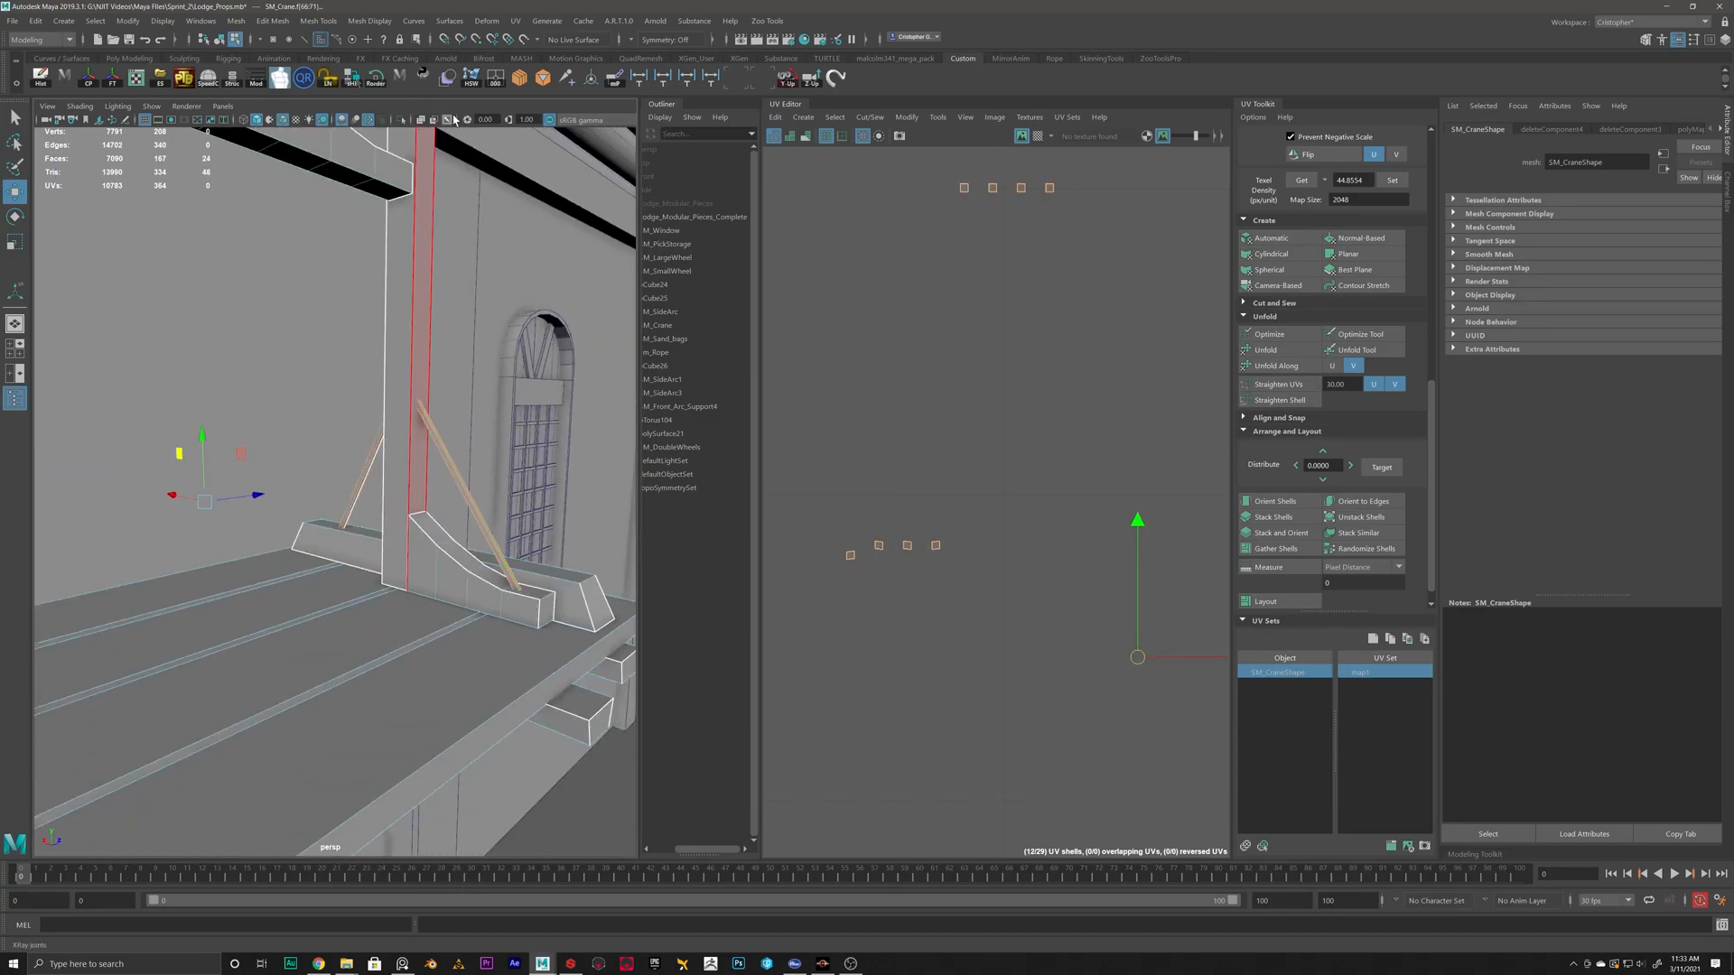
left_click(398, 121)
Reduce the selection to the end faces of the four isolated braces, delete them, and show the whole model again.
left_click_drag(528, 623, 475, 464, "alt")
right_click_drag(469, 437, 545, 402)
left_click_drag(295, 476, 289, 480, "ctrl")
scroll(306, 553, "down", 4)
scroll(341, 591, "up", 1)
left_click_drag(372, 557, 362, 588, "alt")
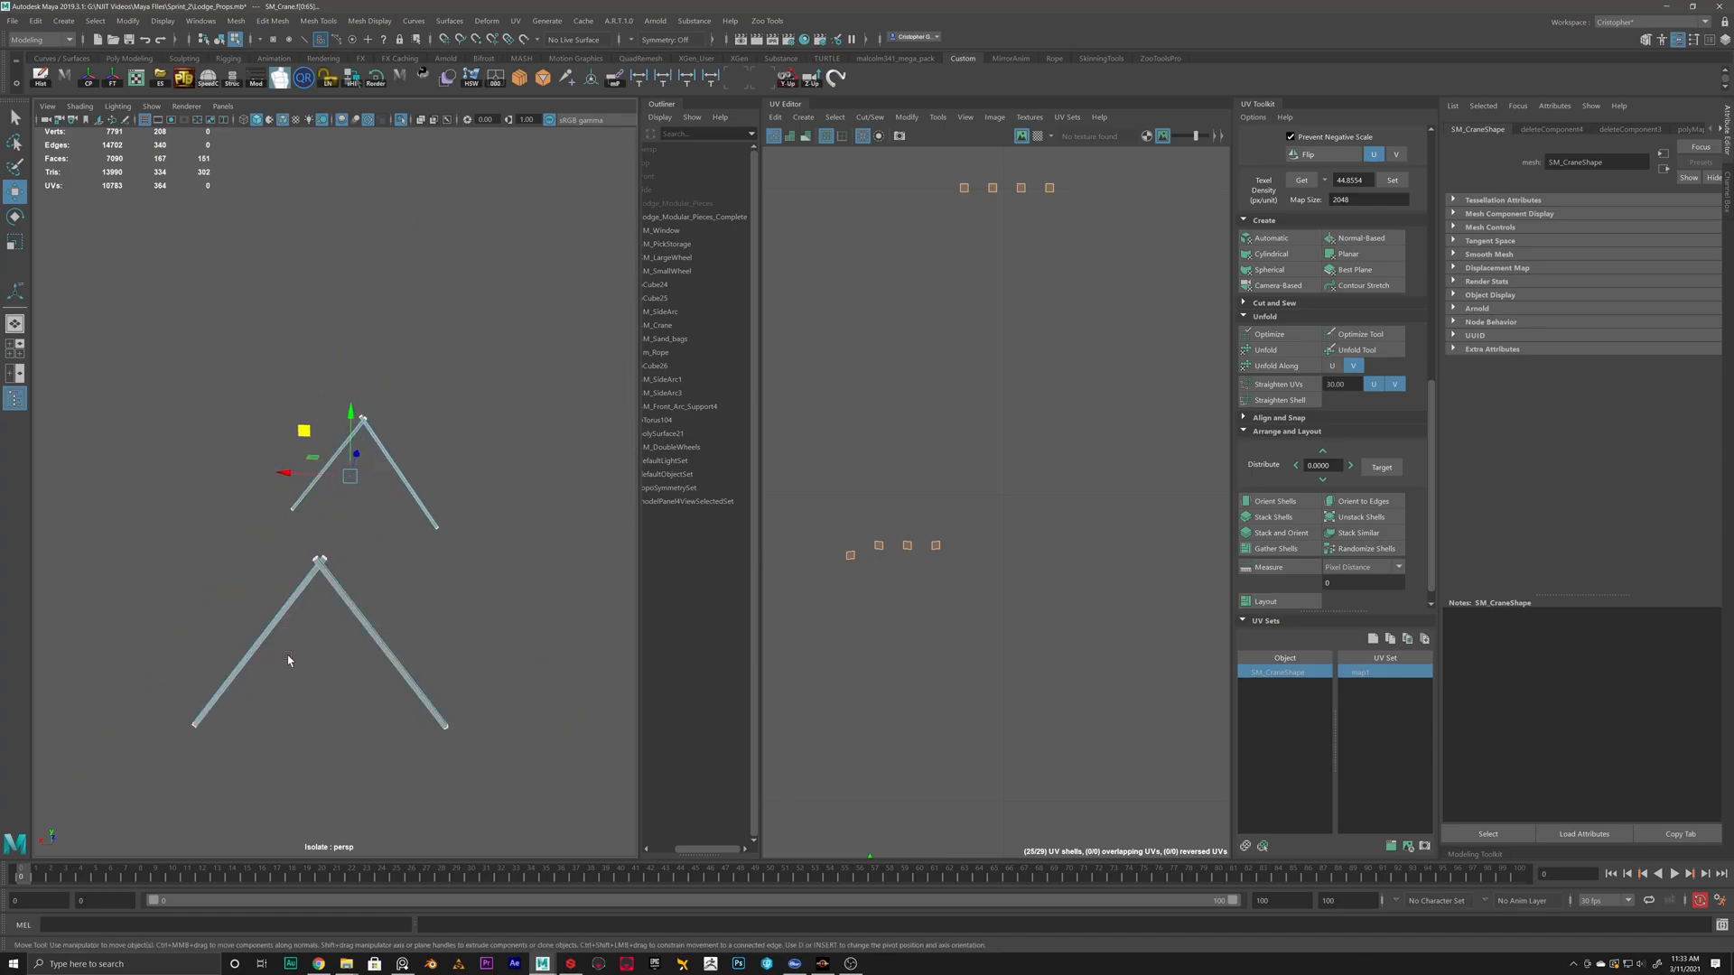
key("Delete")
scroll(426, 471, "down", 5)
scroll(426, 472, "up", 2)
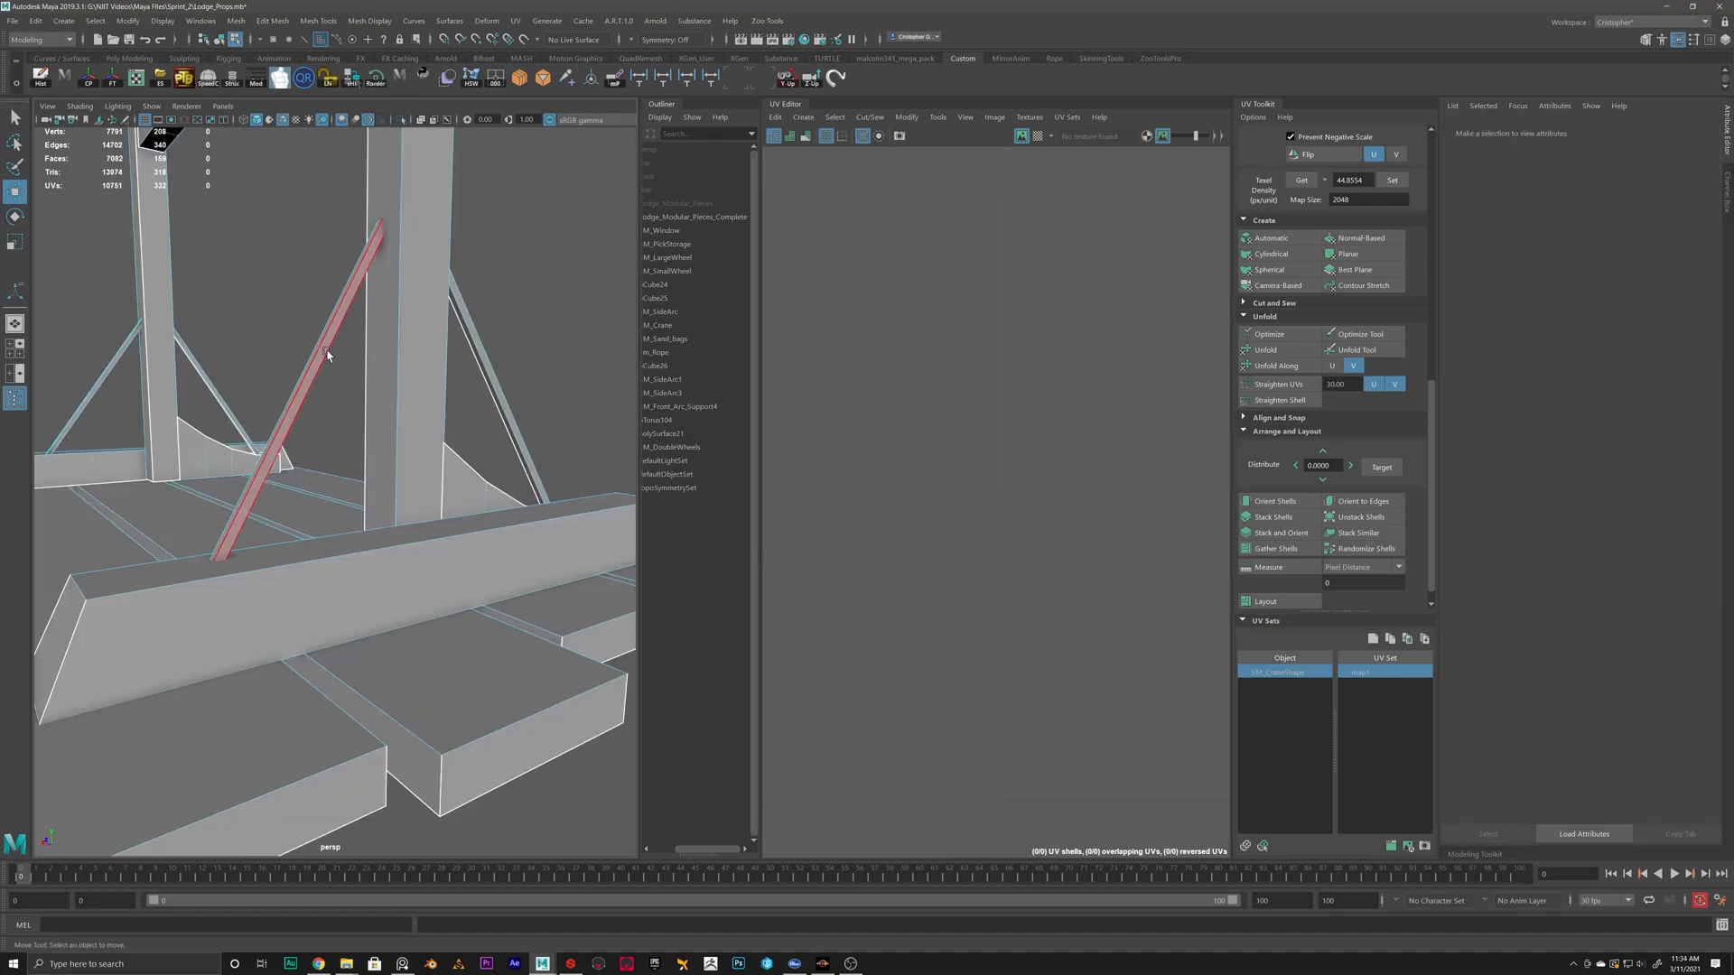
Select SM_Crane as a whole object and widen the Outliner to show the full object names.
right_click_drag(327, 350, 389, 329)
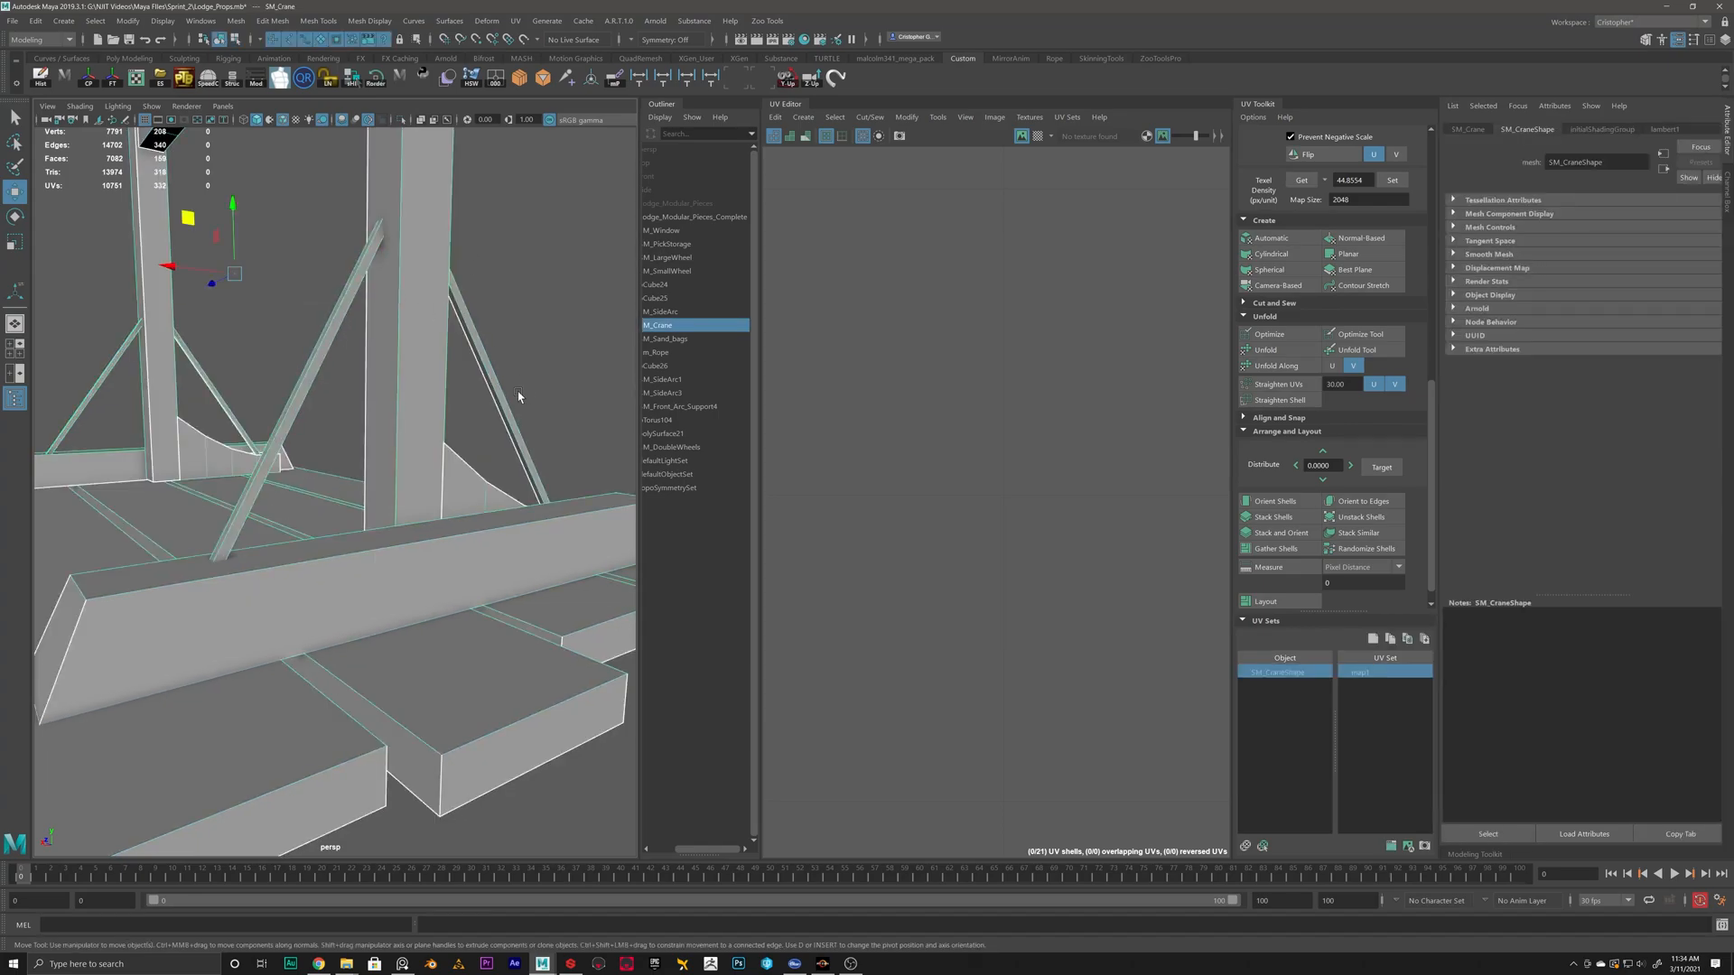
scroll(527, 394, "down", 8)
left_click_drag(488, 389, 296, 451, "alt")
scroll(291, 456, "up", 4)
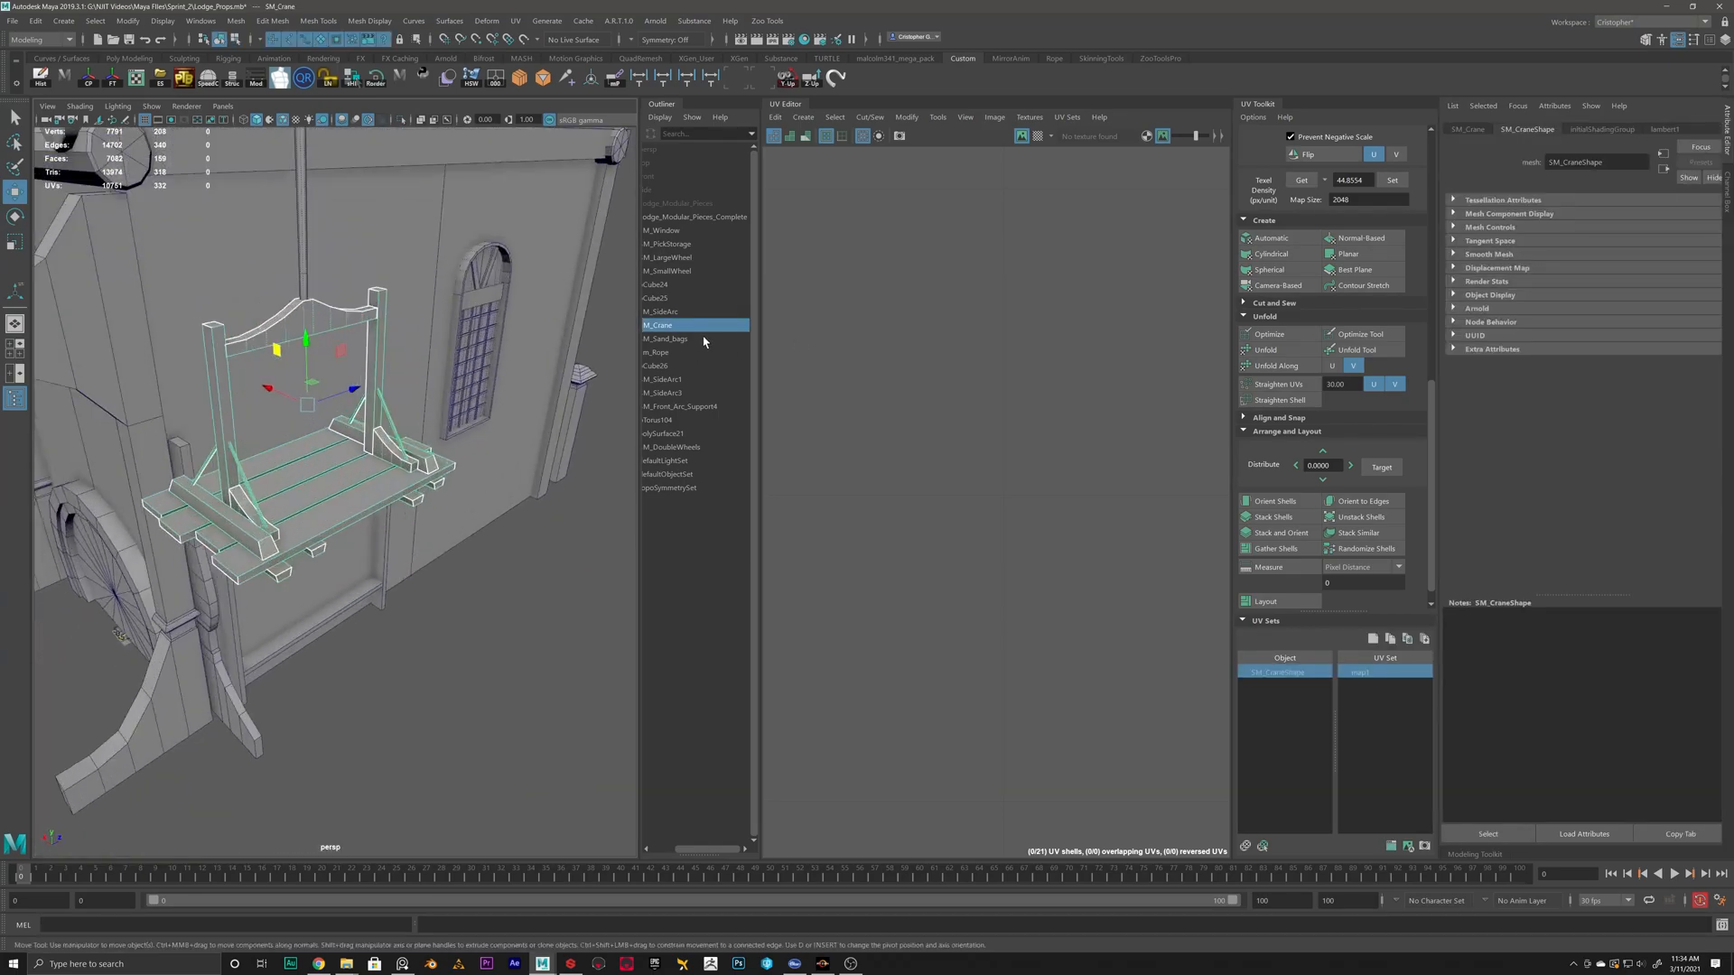
left_click_drag(615, 260, 614, 260)
scroll(361, 487, "down", 5)
left_click_drag(307, 496, 367, 546, "alt")
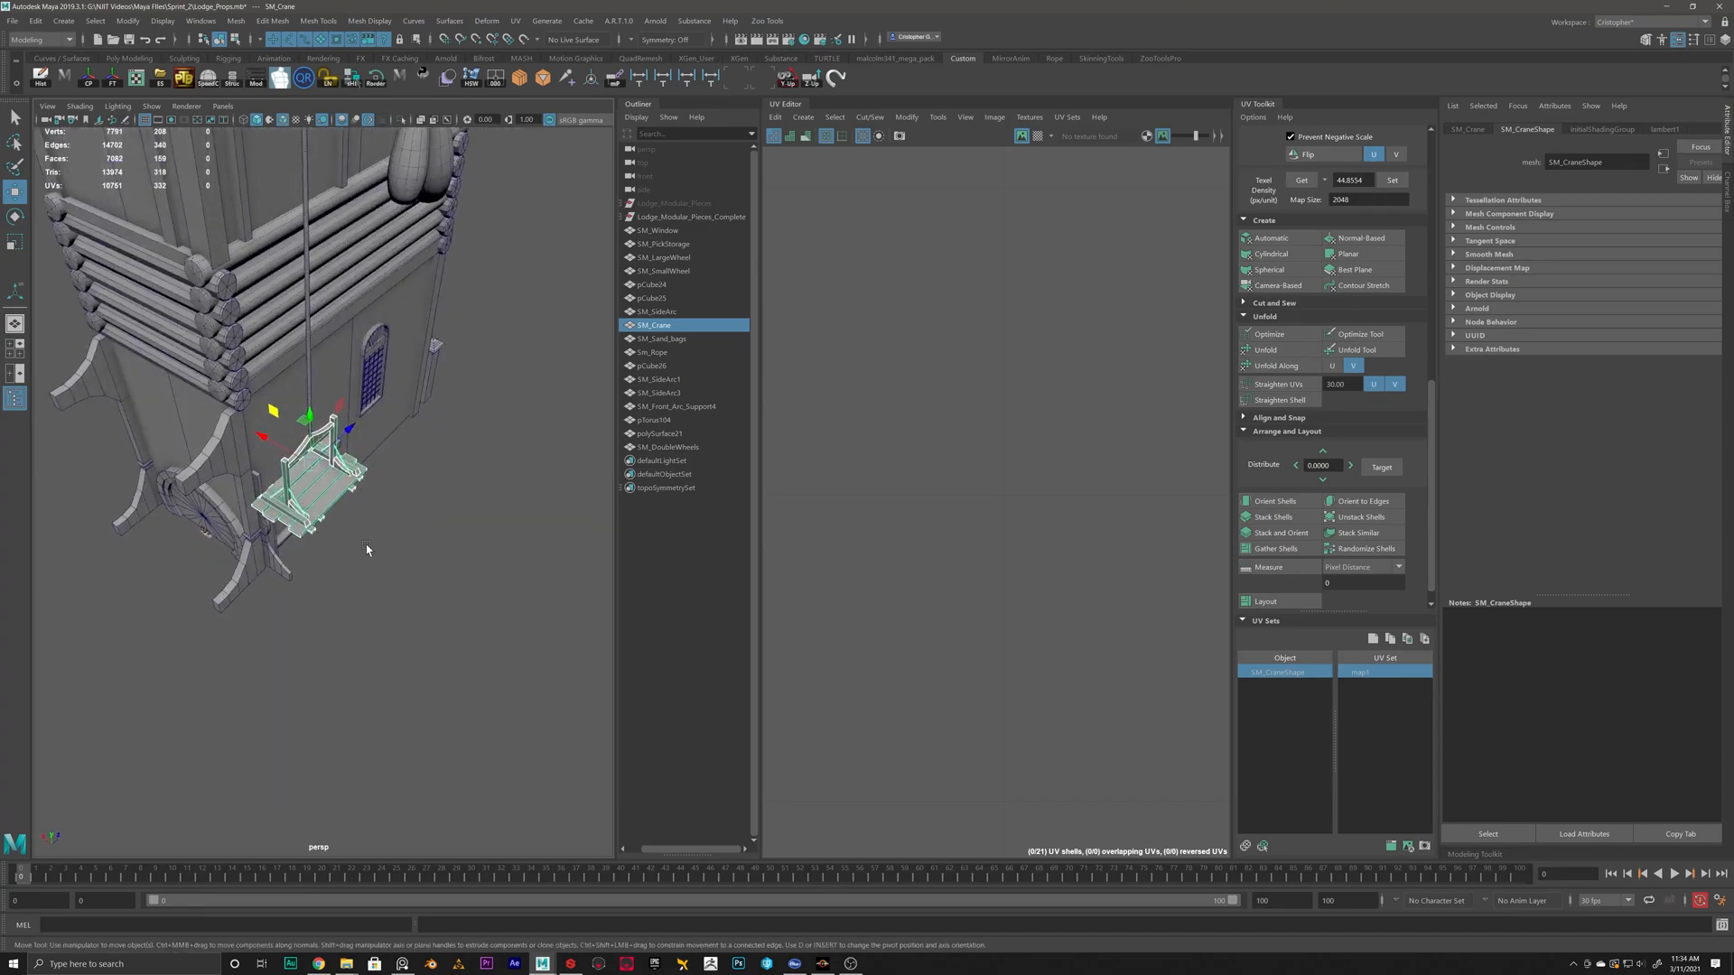
Select the four wide plank shells beside the UV tile and stack them on each other.
scroll(1068, 573, "down", 6)
scroll(1068, 572, "down", 5)
scroll(1003, 550, "up", 3)
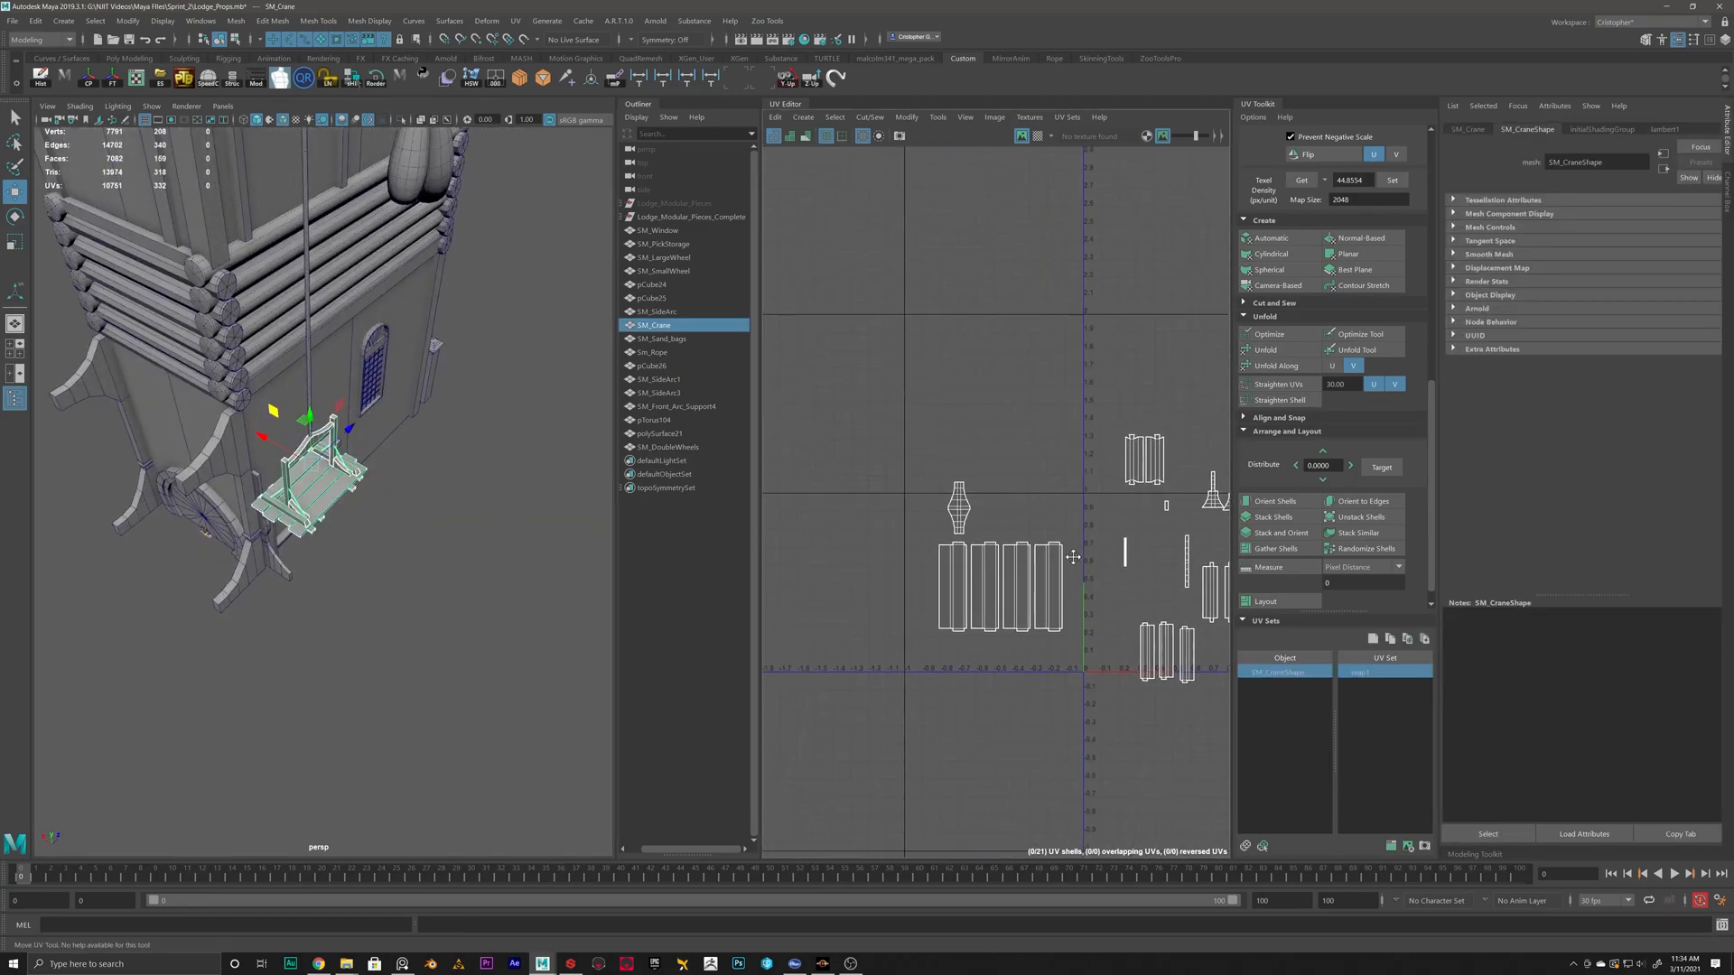
right_click_drag(997, 548, 941, 516)
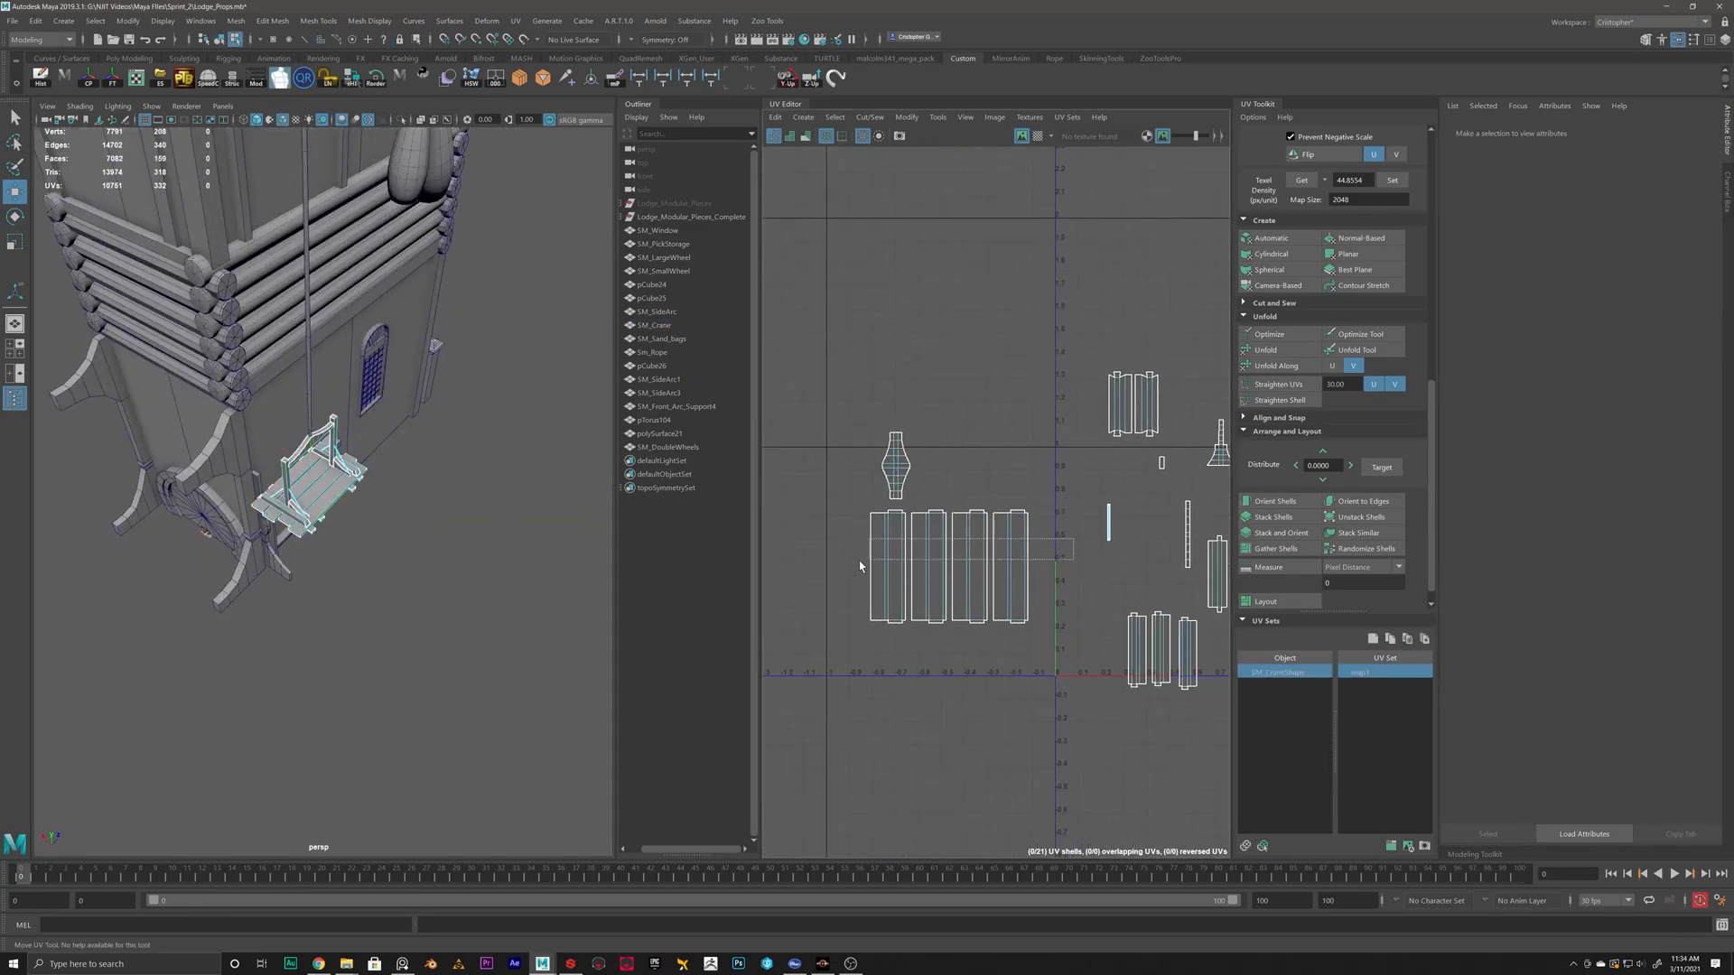
left_click_drag(856, 551, 1073, 564)
left_click(1277, 383)
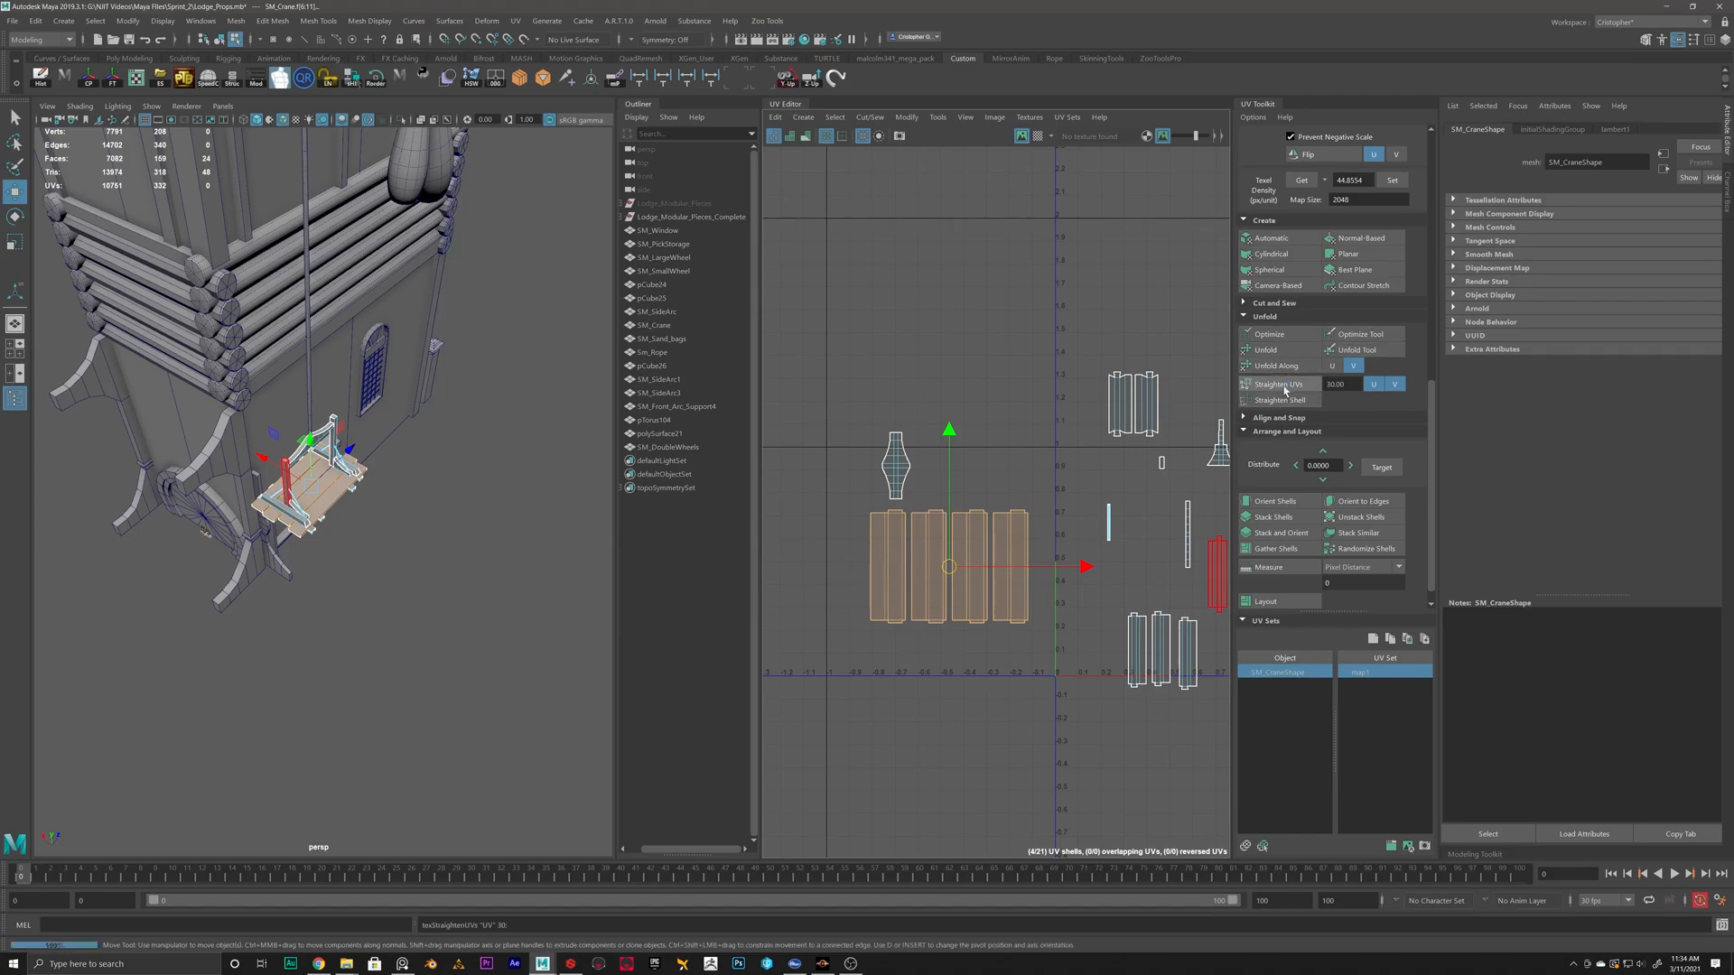
key("ctrl+z")
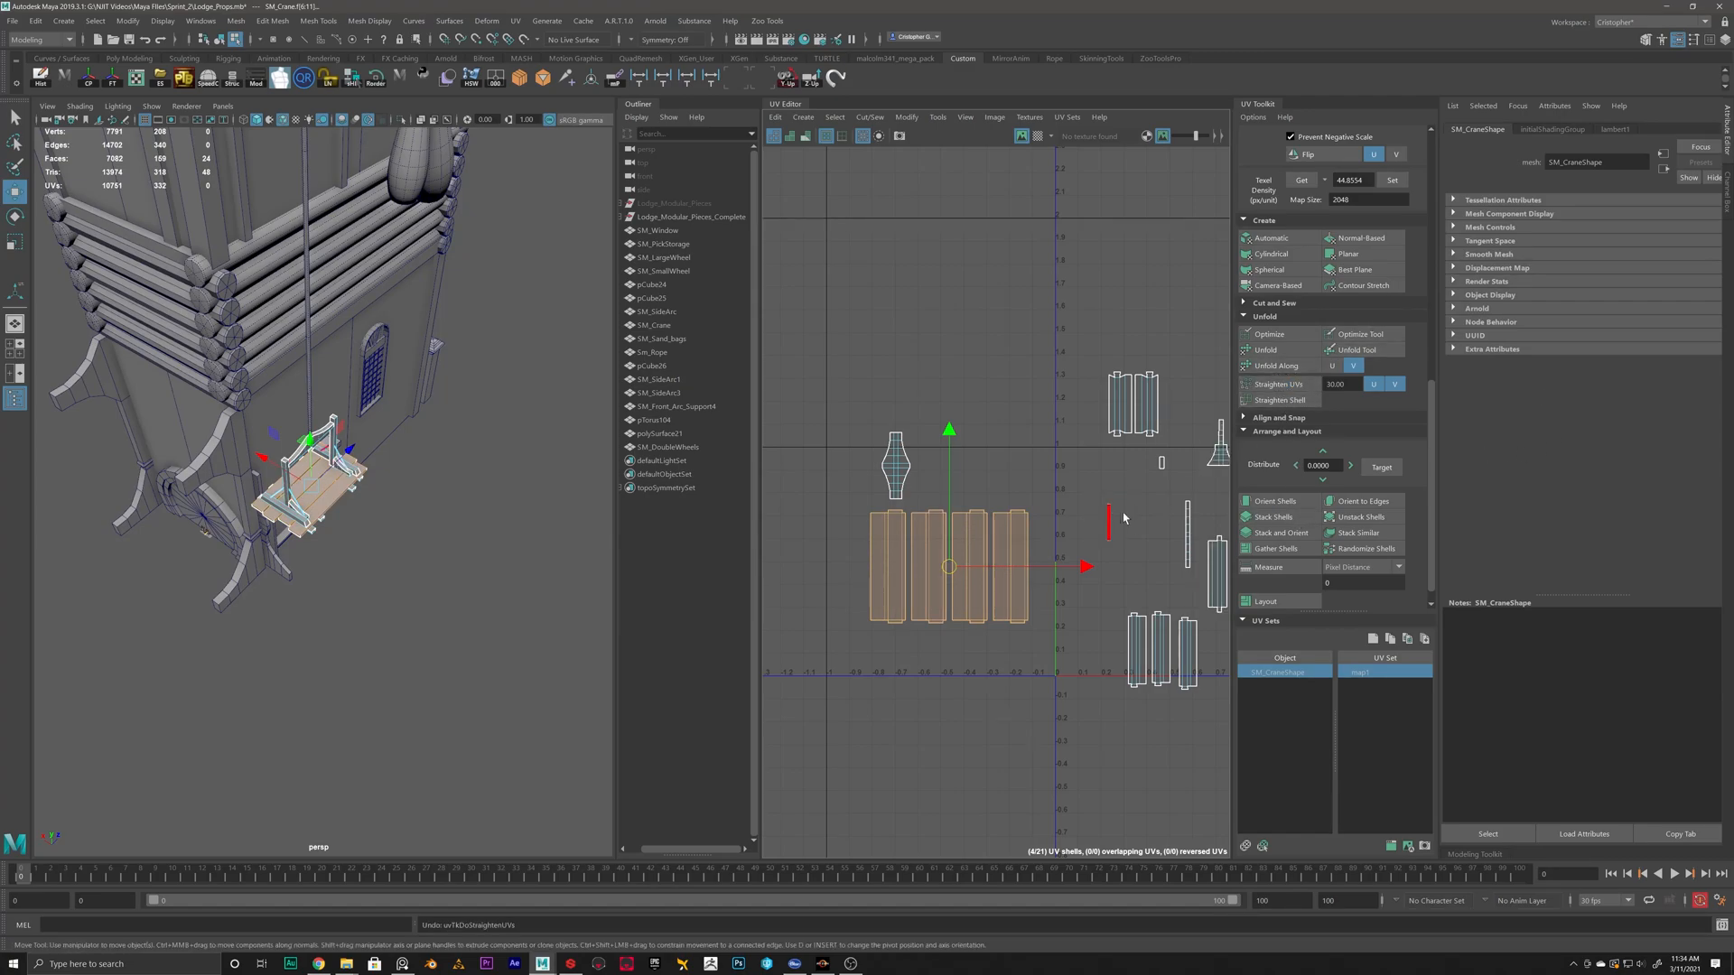
left_click(1288, 523)
Select the three long shells near the UV origin and stack them on each other.
middle_click_drag(1130, 530, 974, 428, "alt")
scroll(1021, 522, "up", 3)
left_click_drag(948, 578, 1097, 596)
left_click(1273, 517)
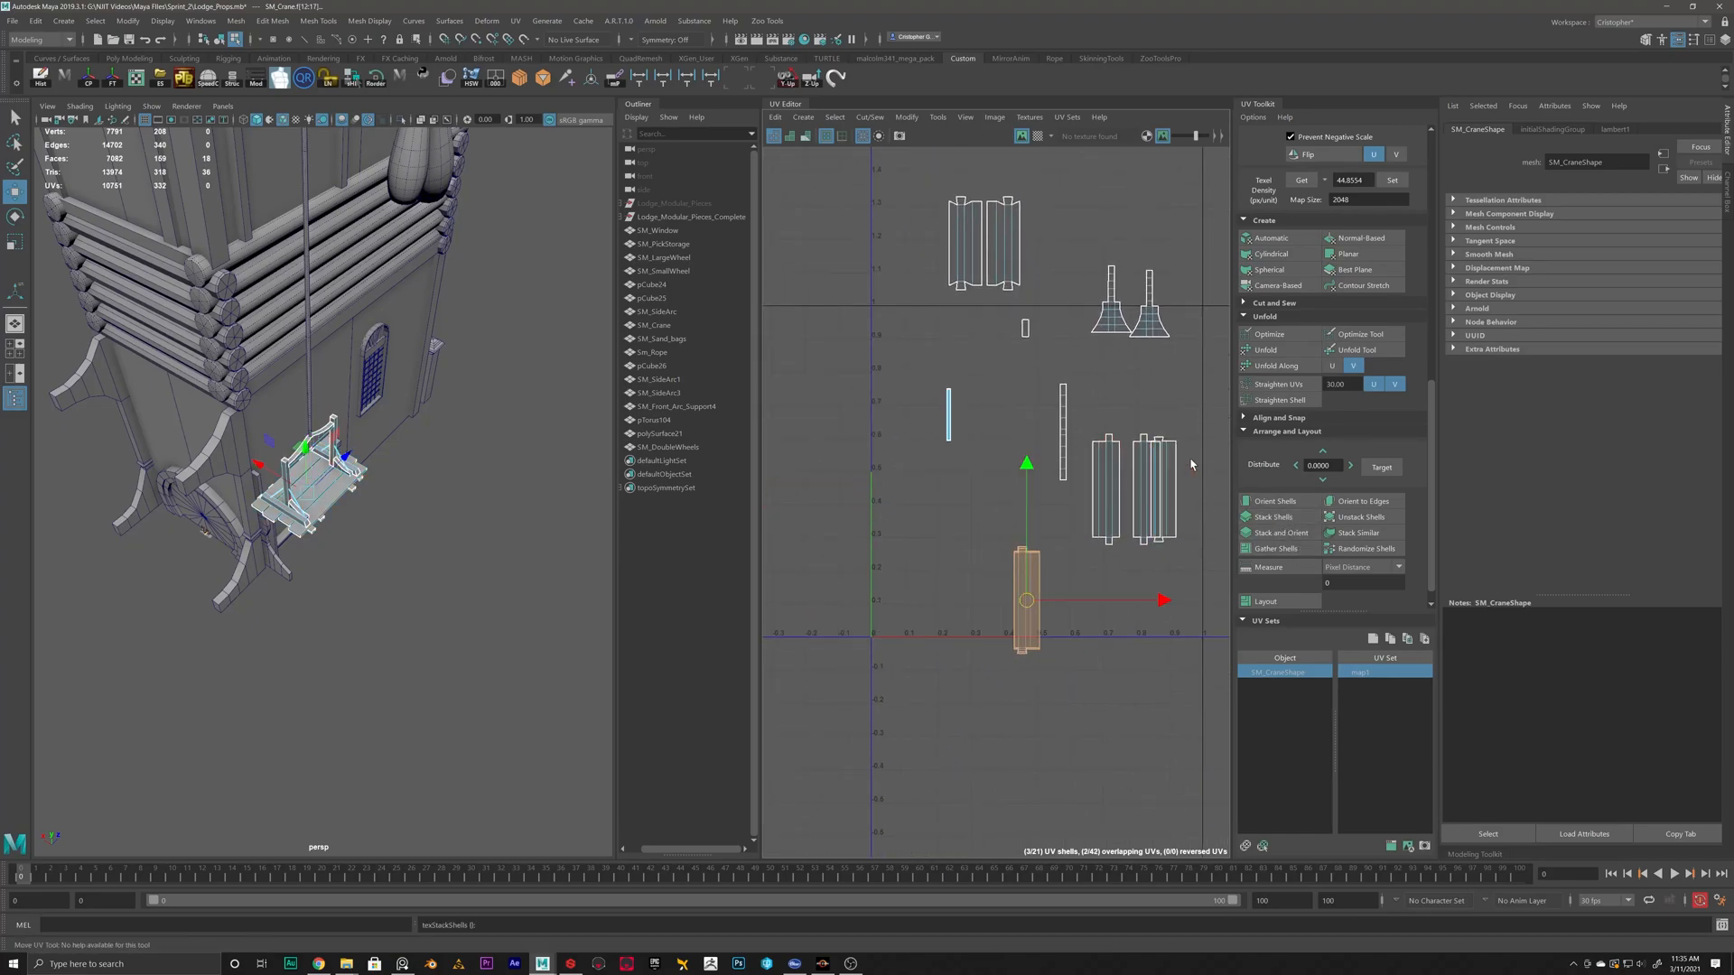
Select the long shell overlapping a post shell together with the stacked three and stack all four.
left_click_drag(1134, 427, 1026, 603)
left_click(1126, 484)
left_click(1164, 488)
left_click(1275, 517)
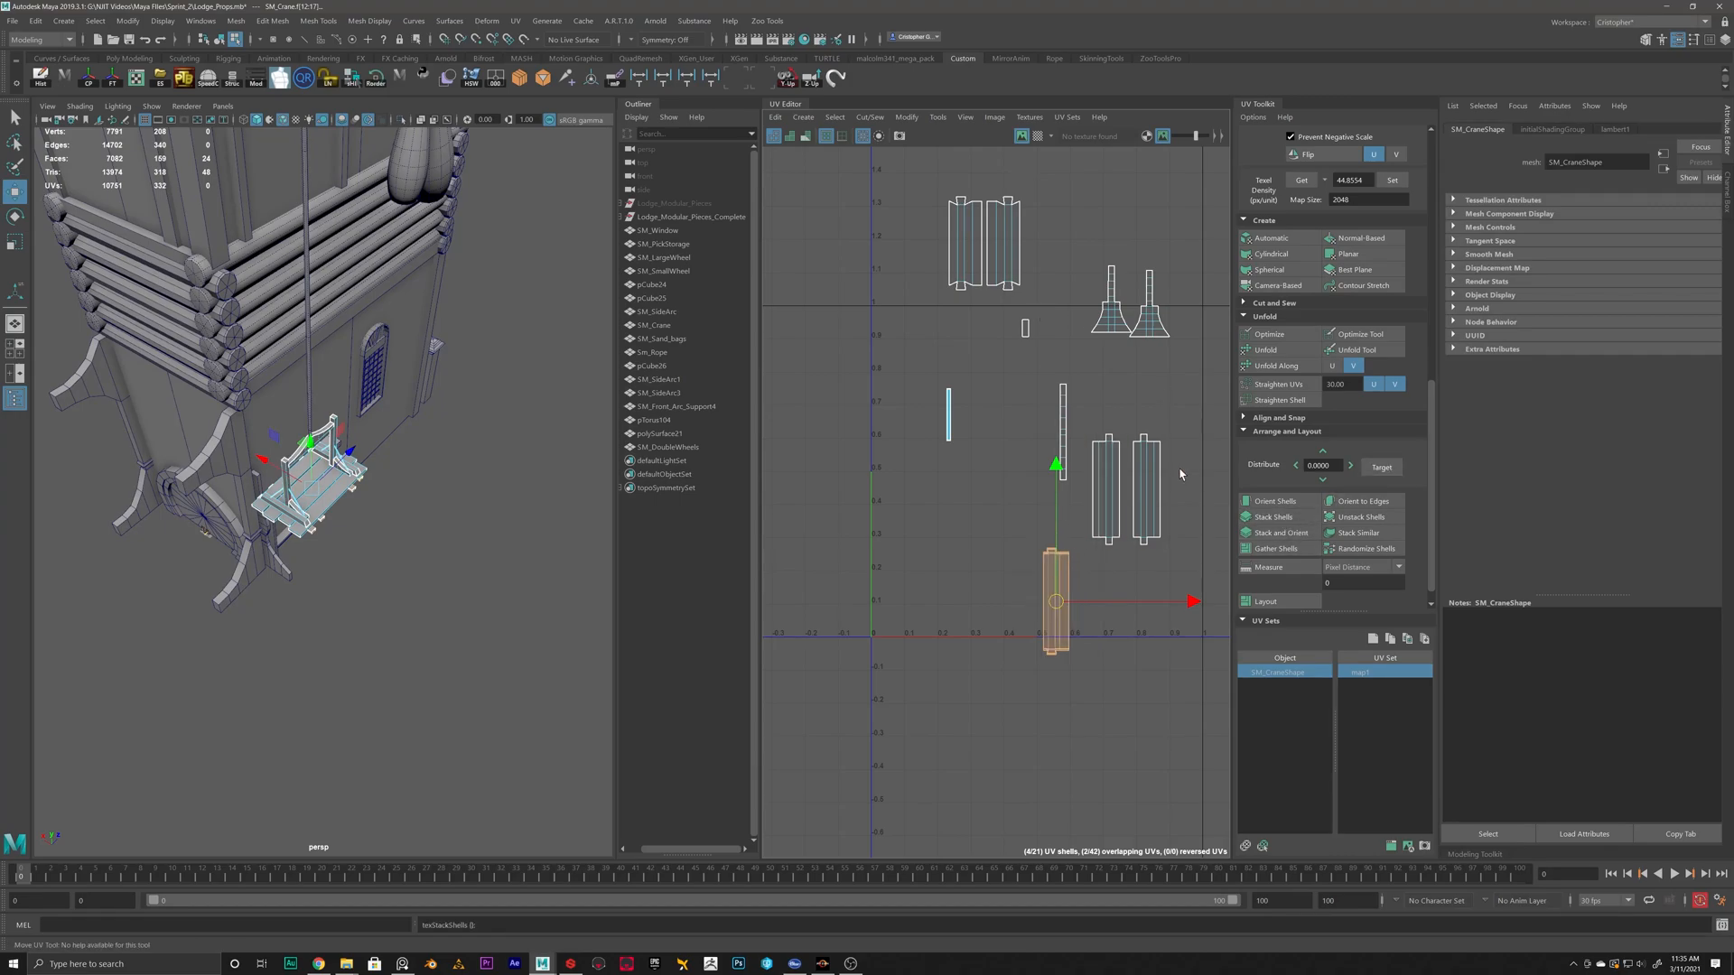
Check which platform parts the two post shells and the two notched shells belong to.
left_click(1149, 474)
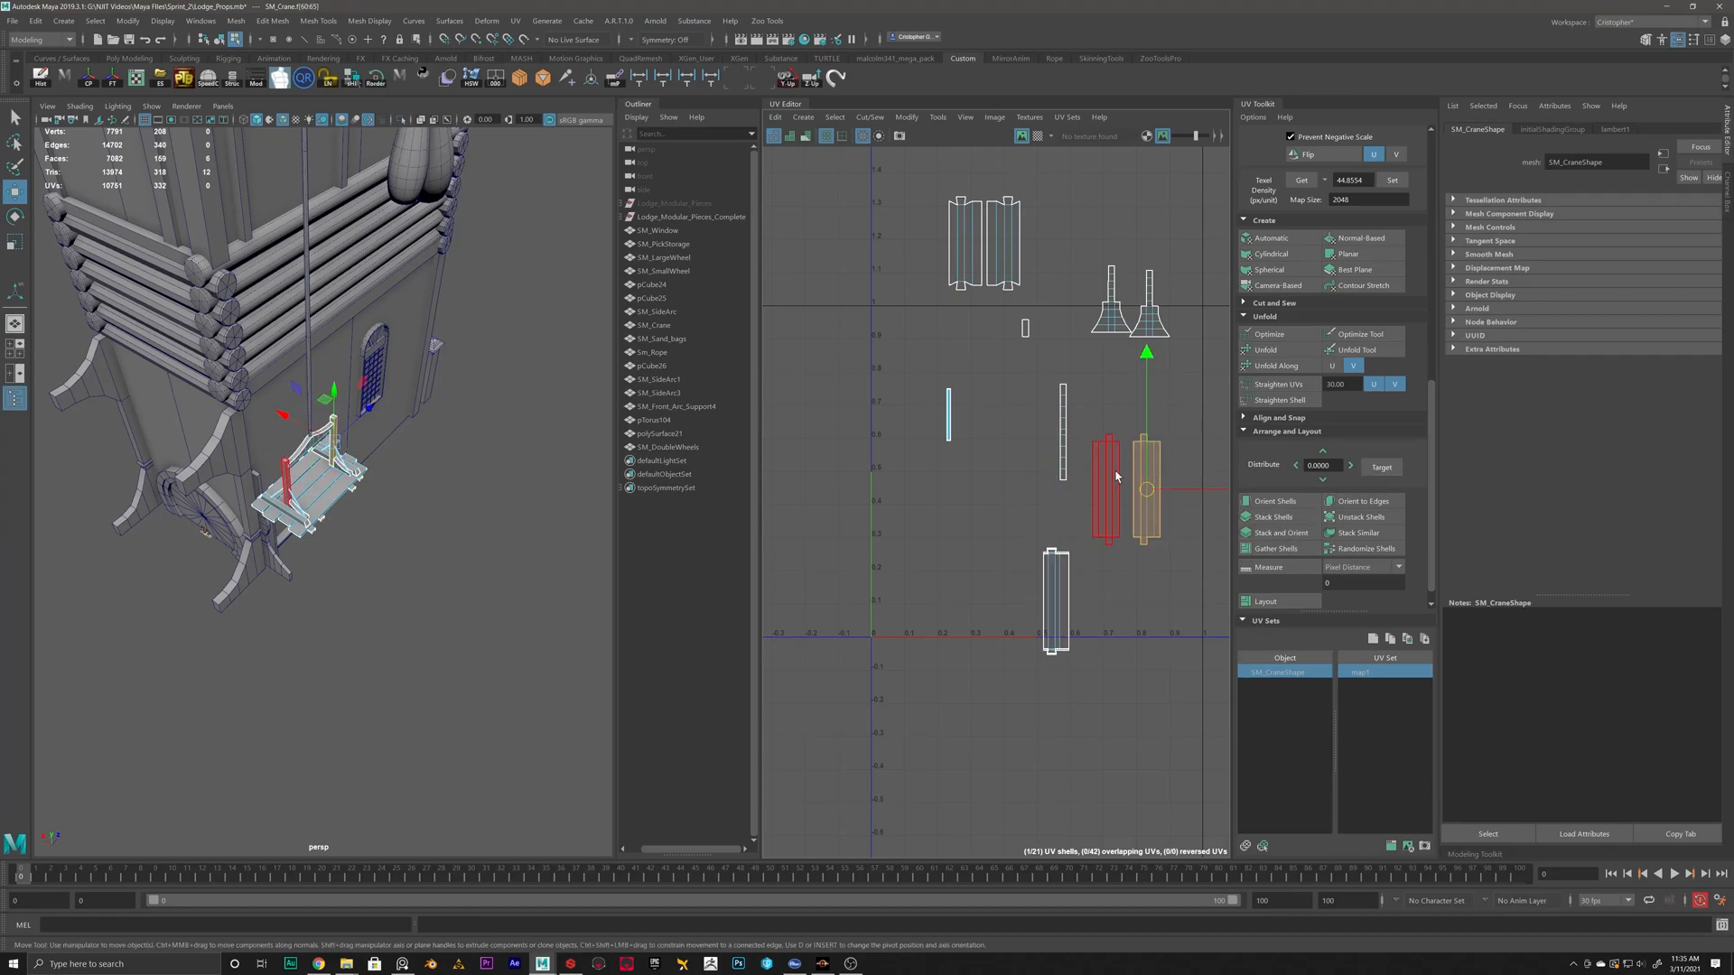
left_click(1116, 475)
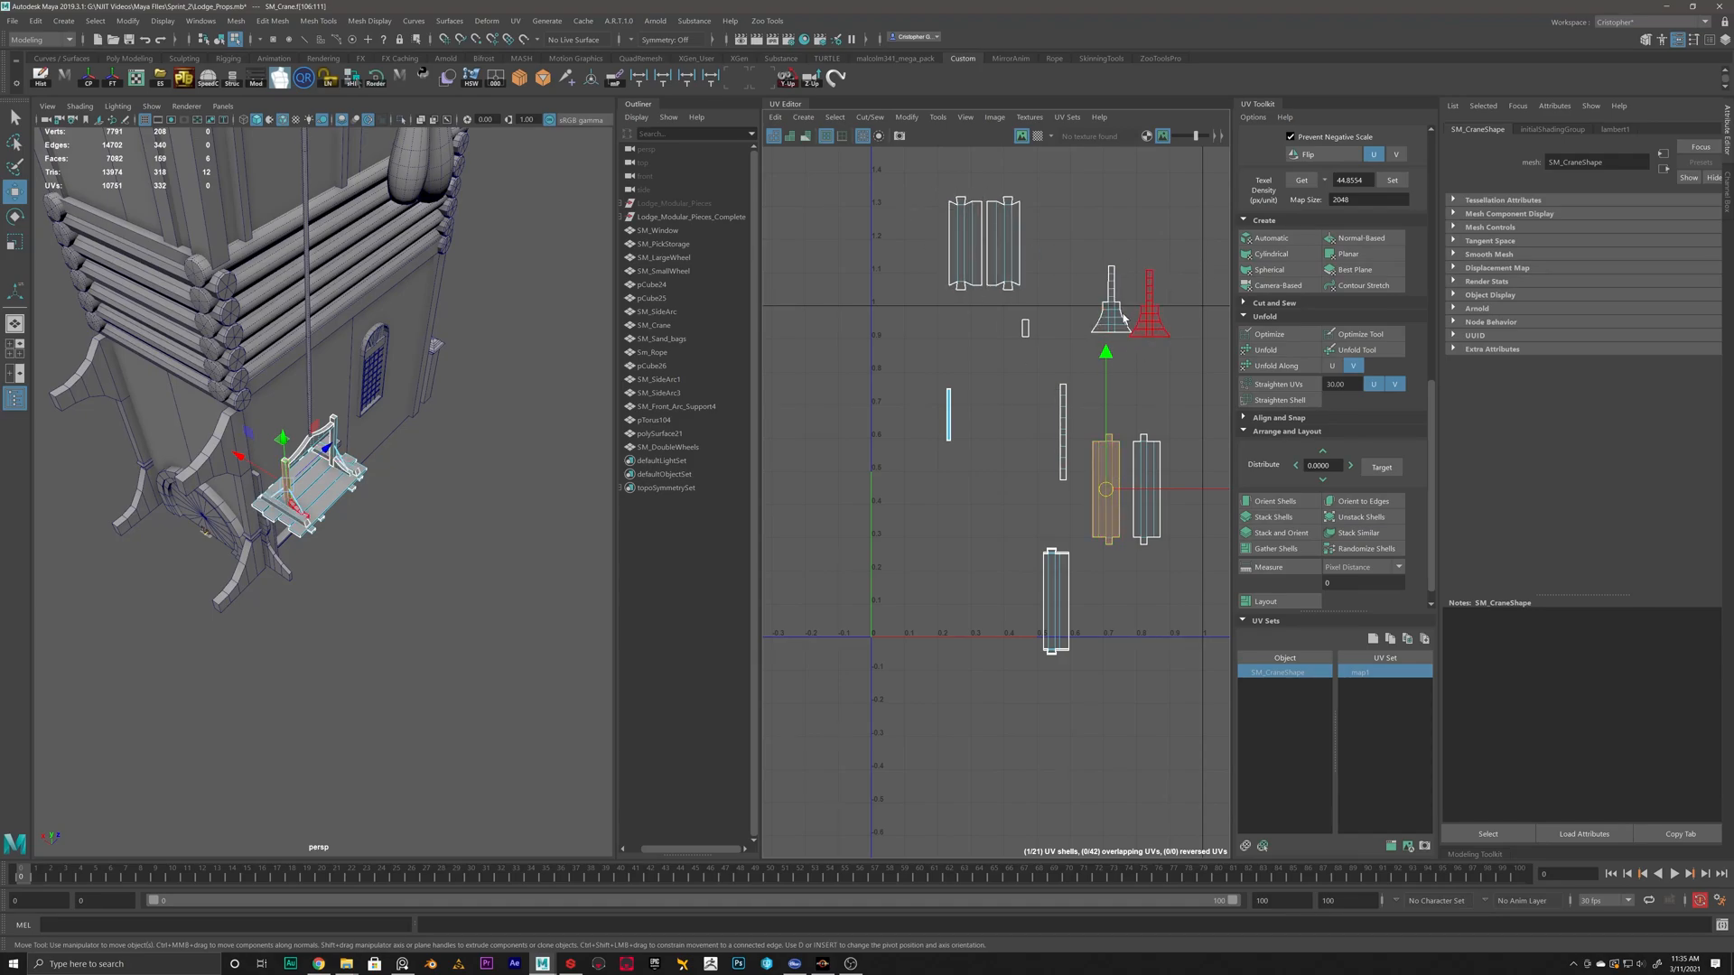
scroll(1006, 240, "up", 5)
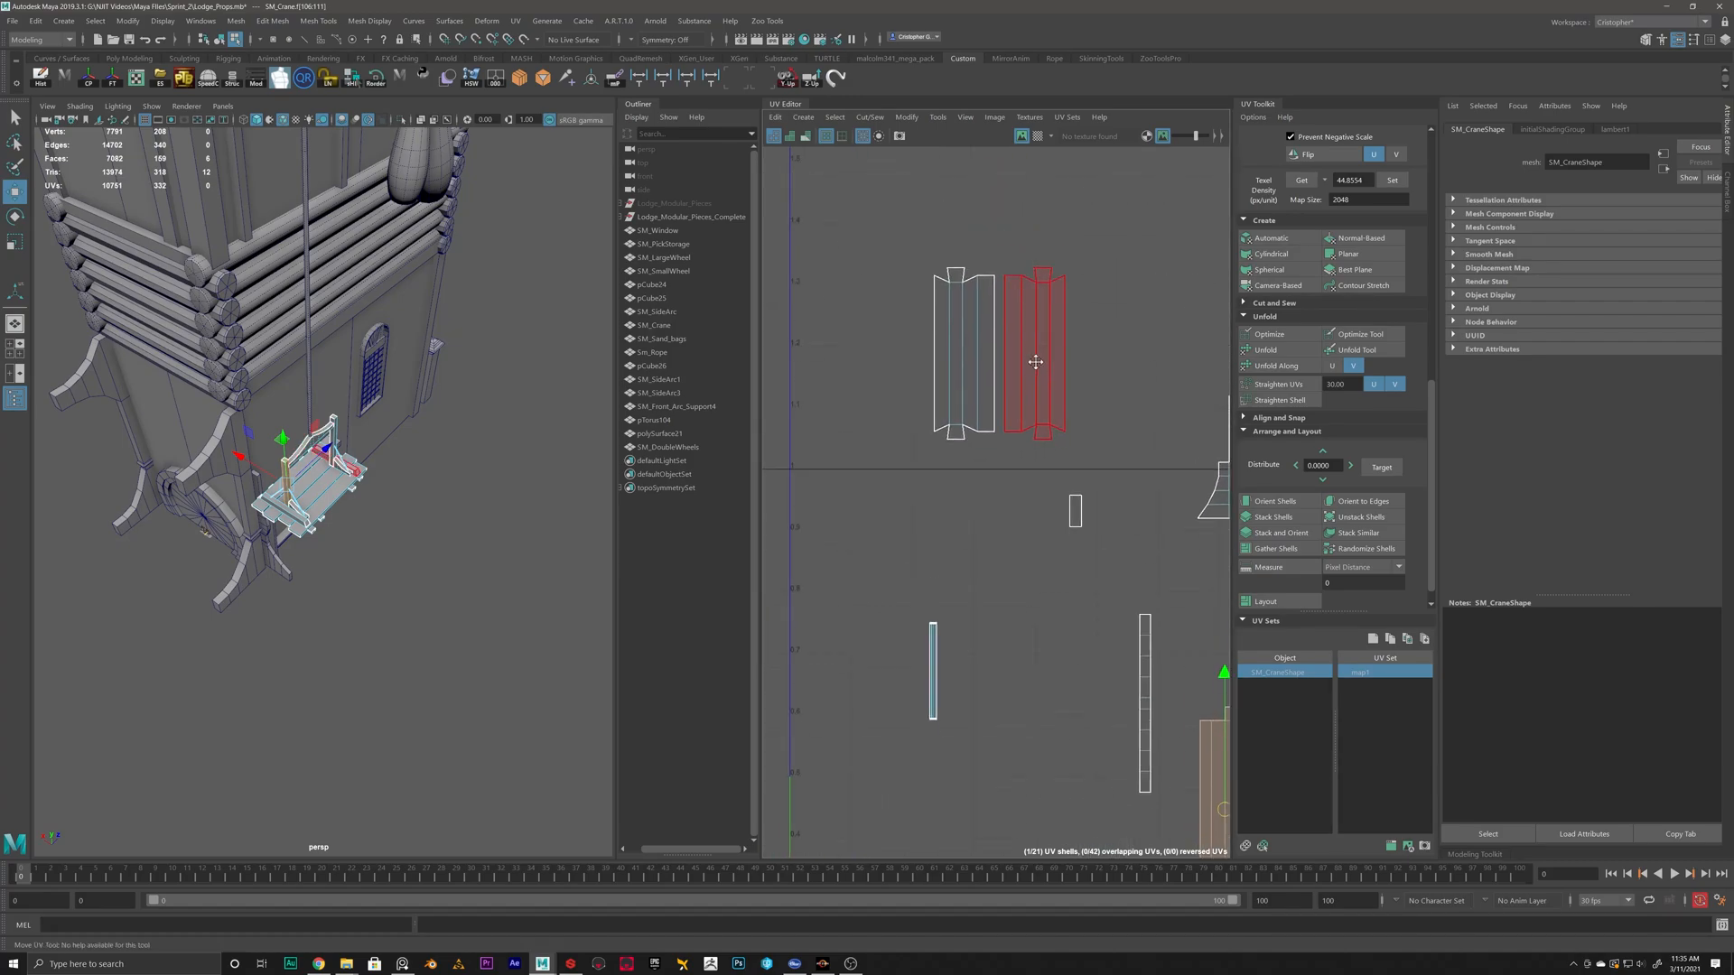
left_click(1027, 340)
key("F10")
left_click(1080, 321)
scroll(472, 507, "up", 5)
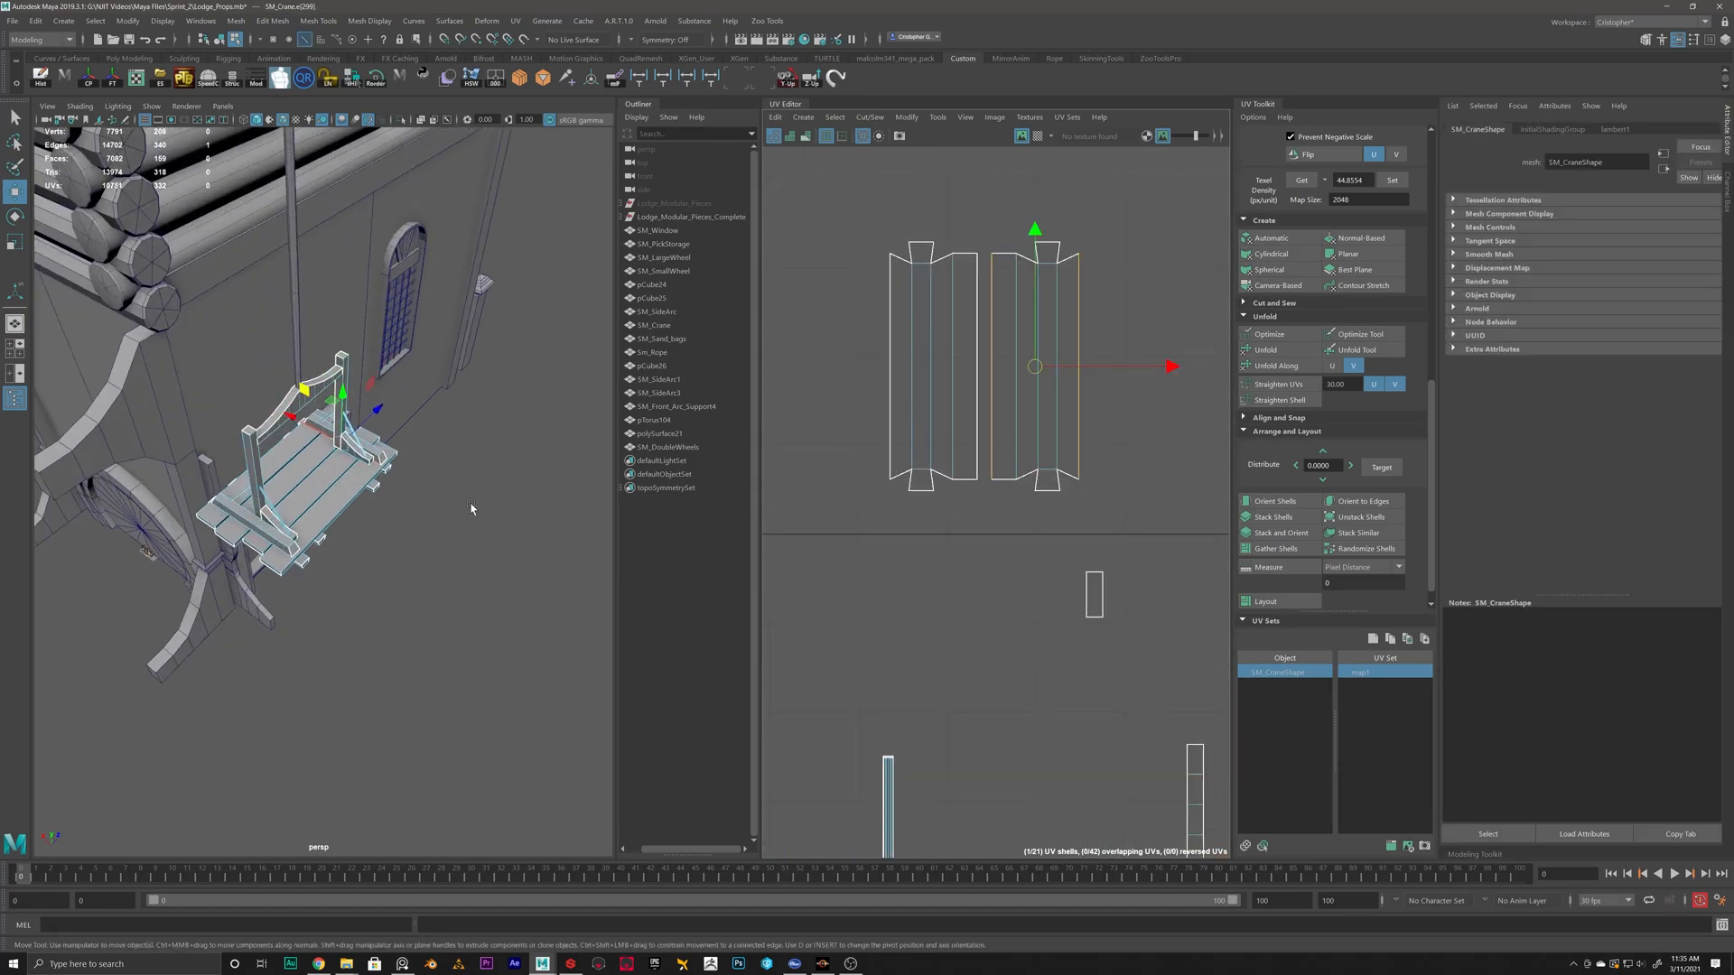
left_click(891, 334)
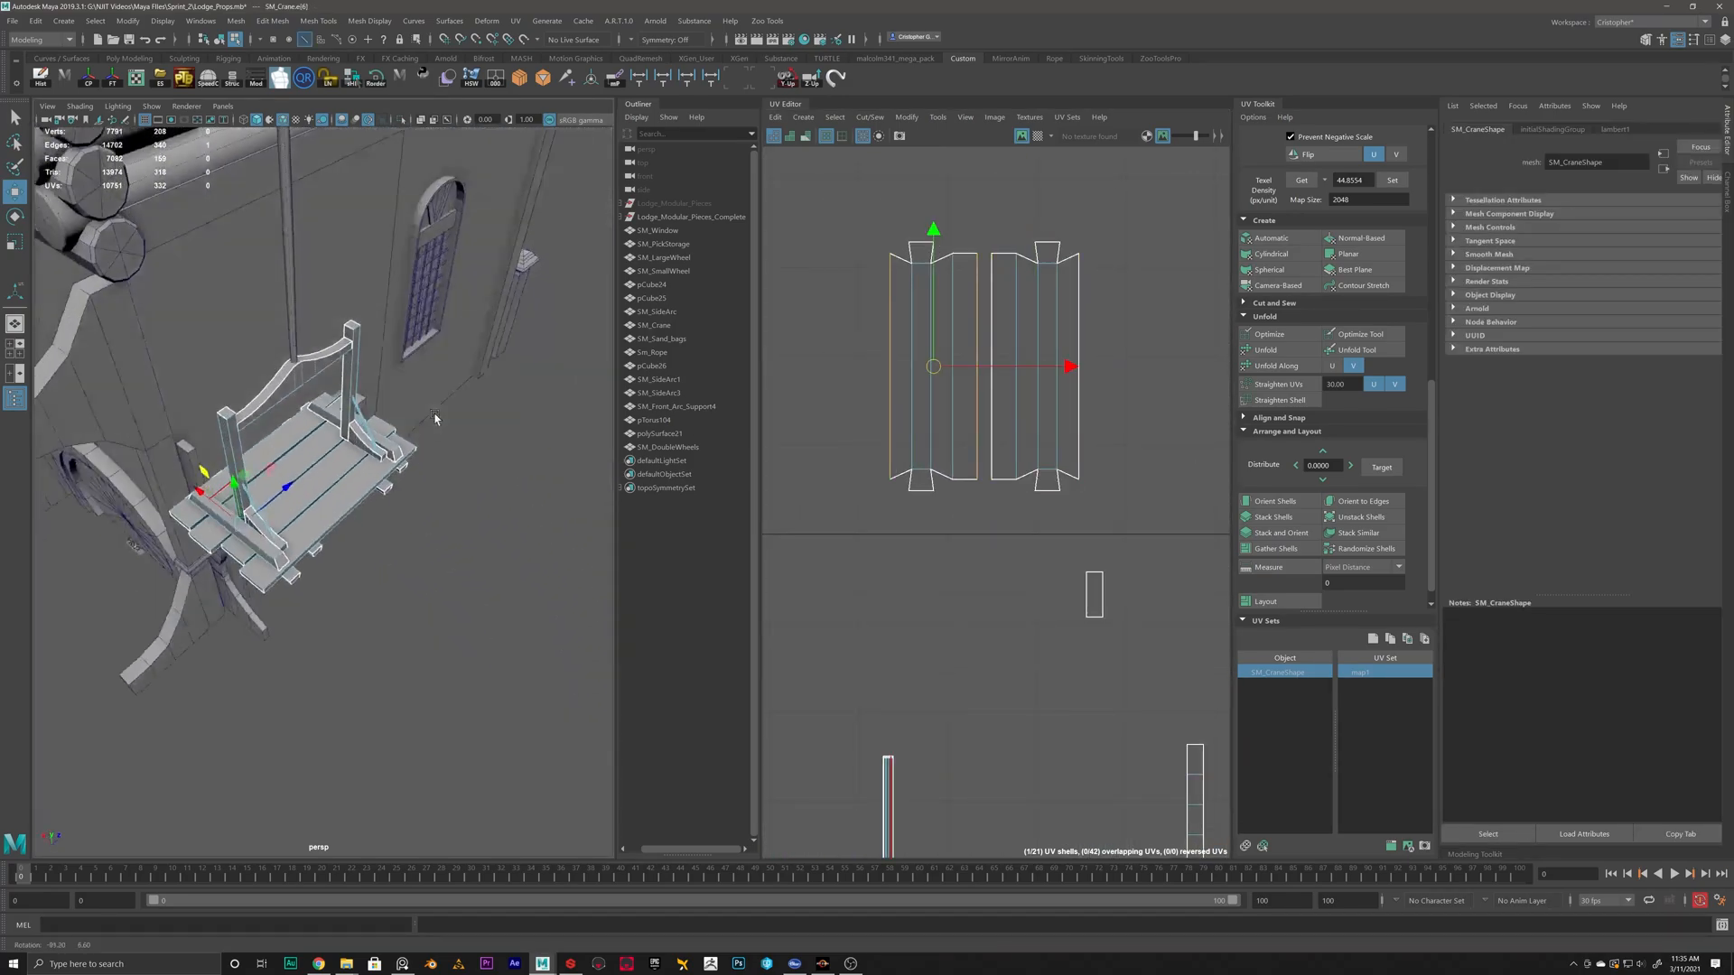
Select the leftover small rectangular shell below the notched pair and delete its face.
left_click(1148, 324)
scroll(1037, 362, "down", 3)
left_click(1072, 504)
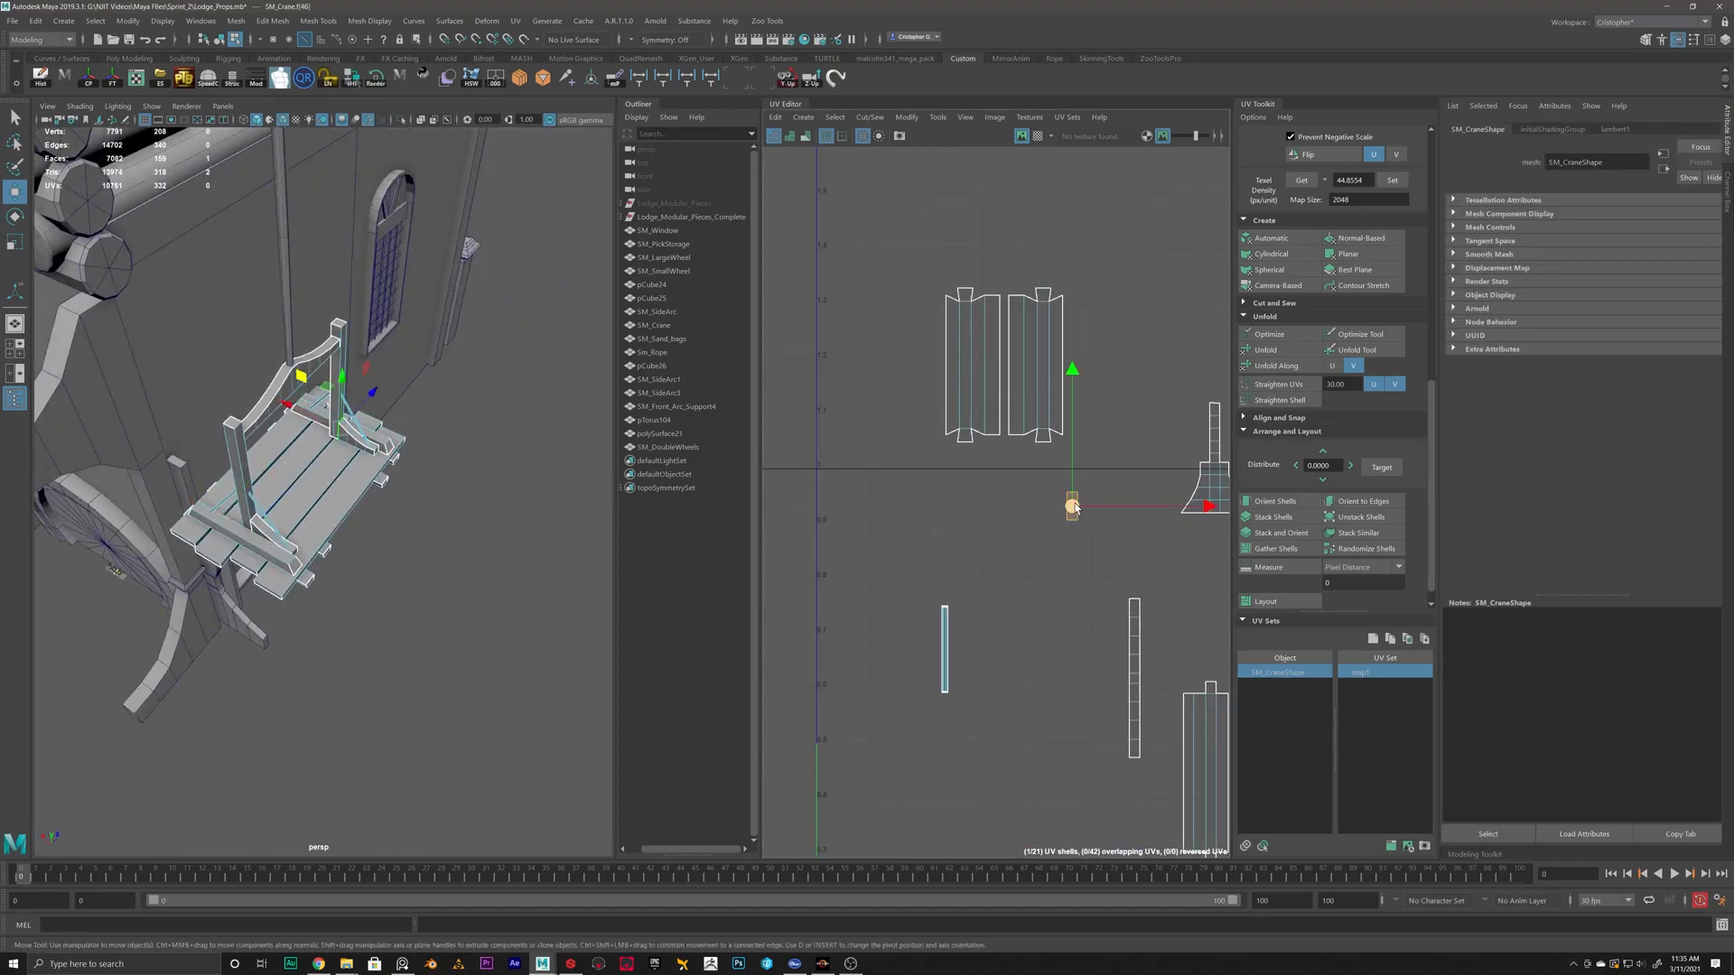
key("Delete")
Isolate the curved corner bracket to inspect its faces, and bring back the whole model in object mode.
scroll(356, 435, "up", 5)
left_click_drag(356, 437, 388, 478, "alt")
right_click_drag(400, 340, 401, 377)
double_click(403, 355)
left_click(401, 120)
left_click_drag(225, 361, 323, 341, "alt")
double_click(212, 396)
left_click(211, 398)
right_click_drag(192, 354, 222, 331)
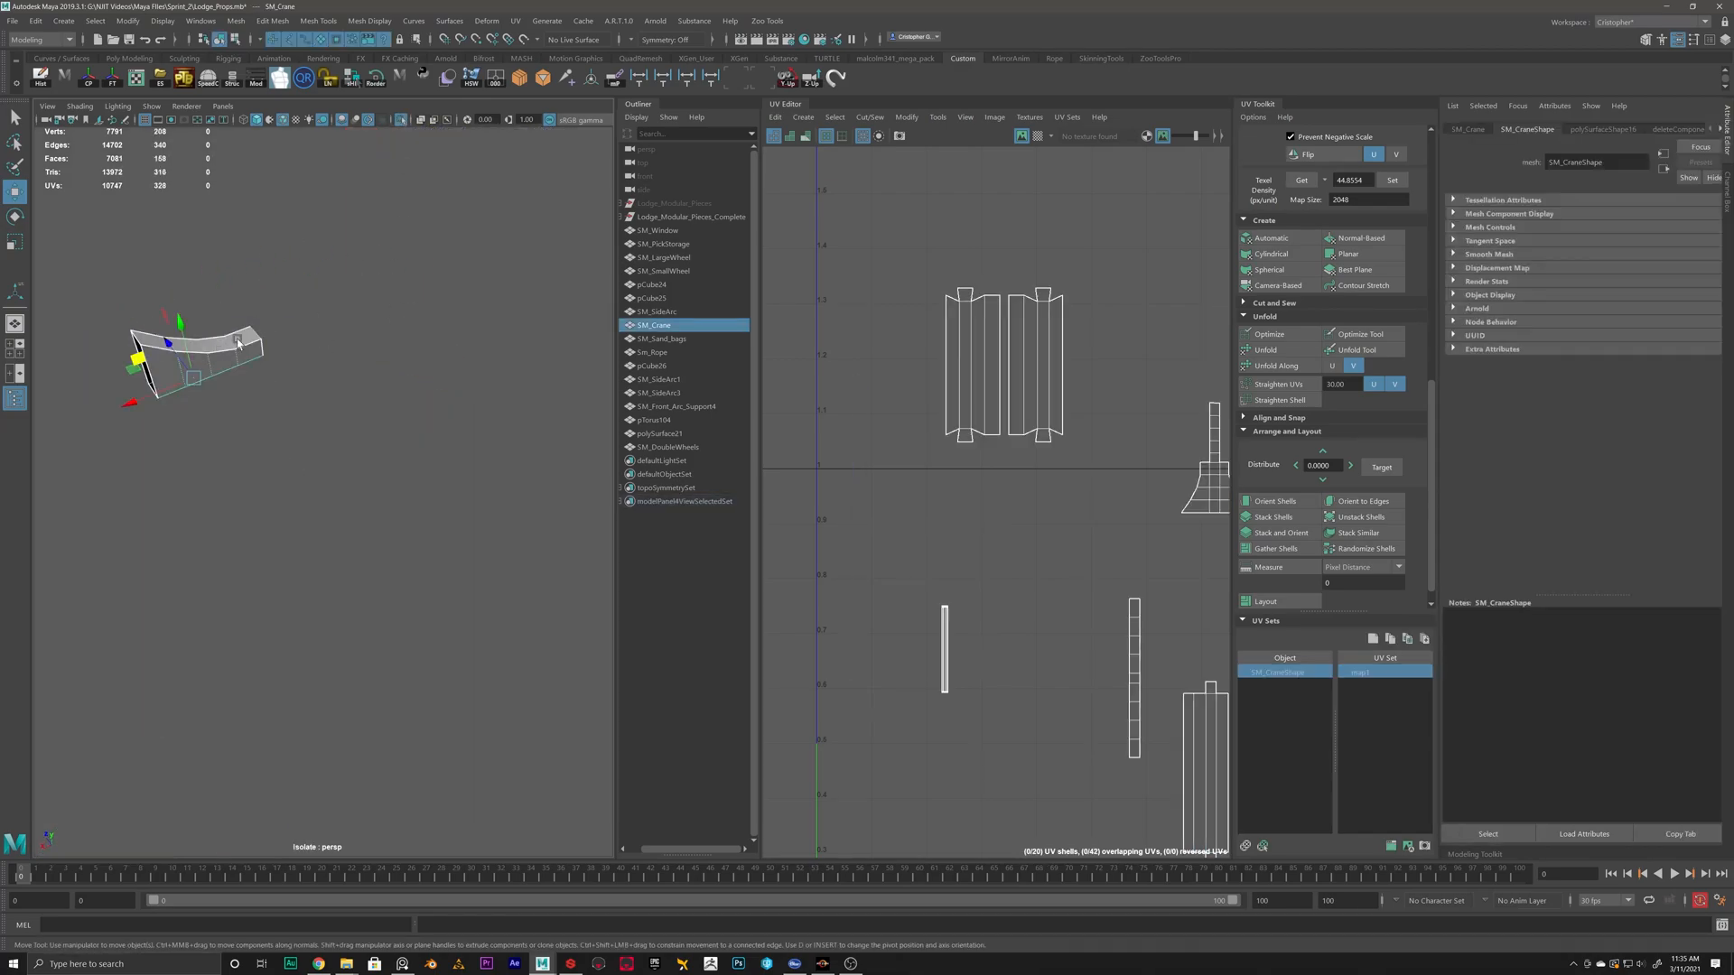
left_click(400, 119)
Add the hanging rope to the selection alongside SM_Crane.
scroll(1093, 447, "down", 5)
scroll(340, 369, "down", 8)
left_click_drag(339, 369, 276, 470, "alt")
scroll(275, 469, "up", 3)
middle_click_drag(318, 387, 323, 492, "alt")
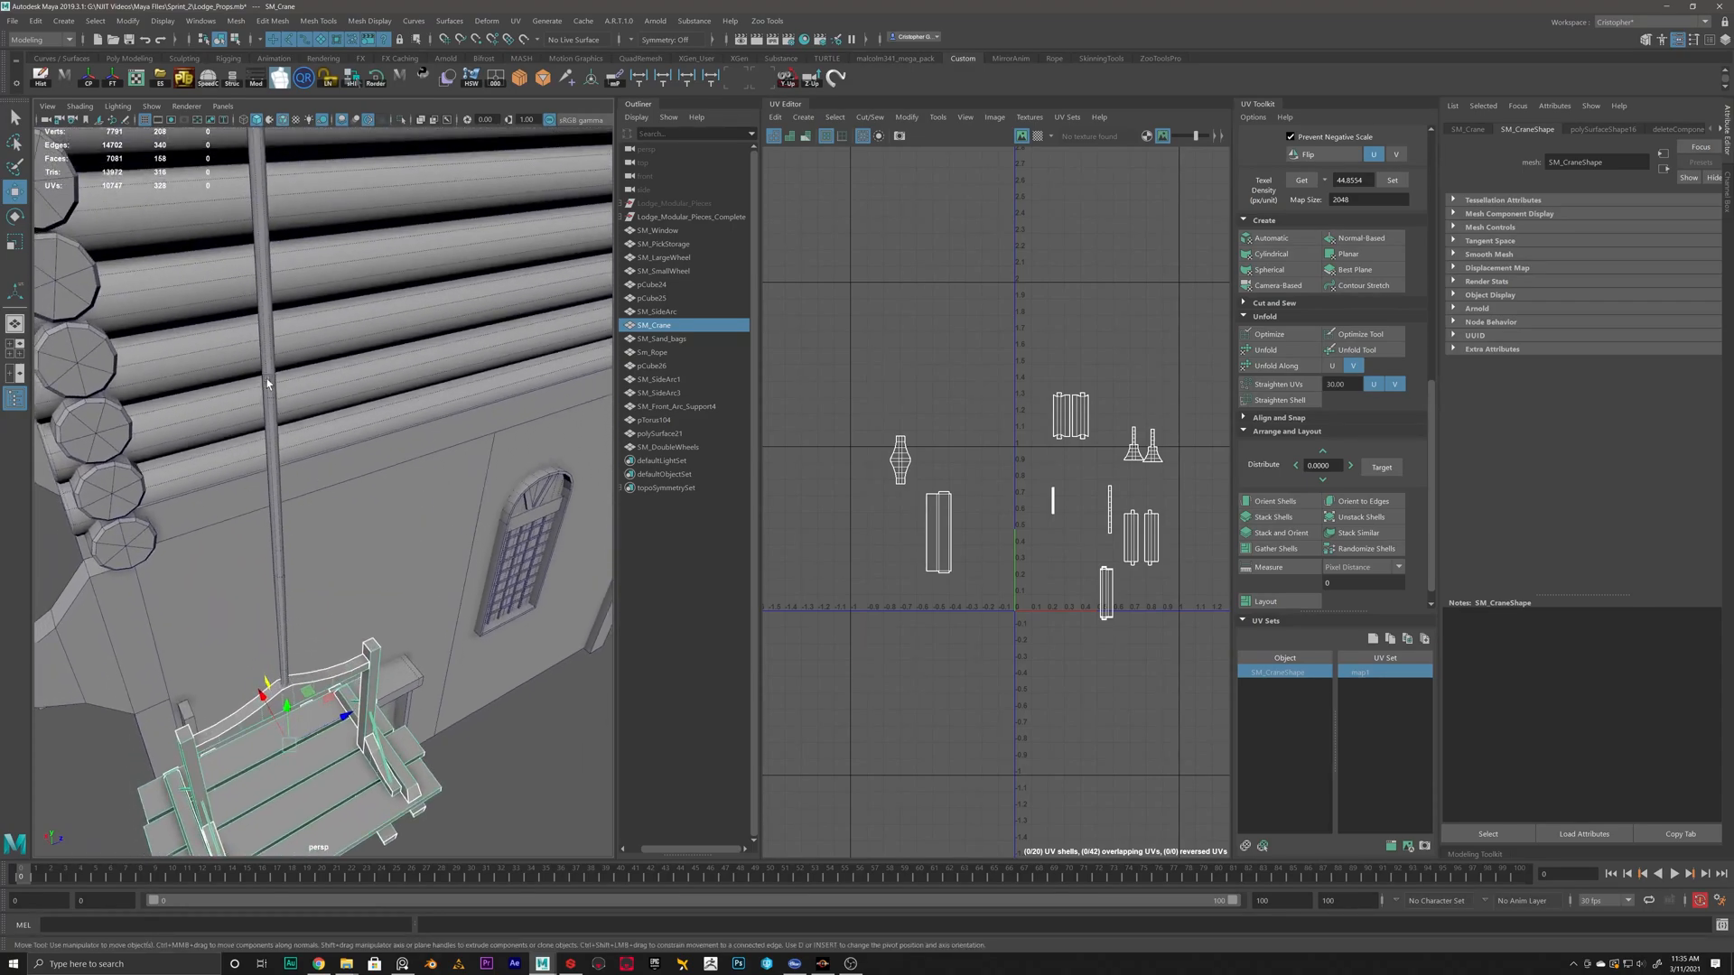
left_click(269, 372, "shift")
Add the arched housing SM_SideArc and the arched frame pCube24 to the selection.
scroll(451, 404, "down", 6)
left_click_drag(451, 404, 295, 327, "alt")
middle_click_drag(295, 327, 313, 455, "alt")
scroll(312, 455, "up", 8)
scroll(313, 455, "down", 5)
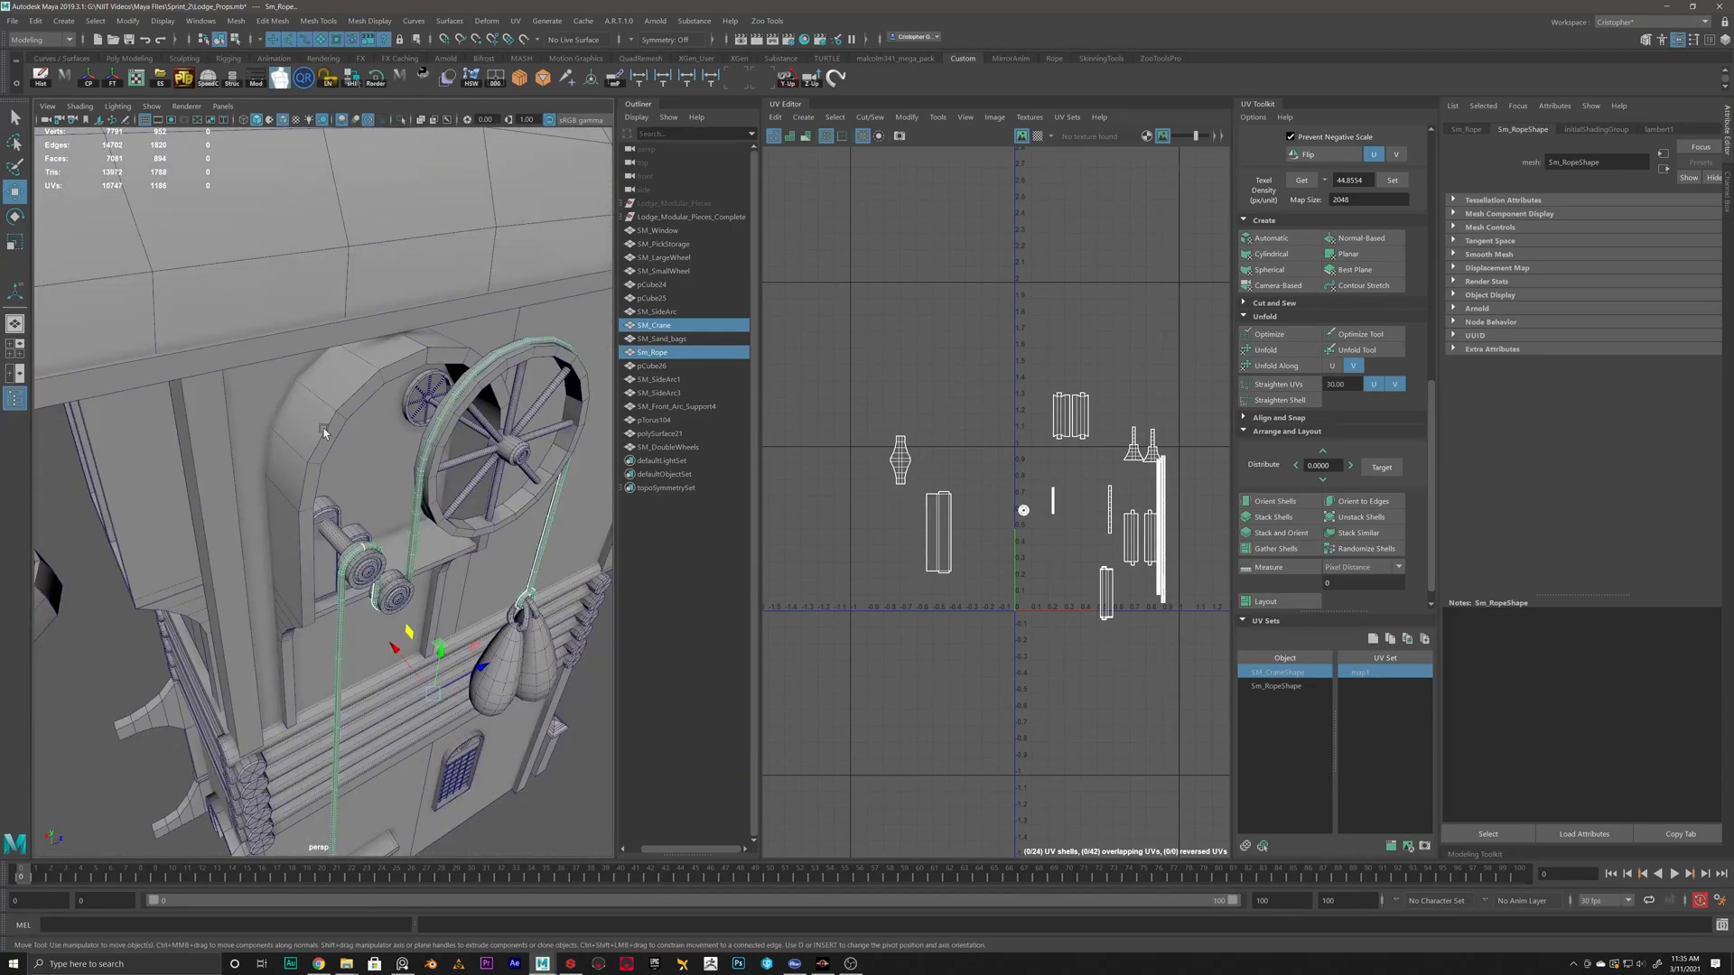
left_click(334, 445, "shift")
left_click(333, 514, "shift")
Add pCube25, SM_DoubleWheels, SM_SmallWheel and SM_LargeWheel to the selection and view their combined UV shells.
scroll(407, 553, "up", 3)
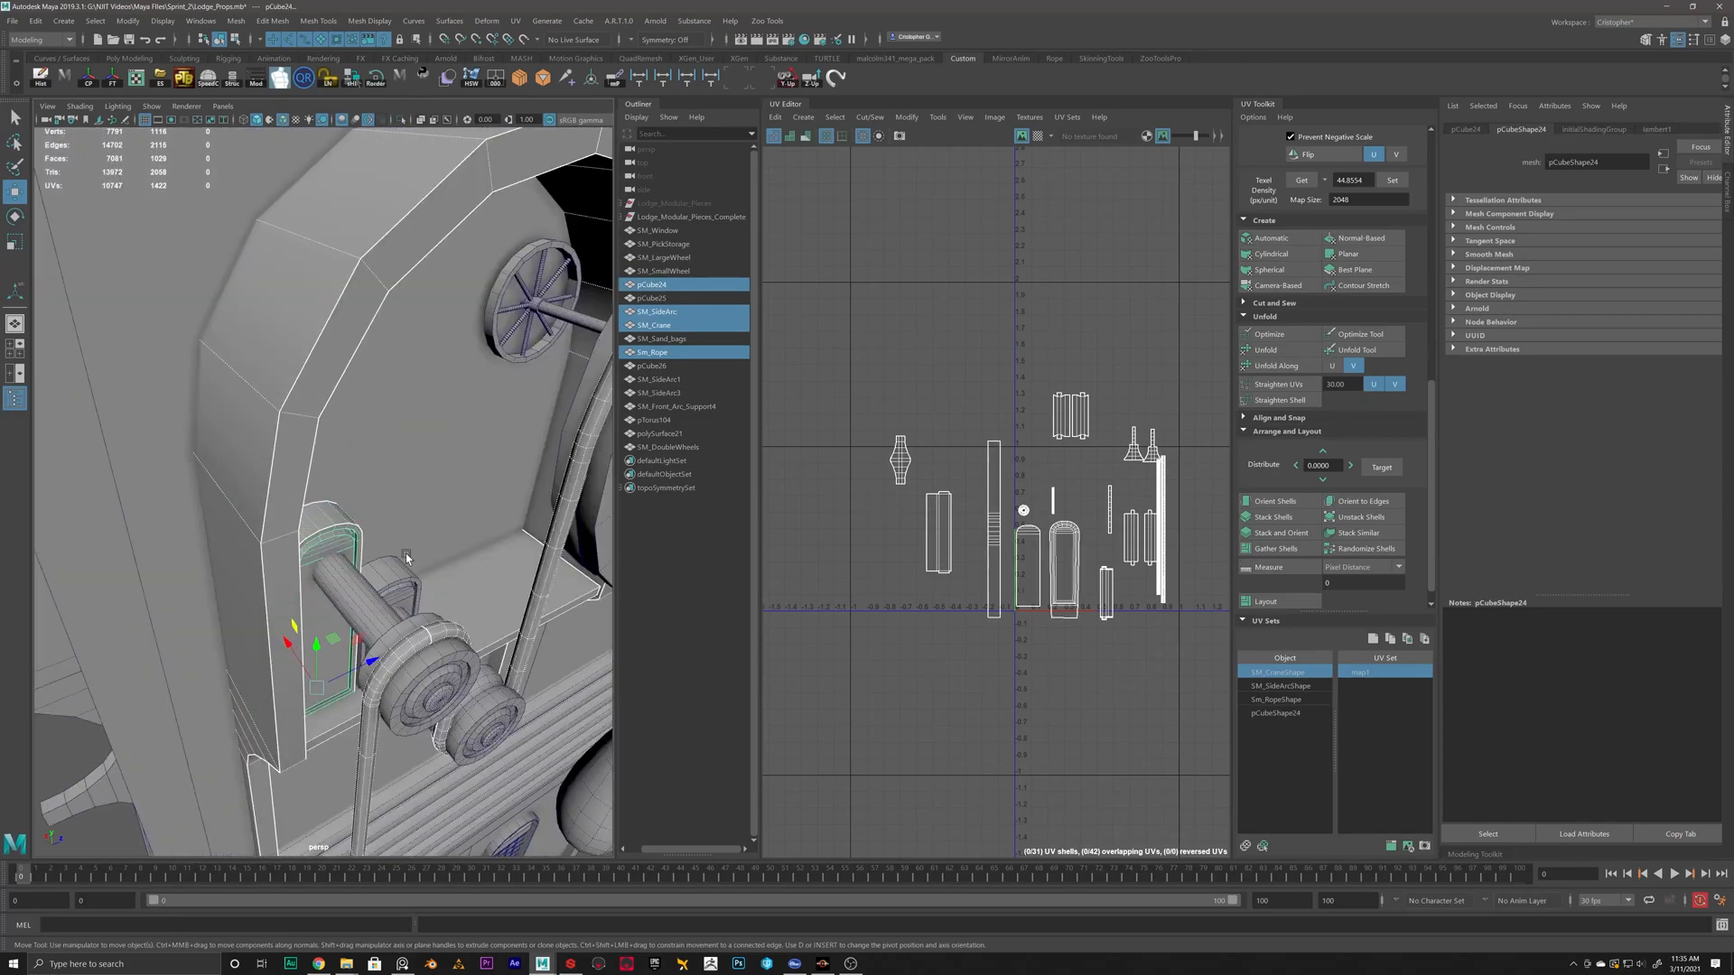
left_click(402, 570, "shift")
left_click(452, 686, "shift")
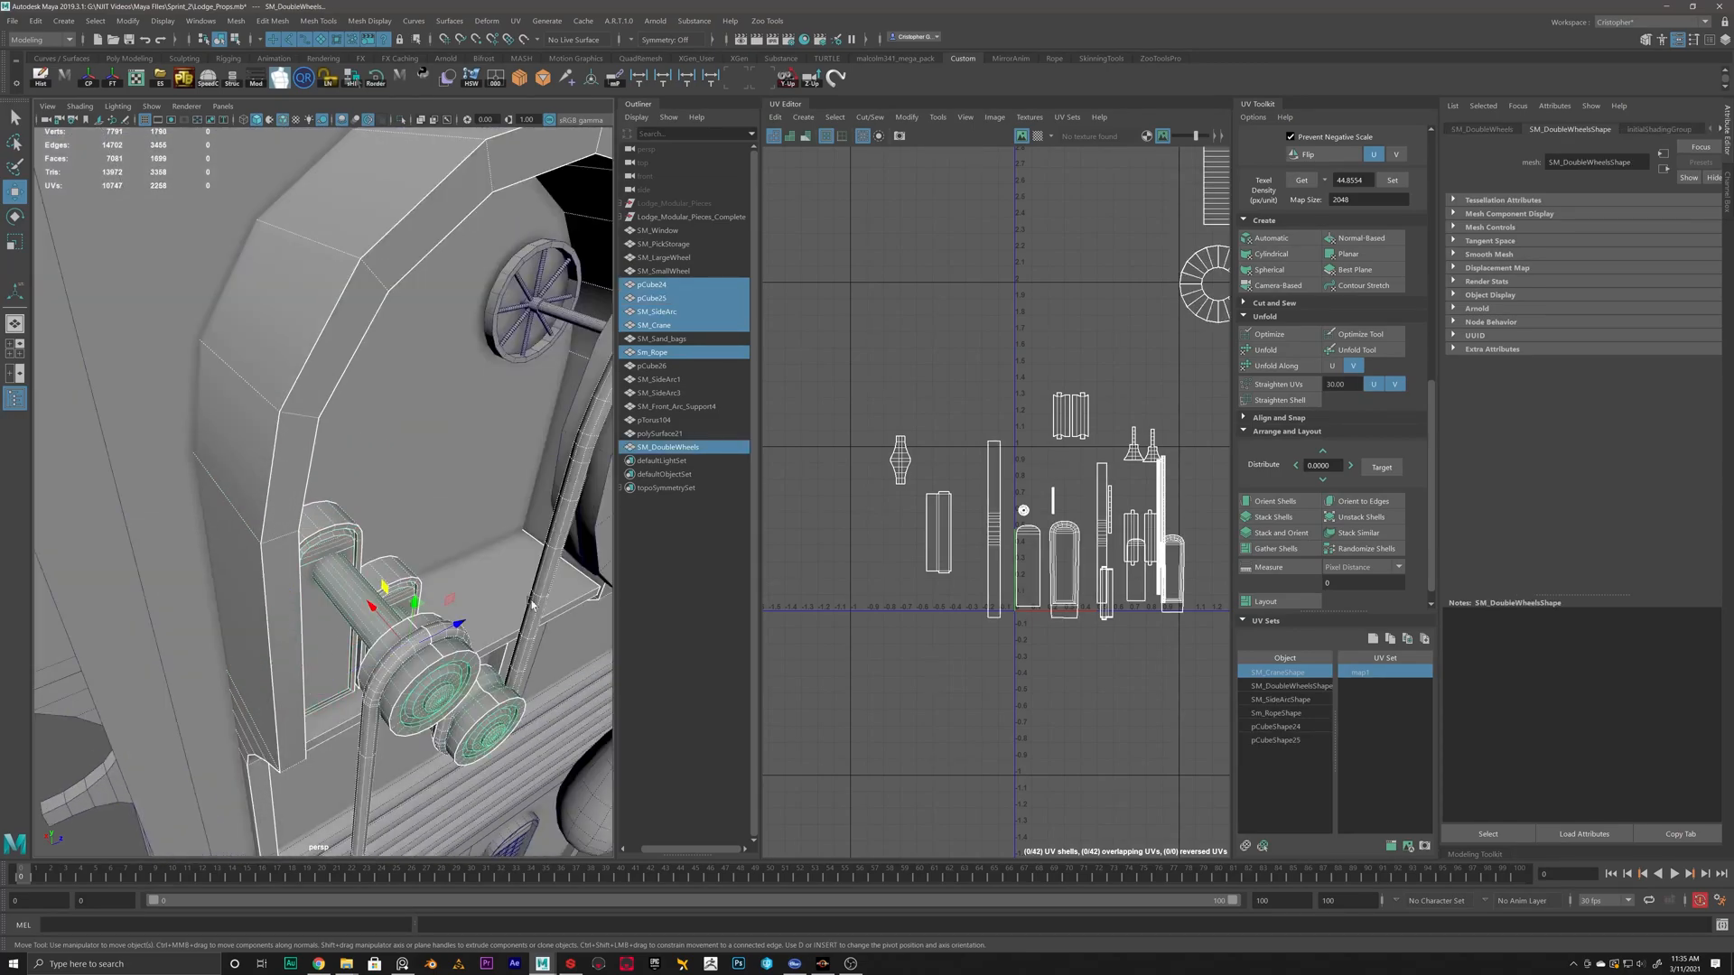
left_click(495, 297, "shift")
scroll(531, 374, "down", 5)
left_click_drag(530, 374, 391, 408, "alt")
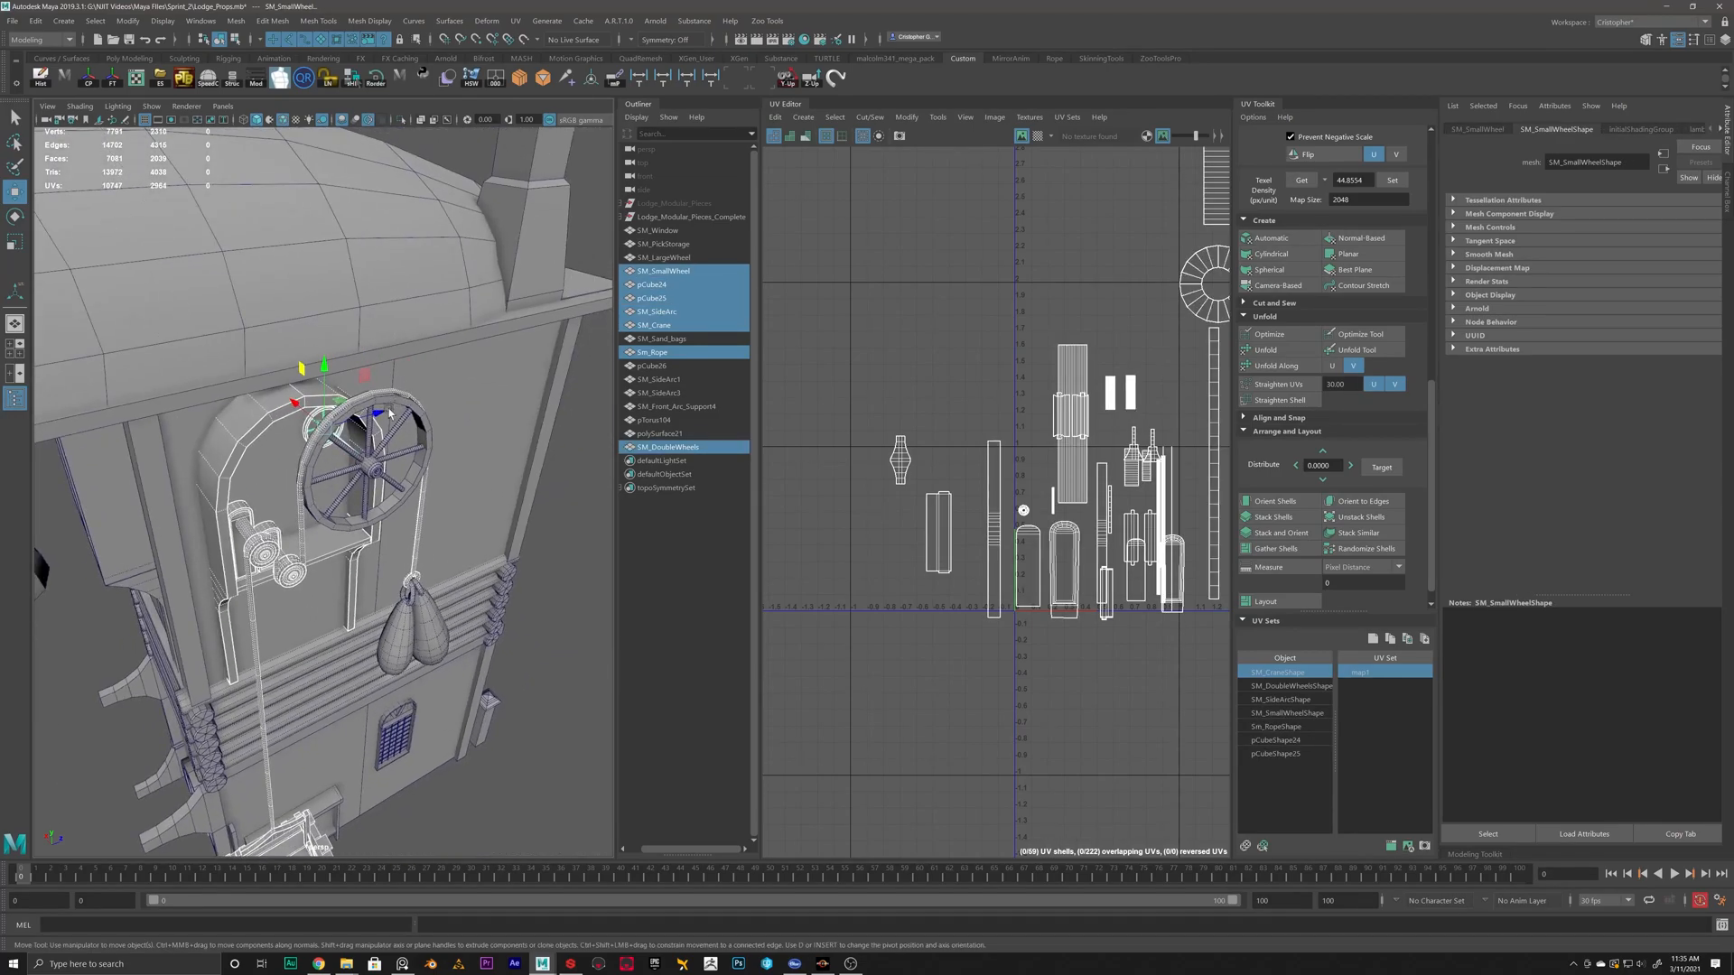
left_click(371, 454, "shift")
scroll(853, 527, "down", 3)
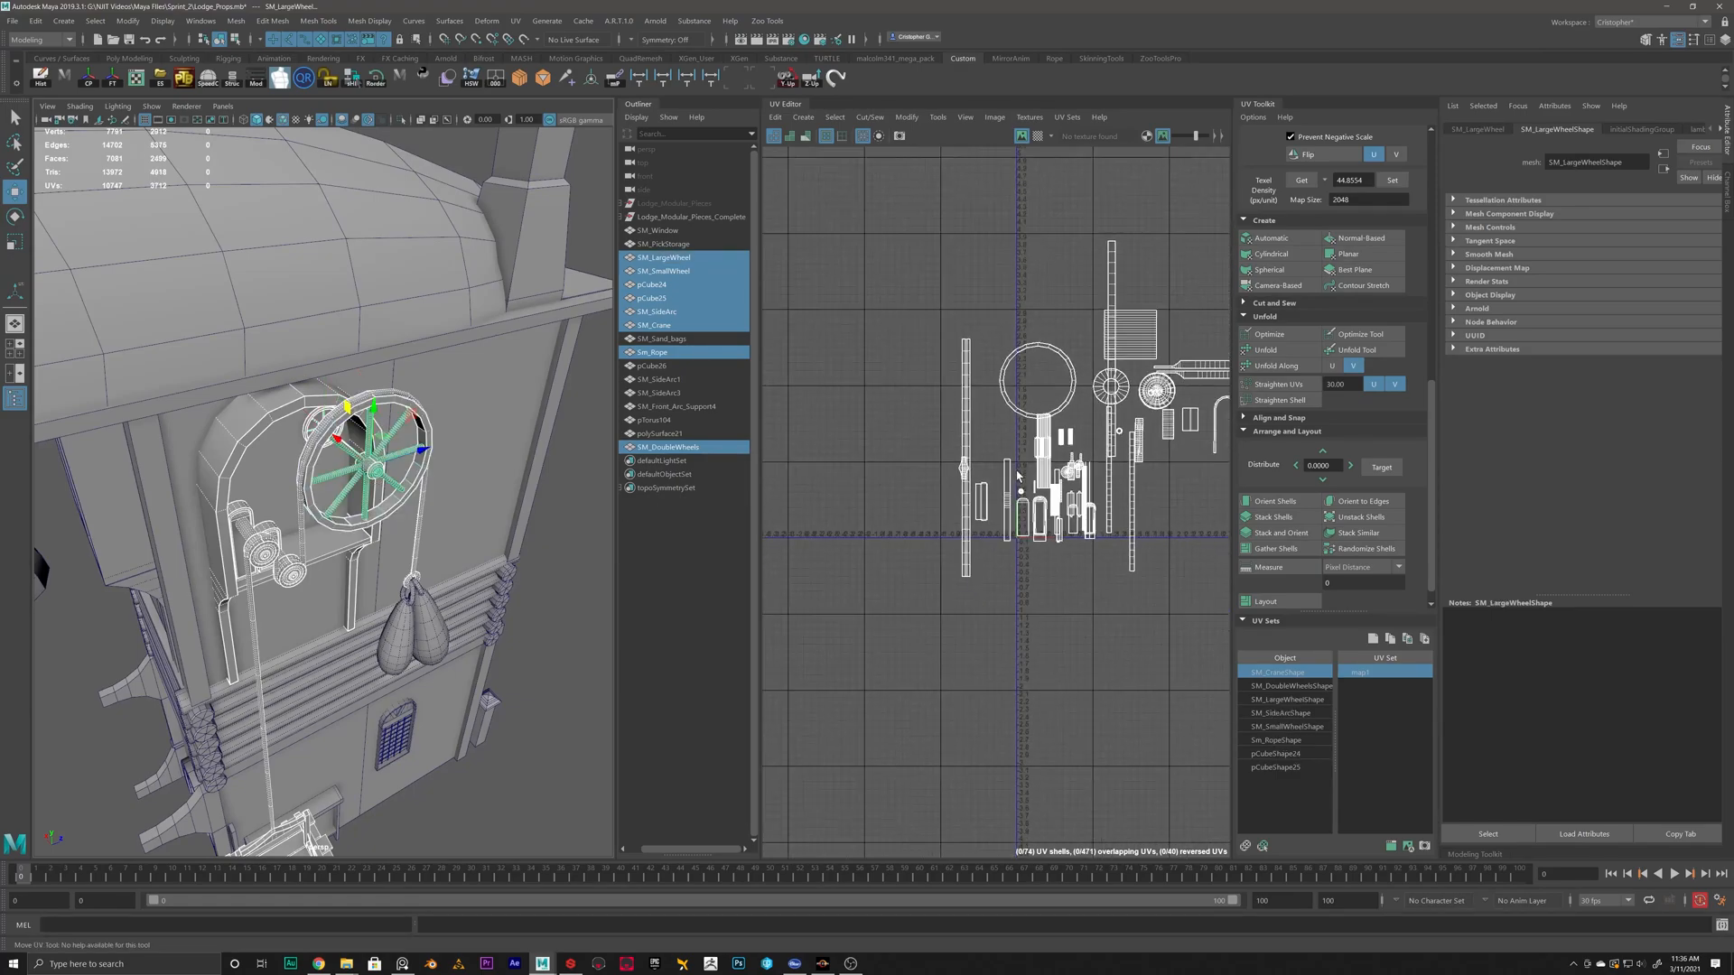
scroll(852, 527, "up", 4)
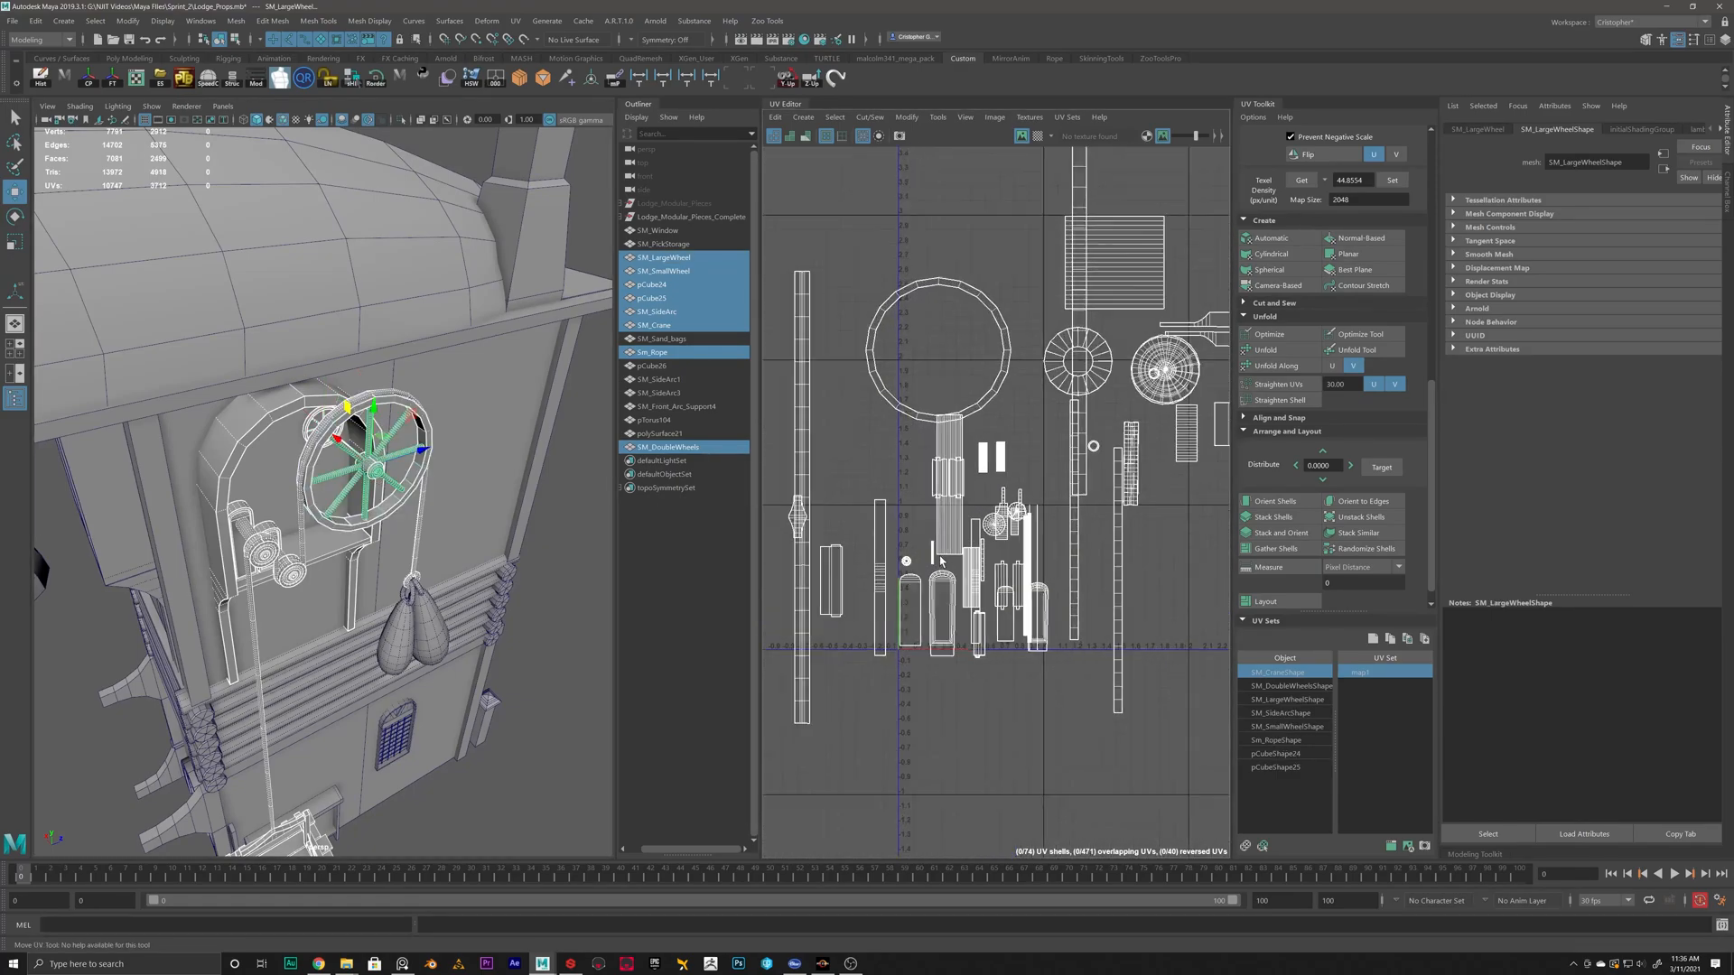